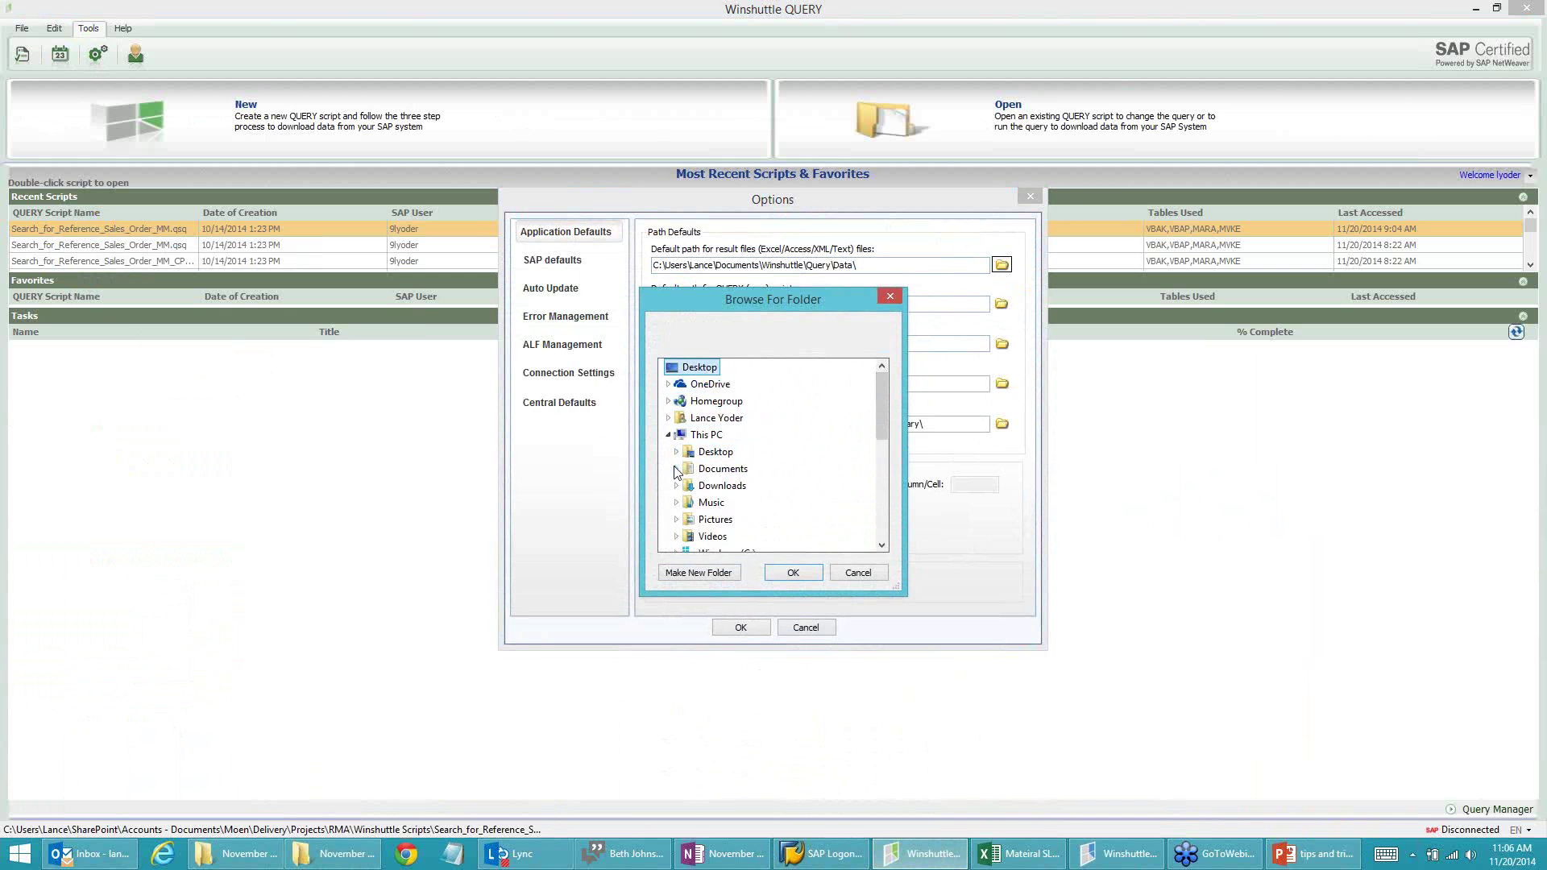
# Step: Set the default result-file folder to Desktop\November Tips and Tricks\demo
pyautogui.scroll(-4, 681, 475)
pyautogui.scroll(-1, 681, 480)
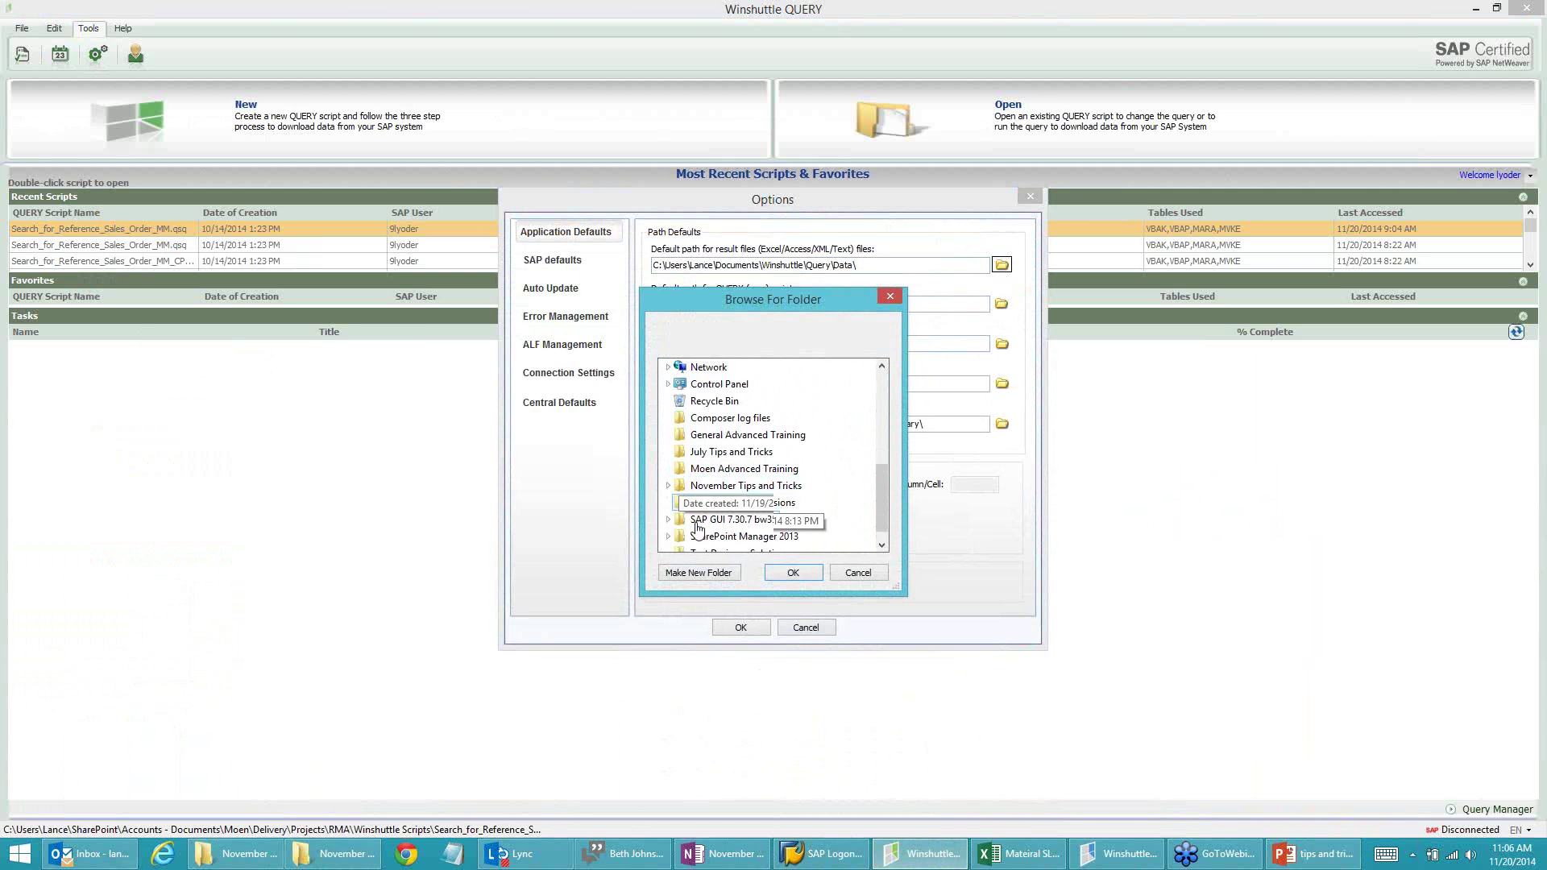
pyautogui.click(668, 485)
pyautogui.click(709, 502)
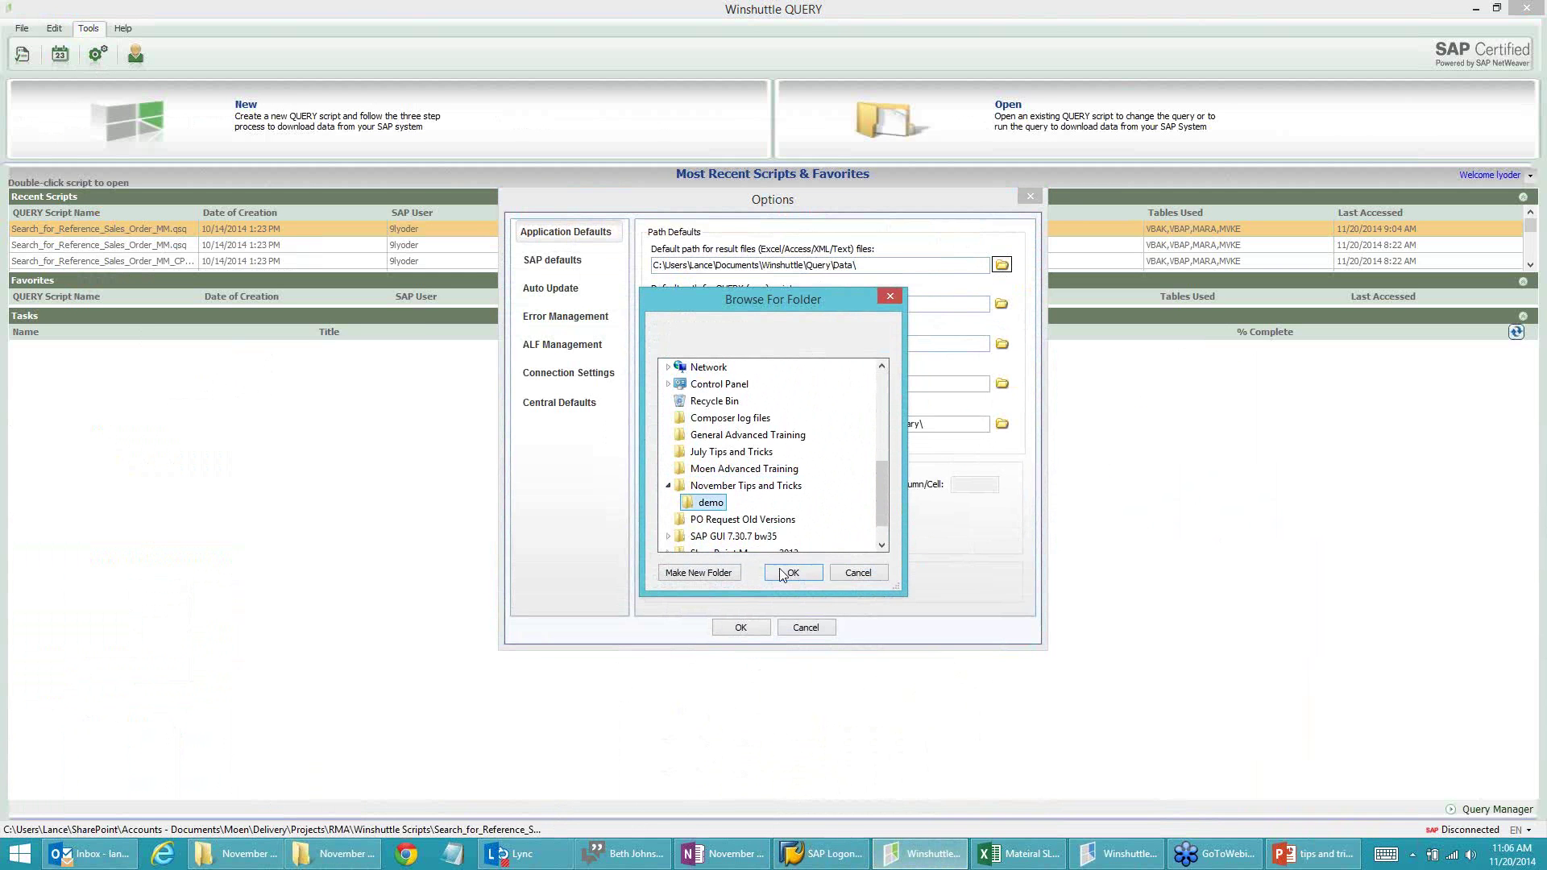
pyautogui.click(792, 572)
# Step: Set the default QUERY-script folder to the same demo folder and save the Options
pyautogui.click(1001, 305)
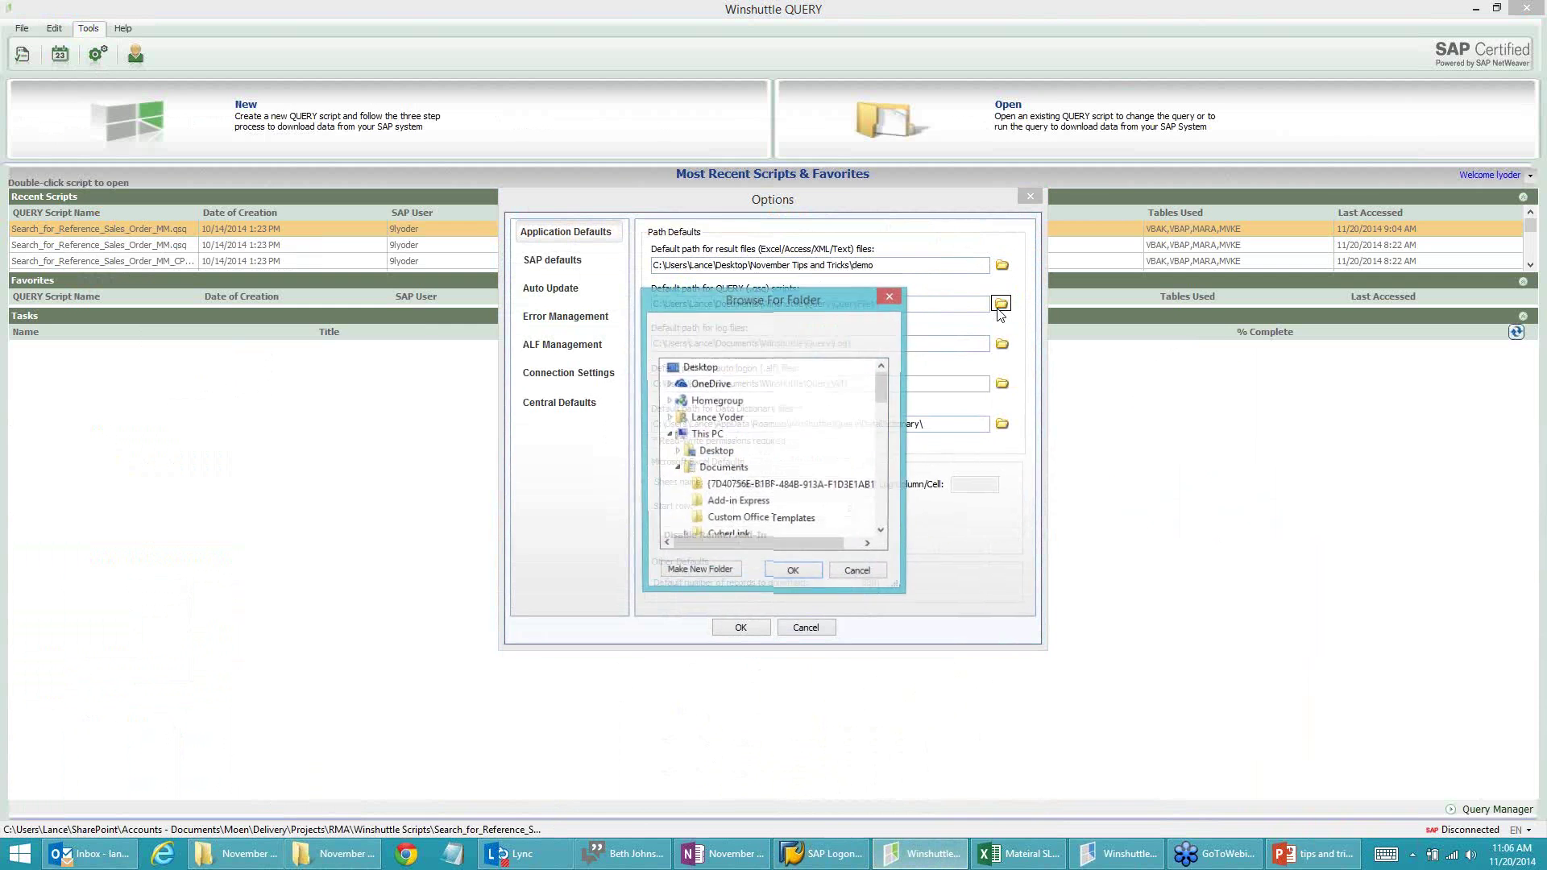
pyautogui.moveTo(882, 390); pyautogui.dragTo(879, 517)
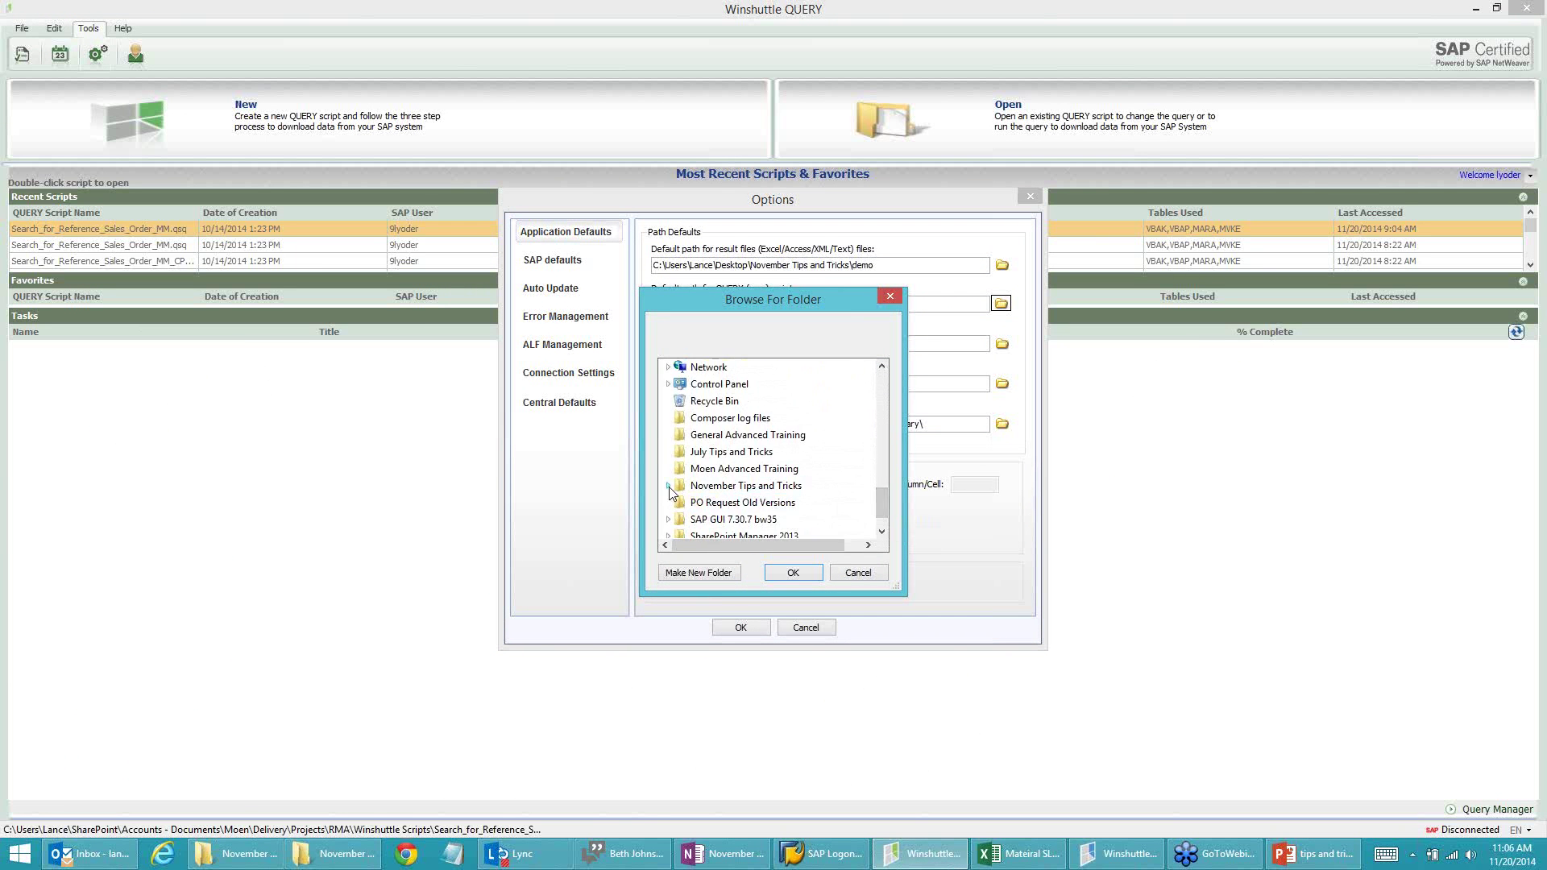
pyautogui.click(667, 486)
pyautogui.click(709, 502)
pyautogui.click(791, 572)
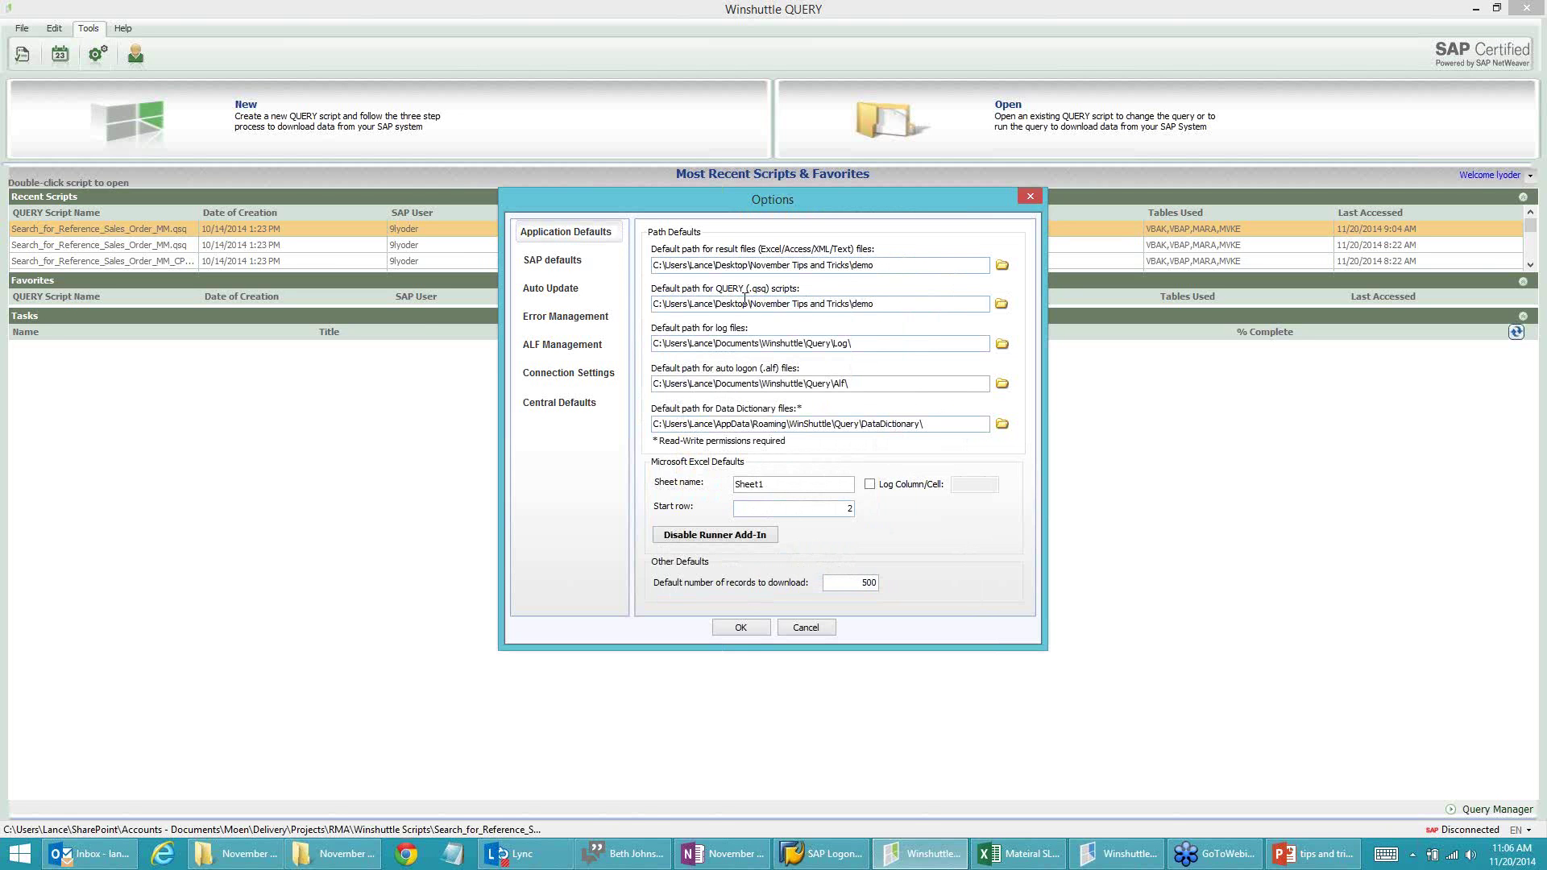
pyautogui.click(741, 628)
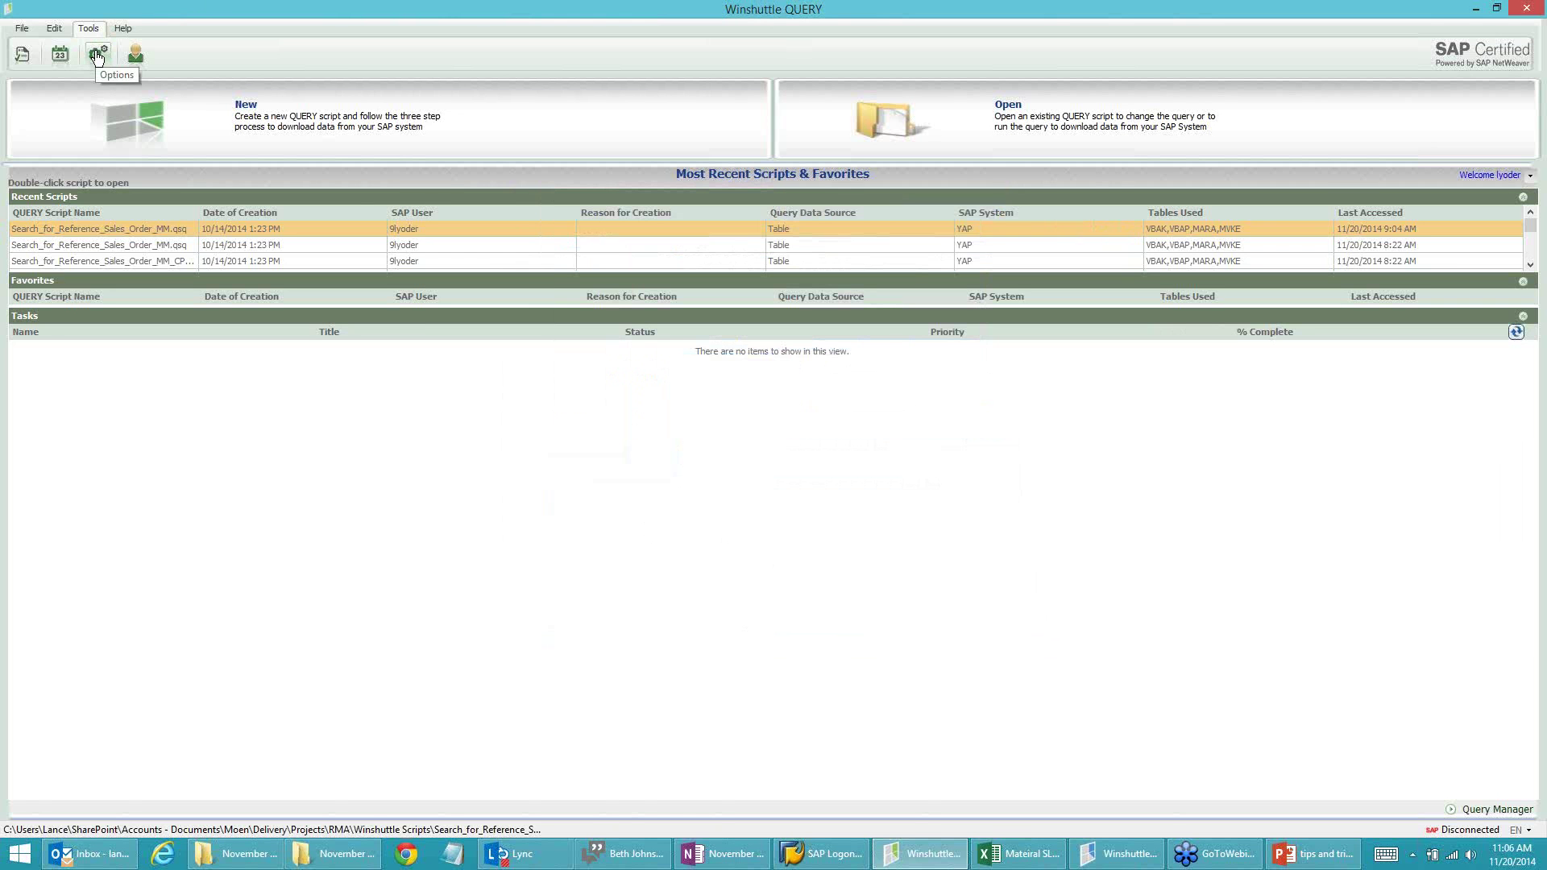
# Step: Start a new table-based QUERY script, logging on to M25-800 with default script properties
pyautogui.click(22, 28)
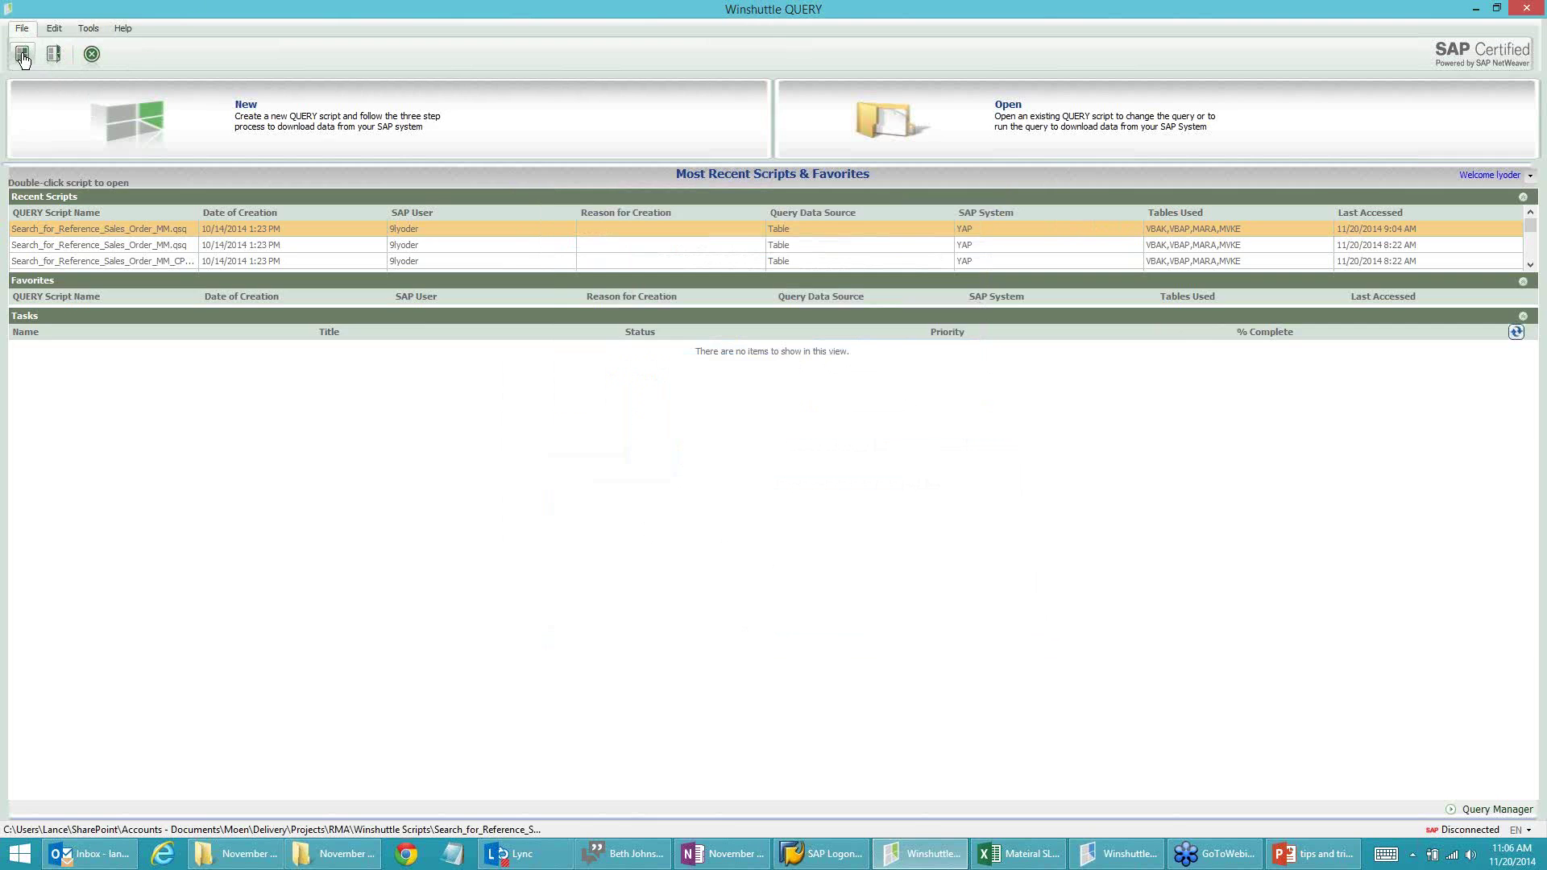
pyautogui.click(21, 55)
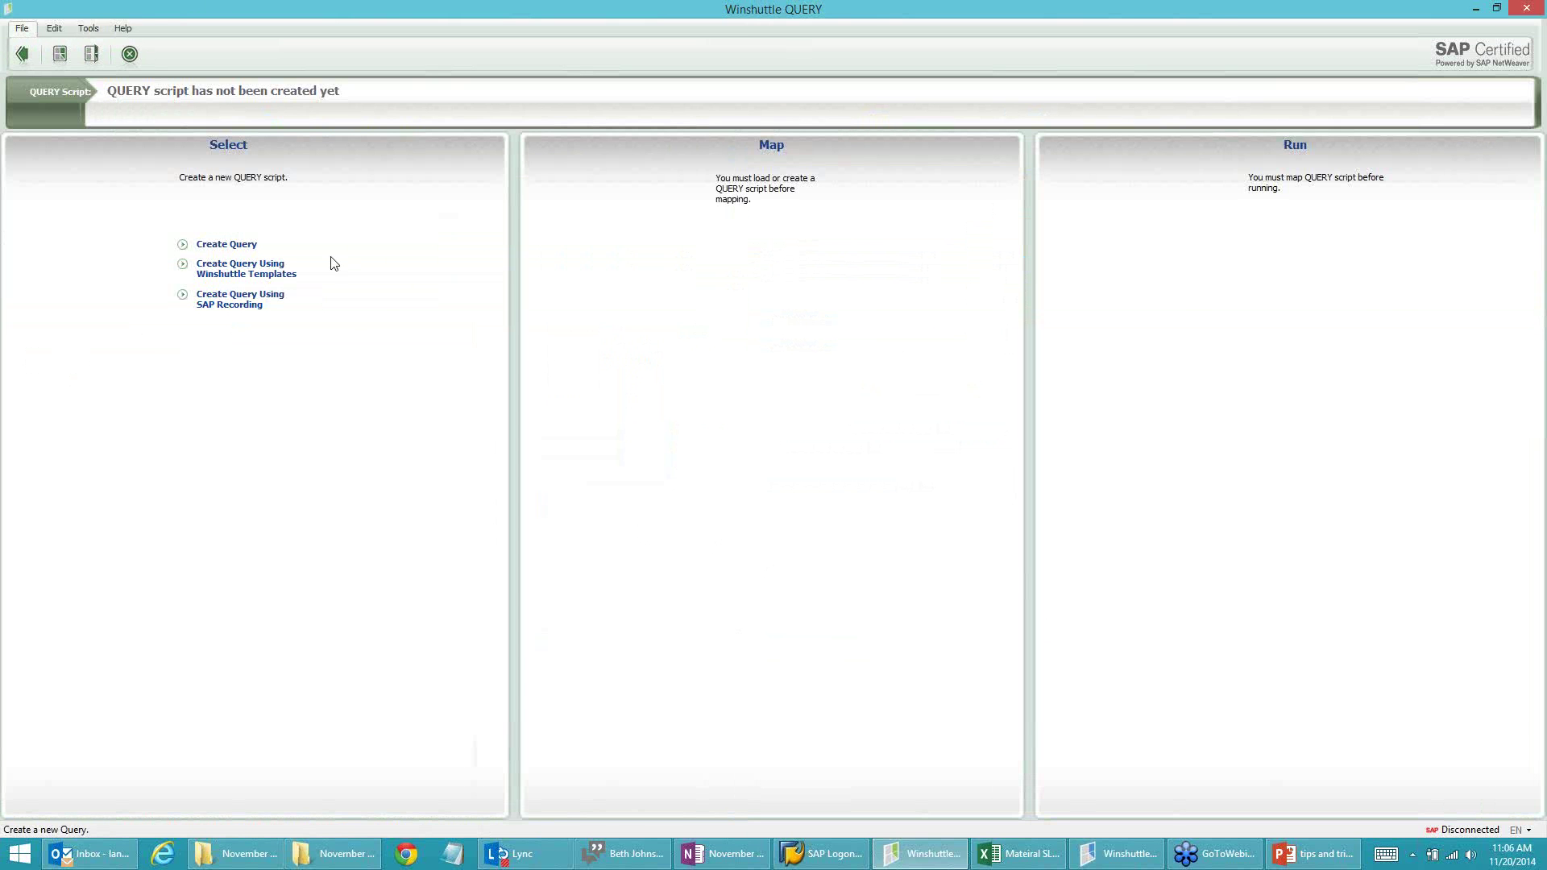
pyautogui.click(229, 246)
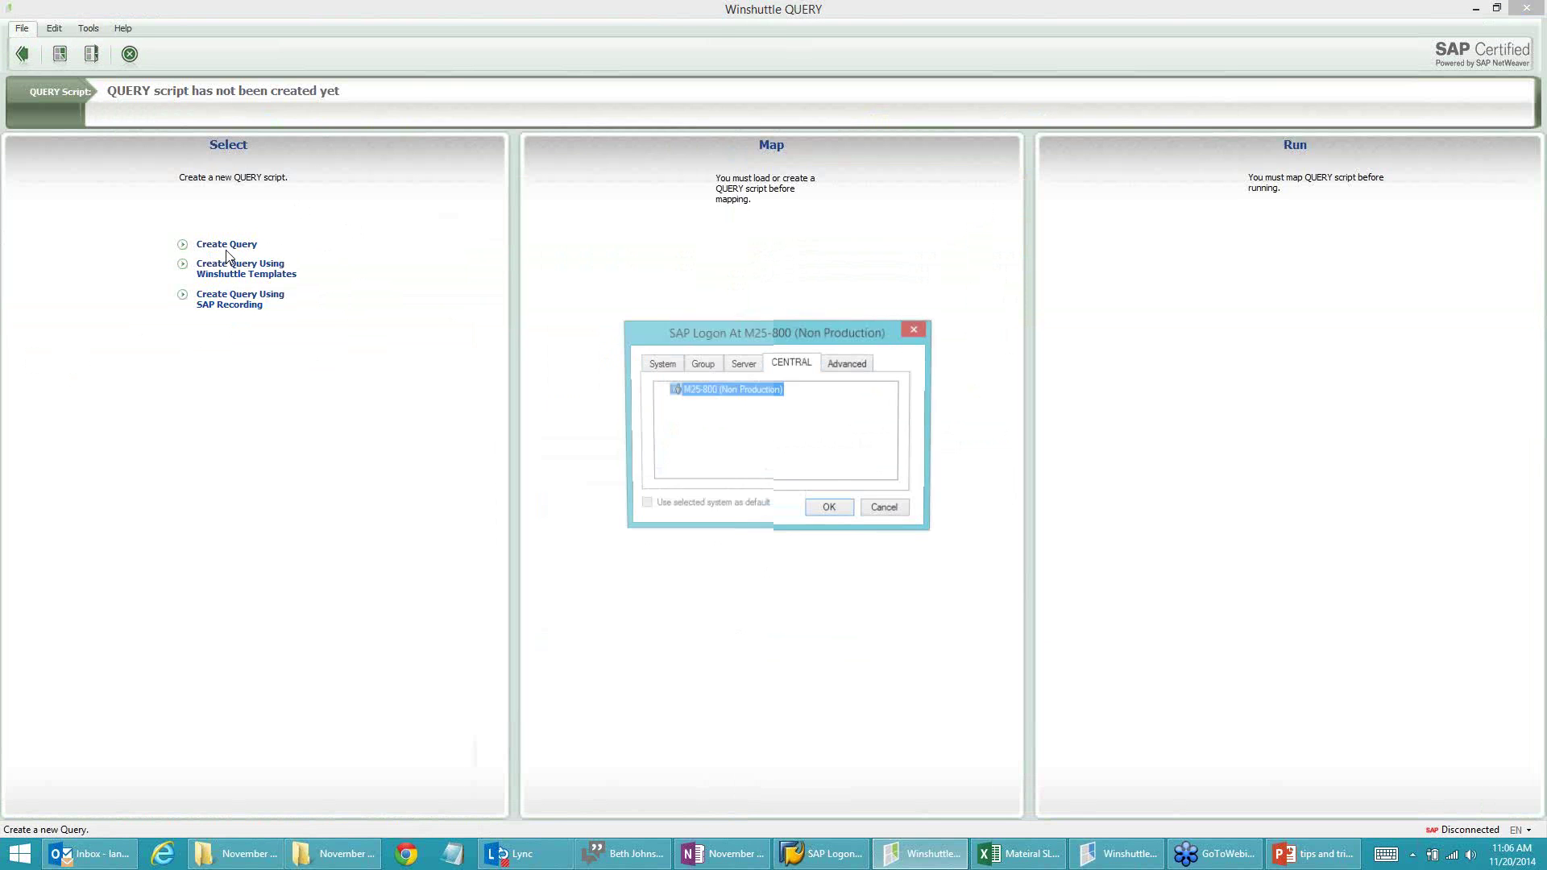
pyautogui.click(830, 509)
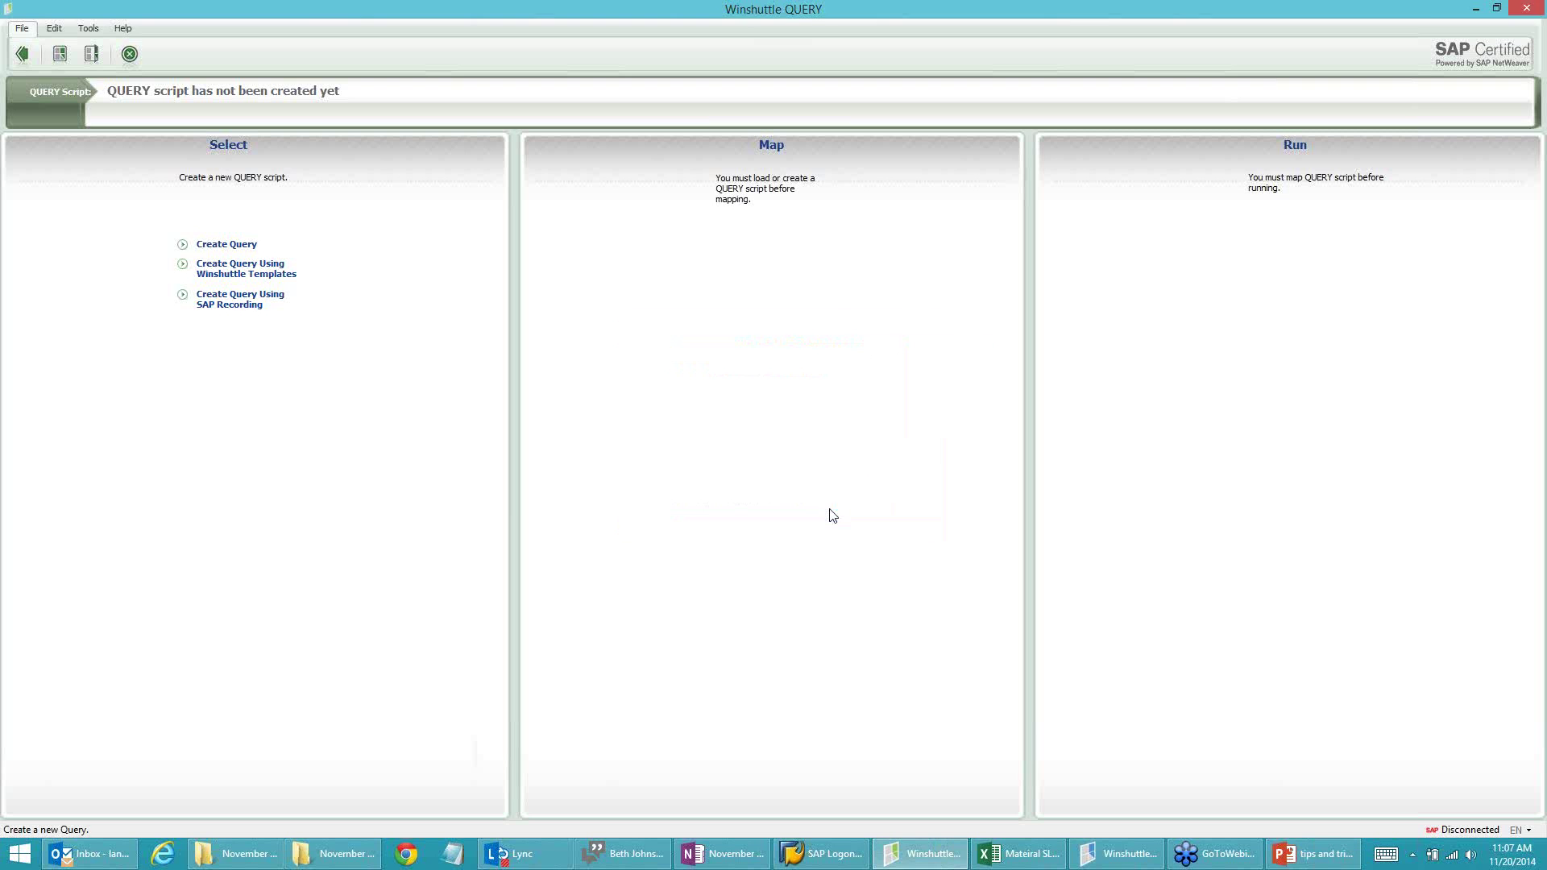
pyautogui.click(715, 563)
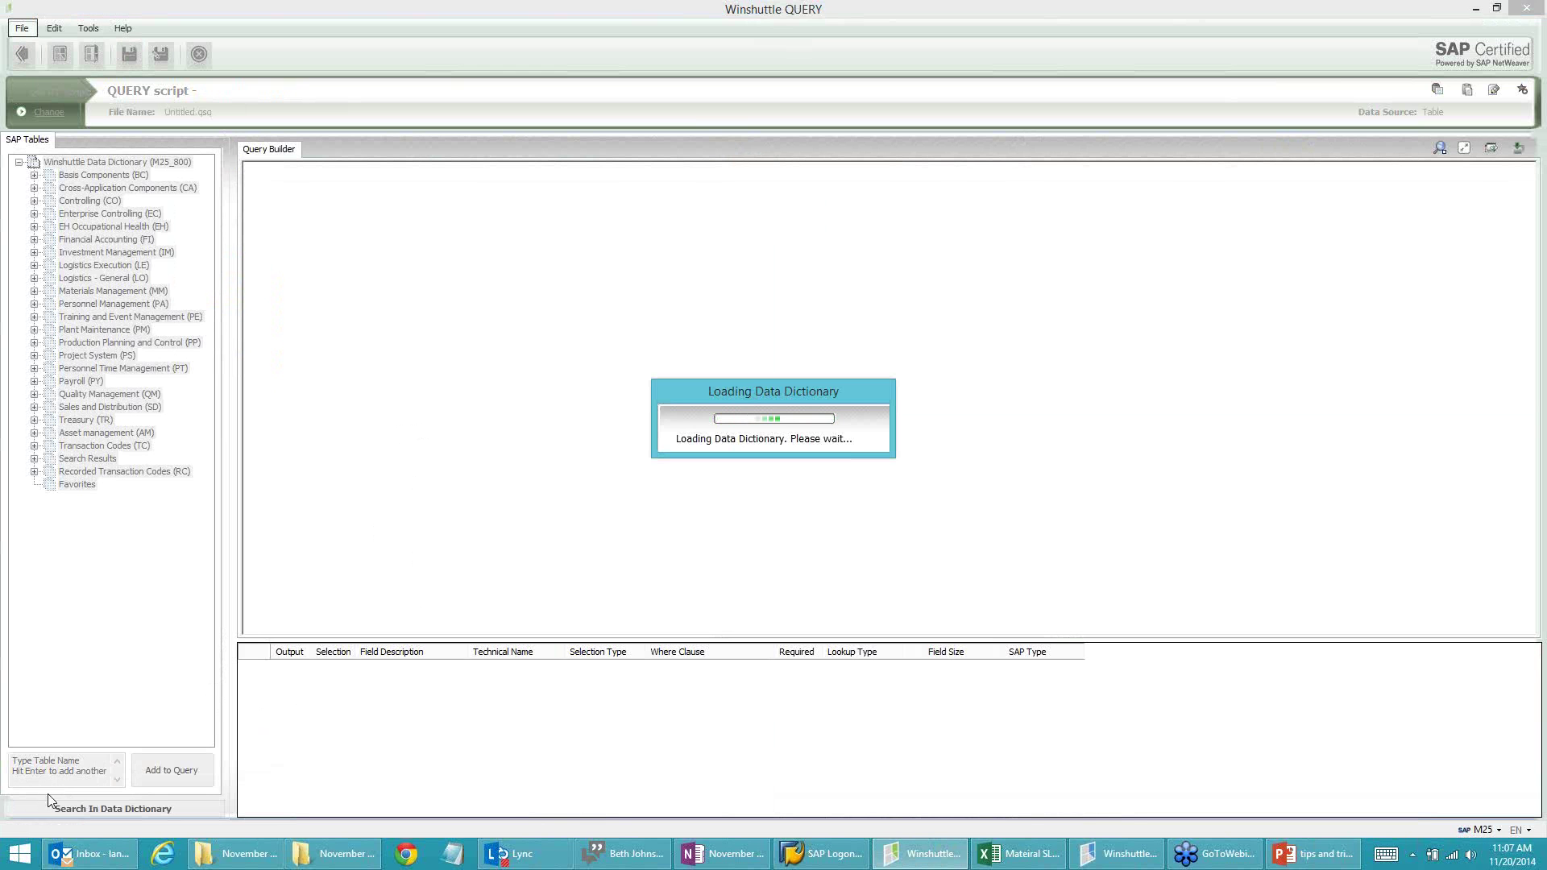
# Step: Enter table name 'Mara', then abandon the table-based query
pyautogui.click(84, 757)
pyautogui.write('Mara')
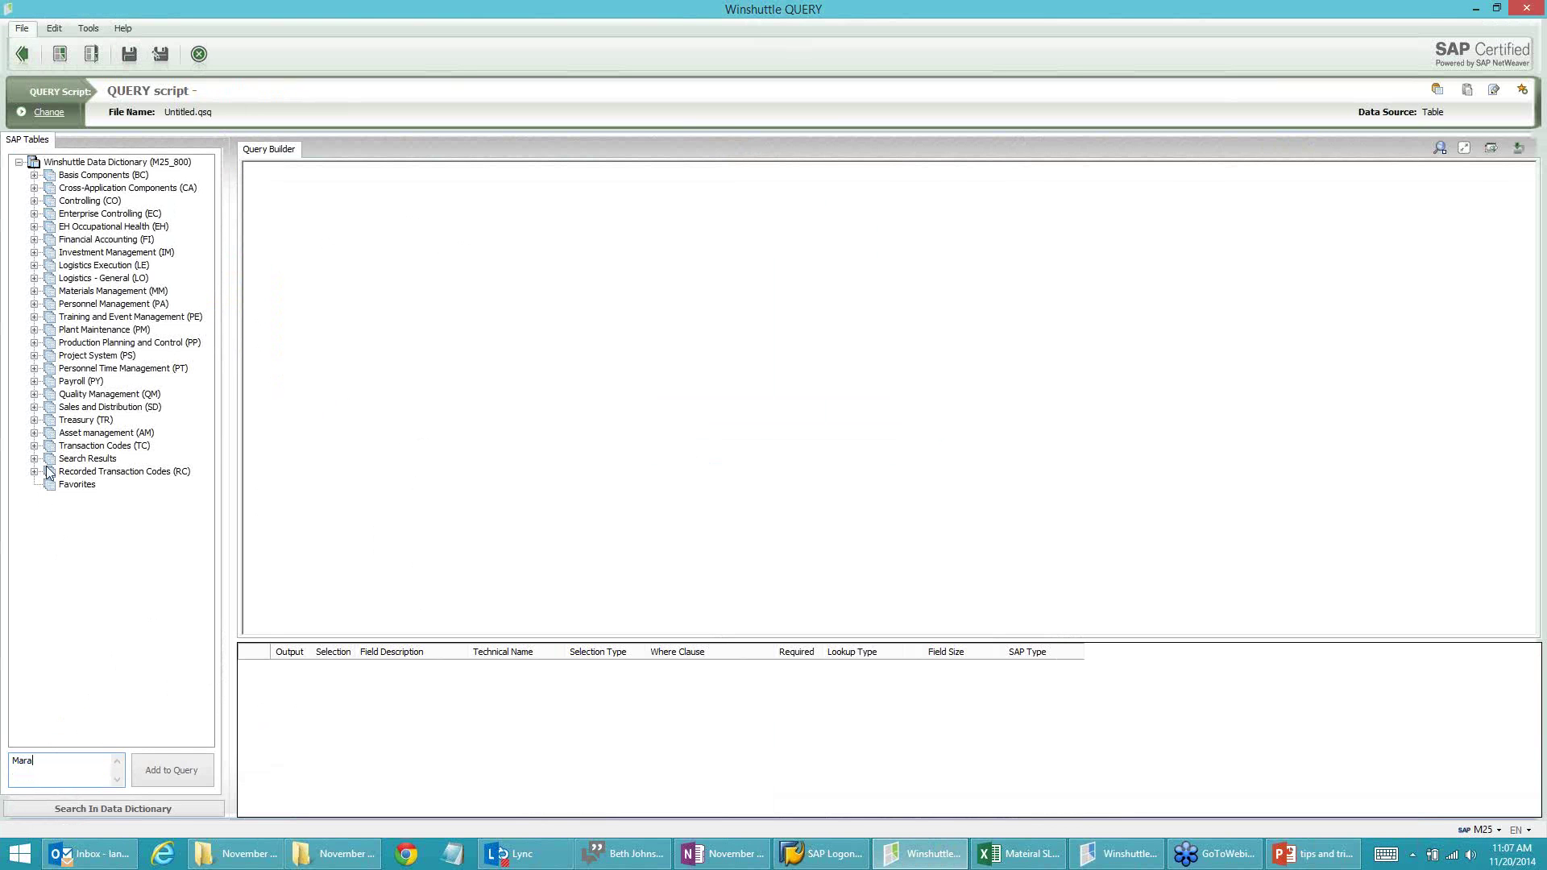
pyautogui.click(34, 472)
pyautogui.click(34, 472)
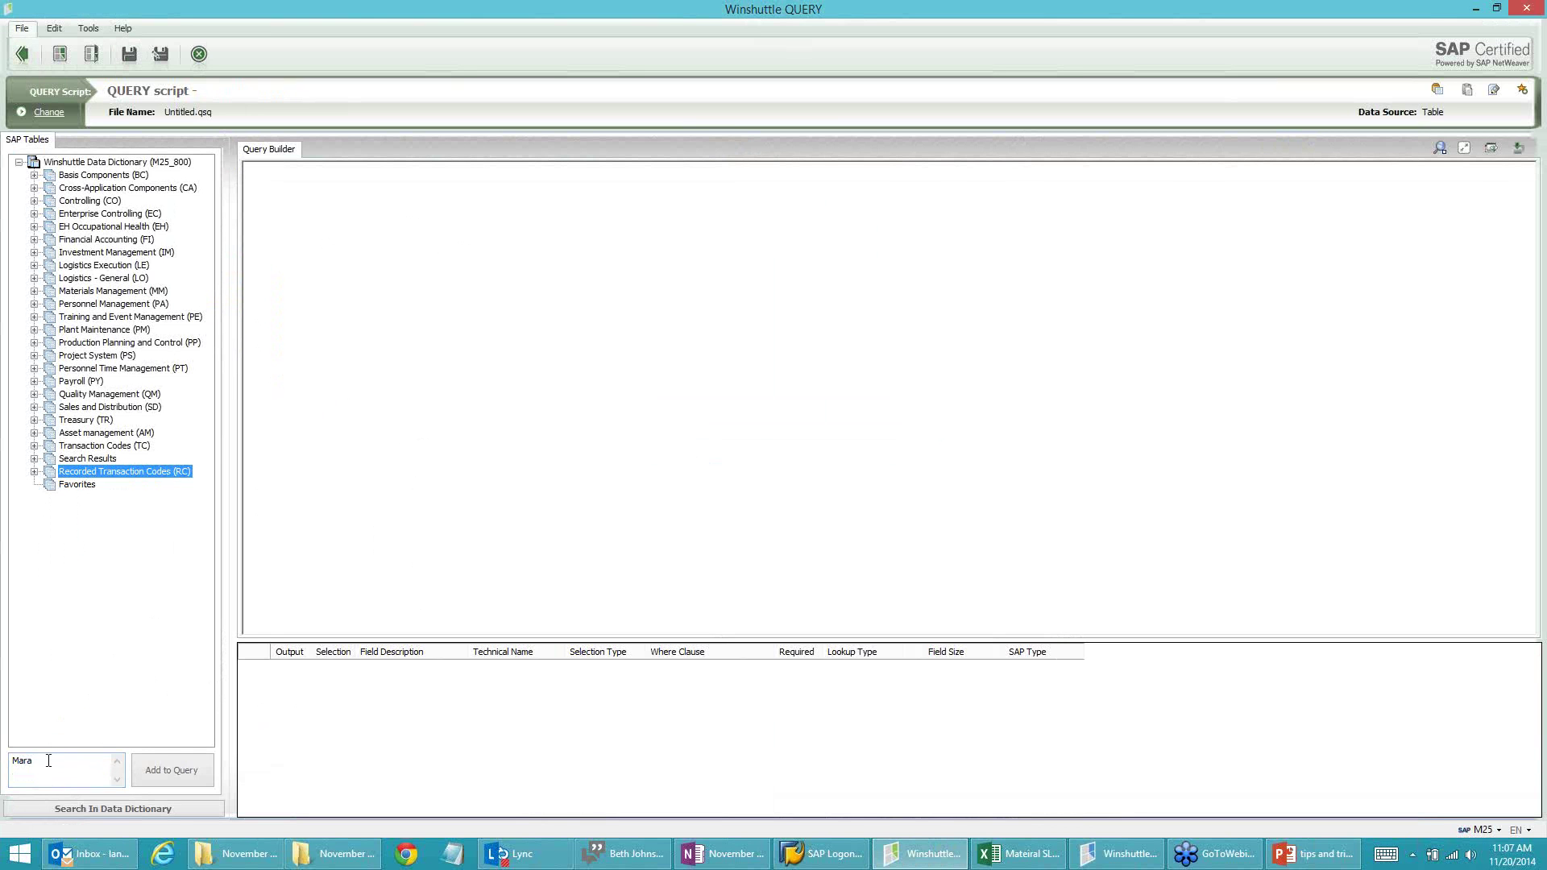
pyautogui.moveTo(49, 756); pyautogui.dragTo(2, 755)
pyautogui.click(199, 54)
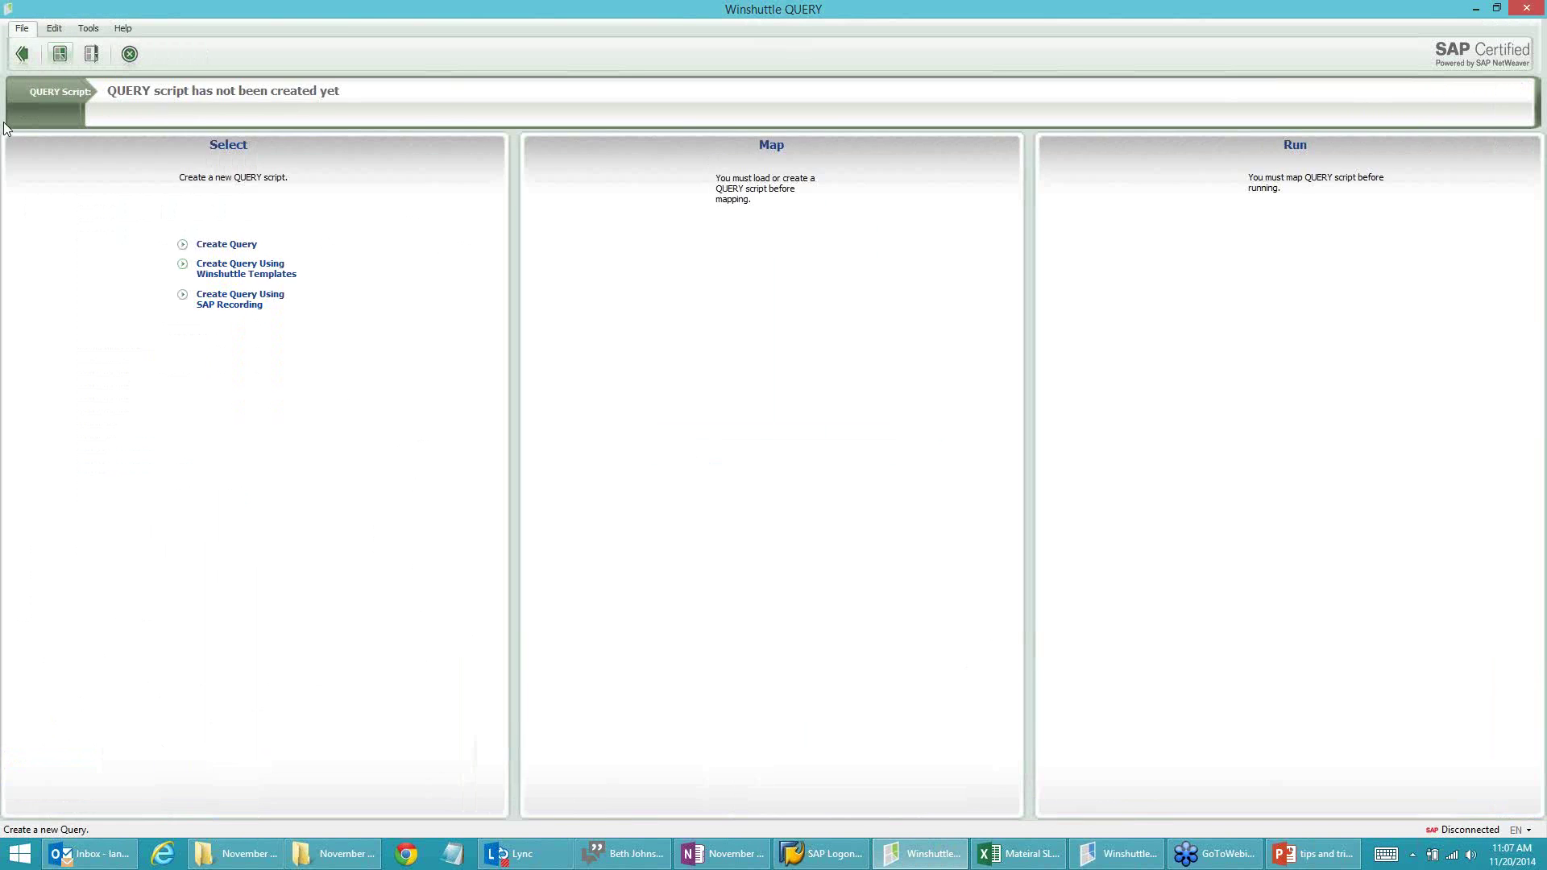
# Step: Create an SAP-recording query on M25-800 with transaction 'MM032' and description 'TestforTip'
pyautogui.click(226, 306)
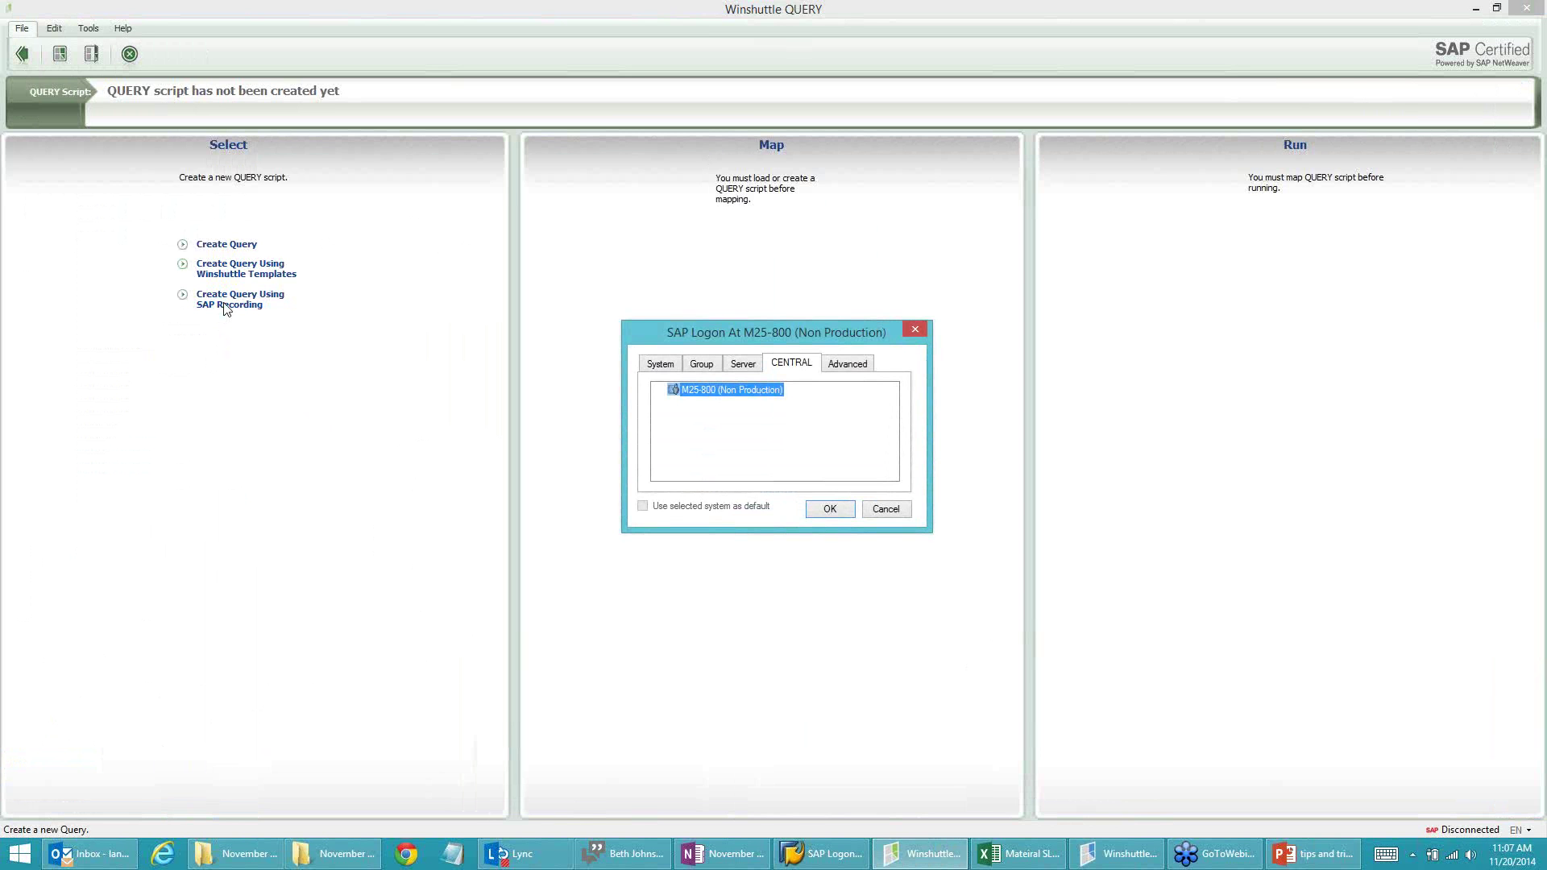
pyautogui.click(843, 510)
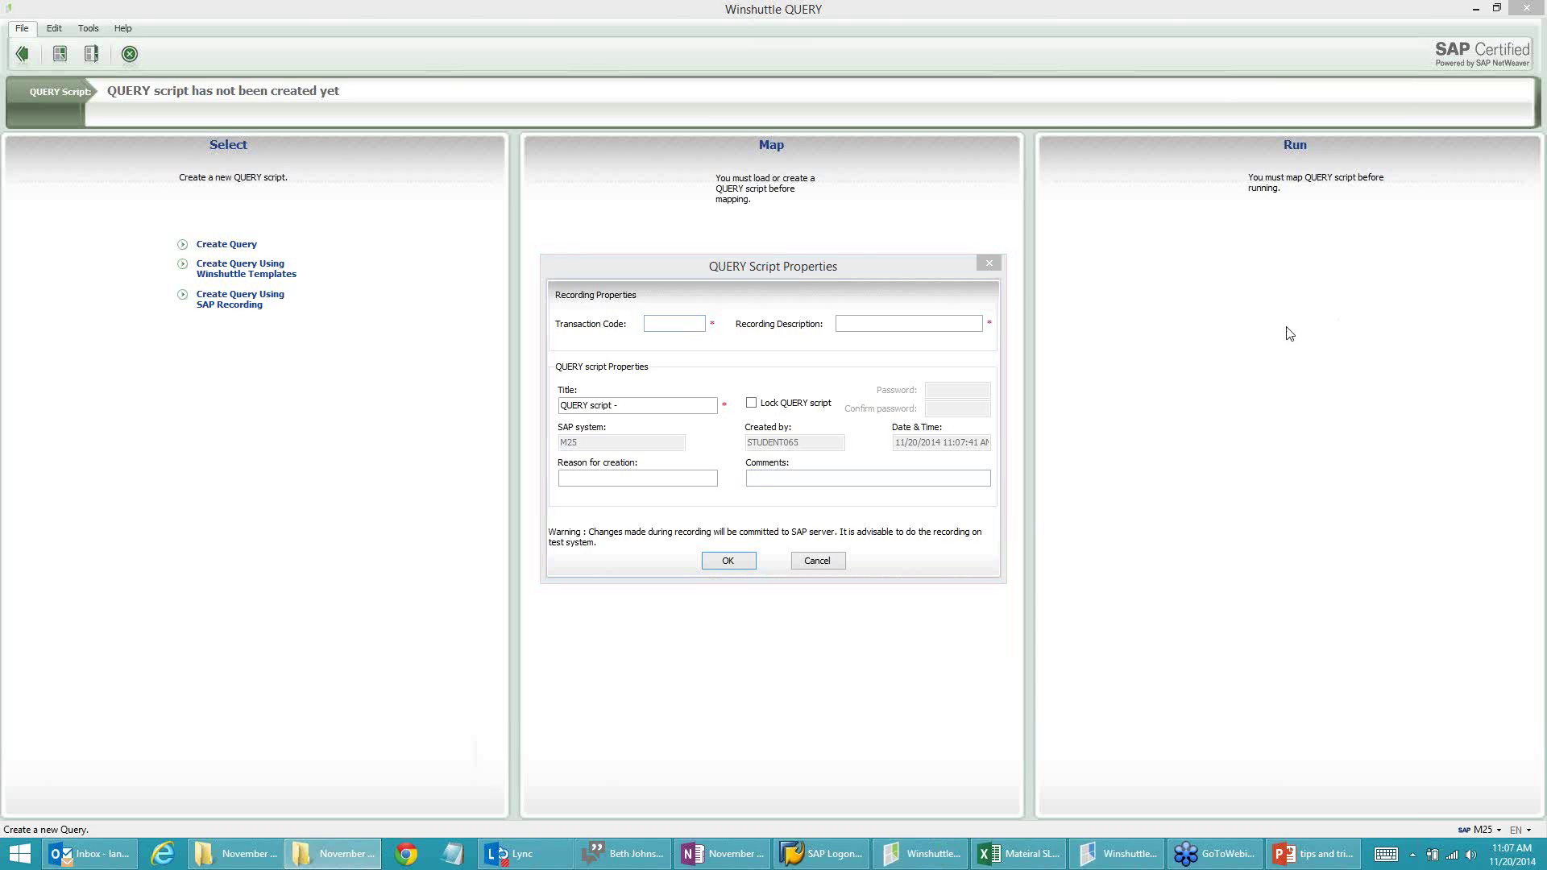
pyautogui.click(673, 324)
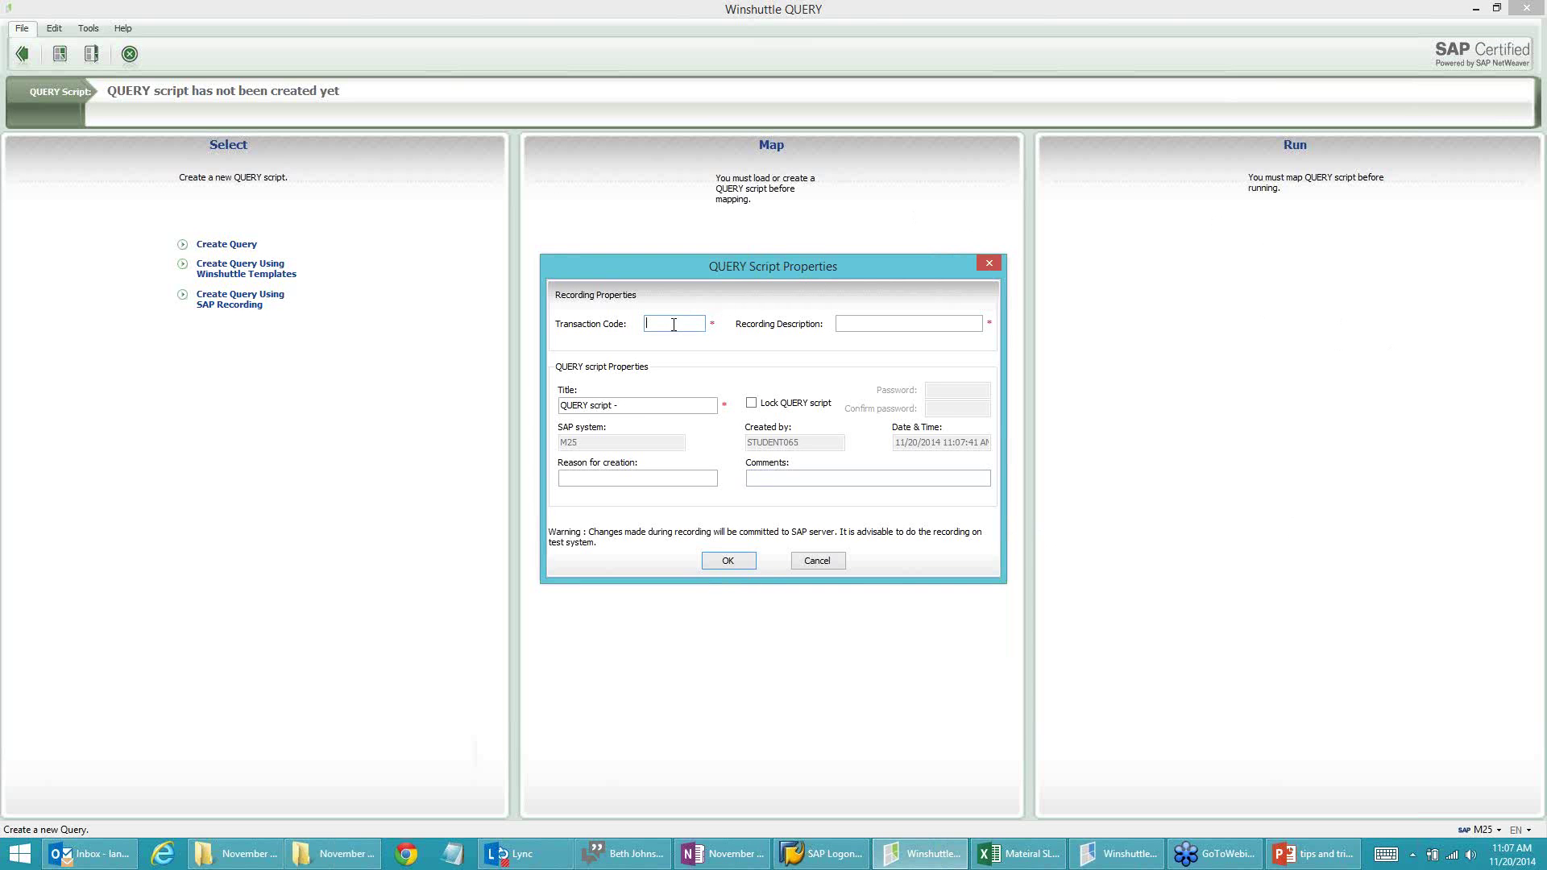
pyautogui.write('MM032')
pyautogui.press('Tab')
pyautogui.write('TestforTips')
pyautogui.click(728, 561)
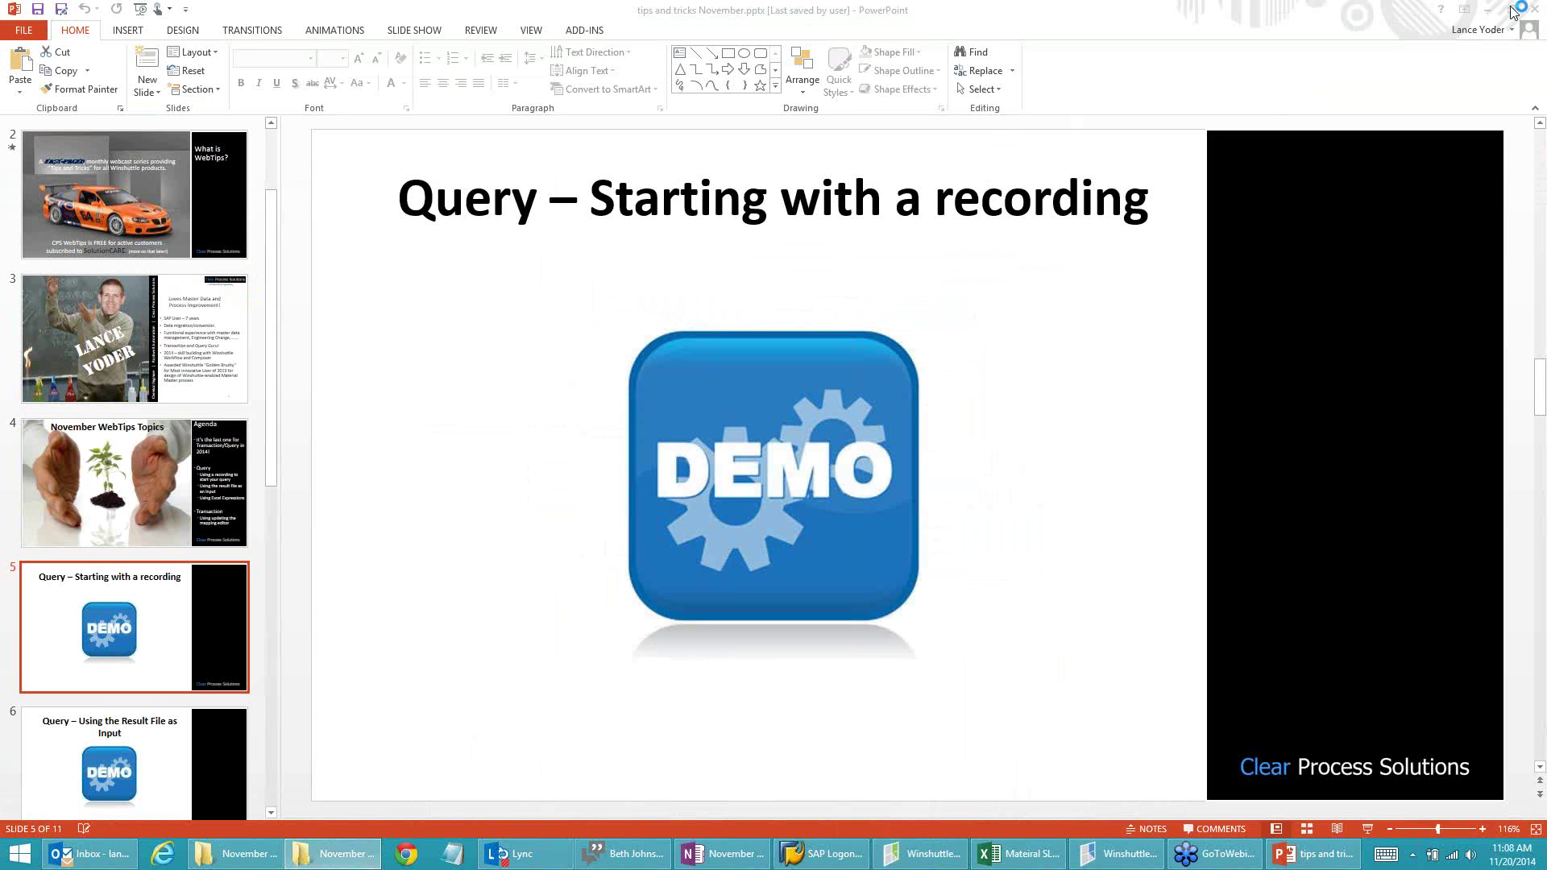
# Step: Open material M-01 with only the Basic Data 1 view selected
pyautogui.moveTo(1493, 14)
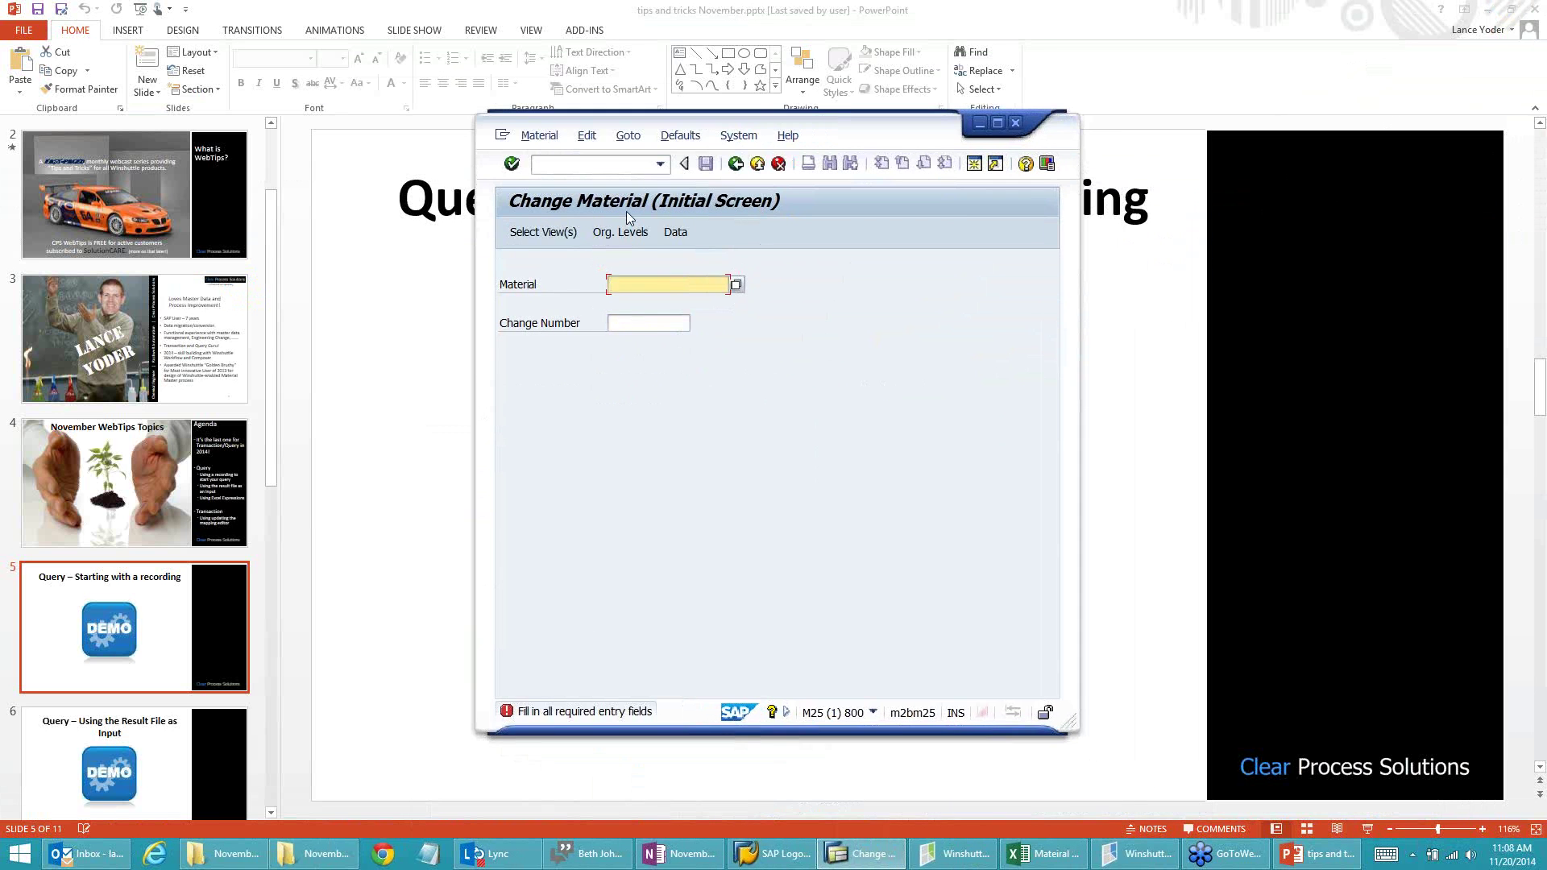
pyautogui.write('M-01')
pyautogui.click(545, 233)
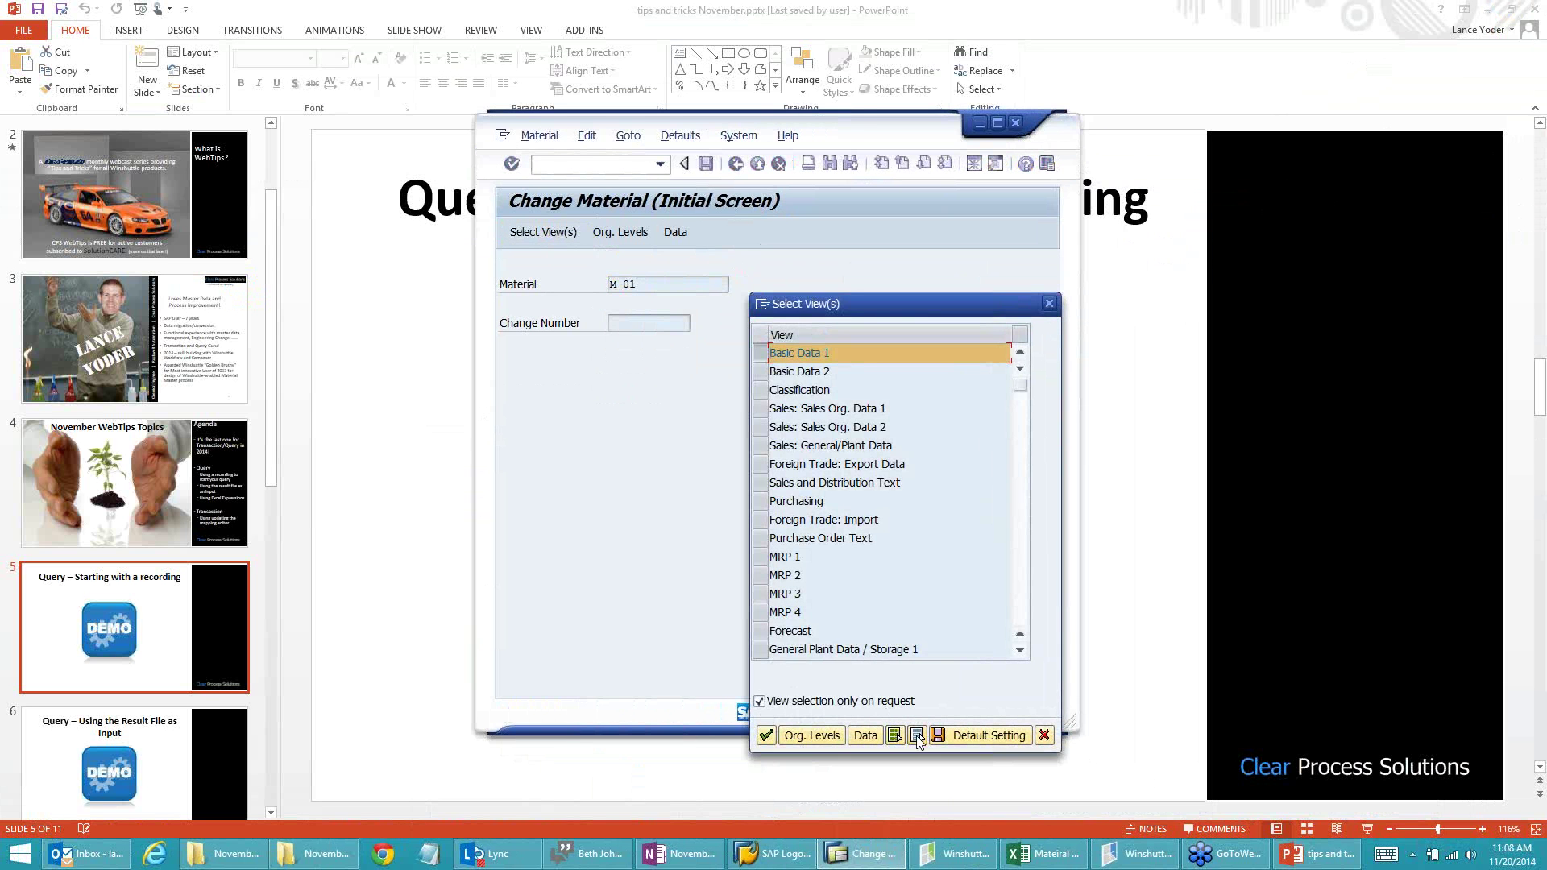
pyautogui.click(917, 735)
pyautogui.click(769, 353)
pyautogui.click(766, 736)
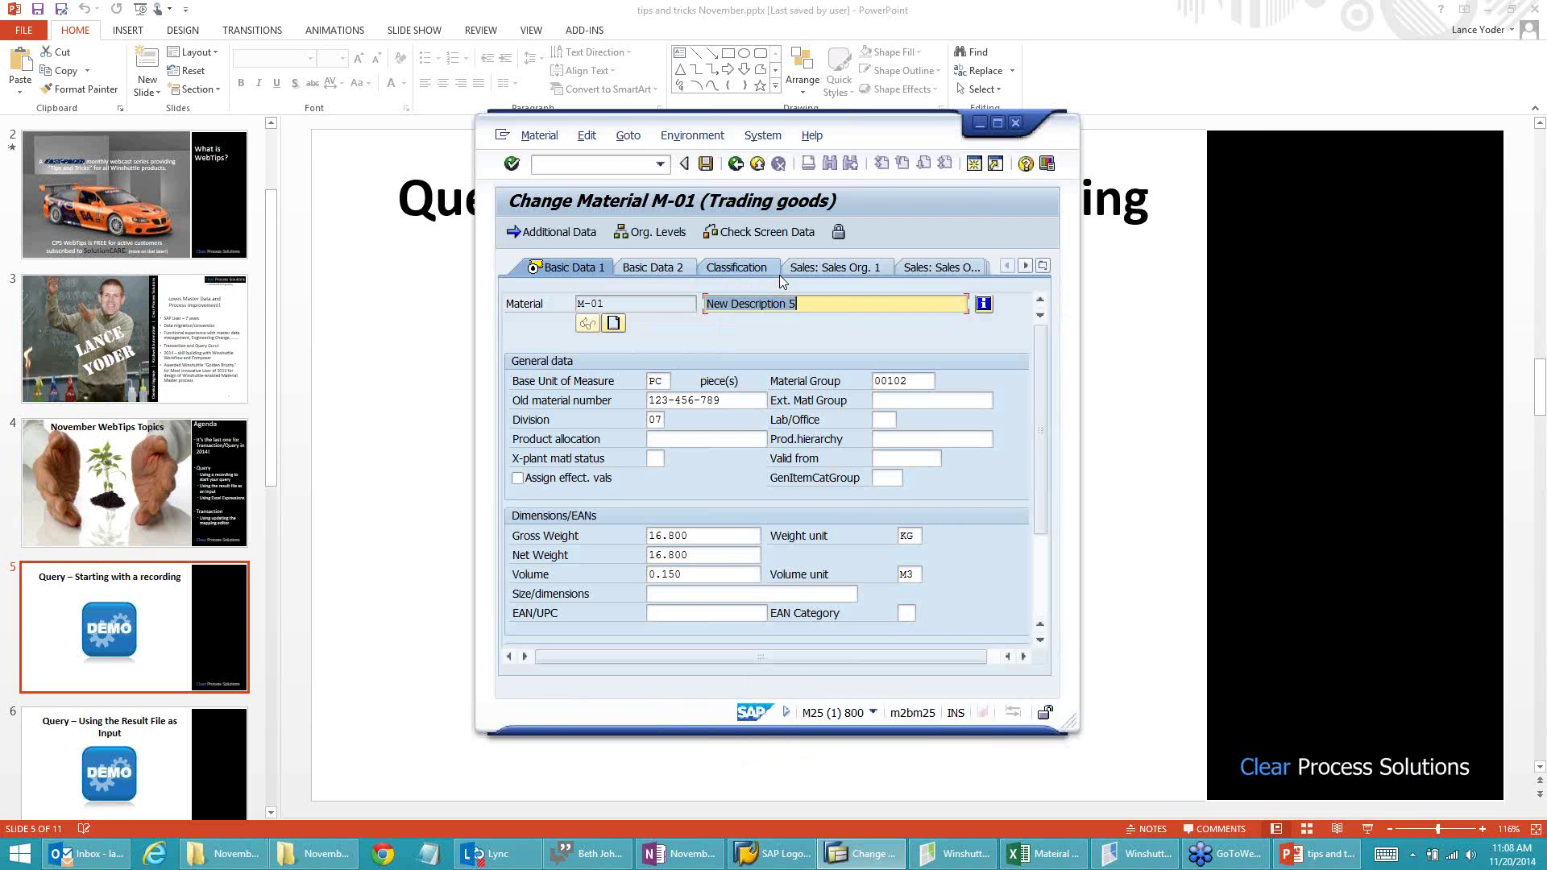
# Step: Change the material description to 'New Description 6'
pyautogui.click(808, 304)
pyautogui.press('BackSpace')
pyautogui.write('6')
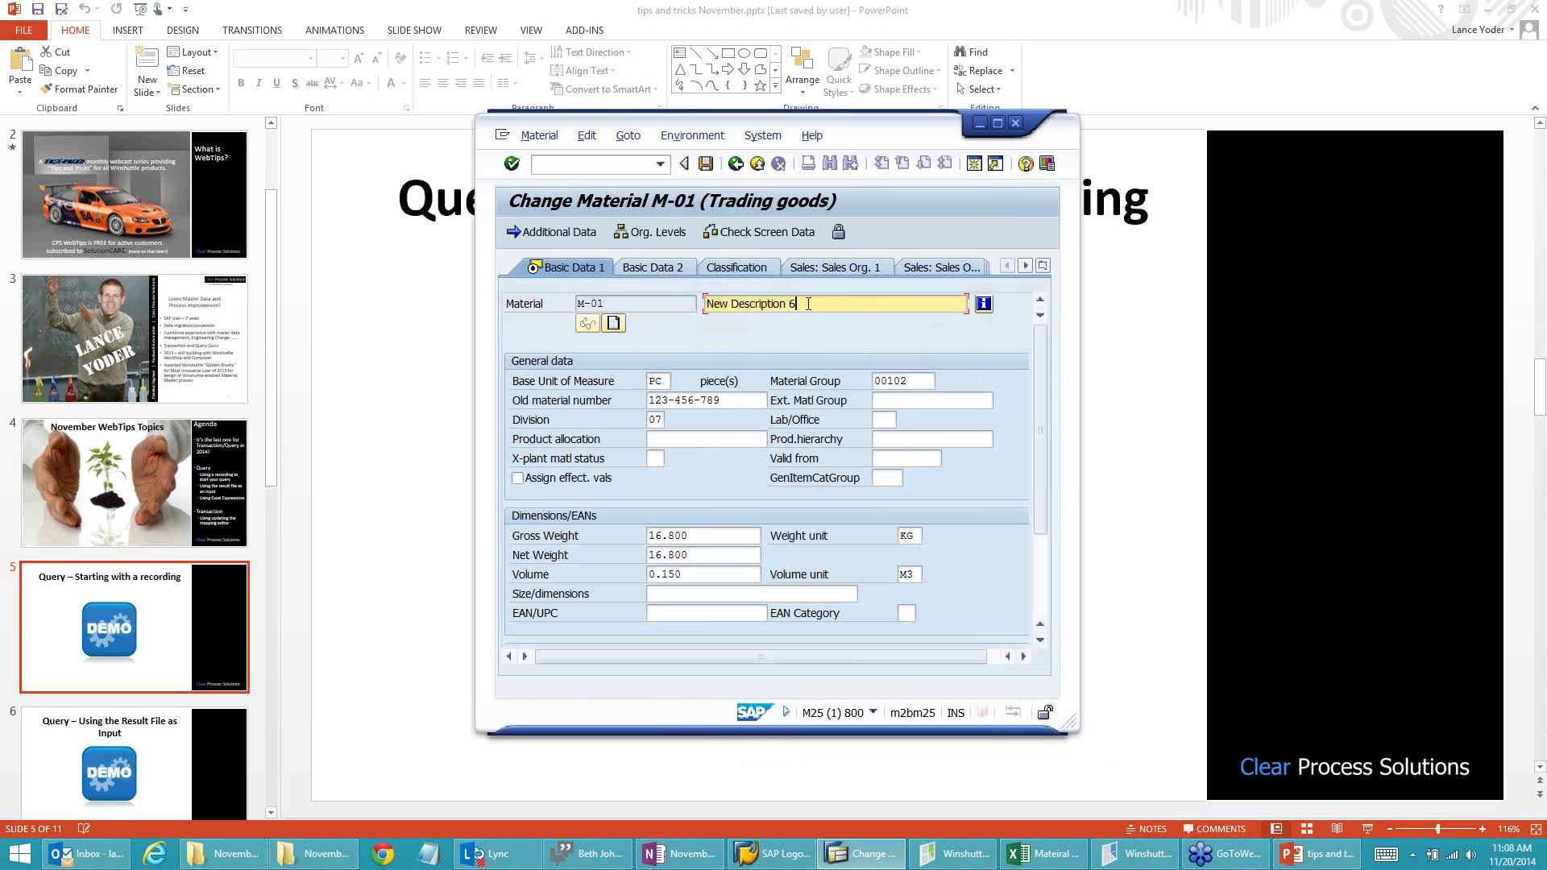
# Step: On the MRP 4 view for plant 1000/0001, set reorder point 14 and save
pyautogui.click(1042, 267)
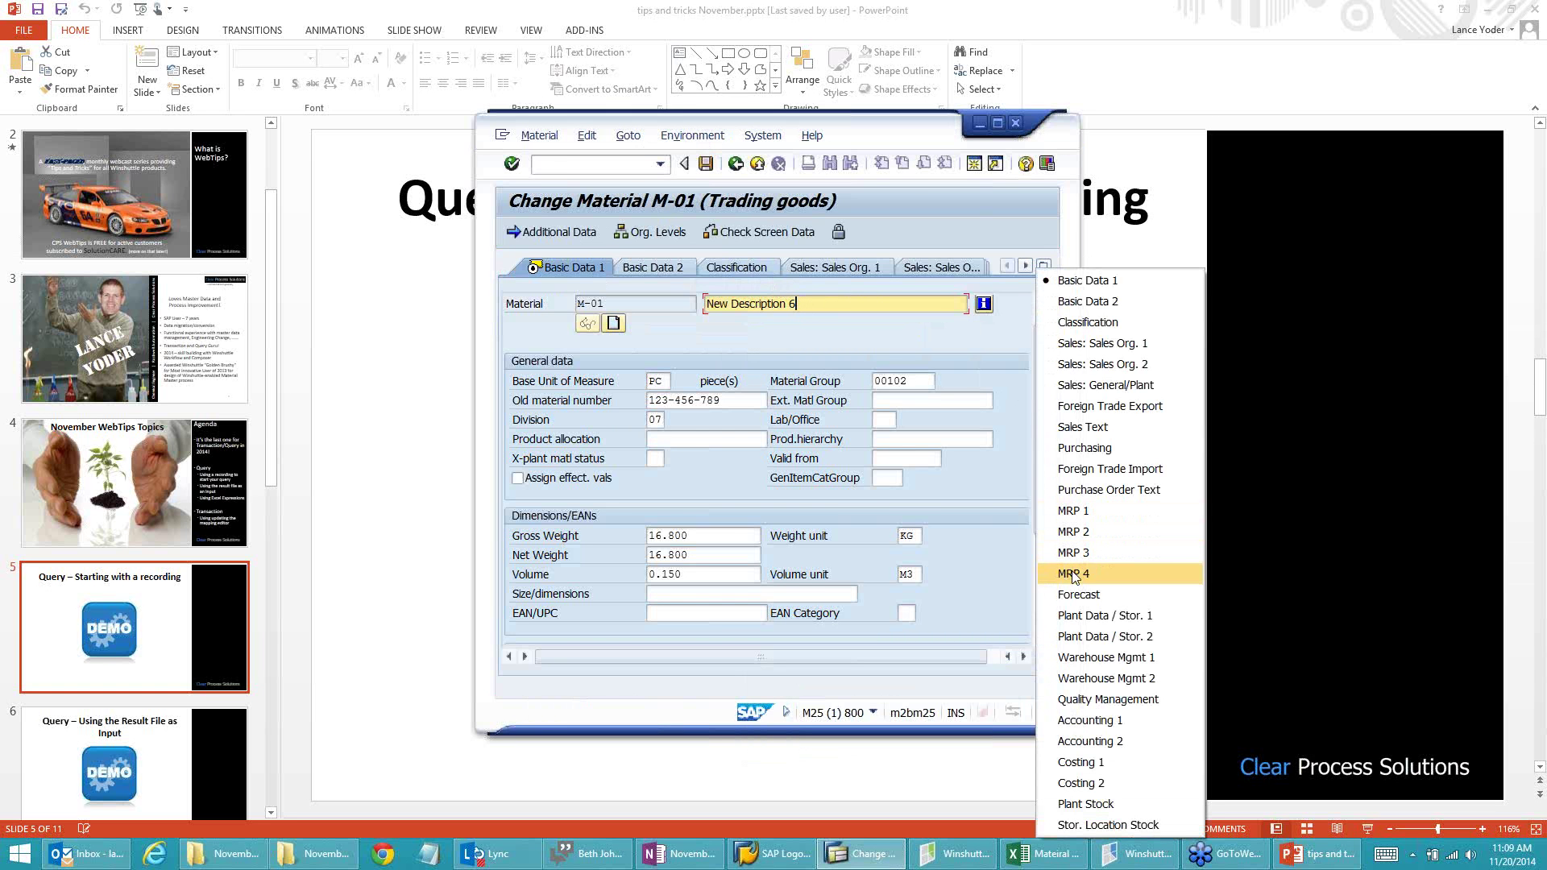
pyautogui.click(1072, 574)
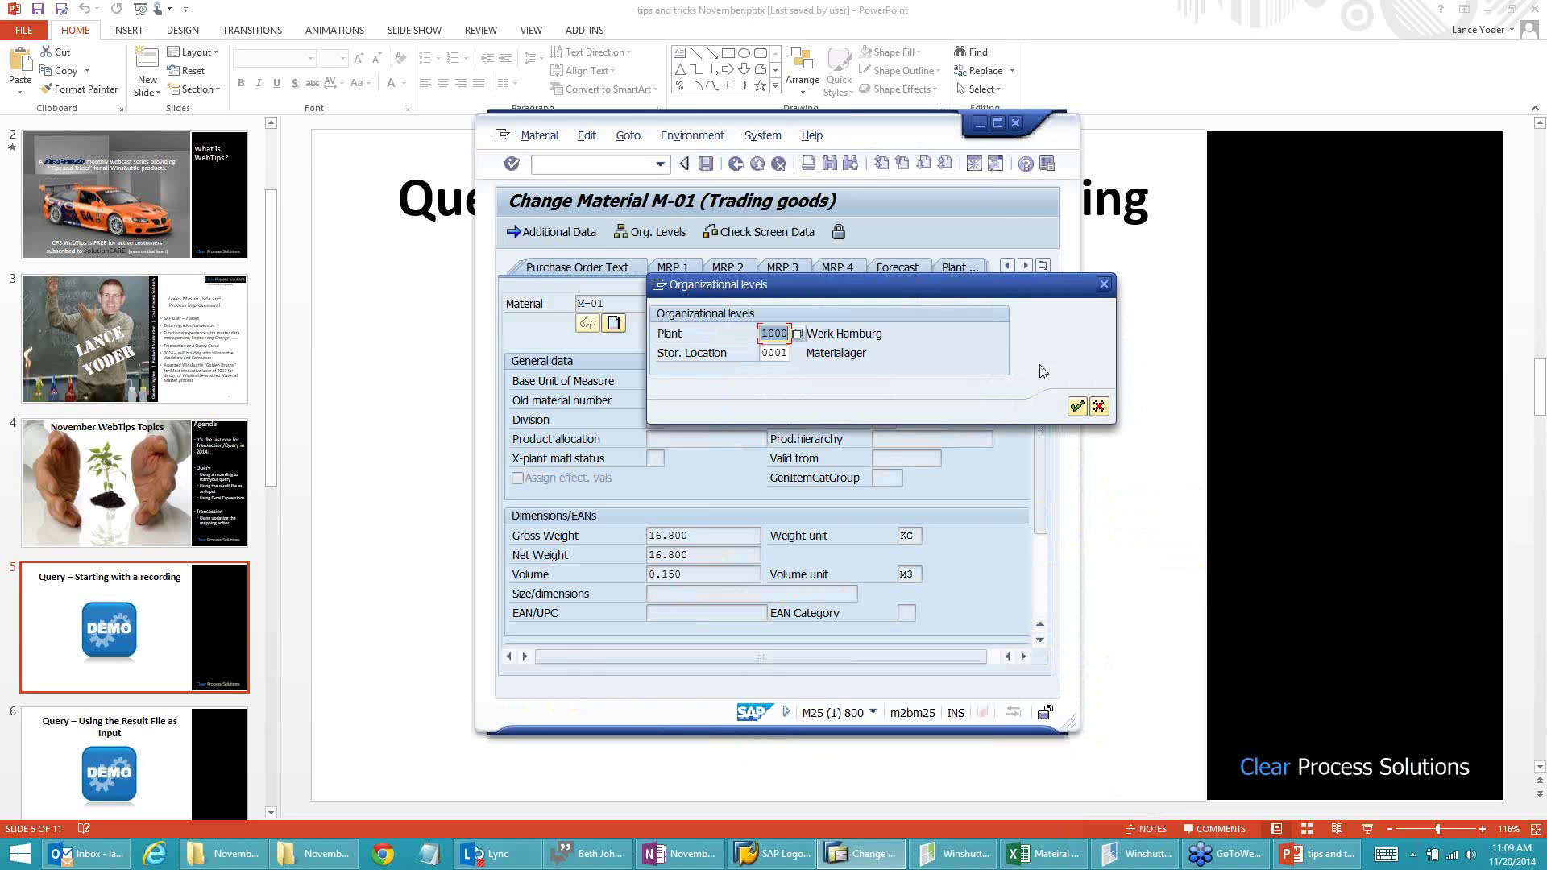
pyautogui.click(1076, 408)
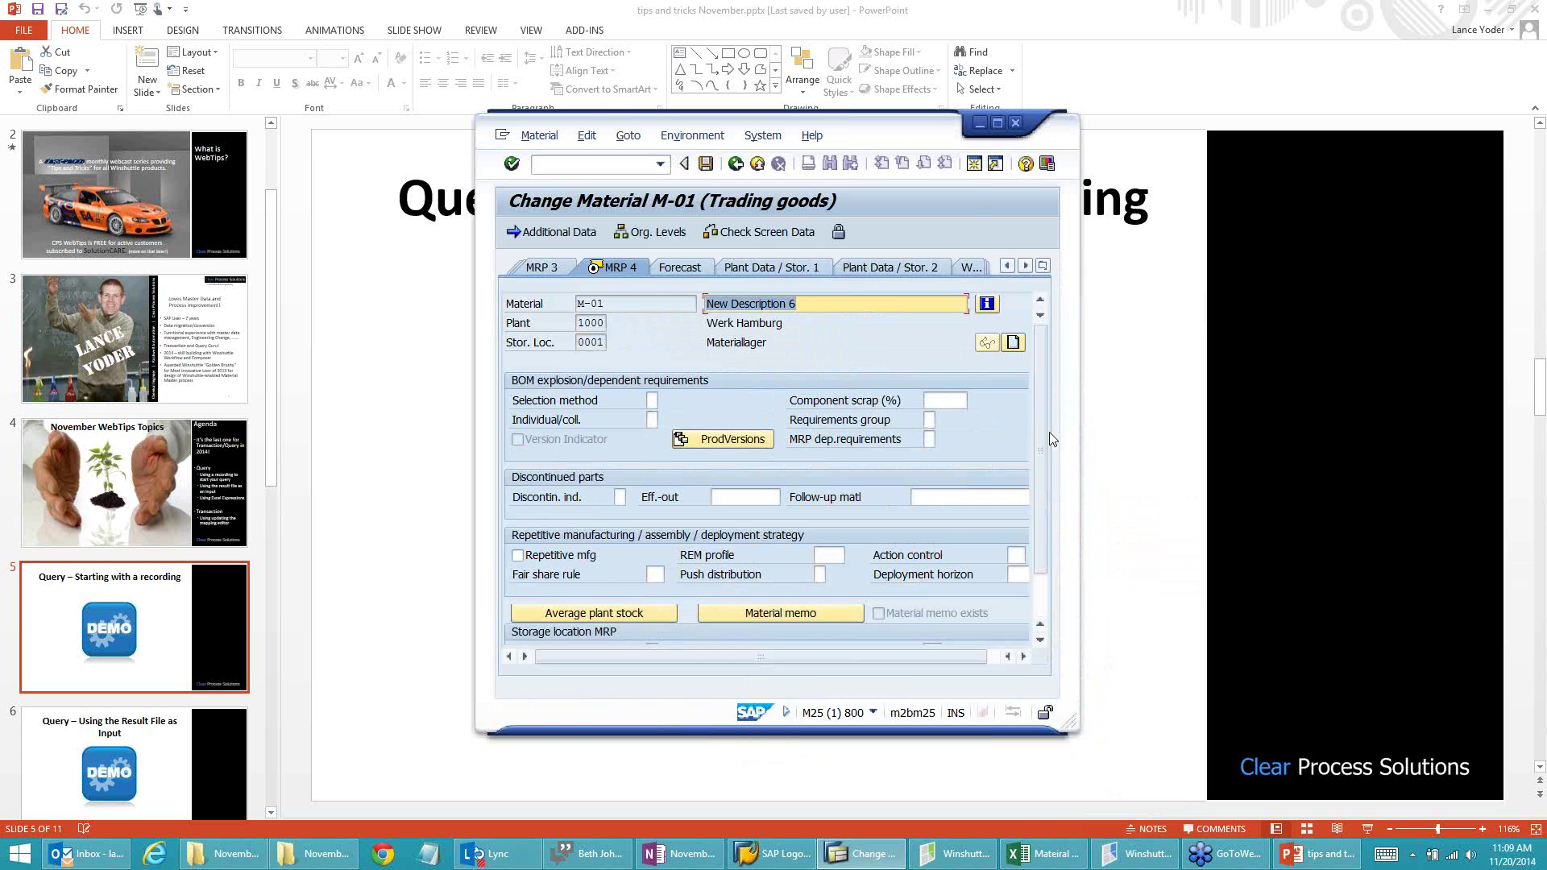
pyautogui.moveTo(1041, 444); pyautogui.dragTo(1044, 496)
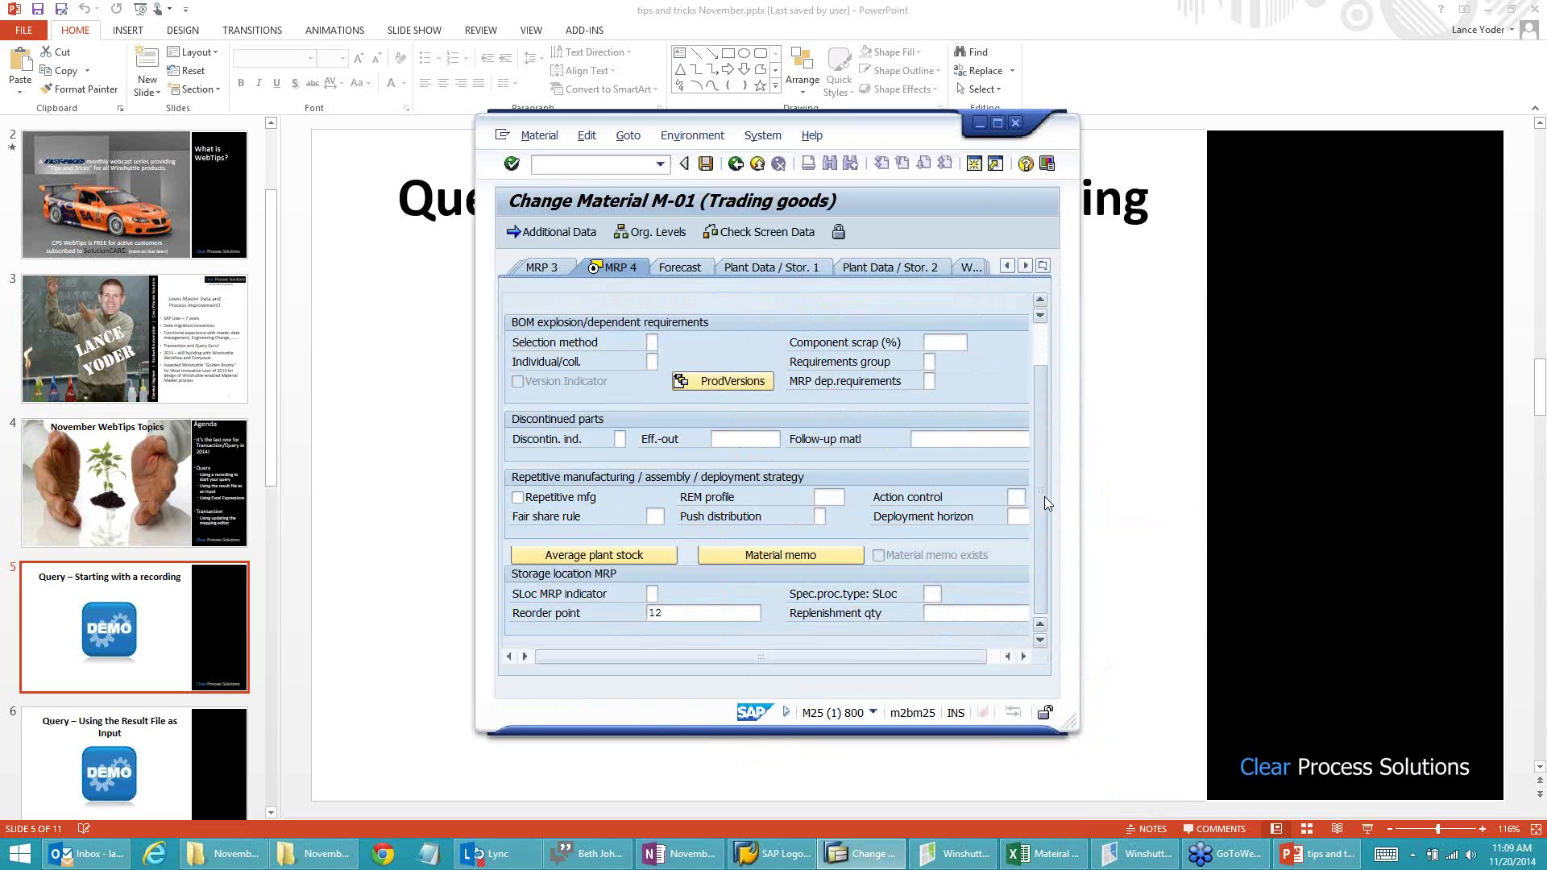
pyautogui.click(668, 613)
pyautogui.write('12')
pyautogui.press('BackSpace')
pyautogui.write('4')
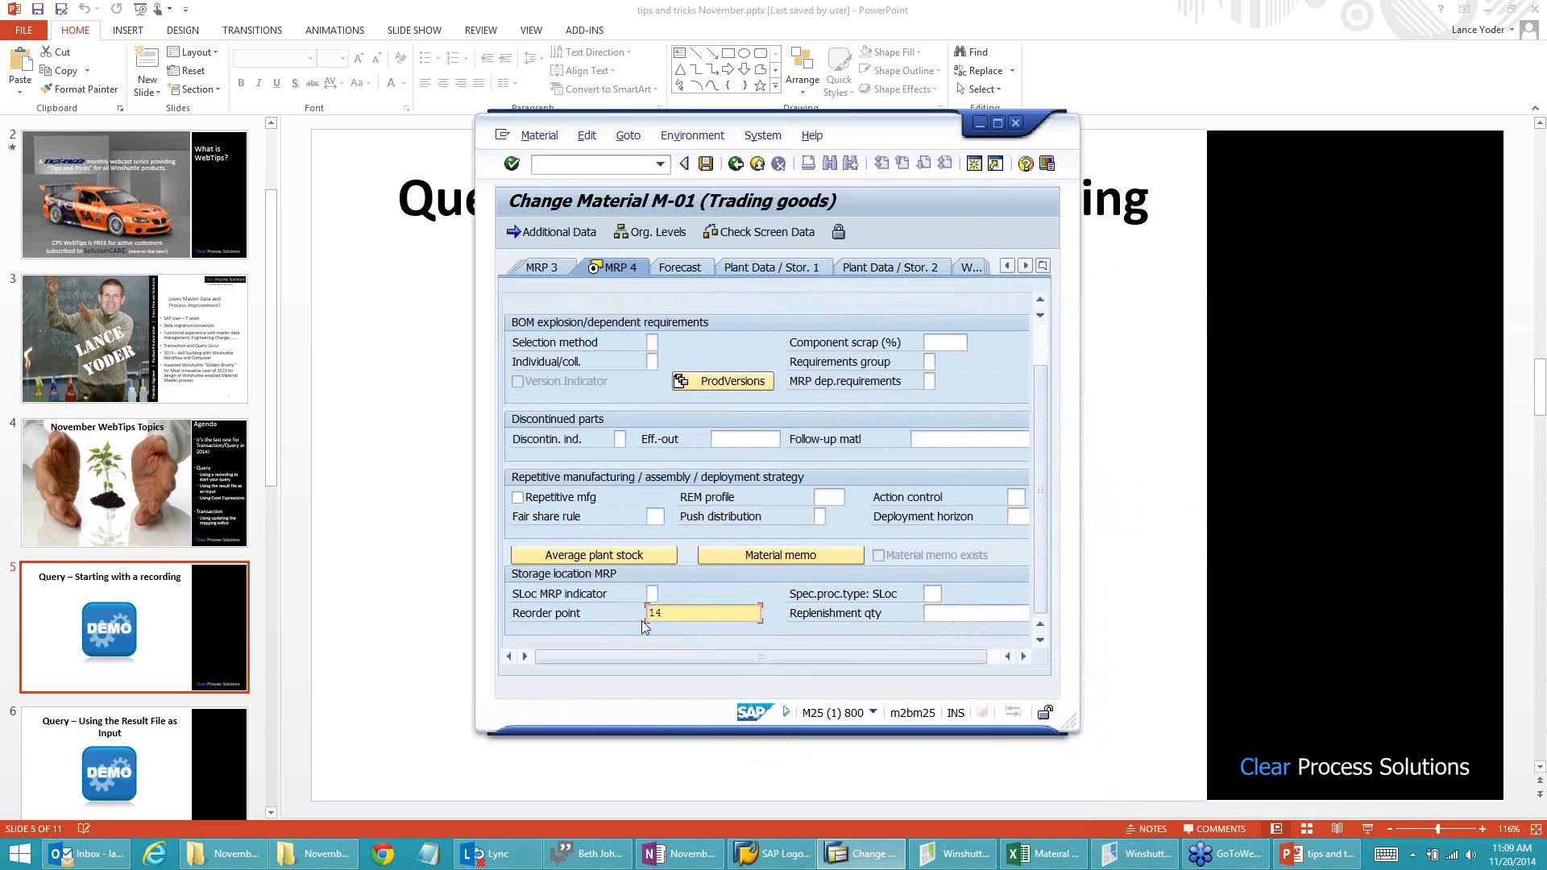
pyautogui.click(707, 164)
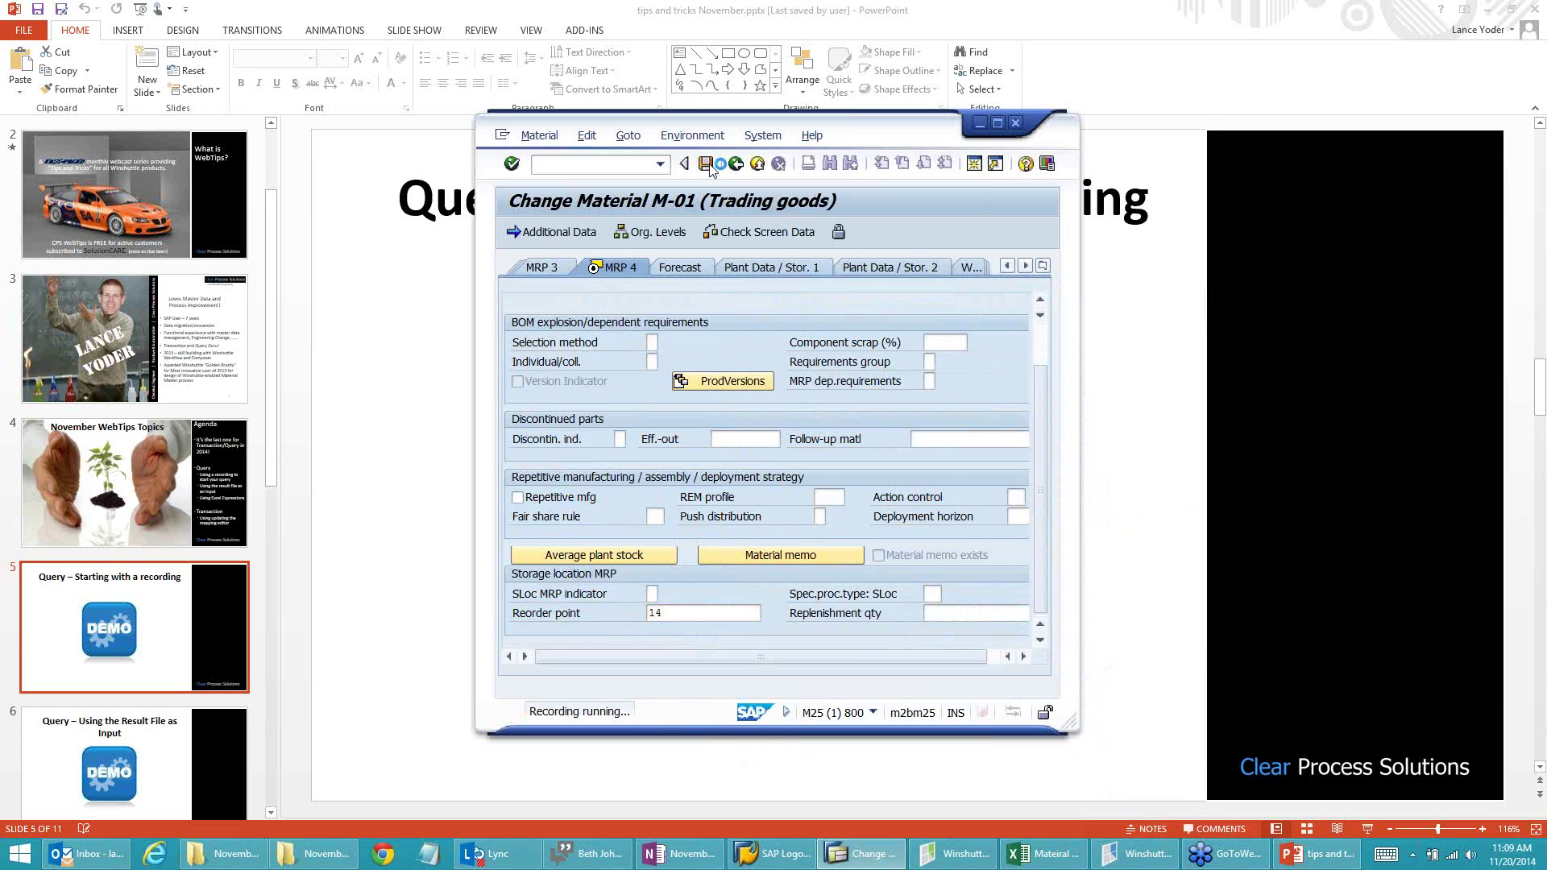
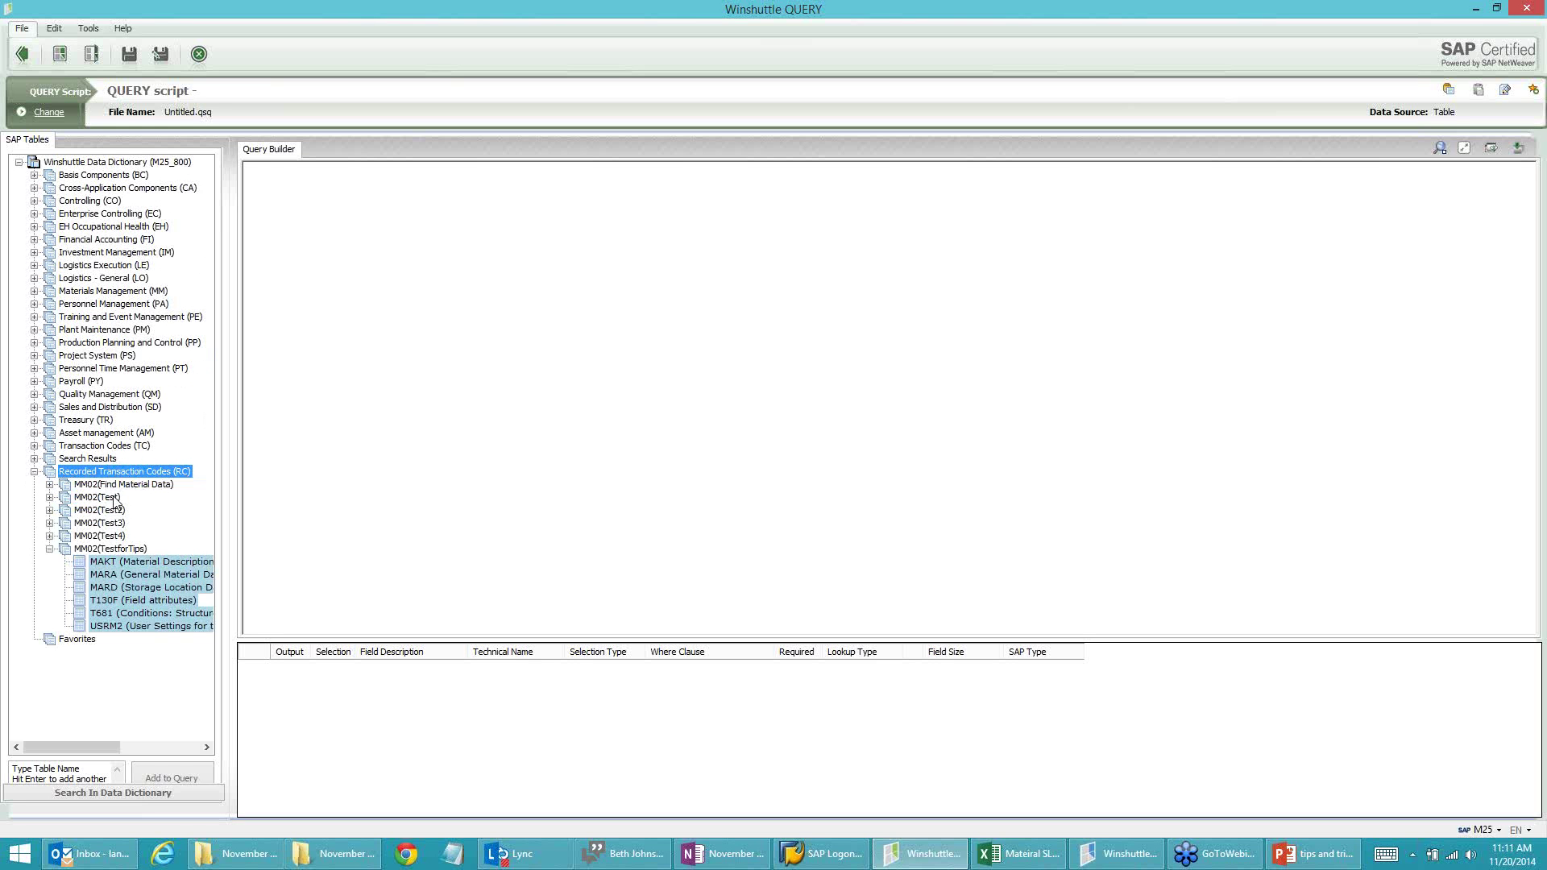
# Step: Add the MAKT, MARA and MARD tables to the Query Builder canvas
pyautogui.click(101, 550)
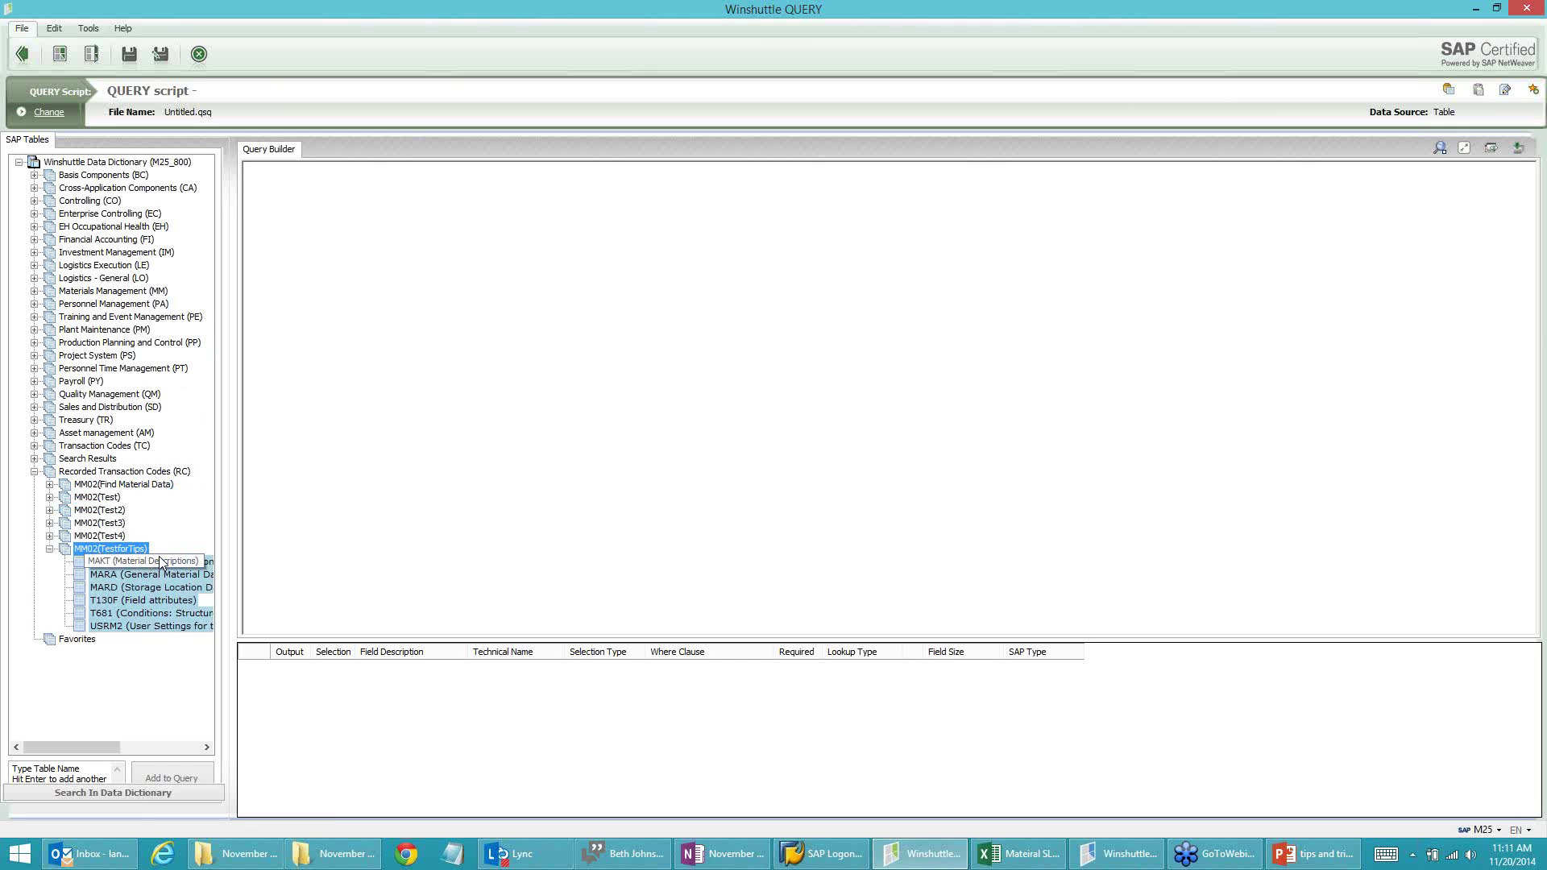
pyautogui.click(95, 682)
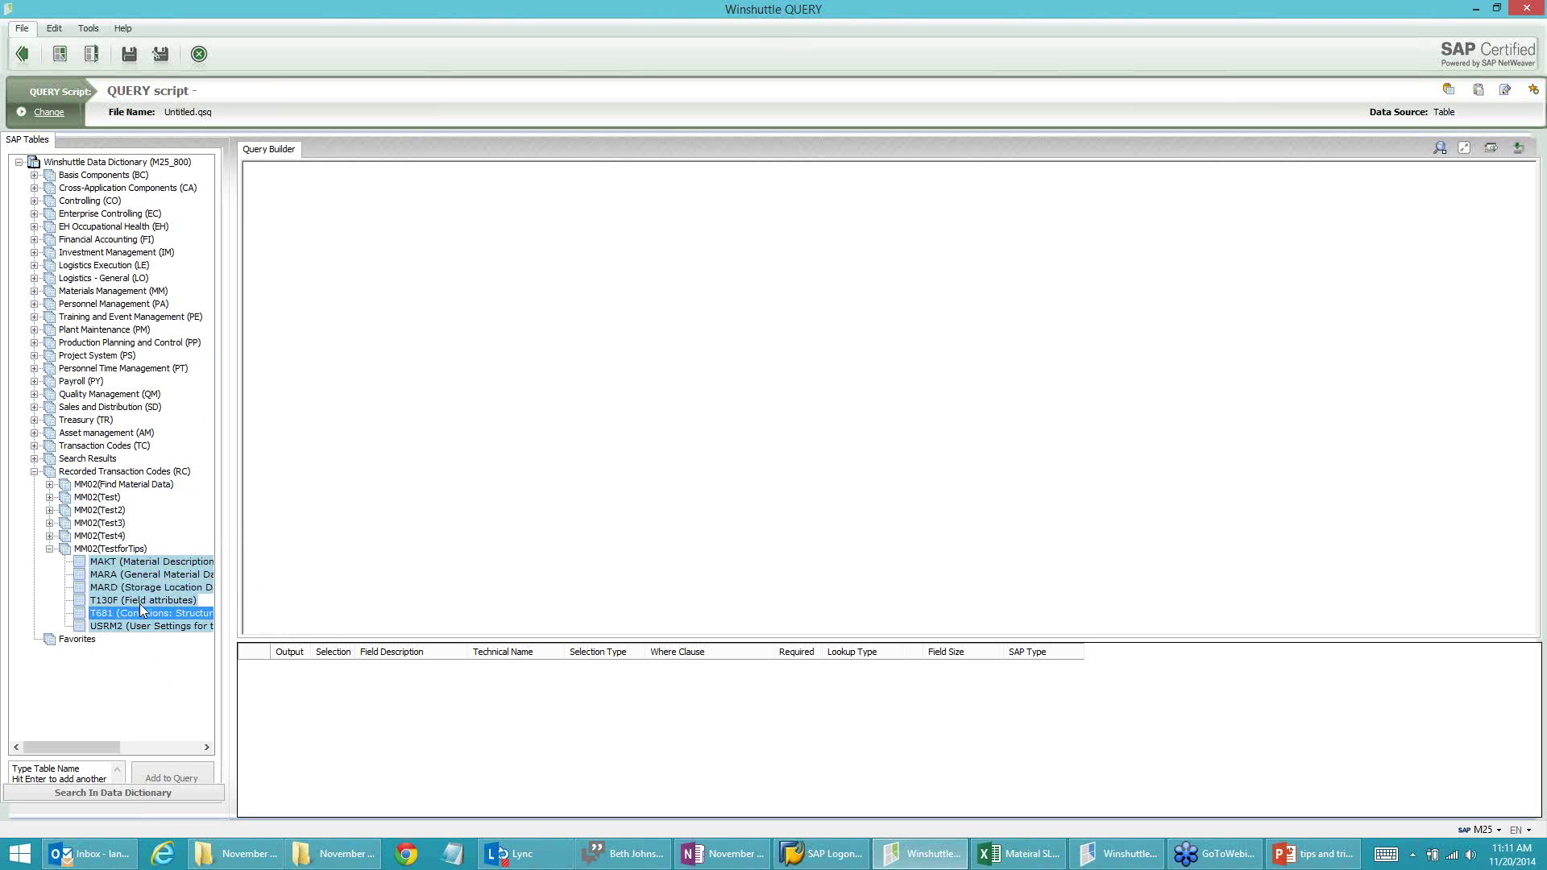
pyautogui.click(139, 613)
pyautogui.keyDown('ctrl'); pyautogui.click(123, 627); pyautogui.keyUp('ctrl')
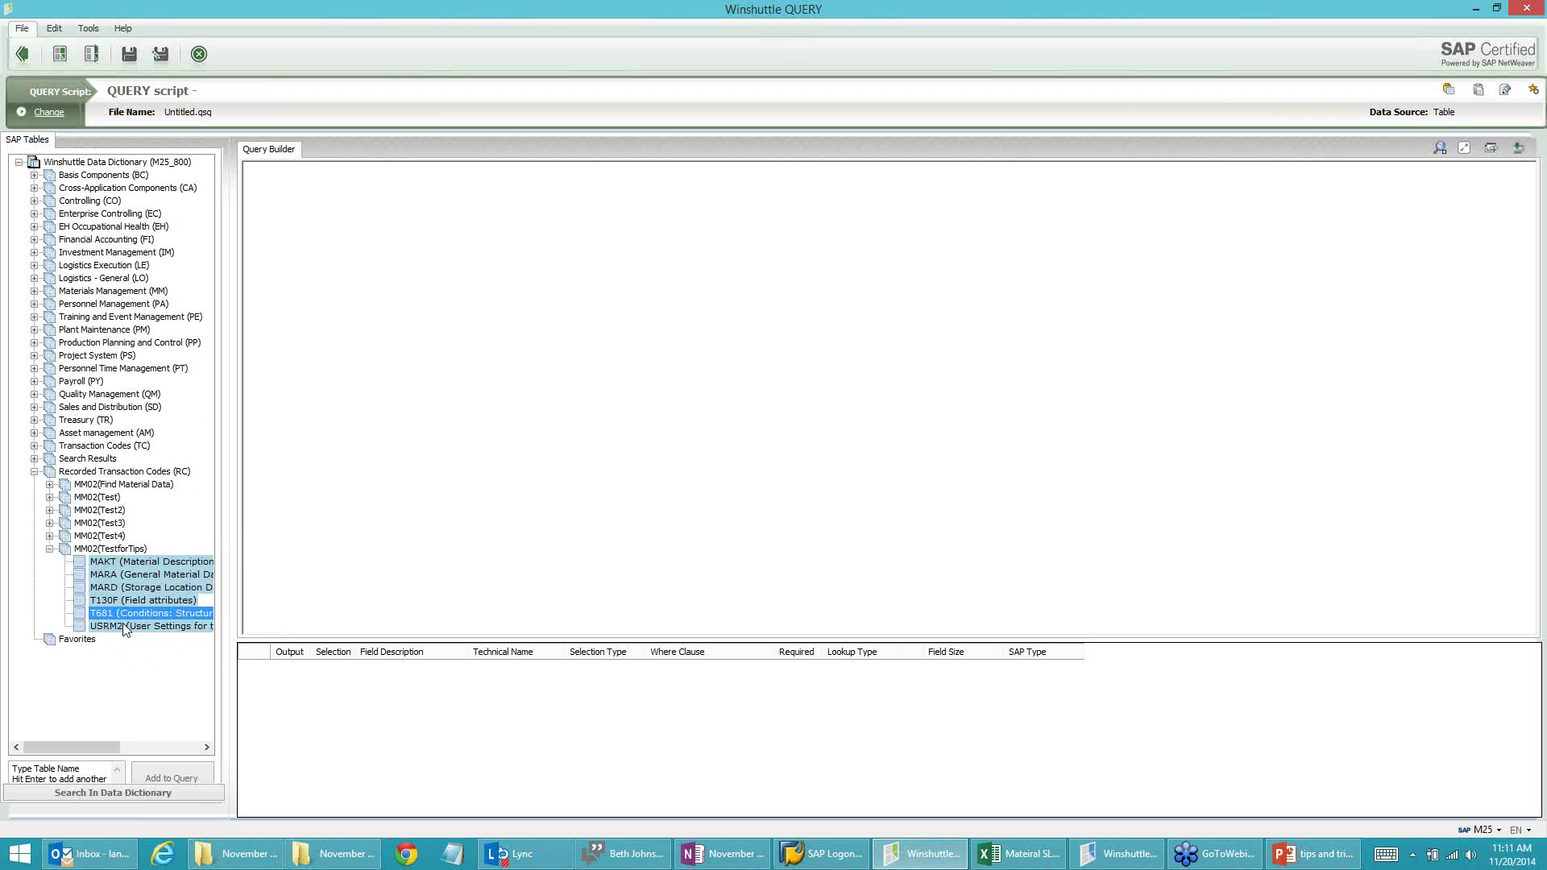
pyautogui.click(141, 562)
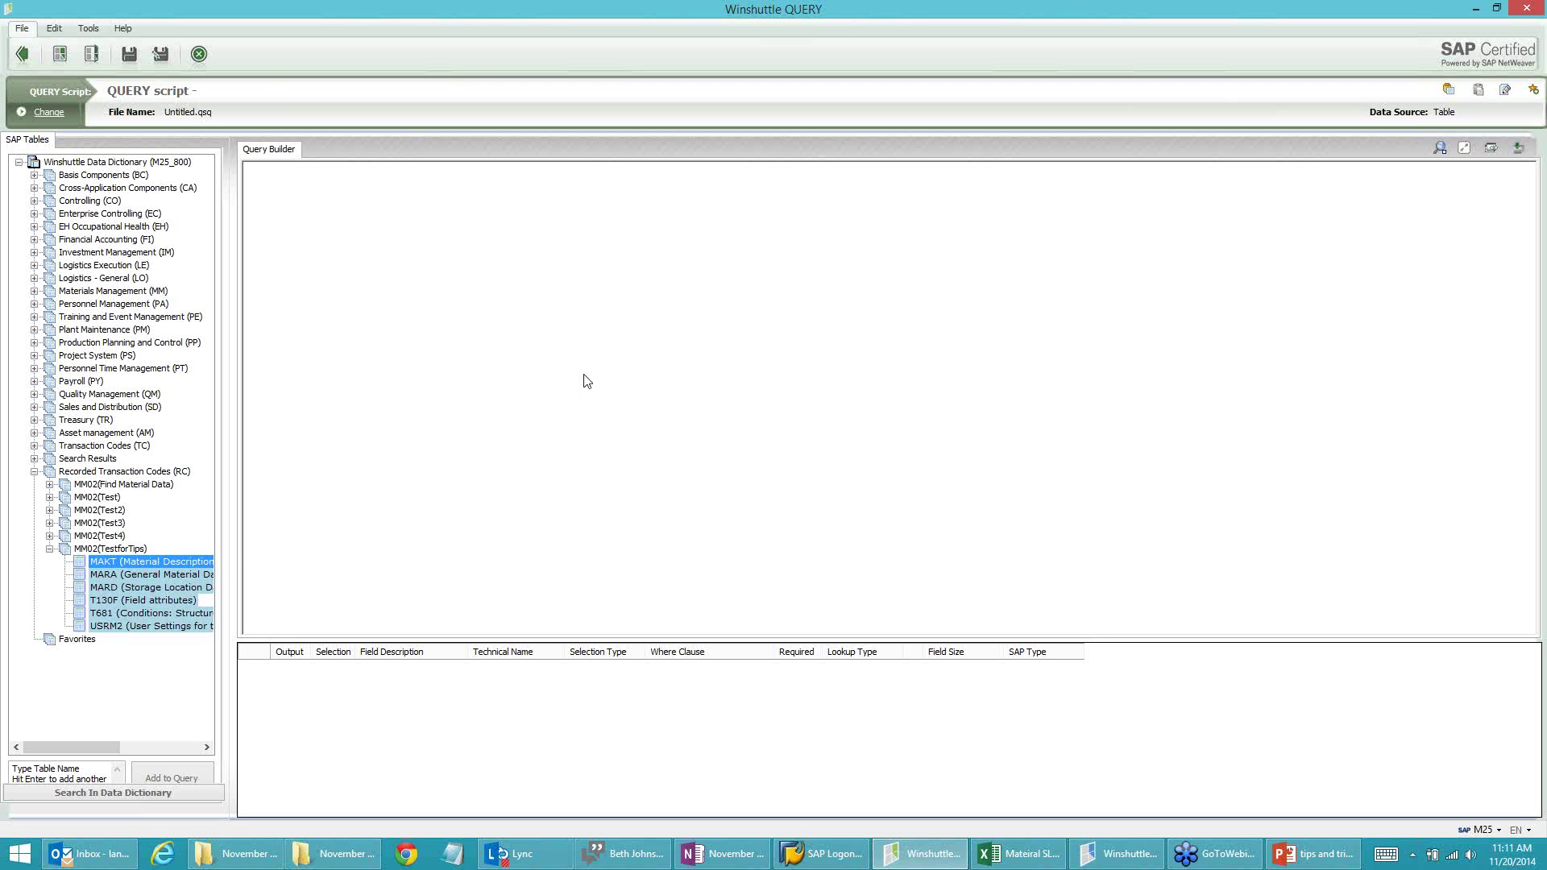
pyautogui.moveTo(584, 375); pyautogui.dragTo(582, 373)
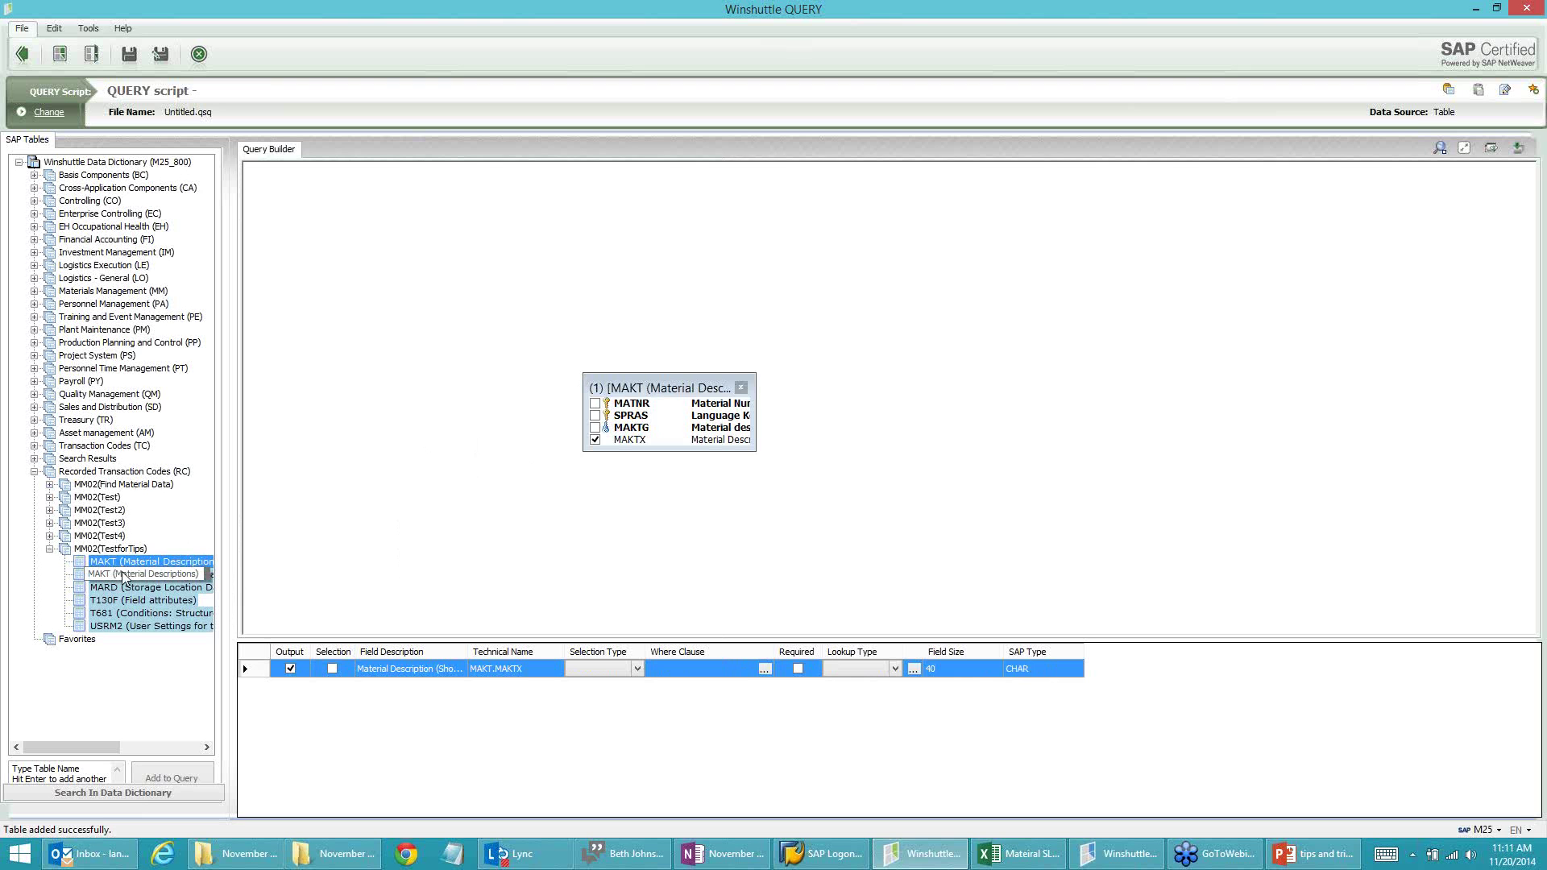
pyautogui.moveTo(123, 575); pyautogui.dragTo(405, 348)
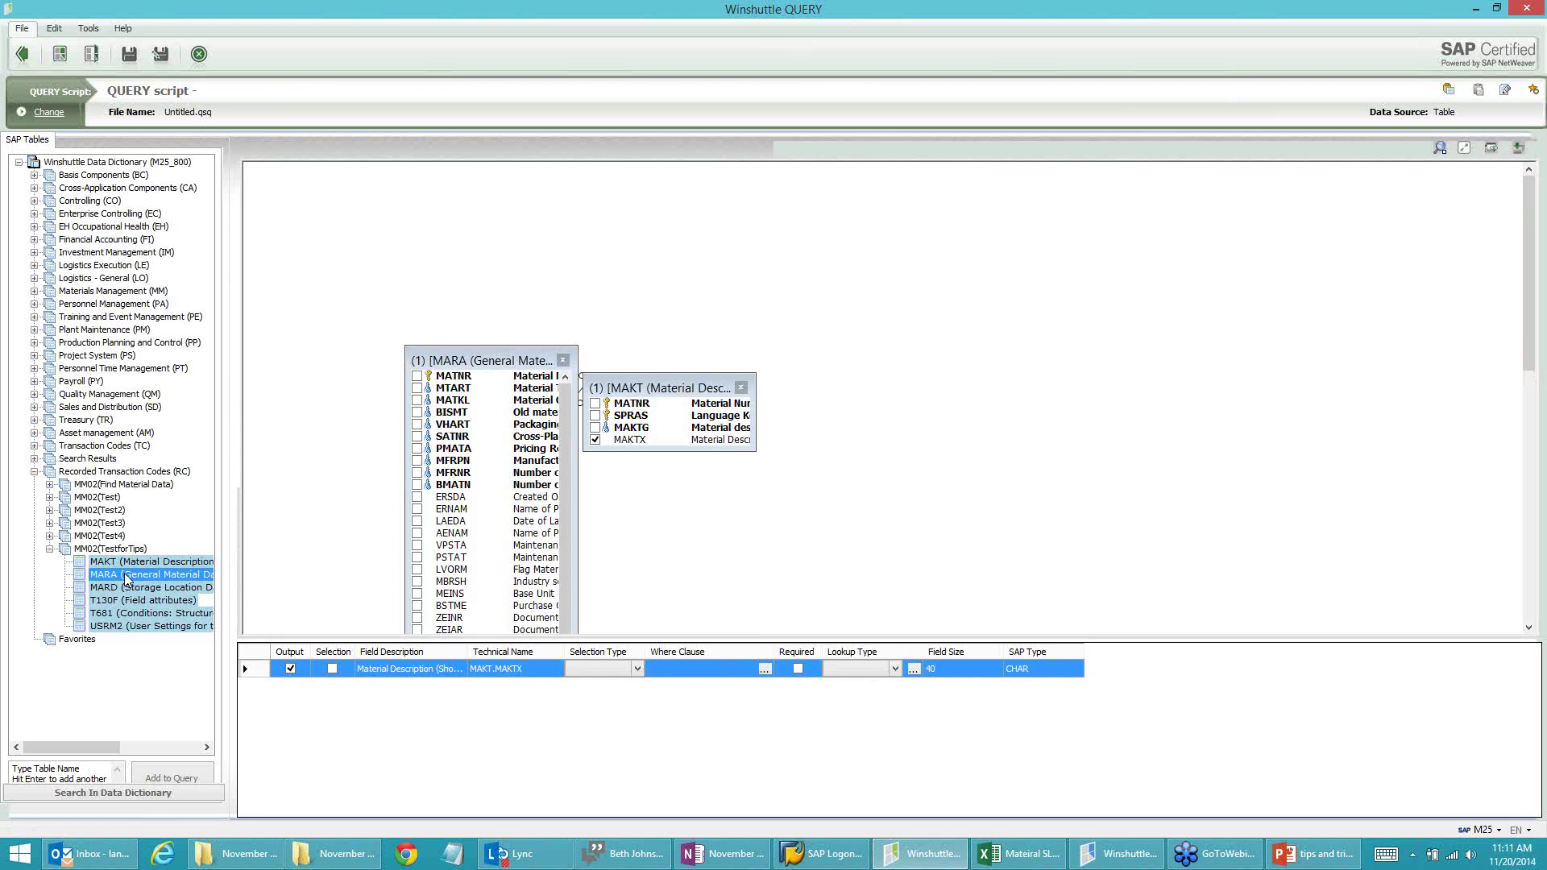
pyautogui.moveTo(125, 587); pyautogui.dragTo(806, 320)
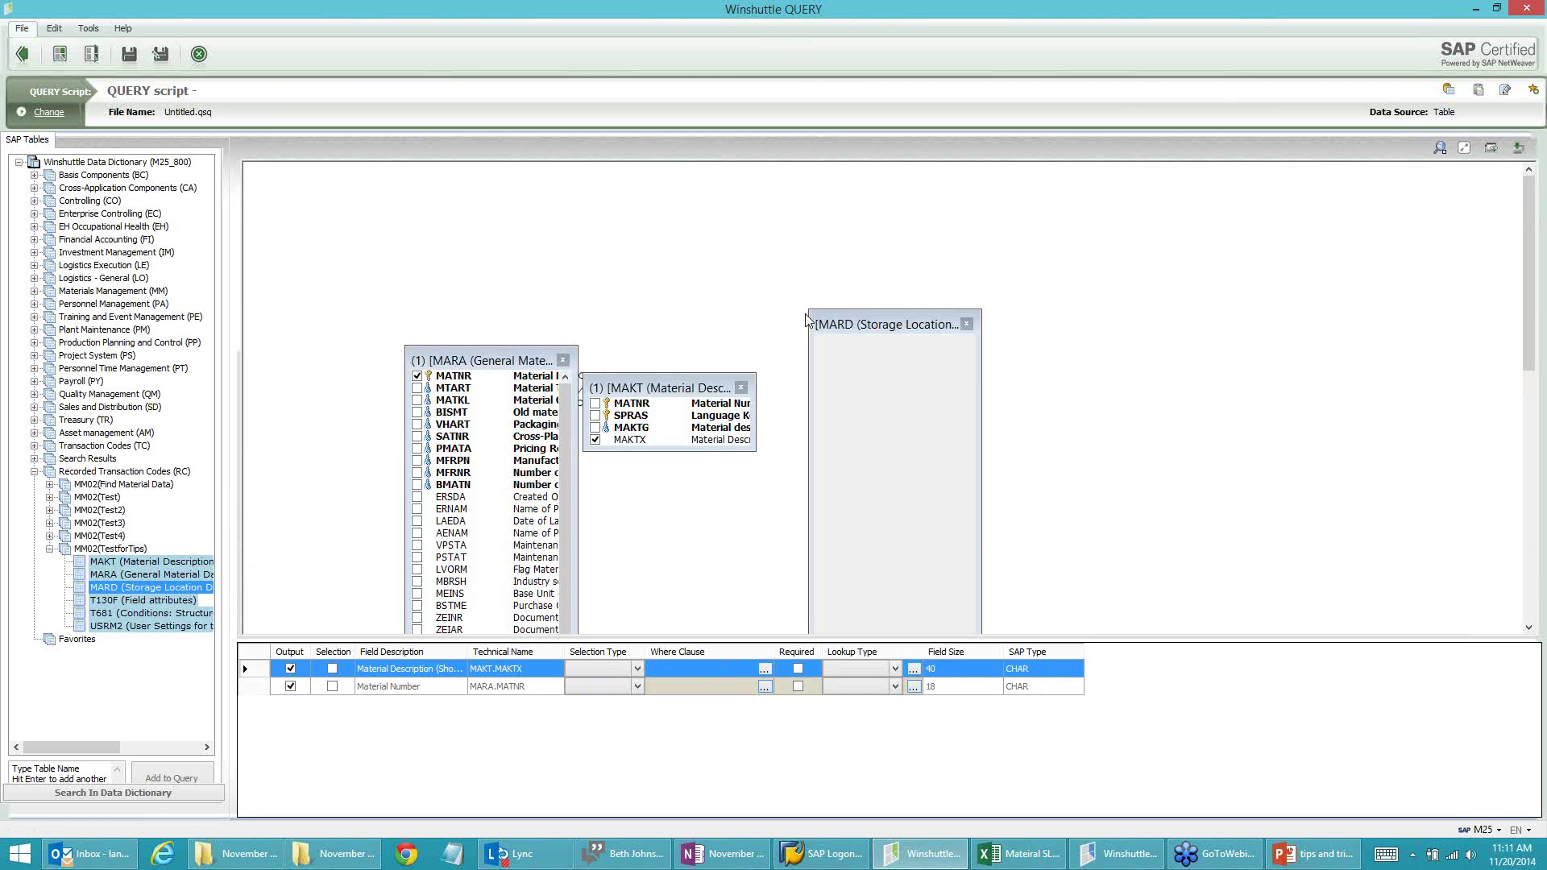
# Step: Rearrange and widen the MARA, MARD and MAKT table boxes, then glance at the OneNote notes and the Excel sheet
pyautogui.moveTo(487, 351); pyautogui.dragTo(363, 209)
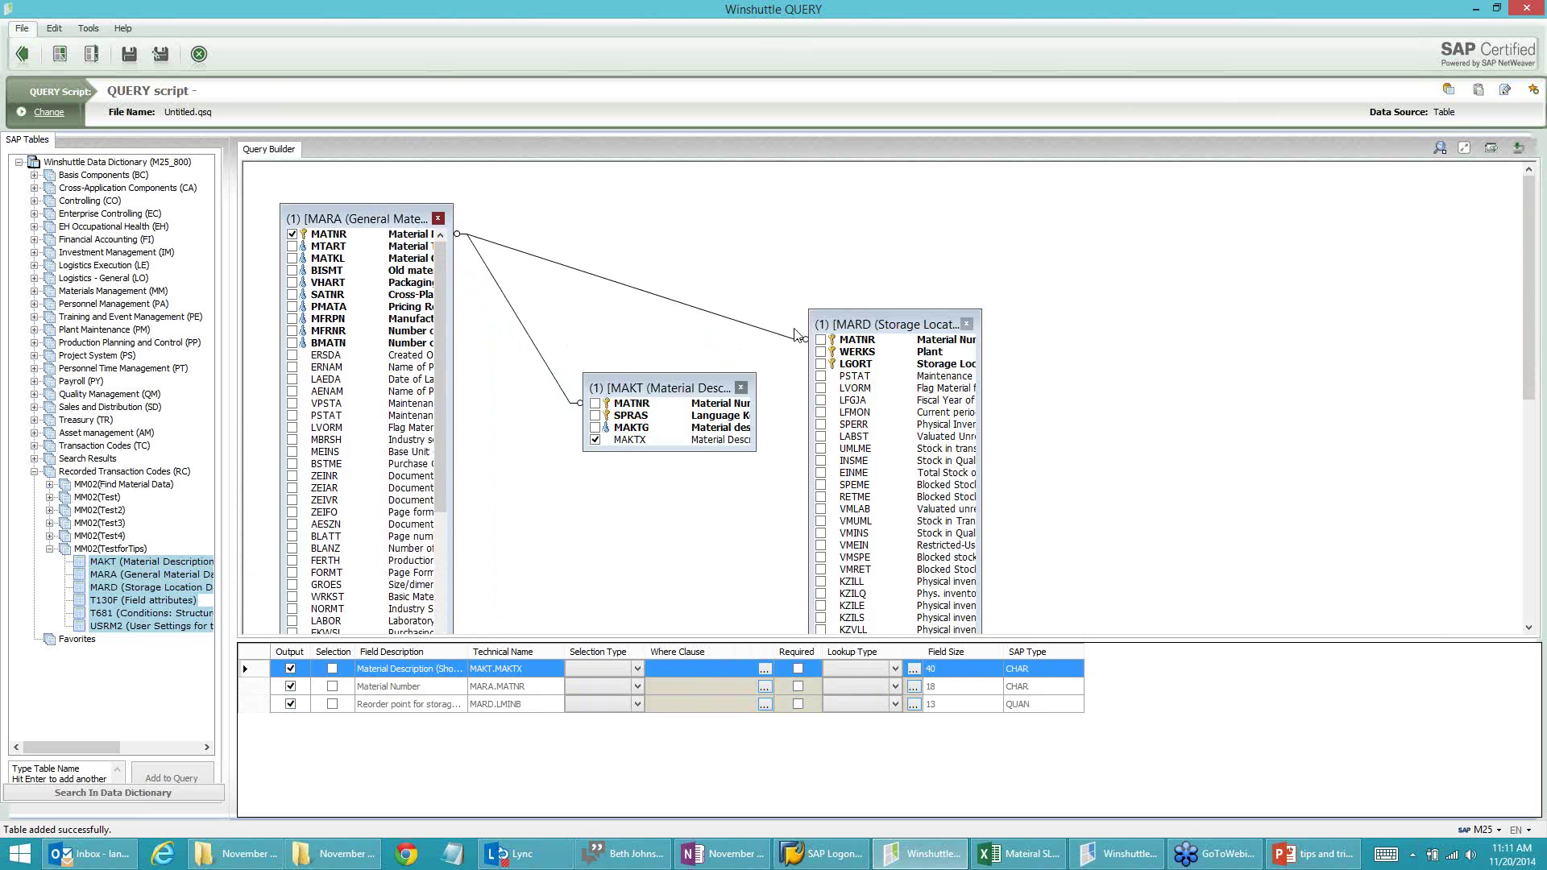
pyautogui.moveTo(913, 325); pyautogui.dragTo(935, 214)
pyautogui.moveTo(671, 385); pyautogui.dragTo(587, 302)
pyautogui.moveTo(695, 382); pyautogui.dragTo(749, 415)
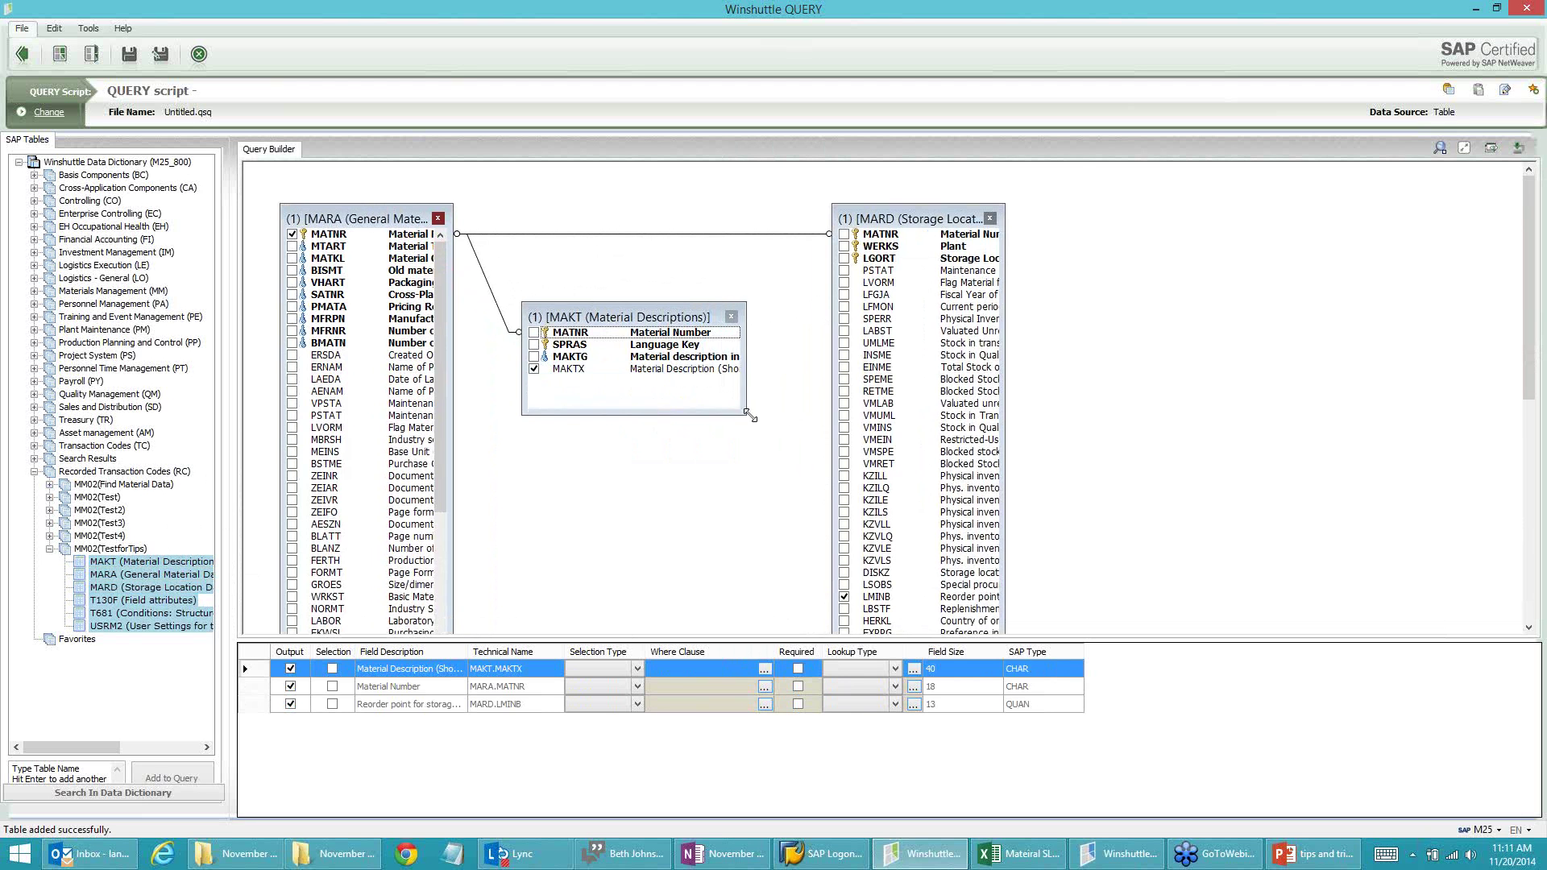
pyautogui.moveTo(1005, 306); pyautogui.dragTo(1123, 307)
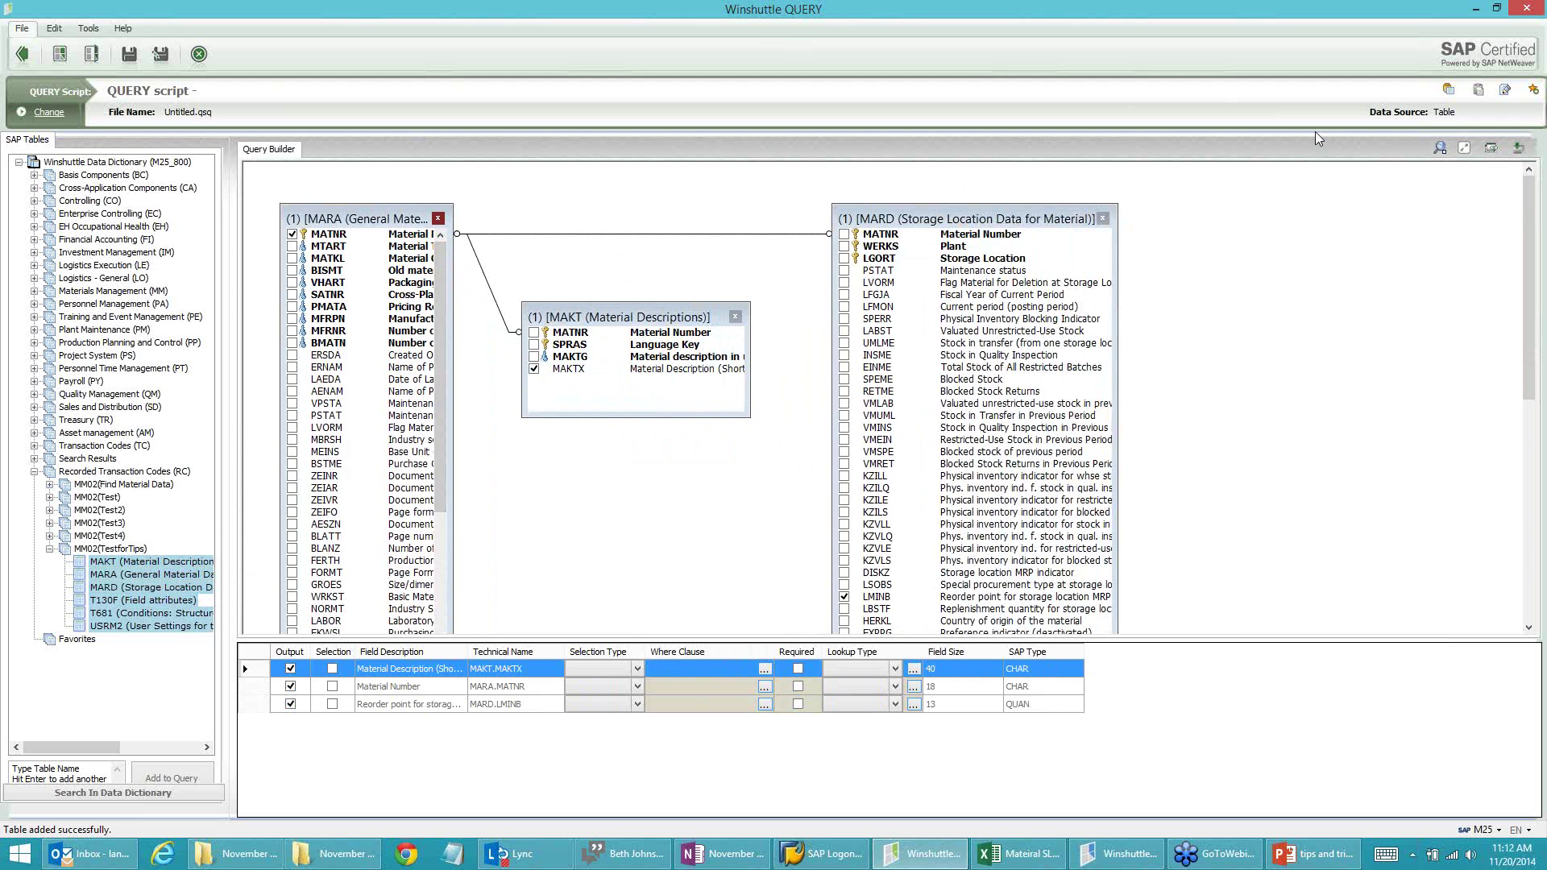
pyautogui.hotkey('alt', 'Tab')
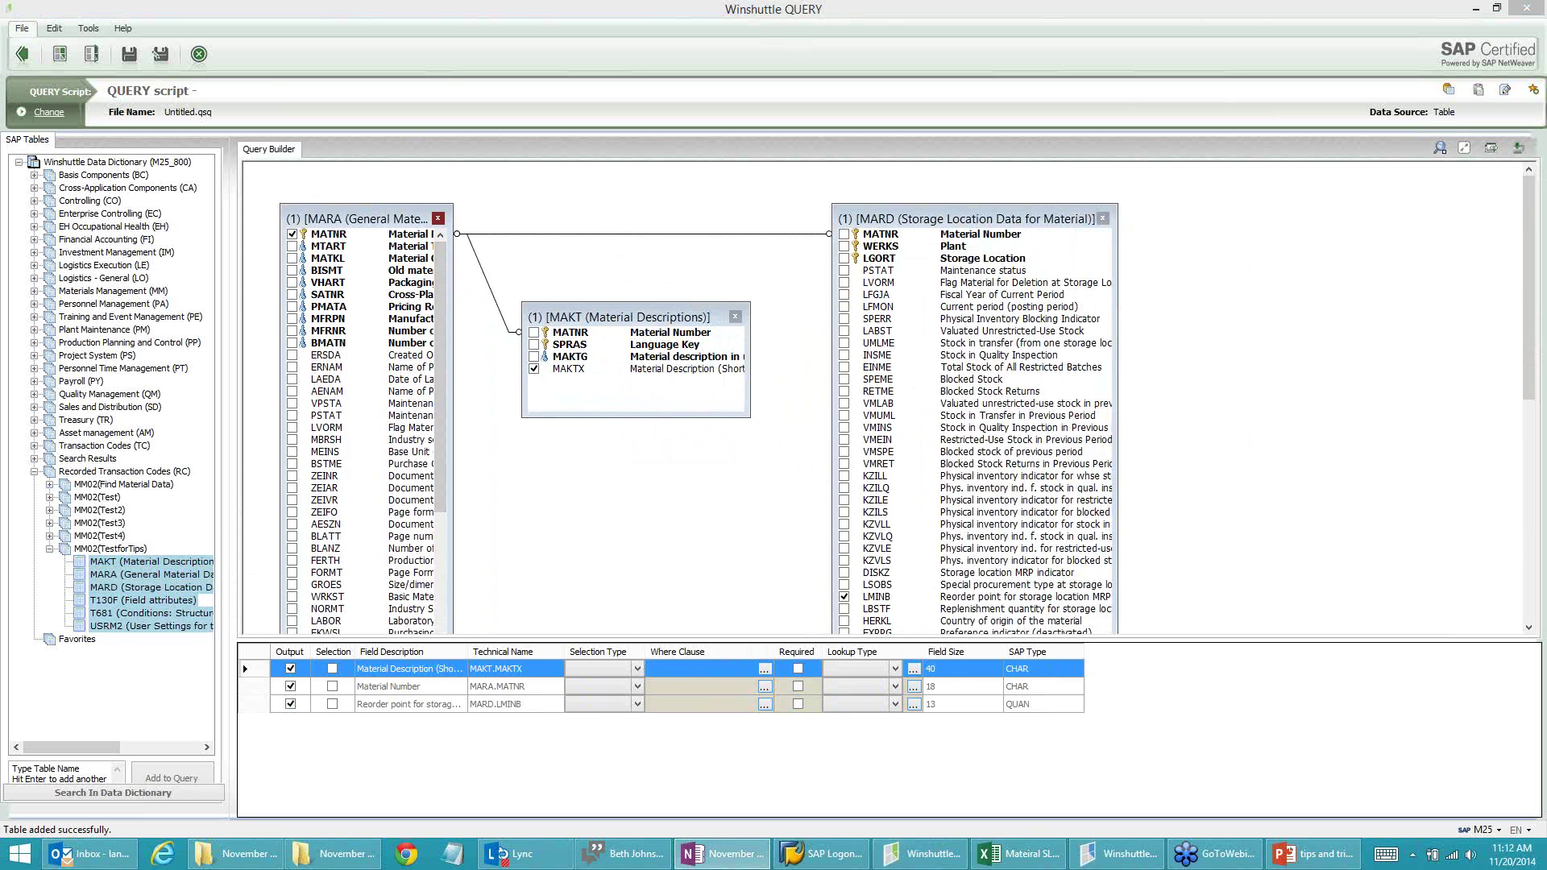
pyautogui.hotkey('alt', 'Tab')
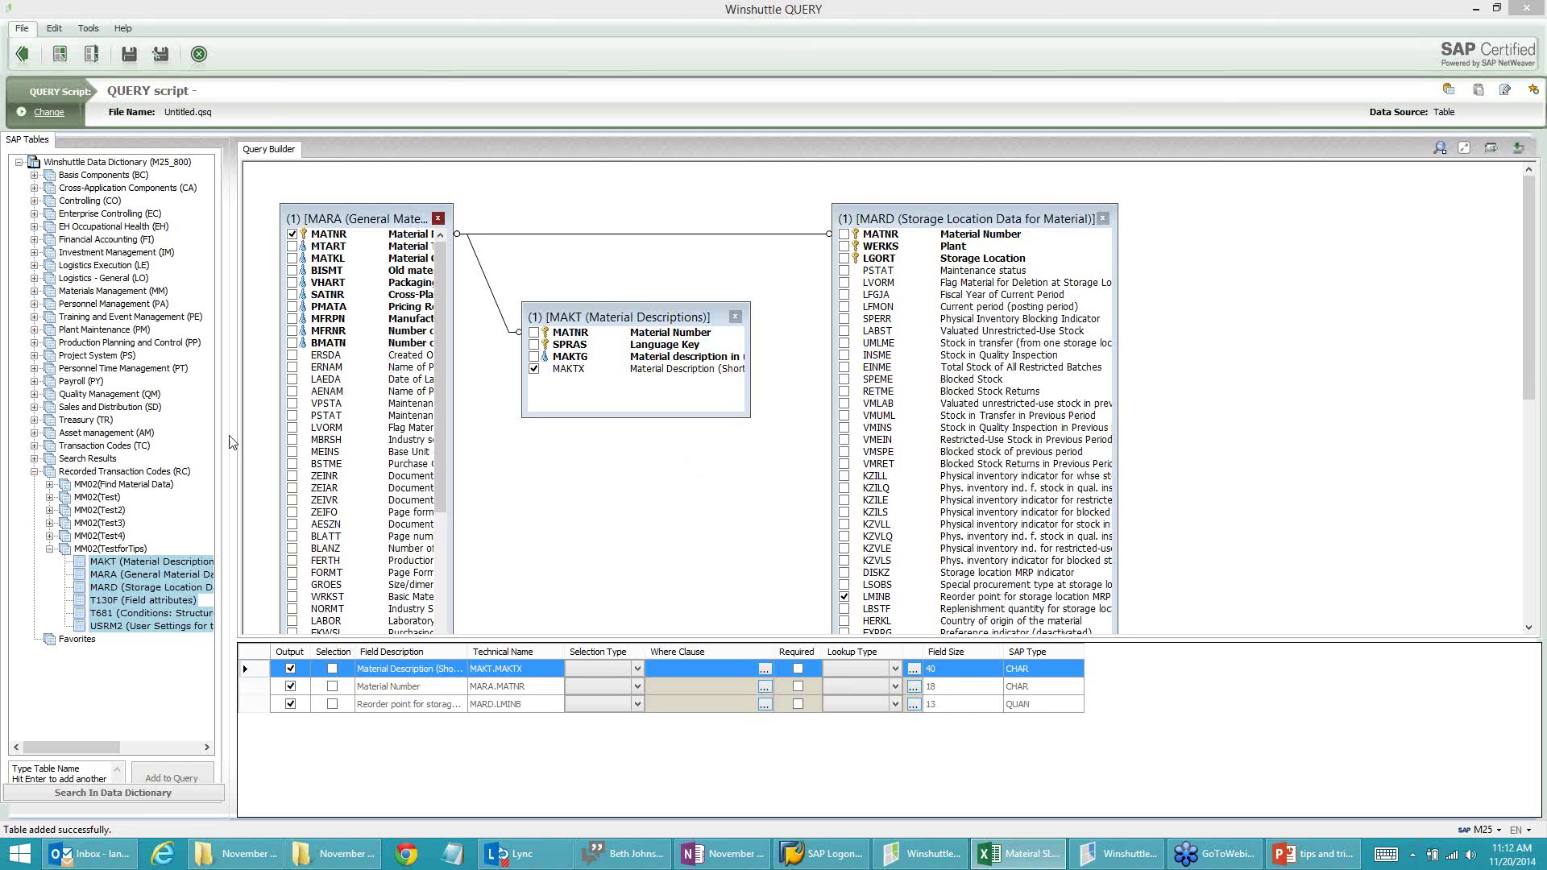
# Step: Output MAKT.SPRAS as a run-time selection field with the where clause SPRAS = 'E'
pyautogui.click(535, 346)
pyautogui.click(535, 346)
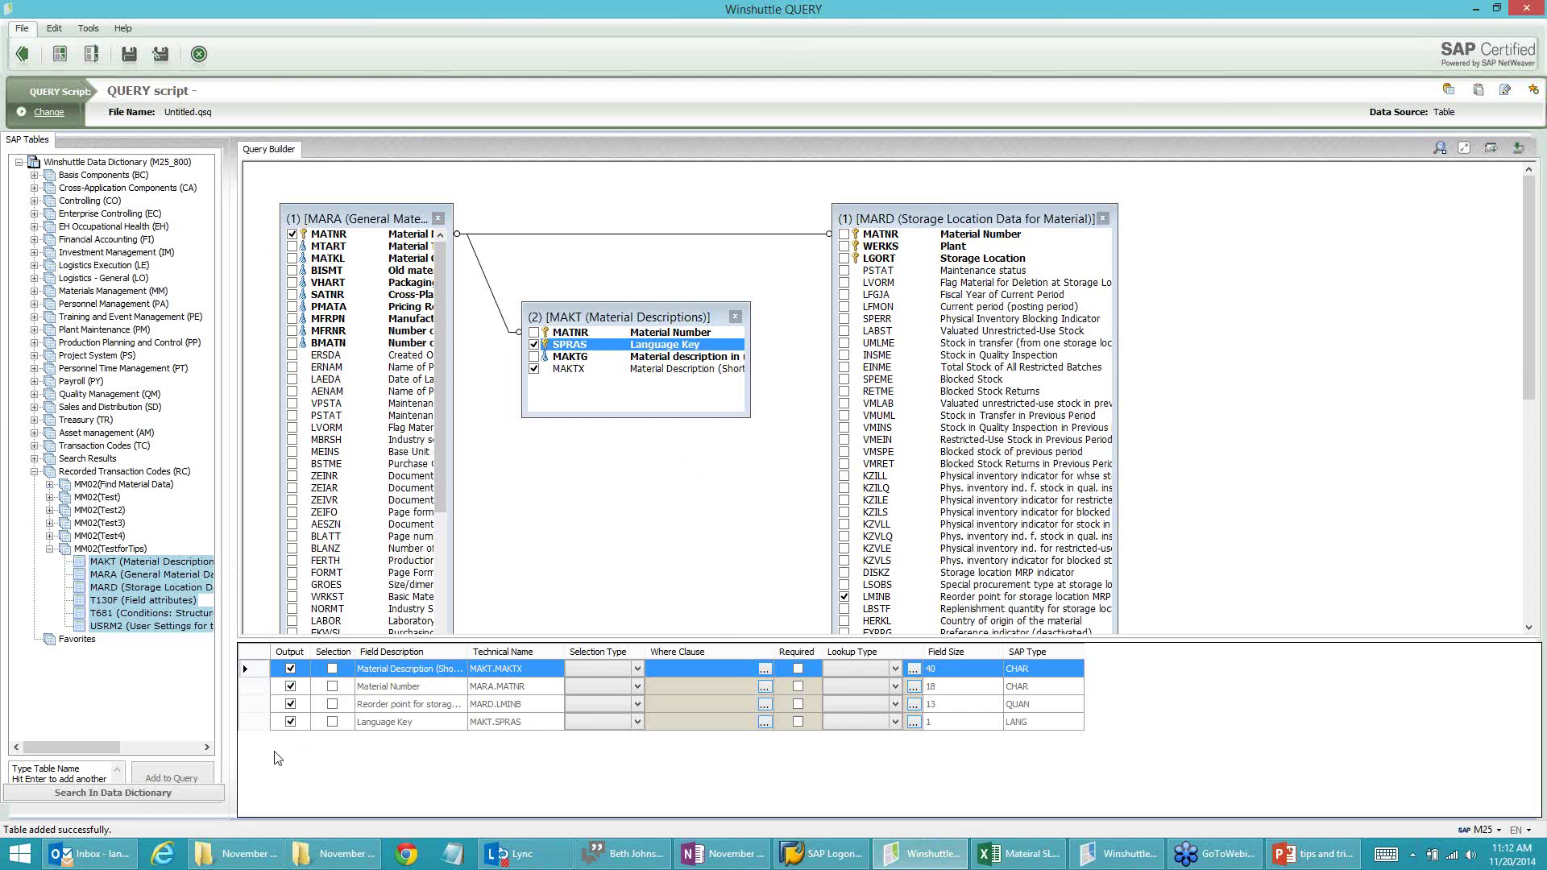
pyautogui.click(332, 723)
pyautogui.click(332, 722)
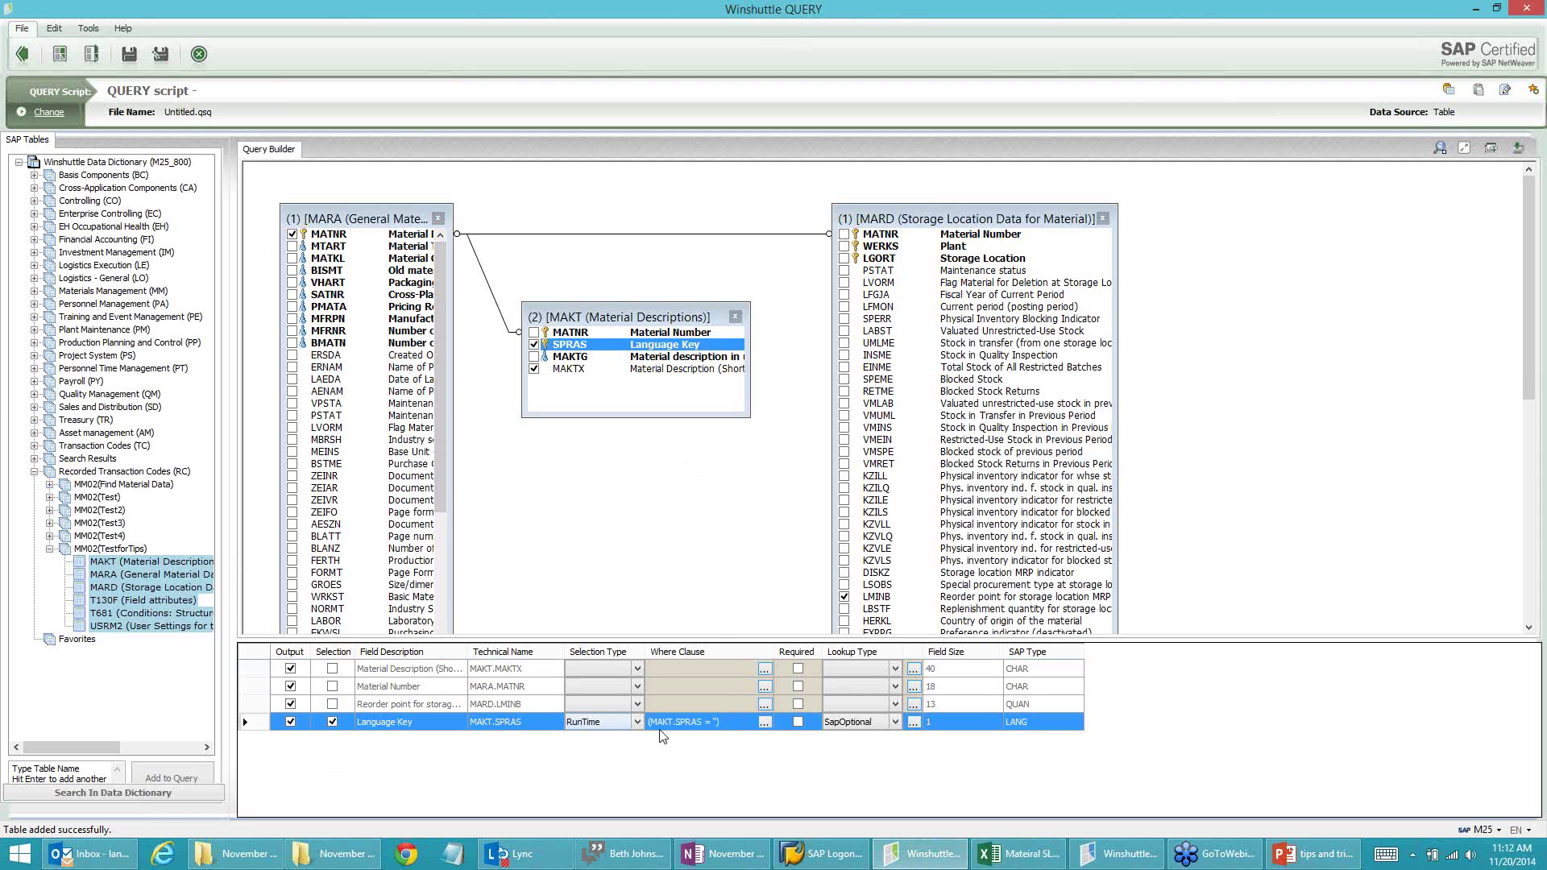
pyautogui.click(765, 722)
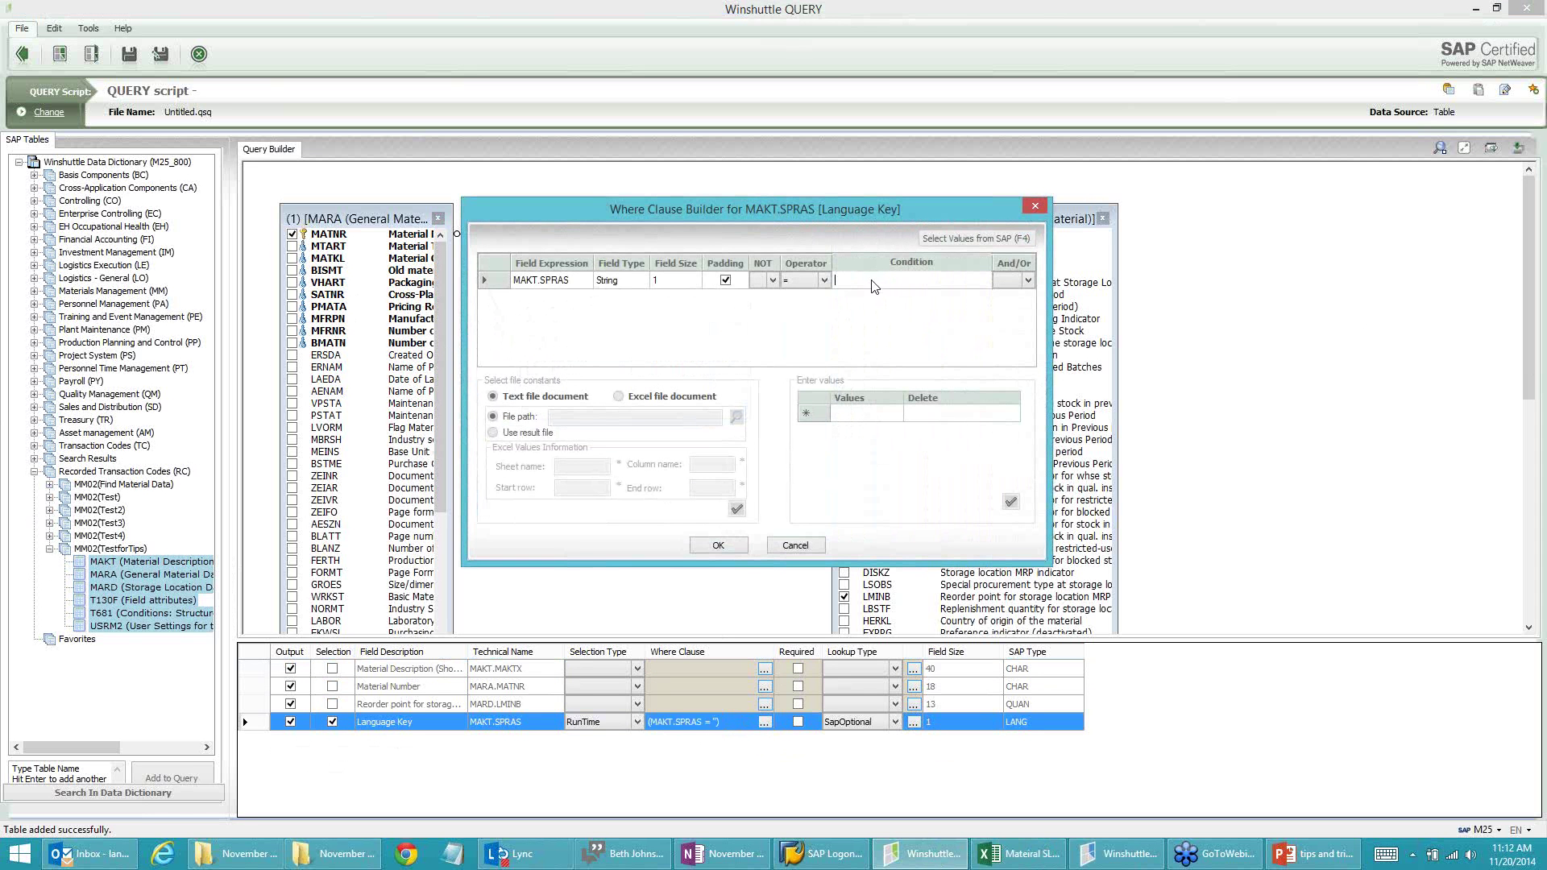
pyautogui.click(874, 286)
pyautogui.write('E')
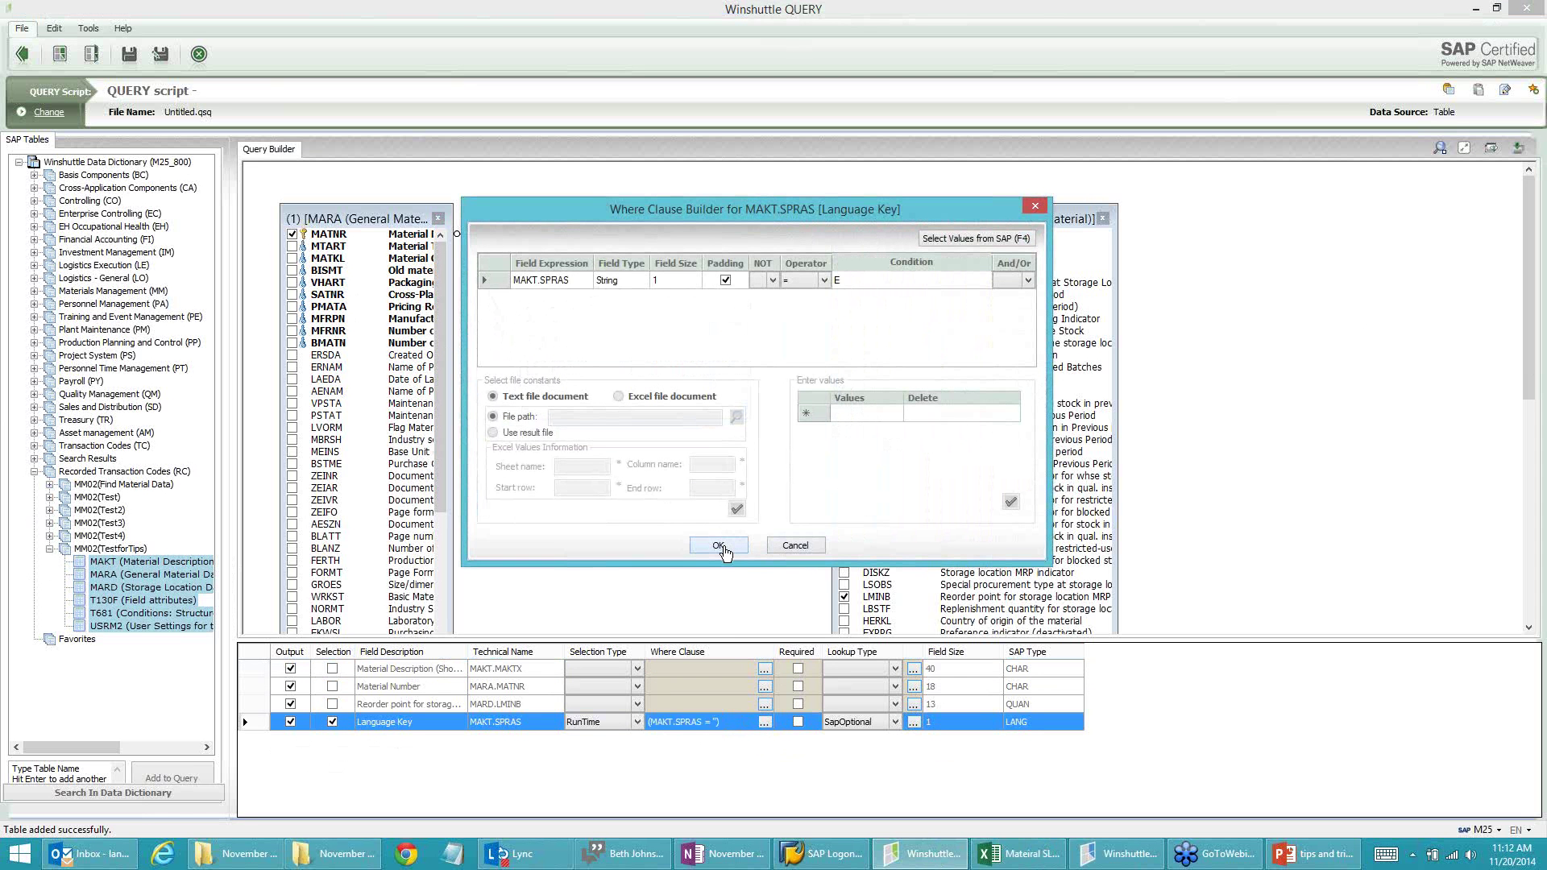
pyautogui.click(720, 547)
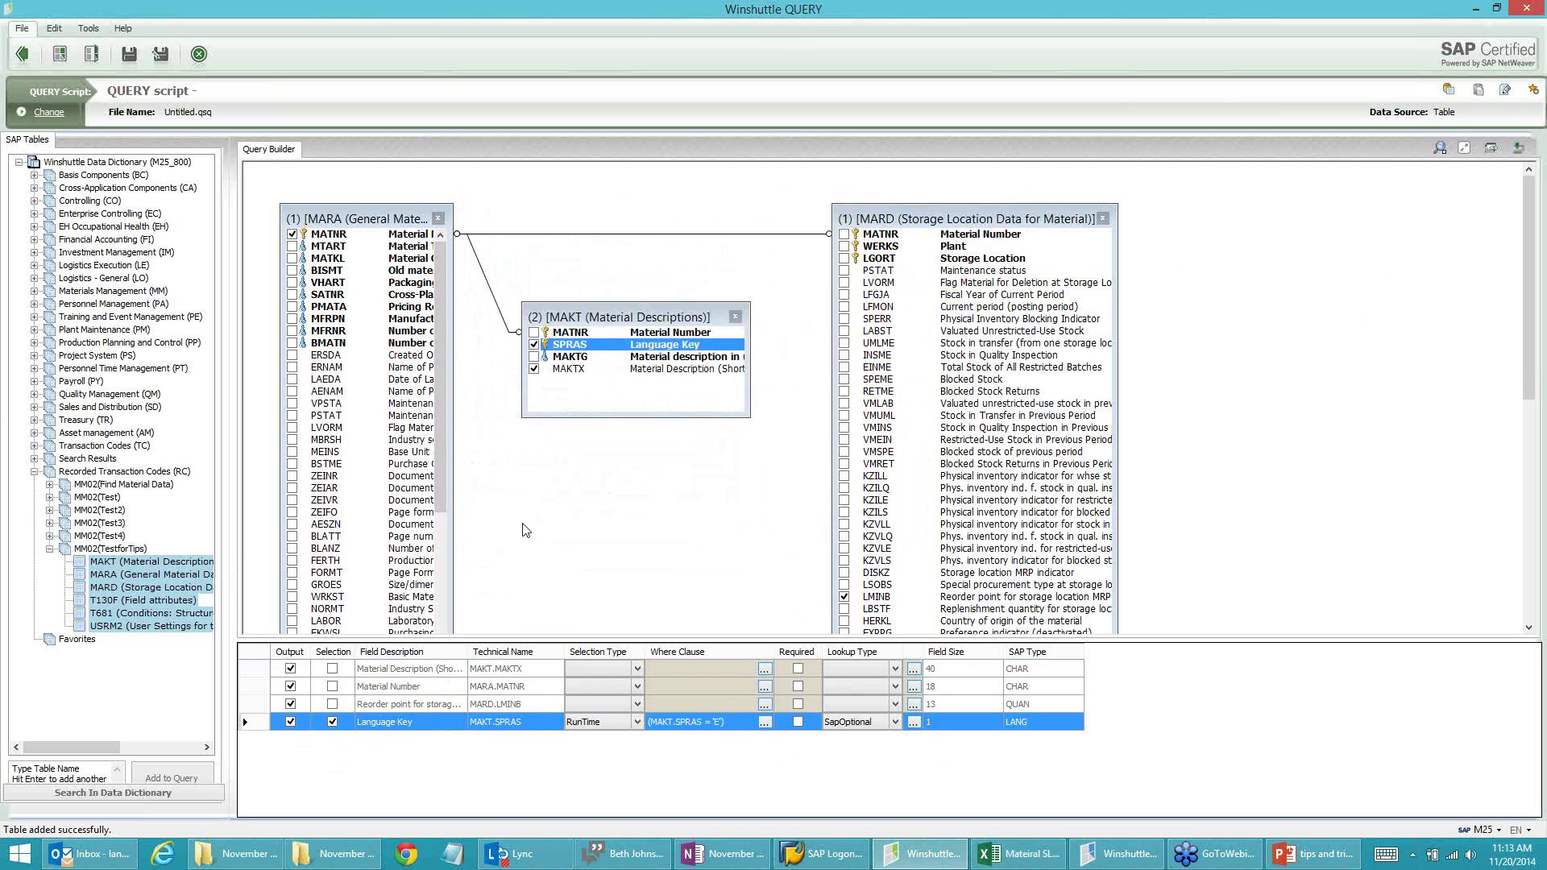
# Step: Add MARD Storage Location and Plant as outputs and drop Language Key from the output
pyautogui.click(844, 259)
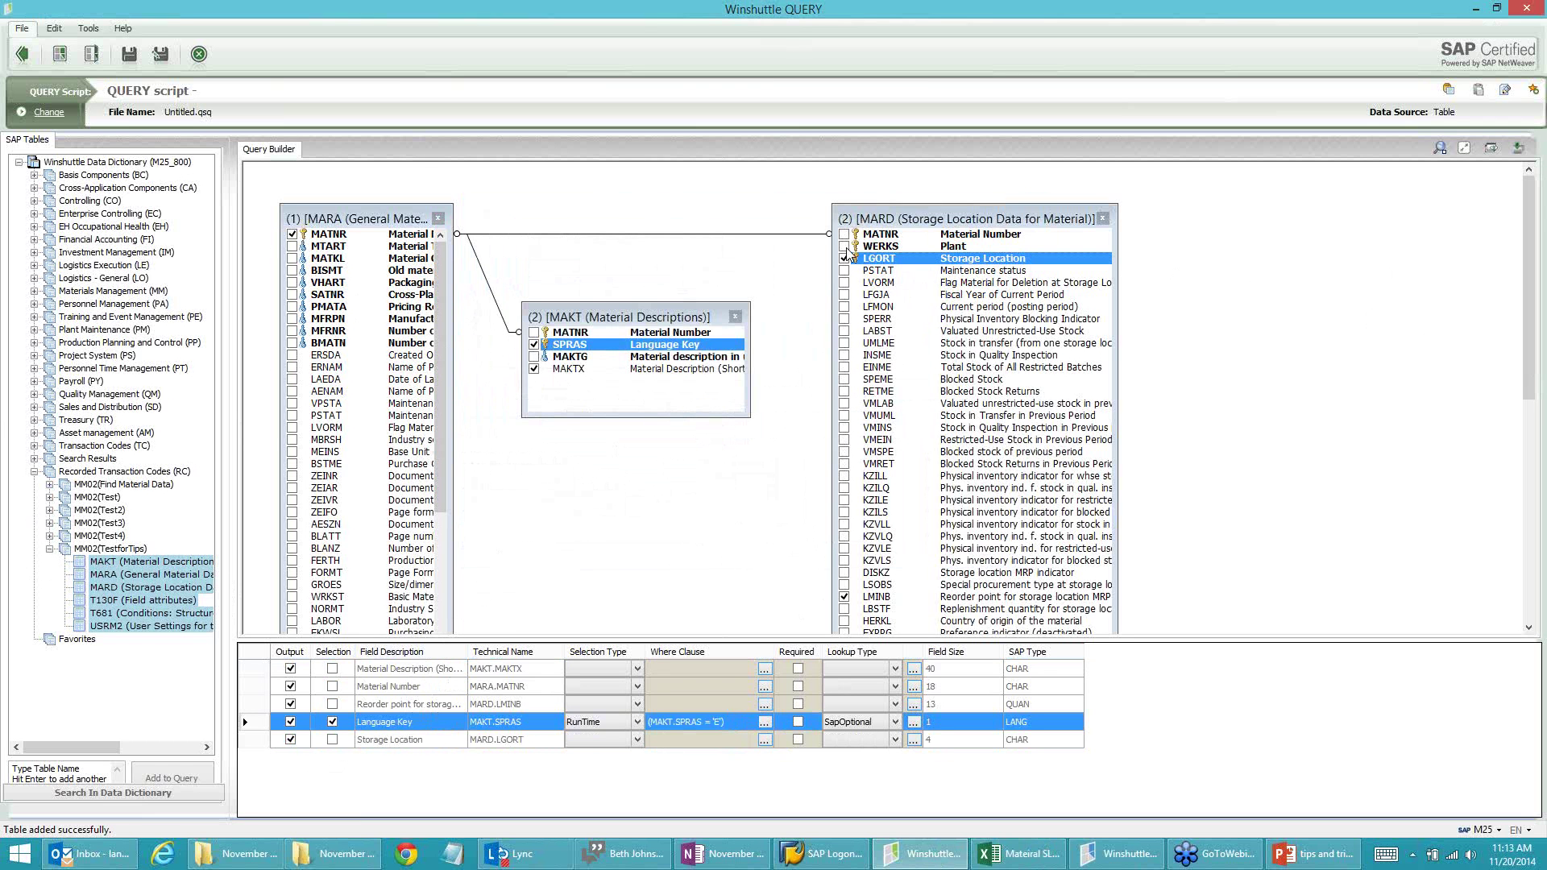
pyautogui.click(844, 246)
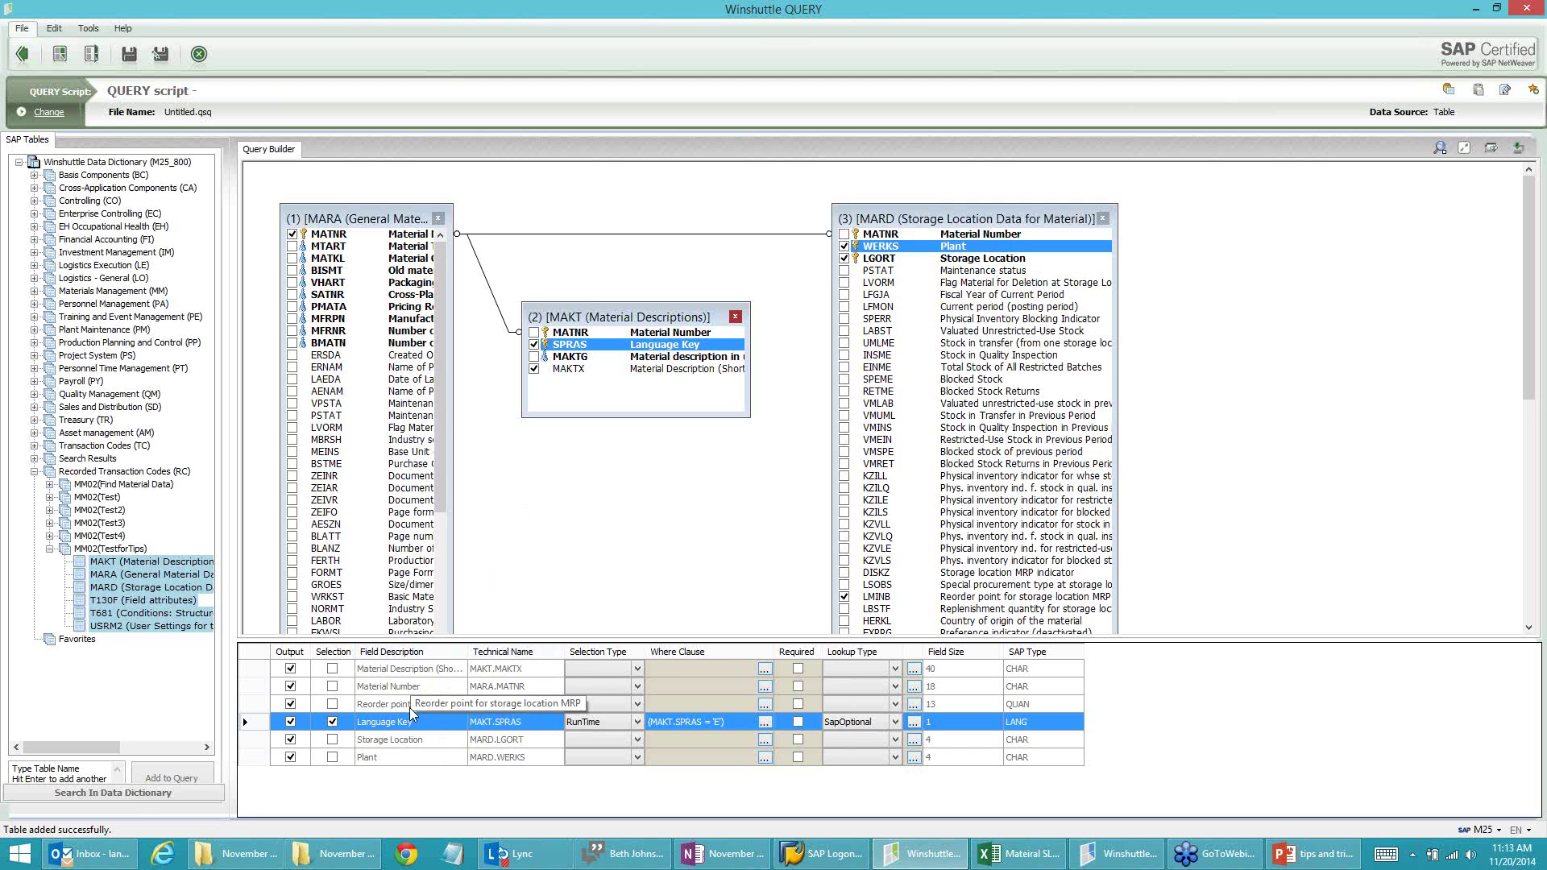
pyautogui.click(291, 721)
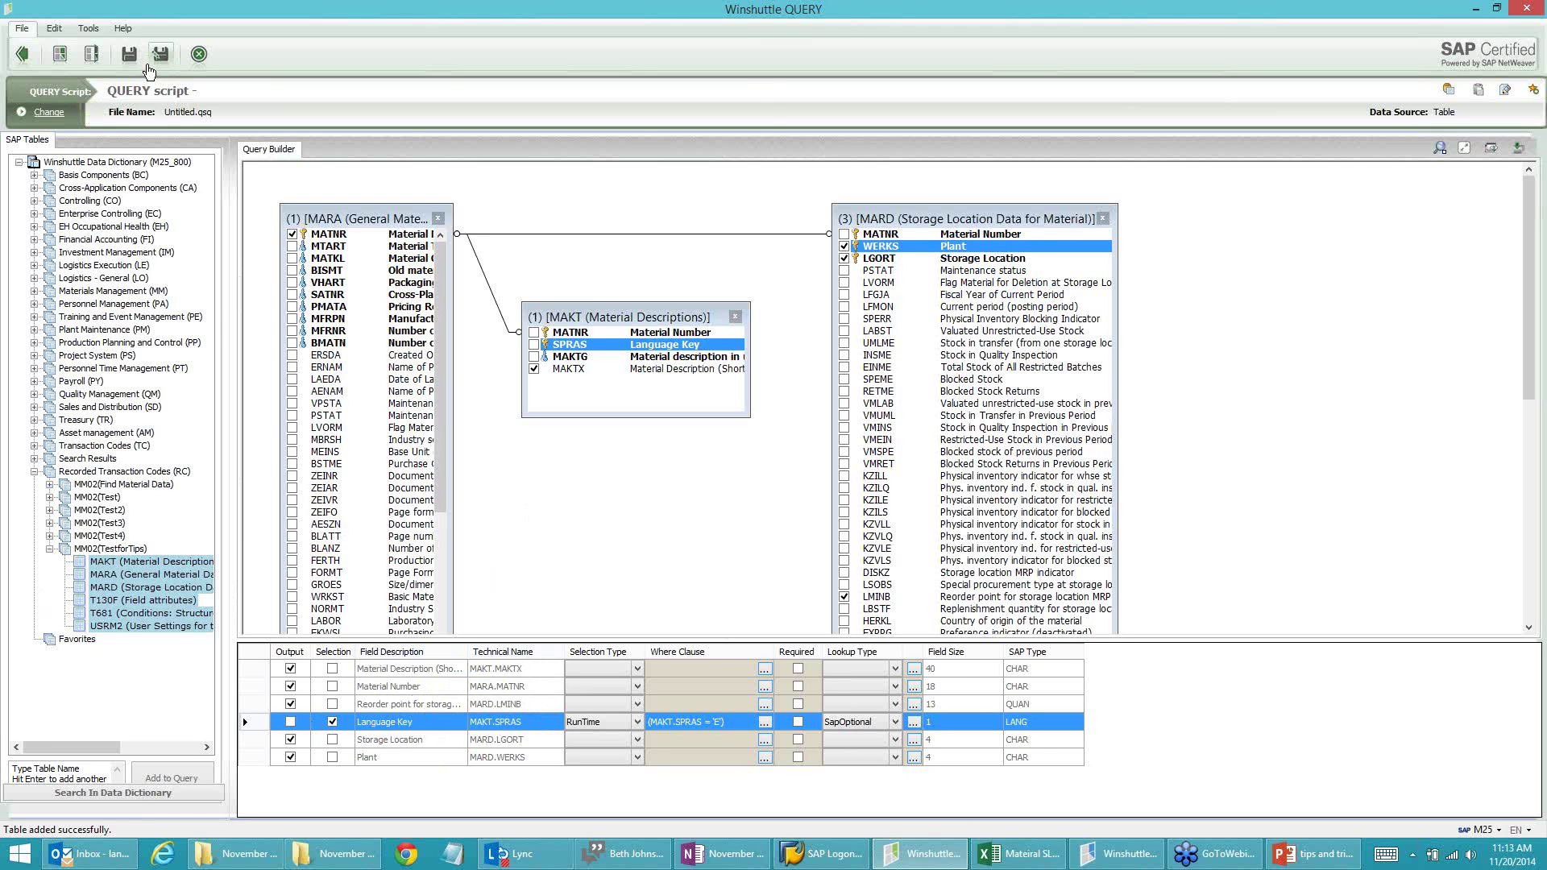
# Step: Save the query script as MM02 Query.qsq
pyautogui.click(129, 58)
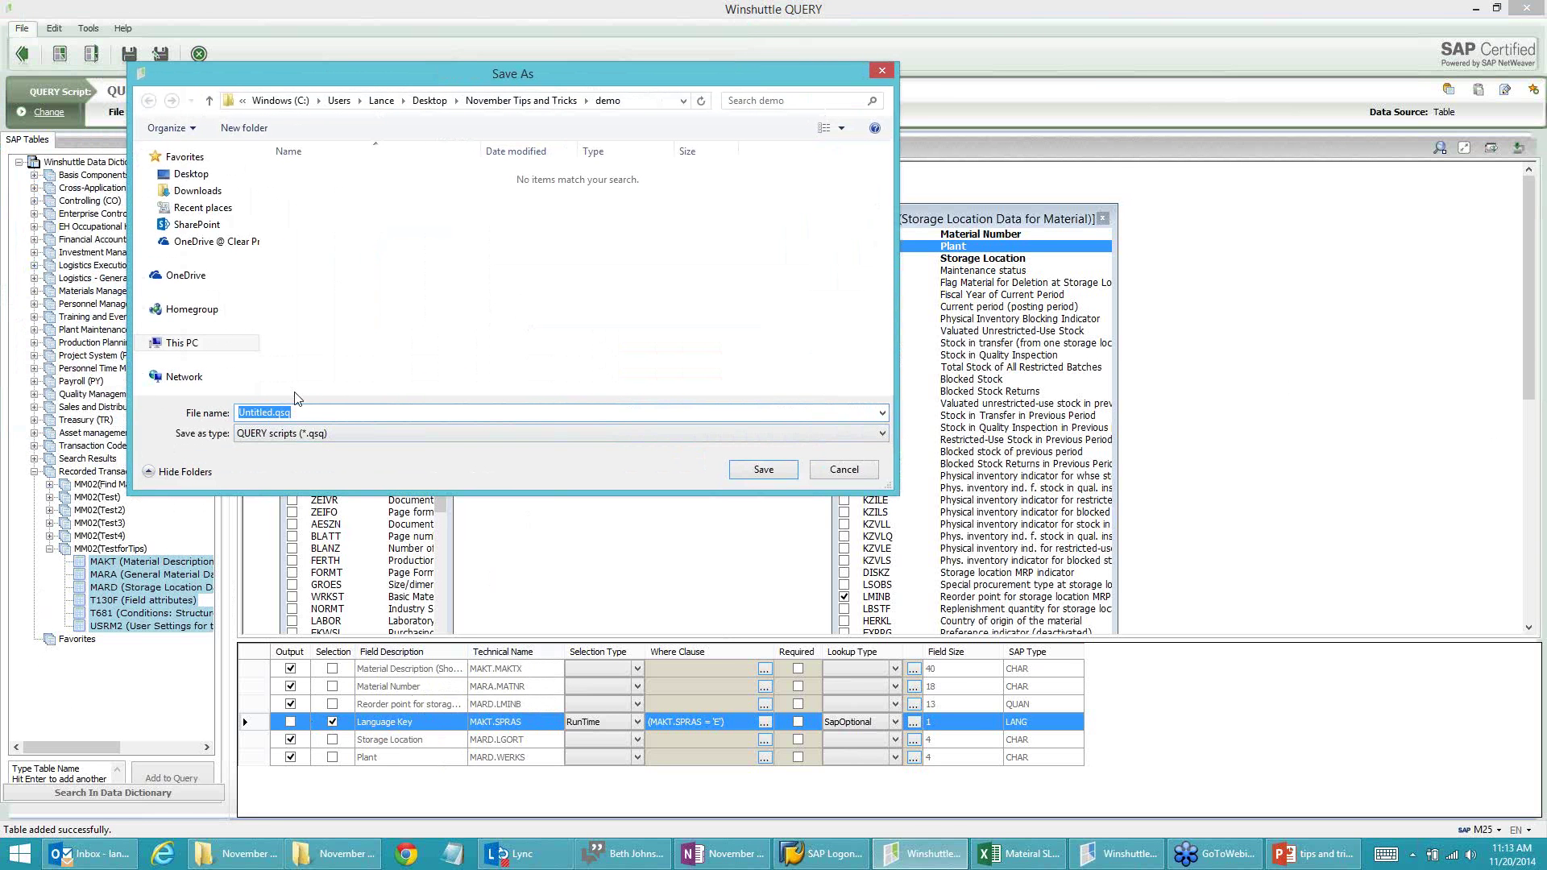
pyautogui.write('MM02 QUe')
pyautogui.press('BackSpace')
pyautogui.press('BackSpace')
pyautogui.write('uery')
pyautogui.click(764, 469)
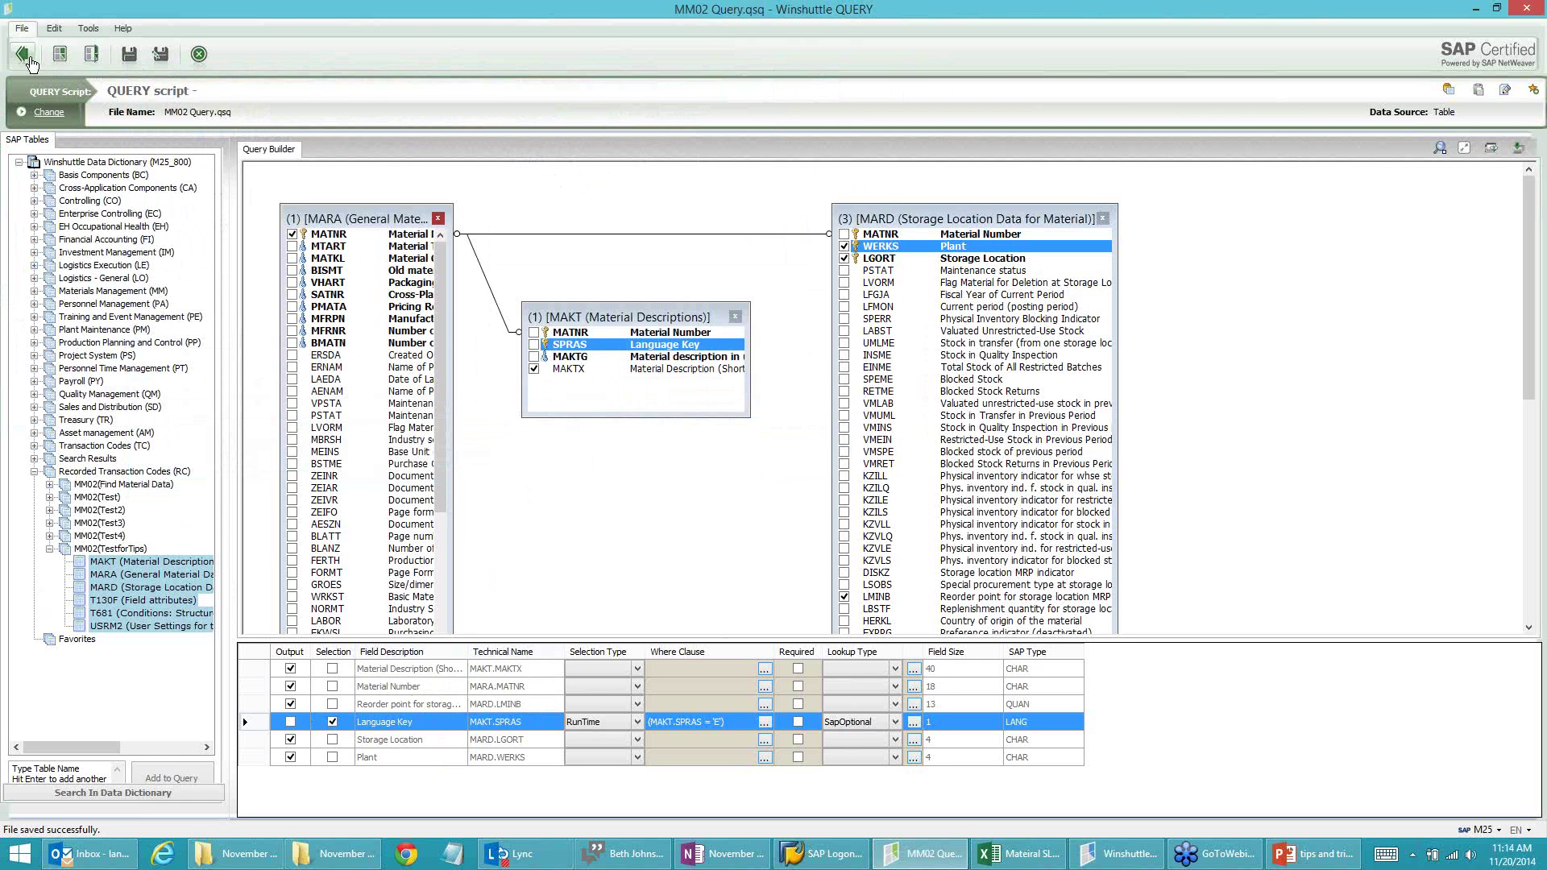
# Step: Map Material Description to A, Material Number to C, reorder point to B, Storage Location to D and Plant to E
pyautogui.click(23, 60)
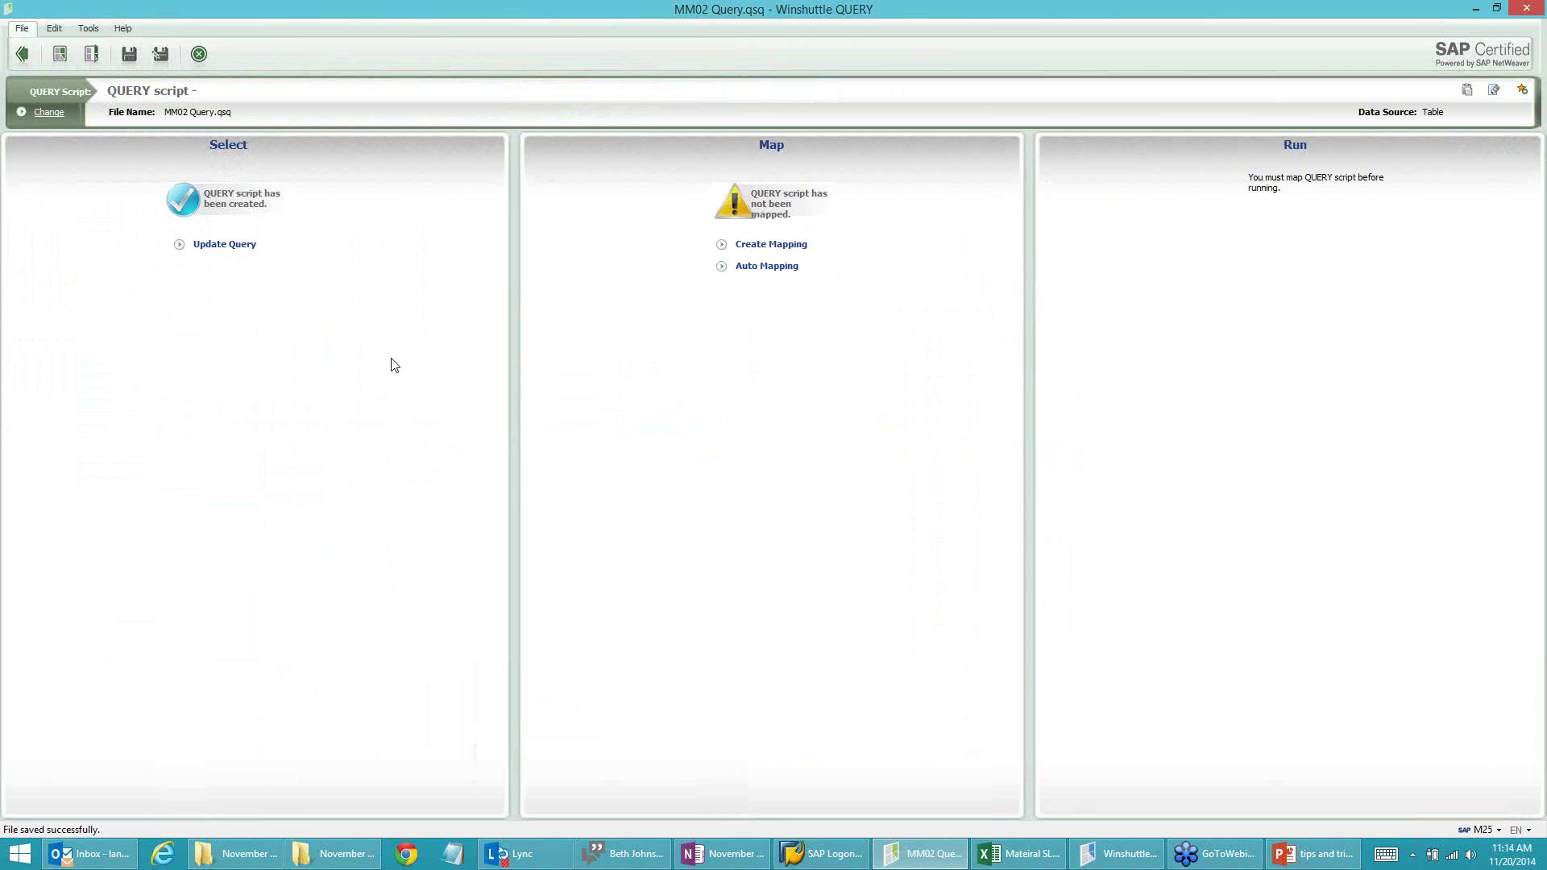
pyautogui.click(762, 246)
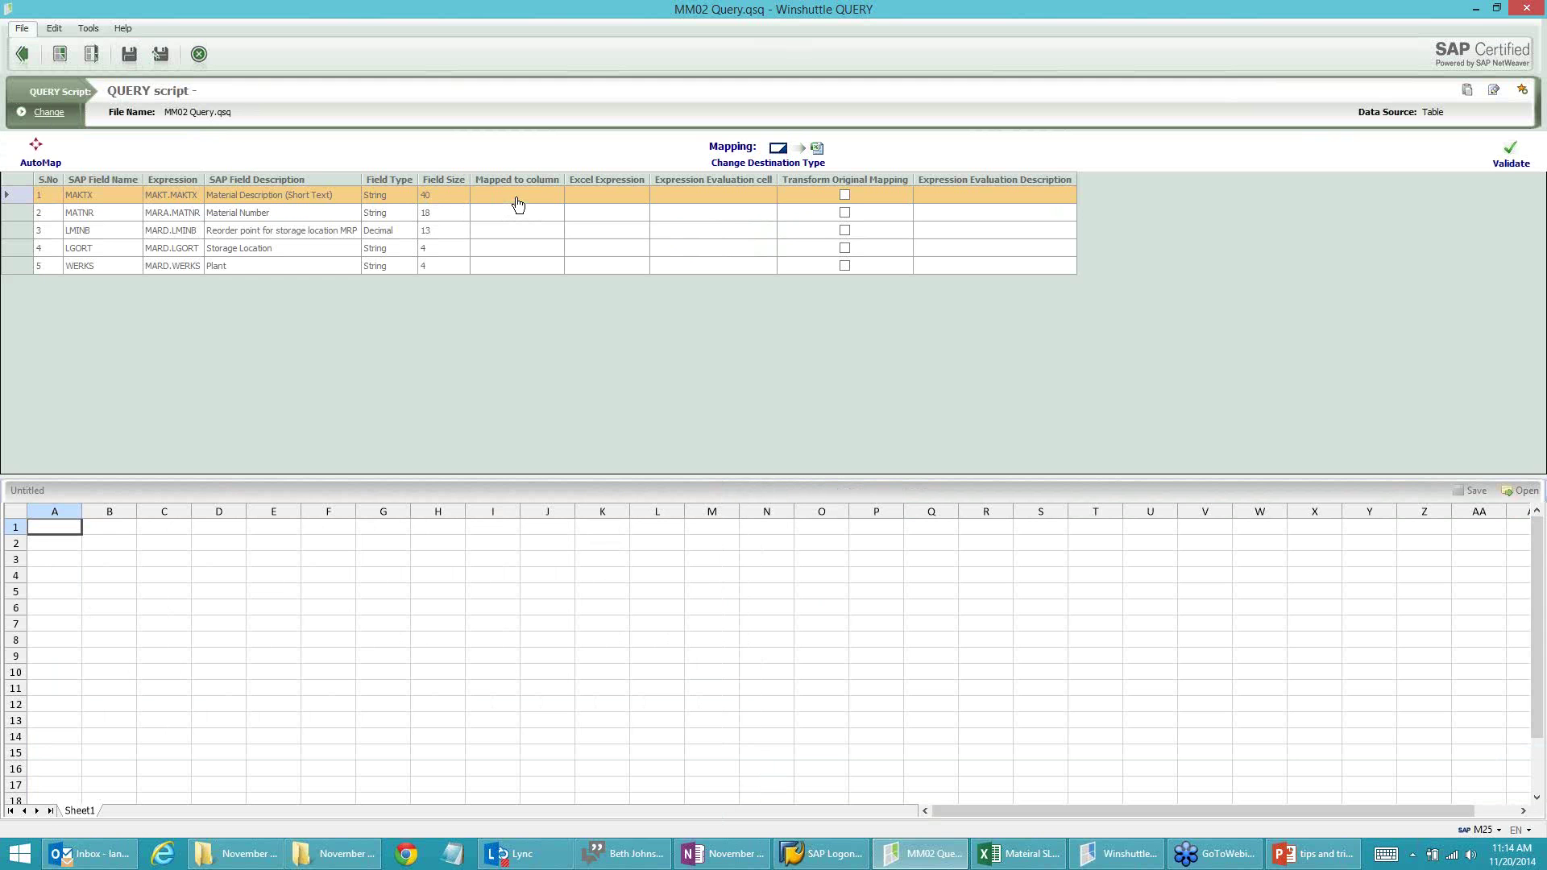
pyautogui.click(518, 201)
pyautogui.write('A')
pyautogui.click(509, 217)
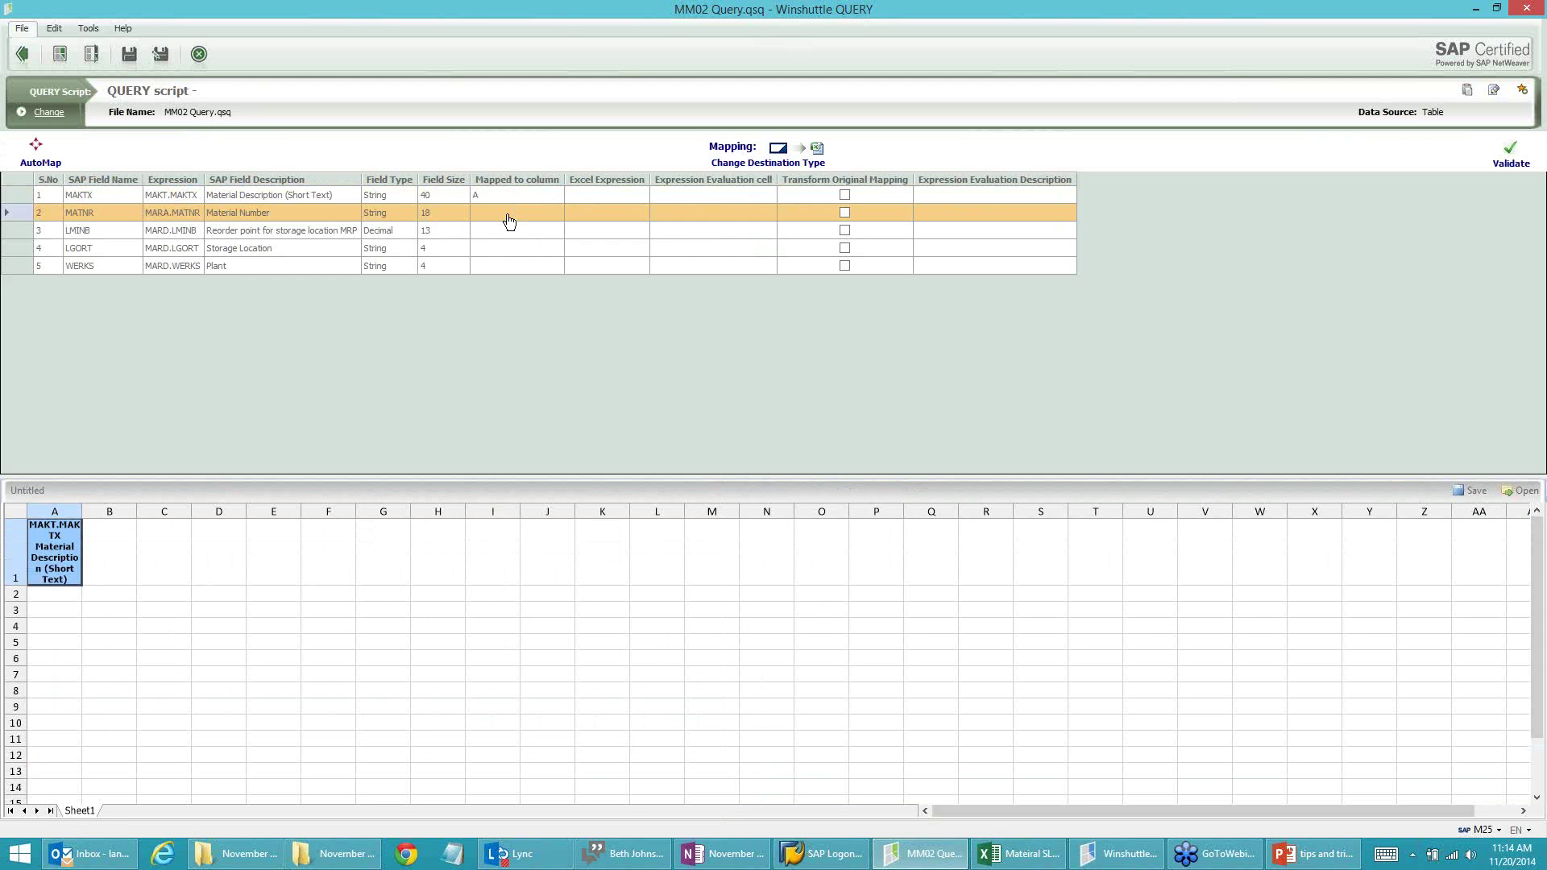
pyautogui.write('C')
pyautogui.click(504, 234)
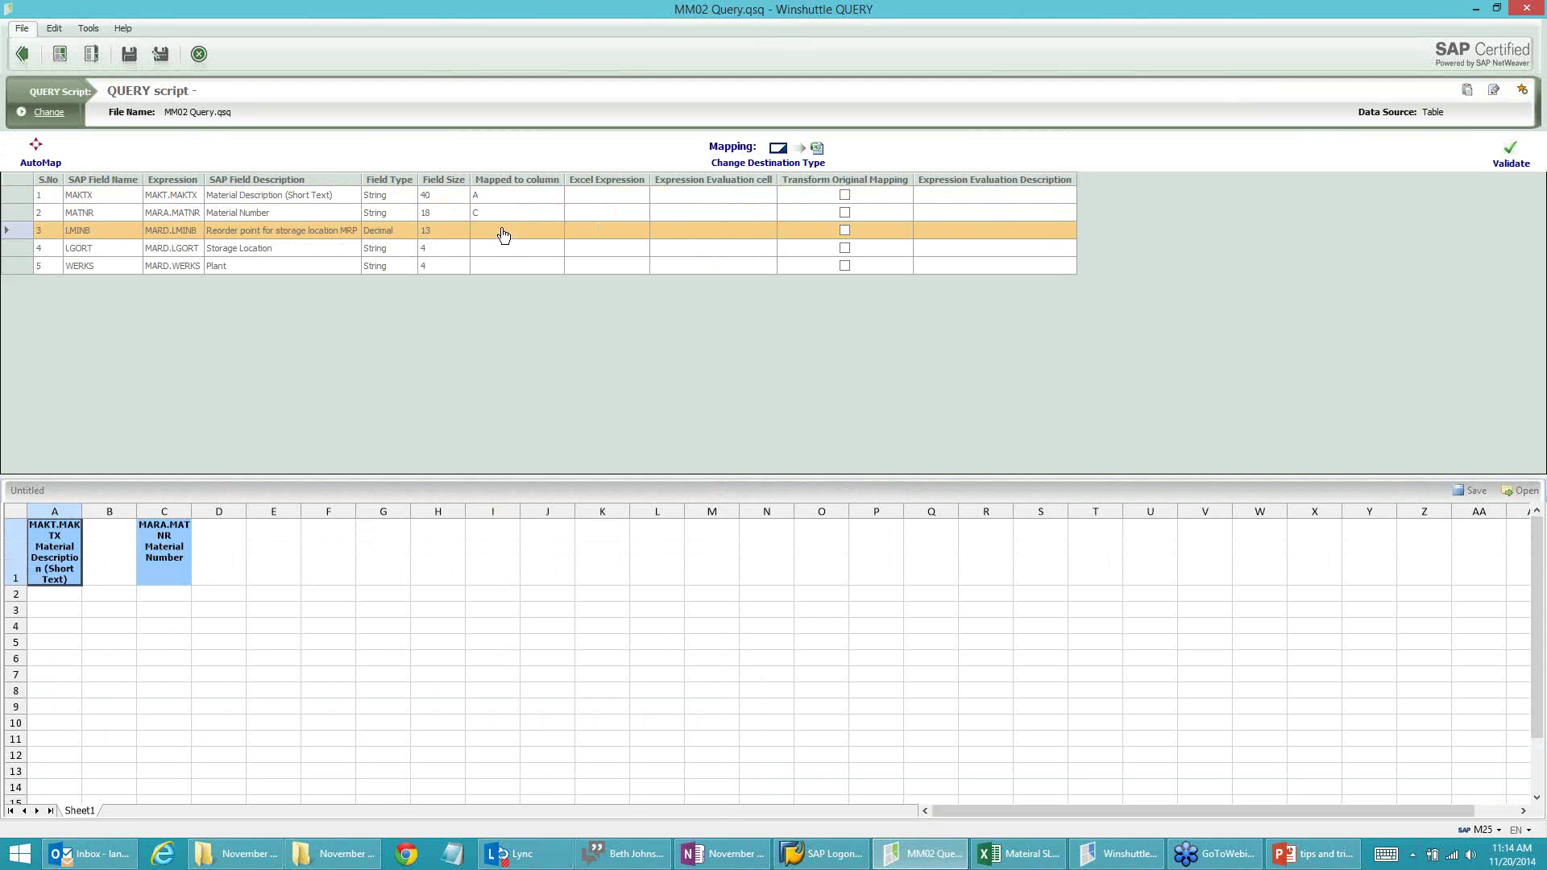
pyautogui.write('B')
pyautogui.click(497, 252)
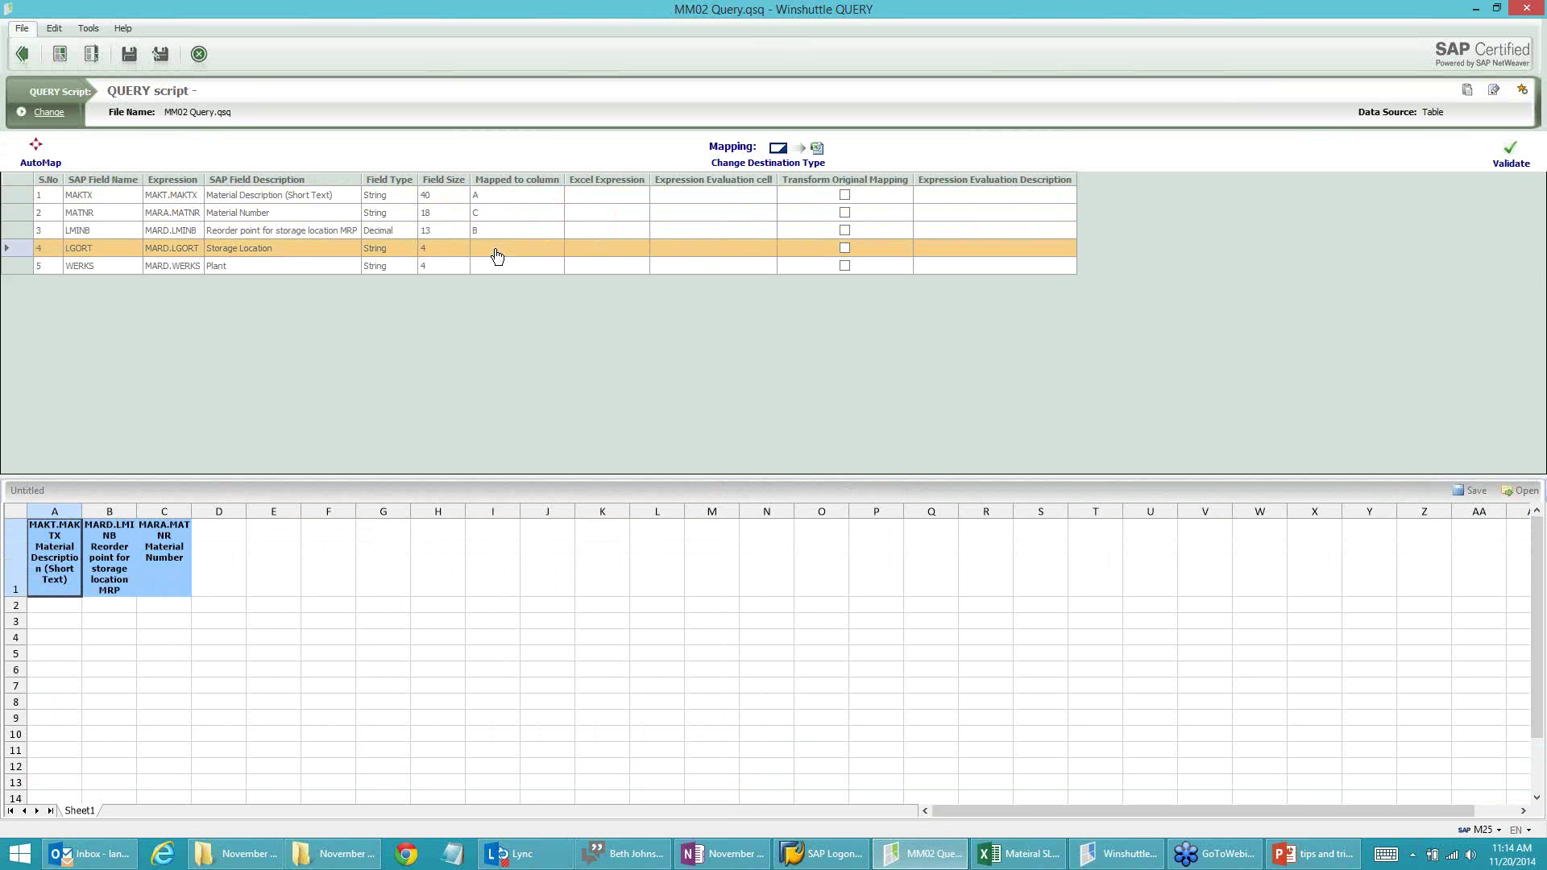
pyautogui.click(497, 256)
pyautogui.write('D')
pyautogui.click(501, 269)
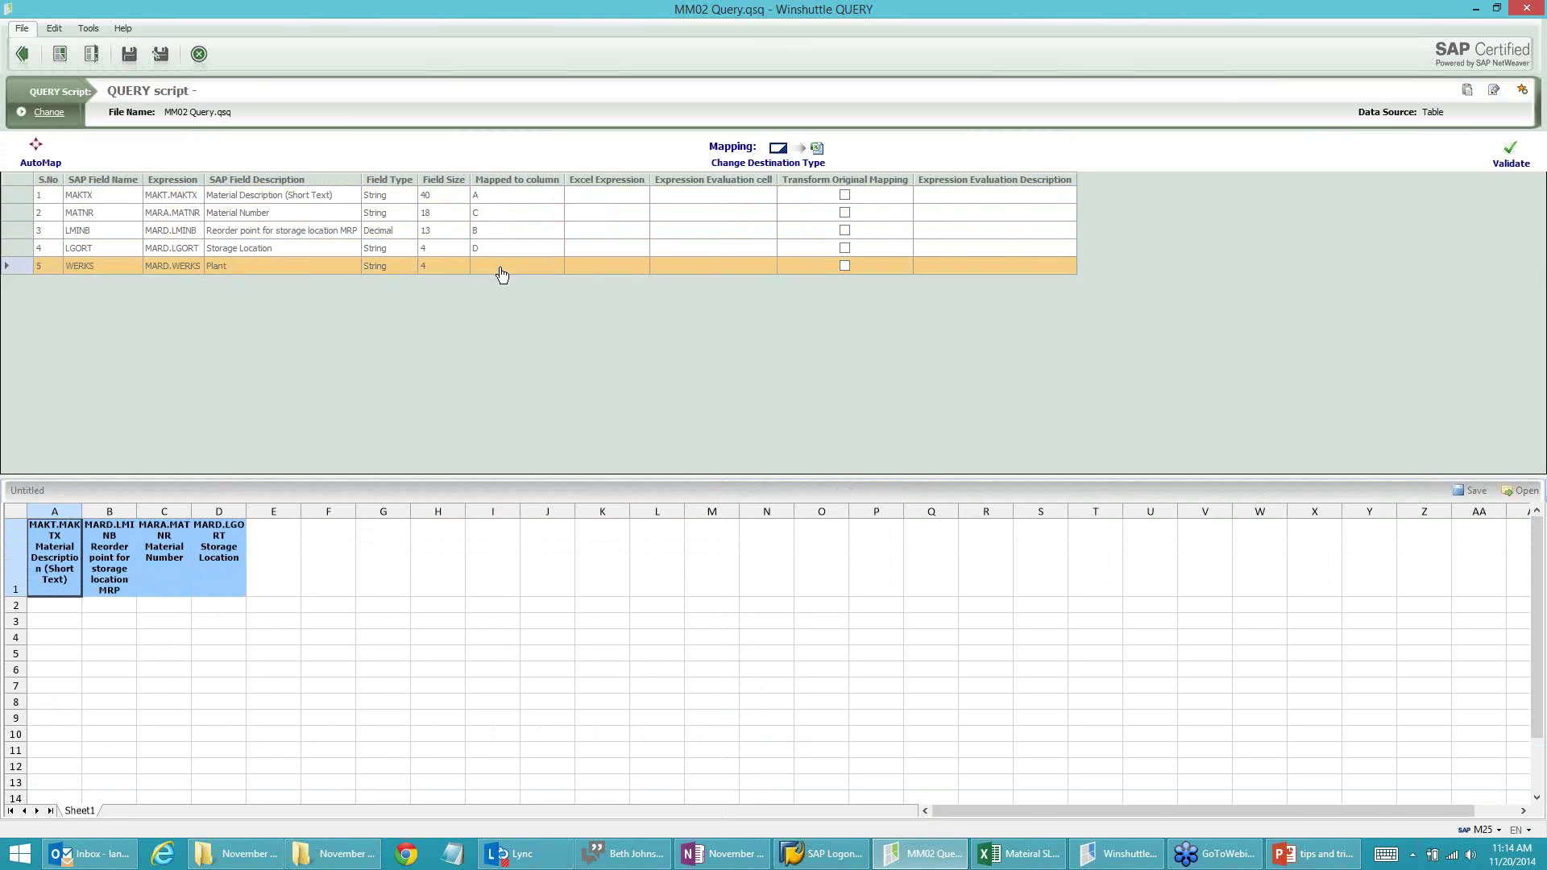
pyautogui.write('E')
pyautogui.click(502, 253)
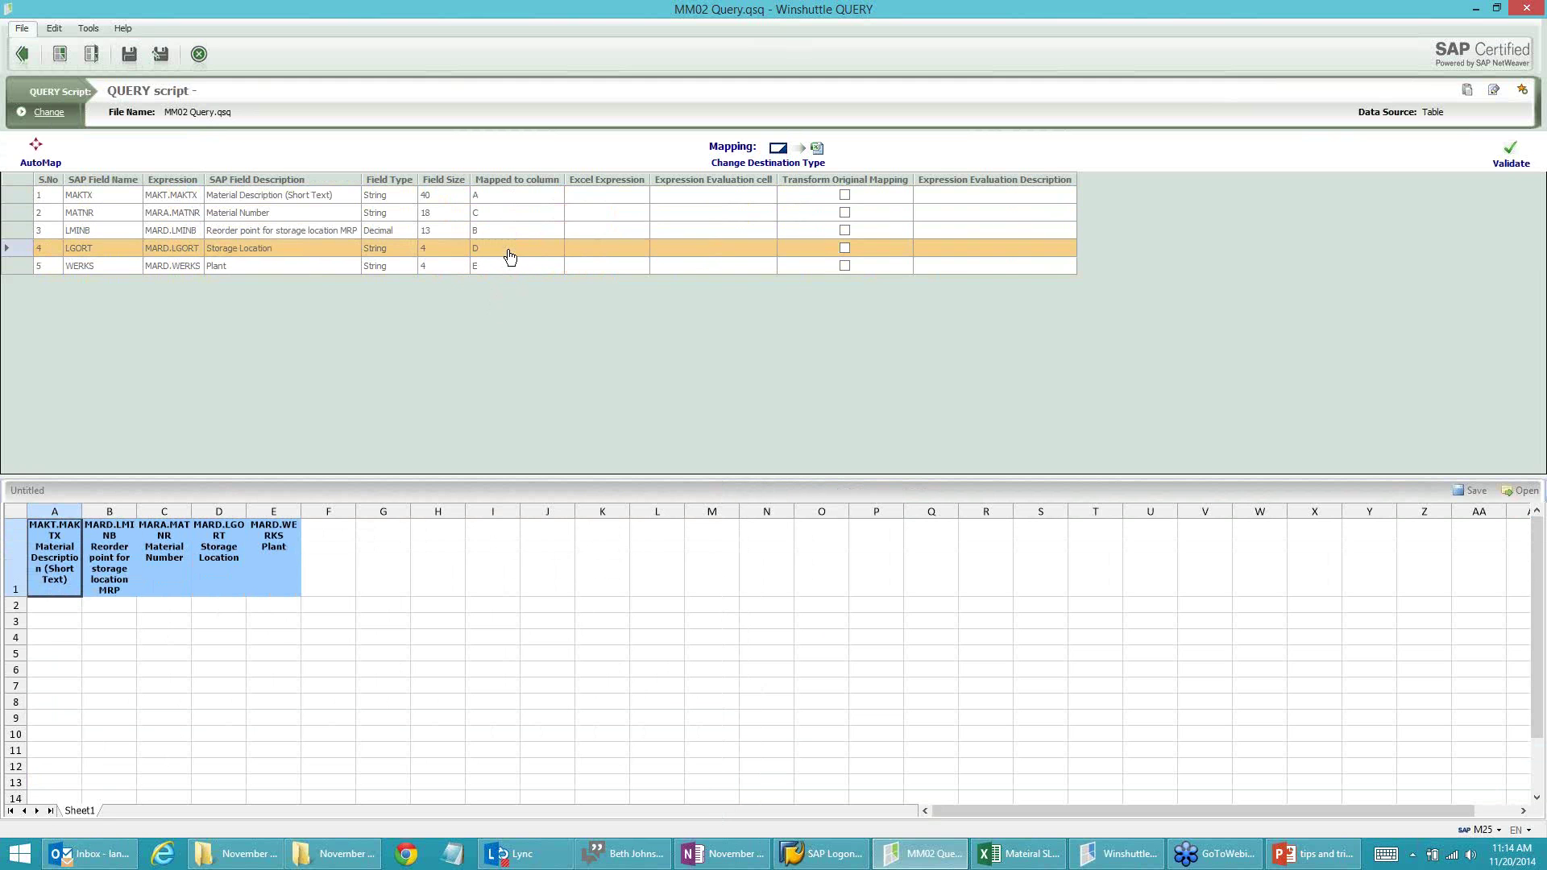
# Step: Save the mapping, decline saving the preview file, and reopen the query for editing
pyautogui.click(131, 59)
pyautogui.click(22, 56)
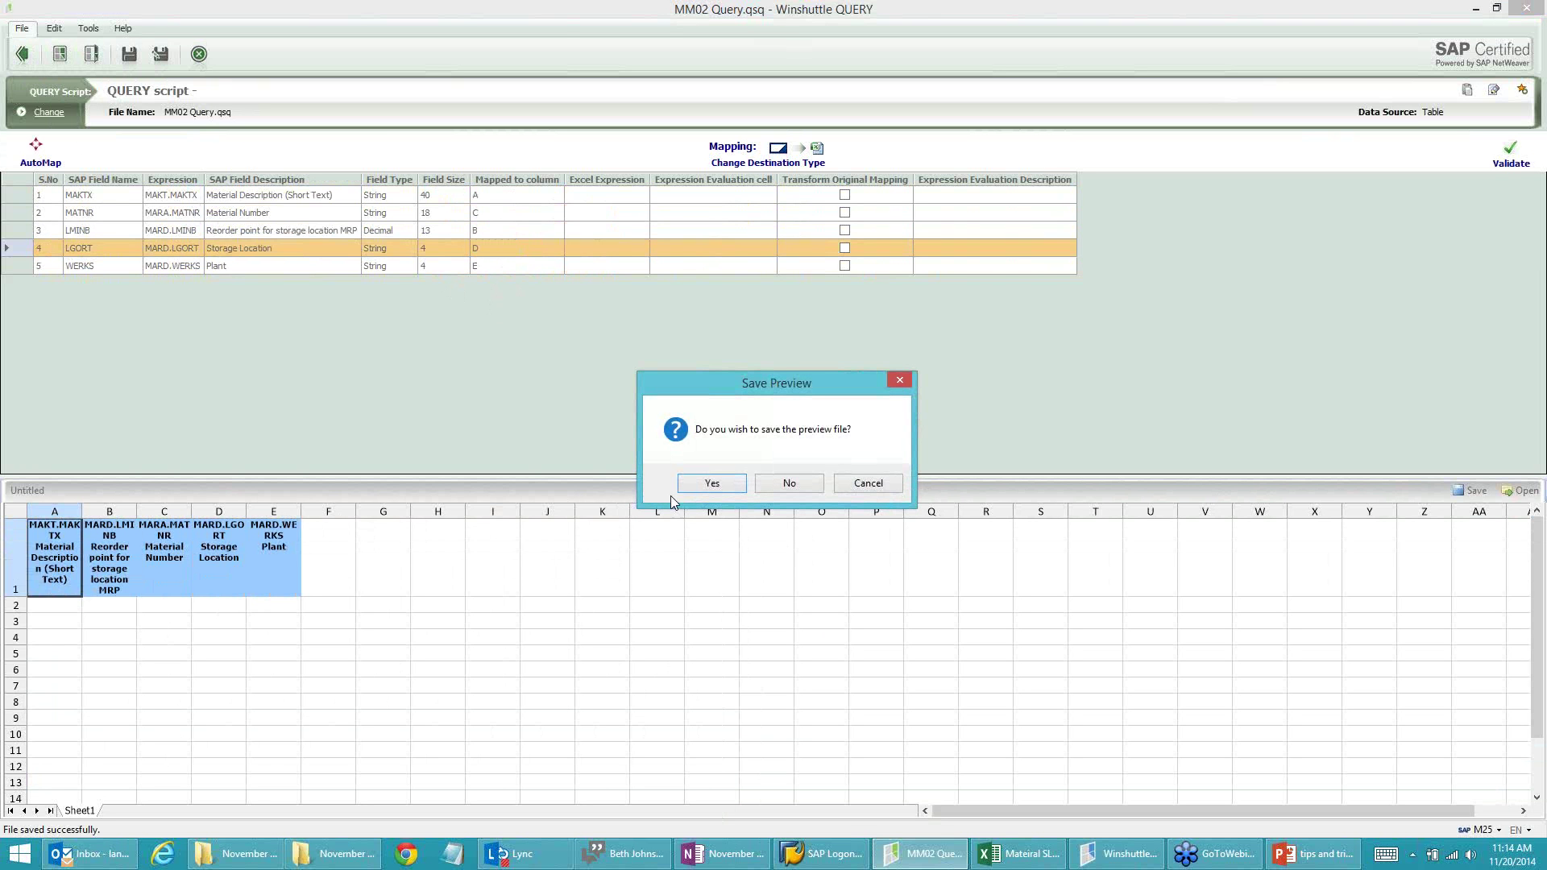
pyautogui.click(793, 486)
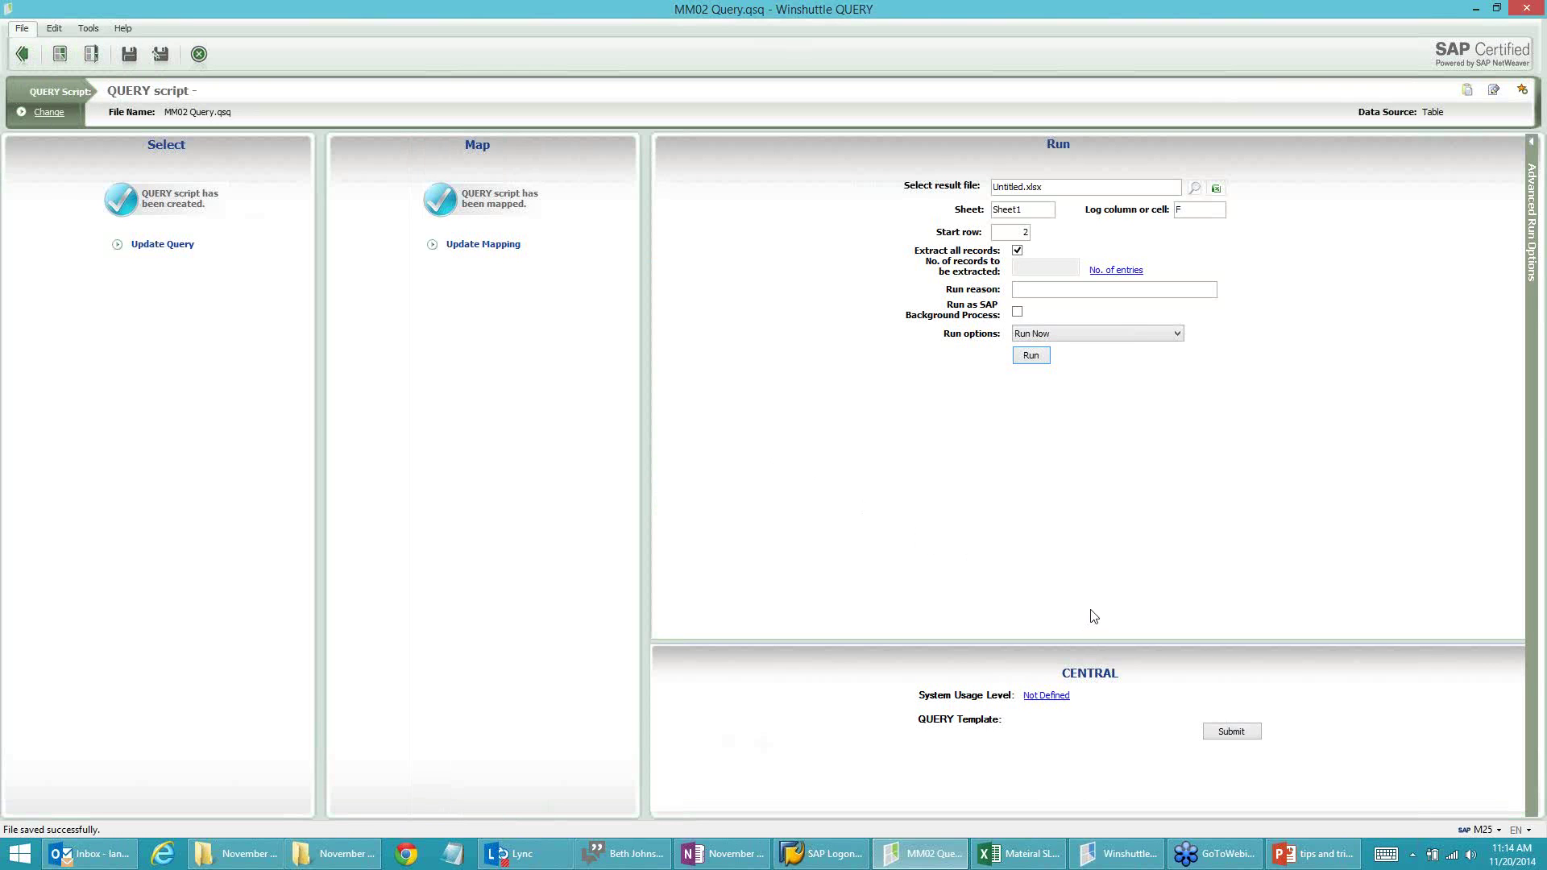
pyautogui.click(151, 249)
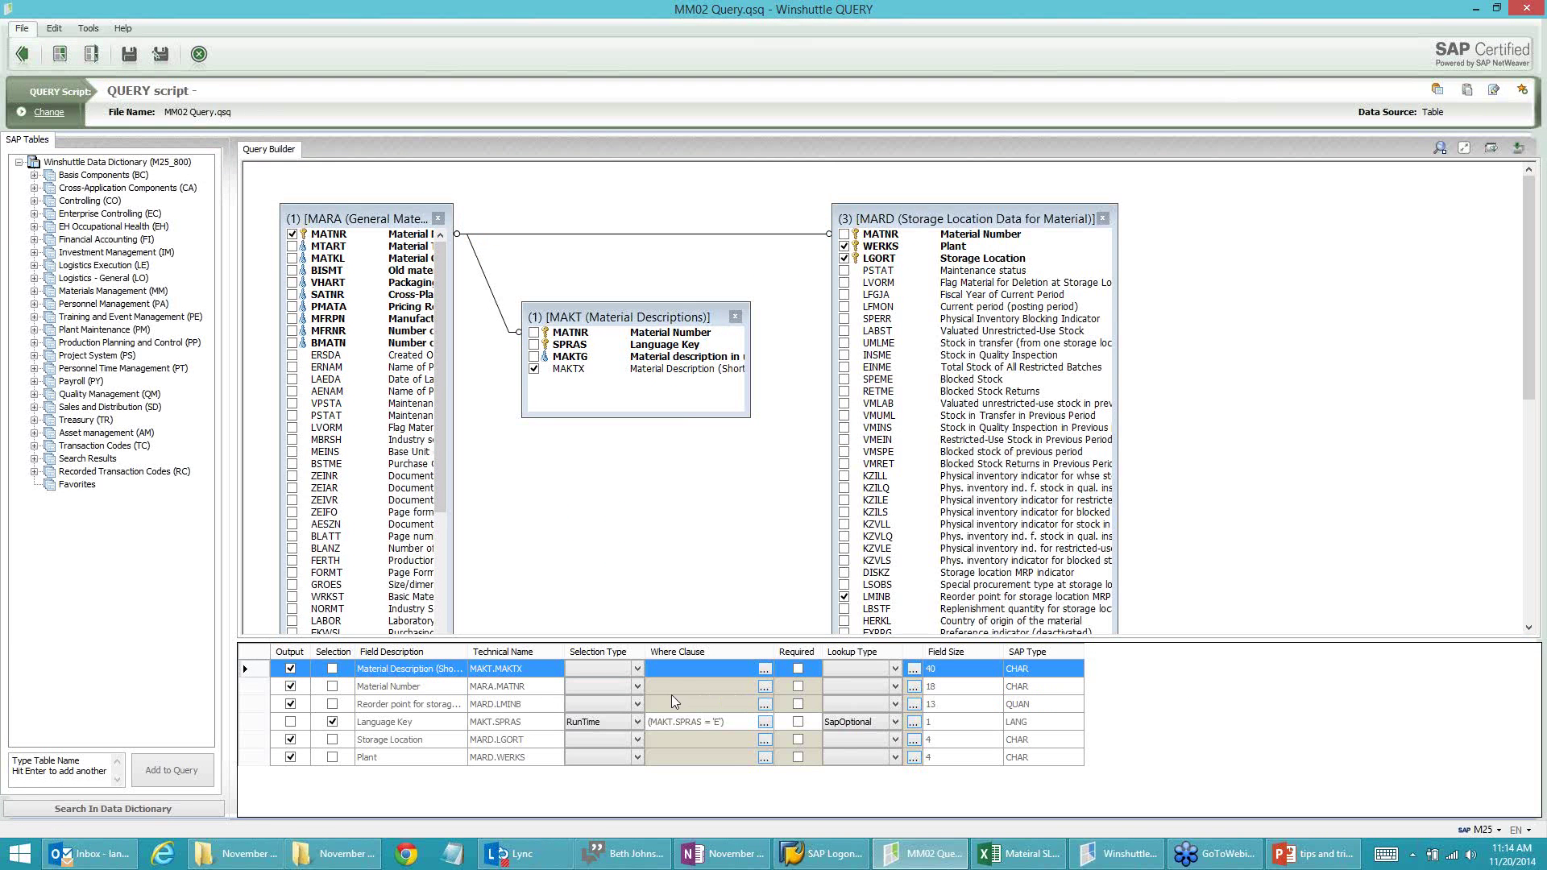
# Step: Filter Material Number at run time using operator In, reading values from the result file's Sheet2, column A, from row 2
pyautogui.click(332, 685)
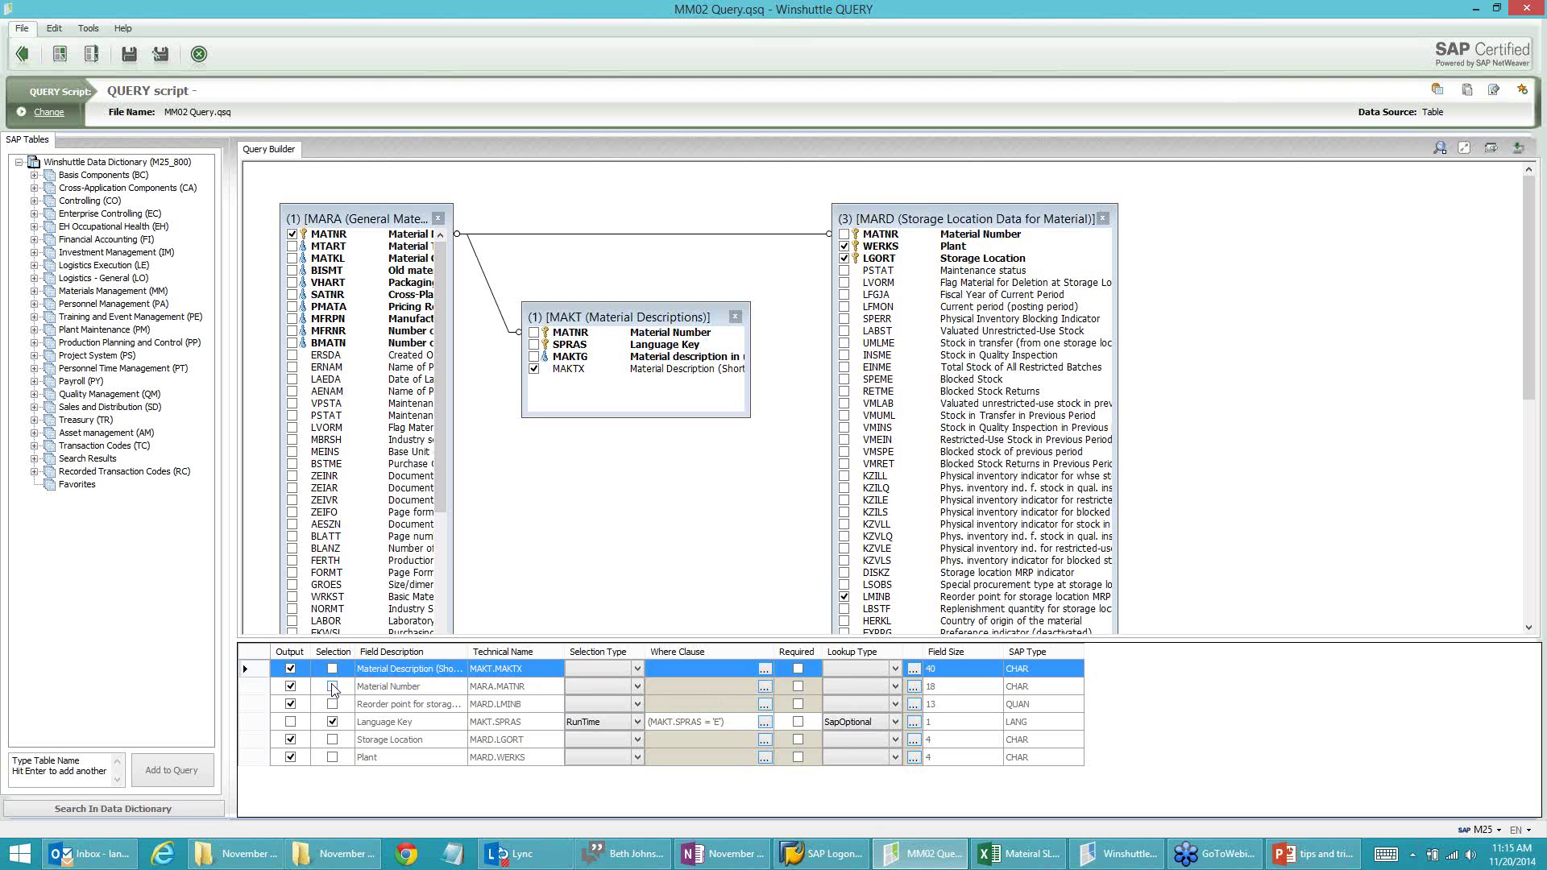
pyautogui.click(765, 686)
pyautogui.click(823, 280)
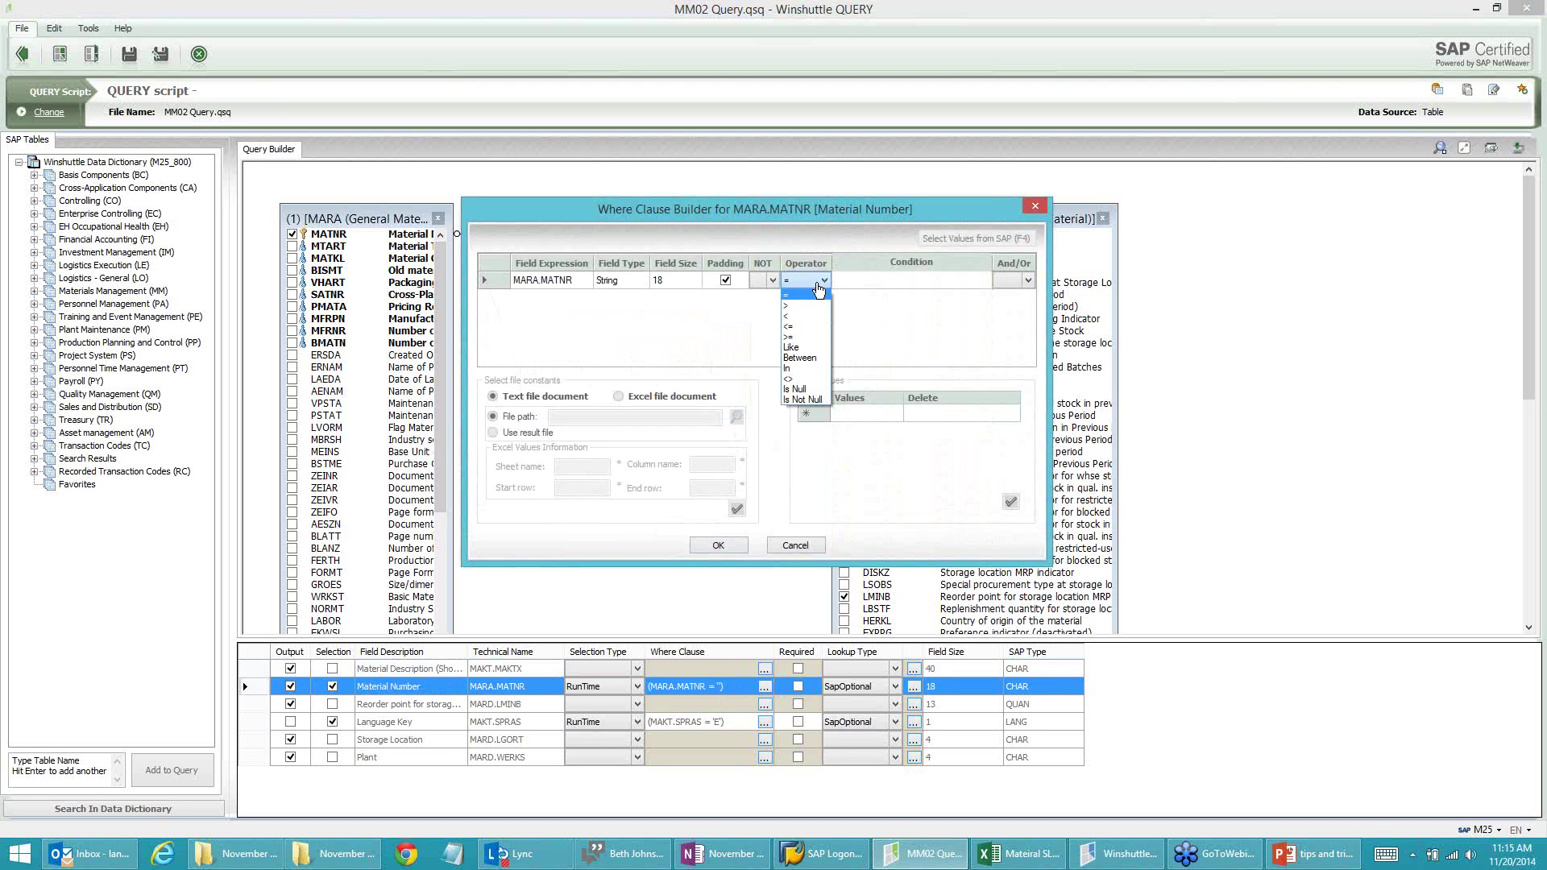
pyautogui.click(805, 376)
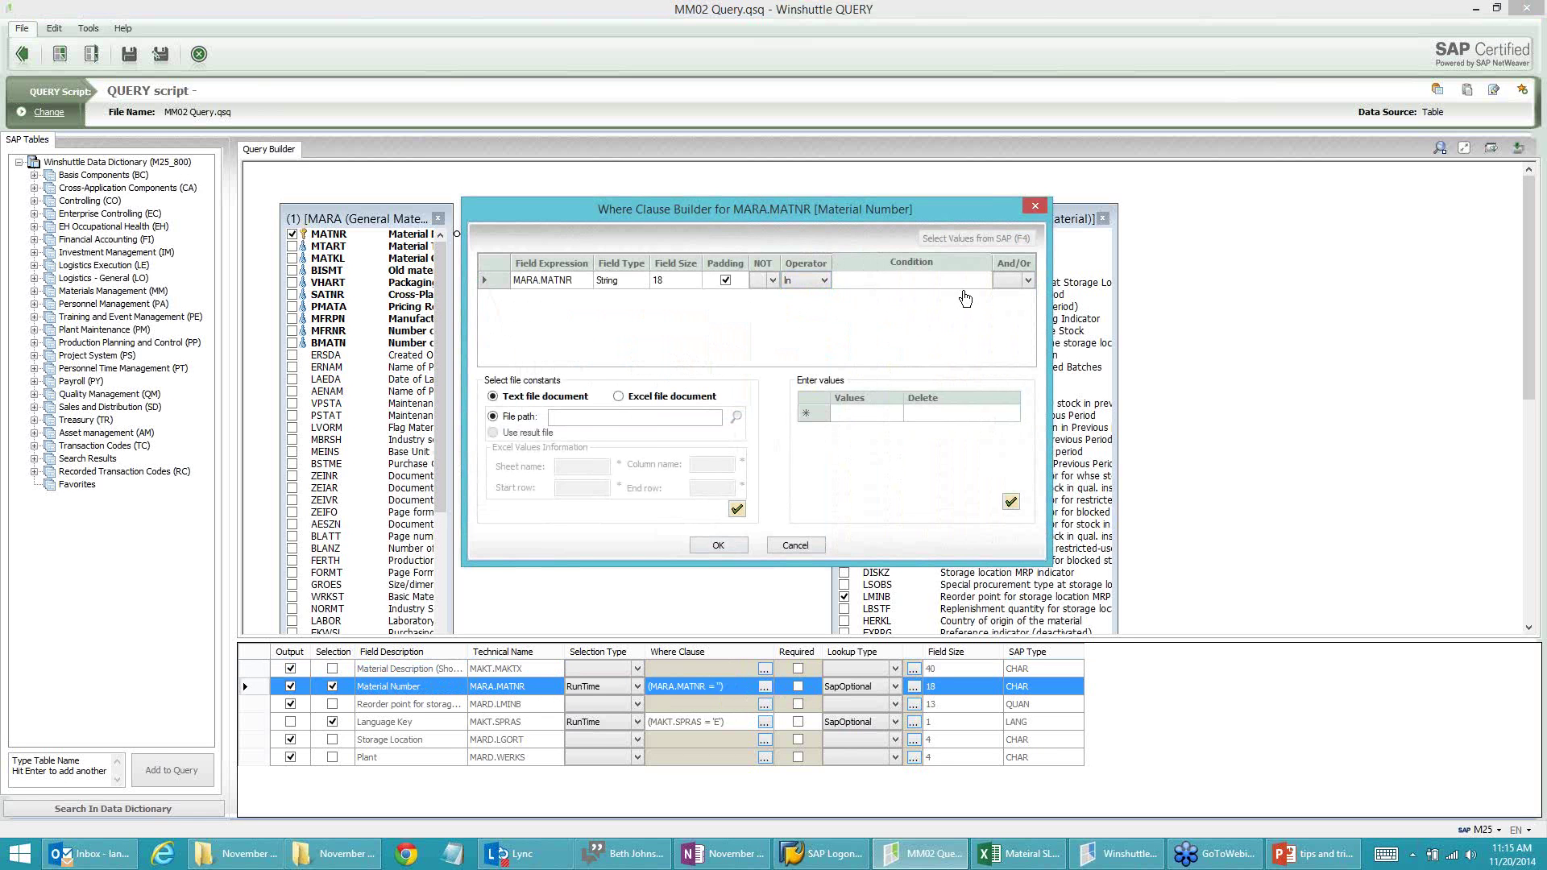
pyautogui.click(618, 395)
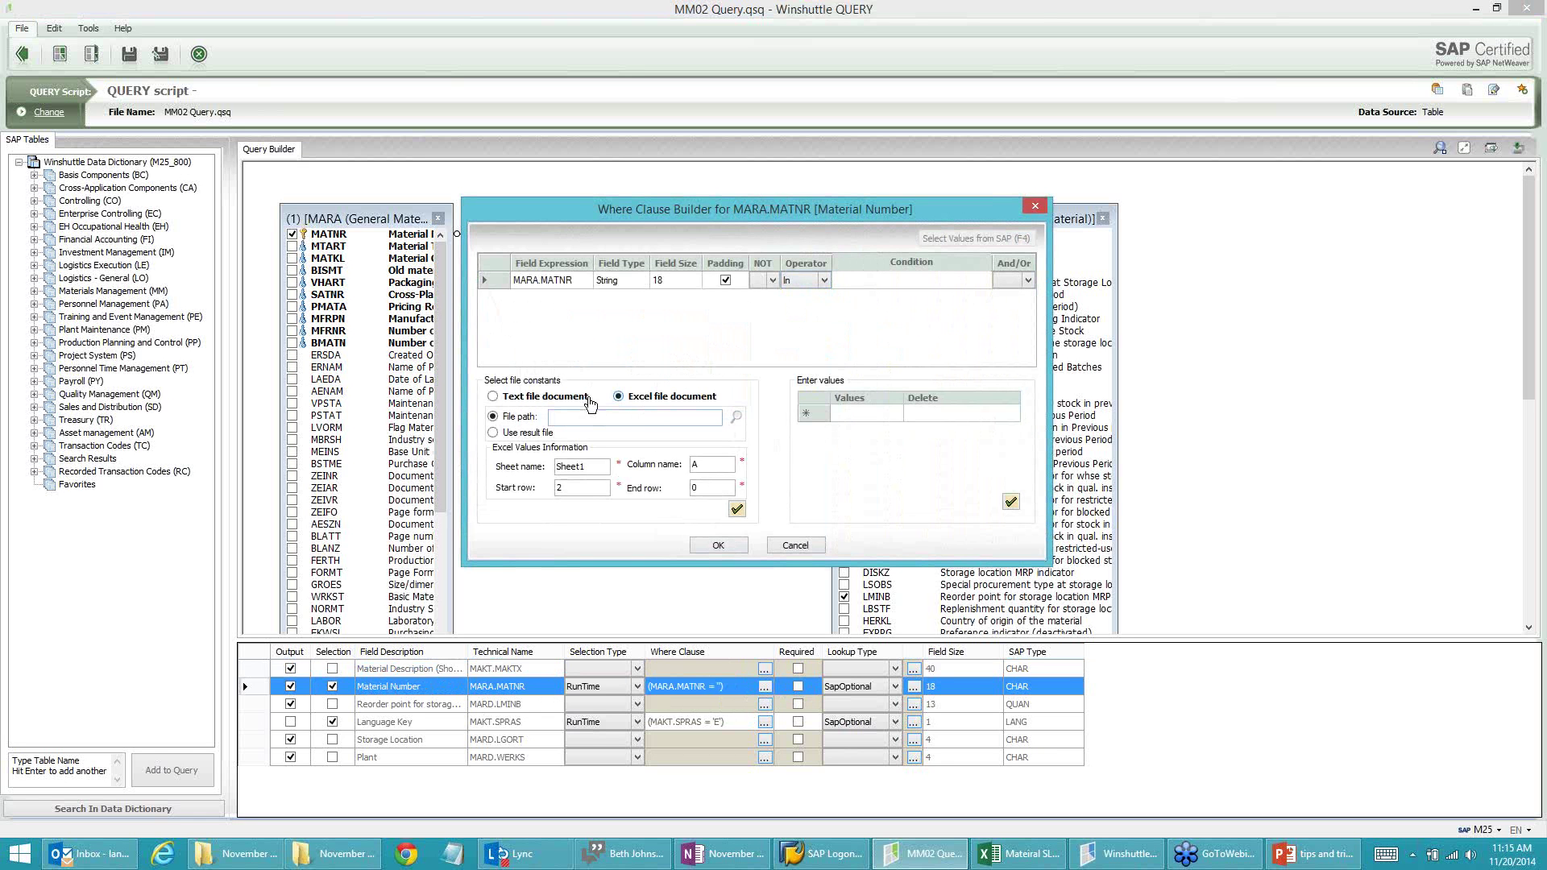
pyautogui.click(586, 398)
pyautogui.click(618, 396)
pyautogui.click(494, 434)
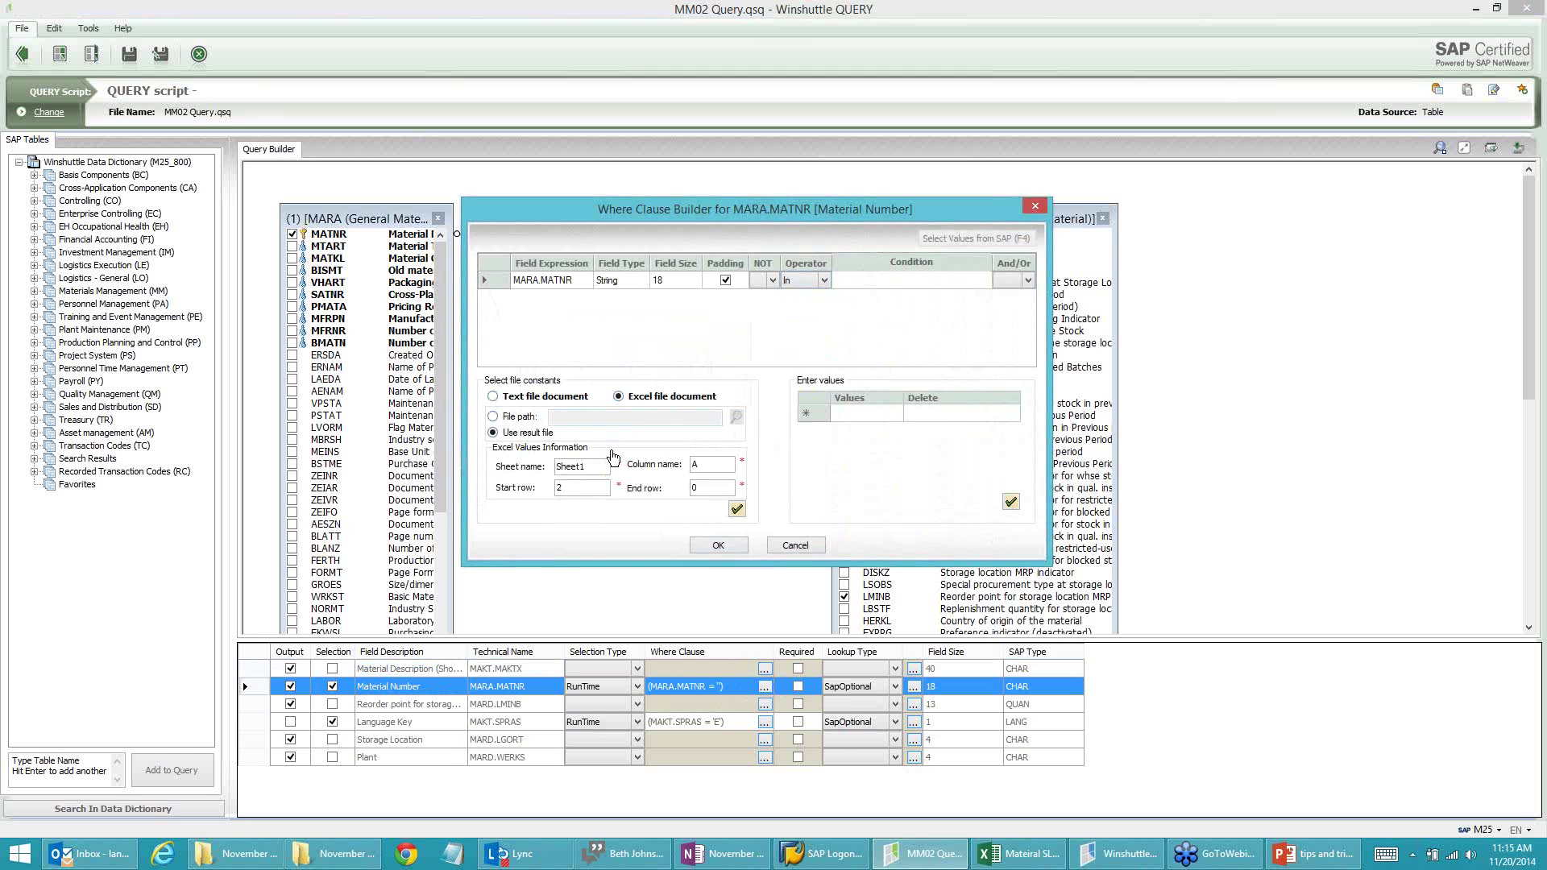
pyautogui.click(603, 465)
pyautogui.click(737, 508)
pyautogui.click(717, 546)
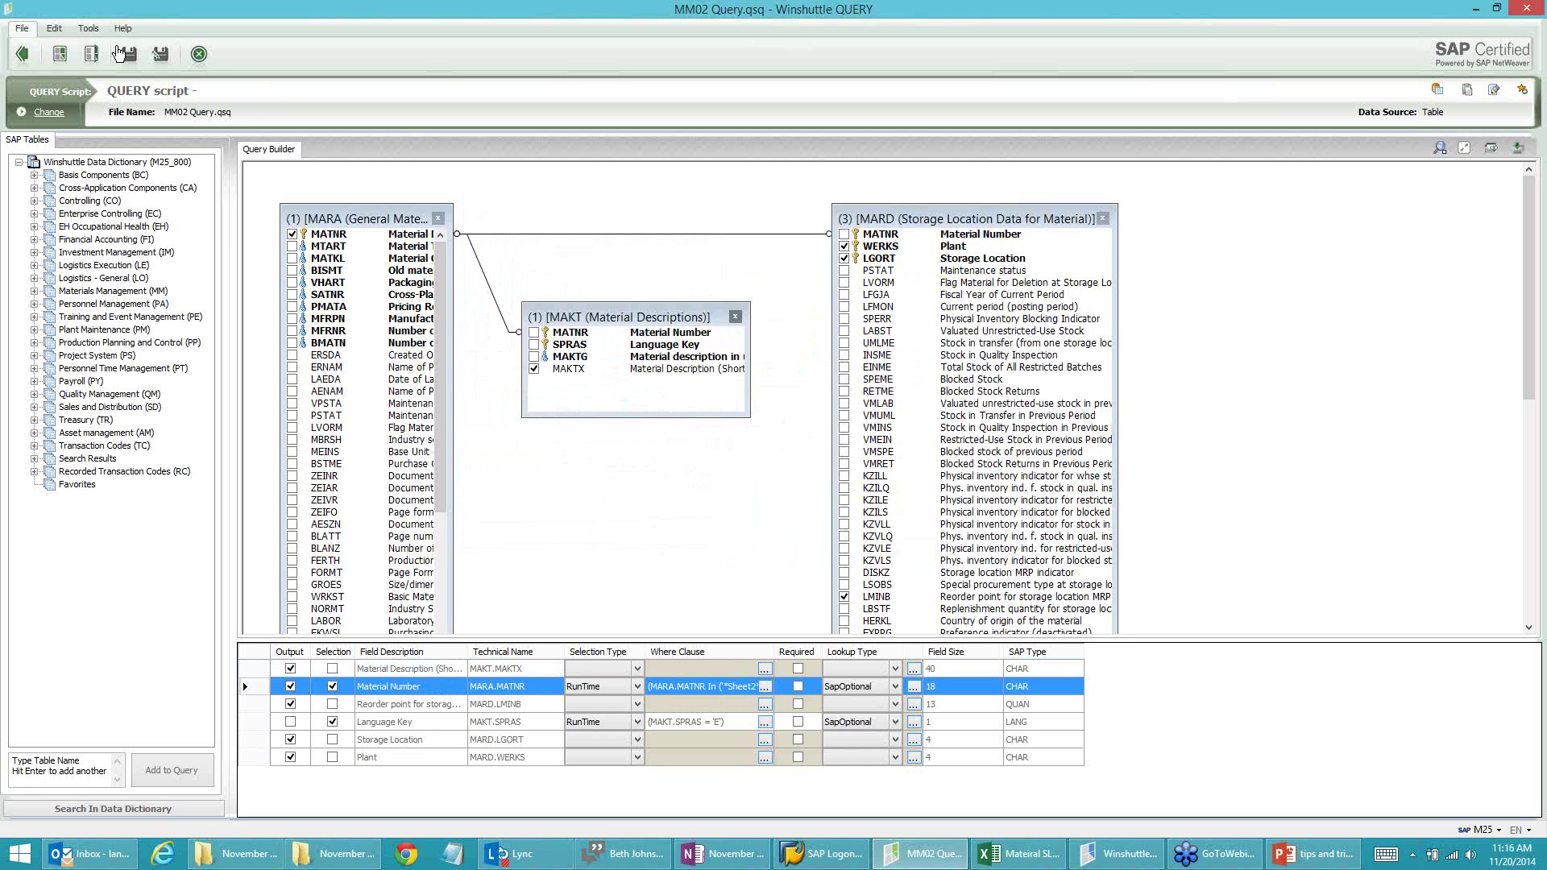
# Step: Save the query script and try a new result file named 'MM02 Query Resu', dismissing the missing-file error
pyautogui.click(22, 61)
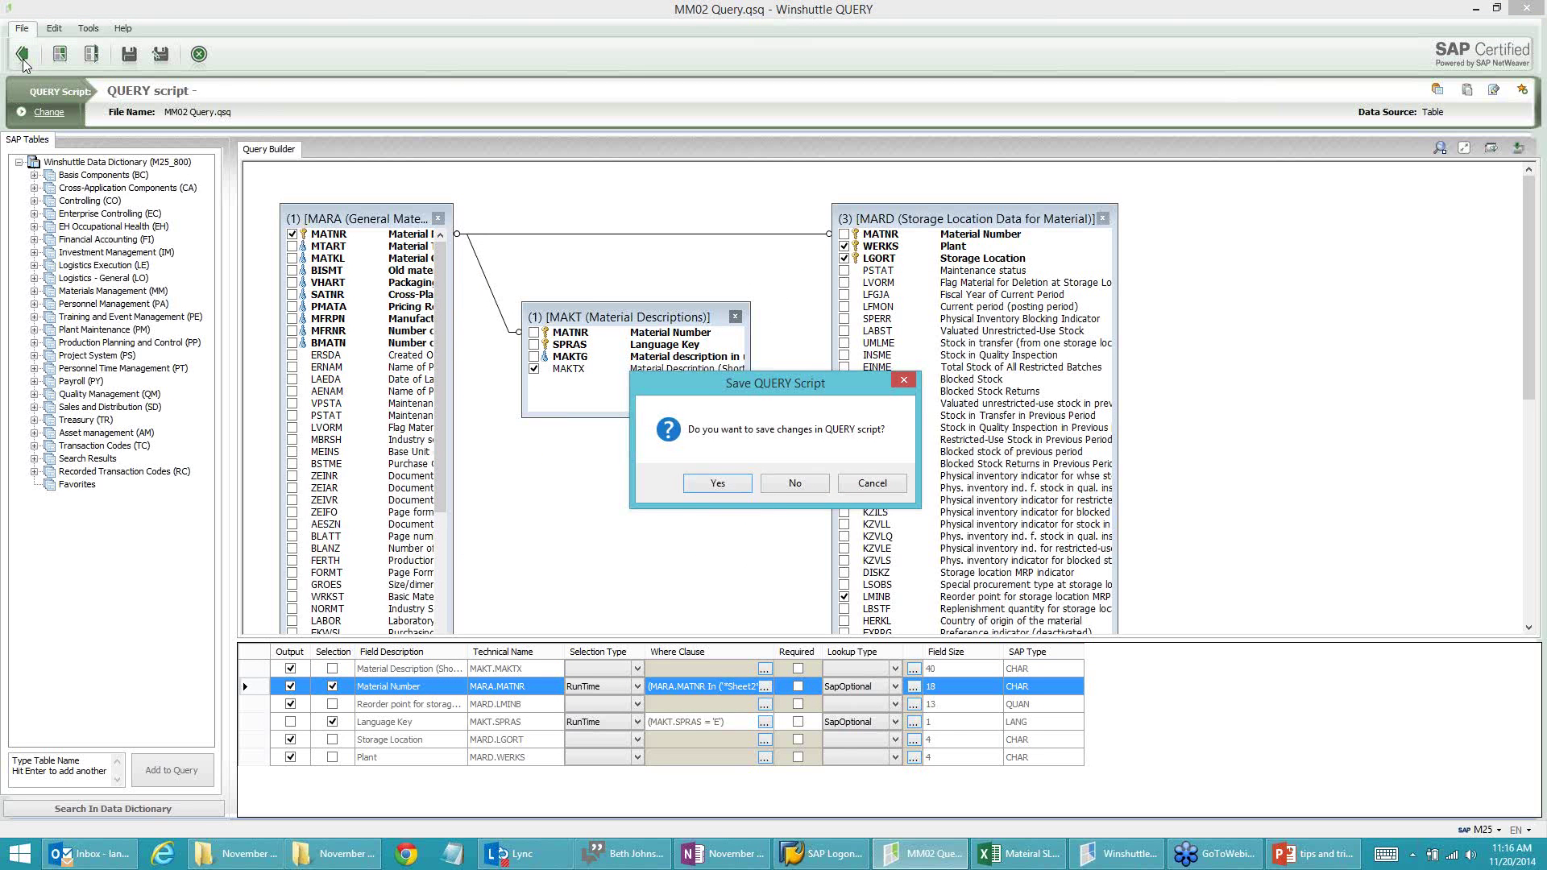
pyautogui.click(716, 484)
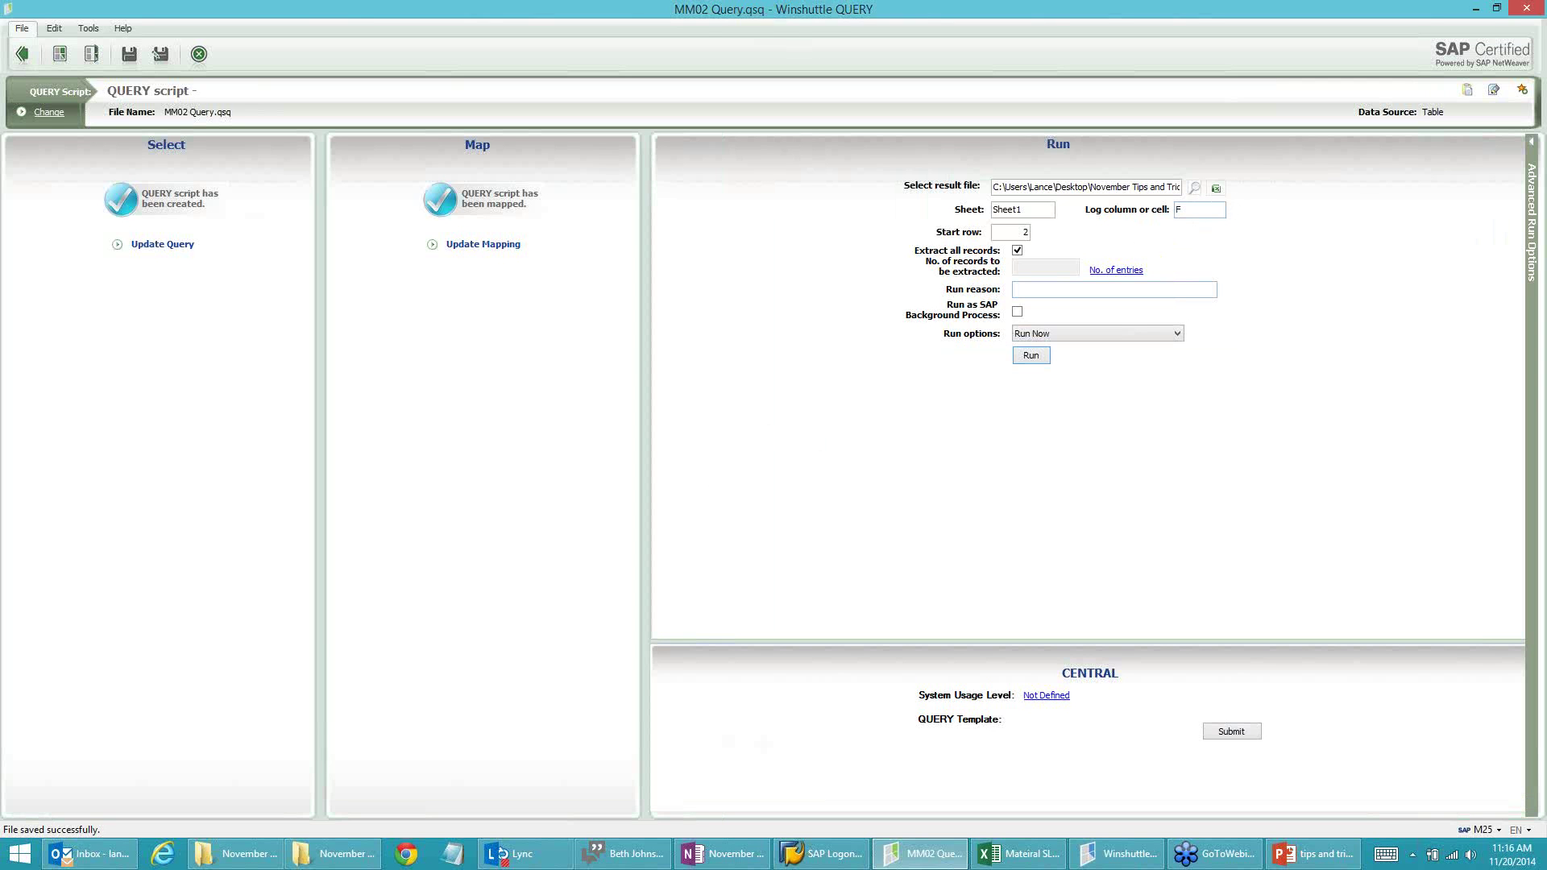
pyautogui.click(1216, 188)
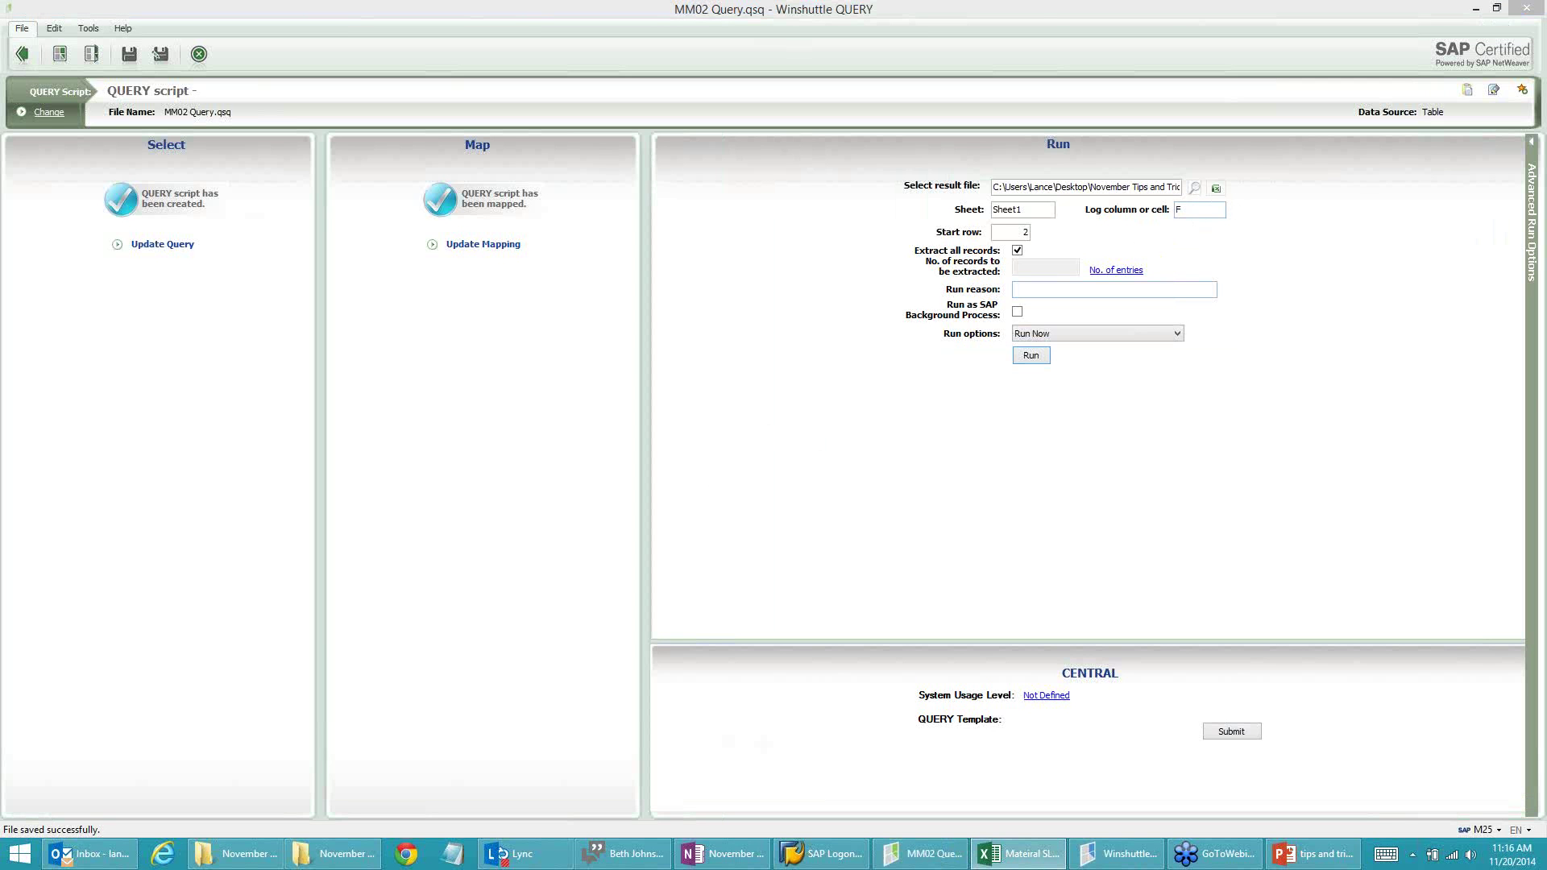
pyautogui.click(1196, 188)
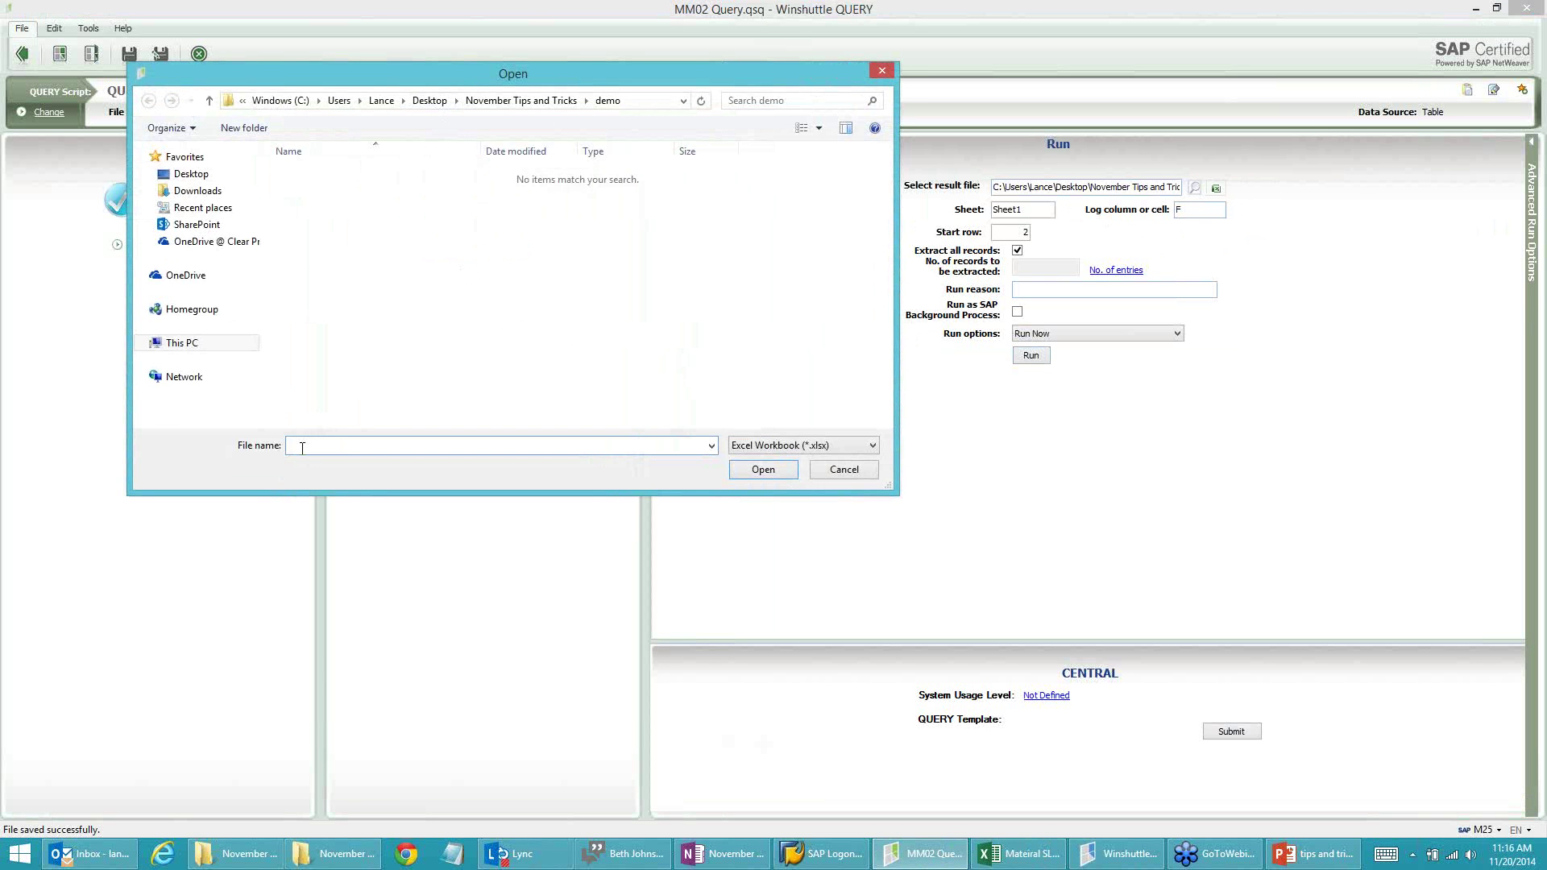
pyautogui.write('MM02 Q')
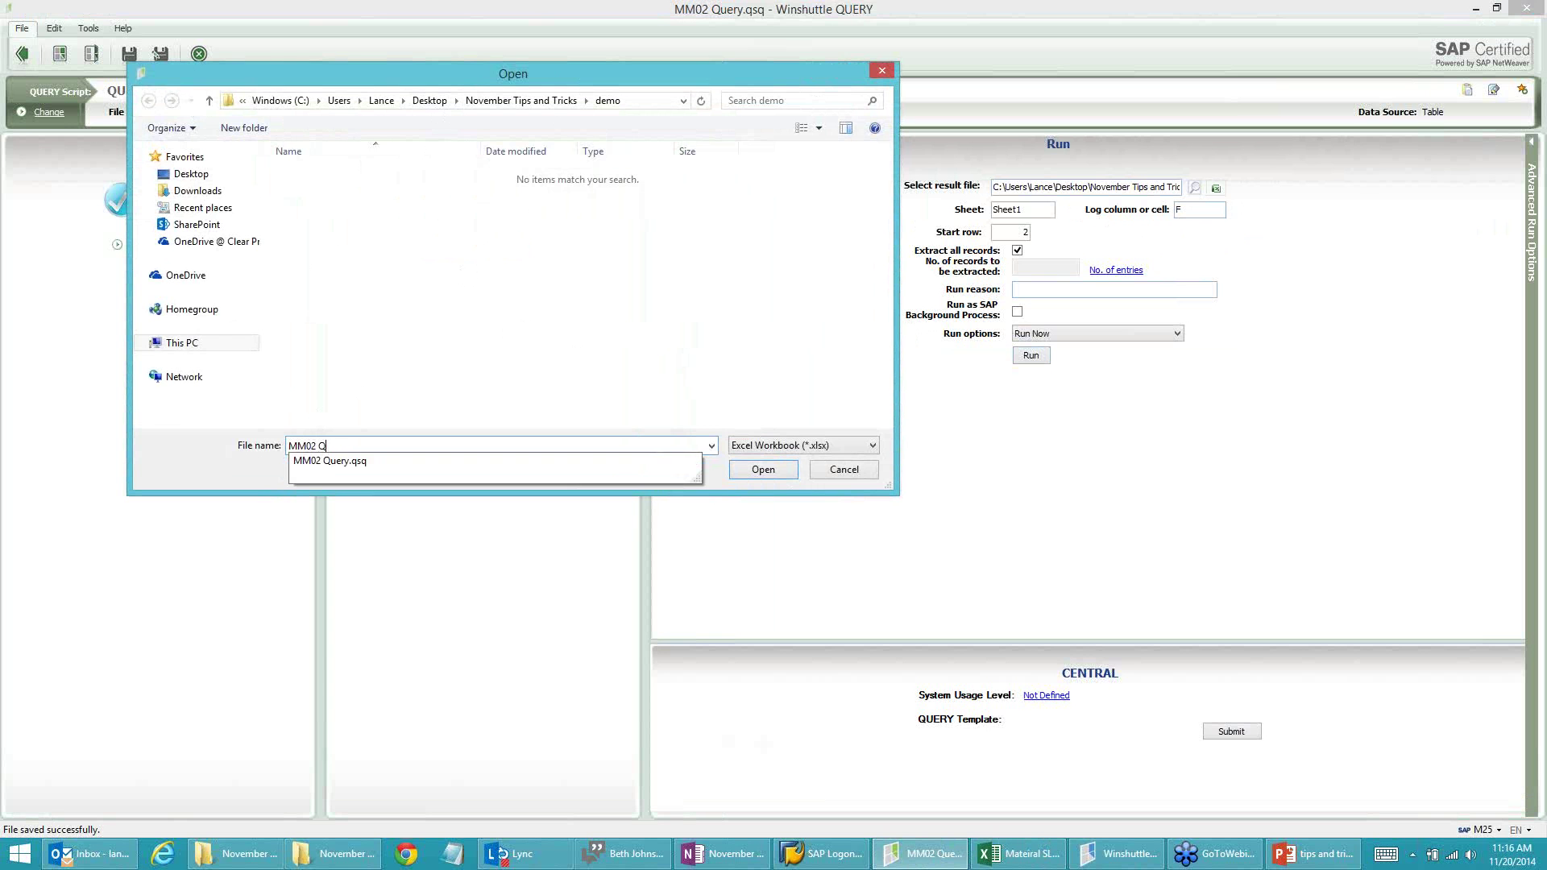
pyautogui.write('uery Results')
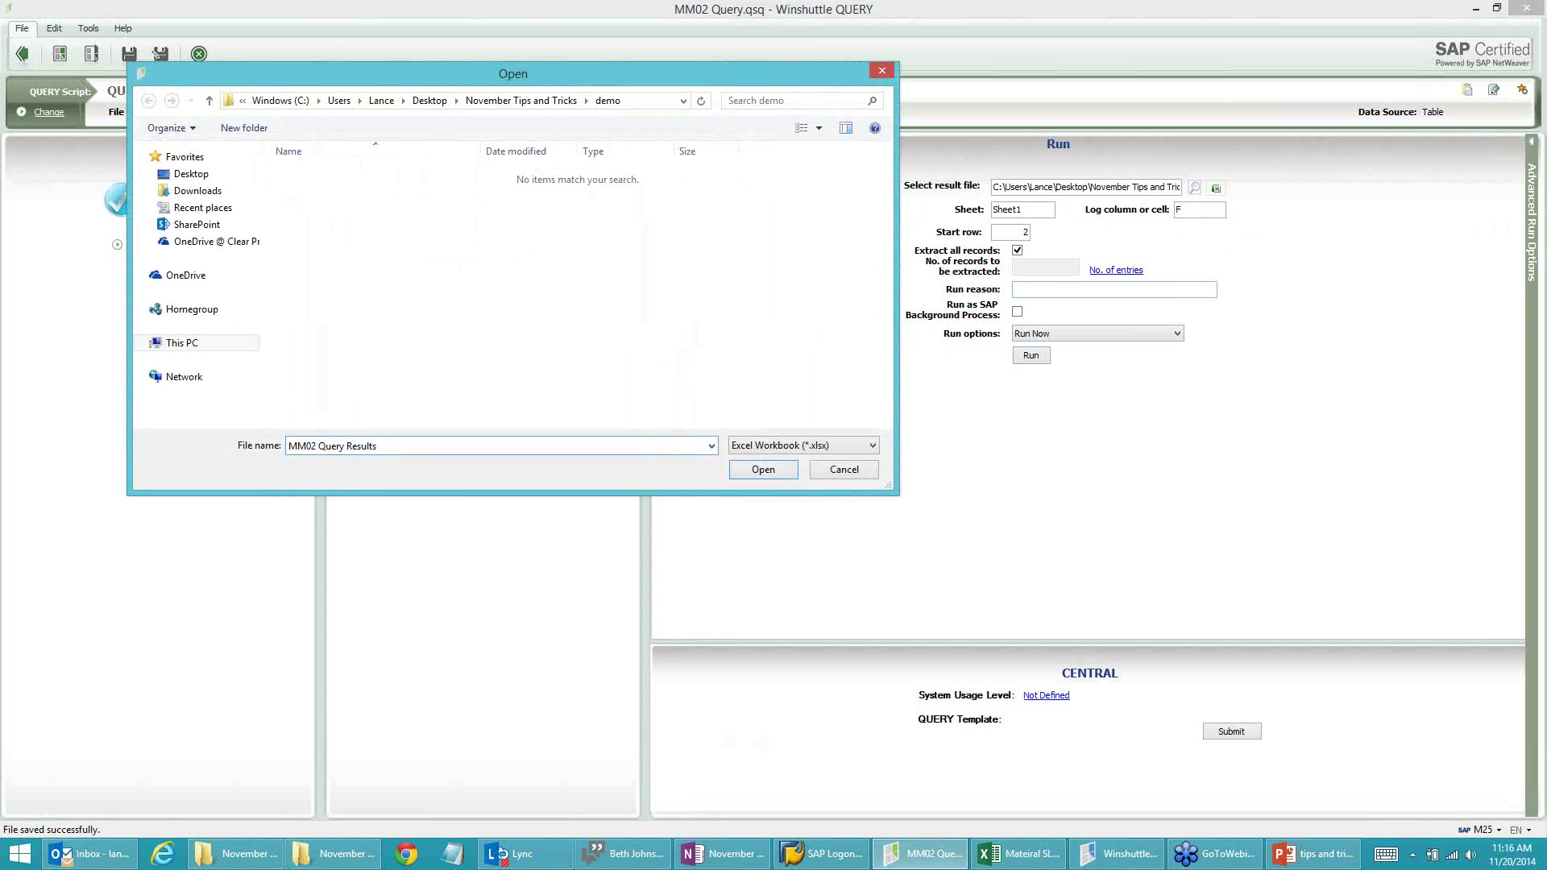
pyautogui.click(765, 472)
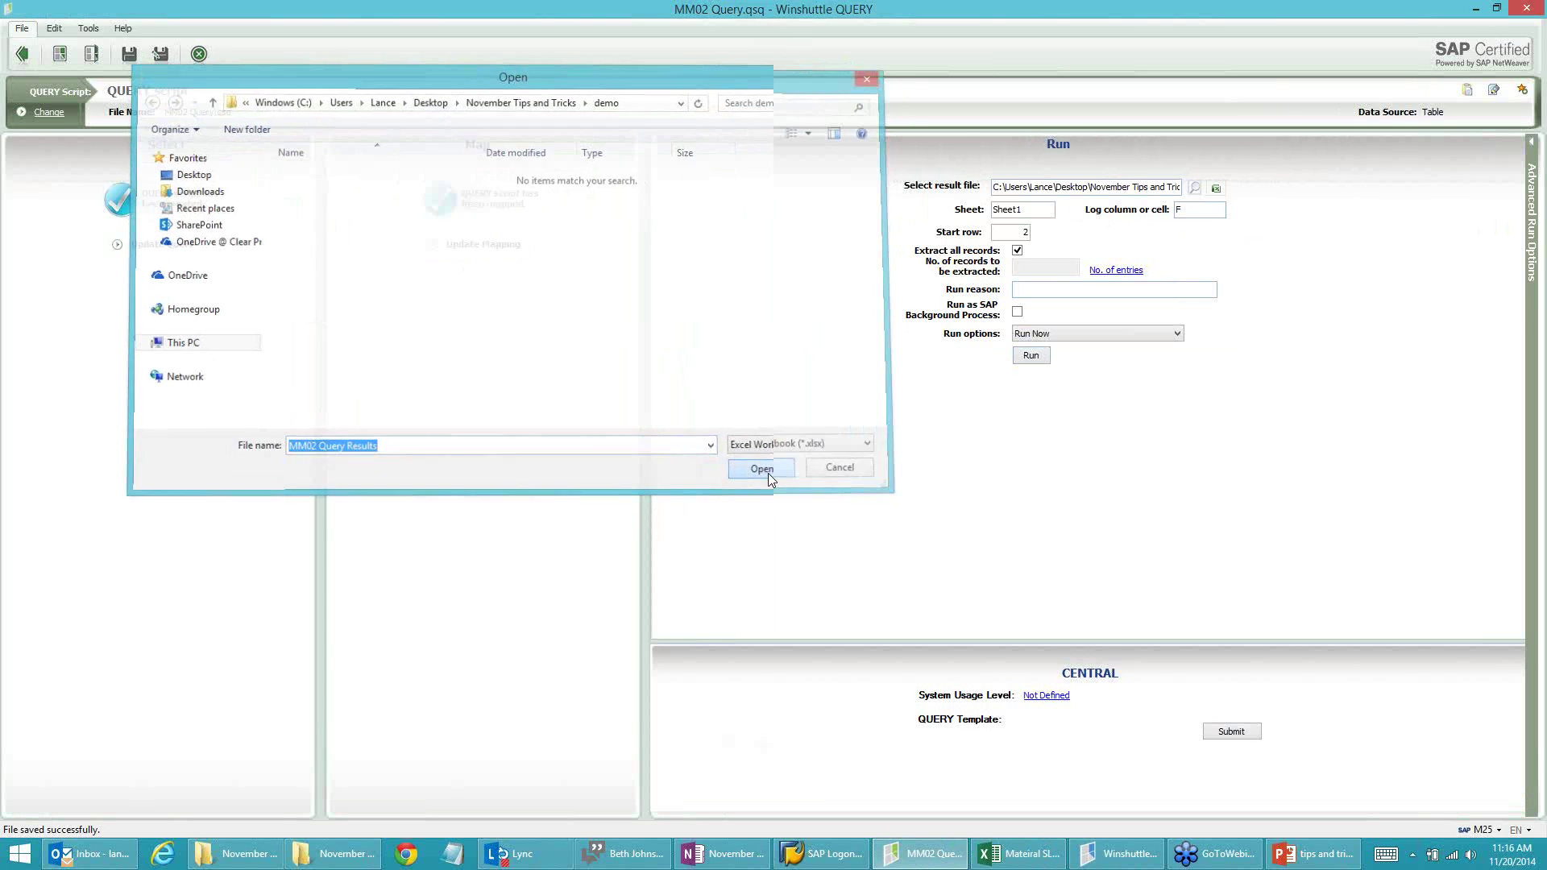
pyautogui.click(1217, 189)
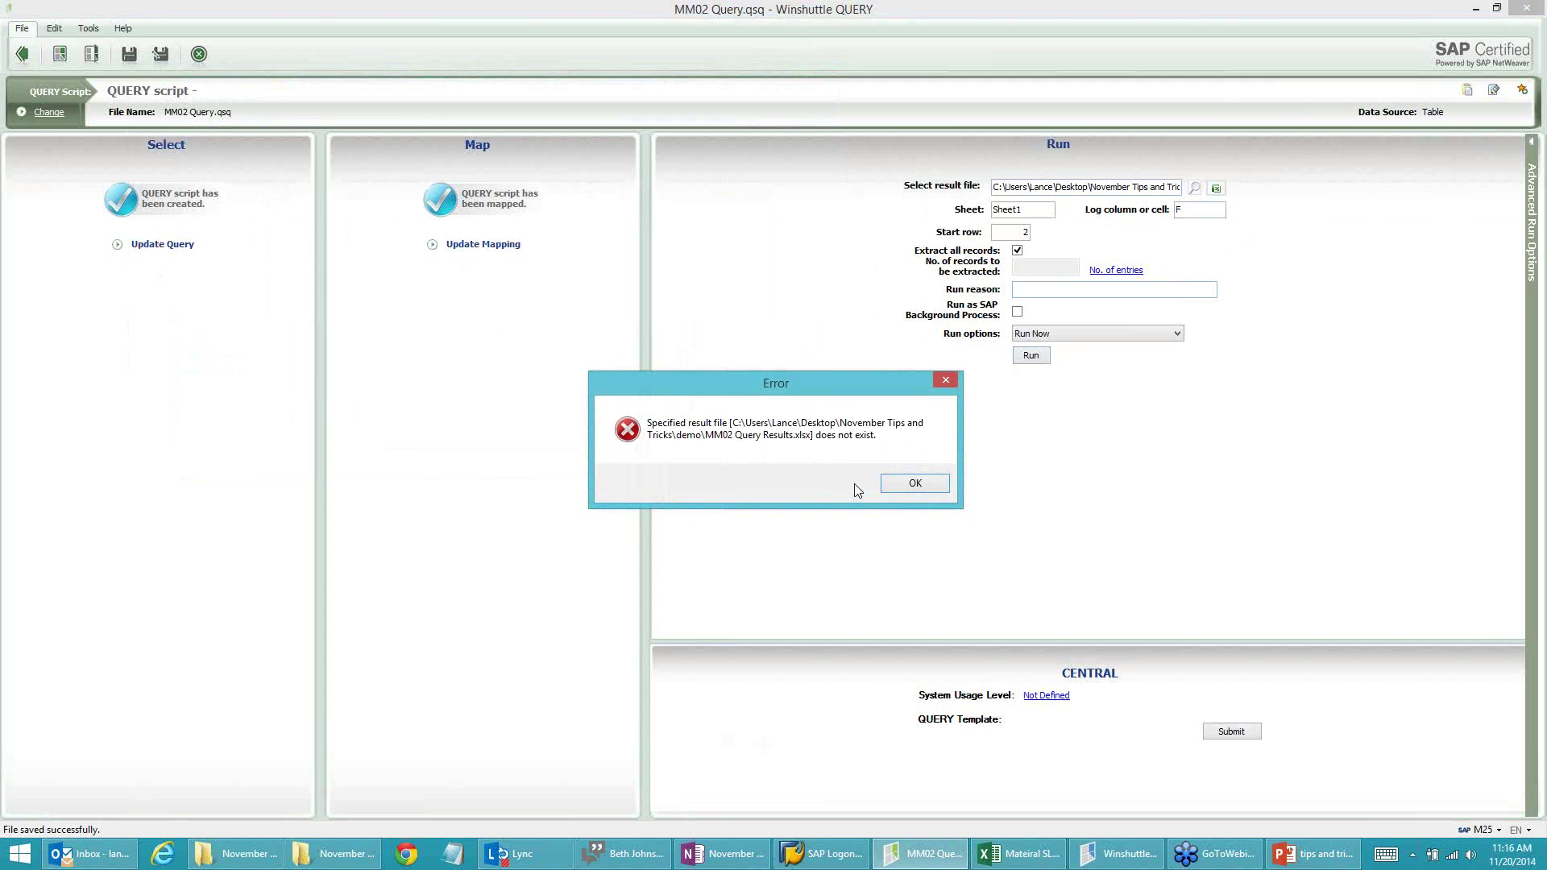
pyautogui.click(916, 484)
# Step: Set the result file to Mateiral SLOC information.xlsx in November Tips and Tricks and maximise it in Excel
pyautogui.click(1197, 188)
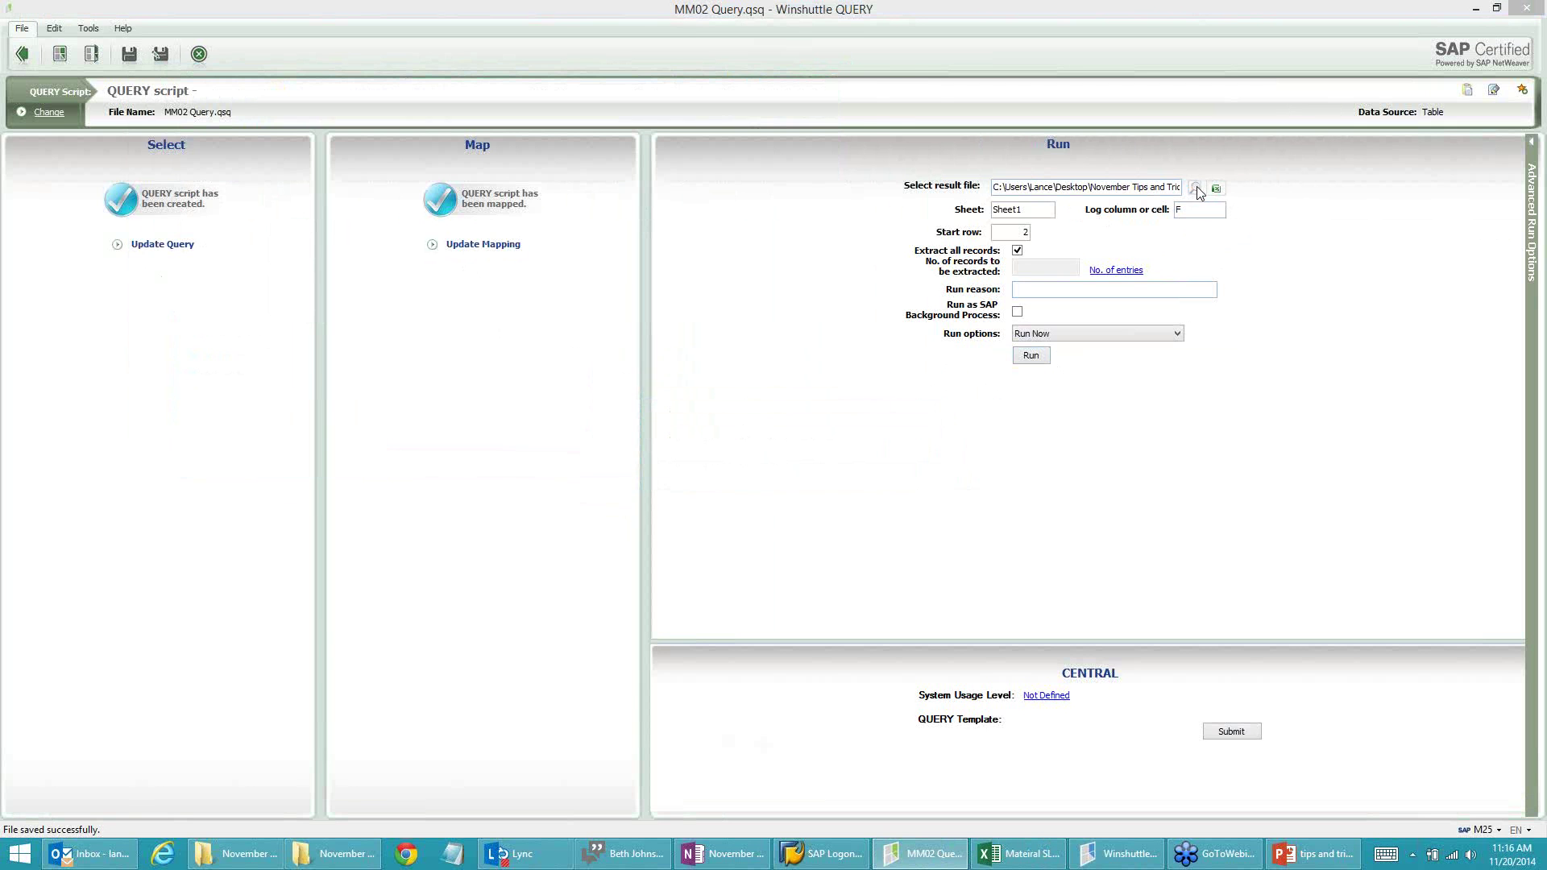
pyautogui.click(504, 102)
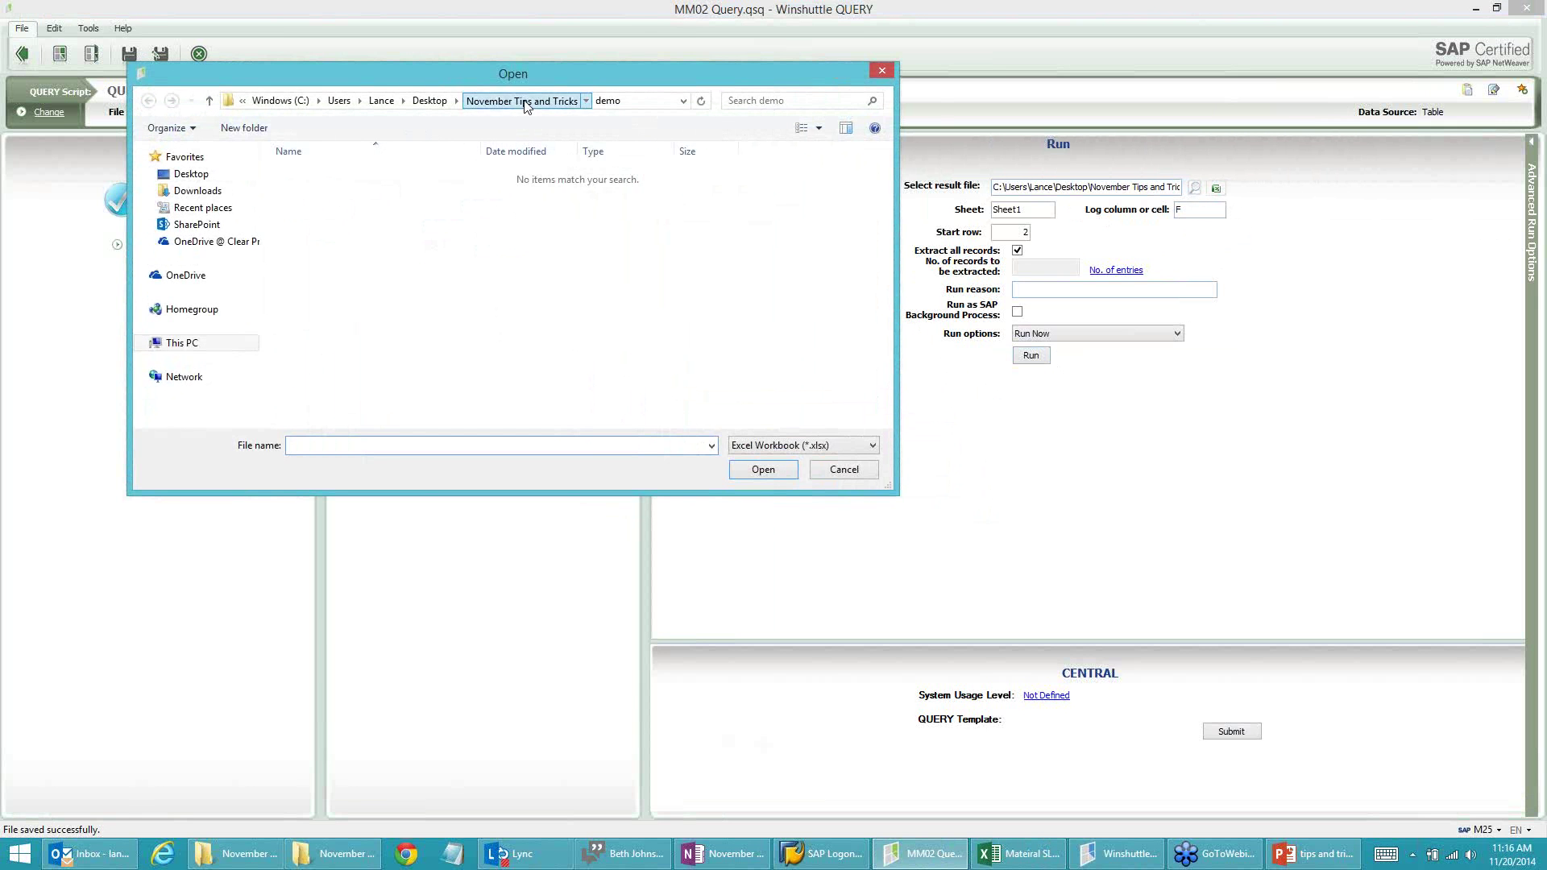
pyautogui.click(374, 192)
pyautogui.click(775, 476)
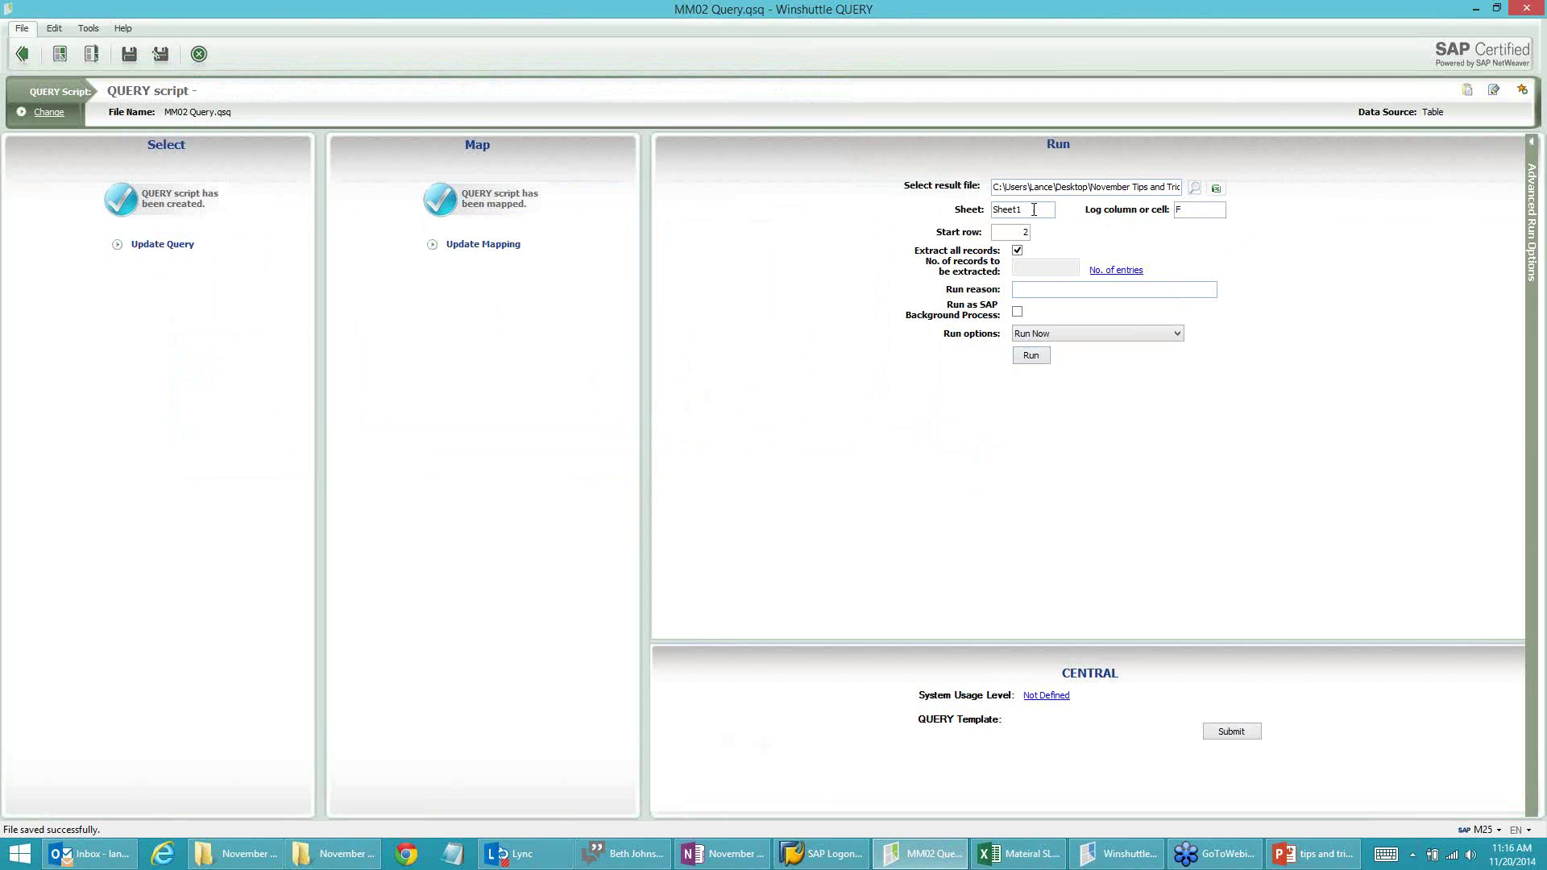
pyautogui.hotkey('alt', 'Tab')
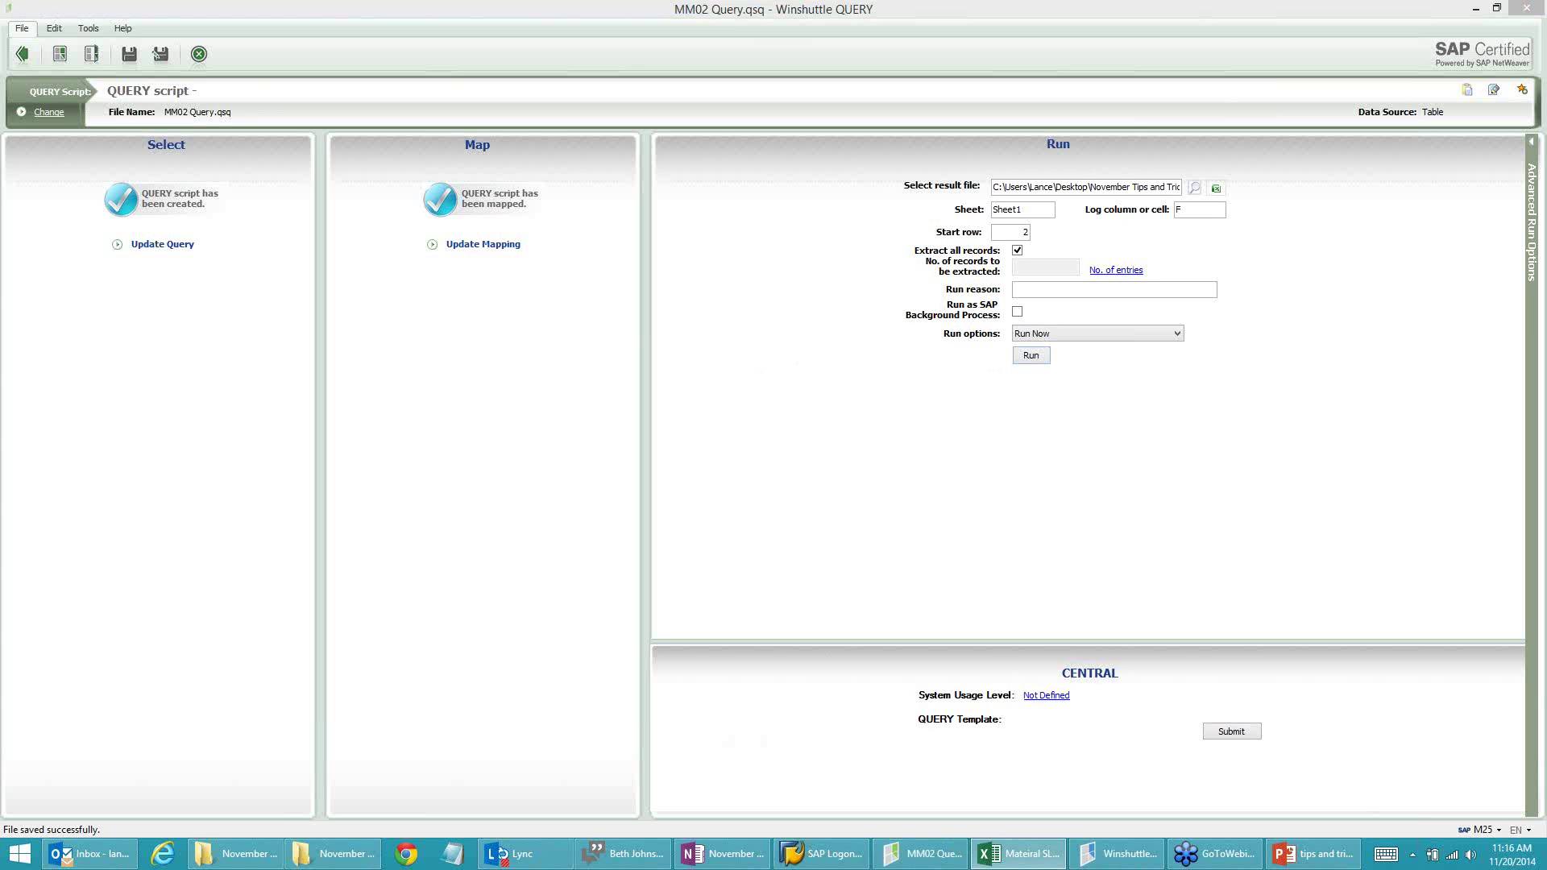
pyautogui.moveTo(1546, 246); pyautogui.dragTo(414, 1)
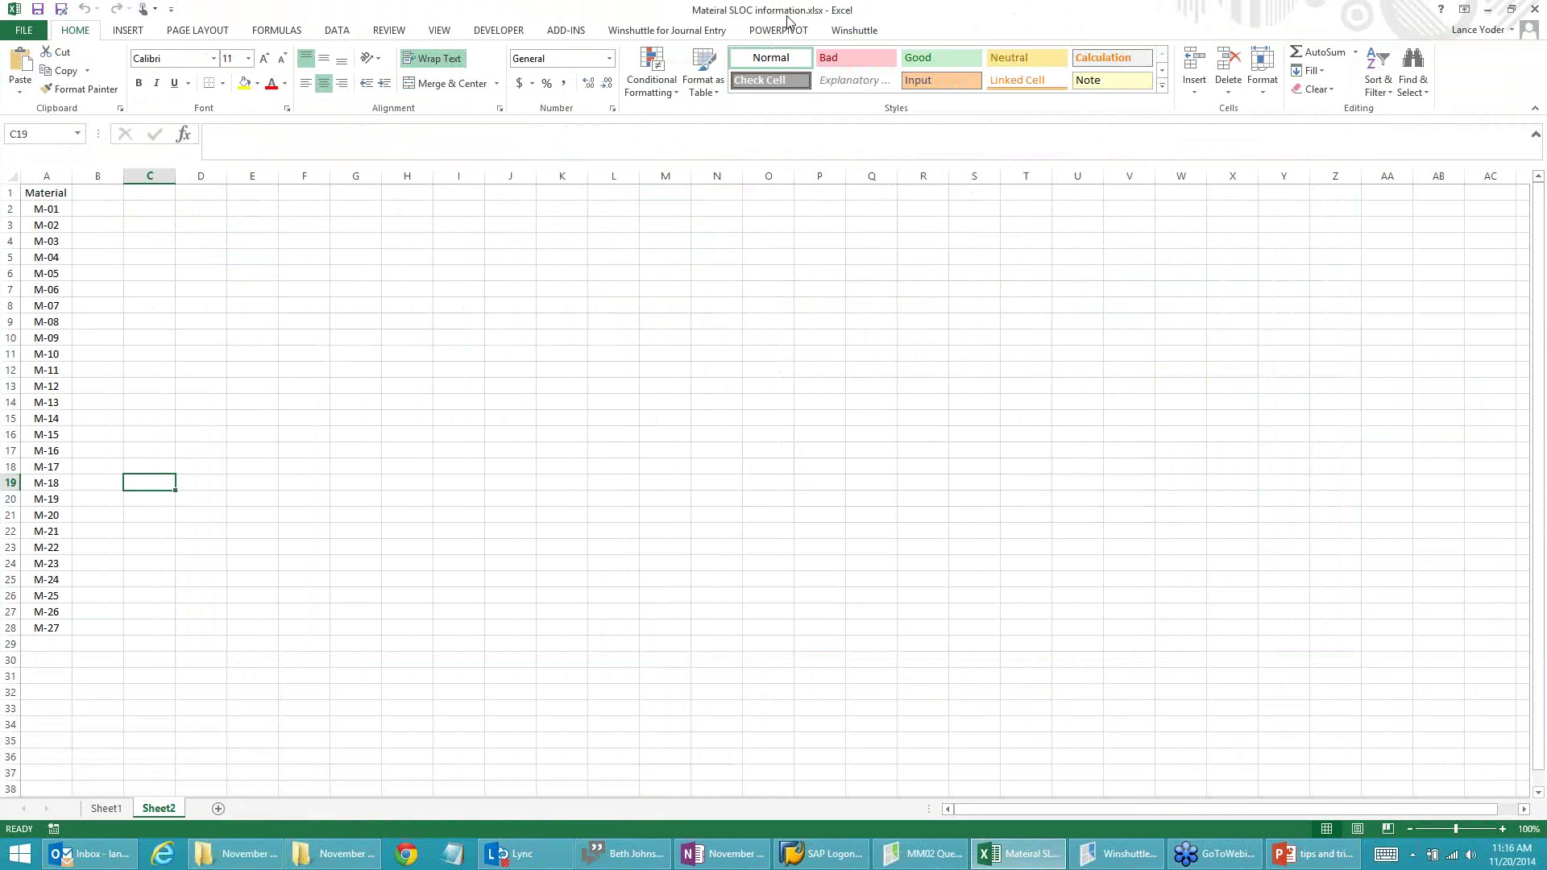
# Step: Restore Excel's window, check the result file path in Winshuttle, and drag Excel off to the right
pyautogui.doubleClick(924, 17)
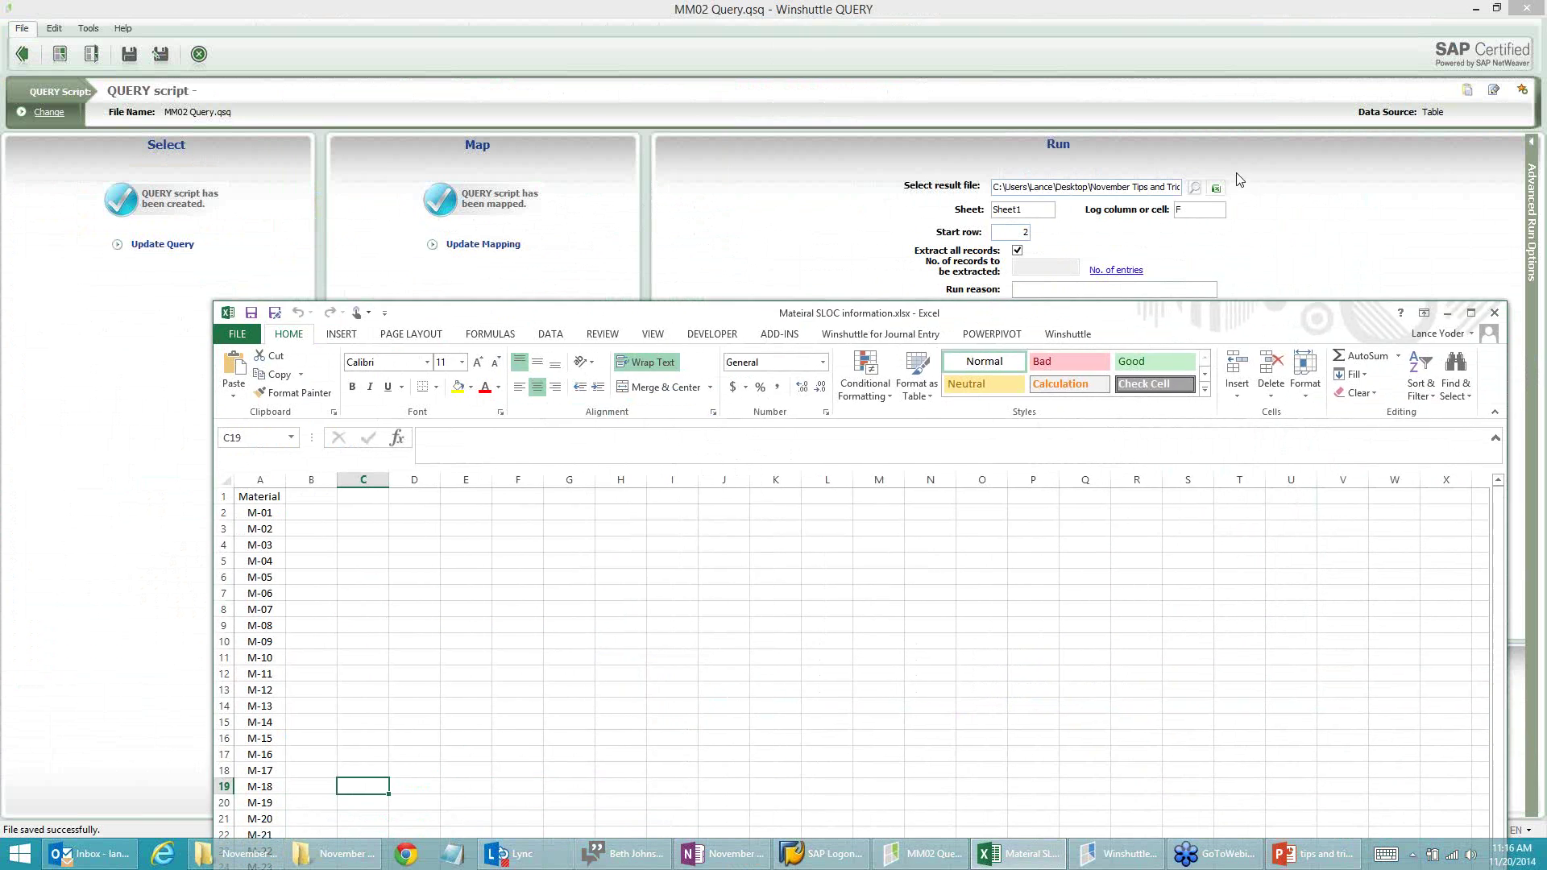
pyautogui.click(1144, 187)
pyautogui.moveTo(1144, 187); pyautogui.dragTo(1208, 194)
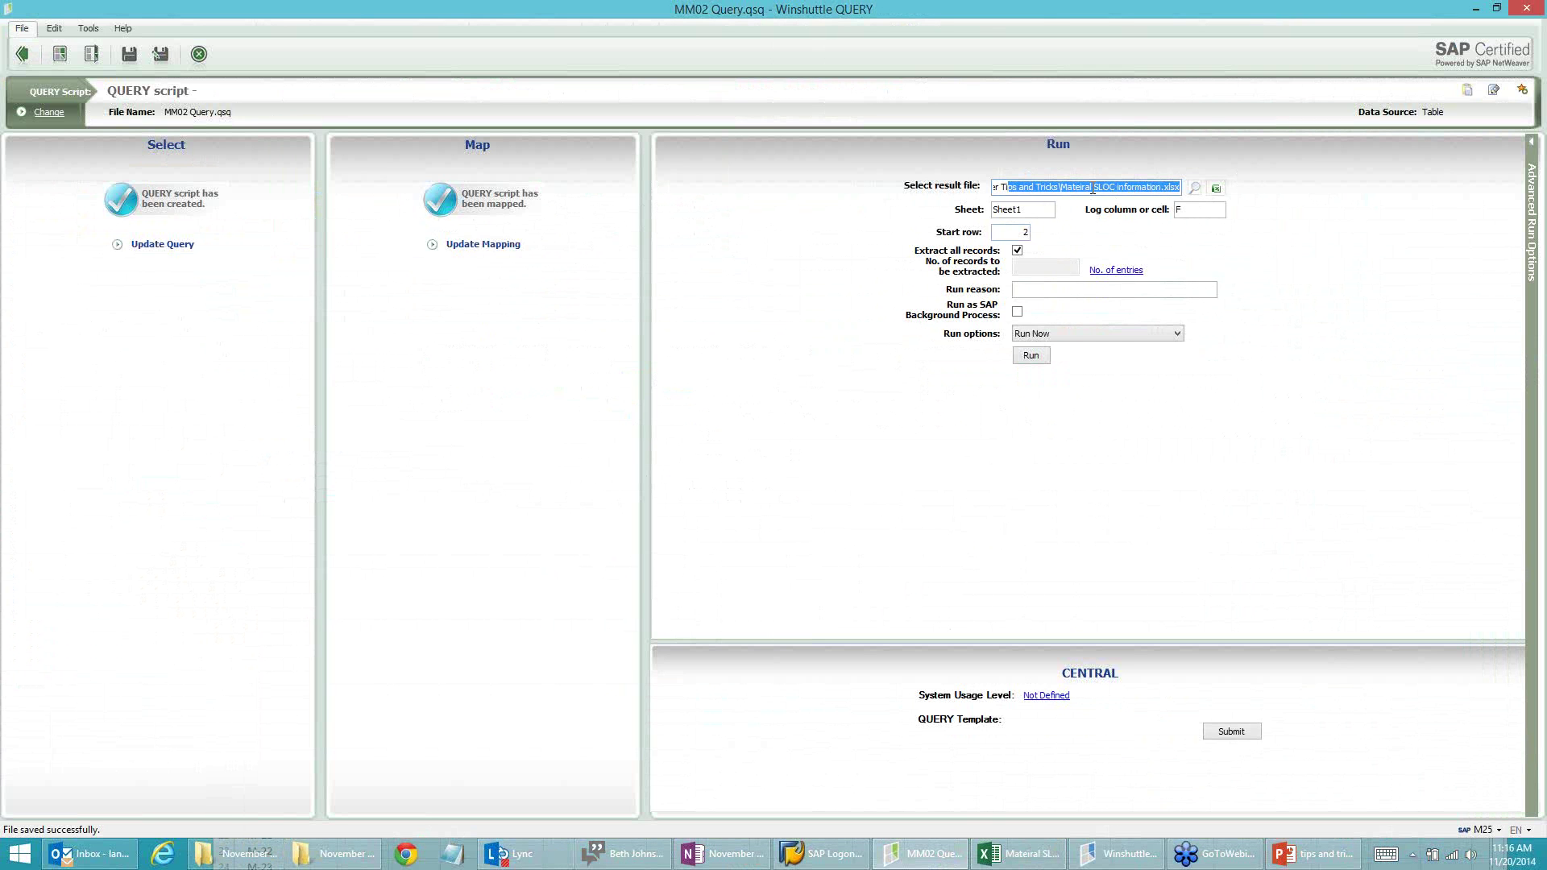
pyautogui.hotkey('alt', 'Tab')
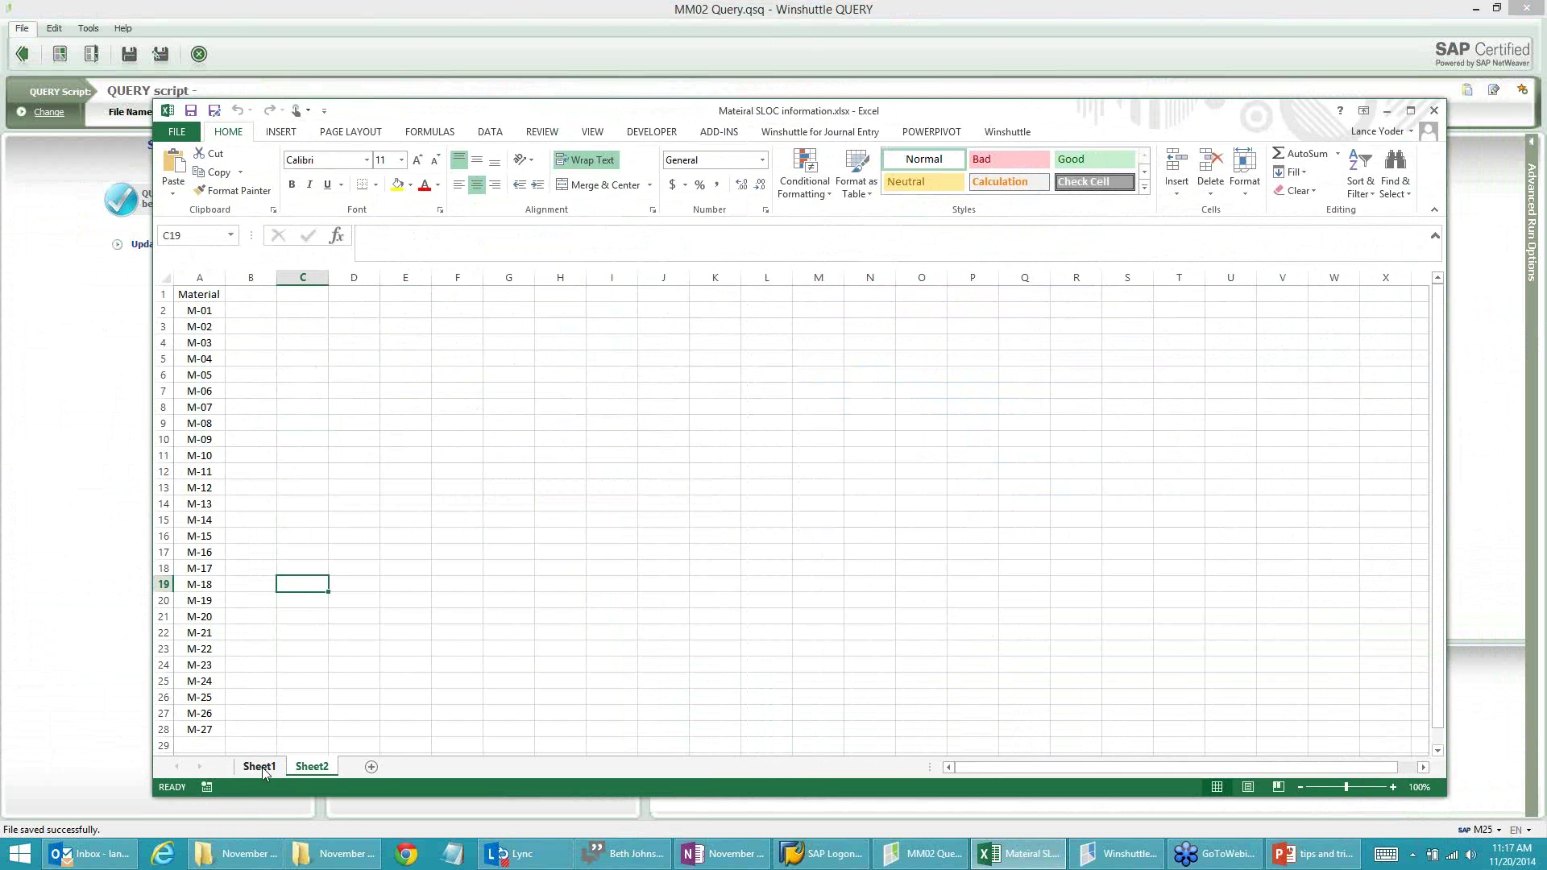
pyautogui.moveTo(653, 117); pyautogui.dragTo(1546, 121)
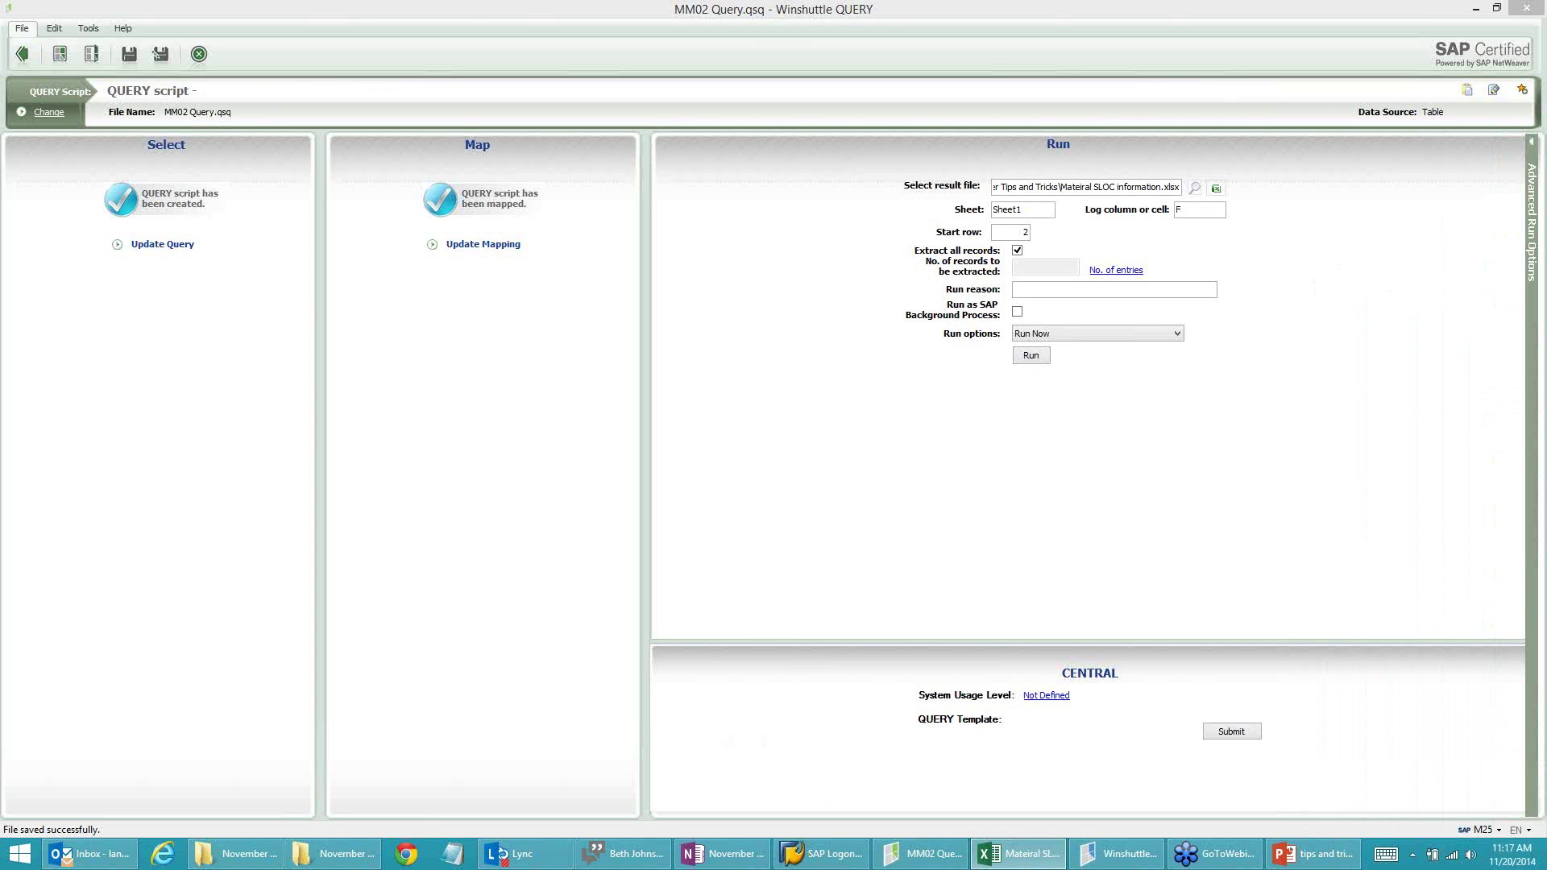
# Step: Run MM02 Query, accept the run-time variable values, and acknowledge the 101 downloaded records
pyautogui.click(1033, 359)
pyautogui.click(1032, 357)
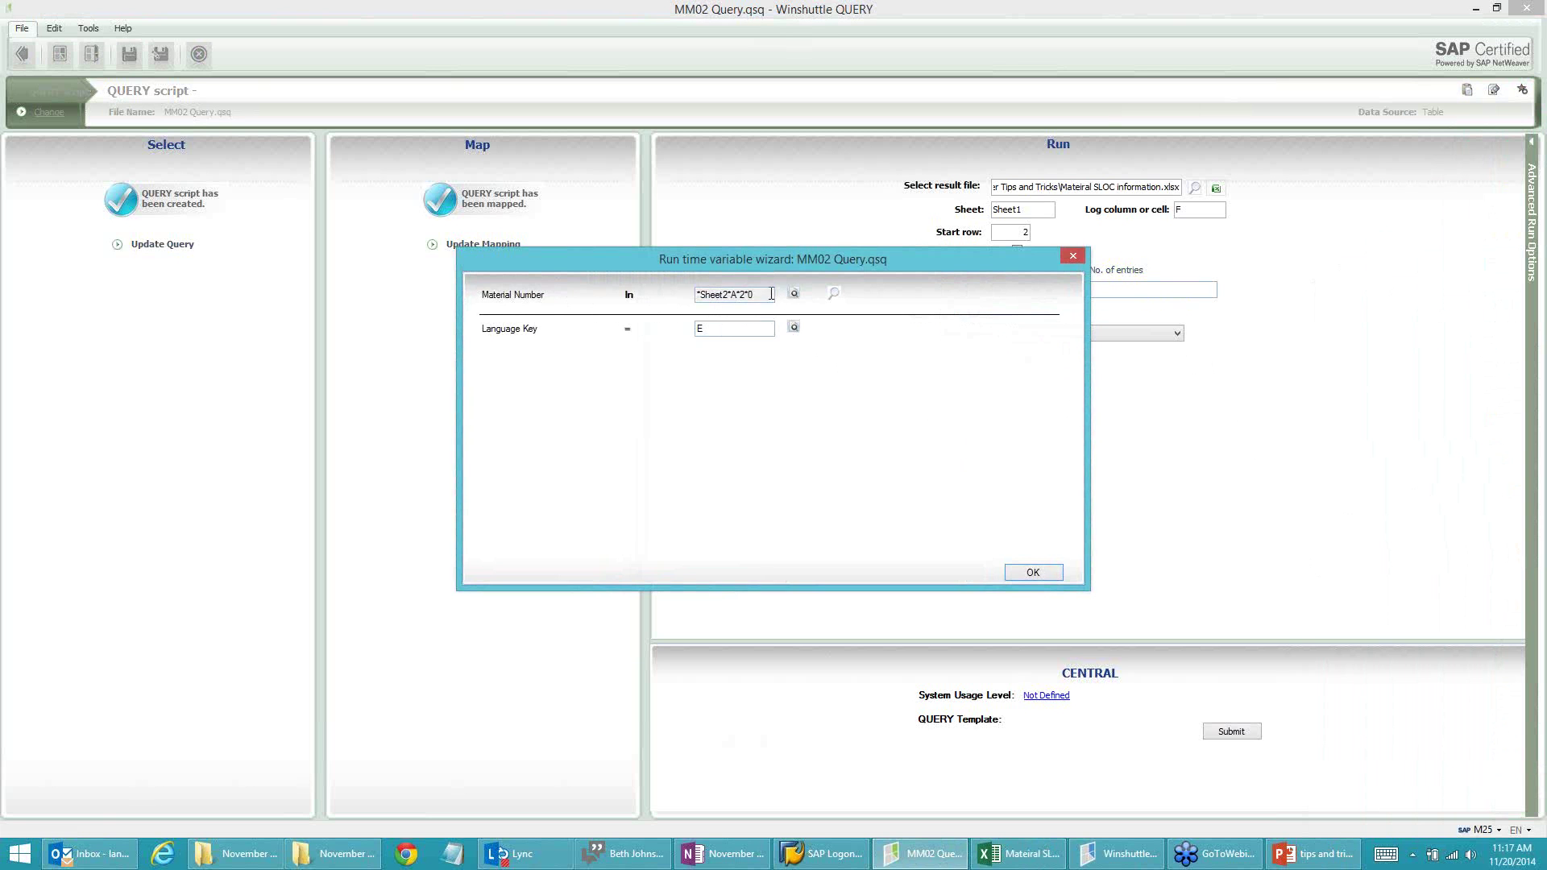
pyautogui.moveTo(852, 264); pyautogui.dragTo(846, 295)
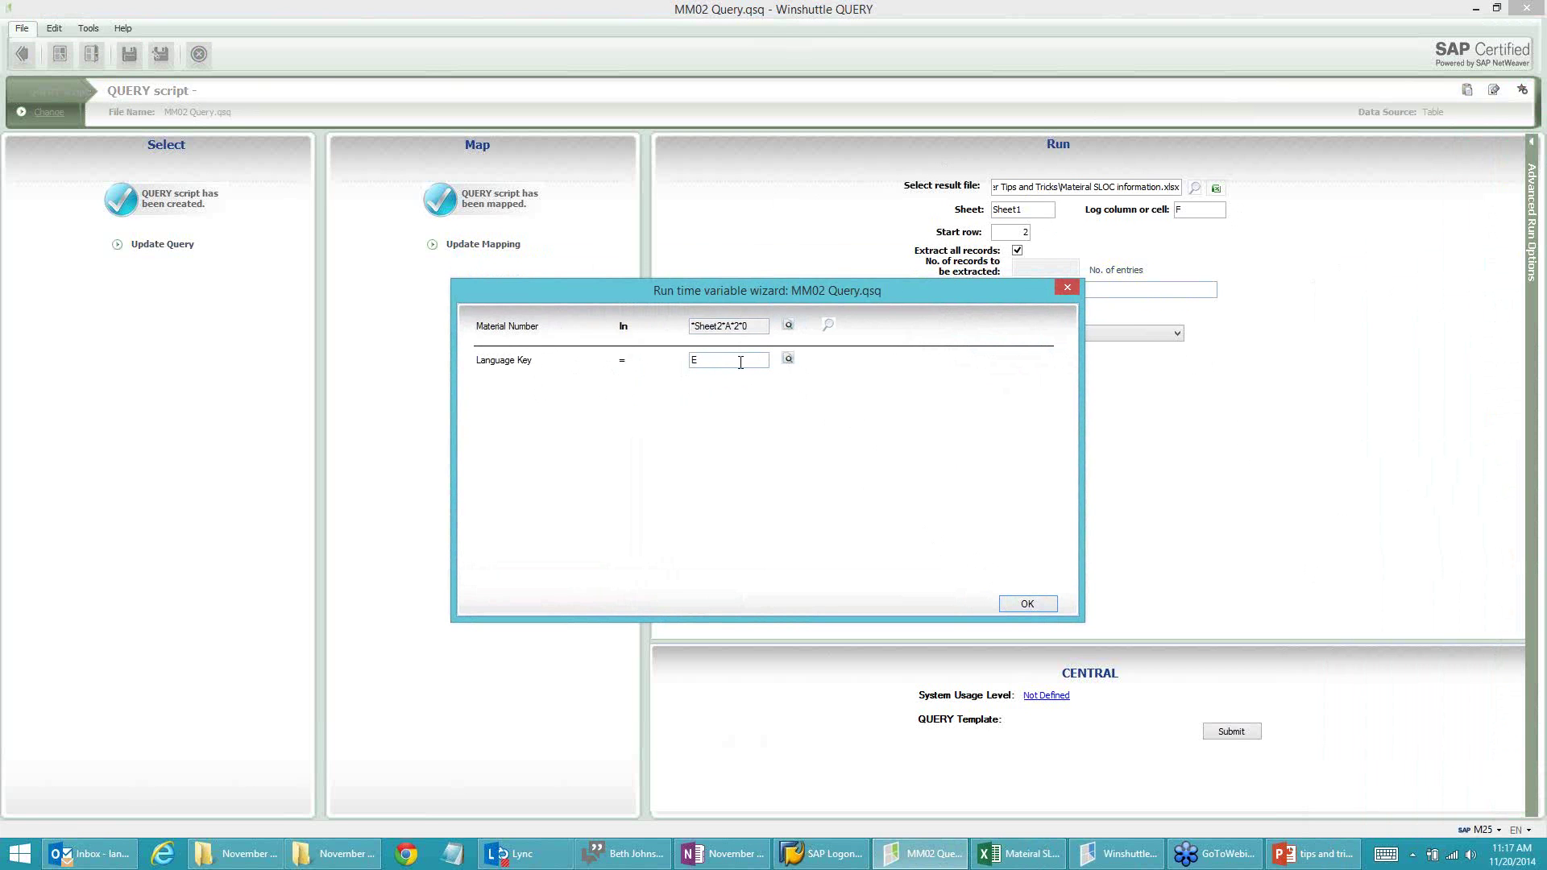
pyautogui.click(1028, 604)
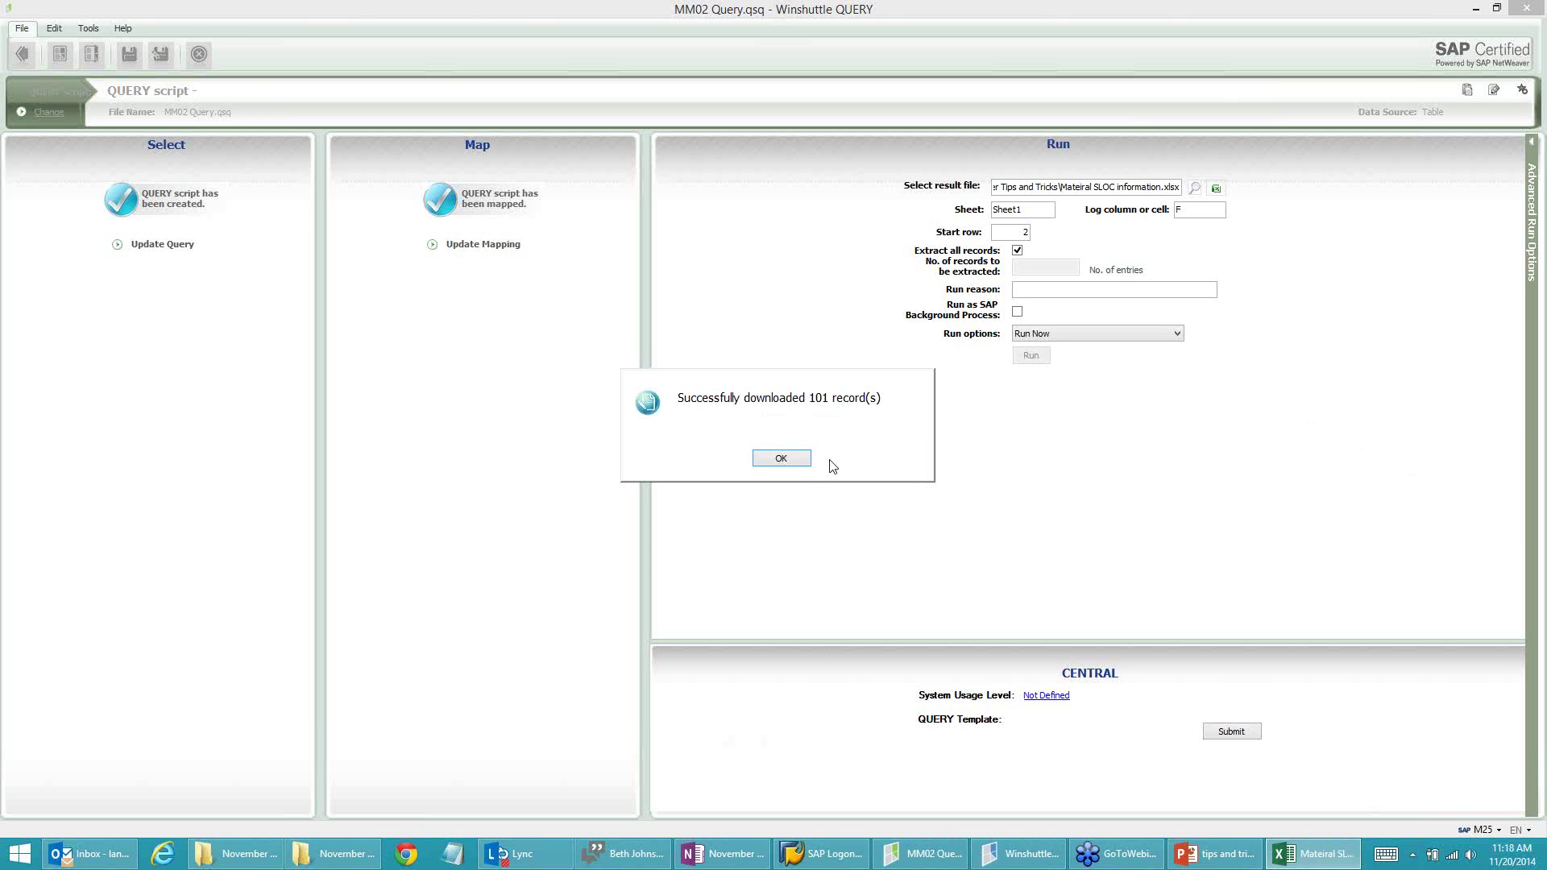
pyautogui.click(806, 461)
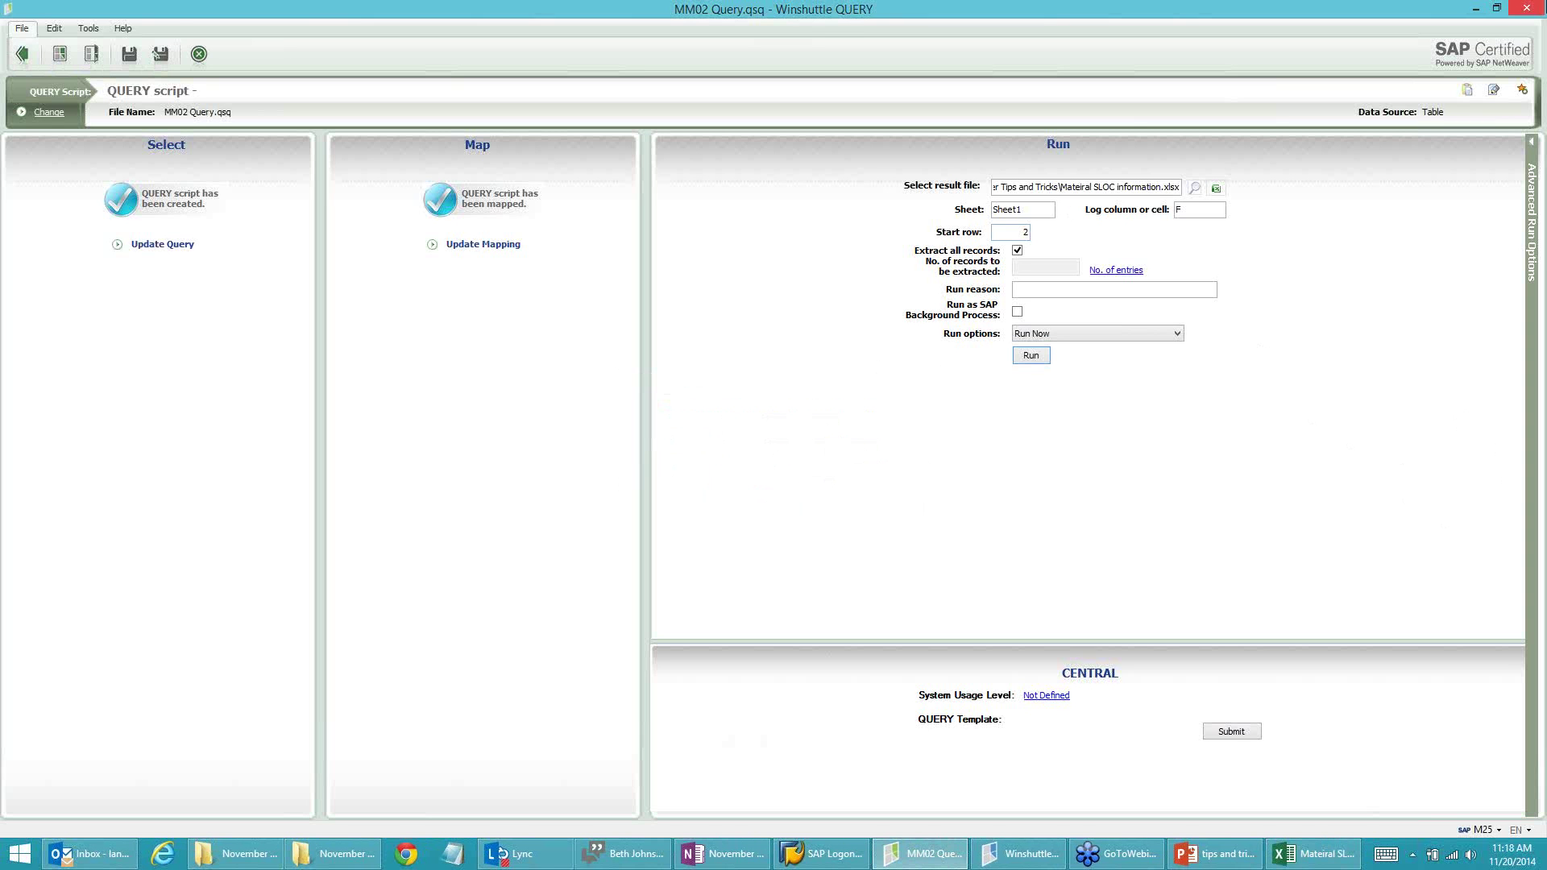
# Step: Review the downloaded results, confirming reorder point 14.000 in B2, then bring up the PowerPoint deck
pyautogui.hotkey('alt', 'Tab')
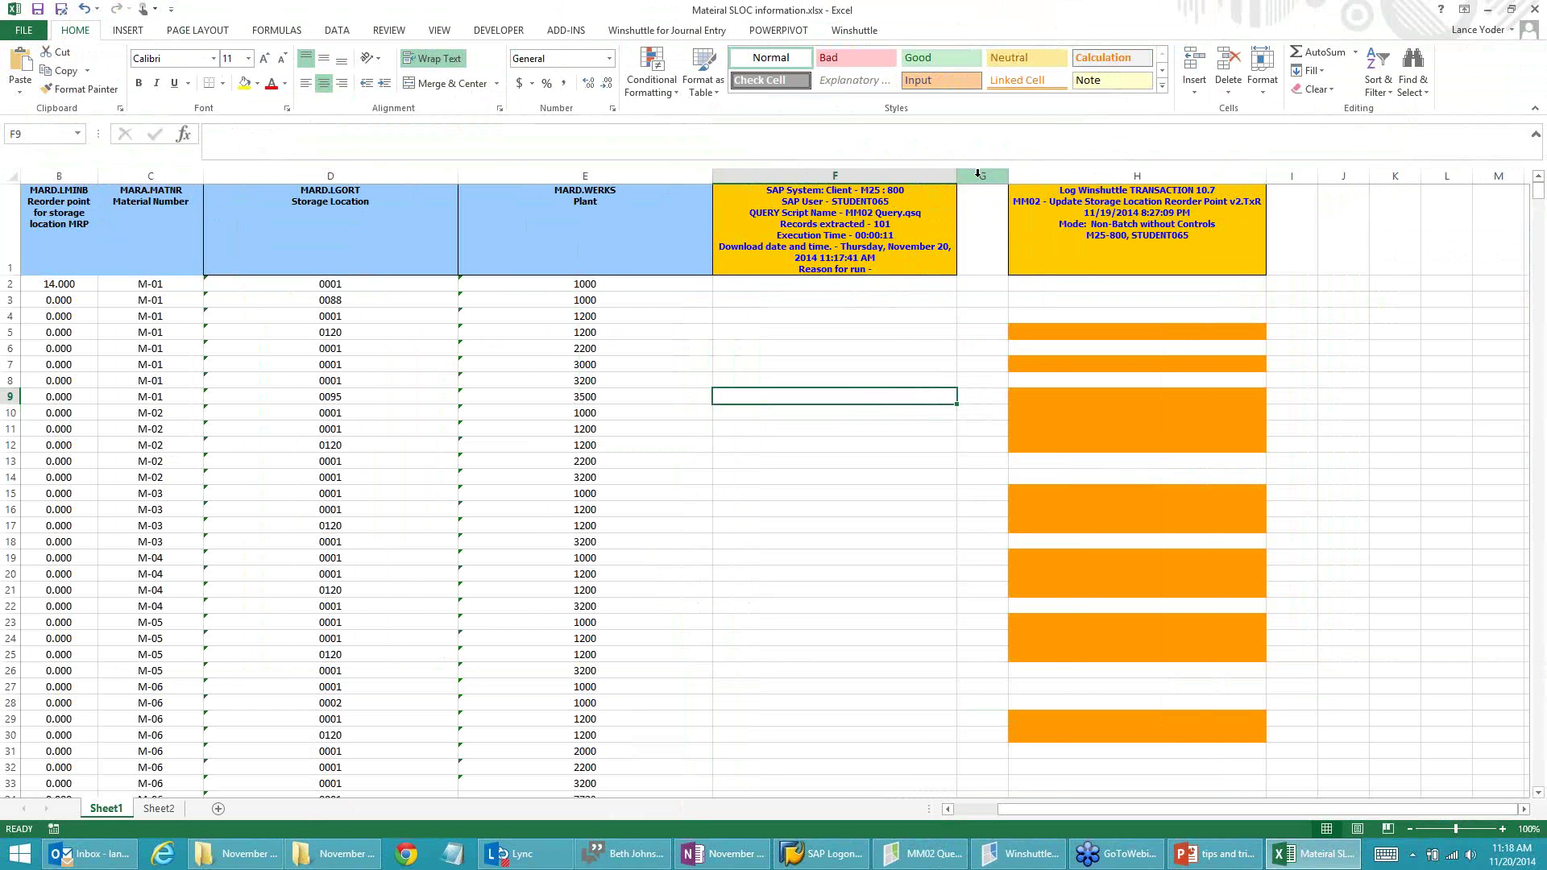
pyautogui.moveTo(1008, 175); pyautogui.dragTo(1087, 196)
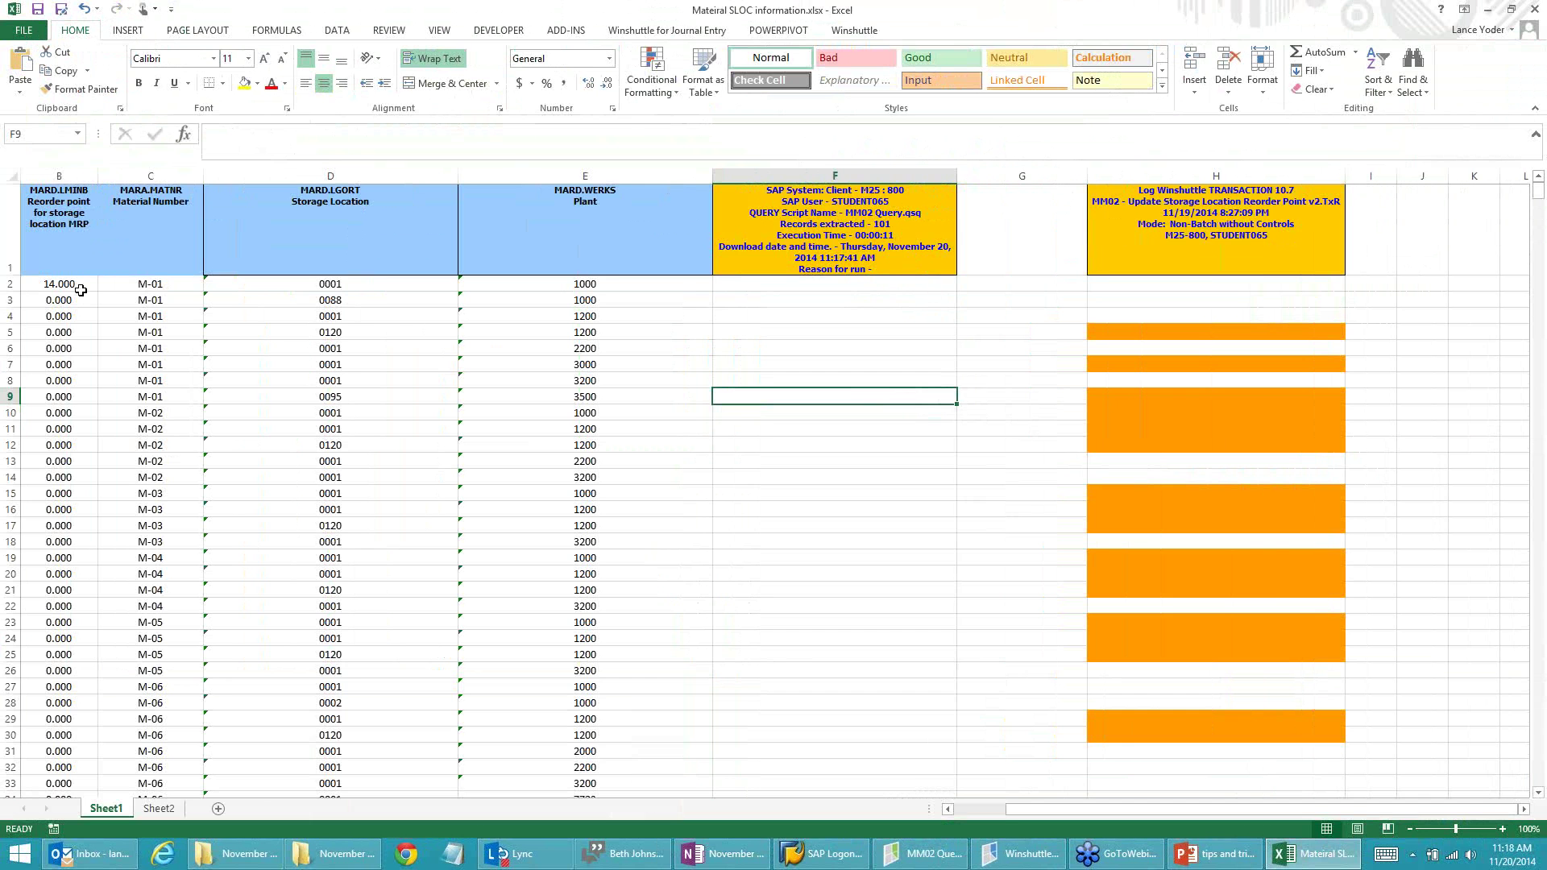
pyautogui.click(44, 287)
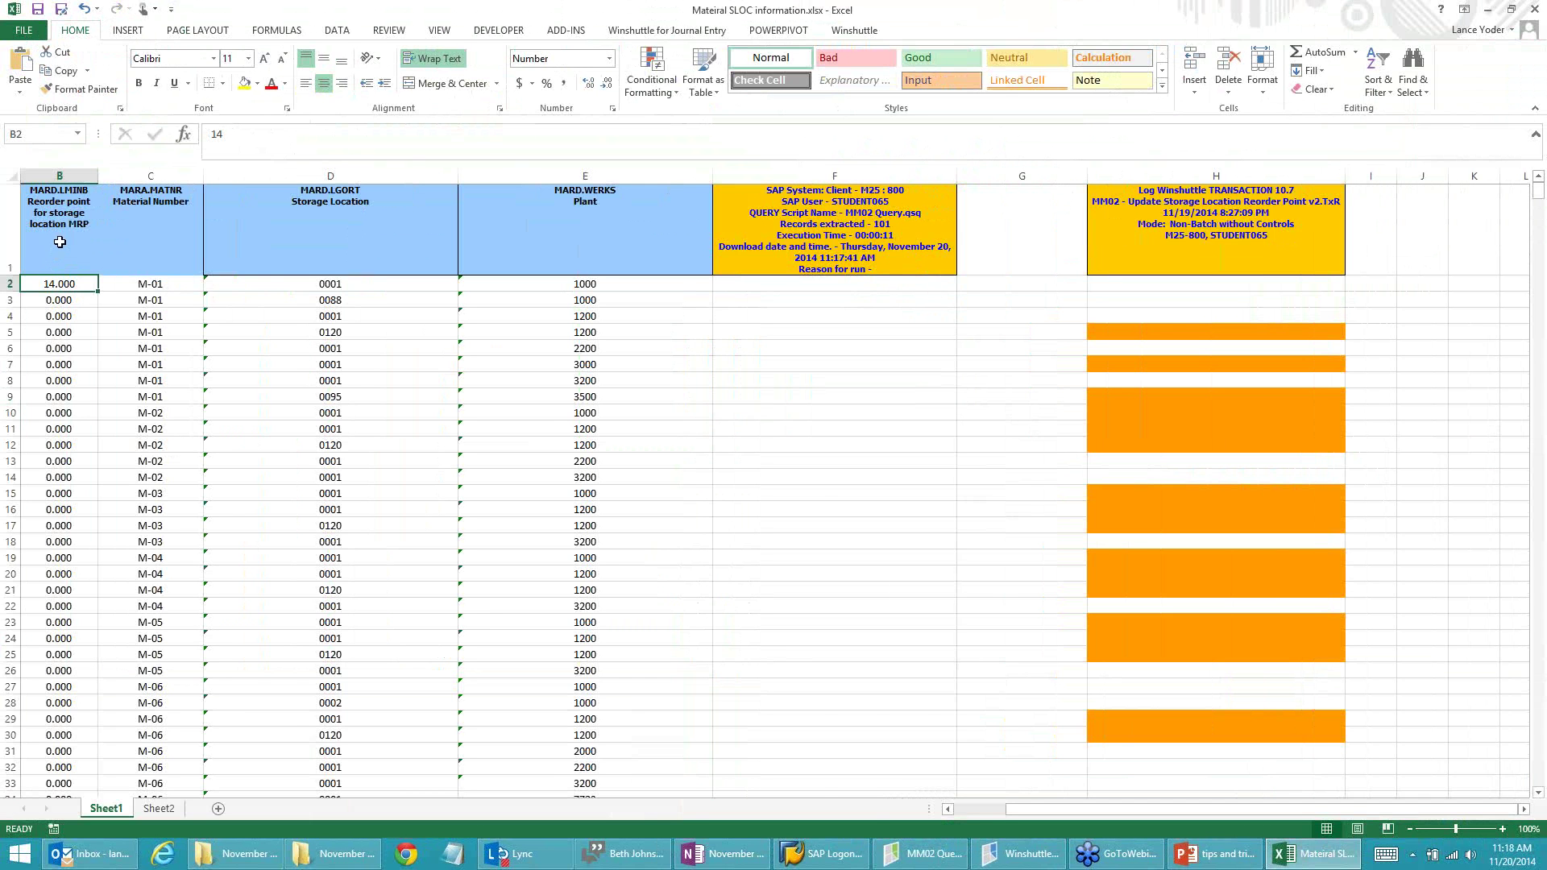
pyautogui.click(949, 809)
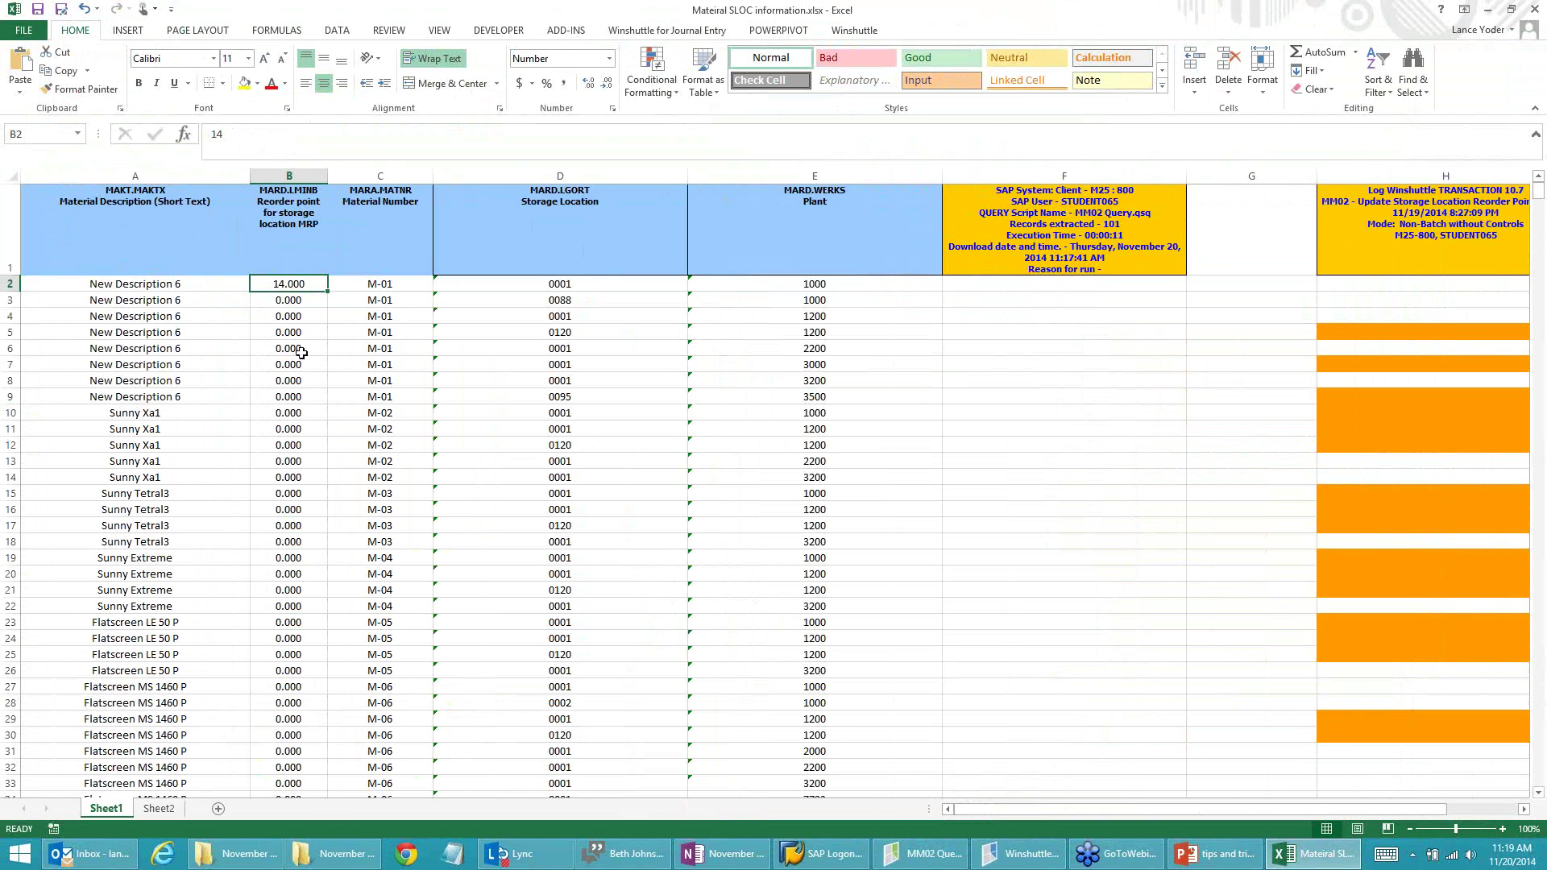
pyautogui.scroll(-10, 303, 354)
pyautogui.scroll(-14, 272, 543)
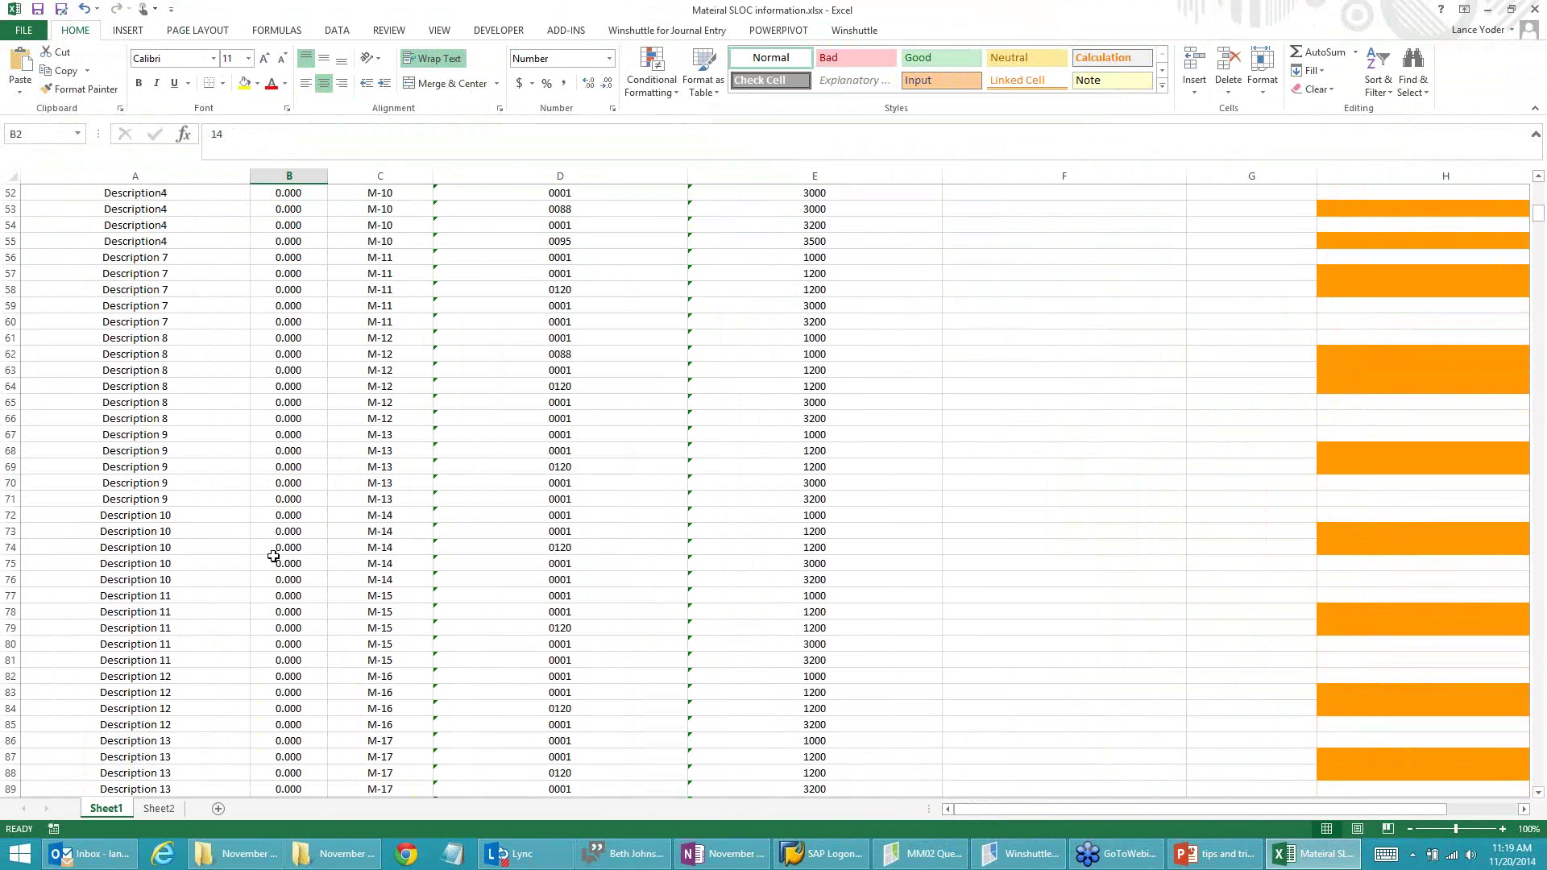
pyautogui.scroll(10, 274, 571)
pyautogui.scroll(14, 274, 570)
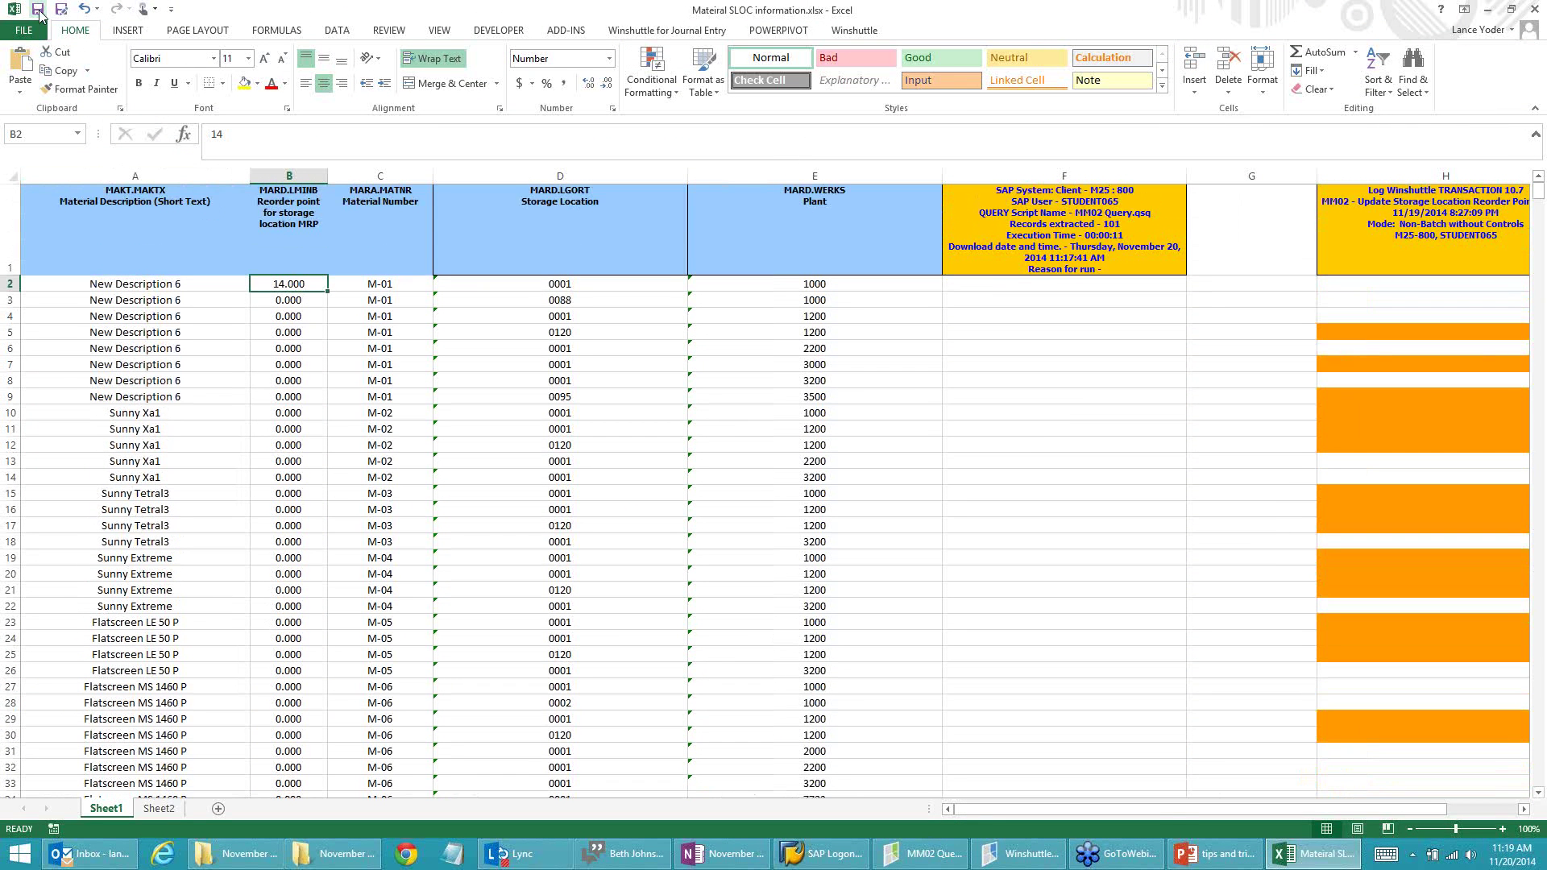
pyautogui.click(1200, 858)
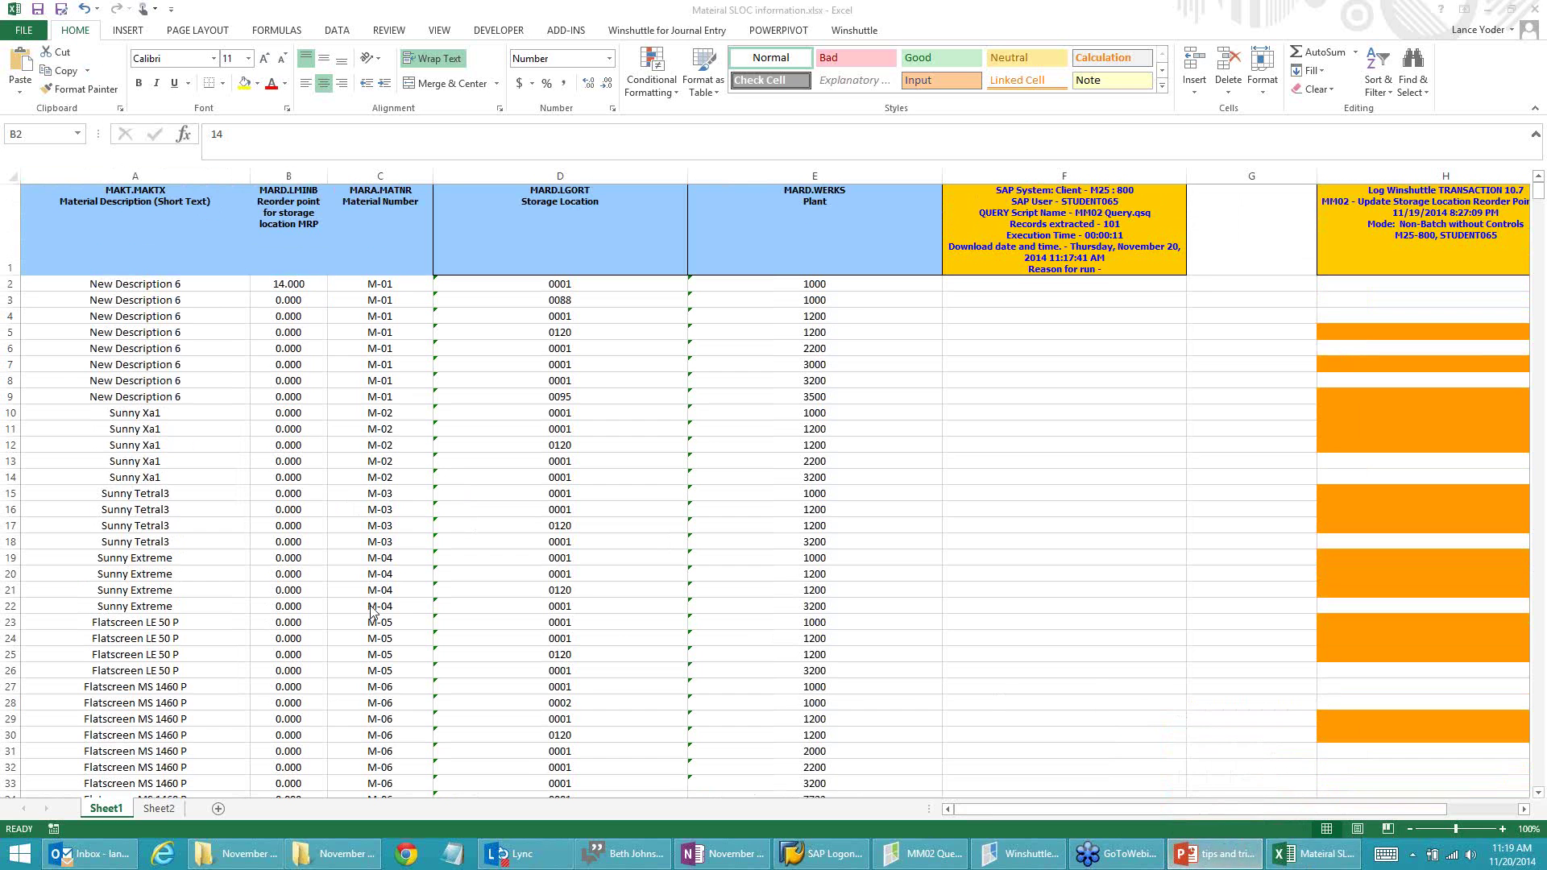
pyautogui.click(1191, 848)
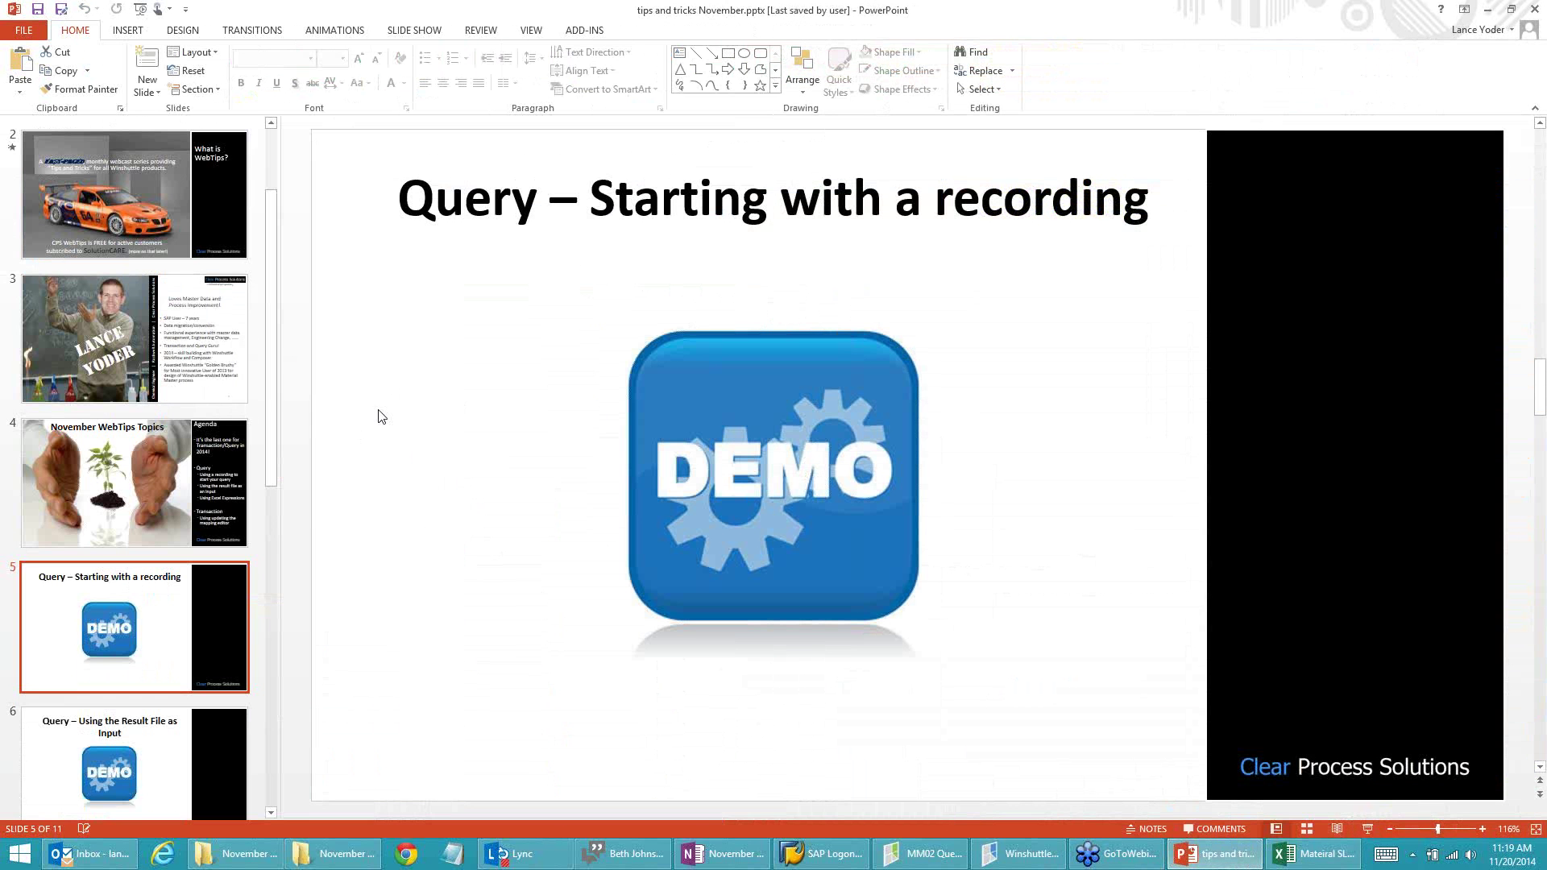
# Step: Step through slides 6 and 7 to 'Query – Using Excel Expressions', then return to MM02 Query
pyautogui.click(157, 754)
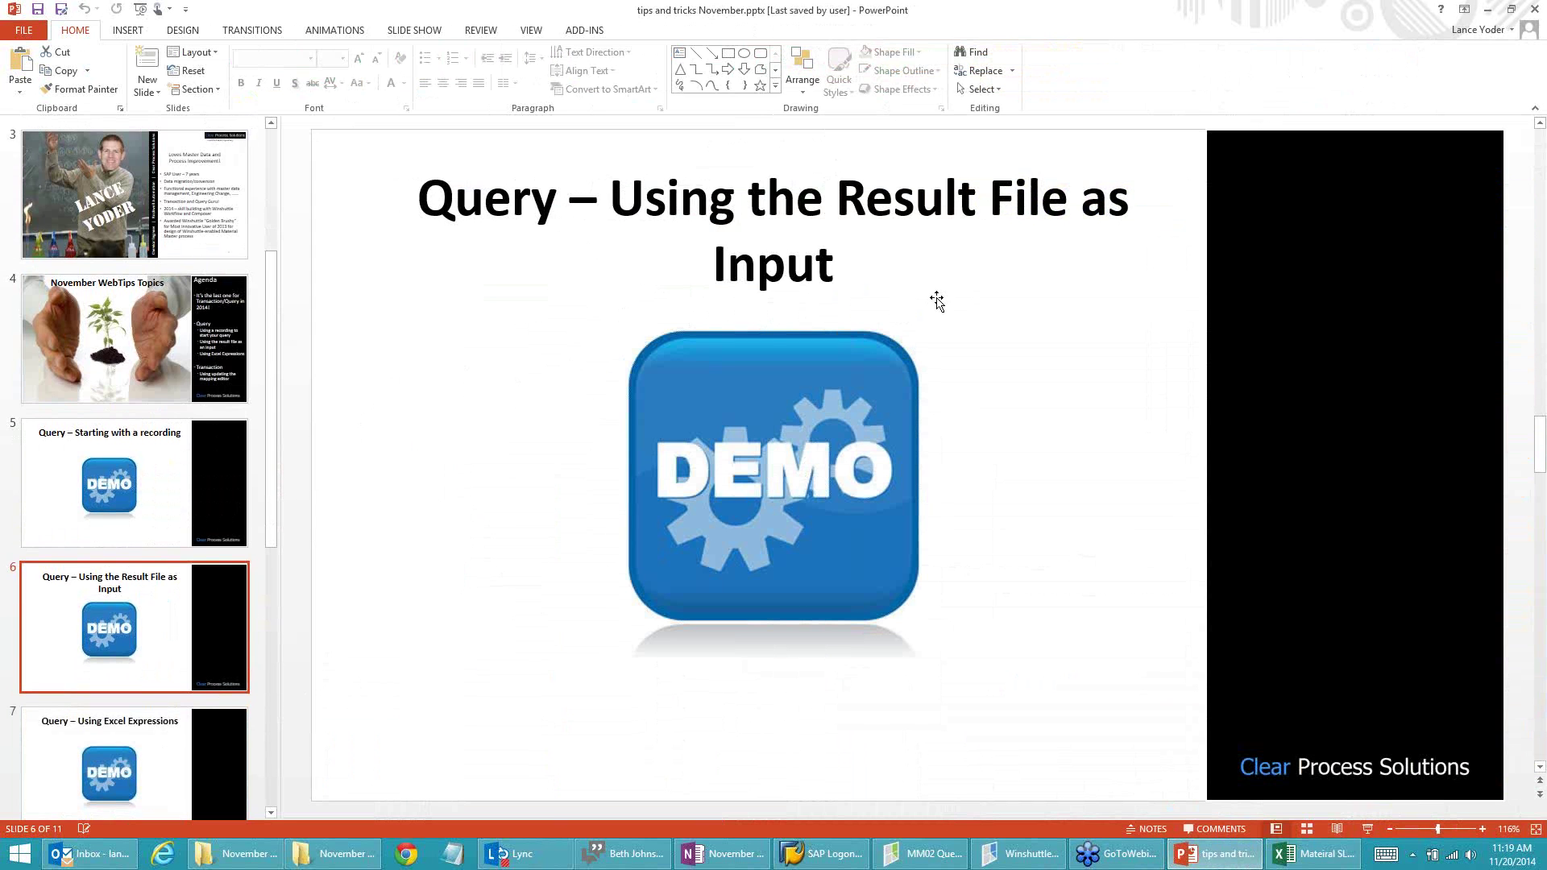
pyautogui.click(173, 781)
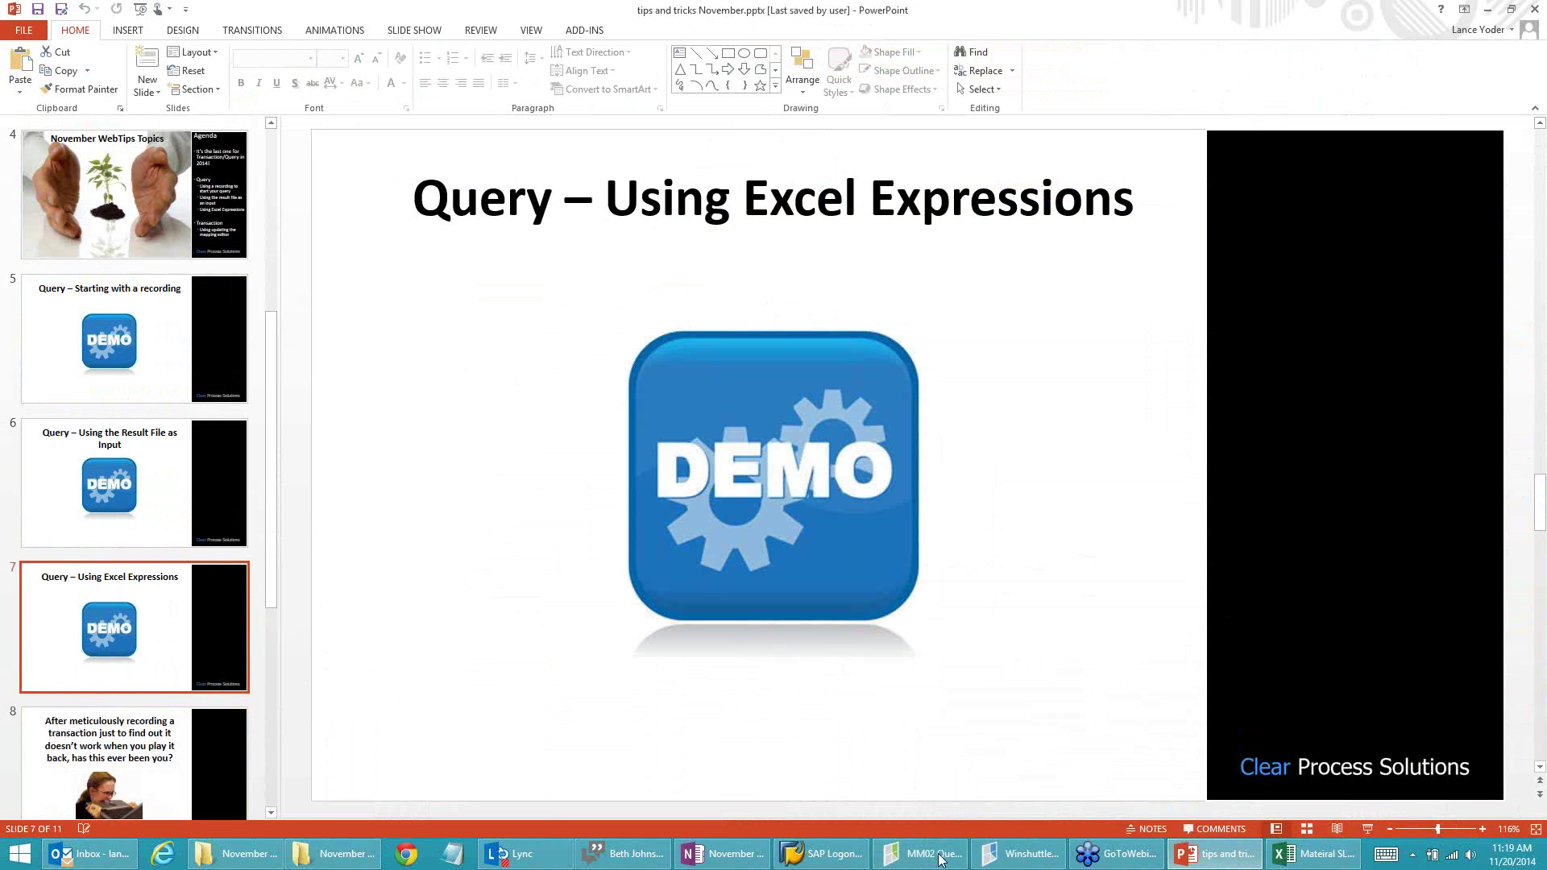
pyautogui.moveTo(953, 866)
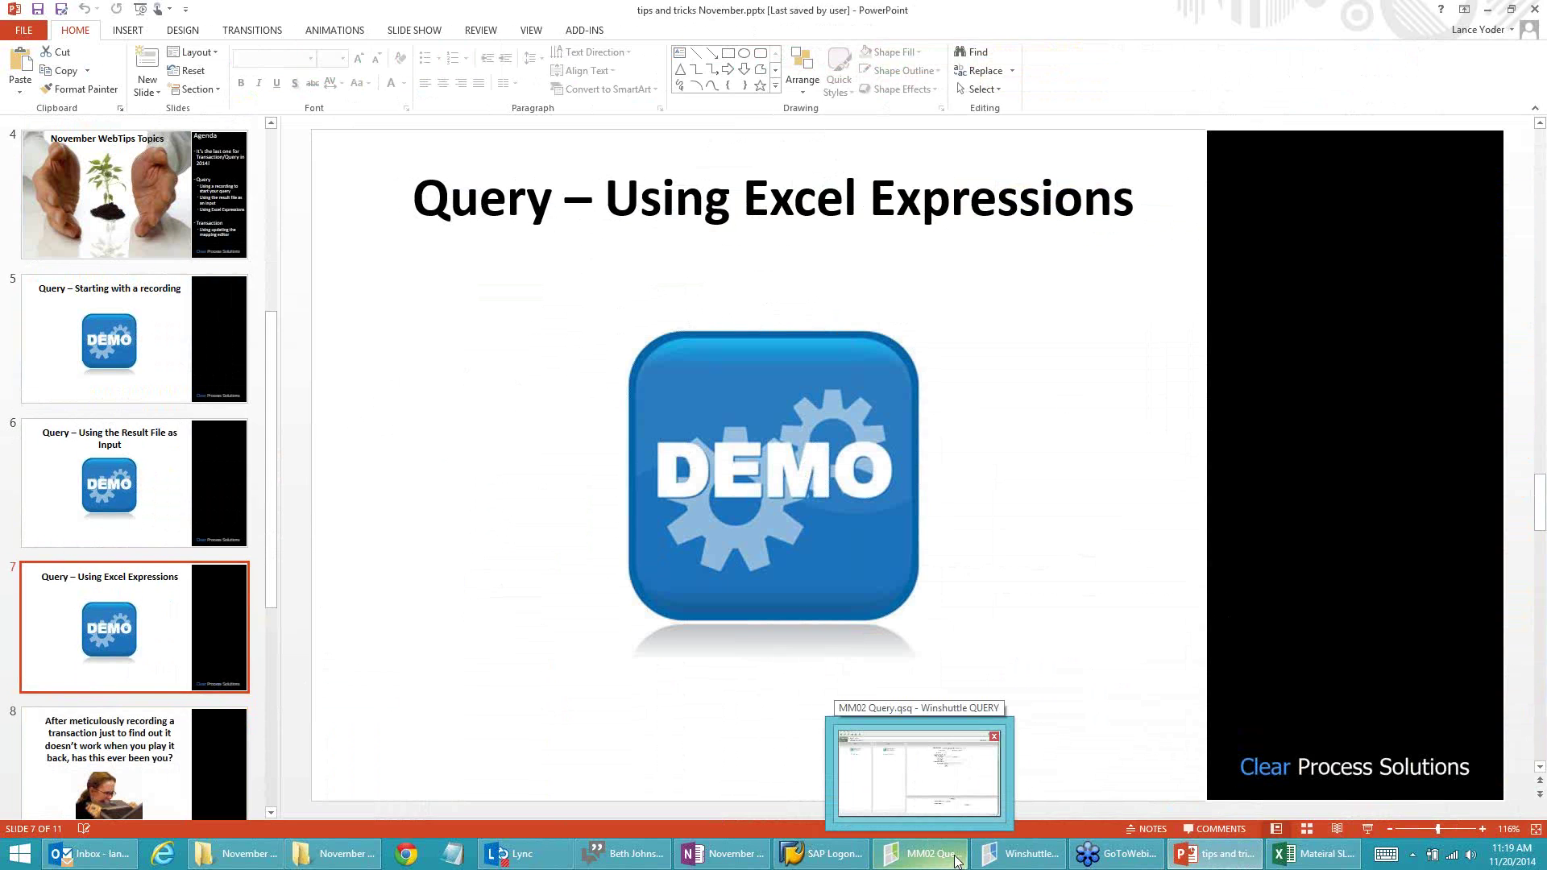
pyautogui.click(957, 859)
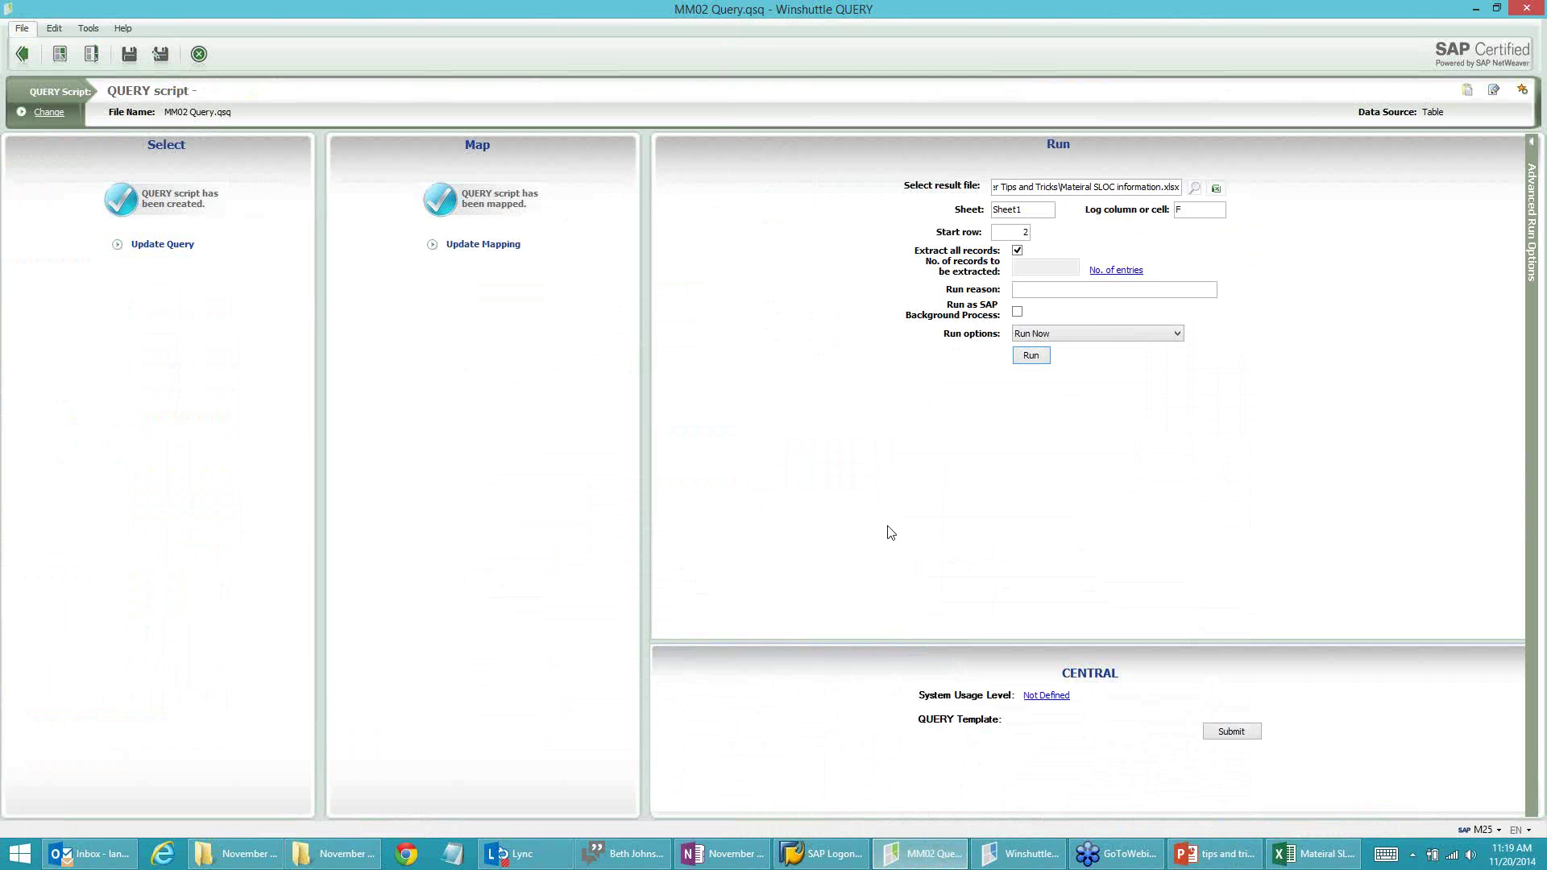
# Step: Open the MM02 Query field mapping and select the MAKTX row's Excel Expression cell
pyautogui.click(482, 247)
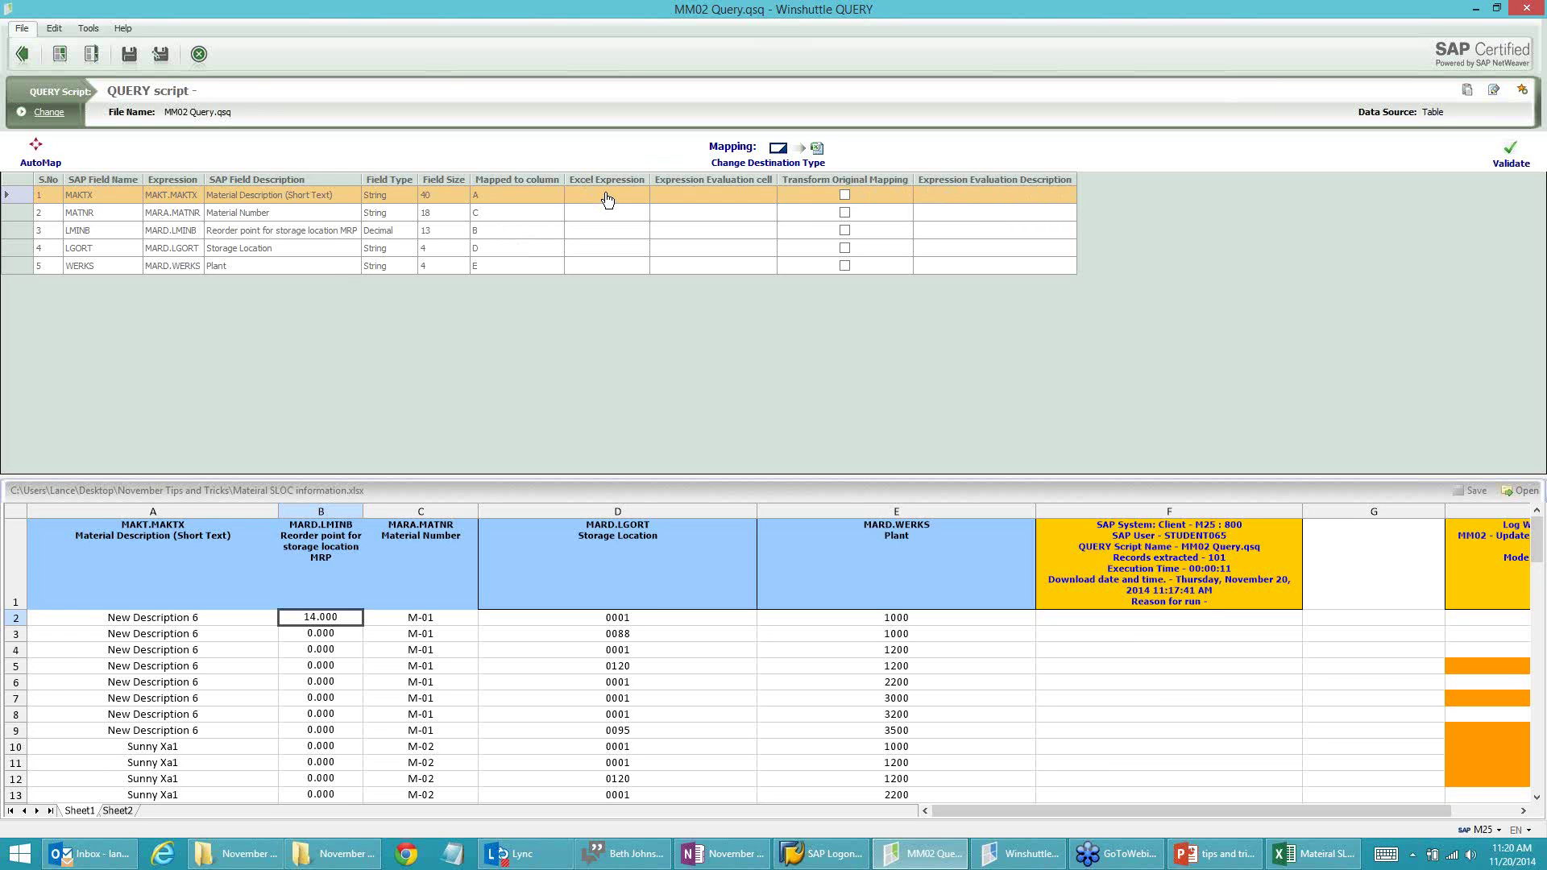
pyautogui.click(607, 194)
# Step: Add a 'Function' column header in cell G1 of the Mateiral SLOC information workbook
pyautogui.click(1305, 854)
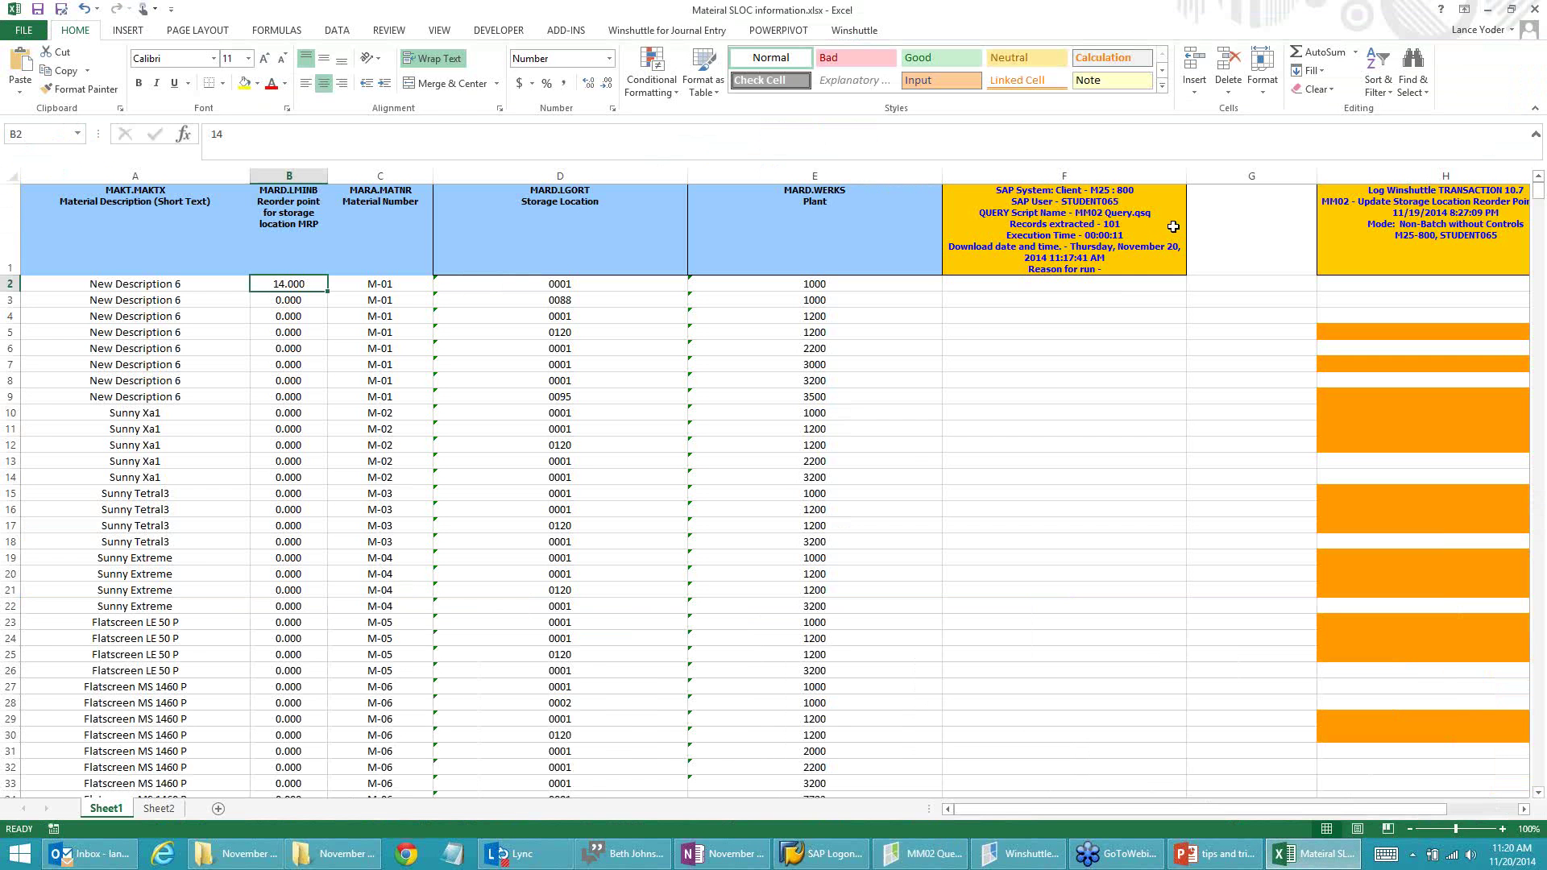
pyautogui.click(1248, 212)
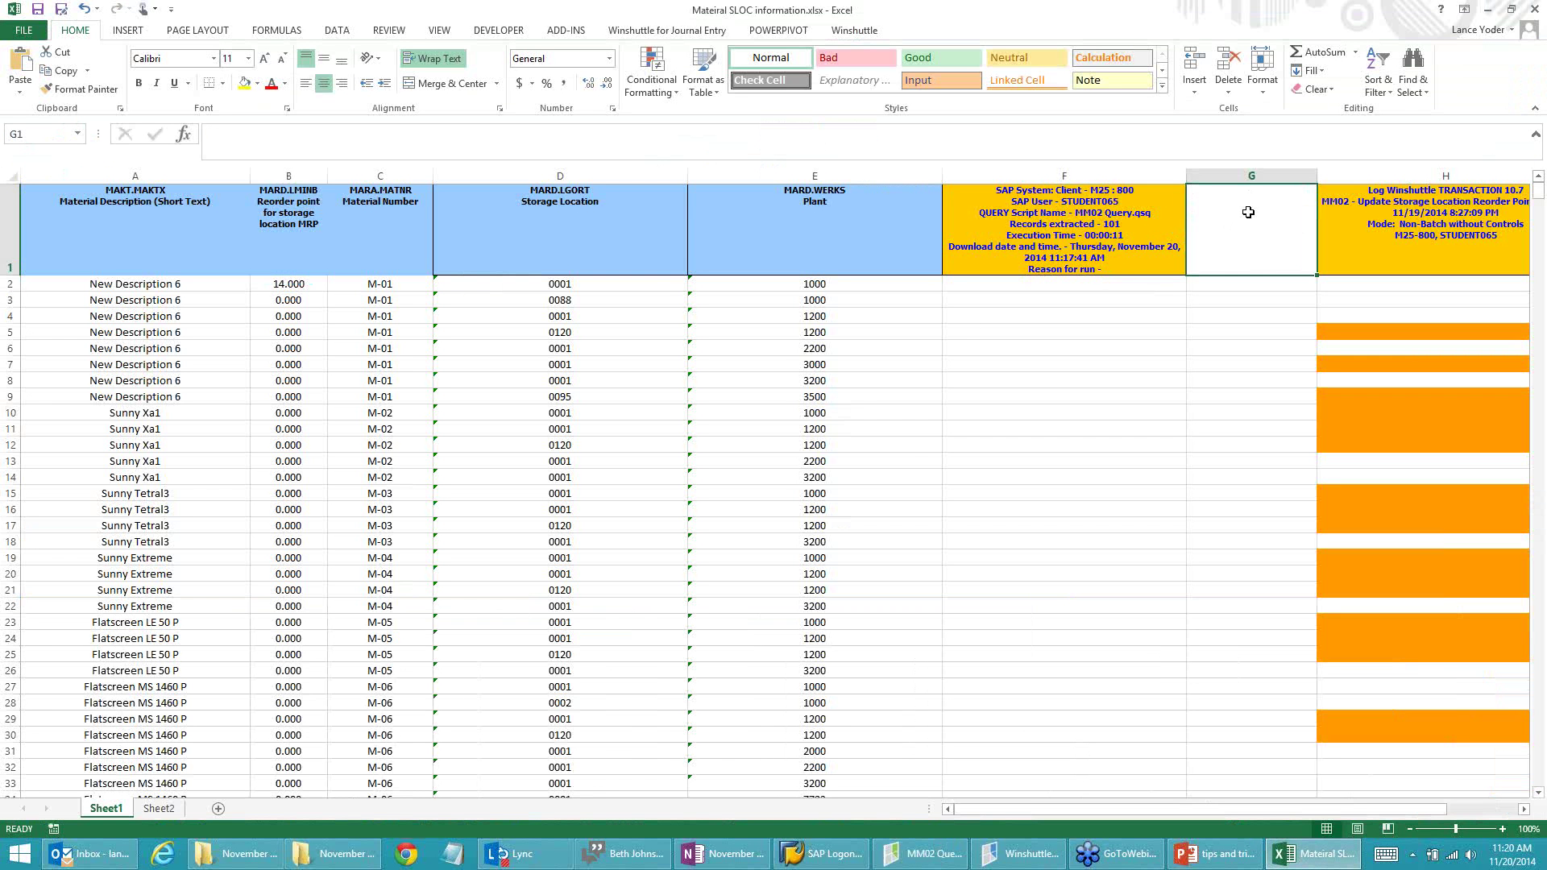
pyautogui.write('Fund')
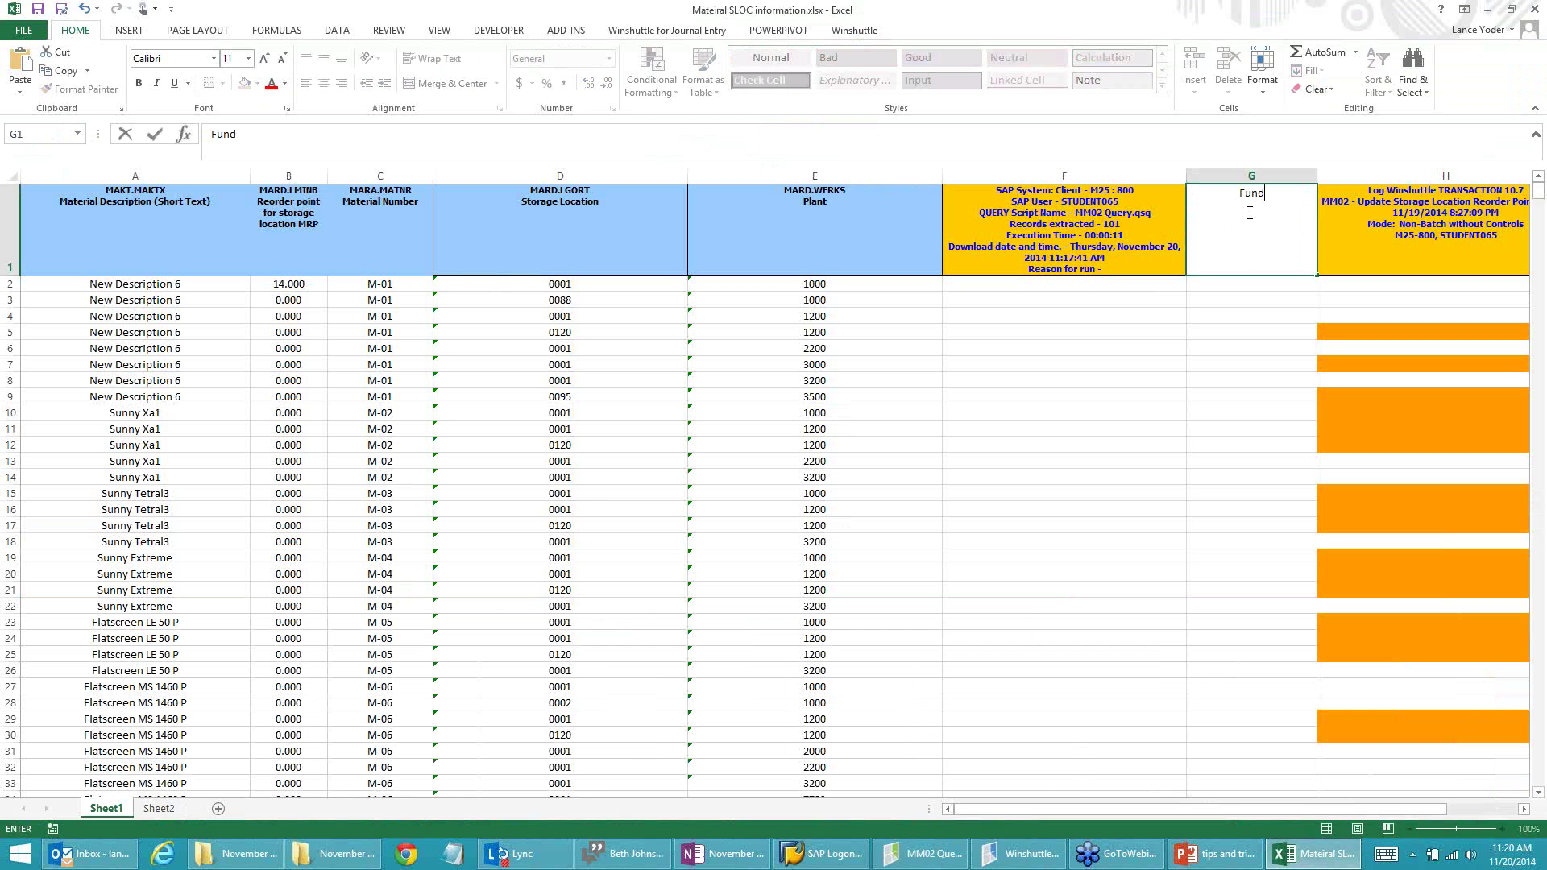
pyautogui.press('BackSpace')
pyautogui.write('ction')
pyautogui.press('Return')
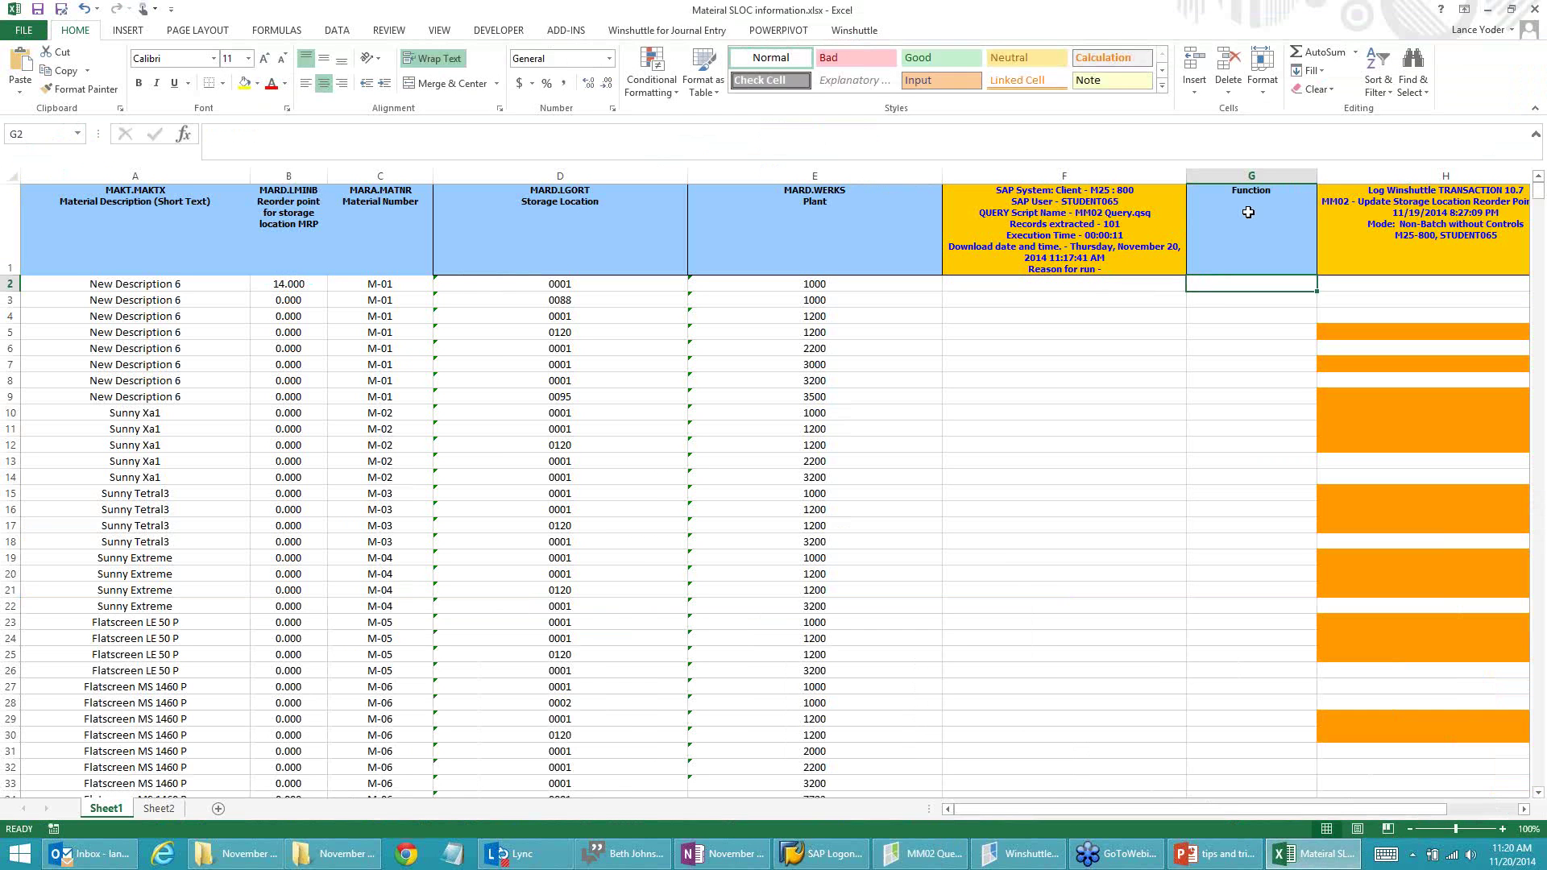
# Step: Enter the formula =B2*2+5 in G2, which returns 33
pyautogui.write('=')
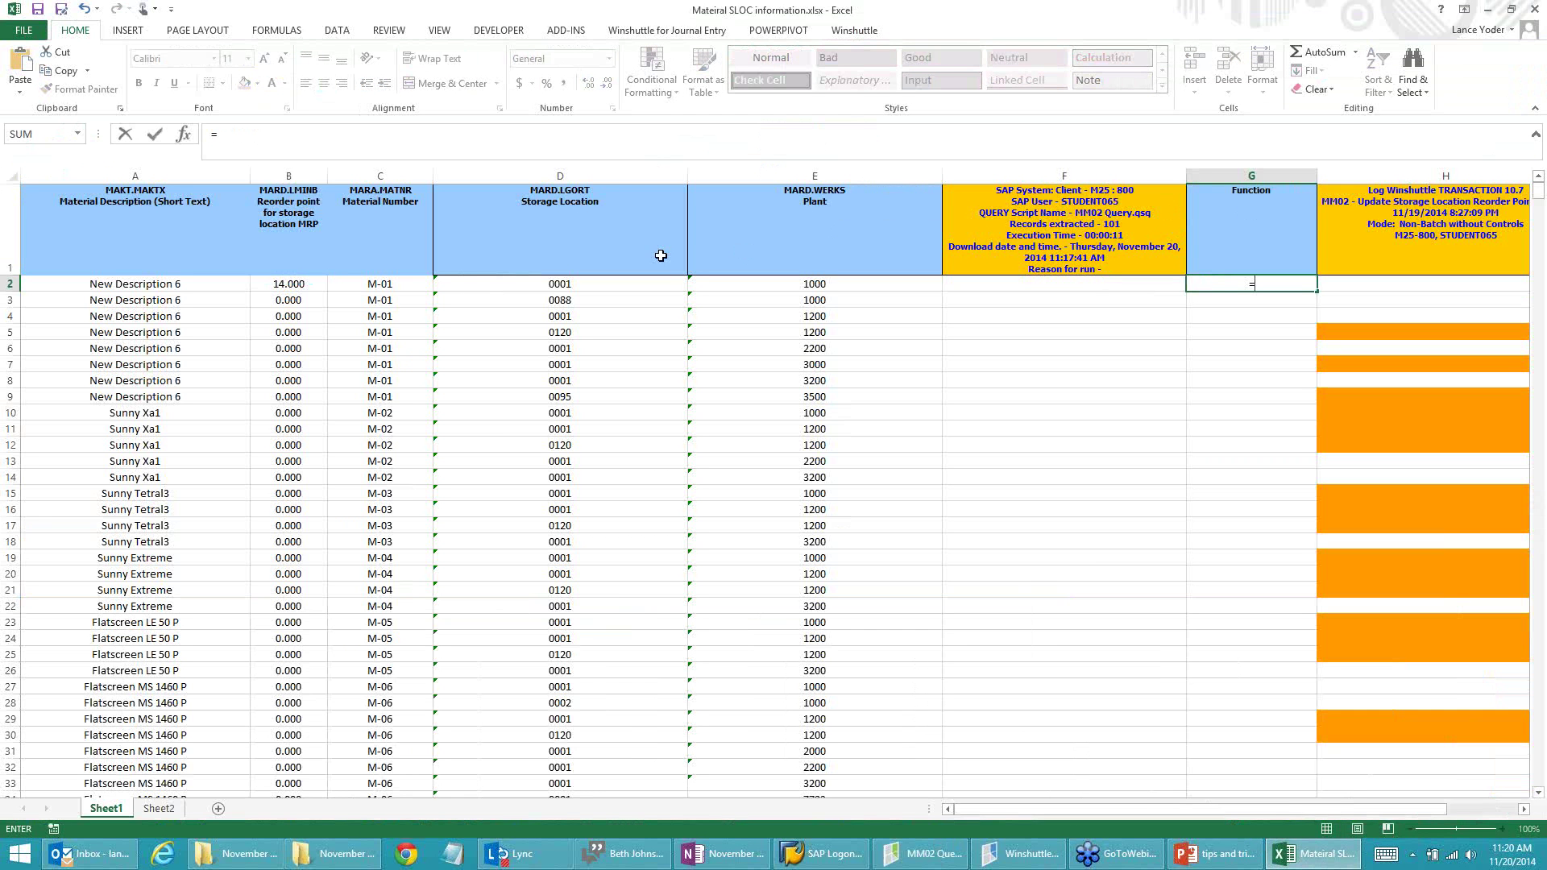
pyautogui.click(273, 283)
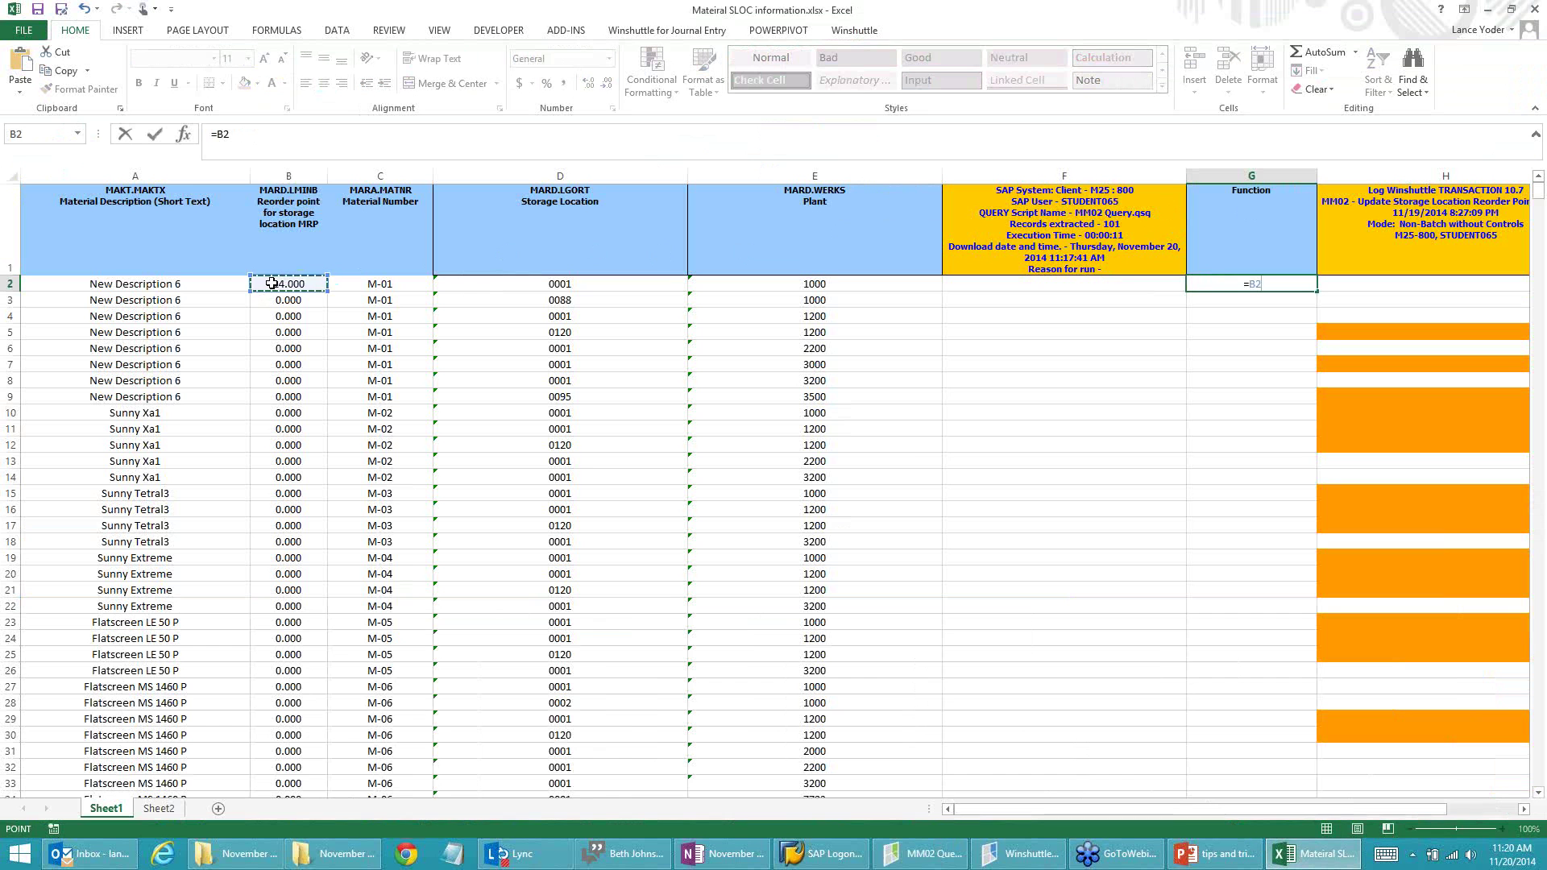
pyautogui.write('*2+5')
pyautogui.press('Return')
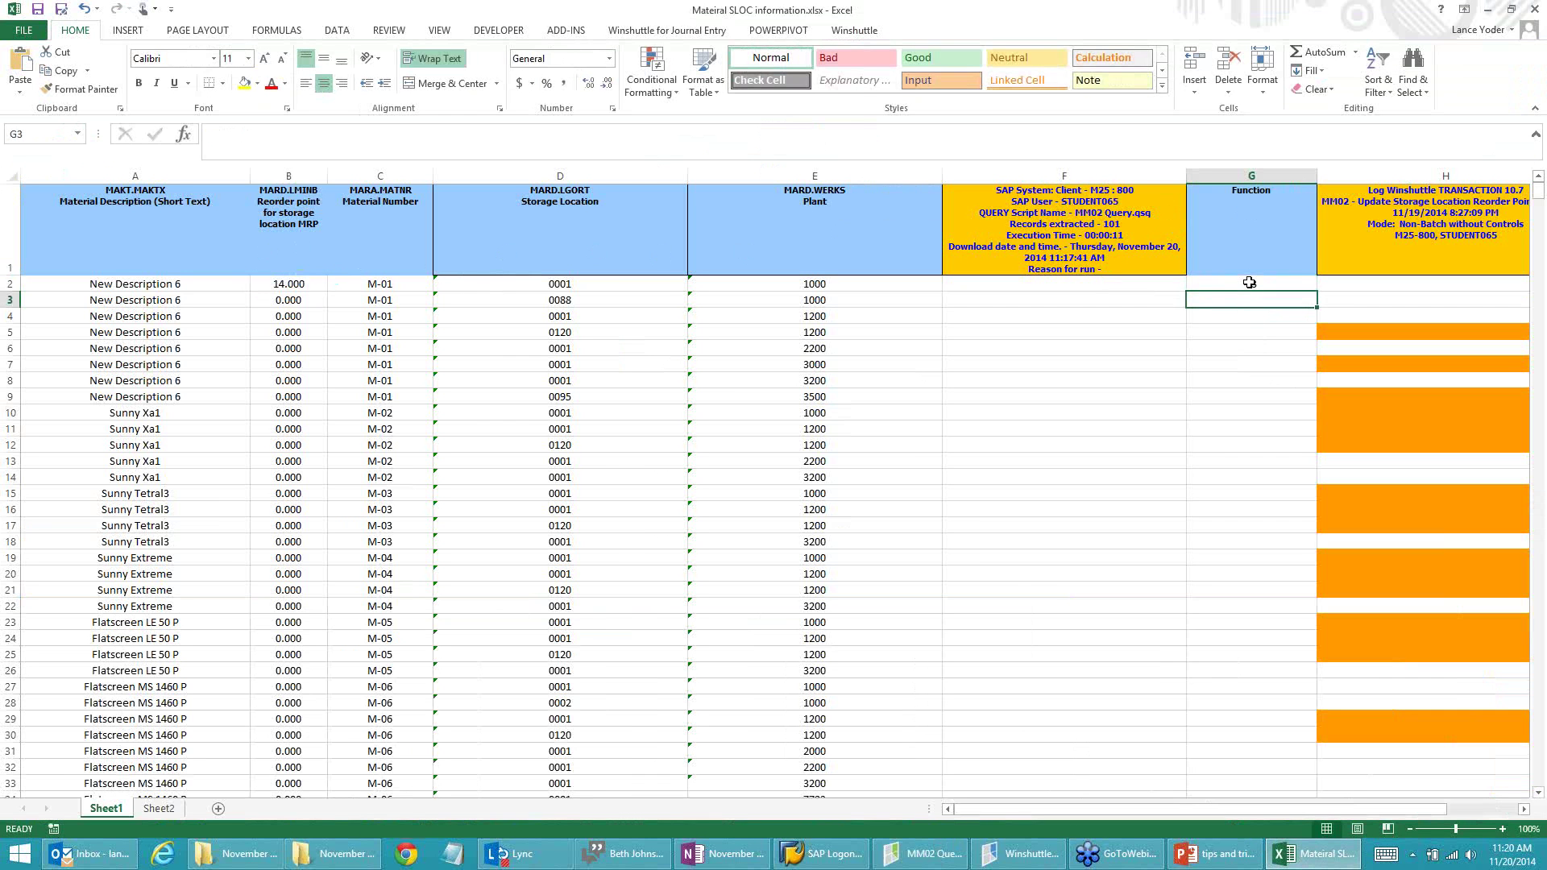
# Step: Copy G2's formula text from the formula bar and return to Winshuttle QUERY
pyautogui.click(1248, 282)
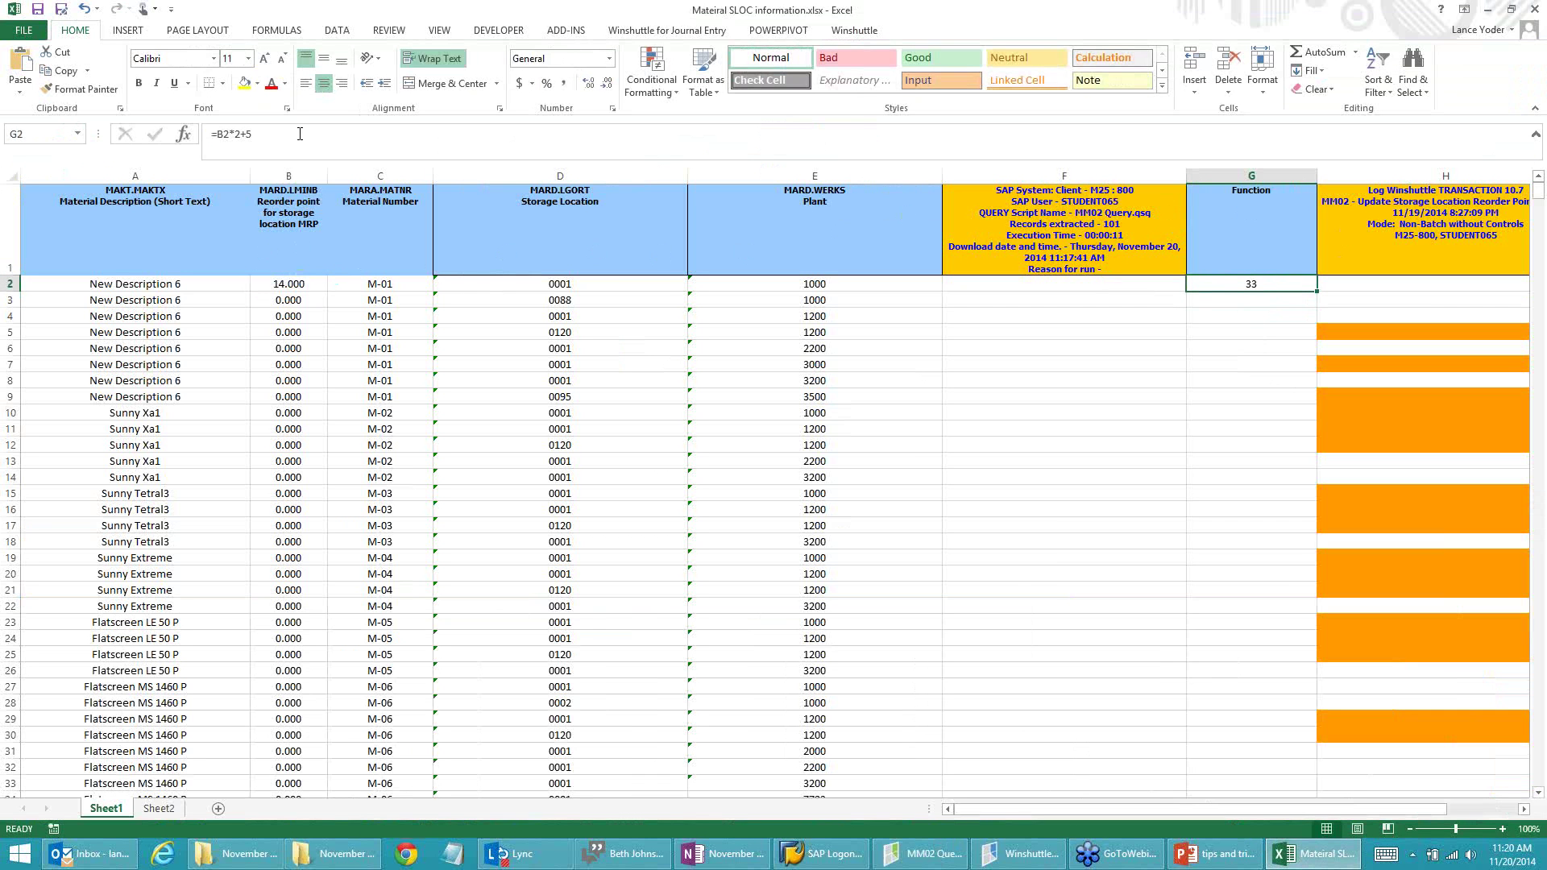
pyautogui.moveTo(300, 133); pyautogui.dragTo(207, 130)
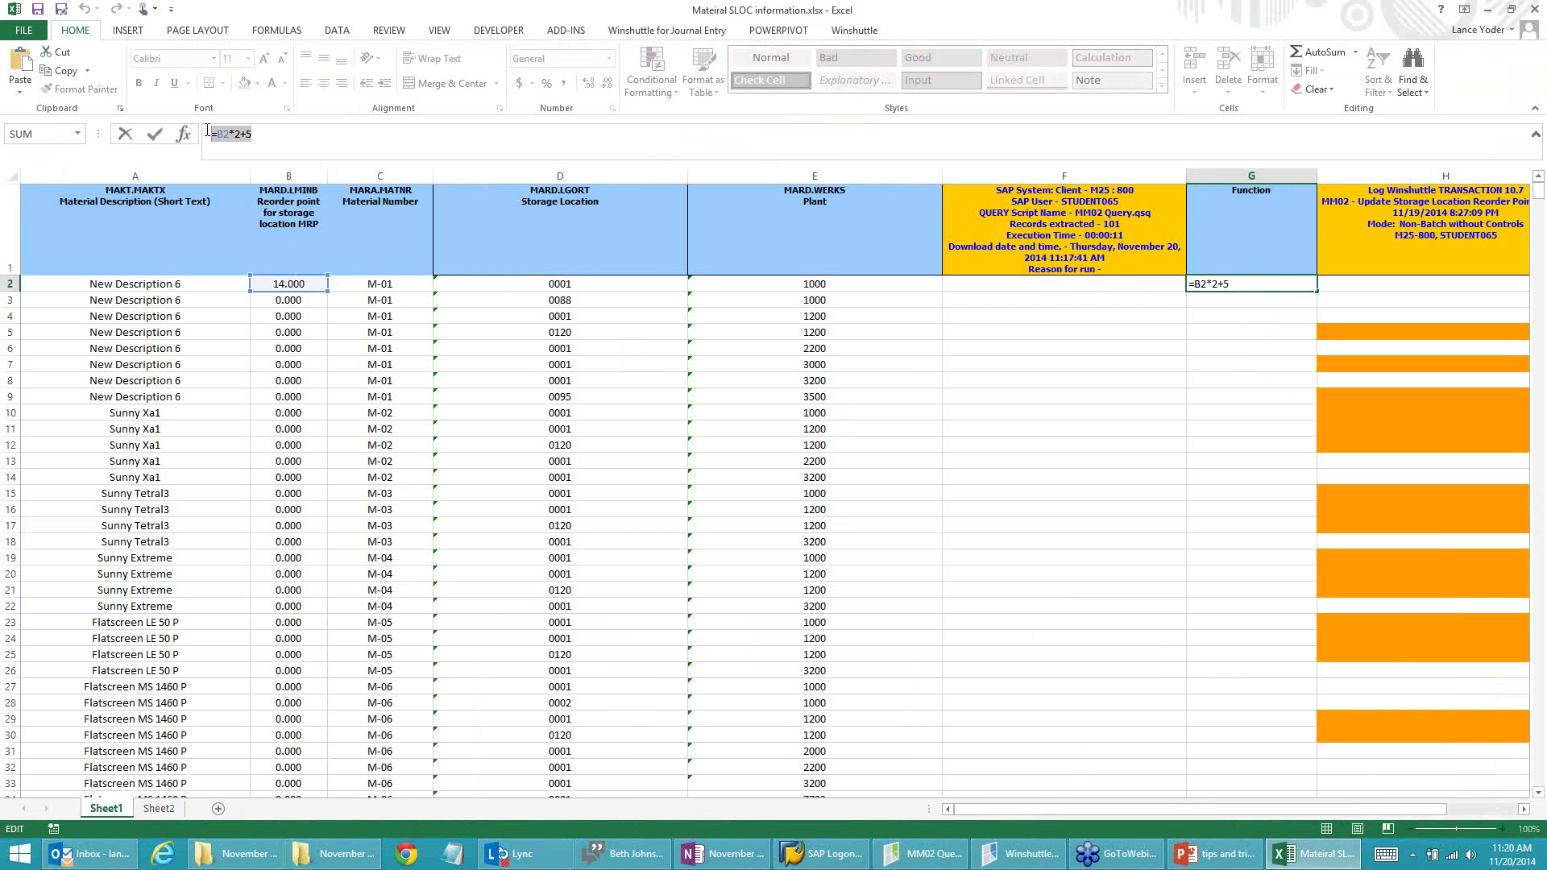
pyautogui.press('Escape')
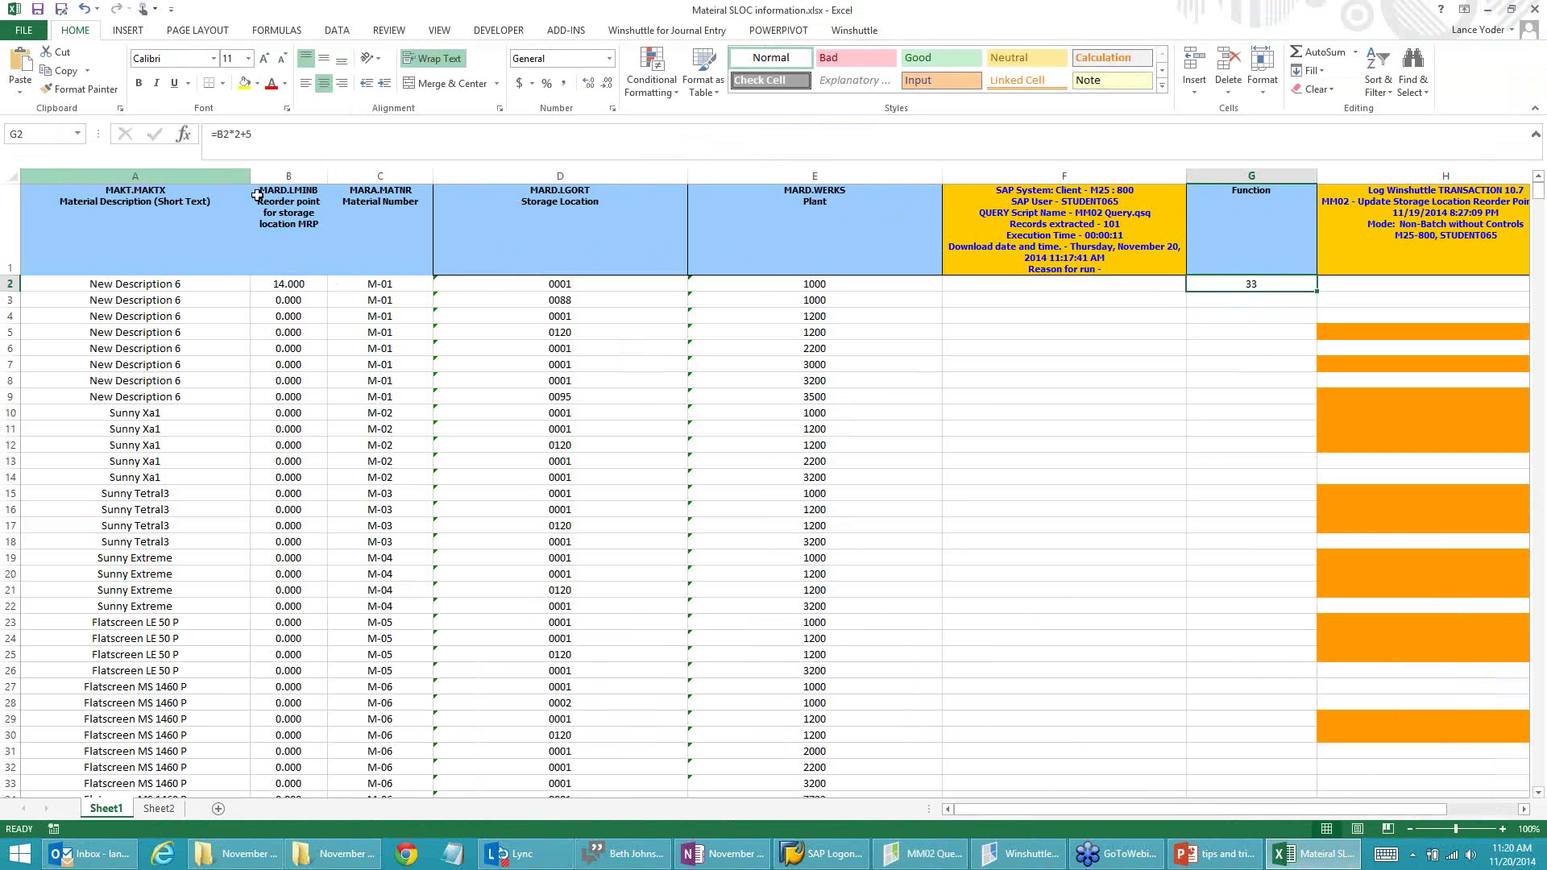
pyautogui.hotkey('alt', 'Tab')
# Step: Paste =B2*2+5 as the MAKTX field's Excel Expression
pyautogui.click(605, 195)
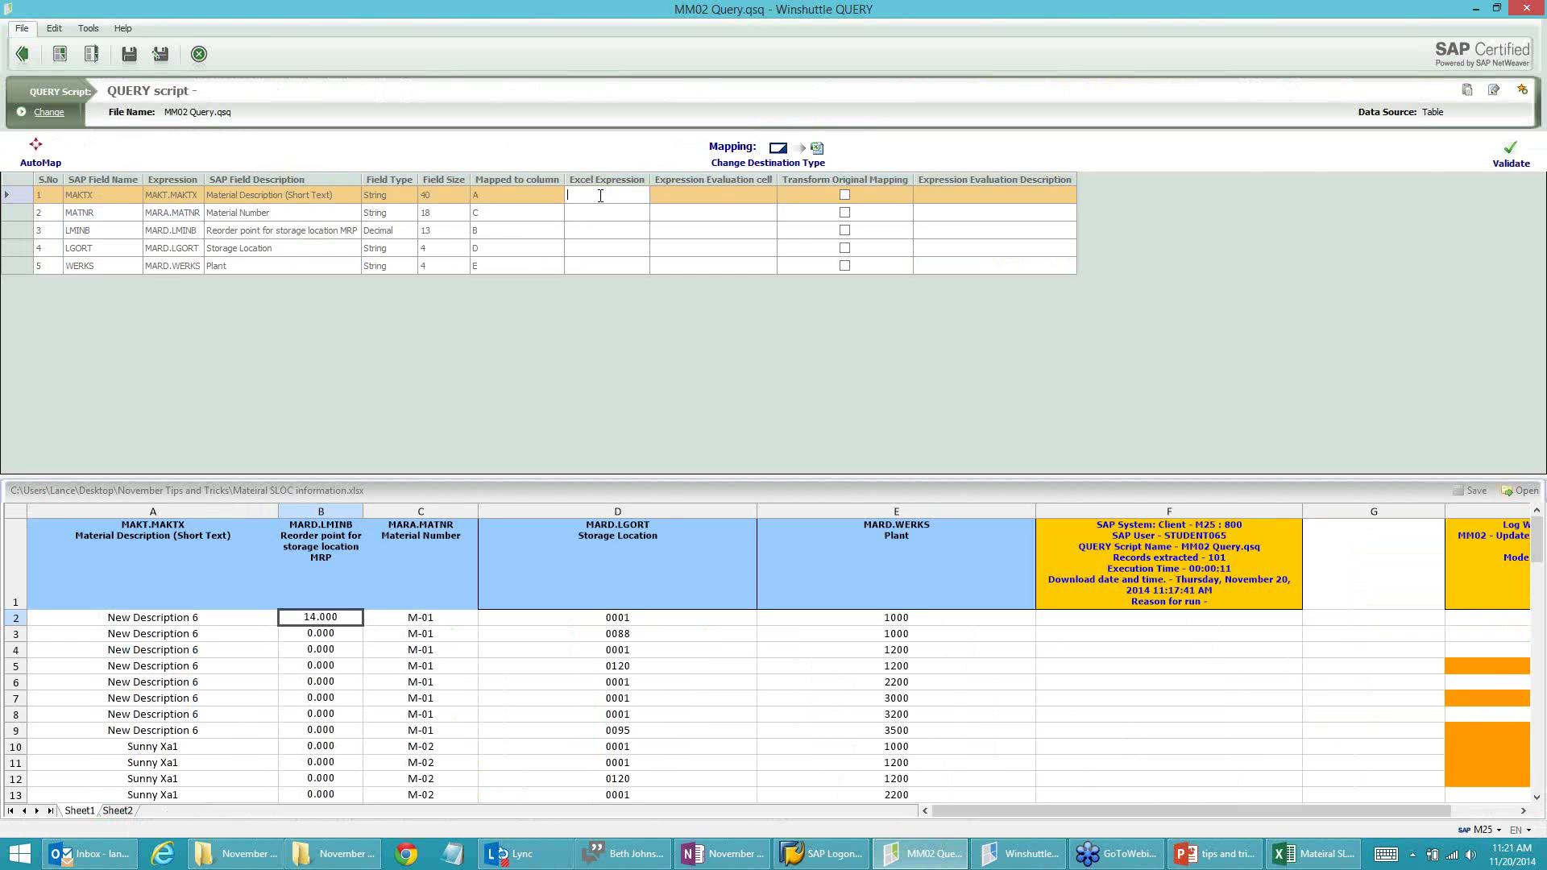
pyautogui.hotkey('ctrl', 'v')
pyautogui.press('Tab')
# Step: In the workbook, fill G2's formula down column G to row 18
pyautogui.hotkey('alt', 'Tab')
pyautogui.click(1231, 333)
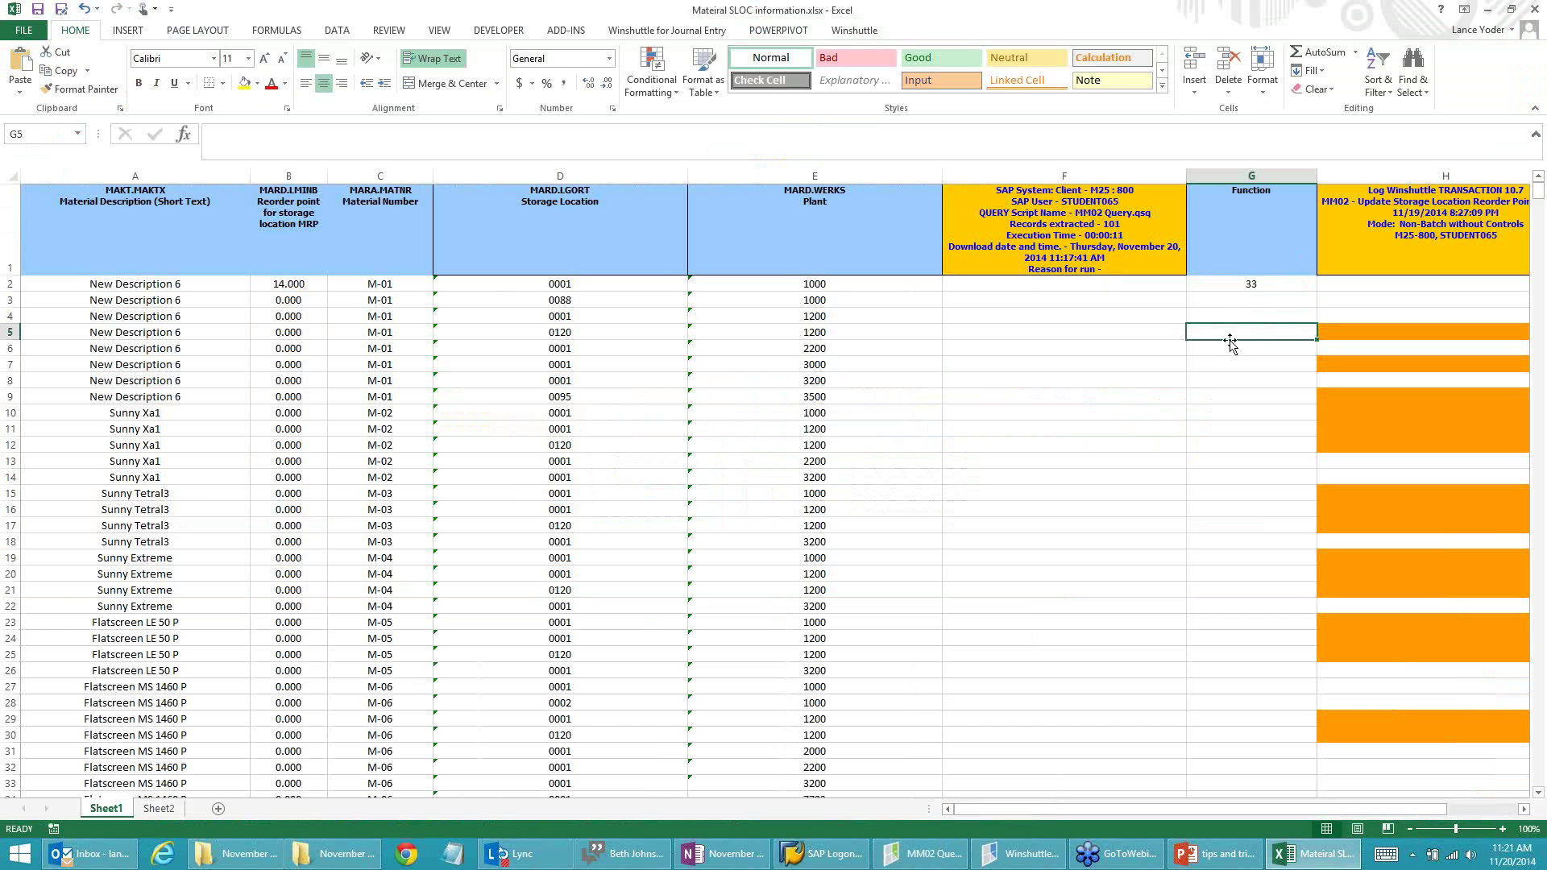
pyautogui.click(1229, 348)
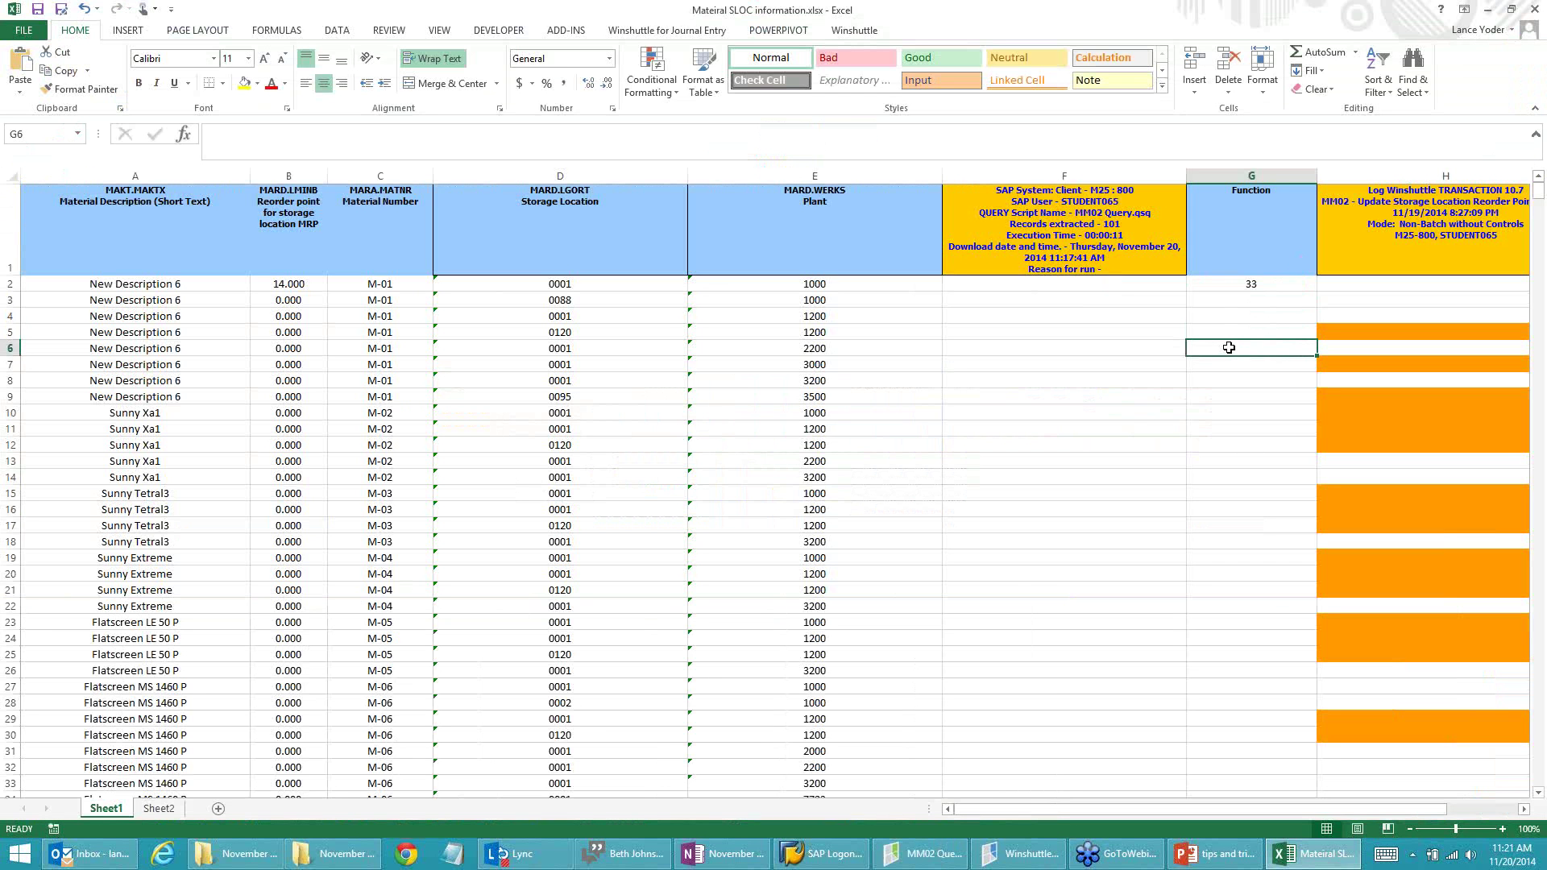
pyautogui.click(1223, 287)
pyautogui.moveTo(1223, 304)
pyautogui.mouseDown()
pyautogui.moveTo(1222, 336)
pyautogui.moveTo(1231, 288)
pyautogui.mouseUp()
pyautogui.click(1215, 344)
pyautogui.doubleClick(1217, 339)
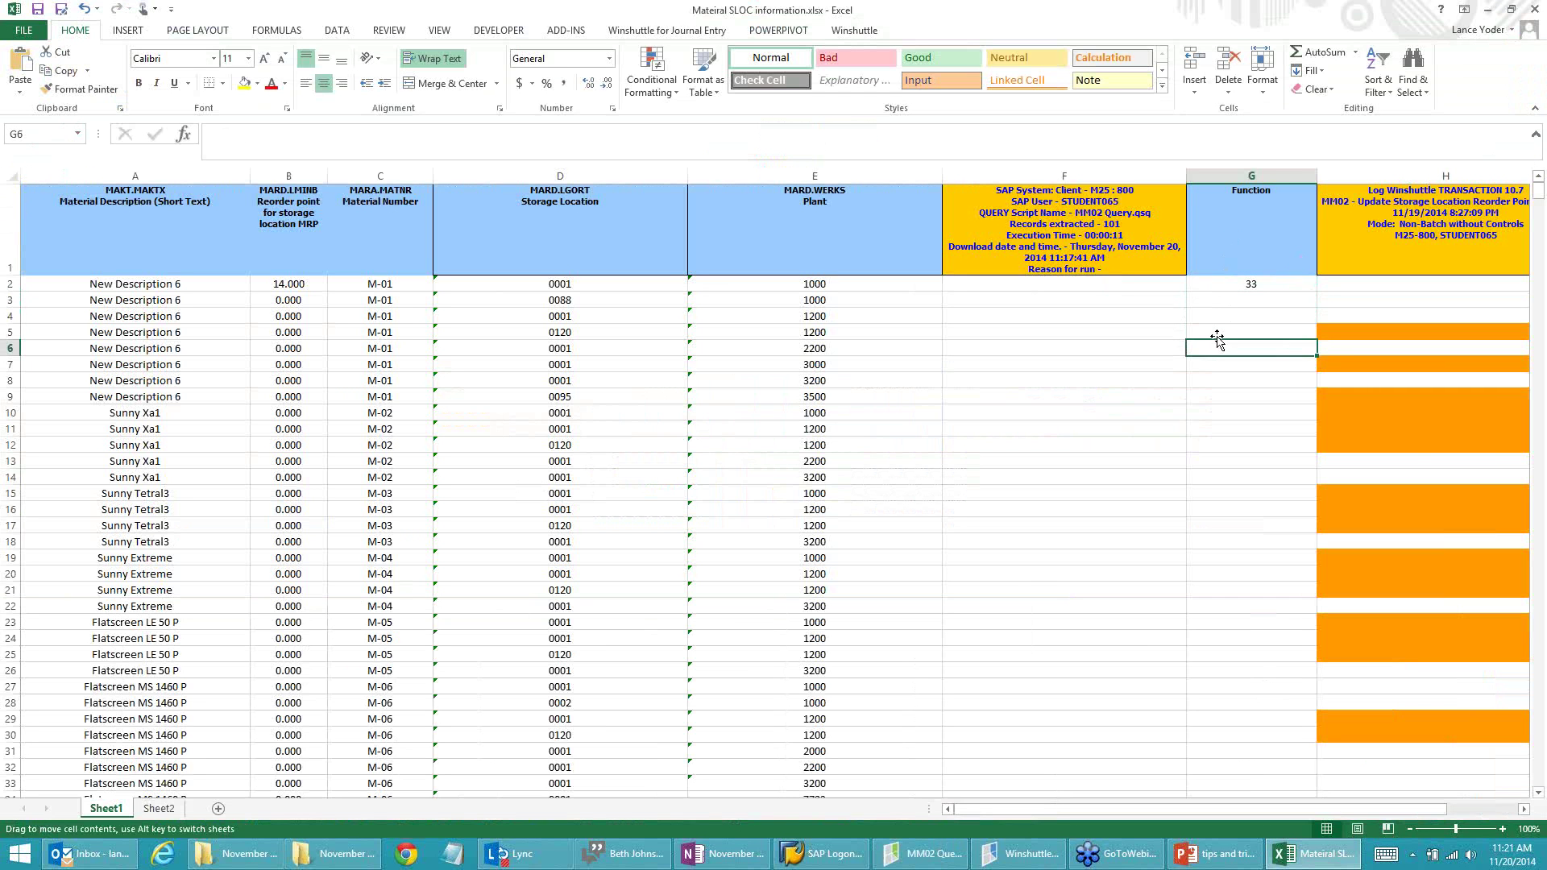
pyautogui.click(1246, 285)
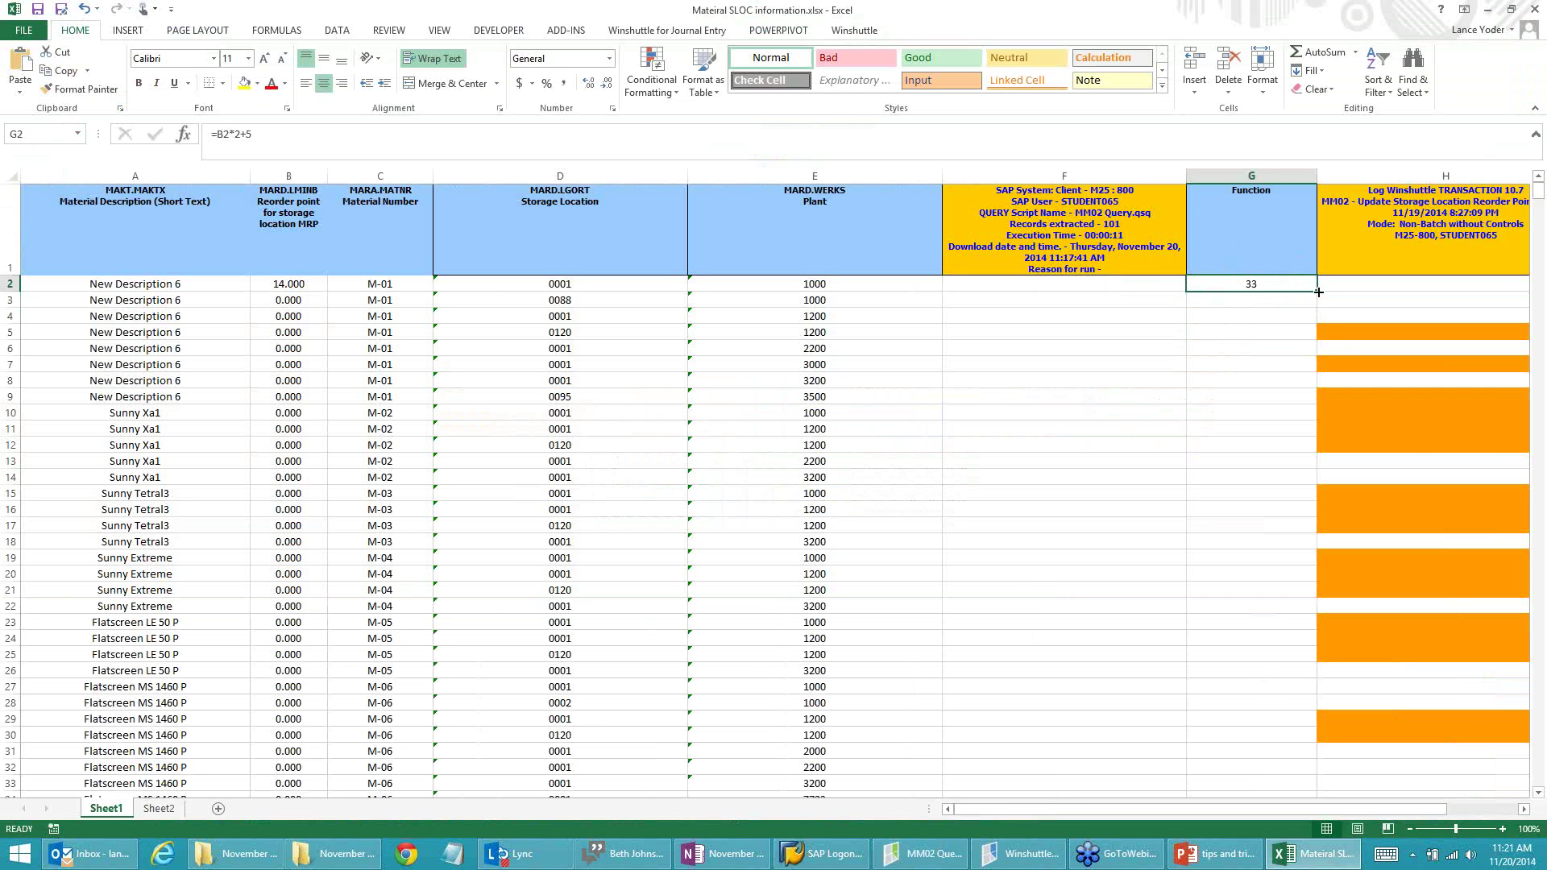
pyautogui.moveTo(1318, 291); pyautogui.dragTo(1286, 555)
# Step: Check the copied formulas, clear G3:G18 leaving only G2, and return to Winshuttle QUERY
pyautogui.click(1247, 301)
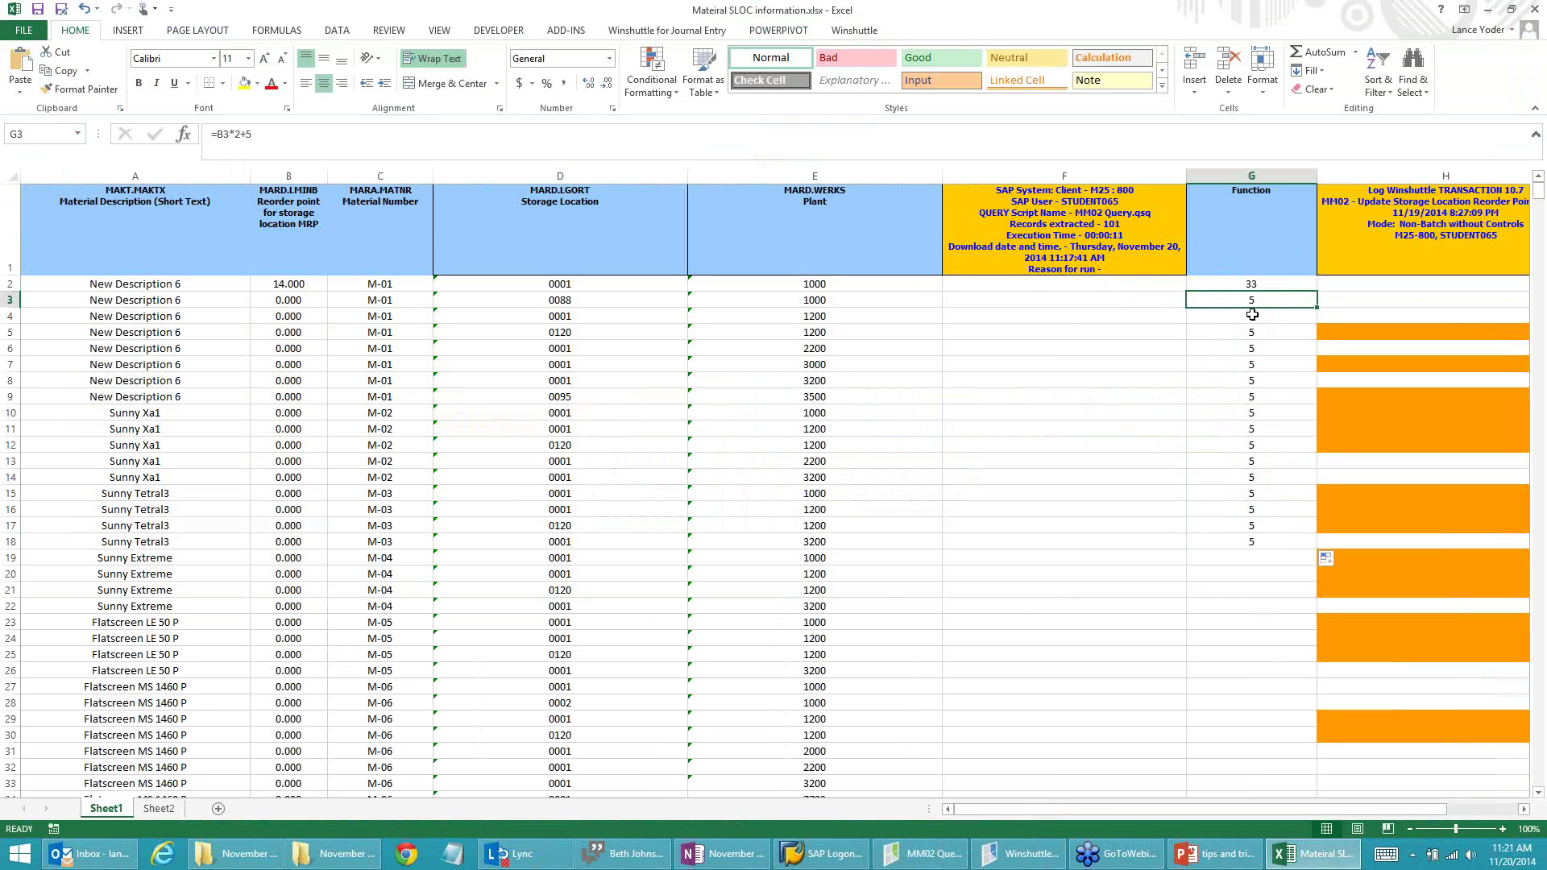
pyautogui.click(1251, 315)
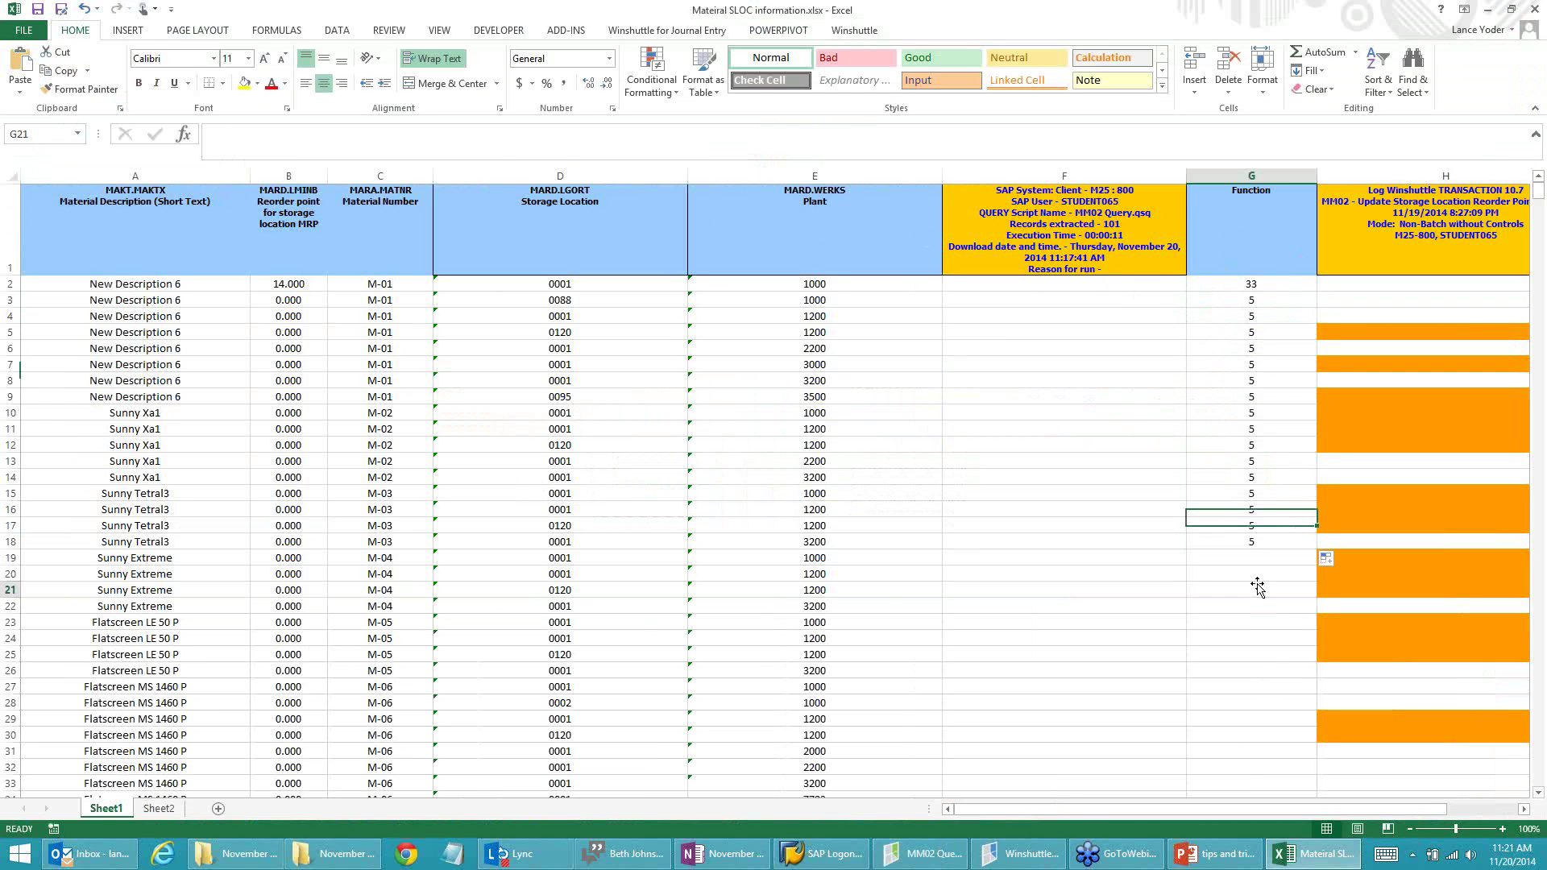
pyautogui.moveTo(1251, 541); pyautogui.dragTo(1244, 307)
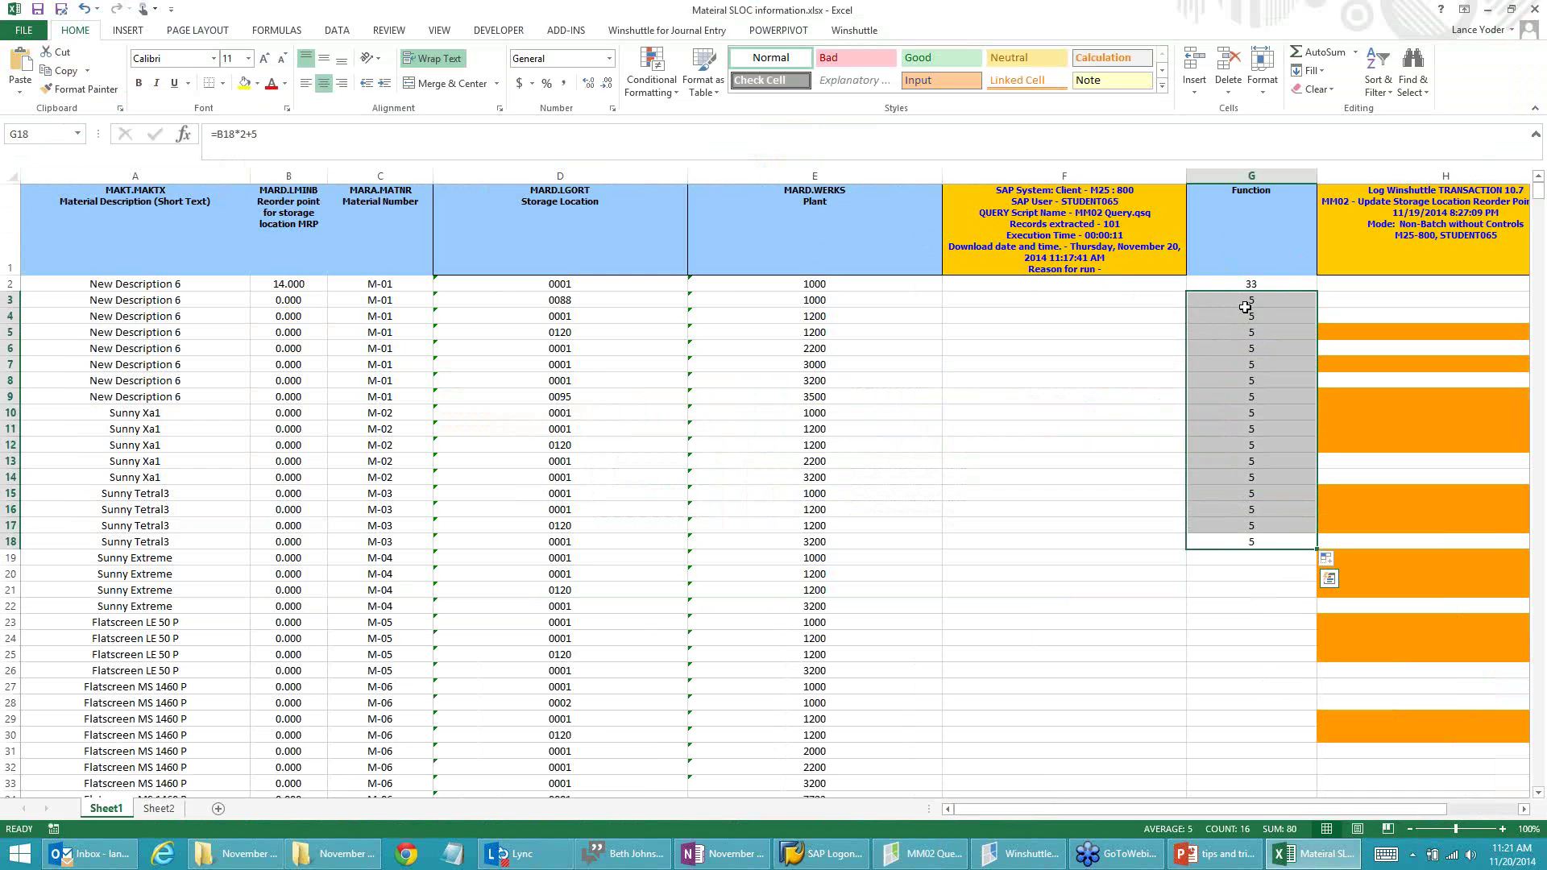
pyautogui.press('Delete')
pyautogui.click(1244, 286)
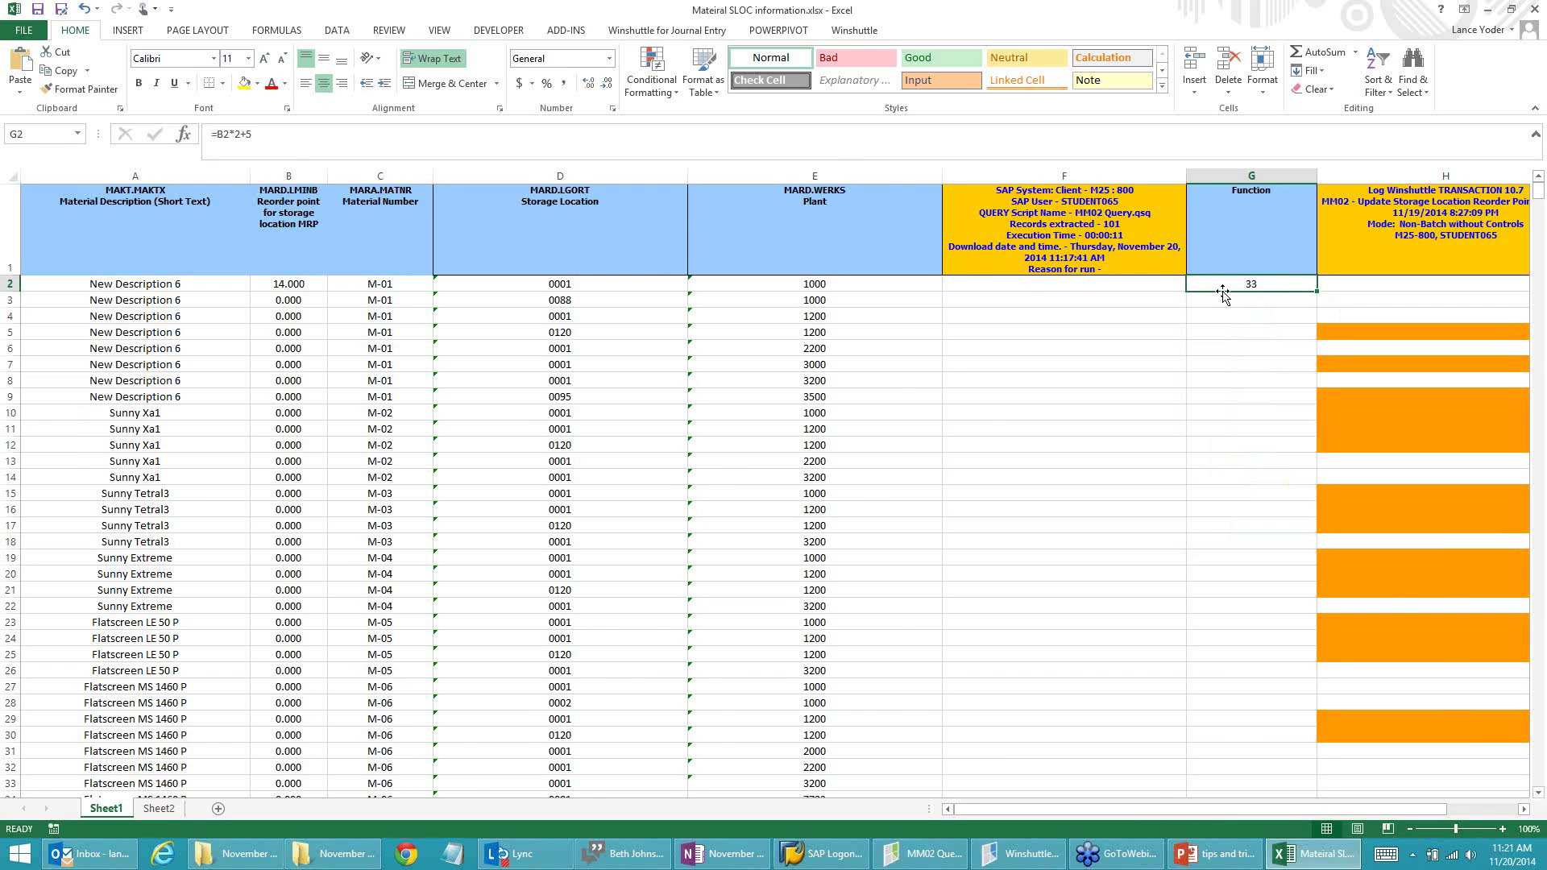
pyautogui.hotkey('alt', 'Tab')
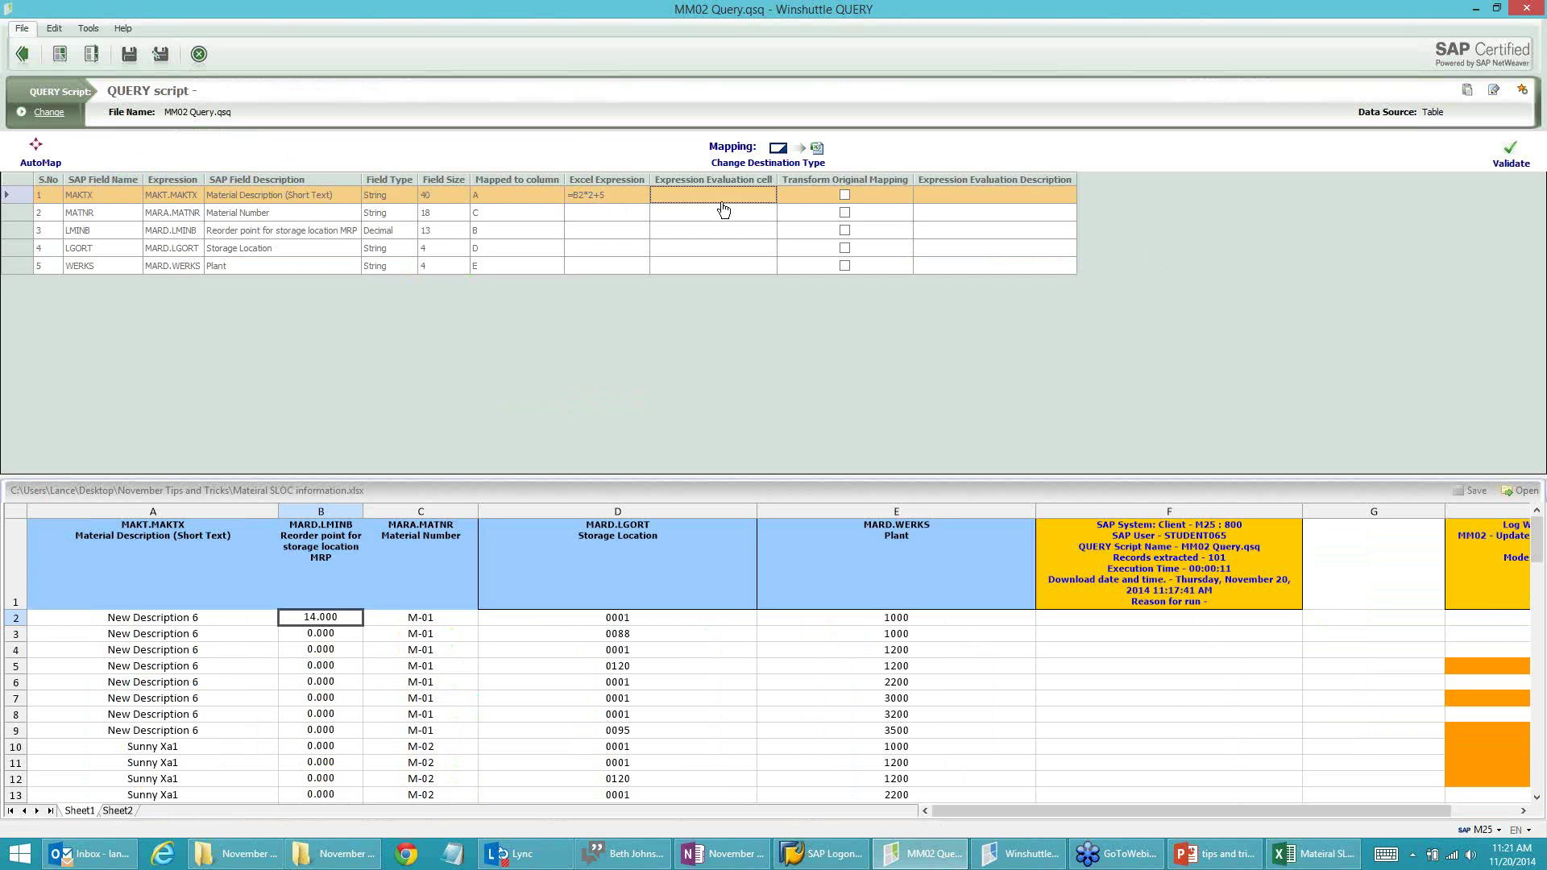
# Step: Give MAKTX's expression evaluation cell F2 and description New_Reorder_Point, then save the script
pyautogui.click(705, 197)
pyautogui.press('Tab')
pyautogui.click(959, 201)
pyautogui.write('Reorder_Point')
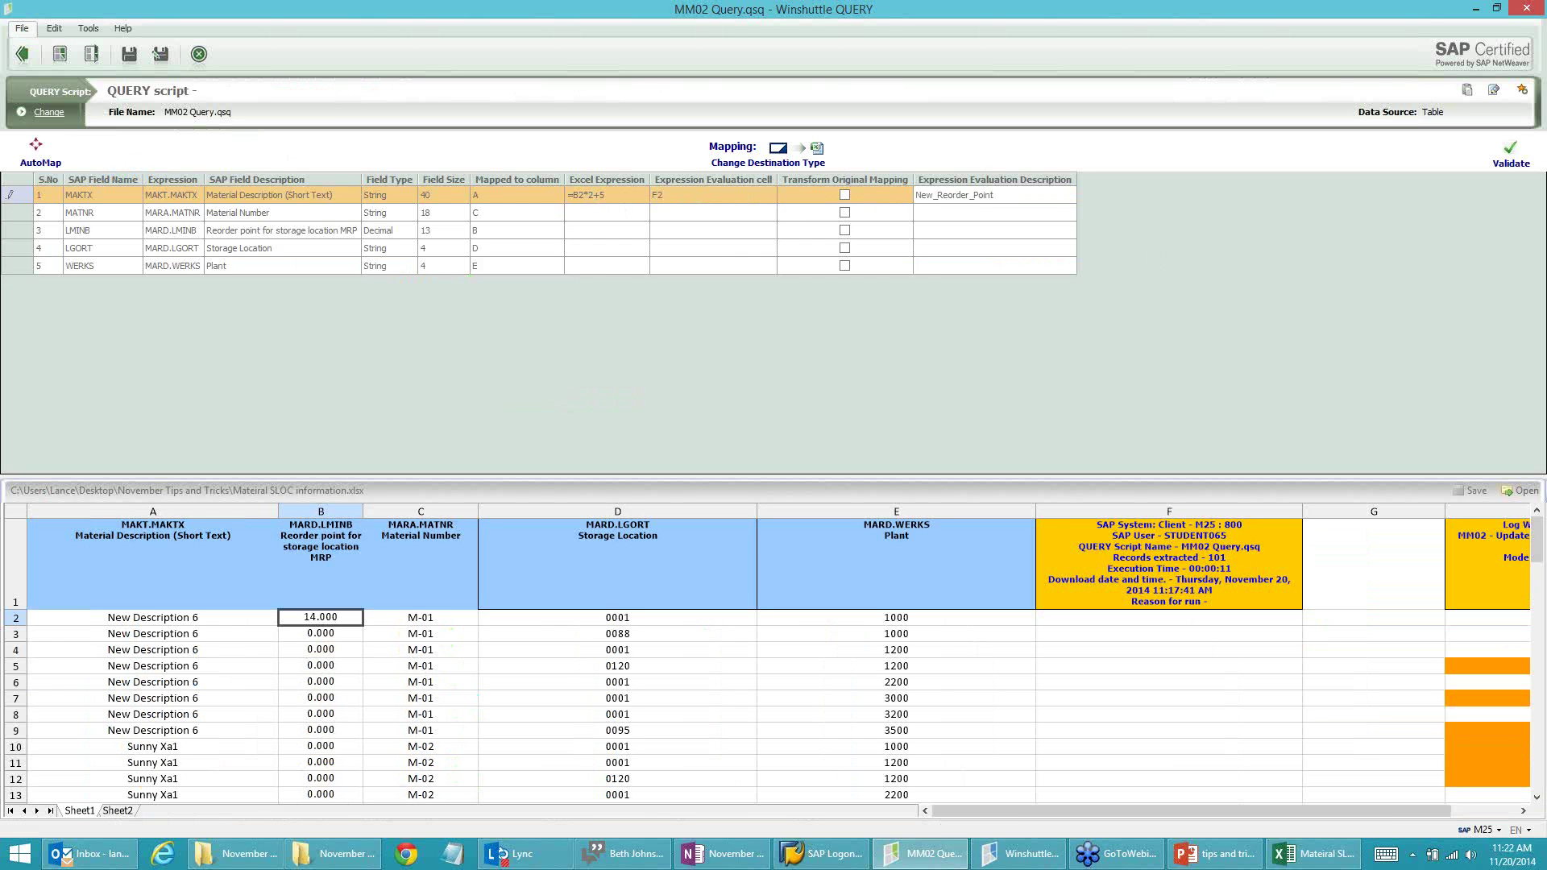
pyautogui.click(1016, 213)
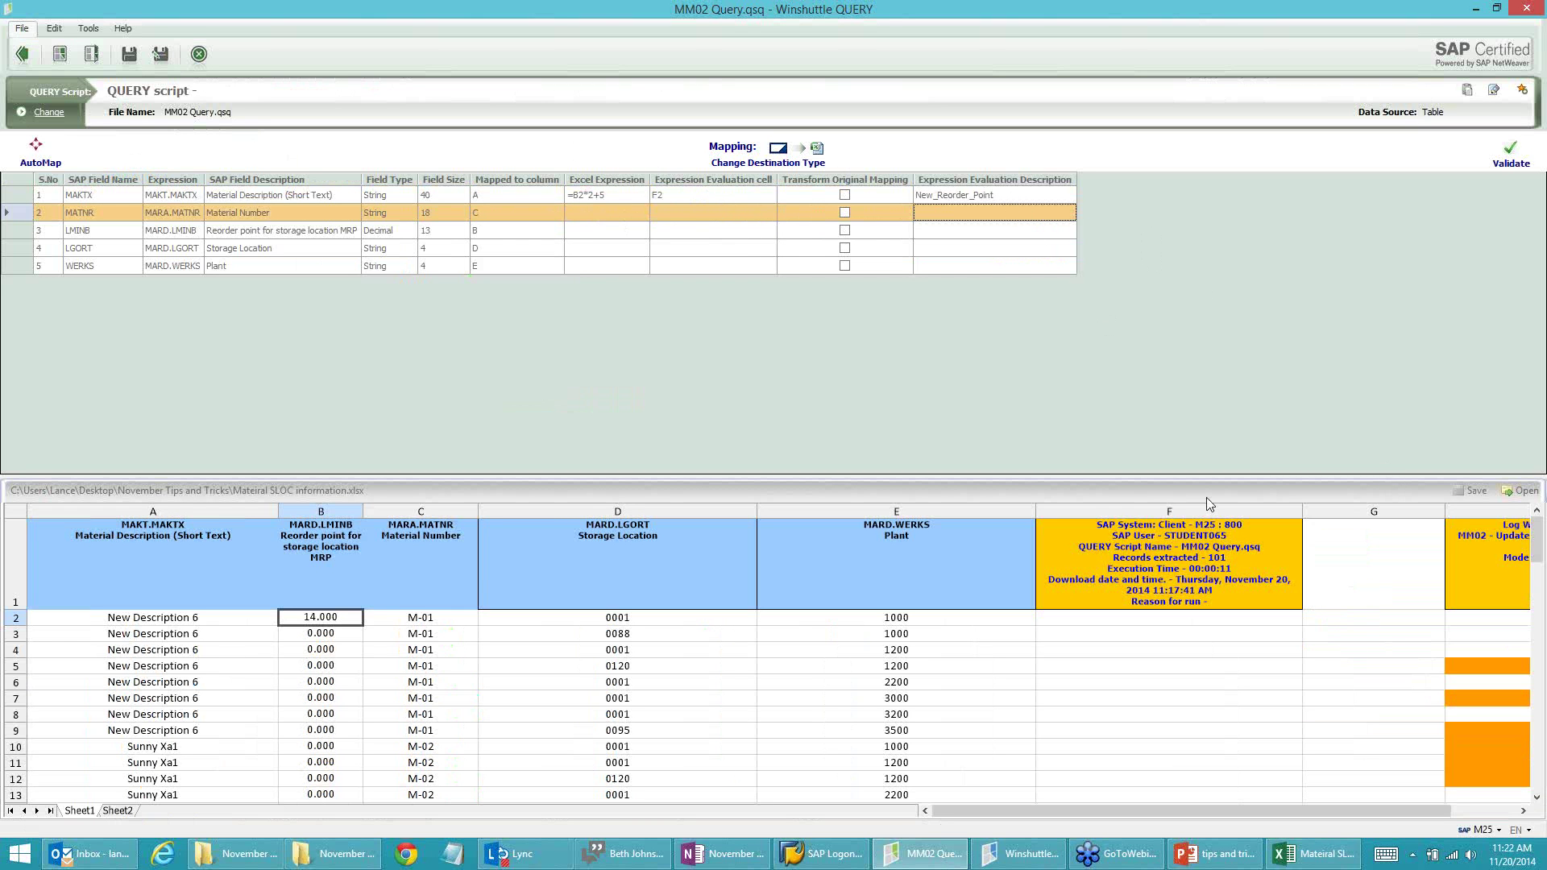
pyautogui.click(127, 63)
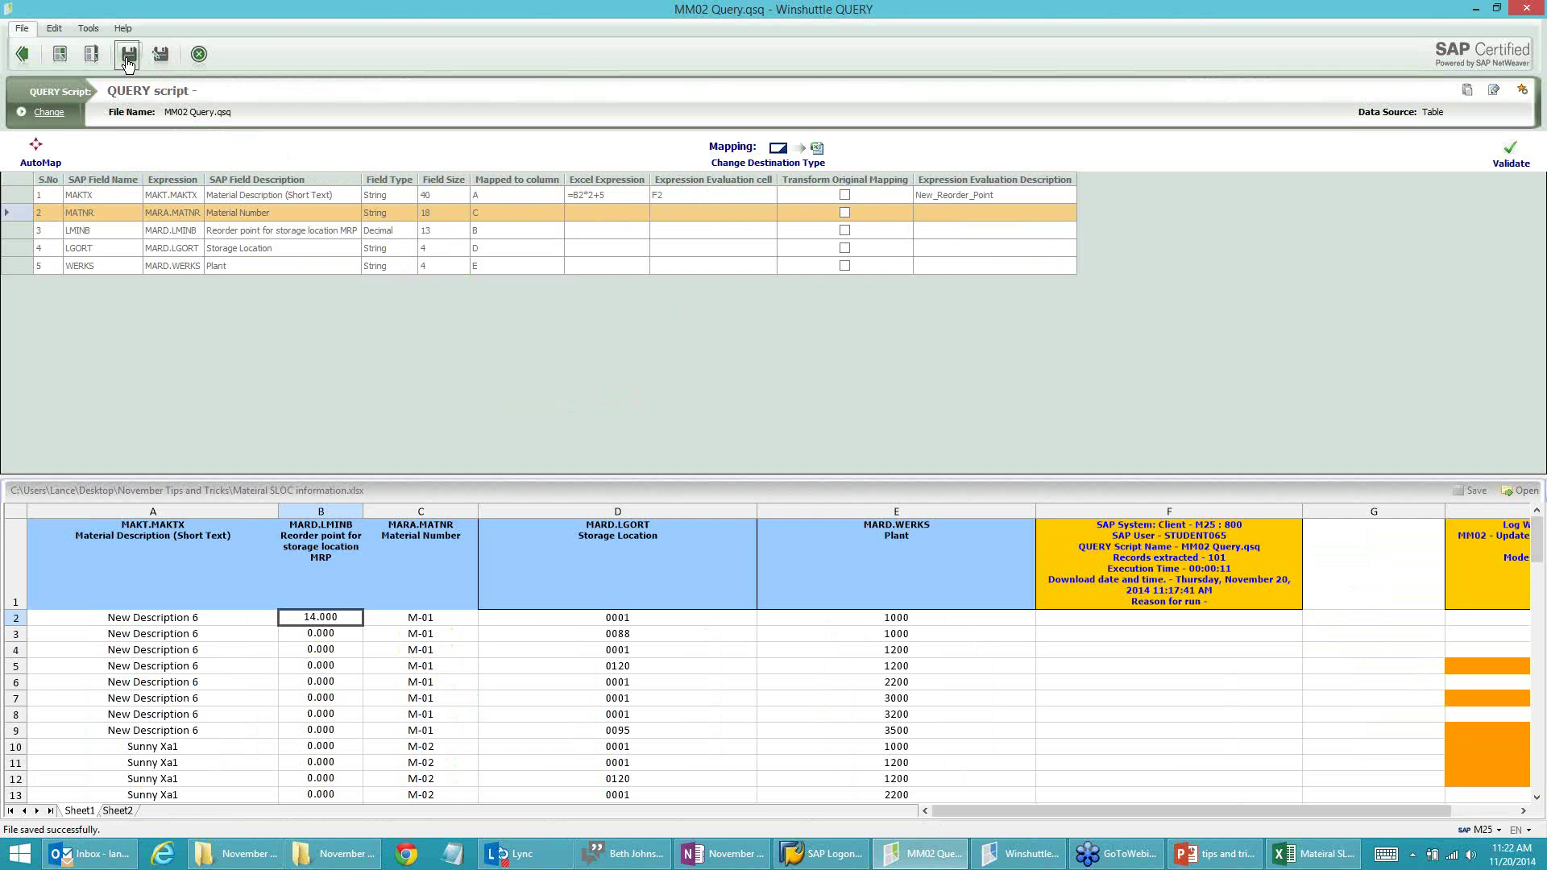
pyautogui.click(21, 54)
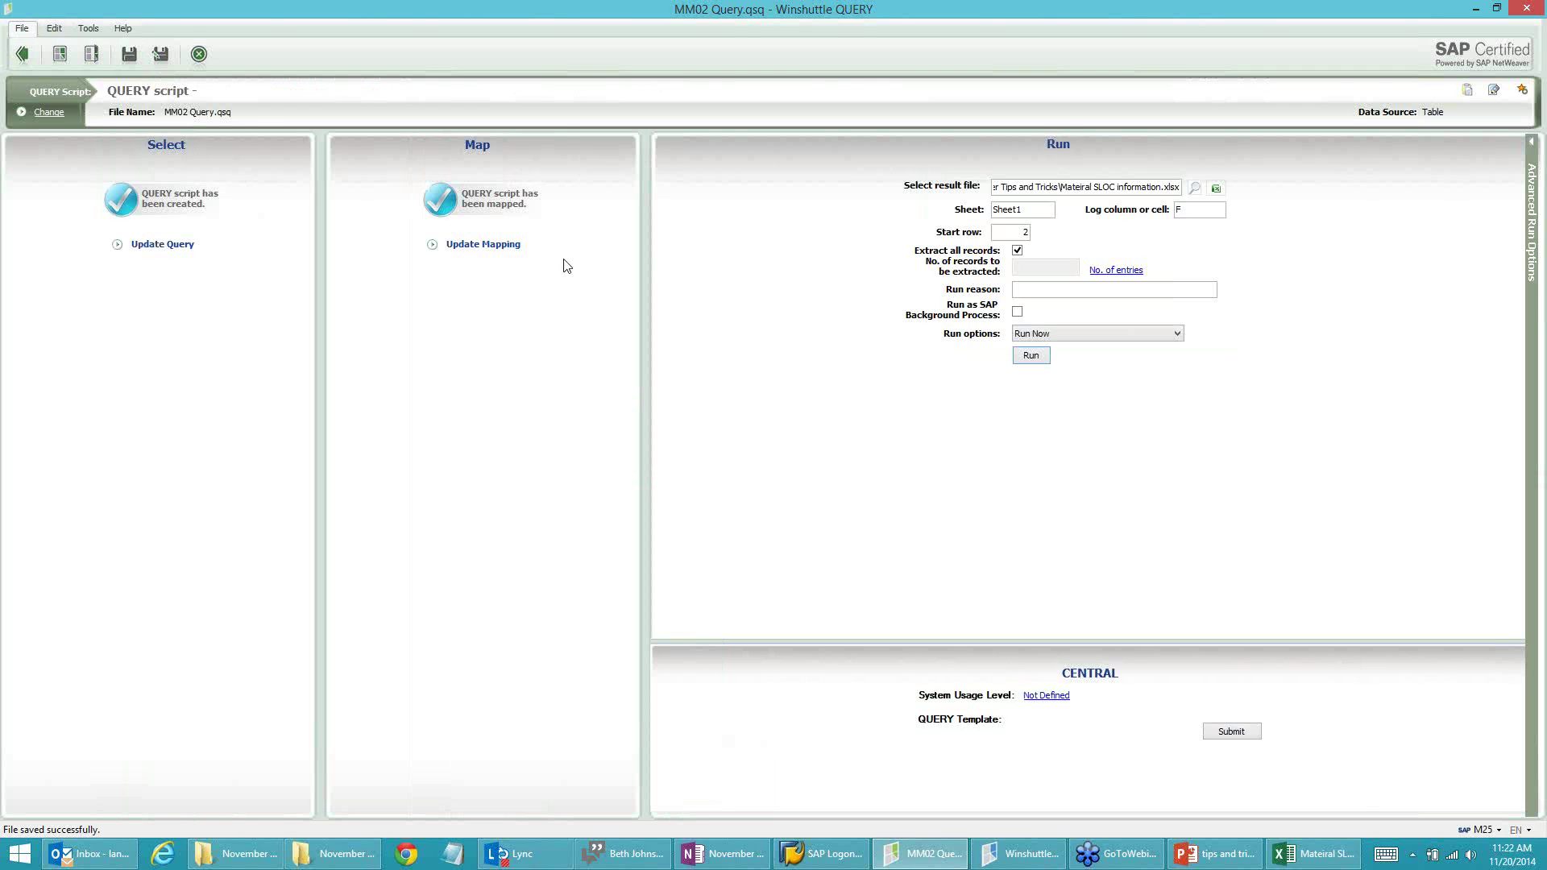
# Step: Run the script, dismiss the log-column error, and check the workbook
pyautogui.click(1034, 361)
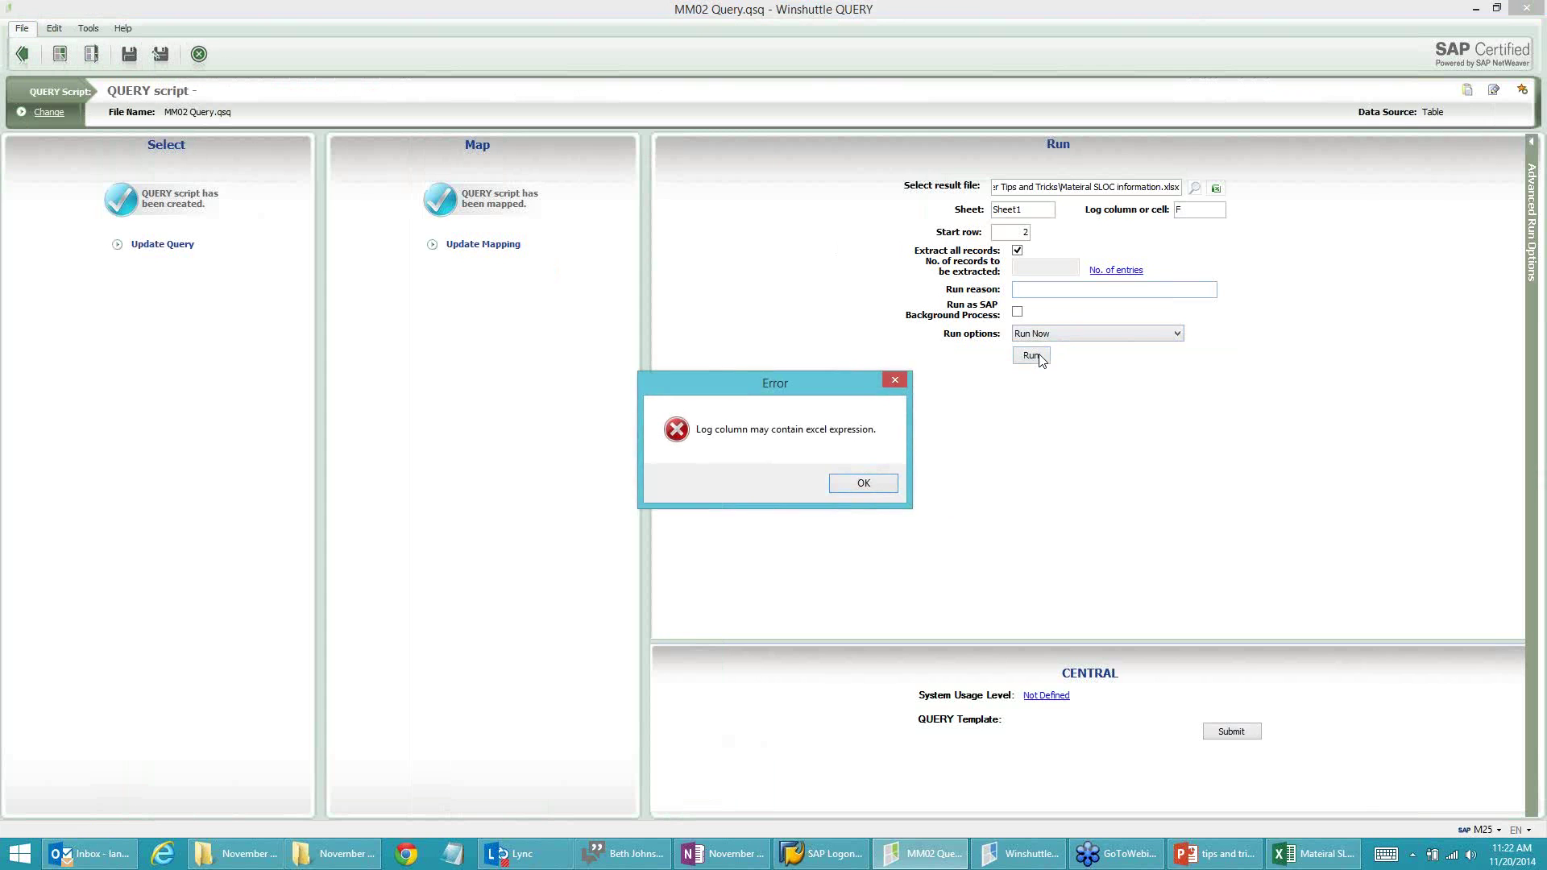
pyautogui.click(880, 485)
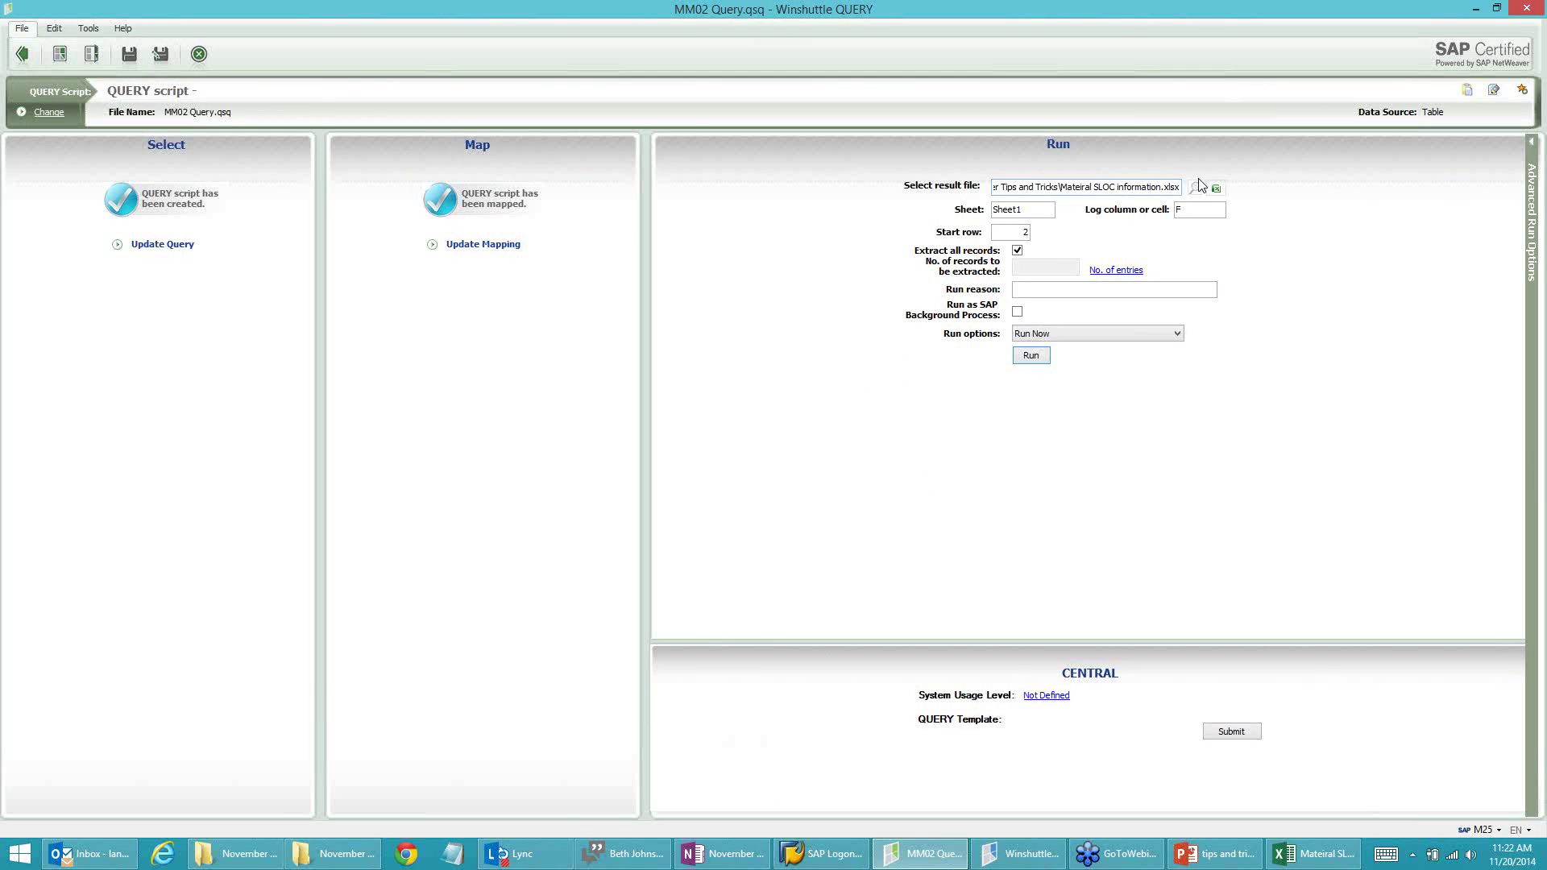
pyautogui.click(1300, 861)
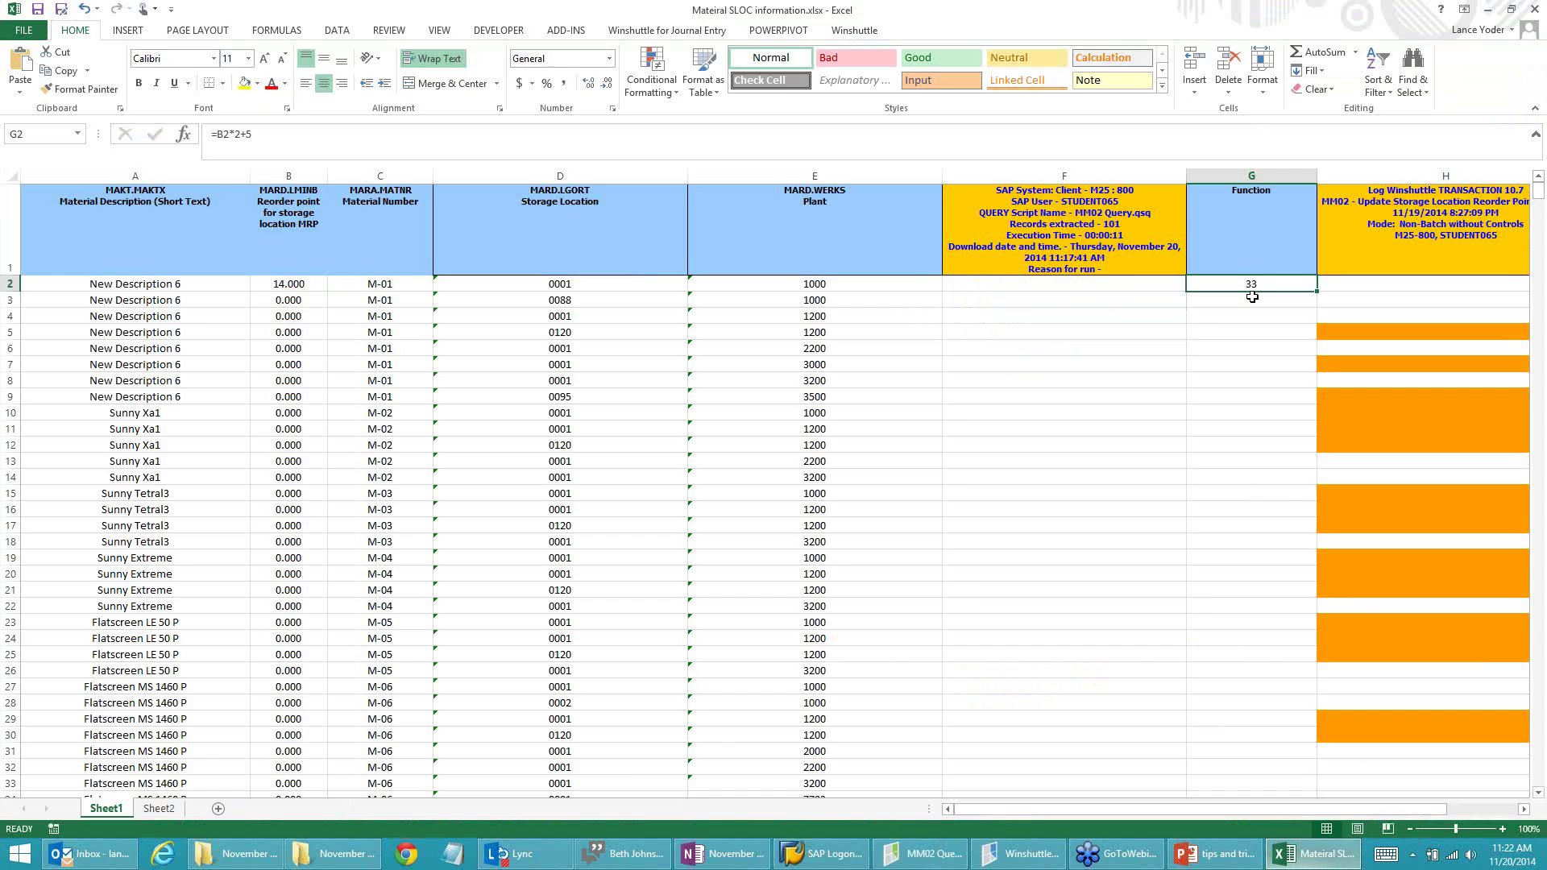
pyautogui.hotkey('alt', 'Tab')
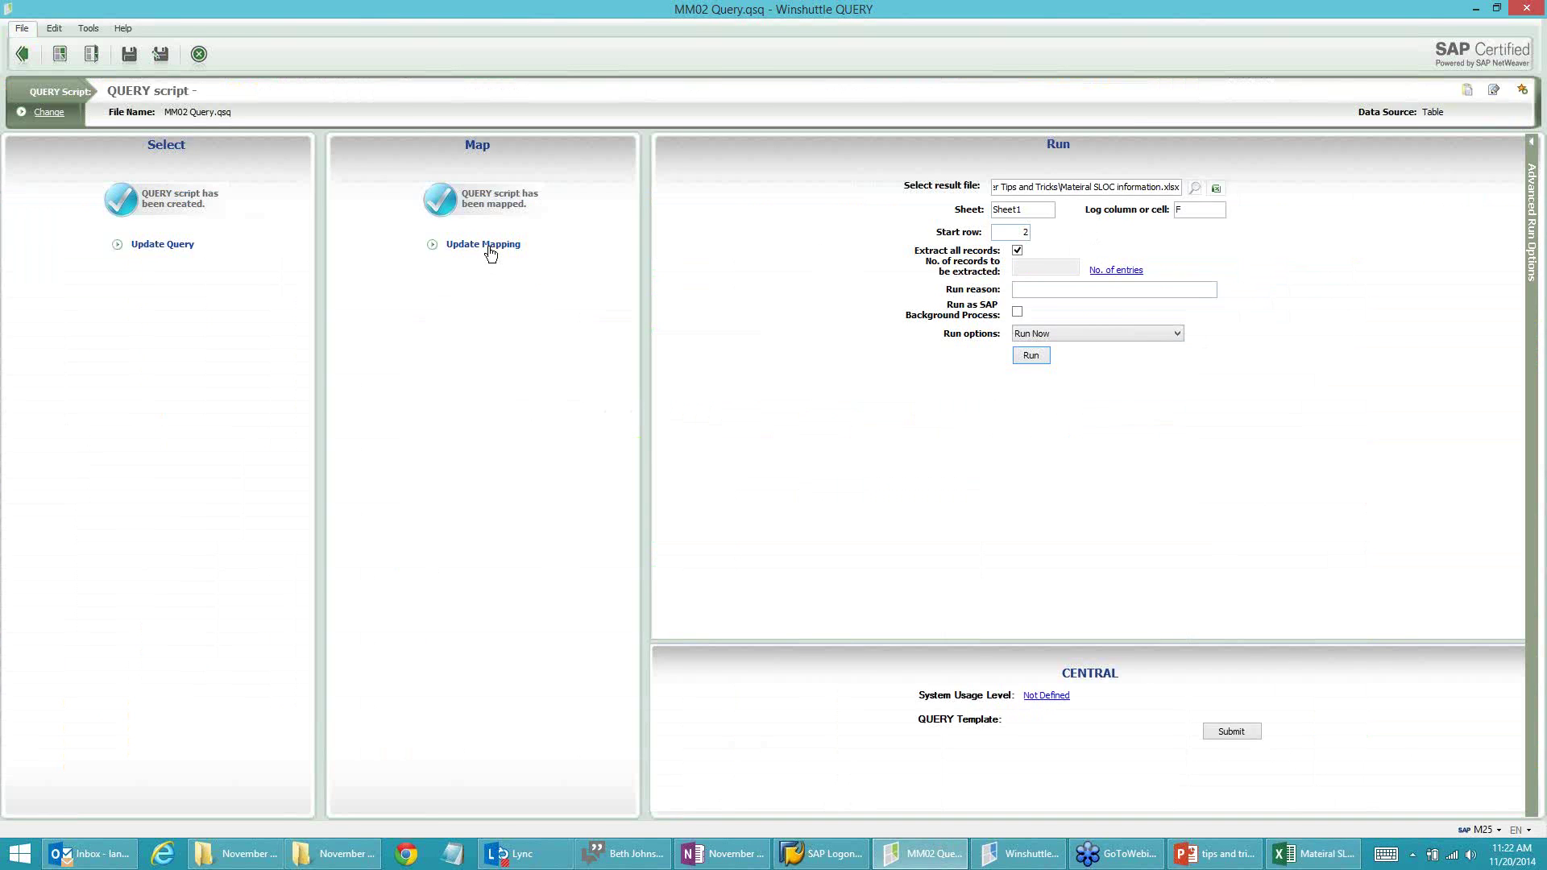
# Step: Change the MAKTX evaluation cell from F2 to G2 and save the script
pyautogui.click(486, 246)
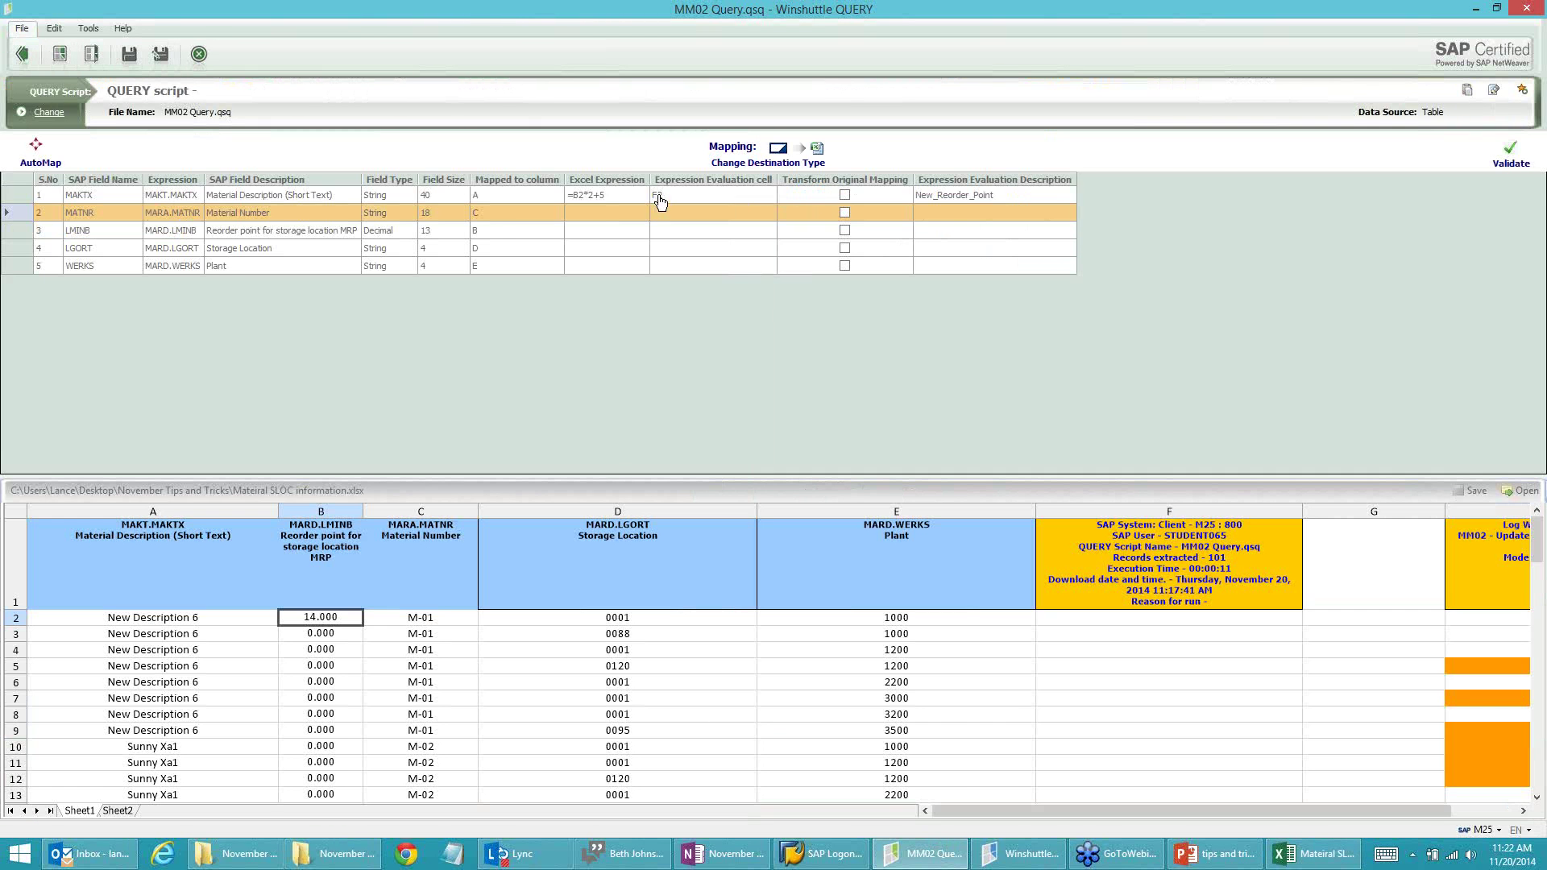
pyautogui.click(696, 194)
pyautogui.click(696, 194)
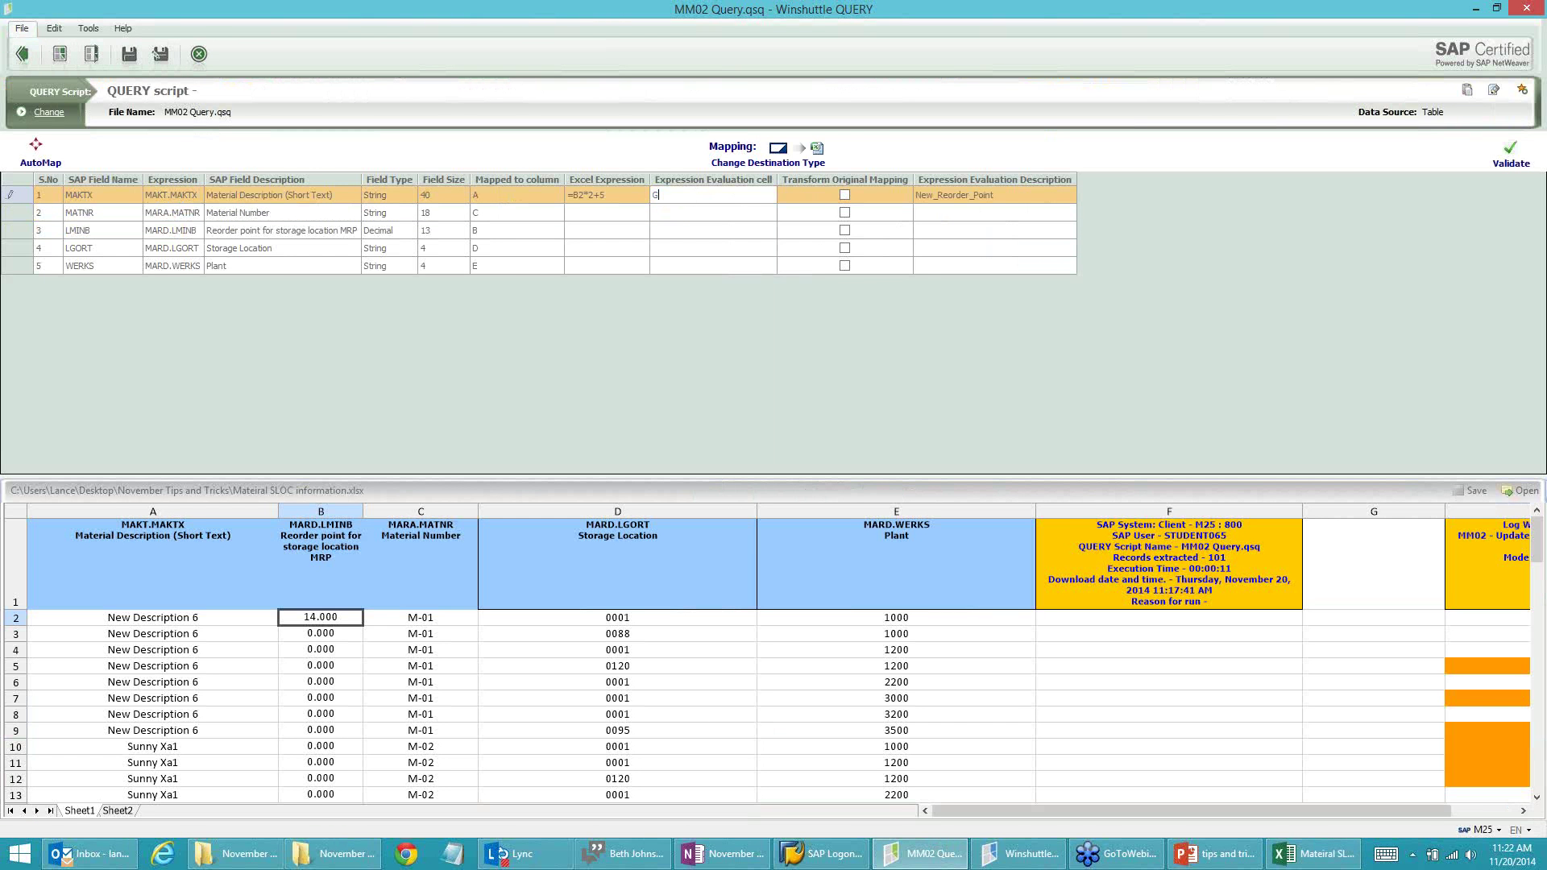
pyautogui.click(129, 54)
pyautogui.click(21, 56)
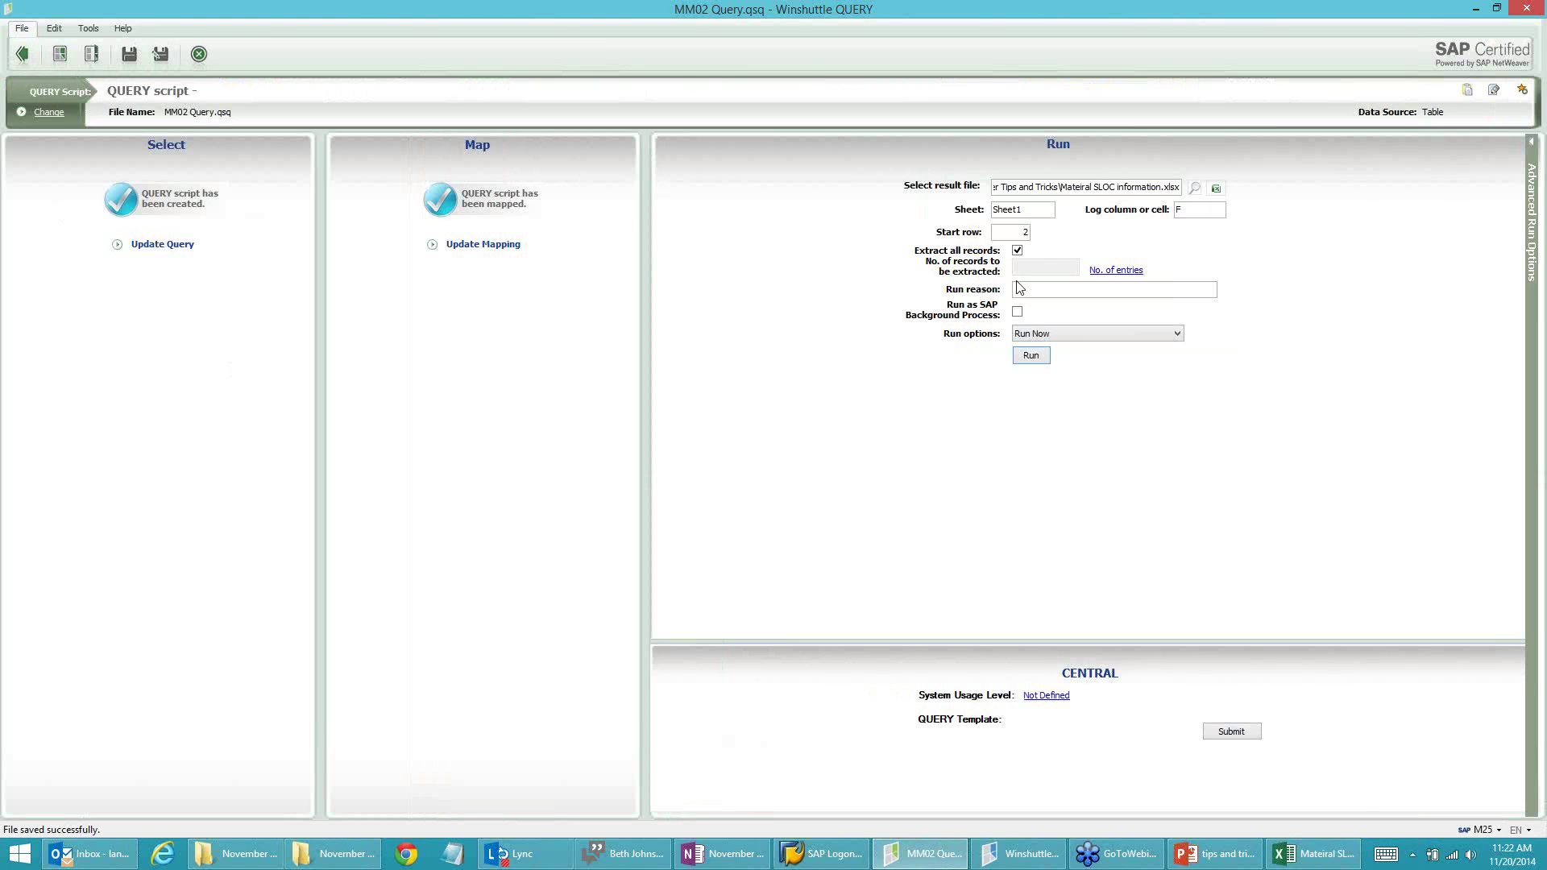
# Step: Start a rerun and clear the =B2*2+5 formula from workbook cell G2
pyautogui.click(1032, 356)
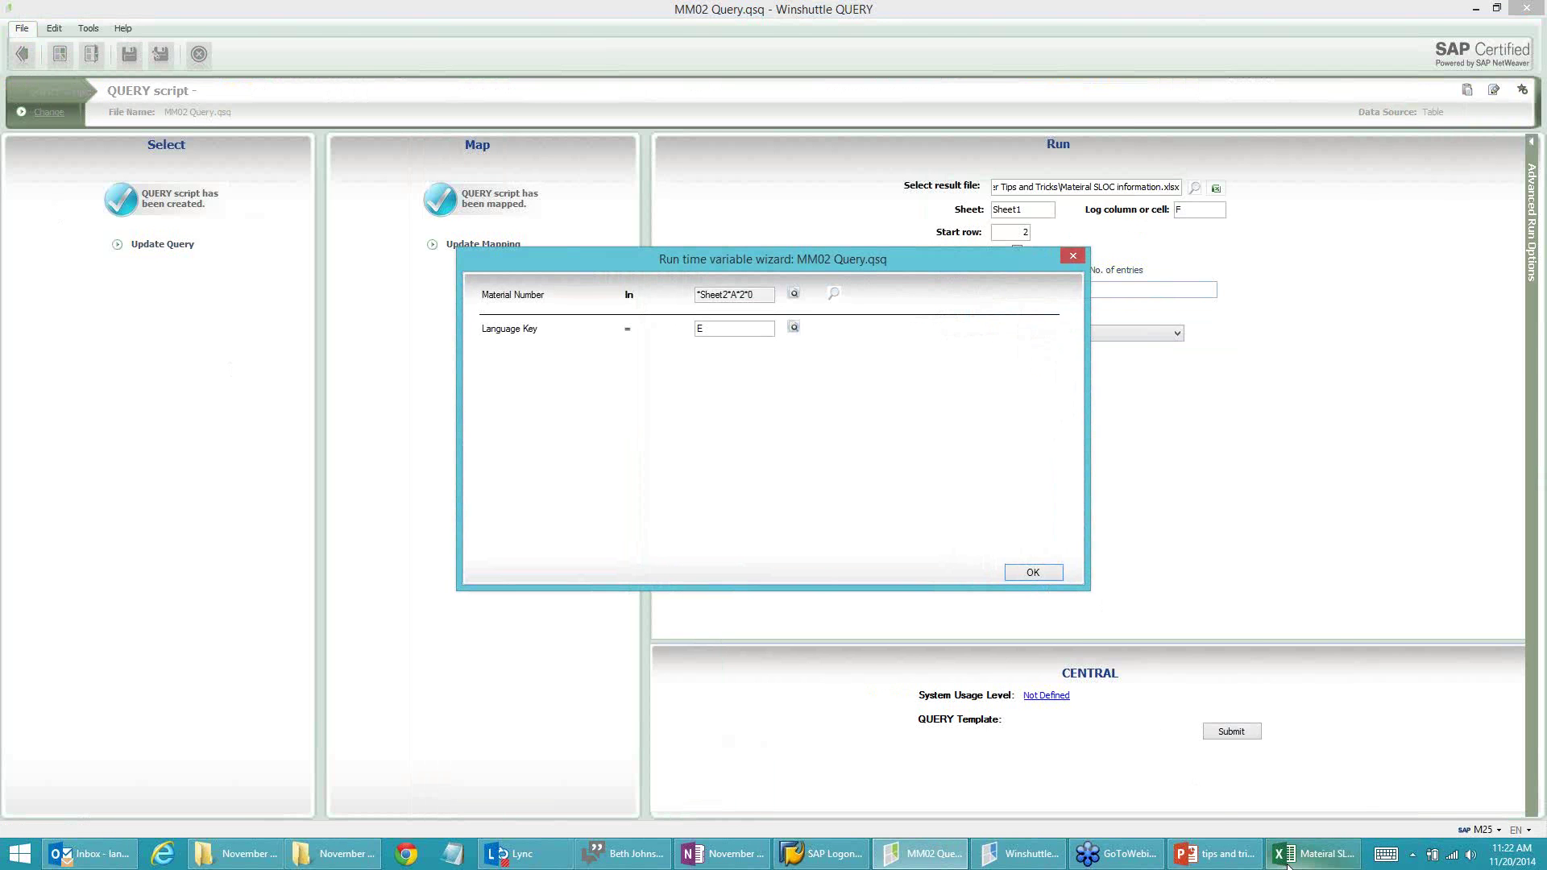
pyautogui.click(1313, 853)
pyautogui.click(1244, 282)
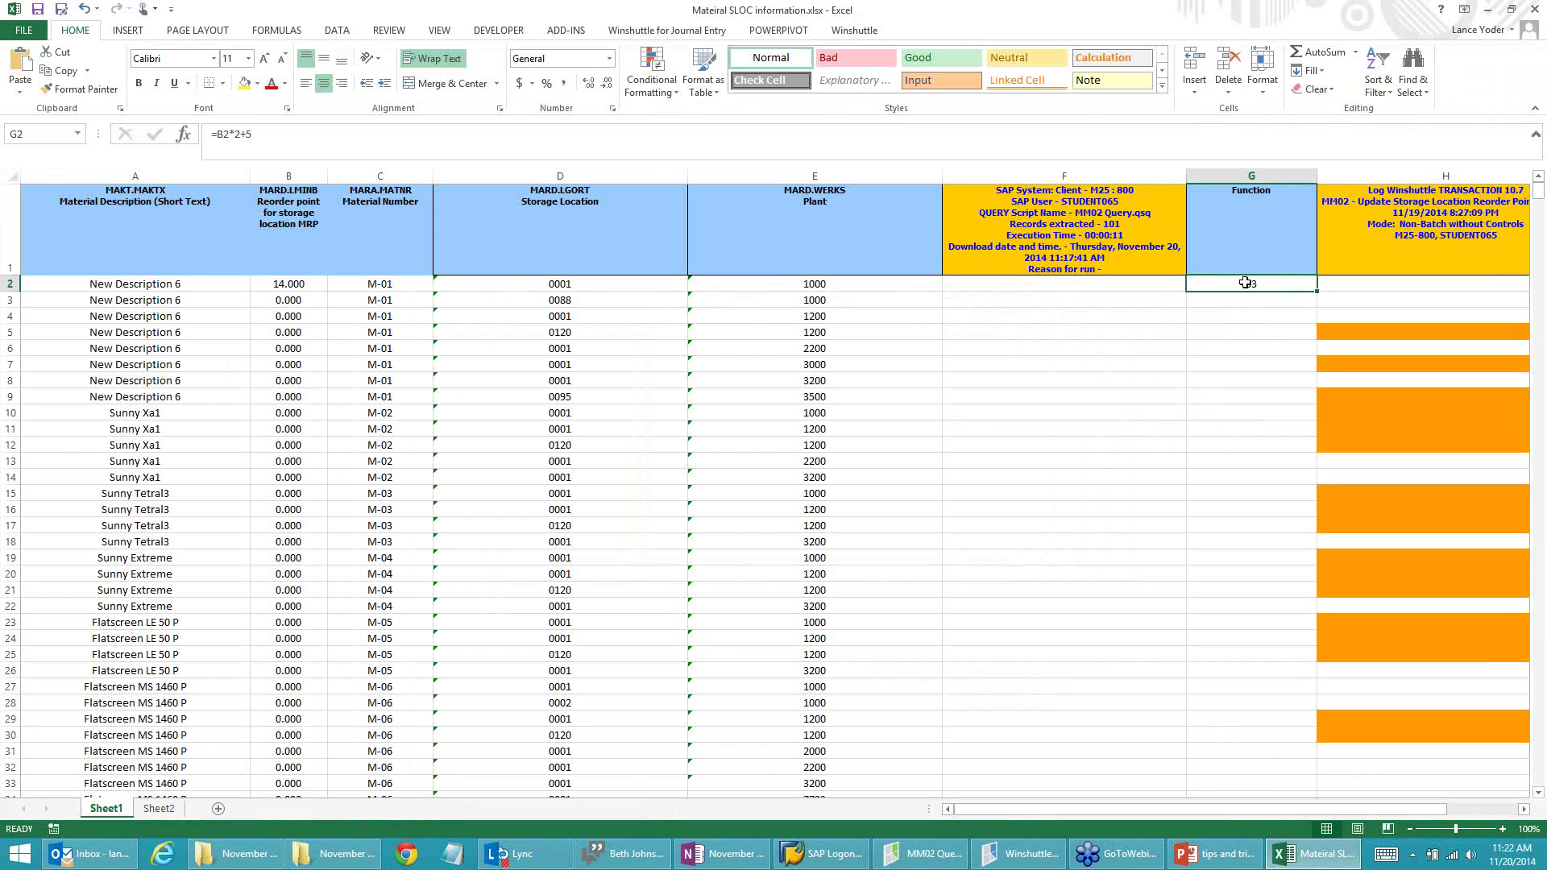
pyautogui.press('Delete')
pyautogui.hotkey('alt', 'Tab')
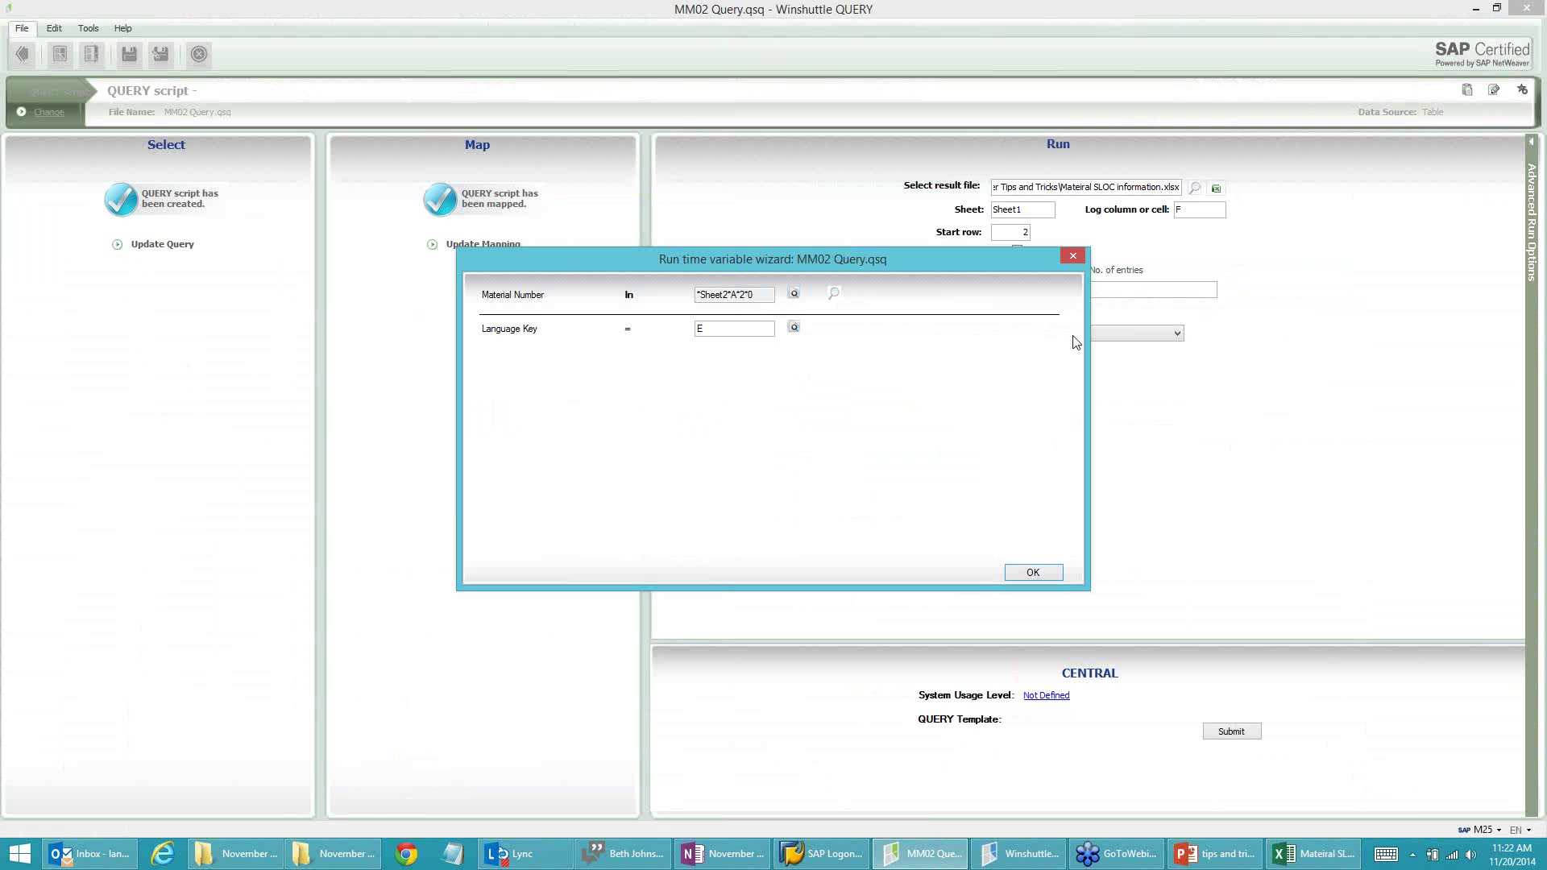
# Step: Finish the run downloading 101 records and review column G values: 33, then 5
pyautogui.click(1030, 573)
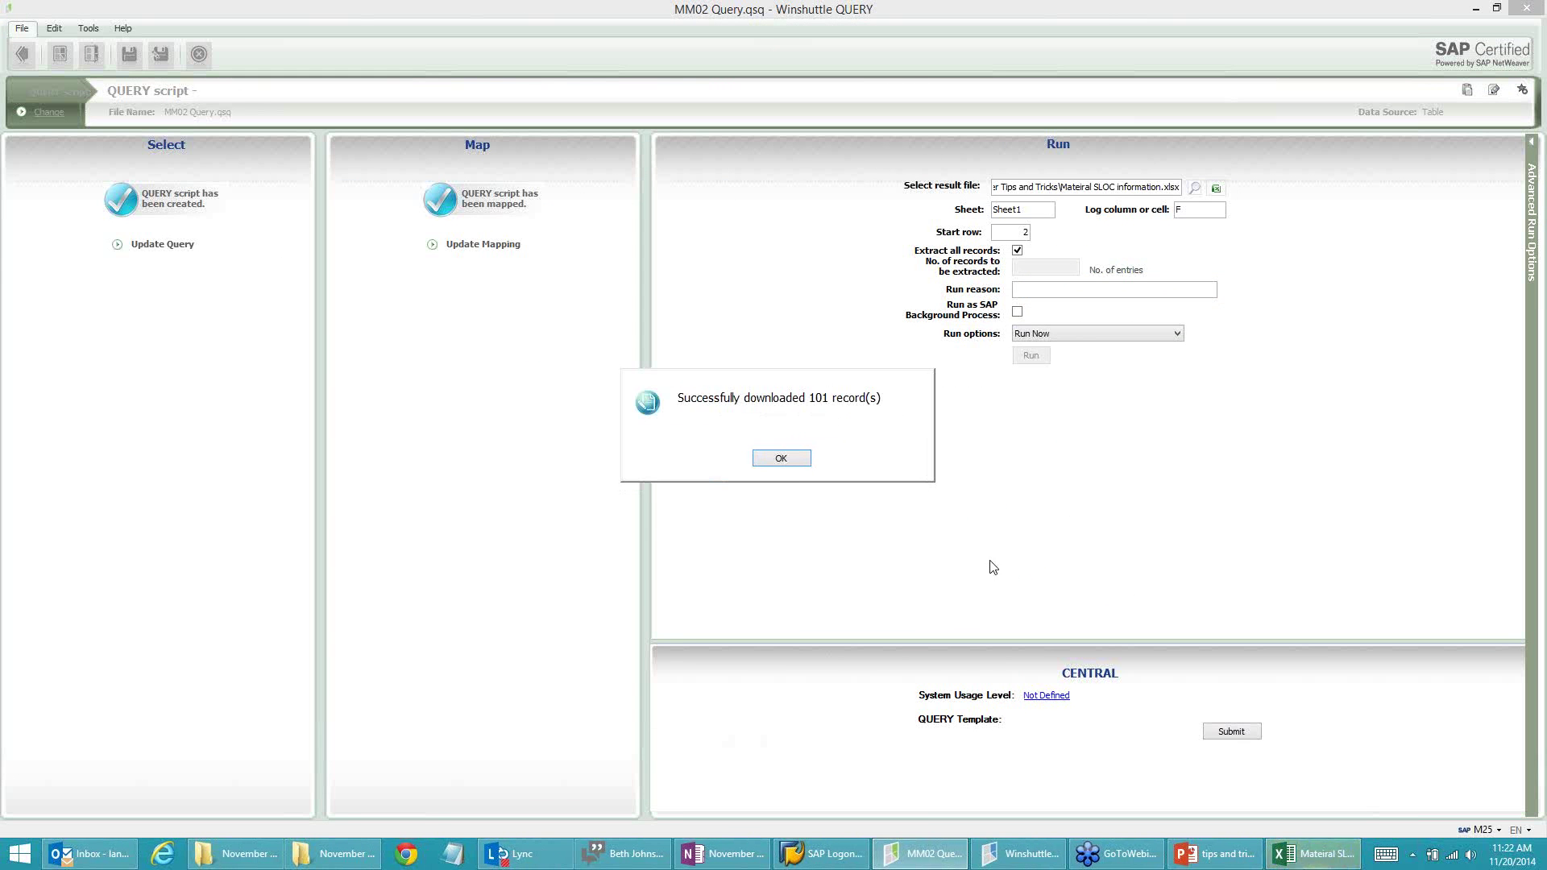
pyautogui.click(780, 457)
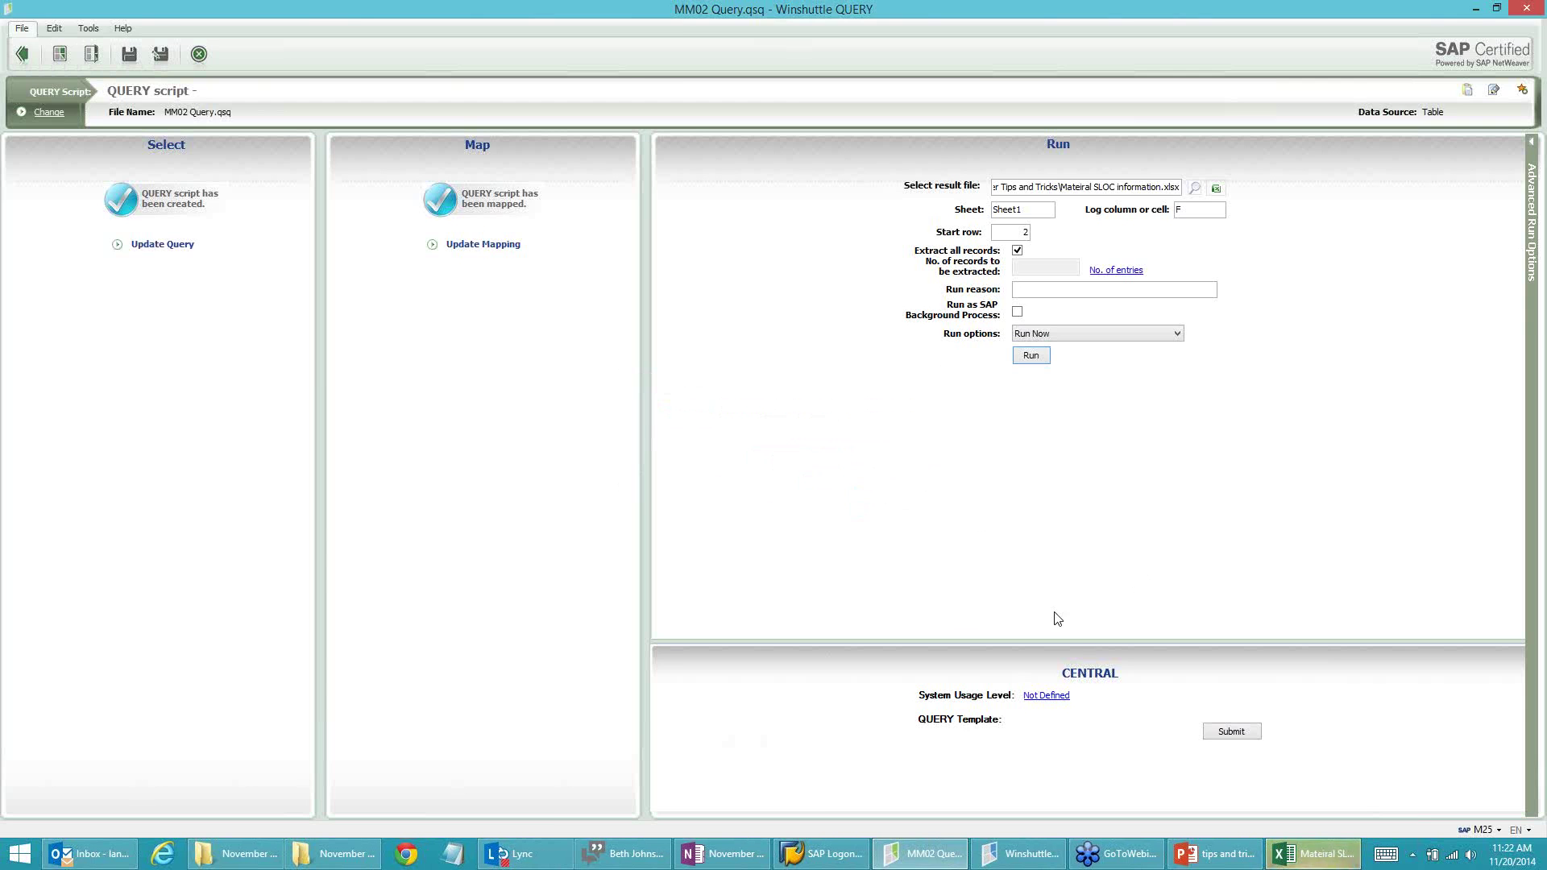
pyautogui.click(1321, 856)
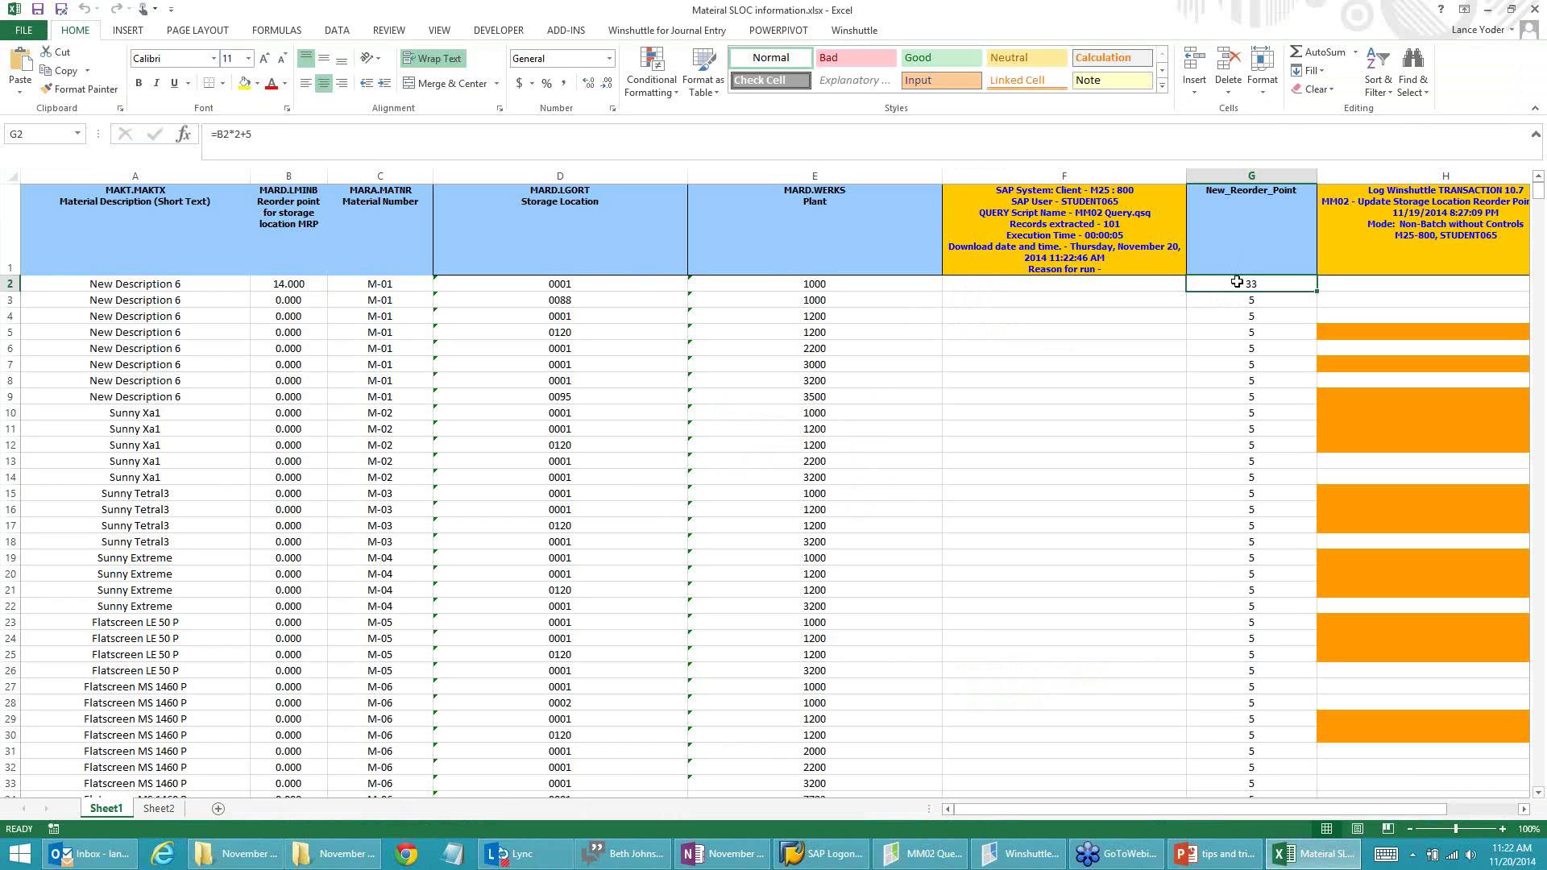
pyautogui.scroll(-4, 1251, 415)
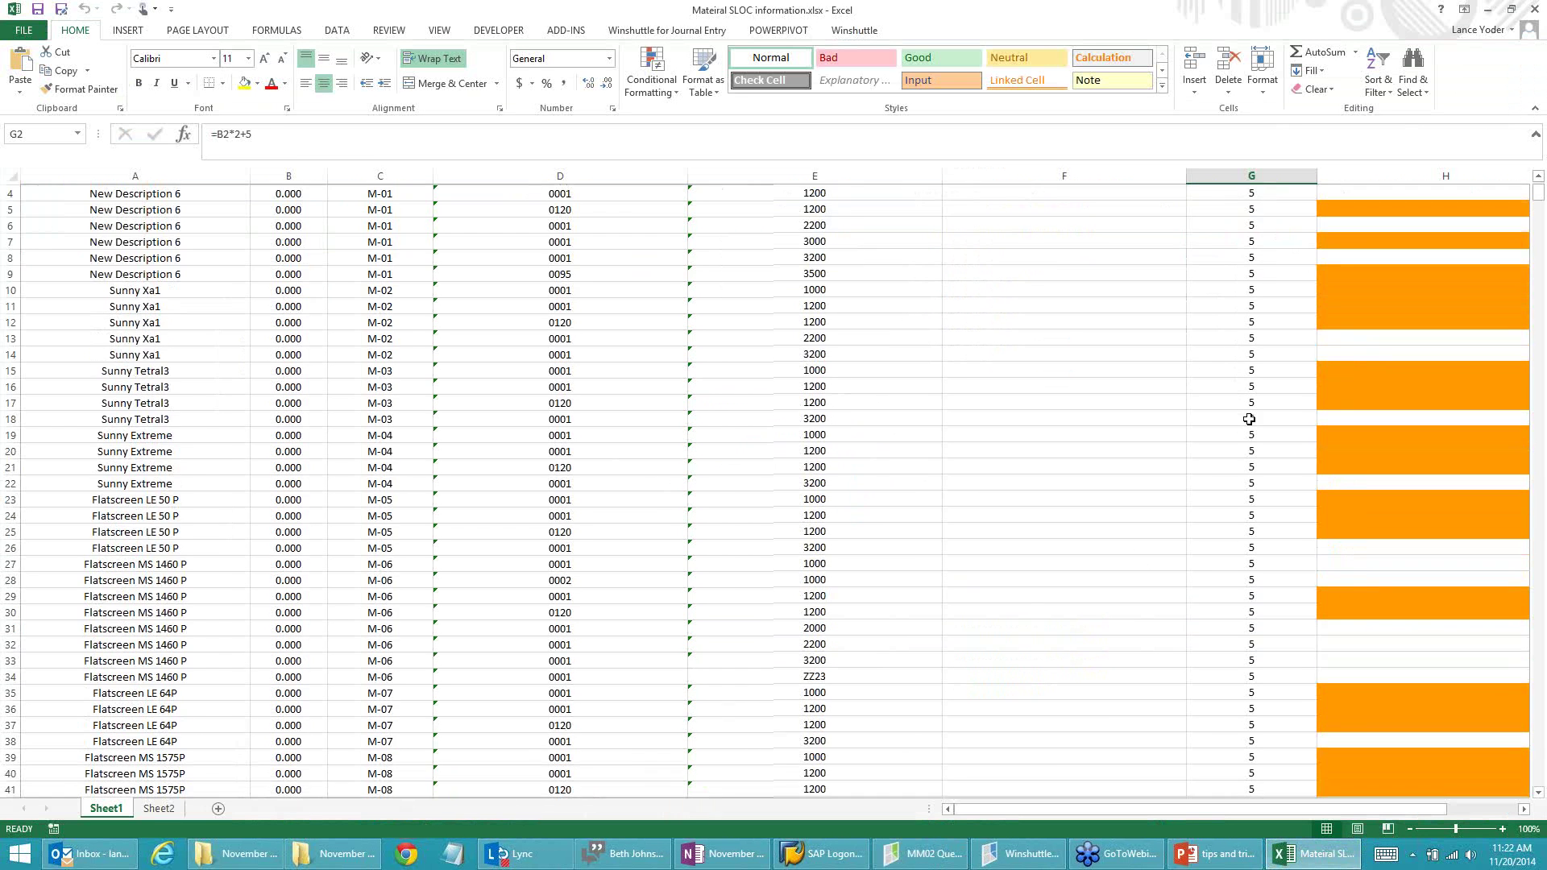
pyautogui.scroll(-16, 1251, 424)
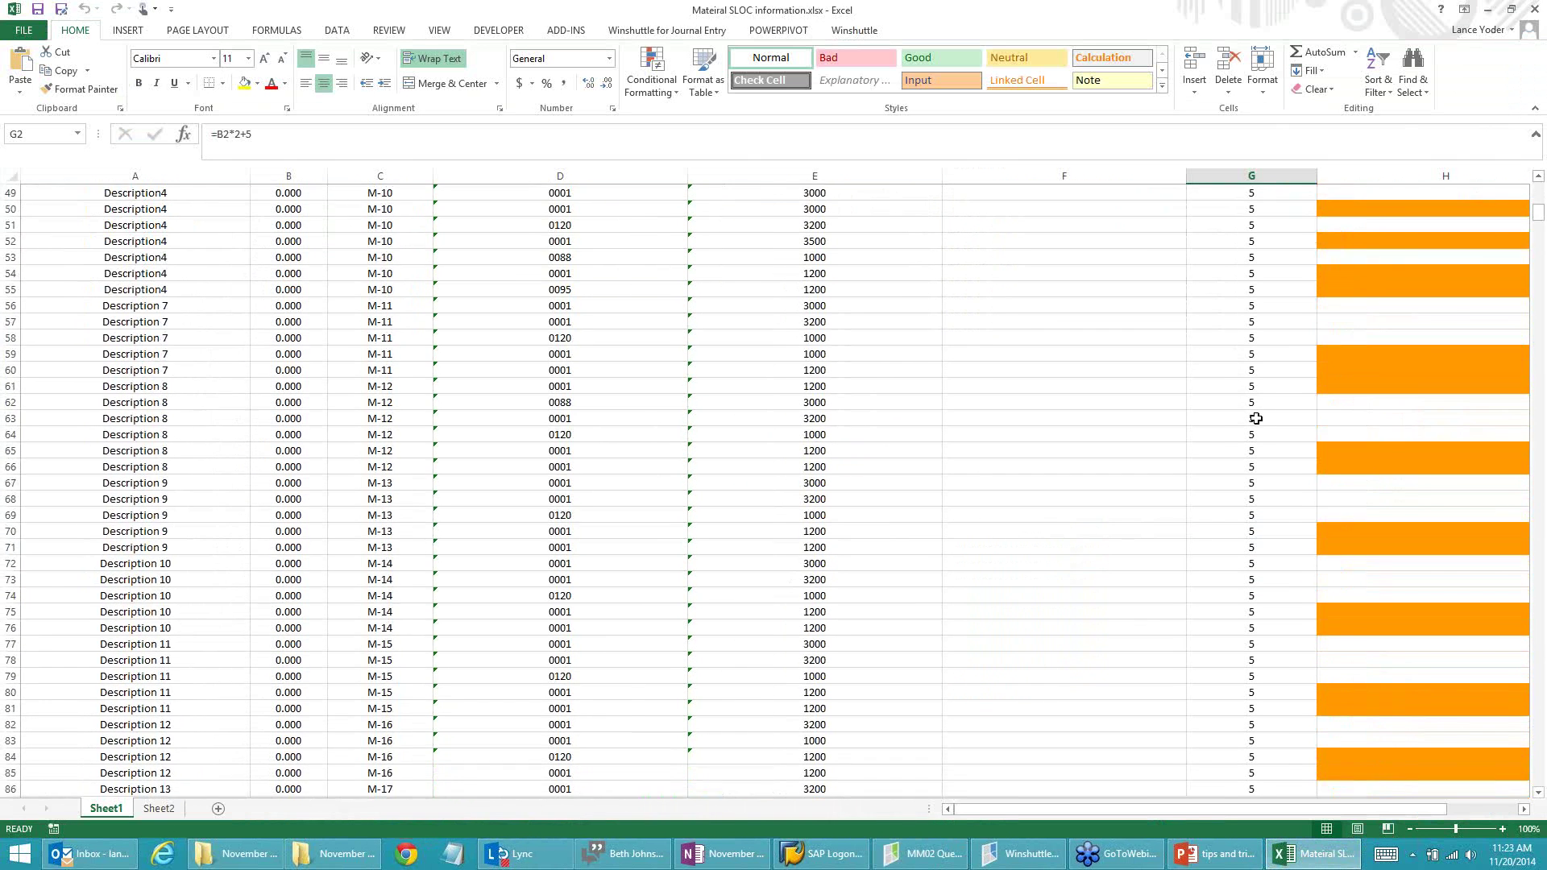
pyautogui.scroll(20, 1256, 419)
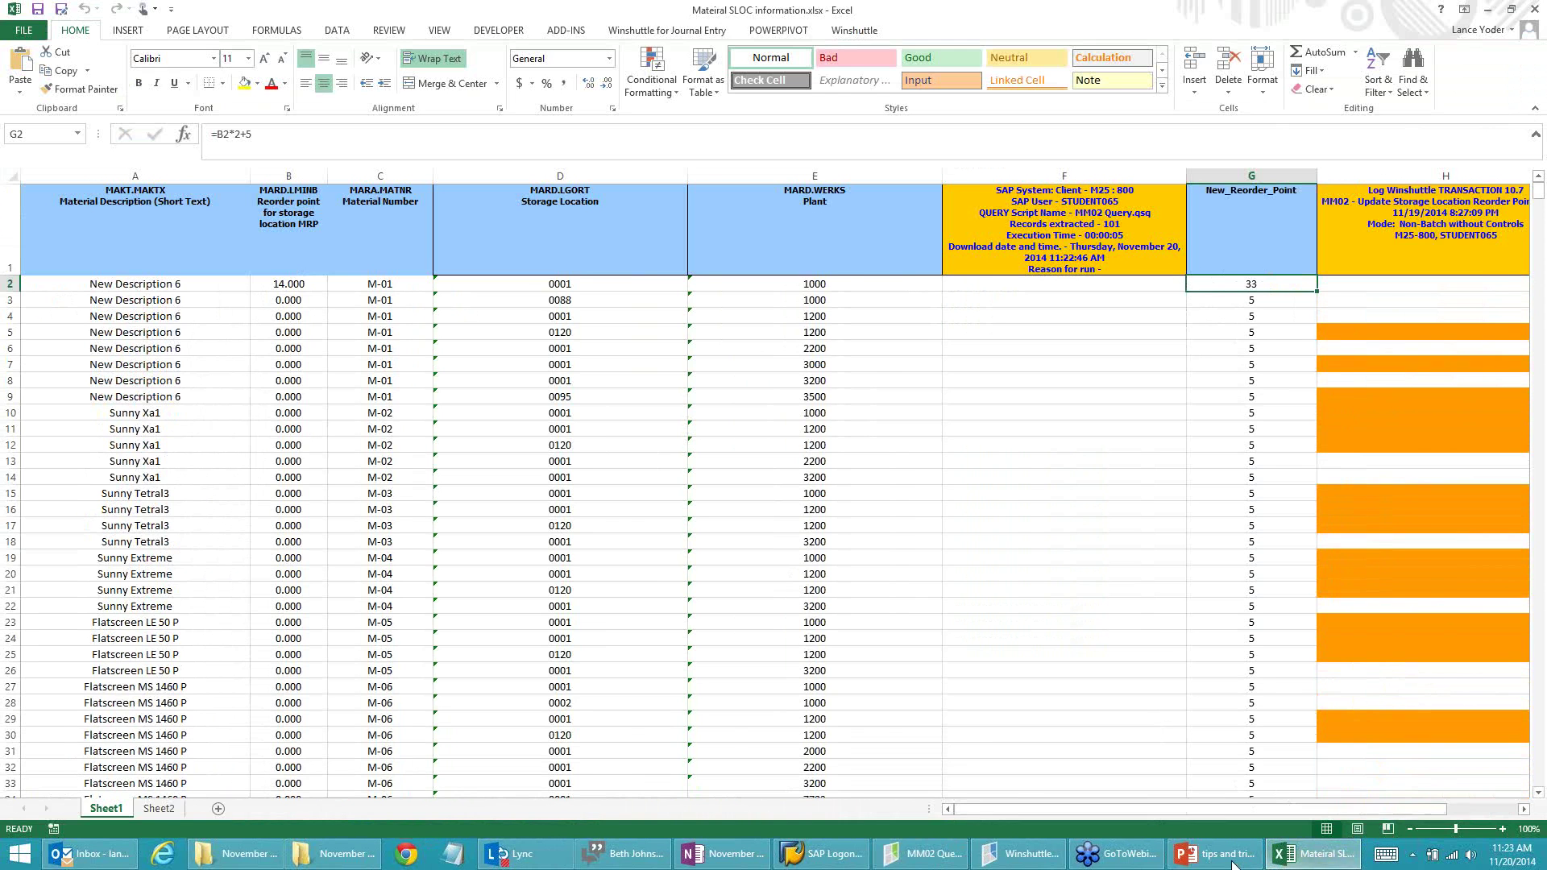
pyautogui.click(918, 853)
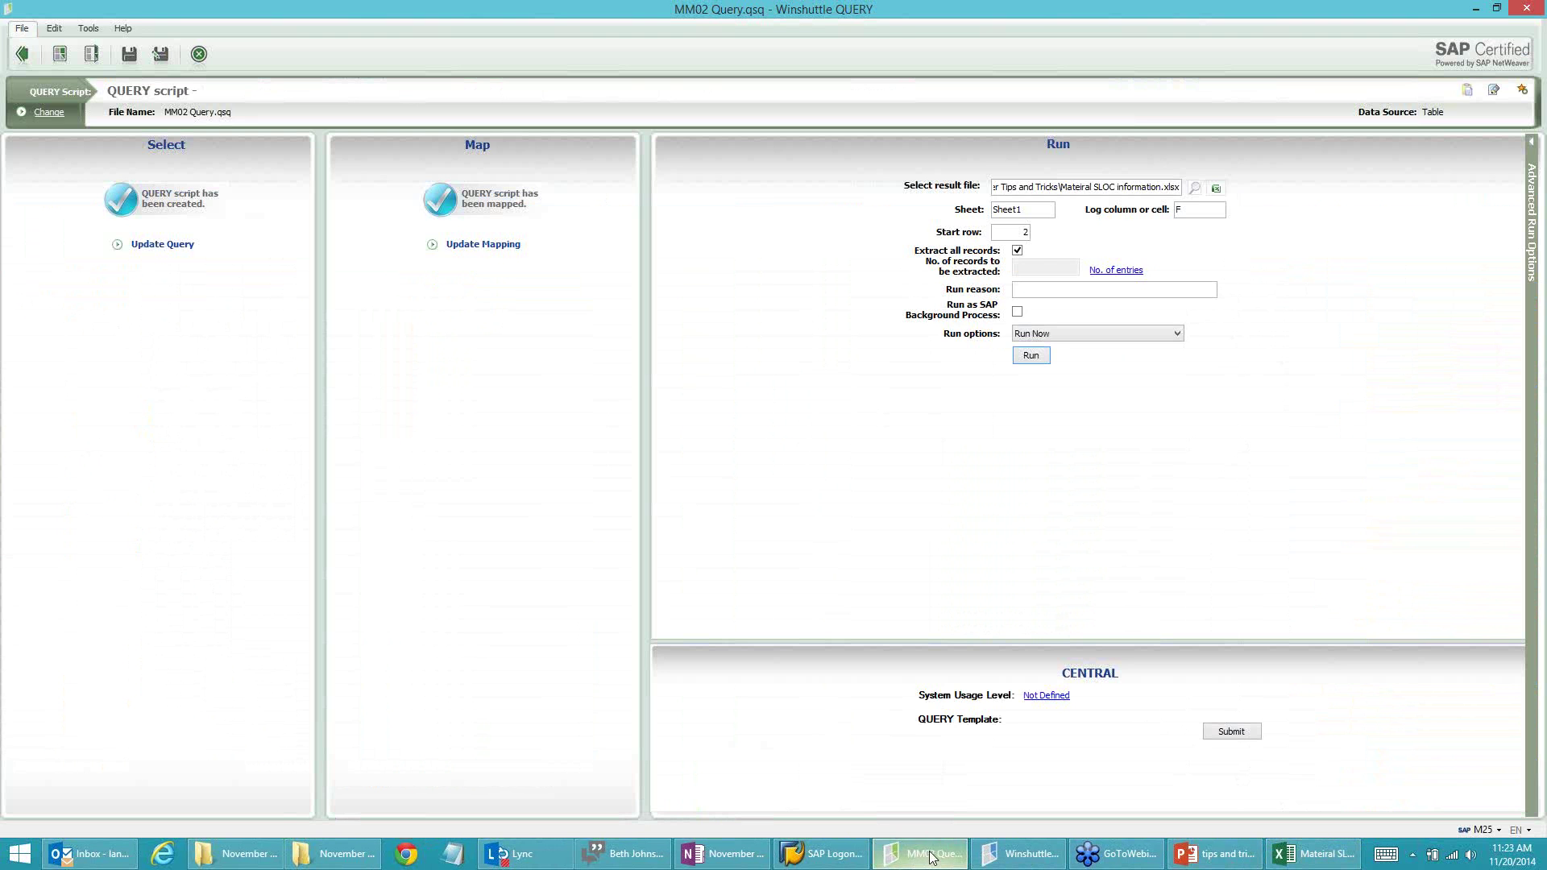
# Step: Compare the workbook with the mapping grid, inspecting the MAKTX and LMINB rows' expressions
pyautogui.click(494, 246)
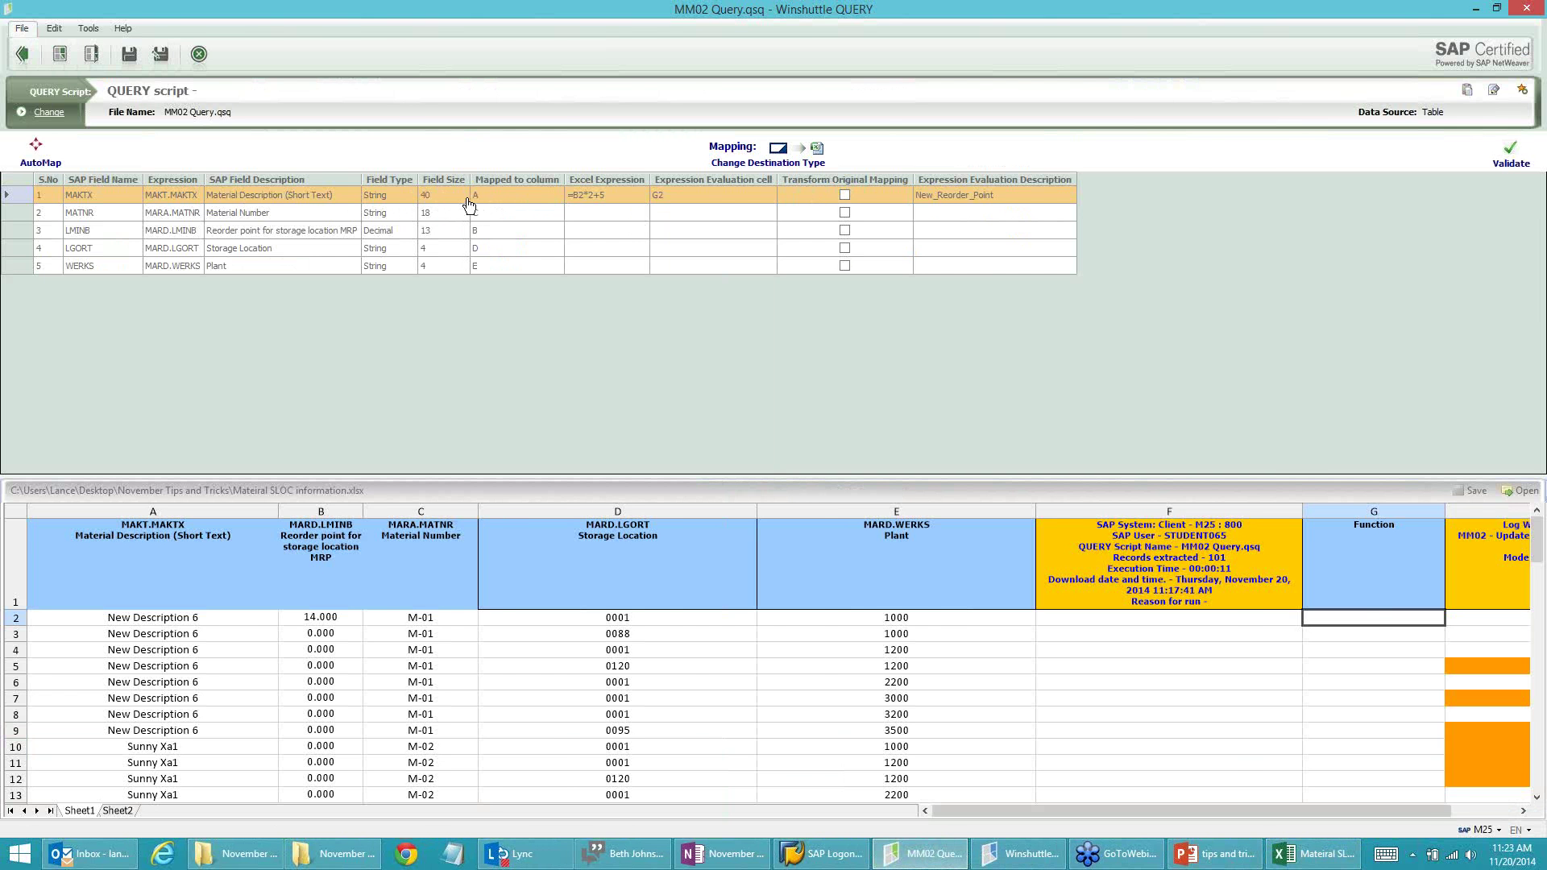
pyautogui.hotkey('alt', 'Tab')
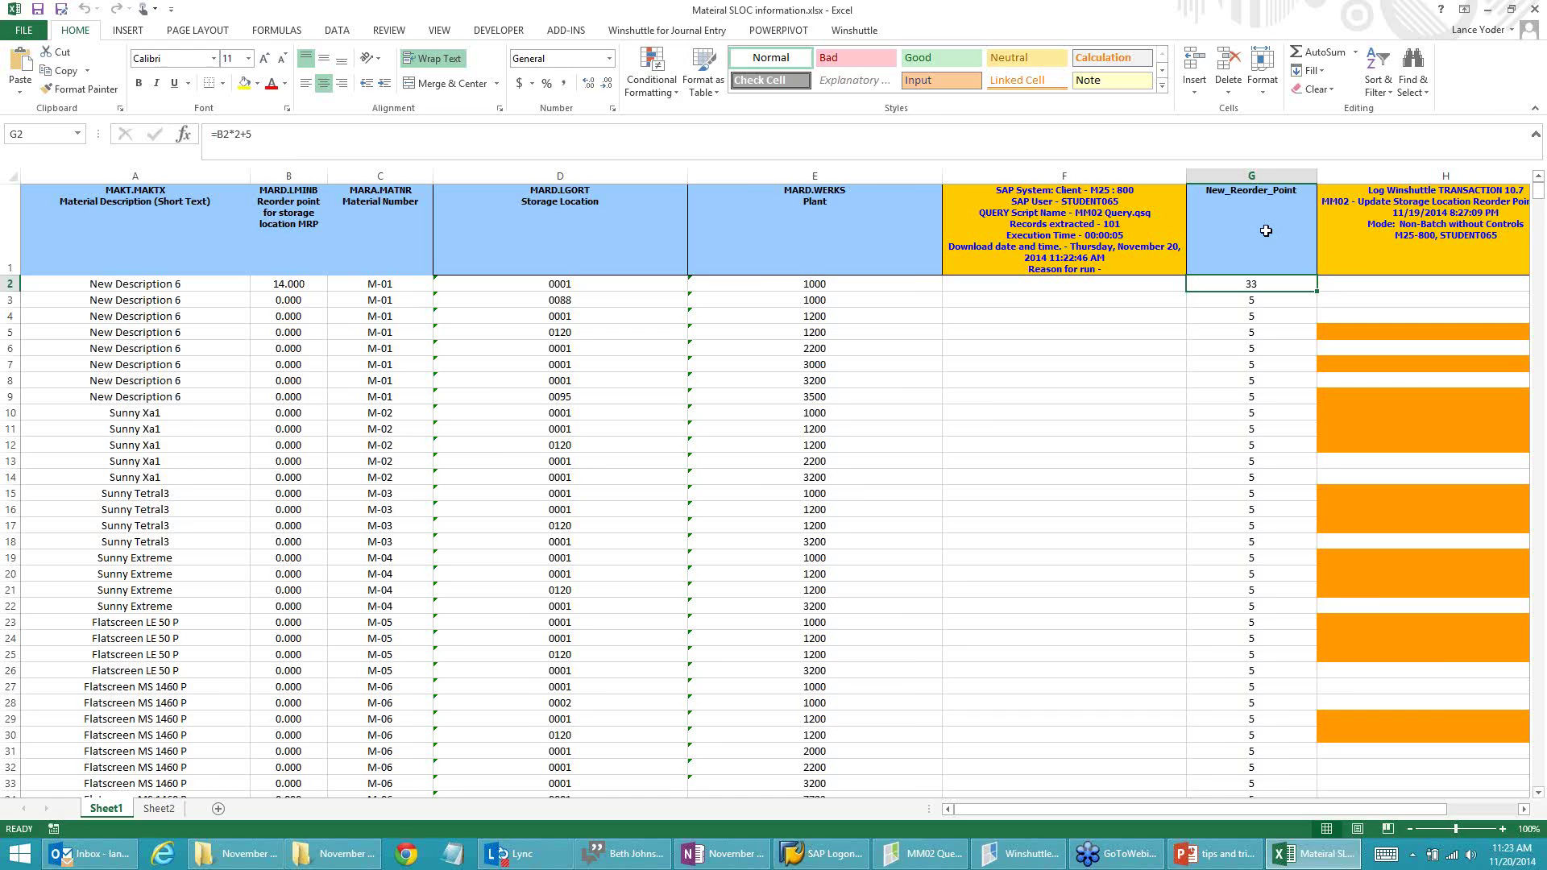
pyautogui.hotkey('alt', 'Tab')
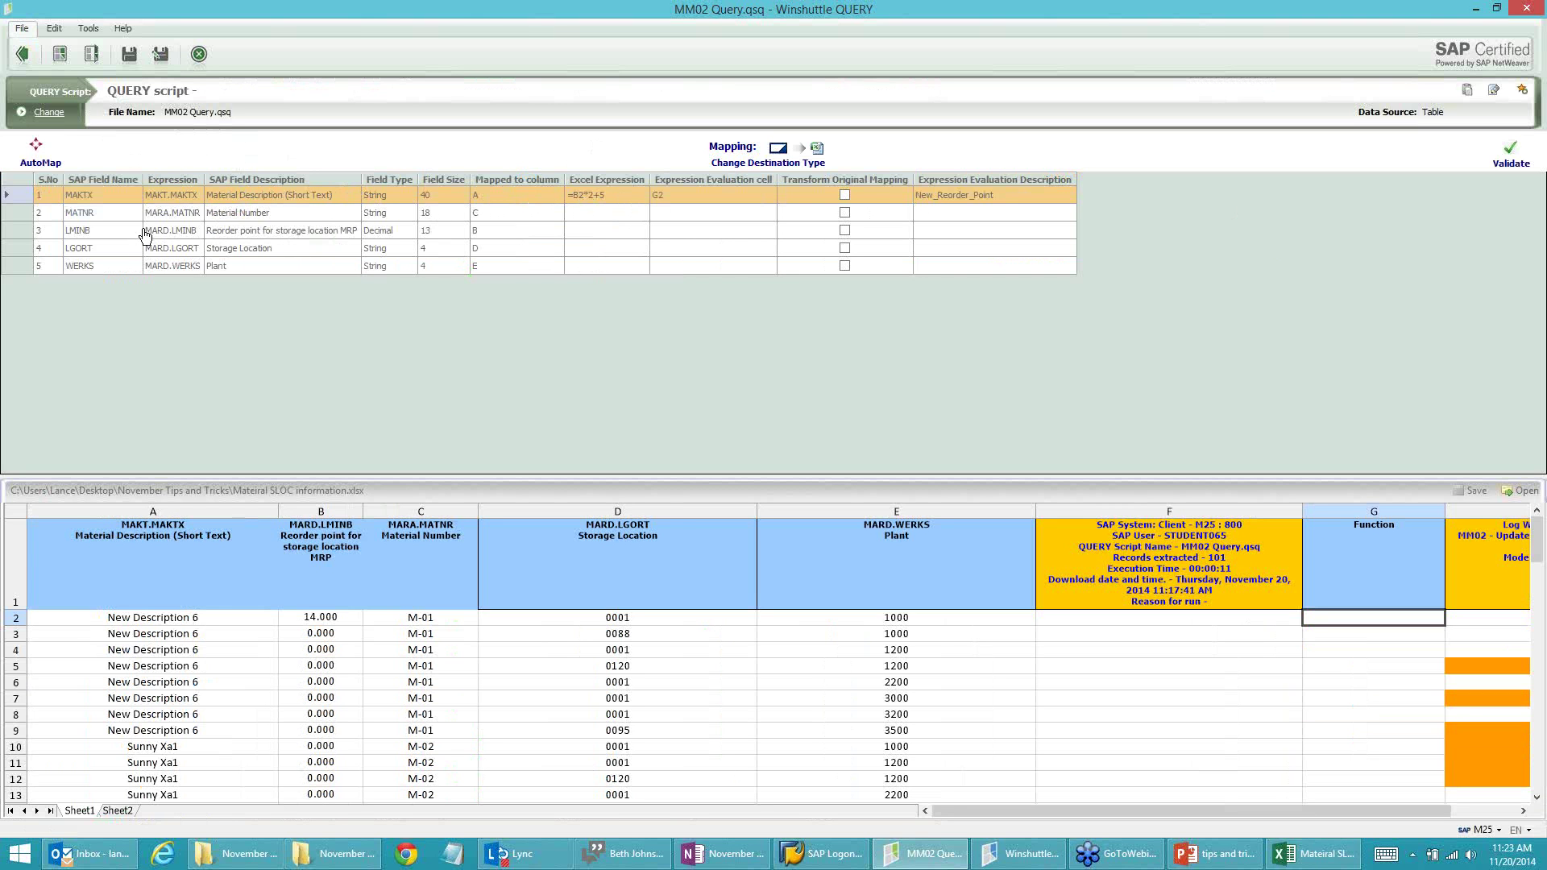
pyautogui.click(575, 239)
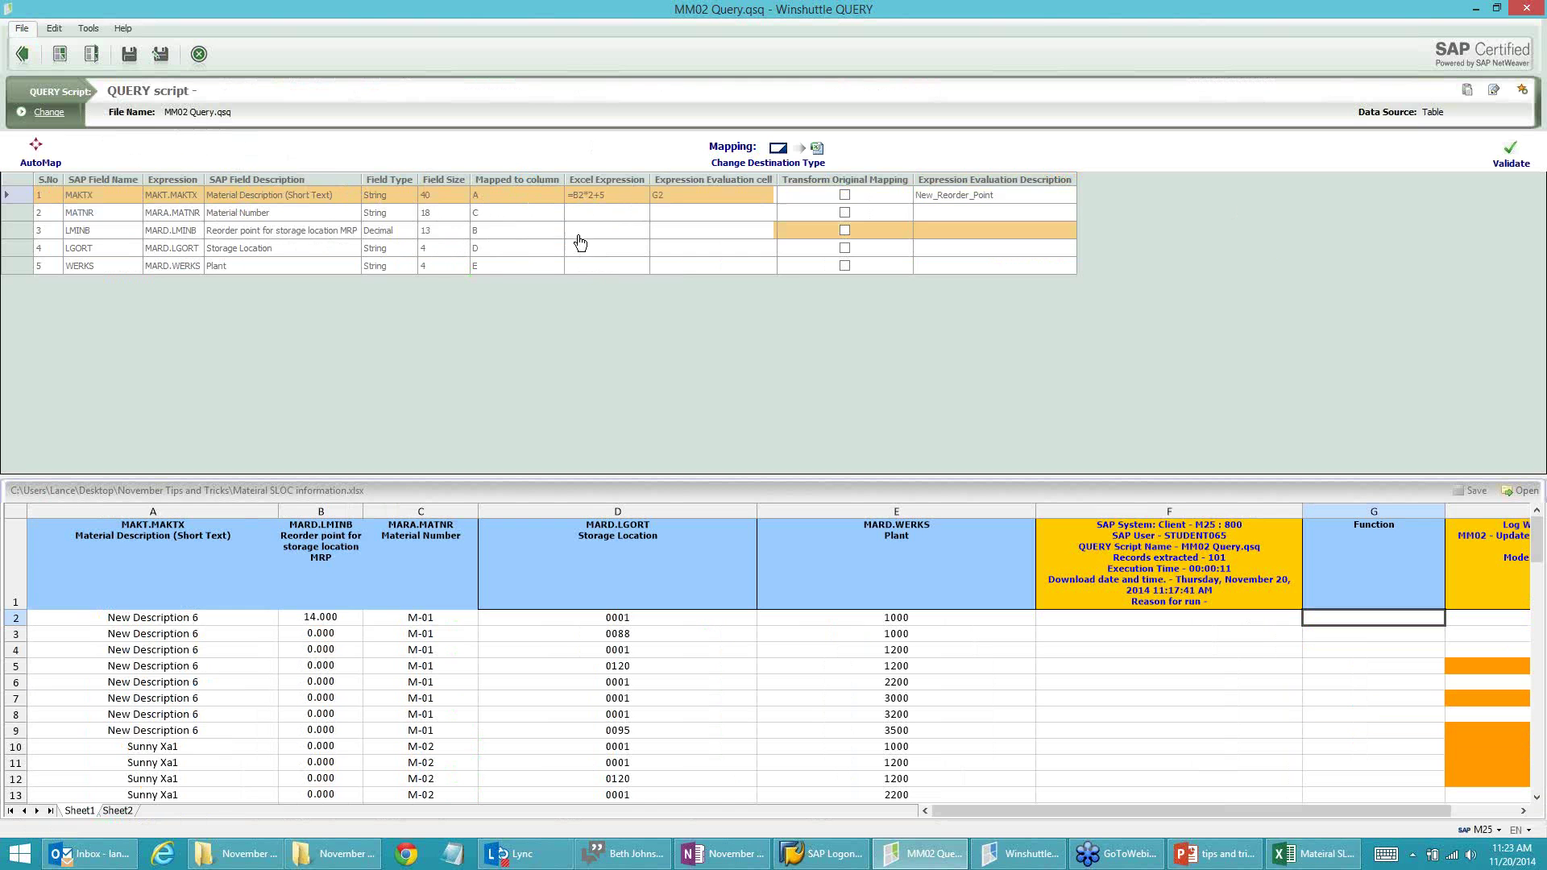
pyautogui.click(605, 204)
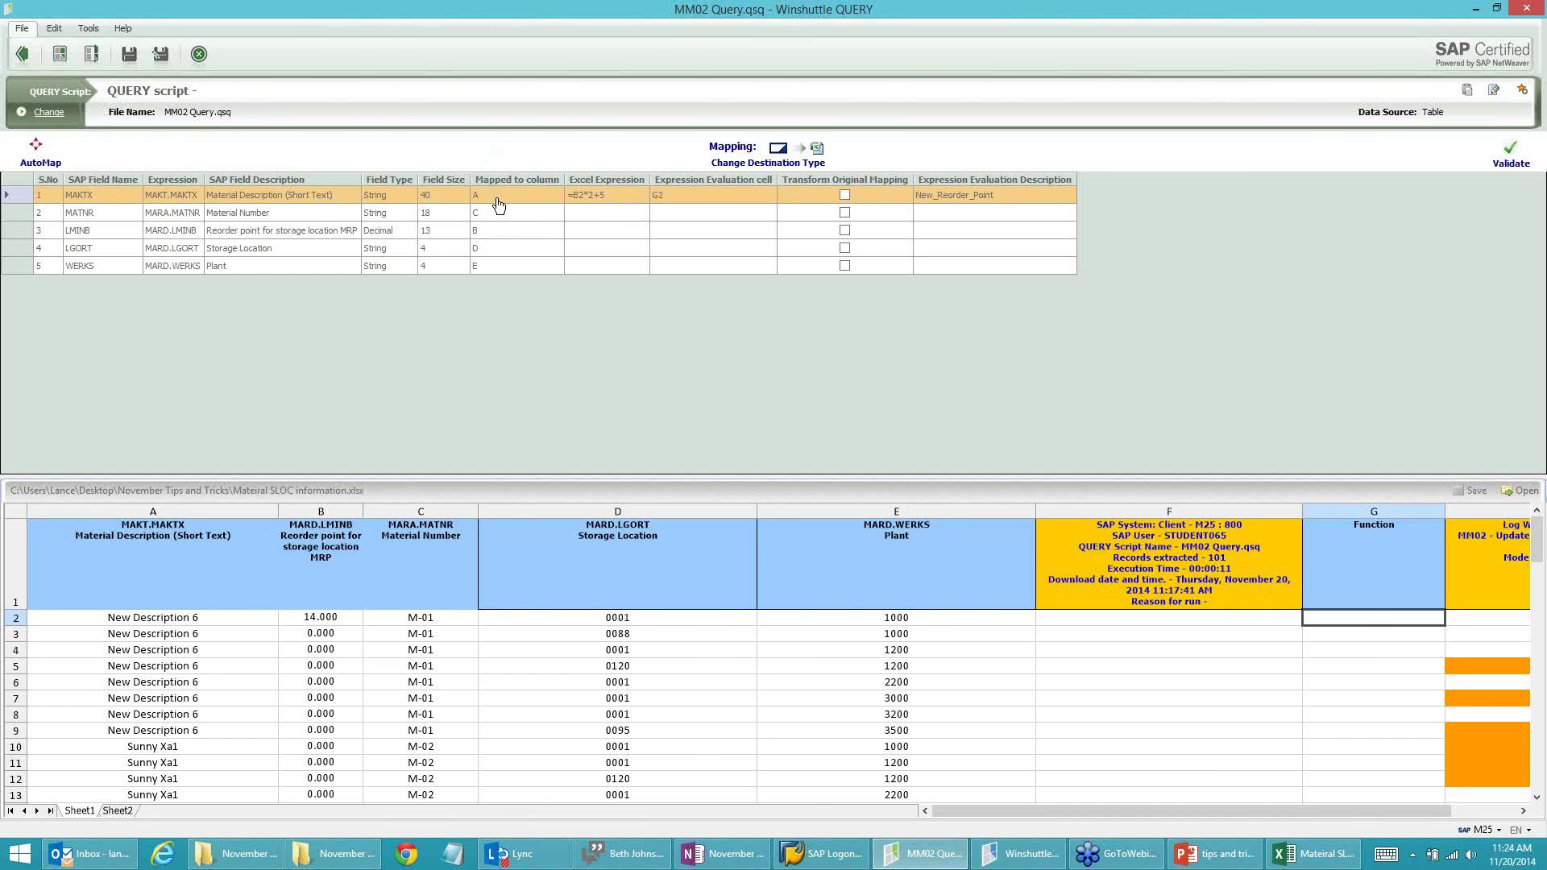
pyautogui.hotkey('alt', 'Tab')
pyautogui.click(136, 288)
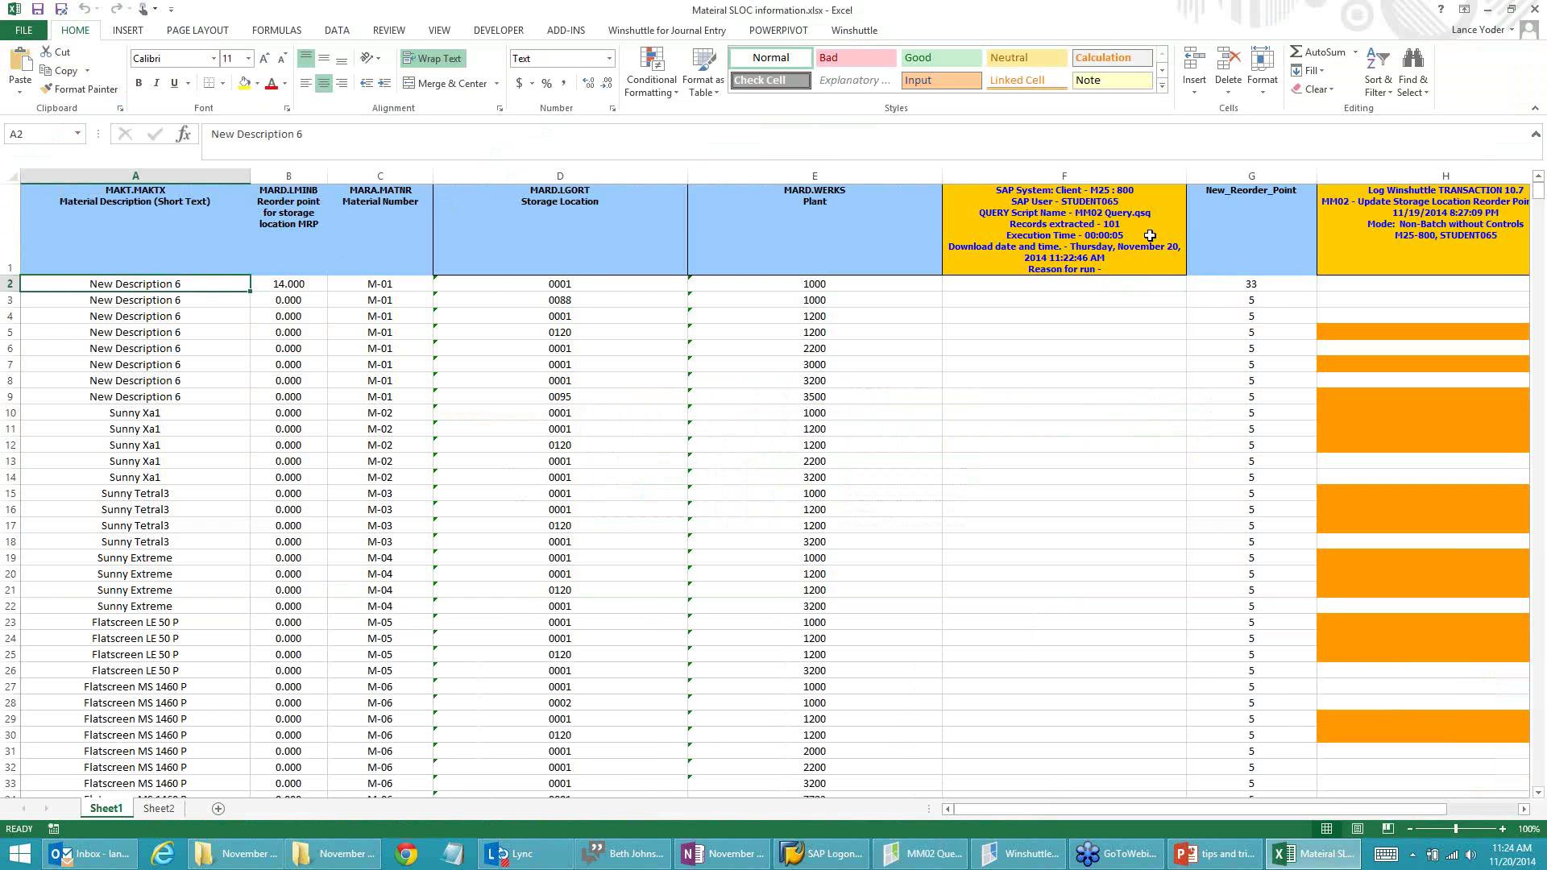
pyautogui.hotkey('alt', 'Tab')
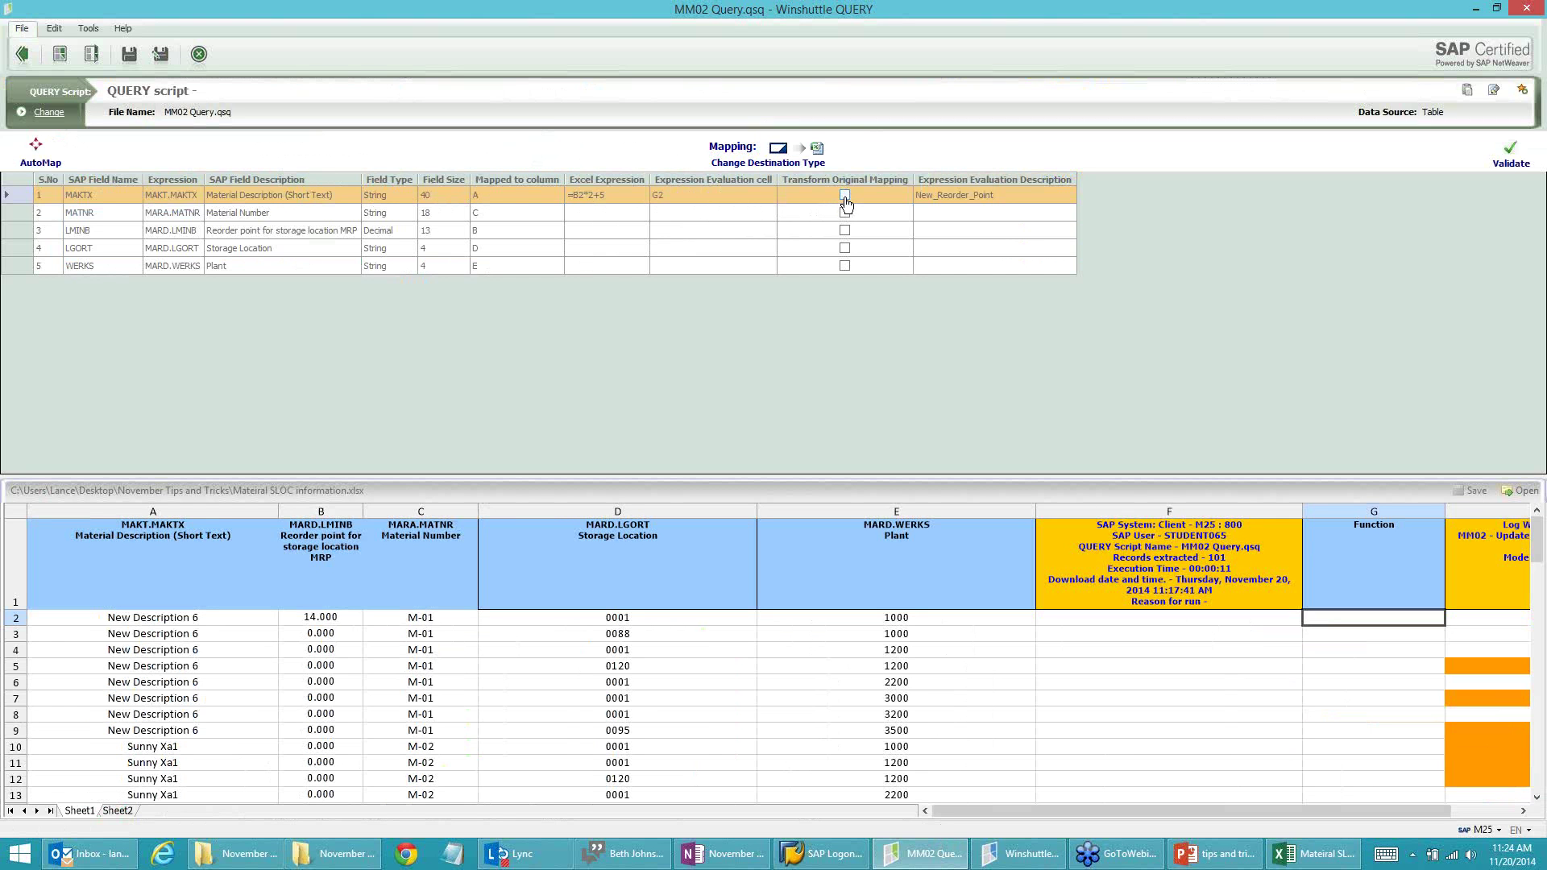
# Step: Move the =B2*2+5 expression from the MAKTX row to LMINB, evaluating into G2
pyautogui.click(619, 196)
pyautogui.hotkey('ctrl', 'c')
pyautogui.press('Delete')
pyautogui.click(583, 235)
pyautogui.click(591, 232)
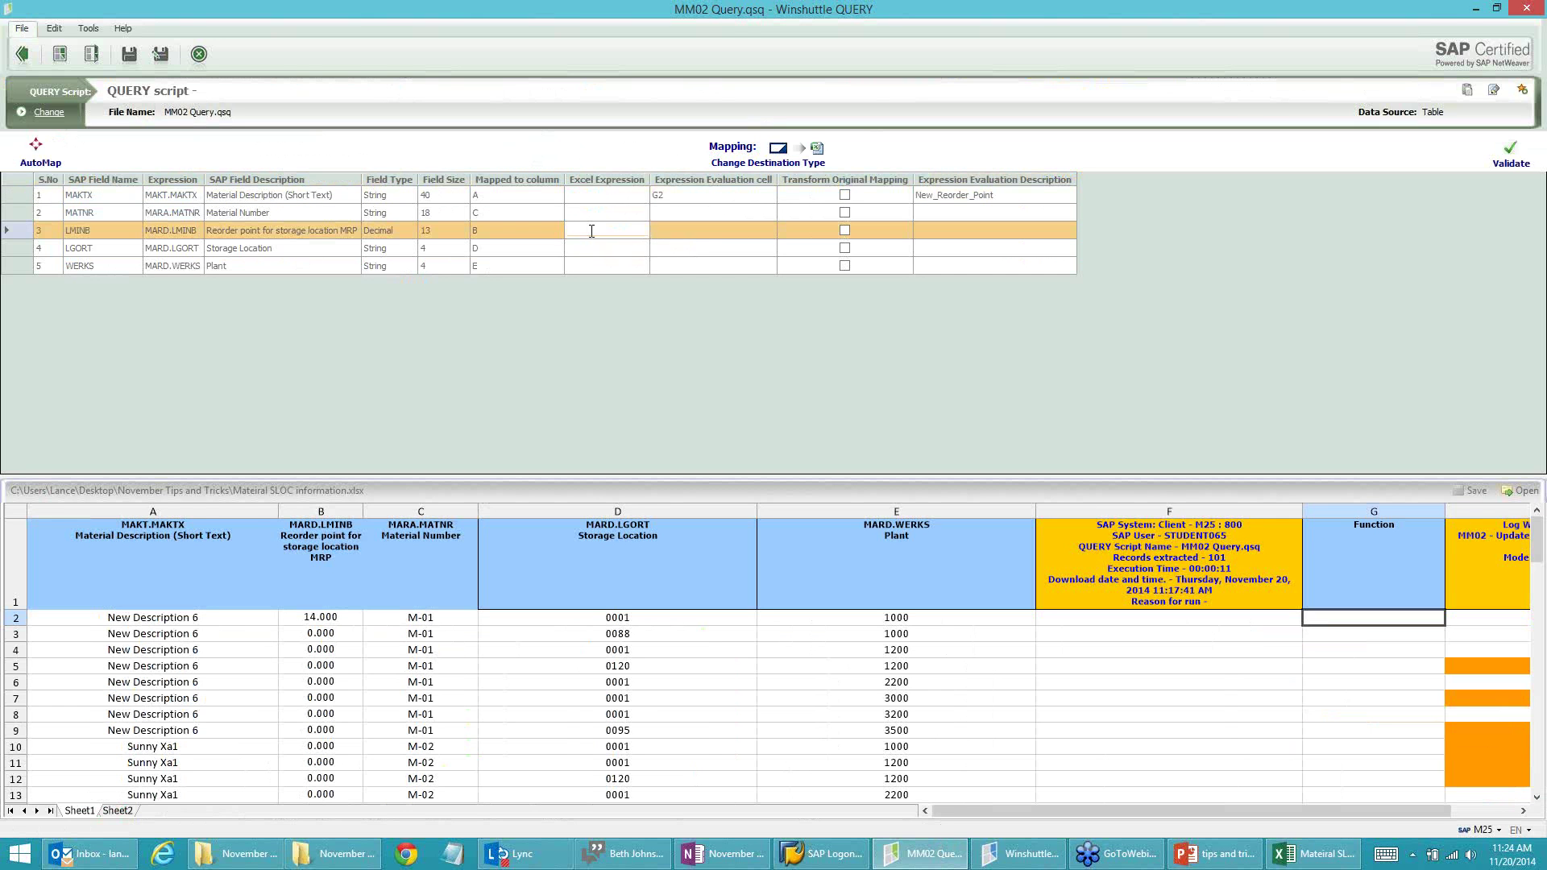
pyautogui.hotkey('ctrl', 'v')
pyautogui.click(673, 233)
pyautogui.click(675, 233)
pyautogui.write('G2')
# Step: Clear the G2 evaluation cell and New_Reorder_Point description from the MAKTX row
pyautogui.click(677, 196)
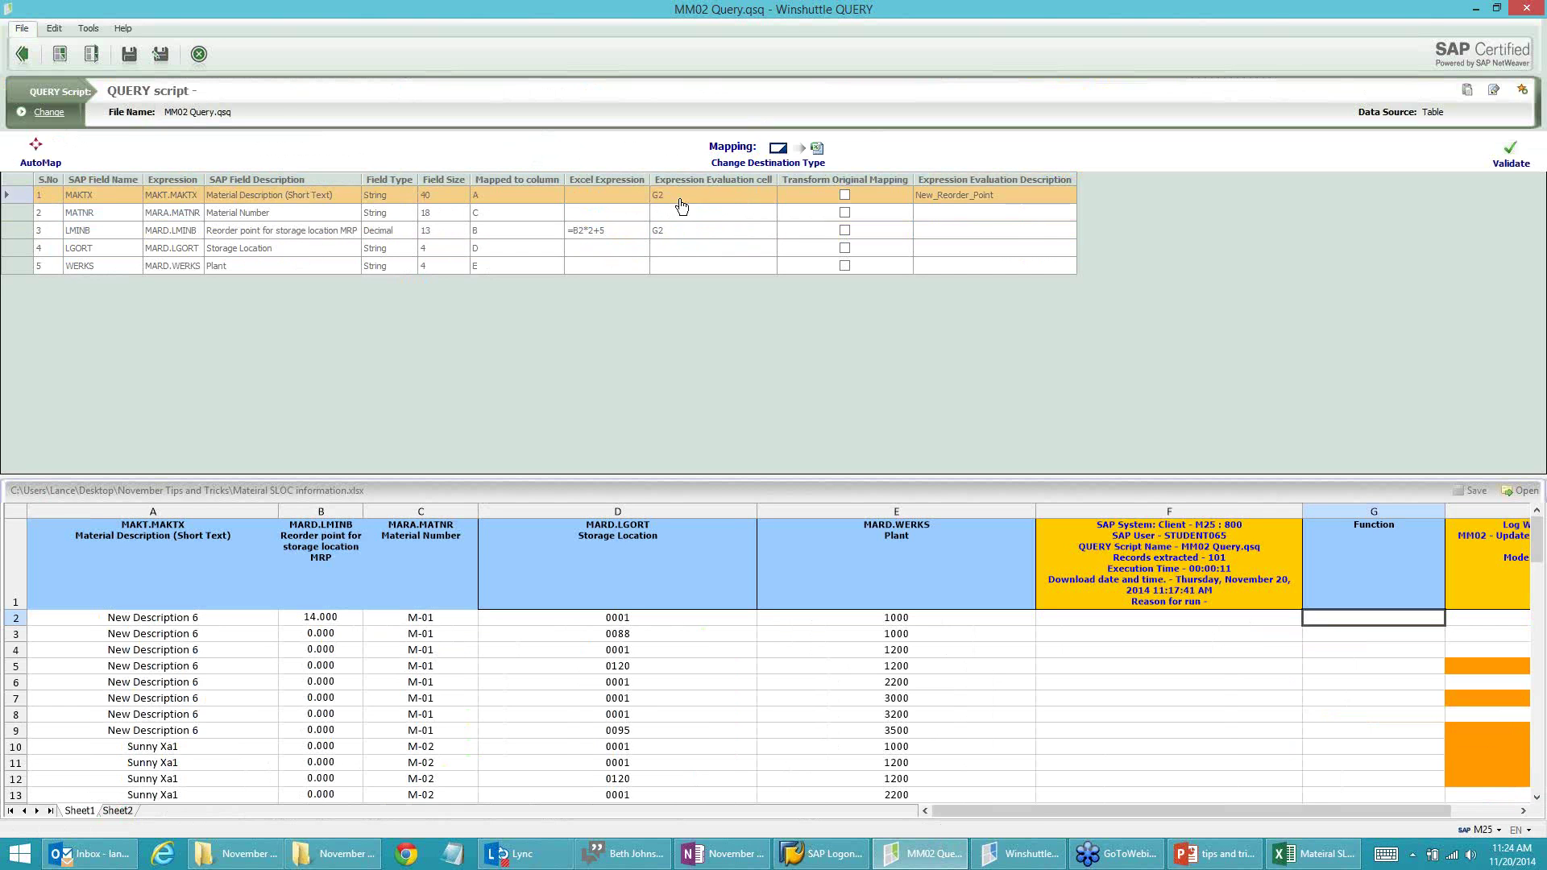
pyautogui.click(677, 195)
pyautogui.press('Delete')
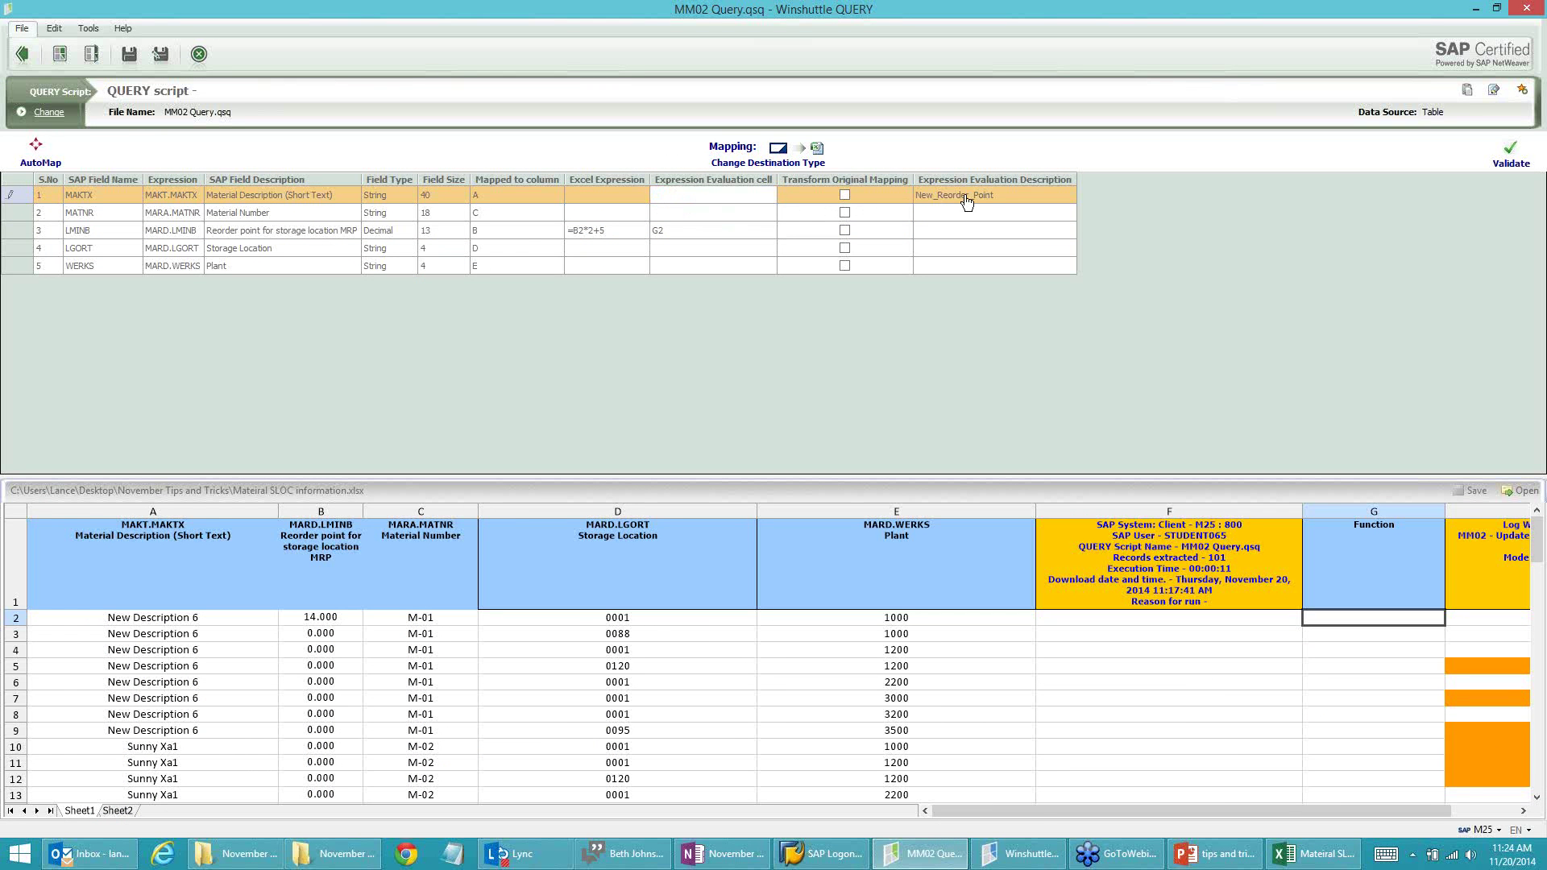
pyautogui.click(979, 197)
pyautogui.click(1002, 195)
pyautogui.moveTo(1003, 195); pyautogui.dragTo(916, 196)
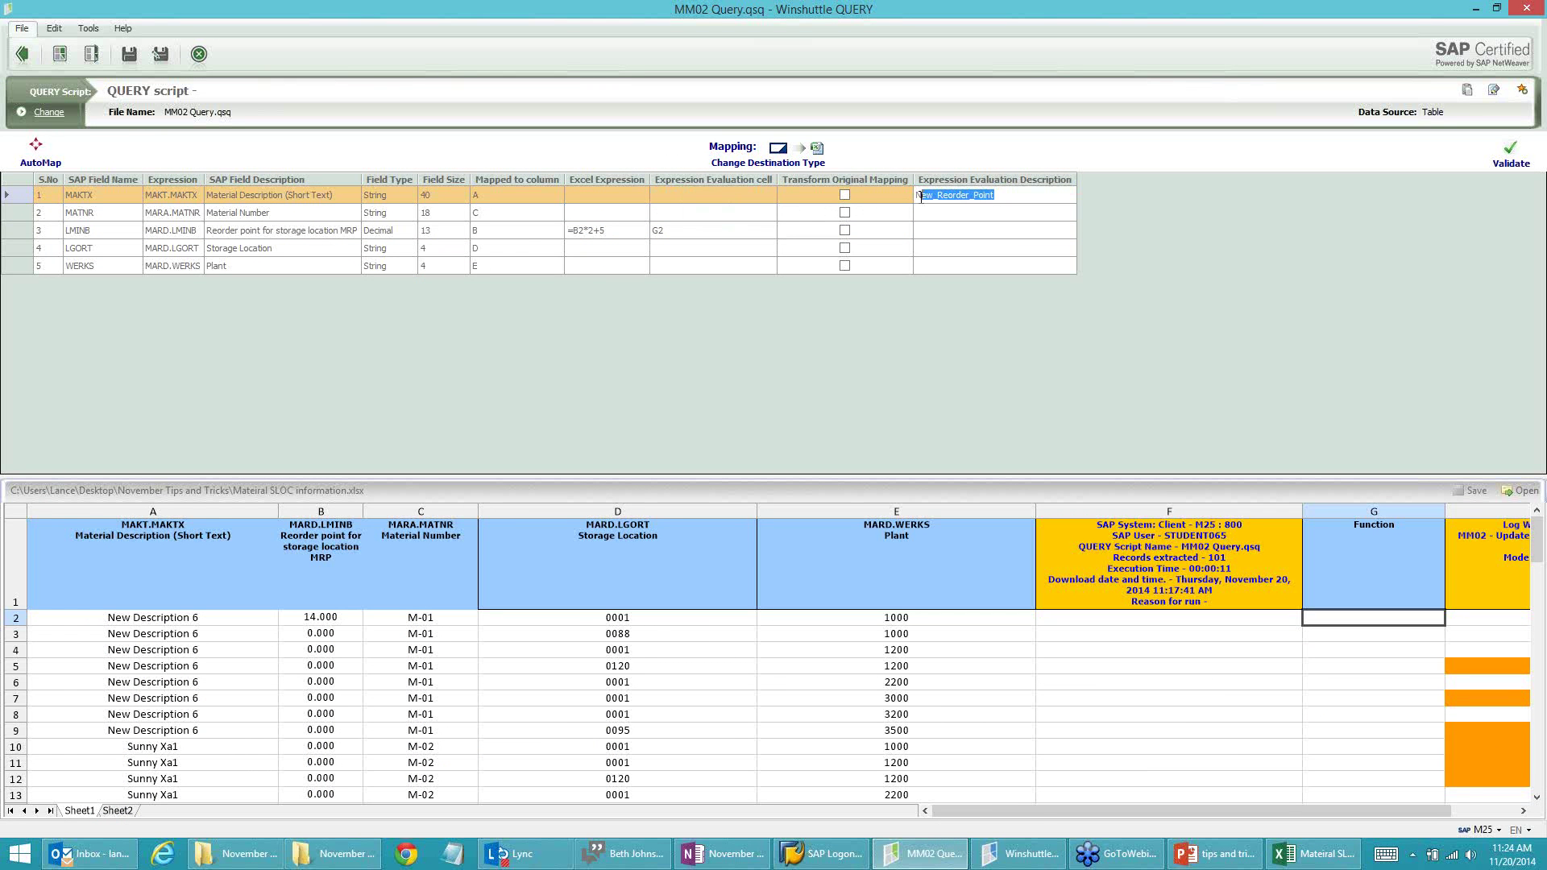
pyautogui.press('Delete')
# Step: Set the LMINB row's evaluation description to 'New Reorder Point'
pyautogui.click(936, 231)
pyautogui.click(936, 231)
pyautogui.hotkey('ctrl', 'v')
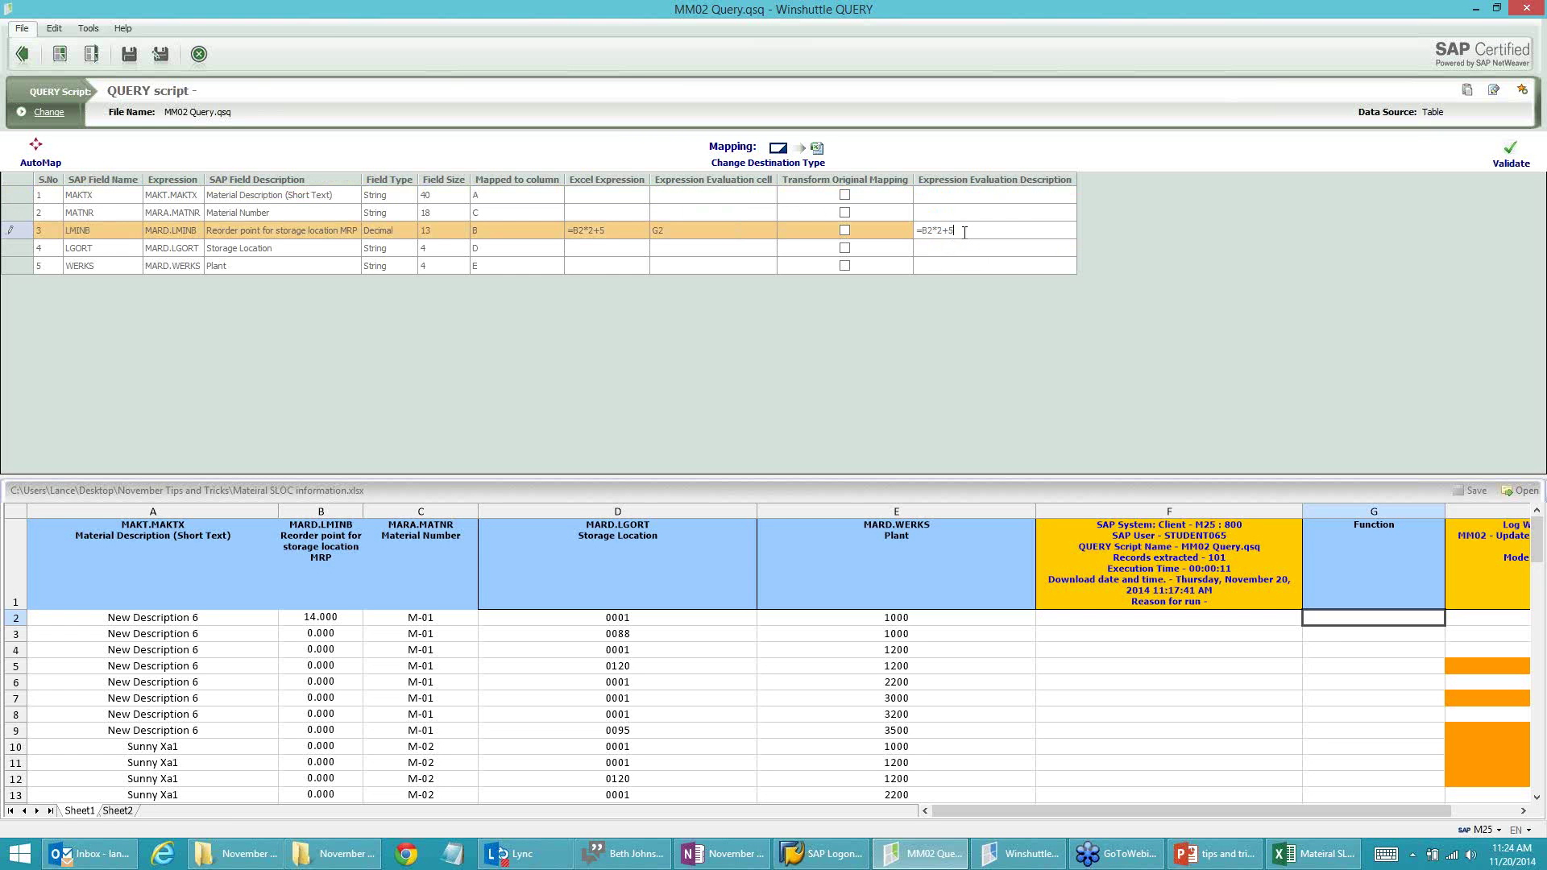
pyautogui.moveTo(959, 232); pyautogui.dragTo(913, 232)
pyautogui.write('New Reorder Point')
pyautogui.click(847, 231)
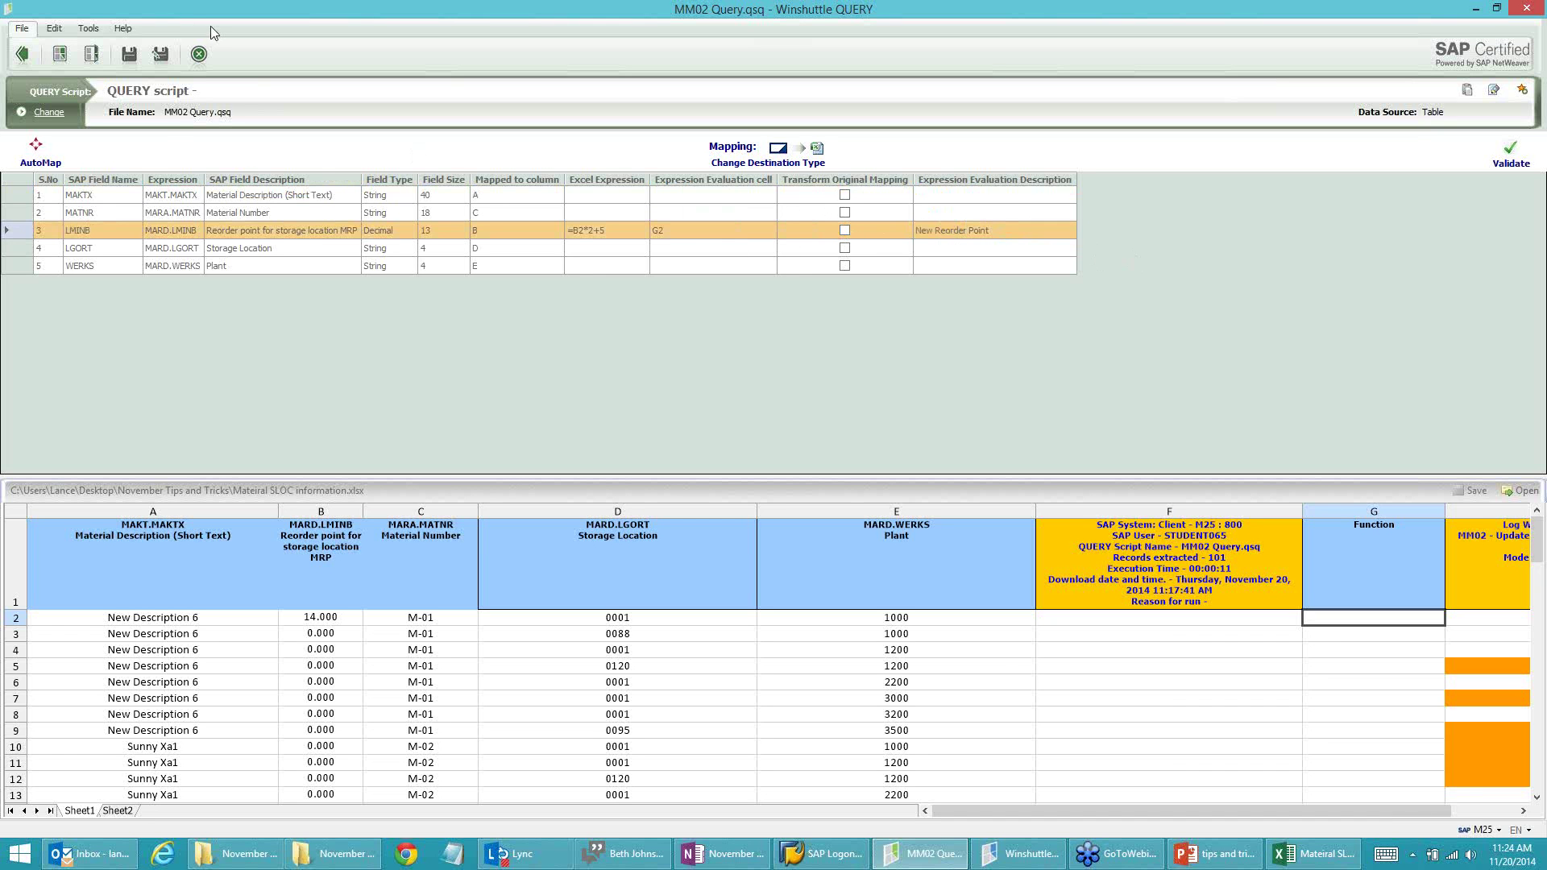
# Step: Save the script with Transform Original Mapping on for the reorder point and start a run
pyautogui.click(129, 54)
pyautogui.click(845, 231)
pyautogui.click(23, 55)
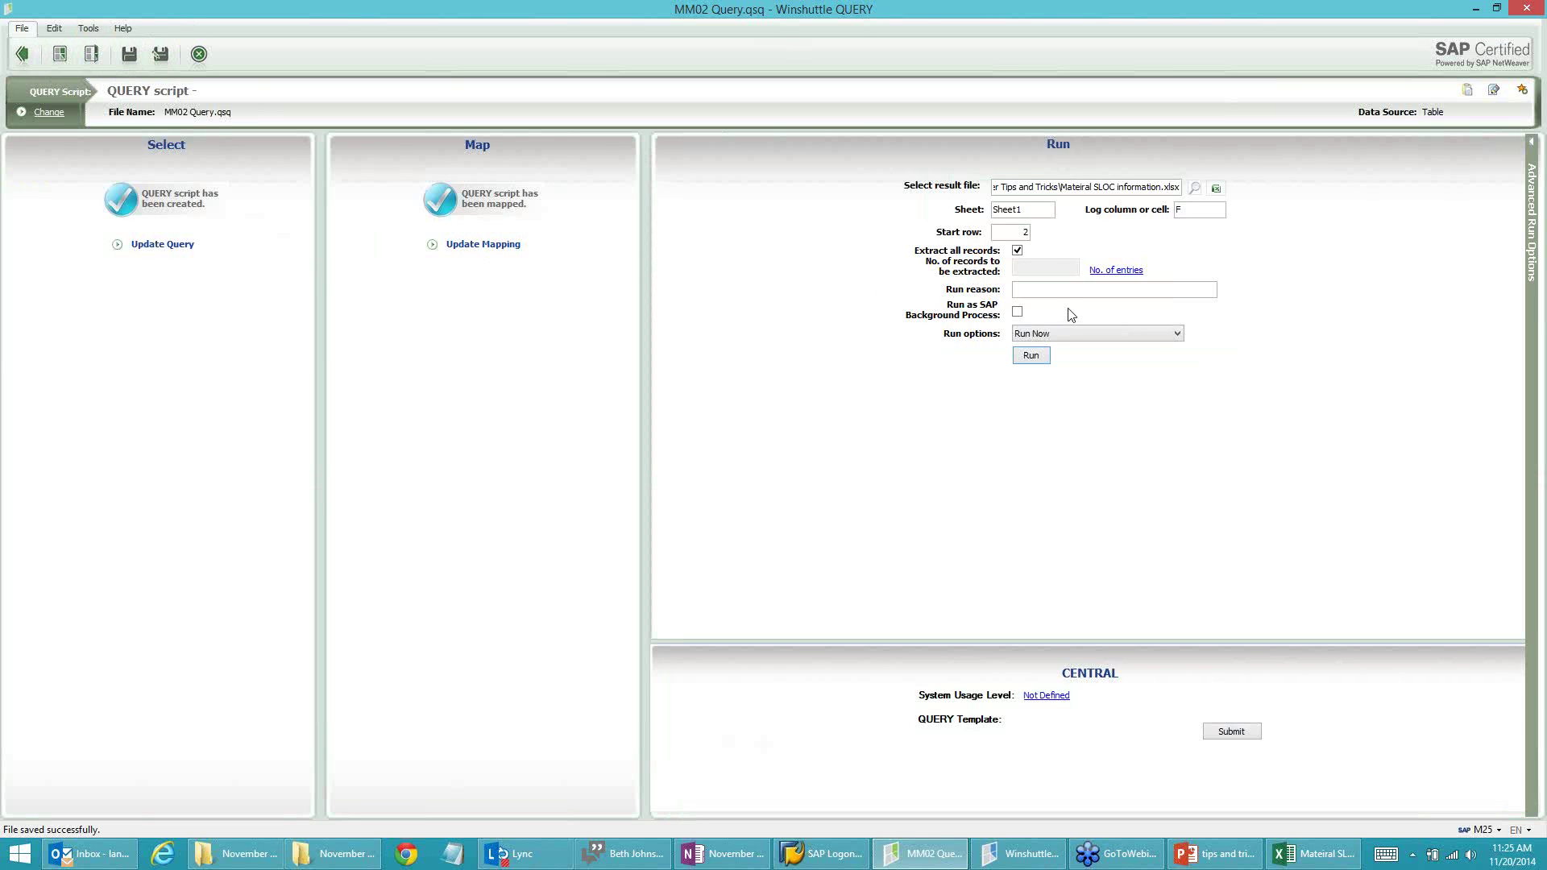
pyautogui.click(1031, 356)
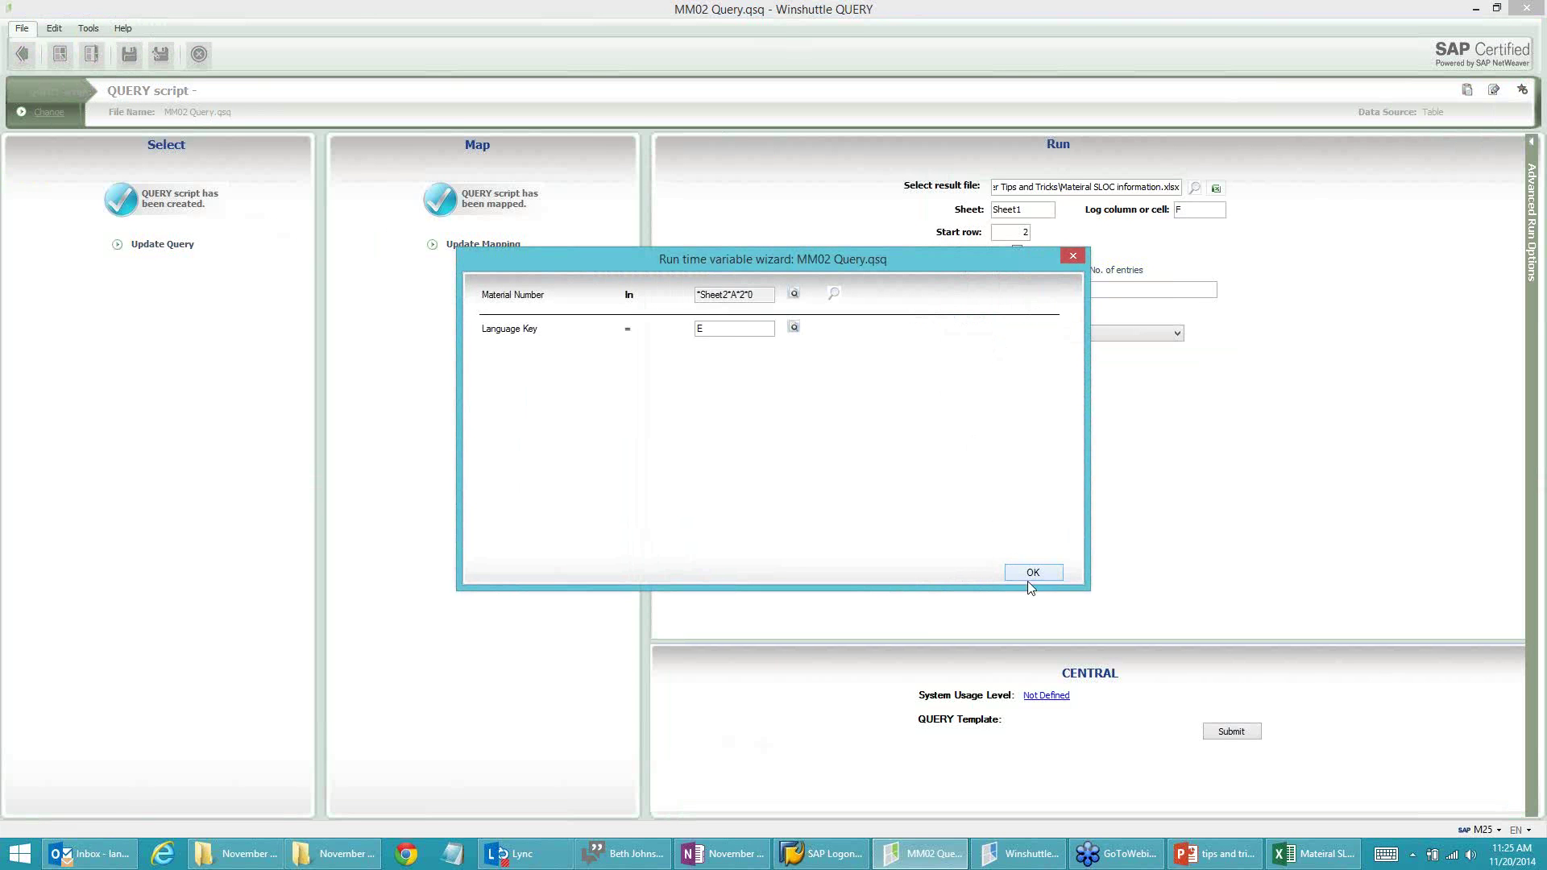
# Step: Complete the run, confirm 33.000 in reorder point B2, and switch to Winshuttle TRANSACTION
pyautogui.click(1033, 573)
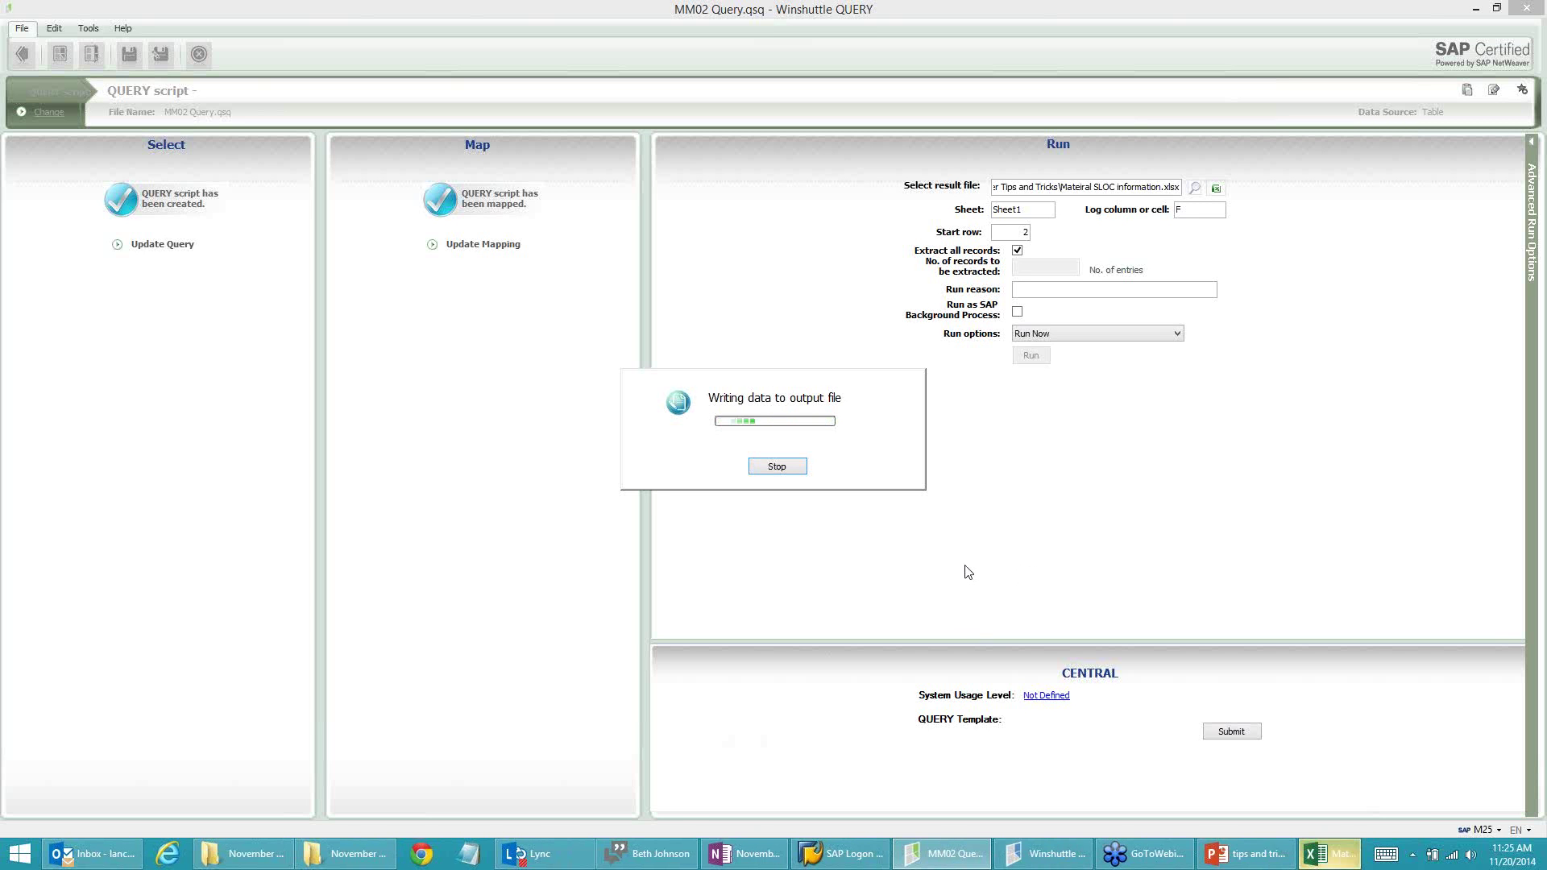
pyautogui.click(1328, 859)
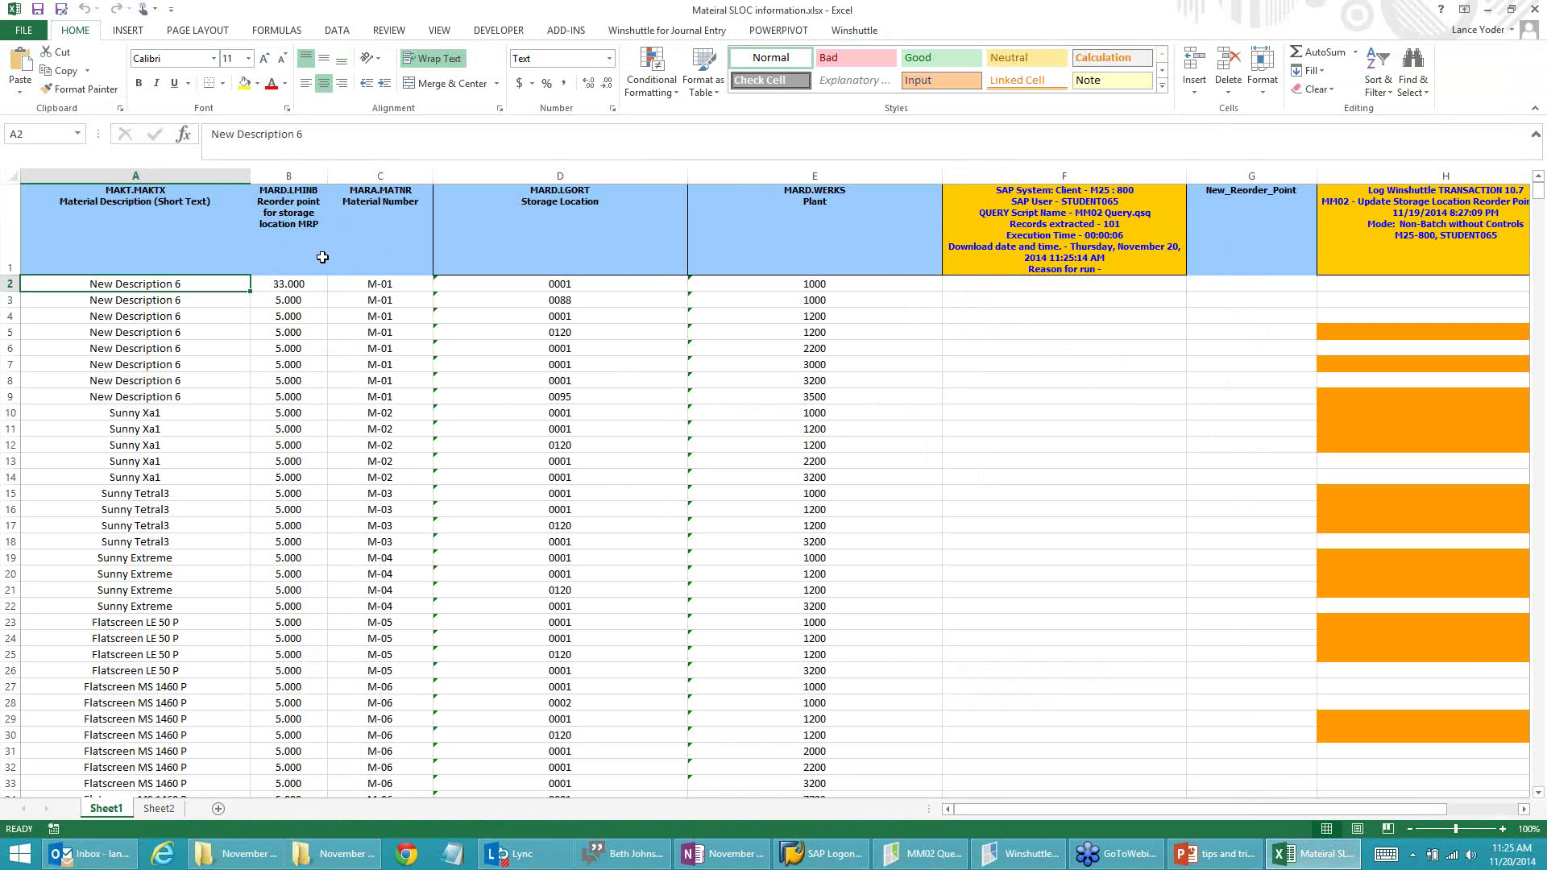
pyautogui.click(1017, 854)
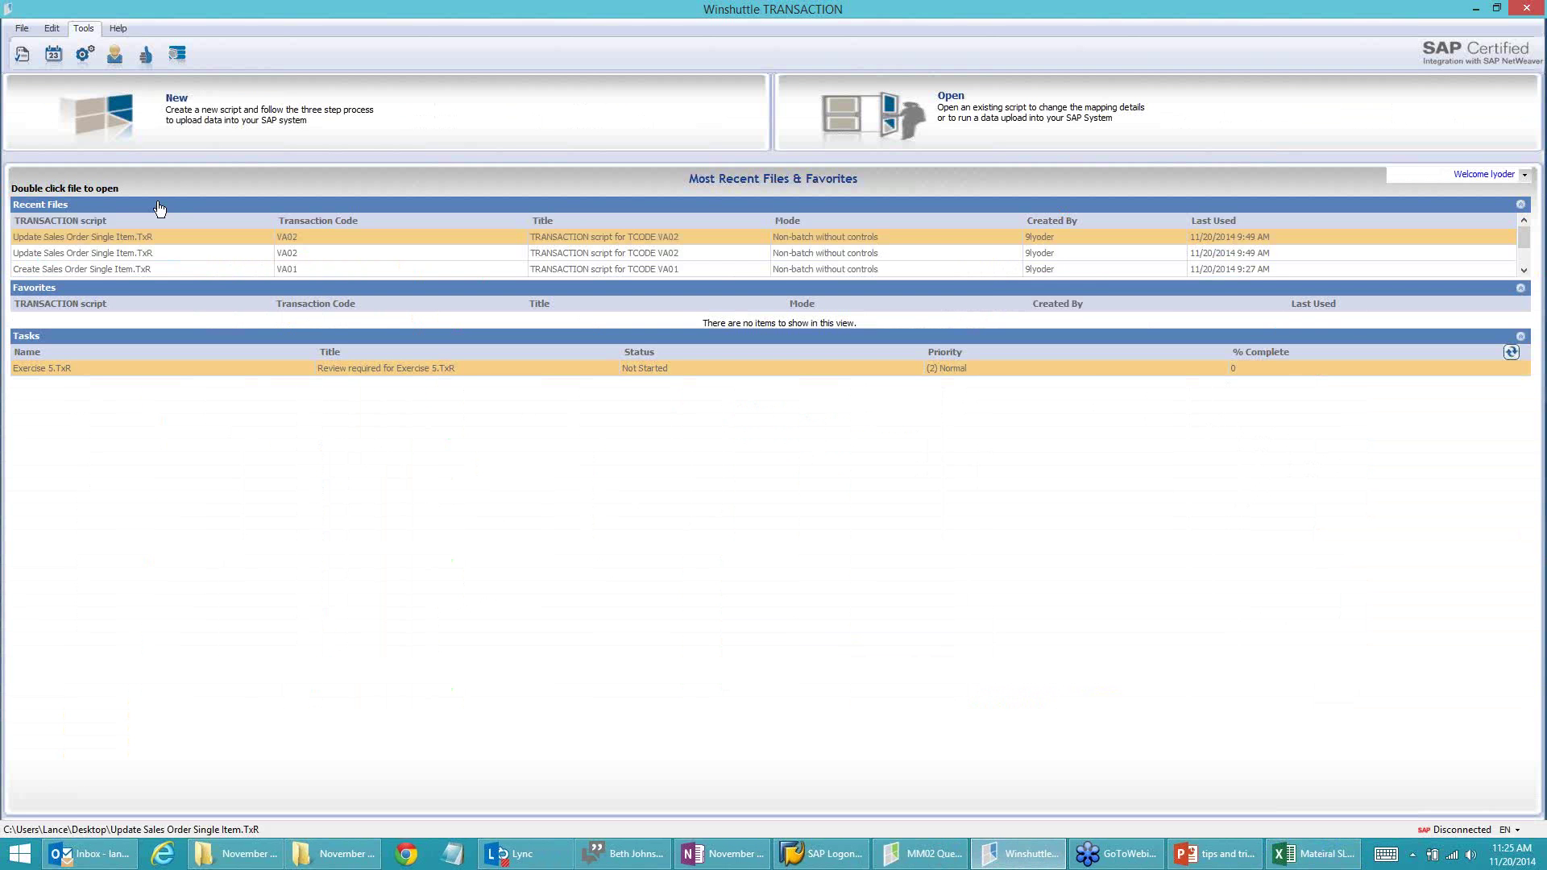
# Step: Begin a new MM02 recording on the M25-800 system in Batch Input Mode
pyautogui.click(22, 28)
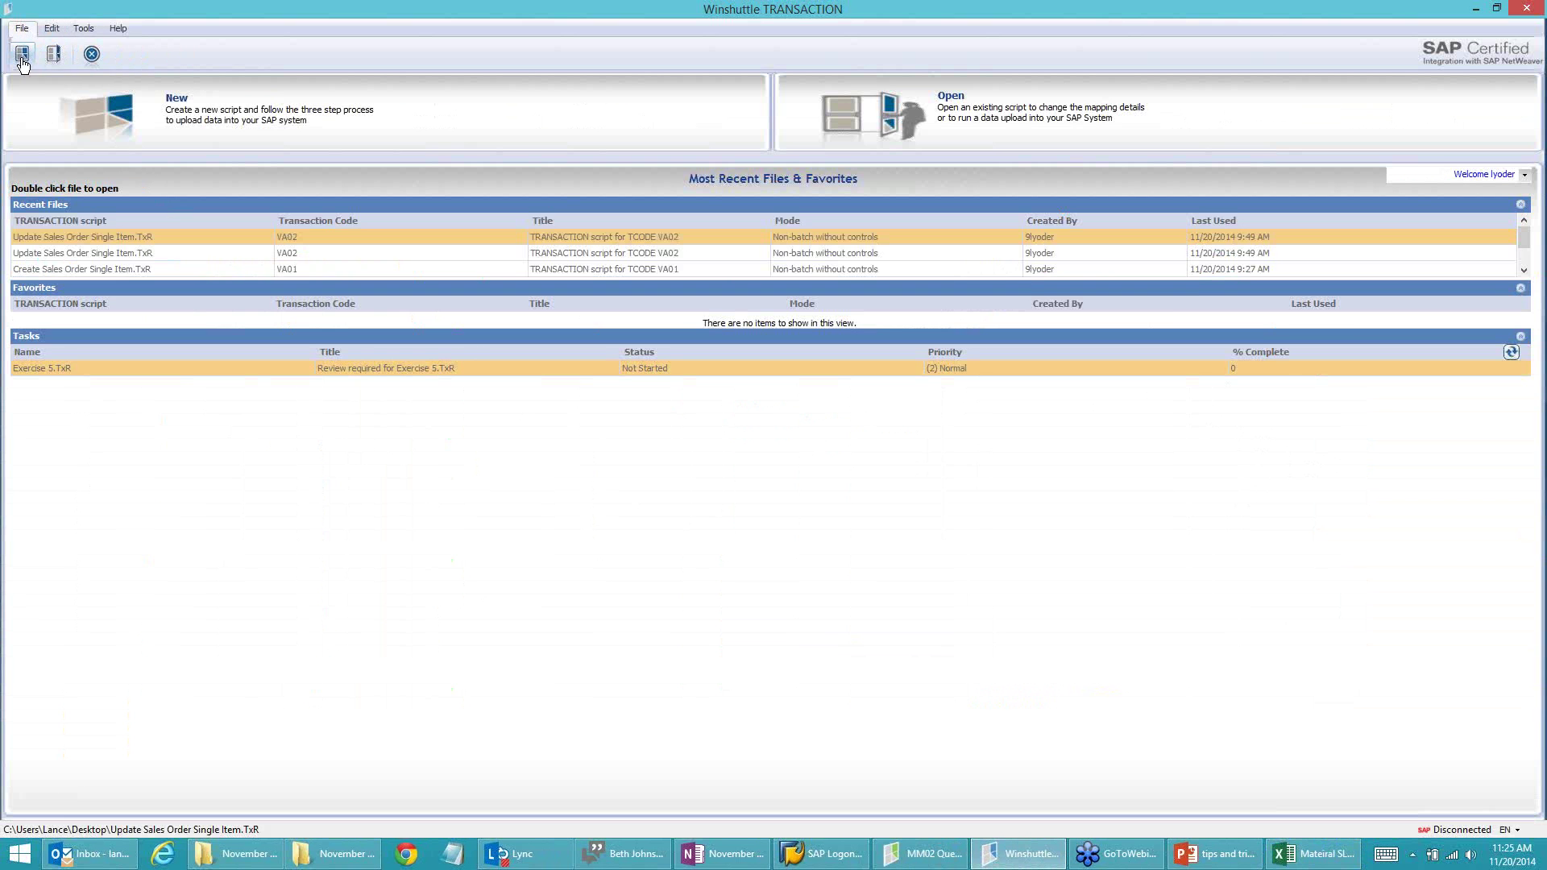
pyautogui.click(22, 55)
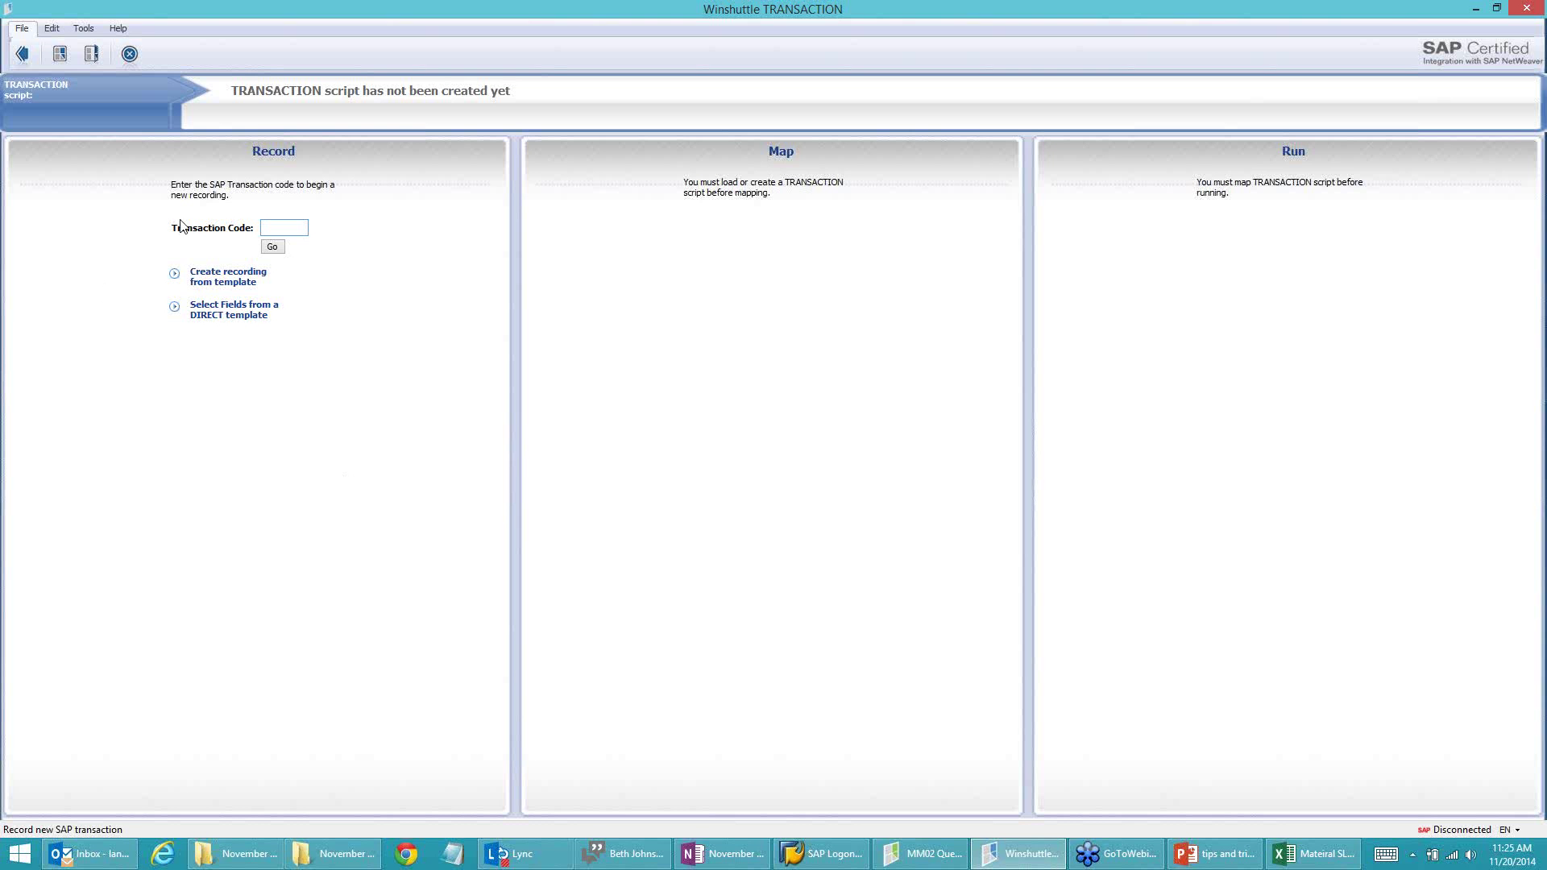
pyautogui.write('MM02')
pyautogui.click(271, 251)
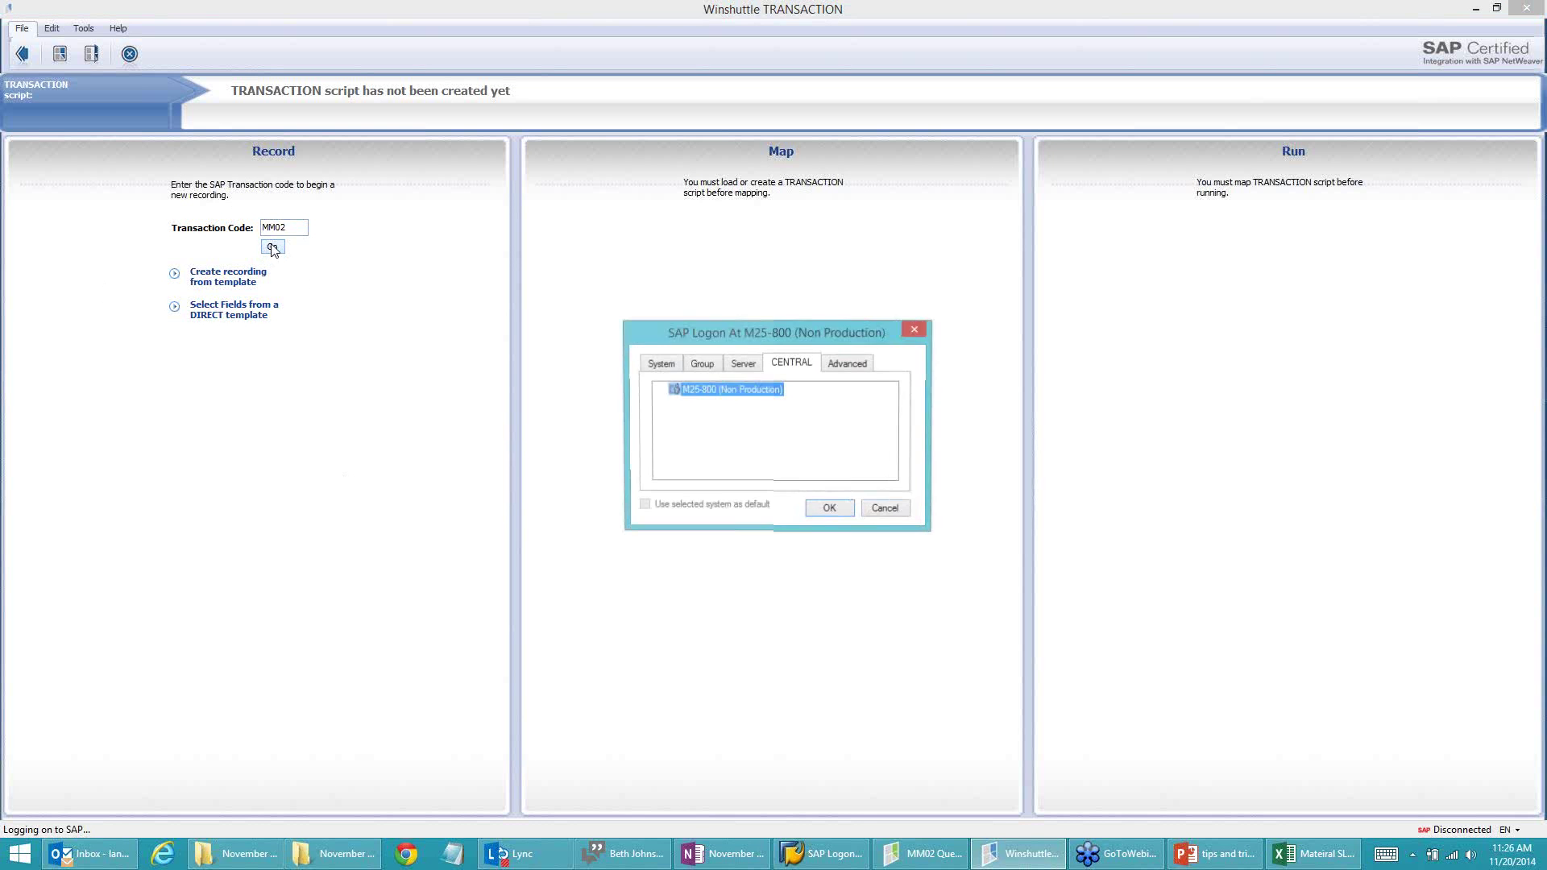
pyautogui.click(829, 509)
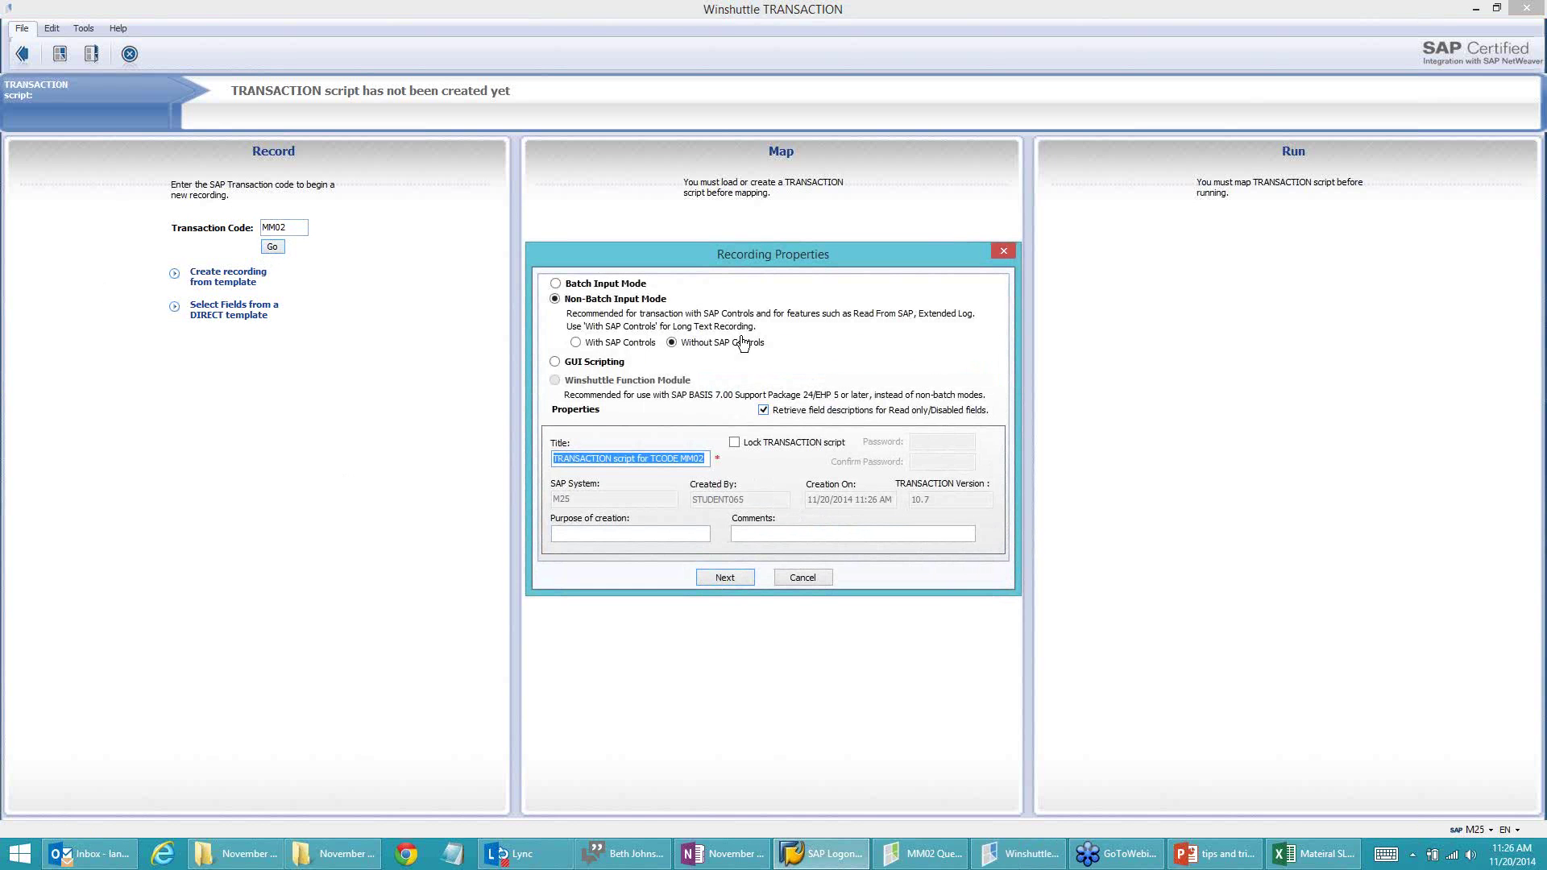
pyautogui.click(555, 284)
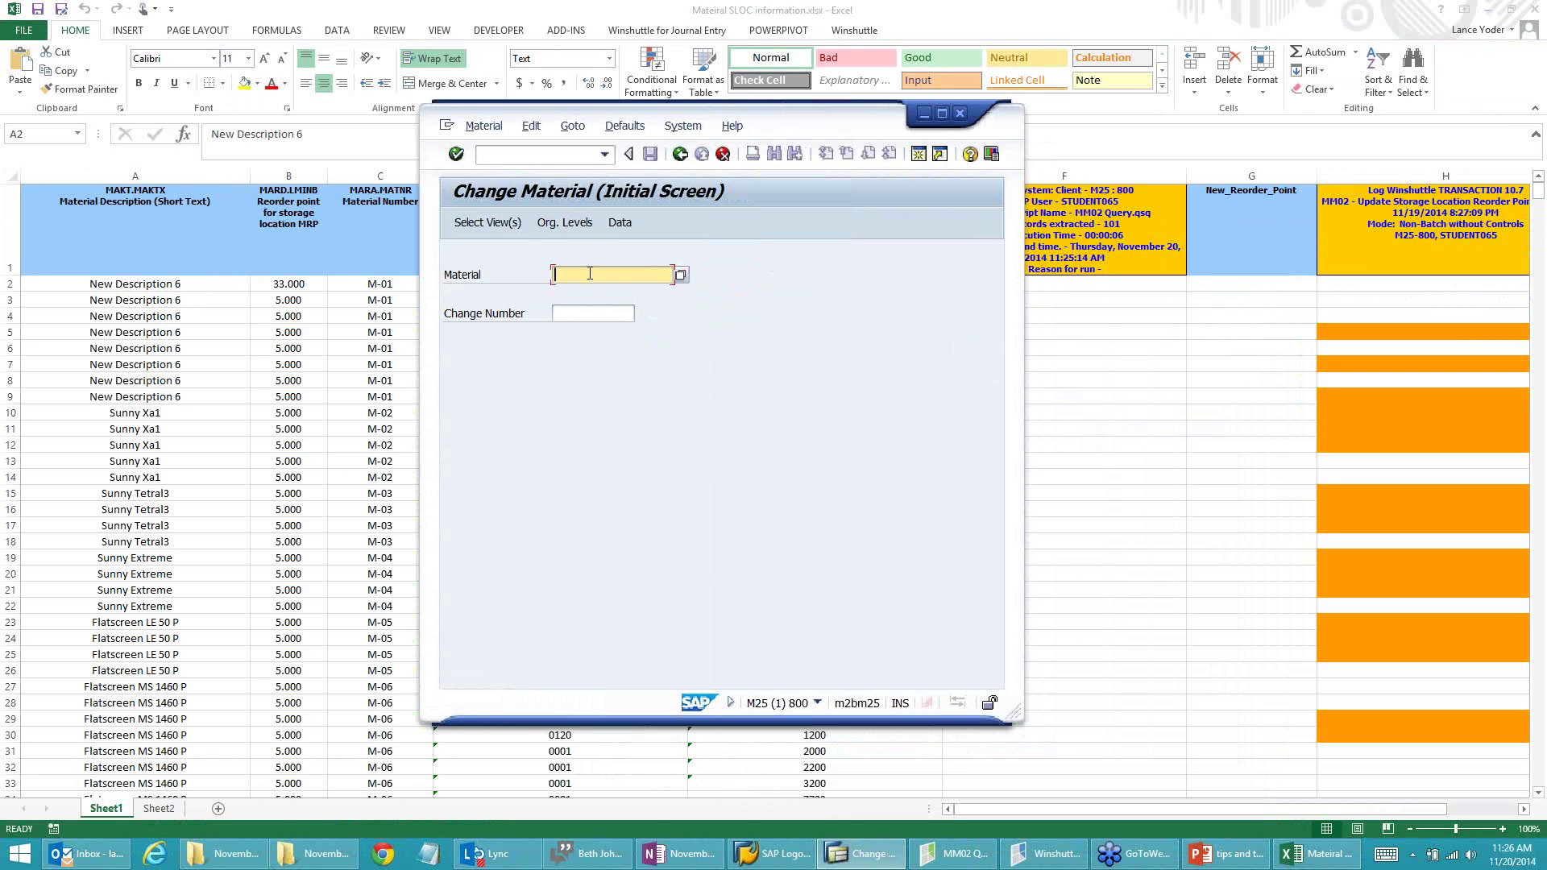
# Step: Open material M-01 in the MRP 4 view for plant 1000, storage location 0001
pyautogui.write('M-01')
pyautogui.click(488, 222)
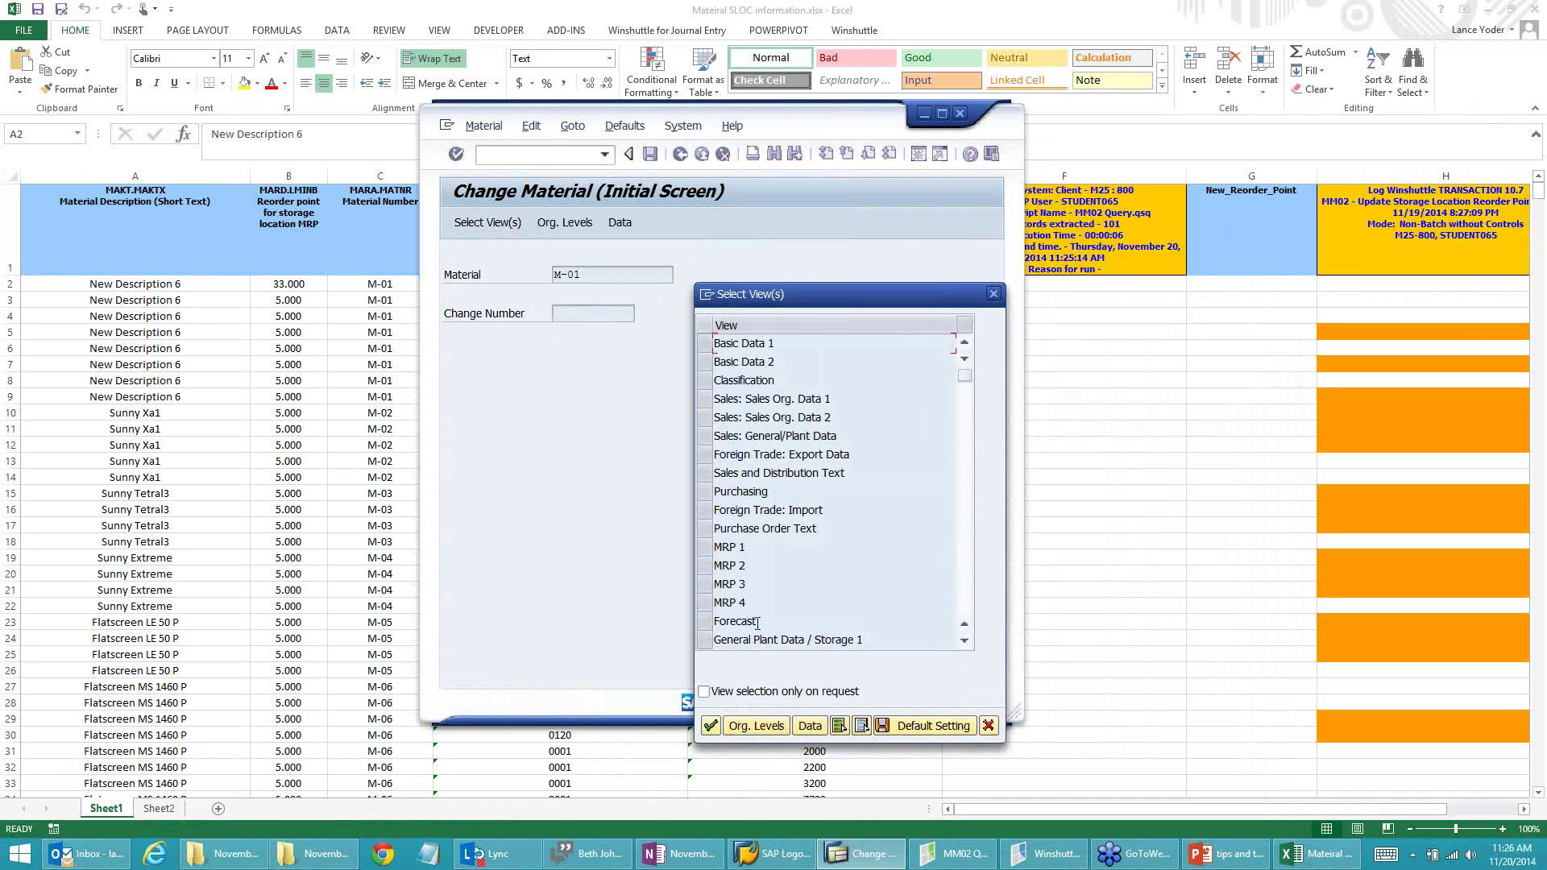
pyautogui.click(706, 603)
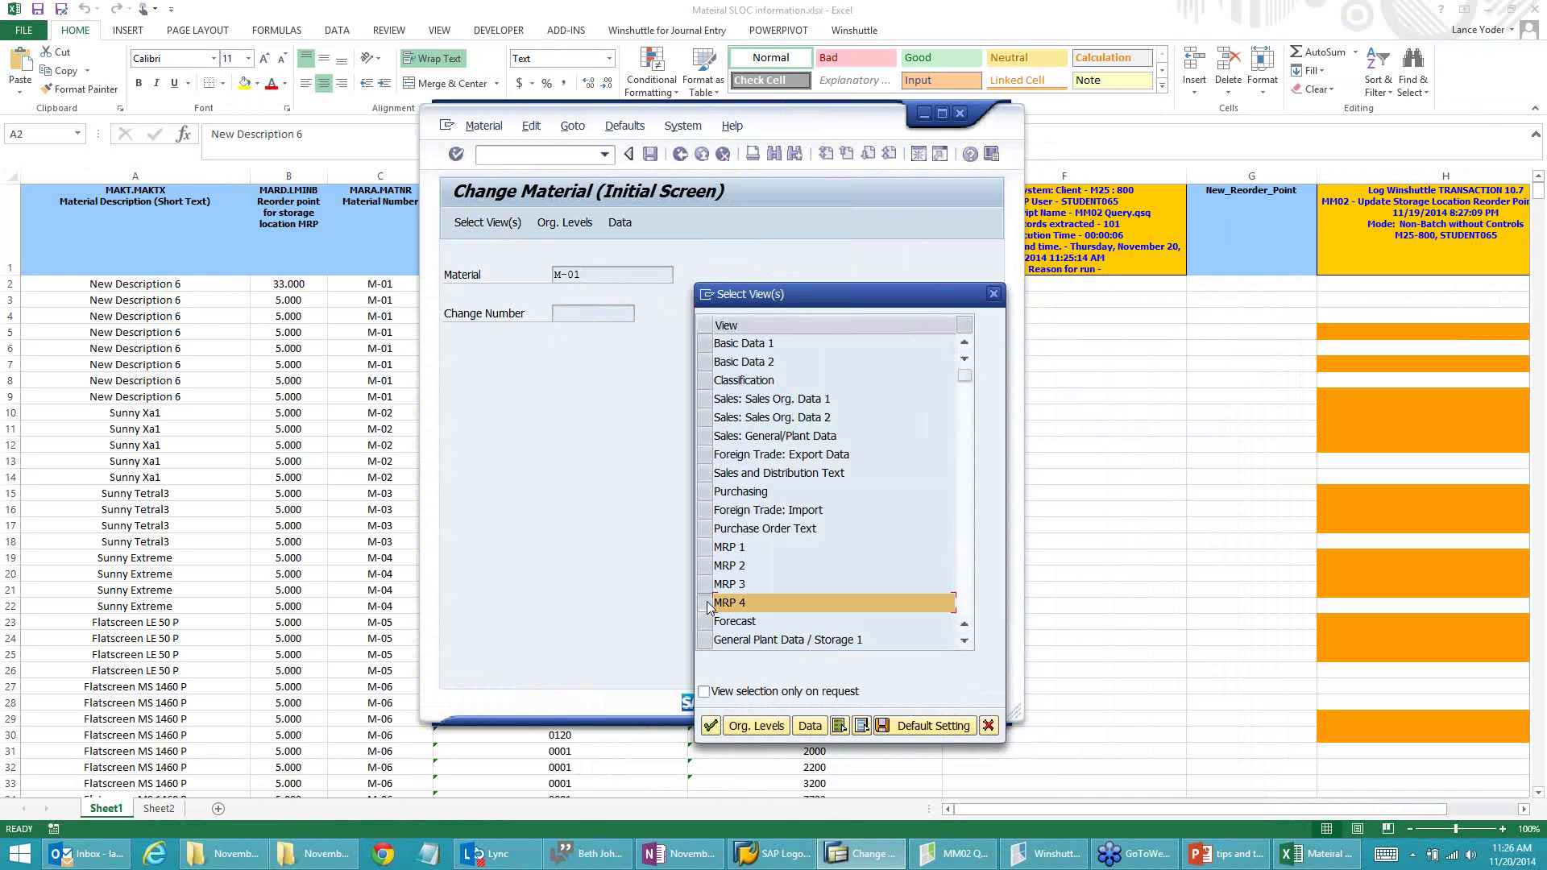
pyautogui.click(710, 727)
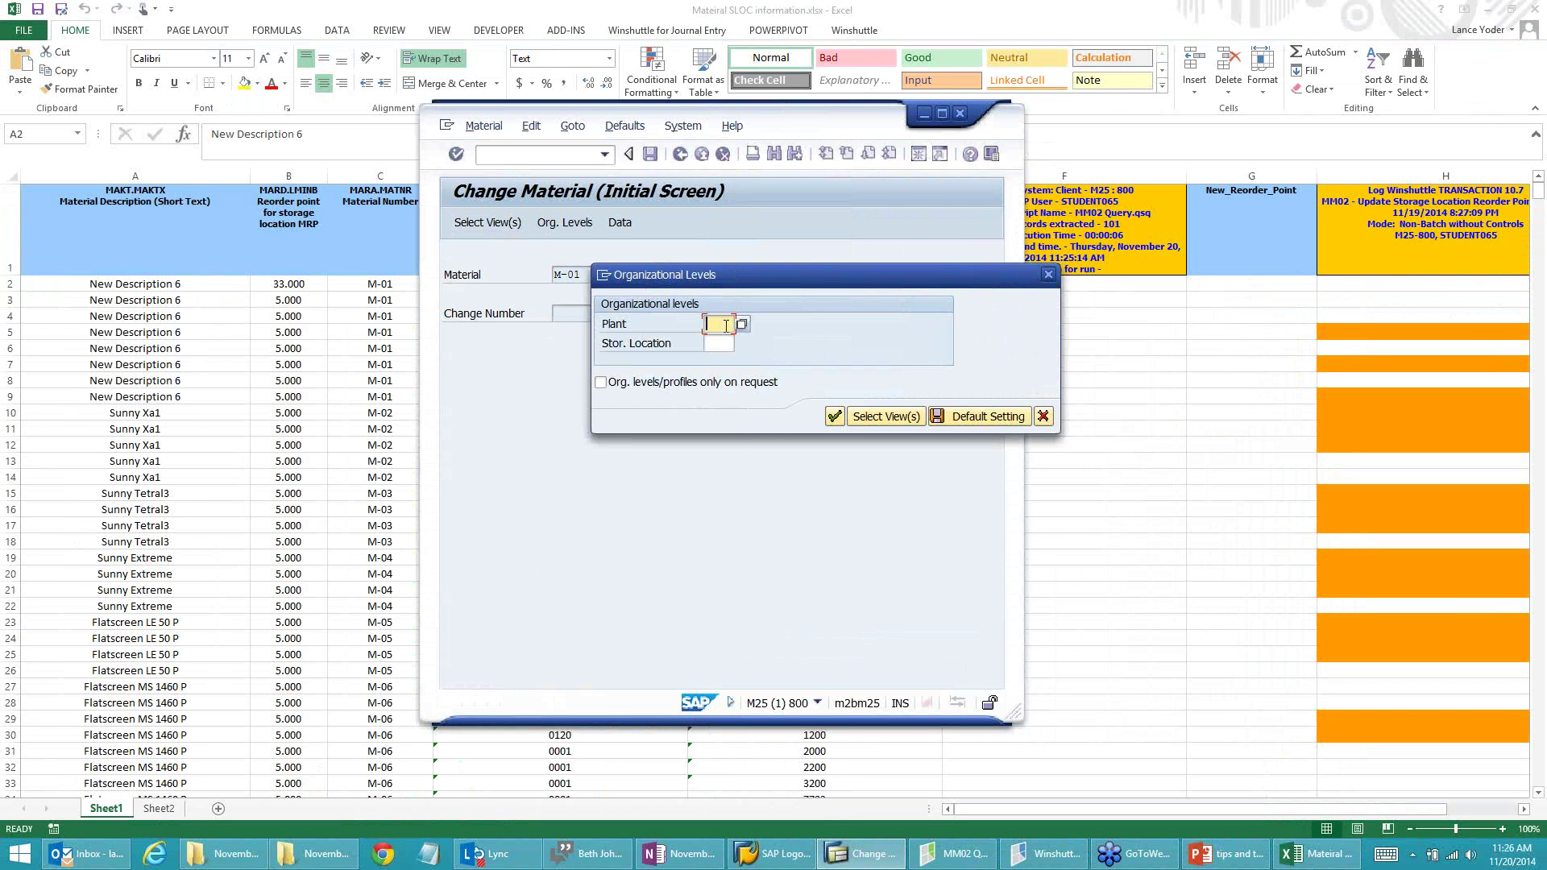
pyautogui.write('1000')
pyautogui.press('Tab')
pyautogui.write('0001')
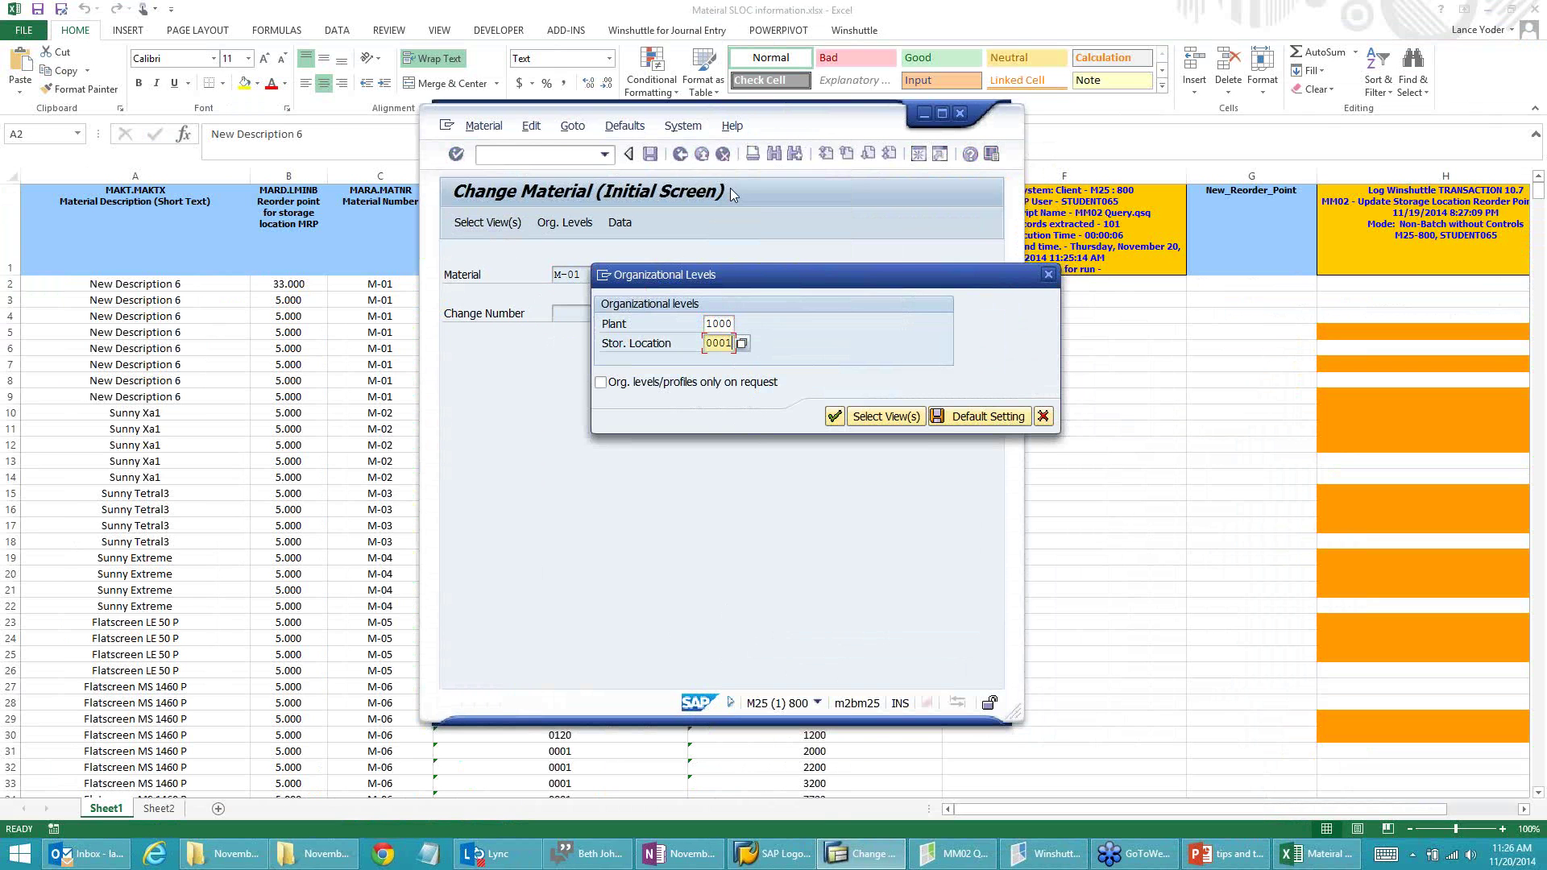
pyautogui.click(834, 416)
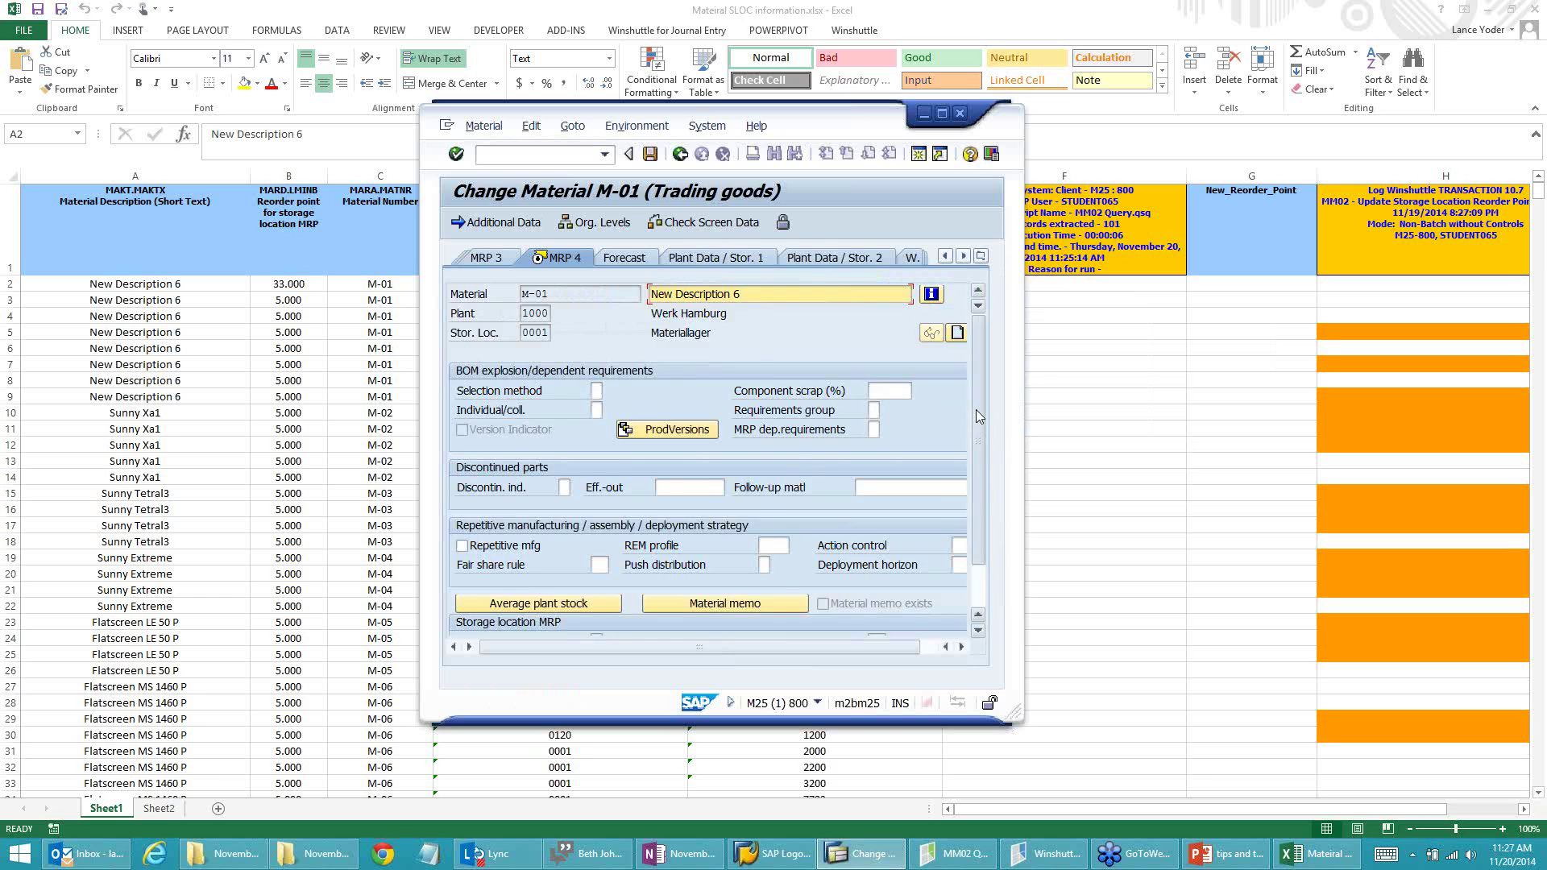
# Step: Change the reorder point from 14 to 16 and save the material
pyautogui.scroll(-3, 975, 409)
pyautogui.click(597, 603)
pyautogui.doubleClick(597, 602)
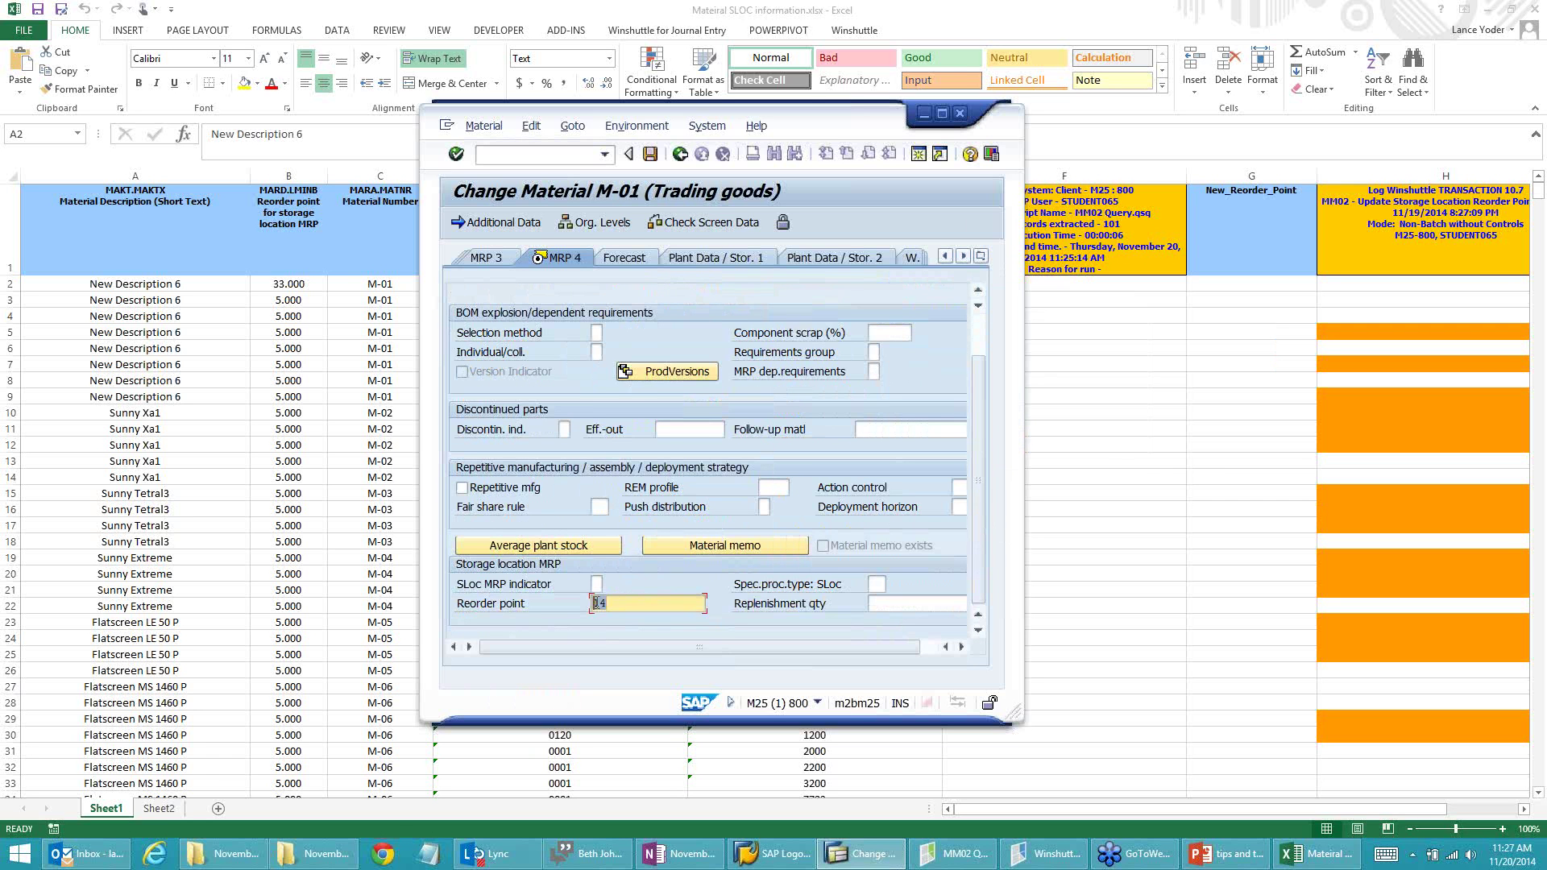
pyautogui.write('16')
pyautogui.click(650, 155)
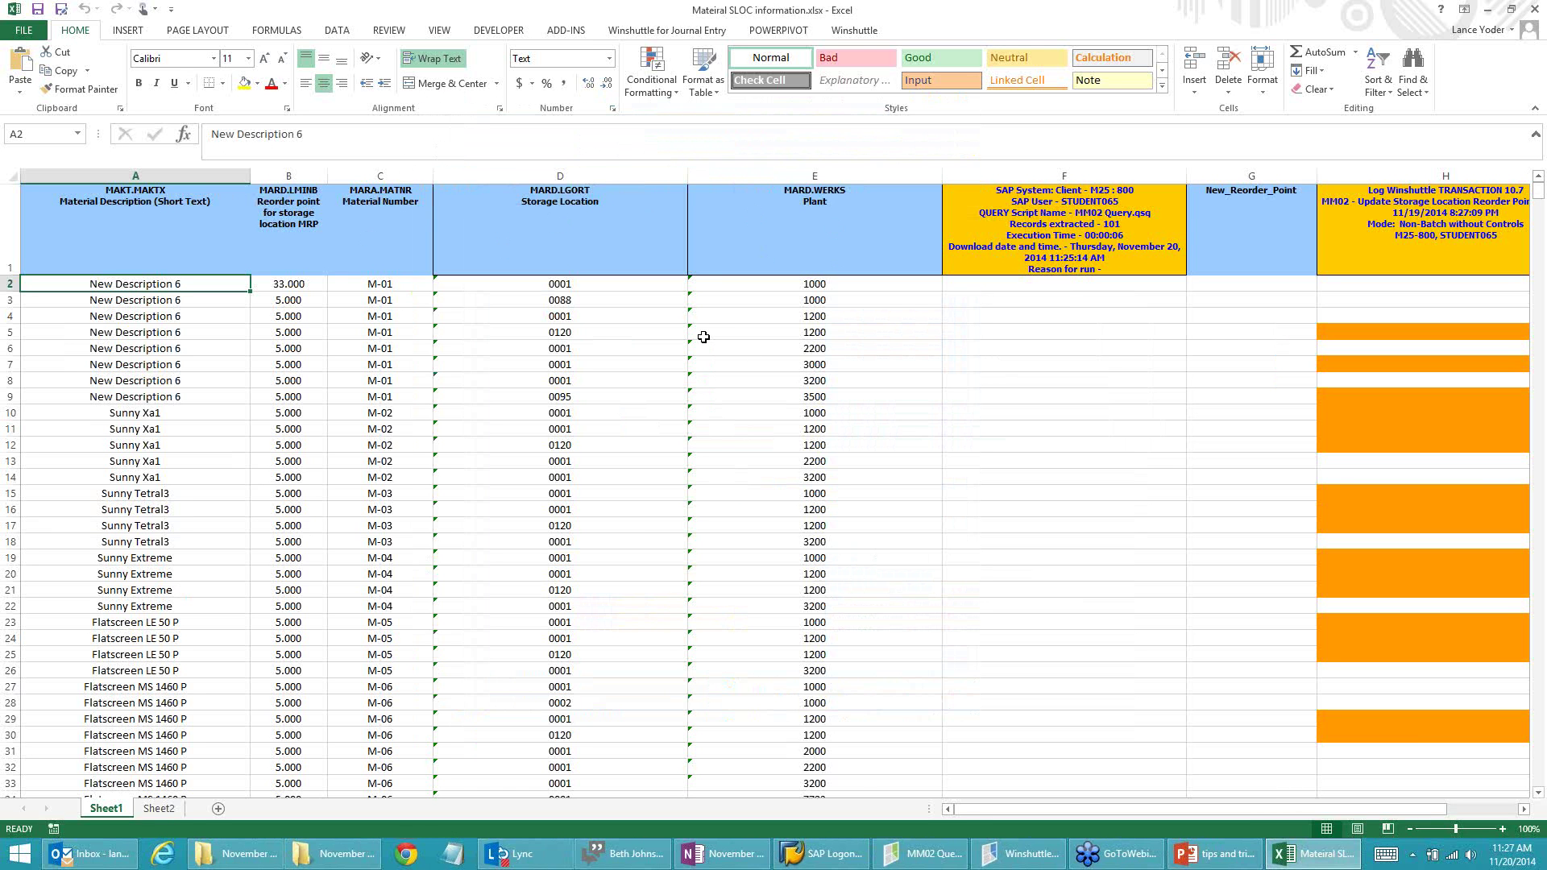
# Step: Create the recording's field mapping and place the SLOC information workbook beside it
pyautogui.moveTo(1016, 855)
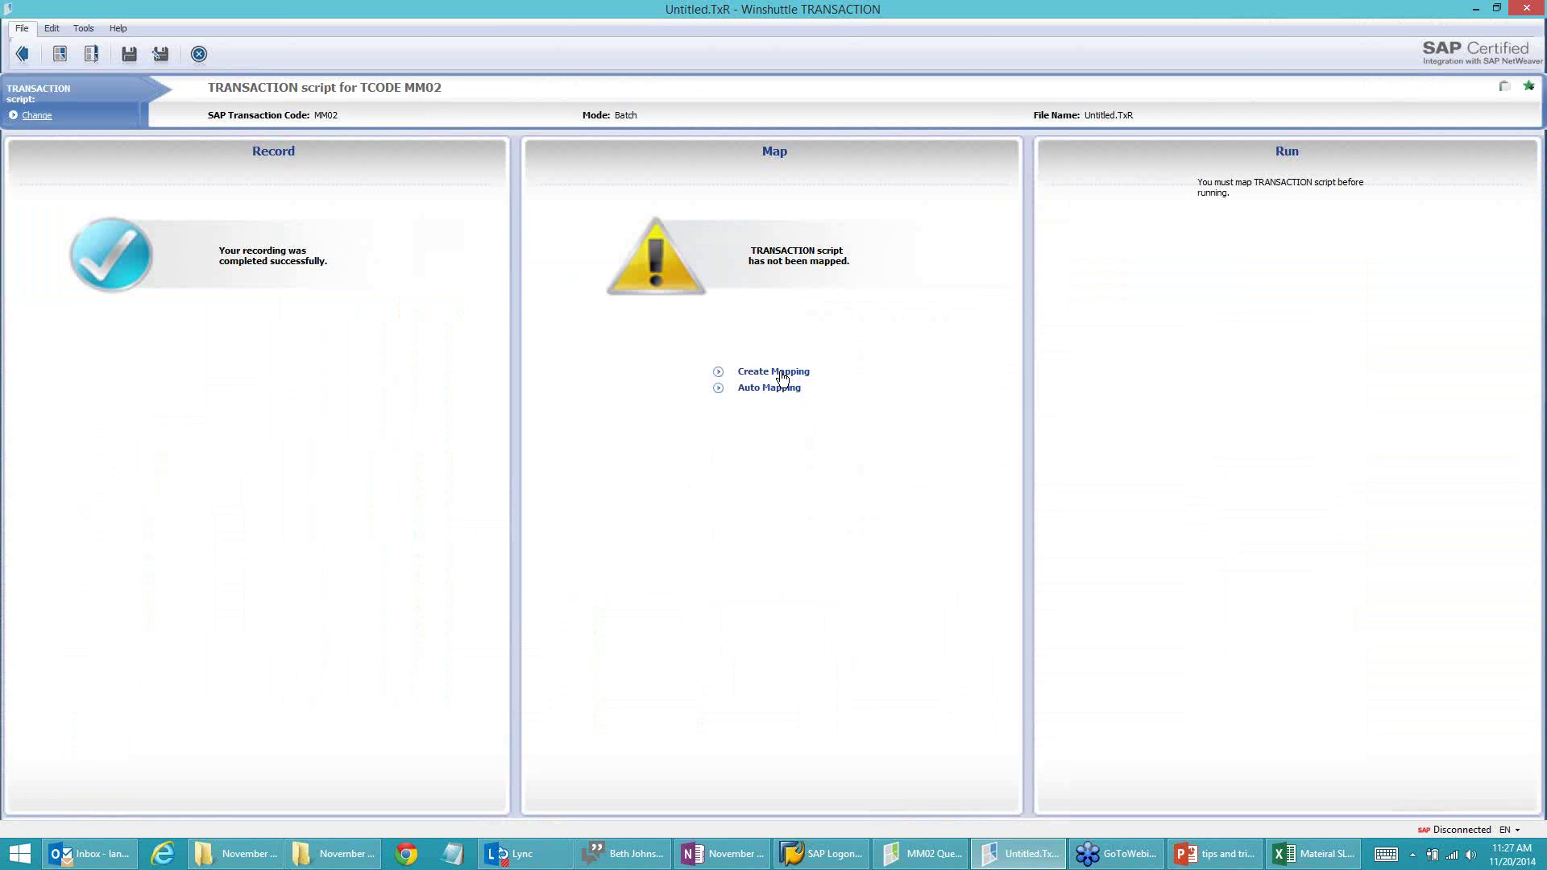
pyautogui.click(782, 377)
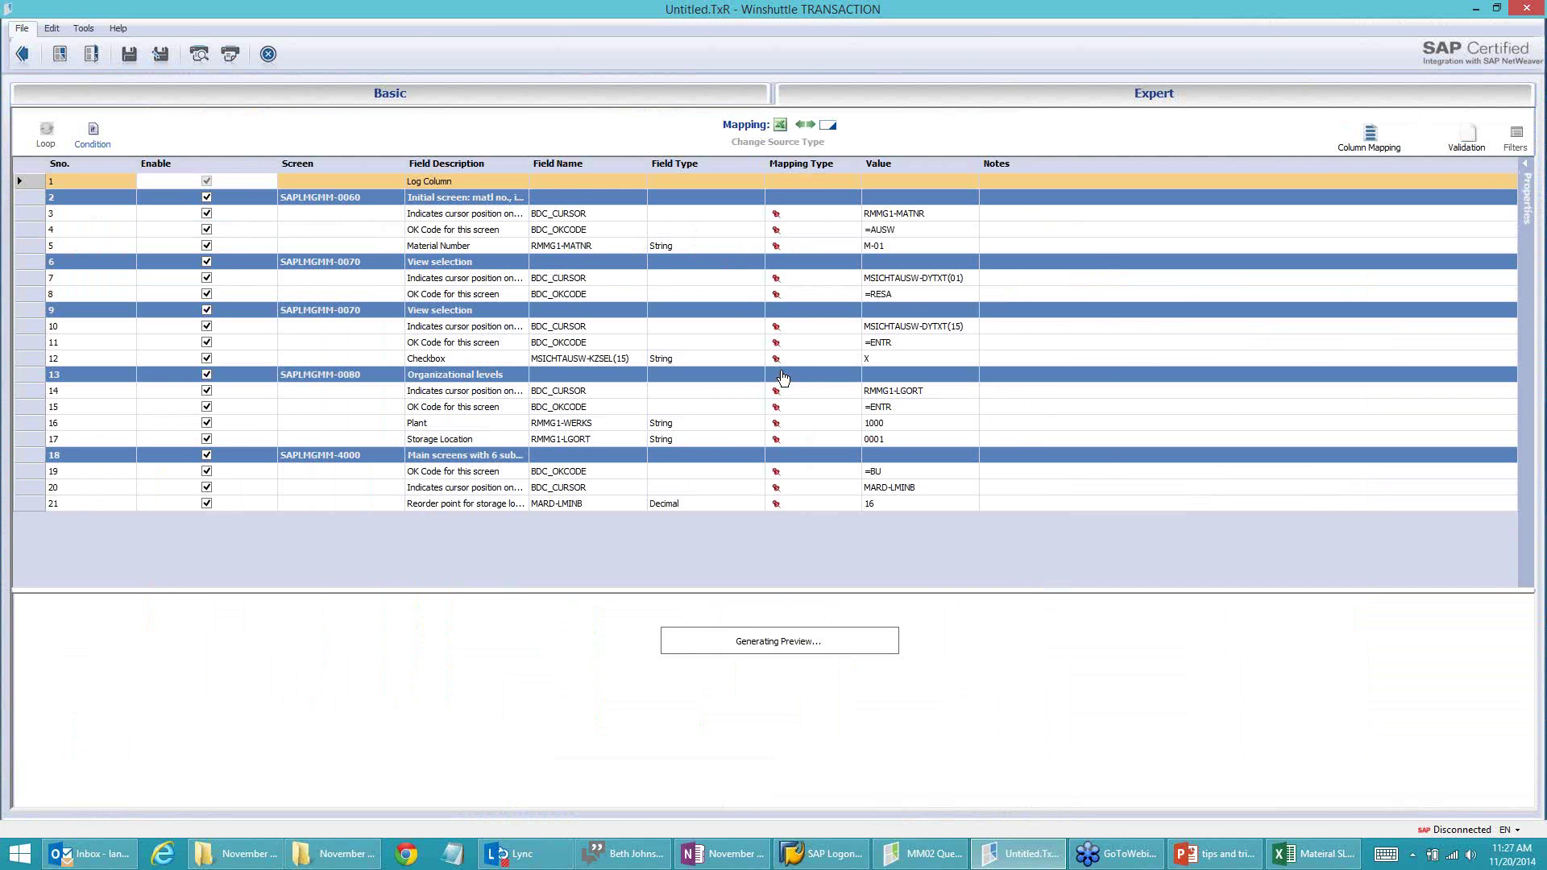
pyautogui.click(1310, 853)
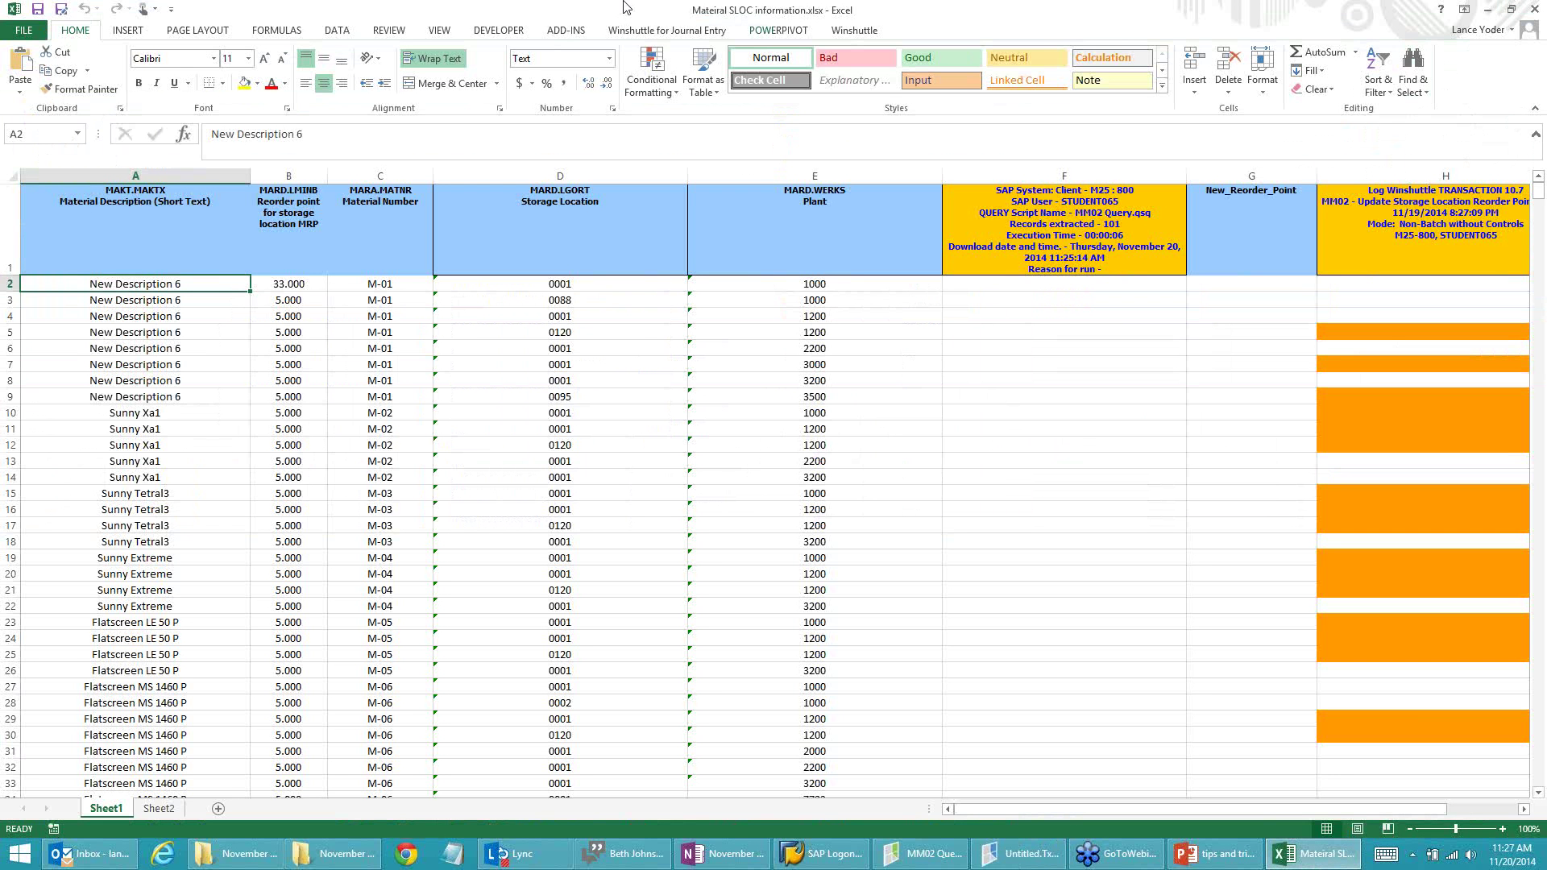
pyautogui.moveTo(598, 13); pyautogui.dragTo(1546, 310)
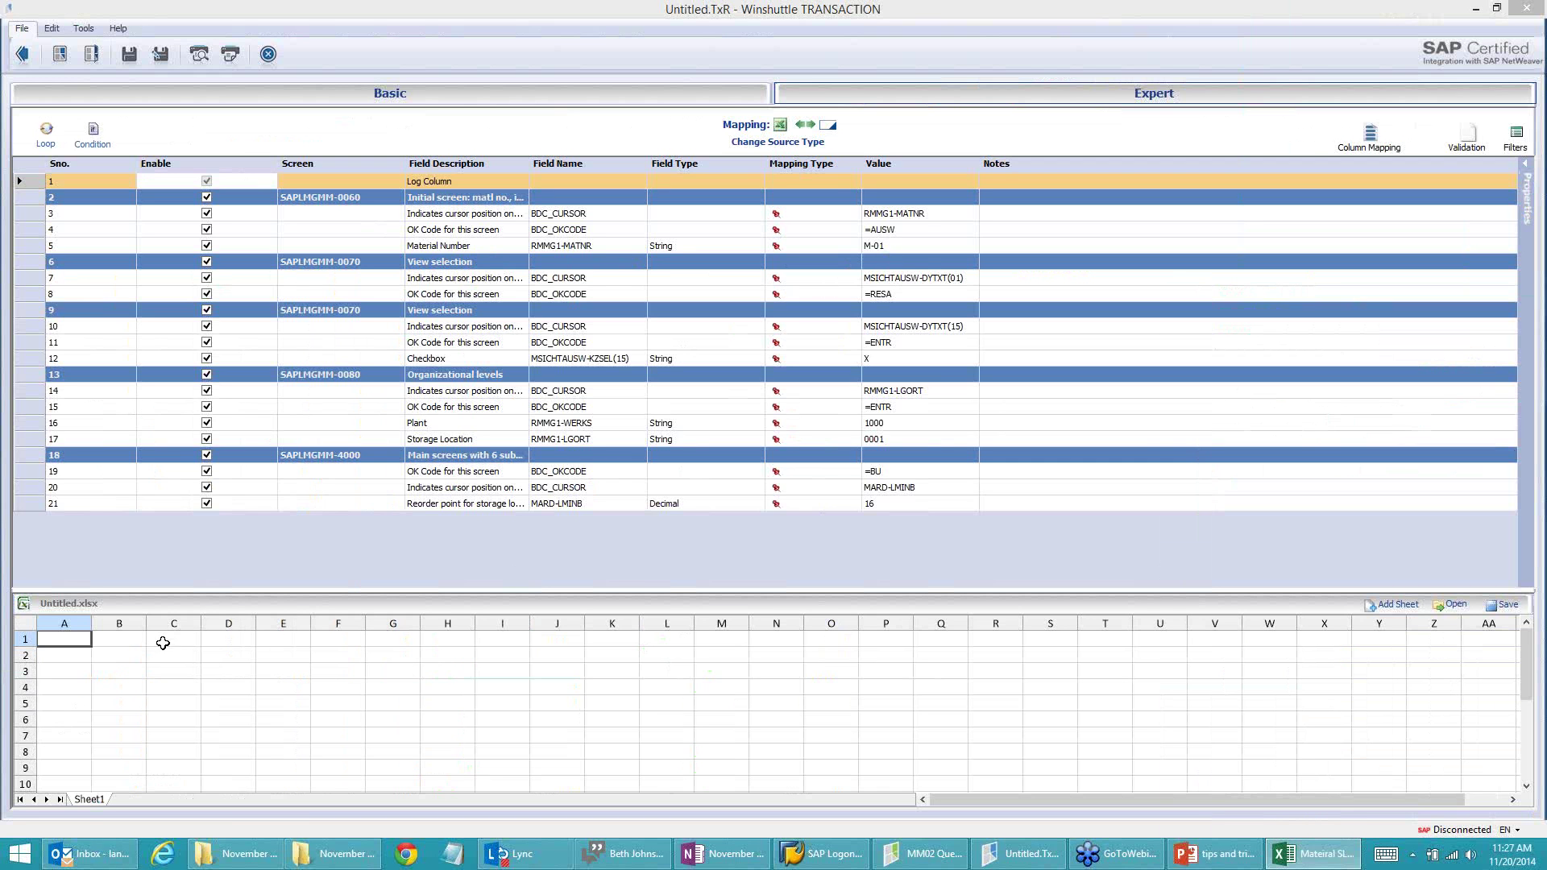
# Step: Map Material Number to column C, Plant to E, Storage Location to D, Reorder point to B
pyautogui.moveTo(170, 635); pyautogui.dragTo(913, 250)
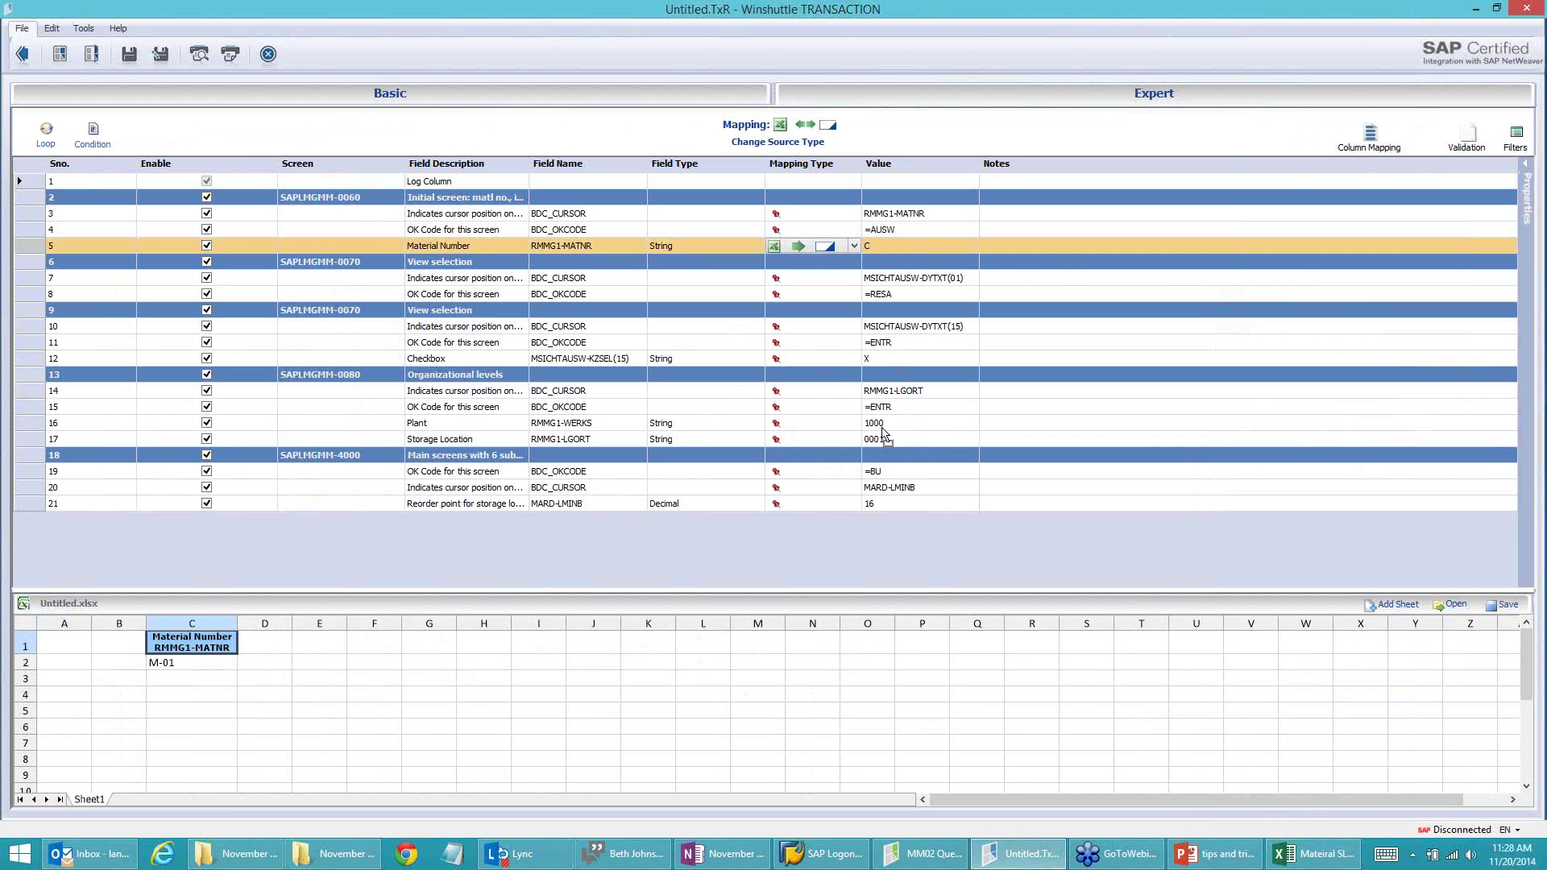
pyautogui.moveTo(883, 428); pyautogui.dragTo(884, 428)
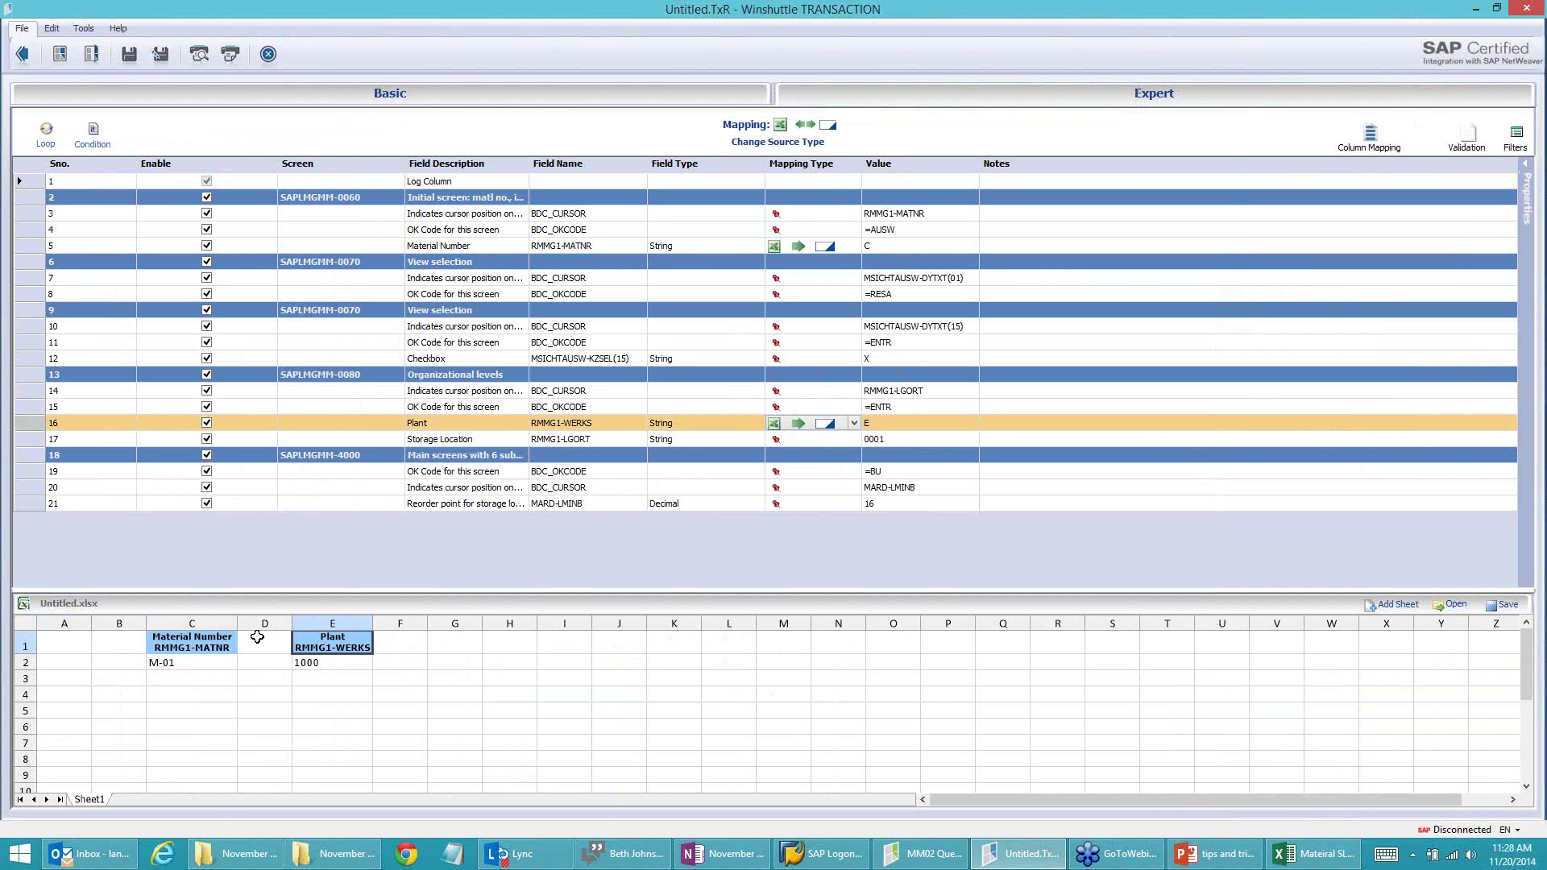
pyautogui.click(884, 442)
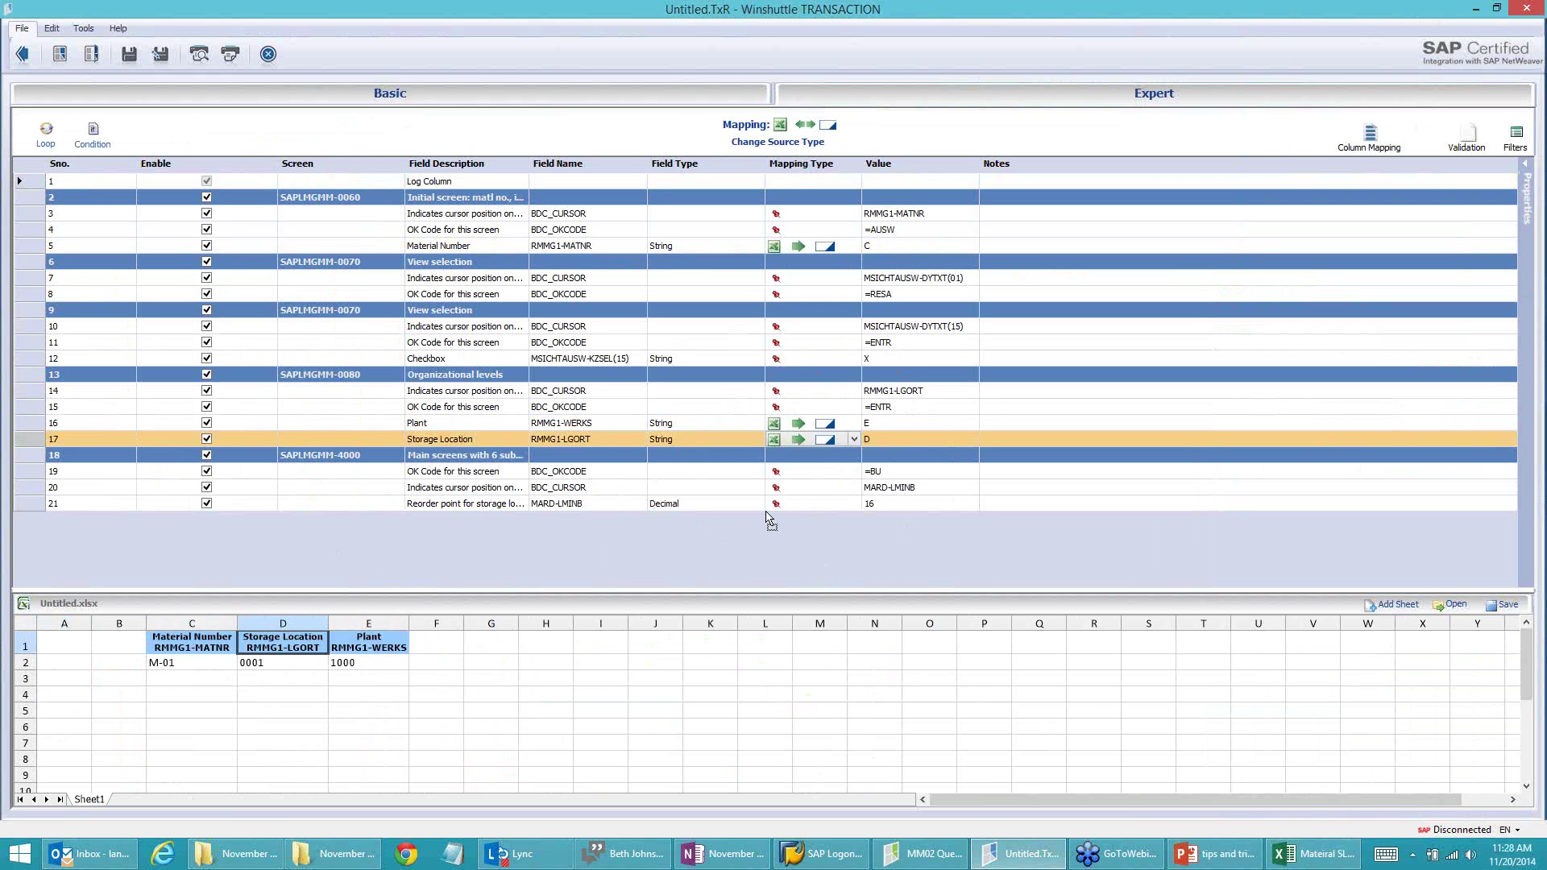
pyautogui.click(886, 507)
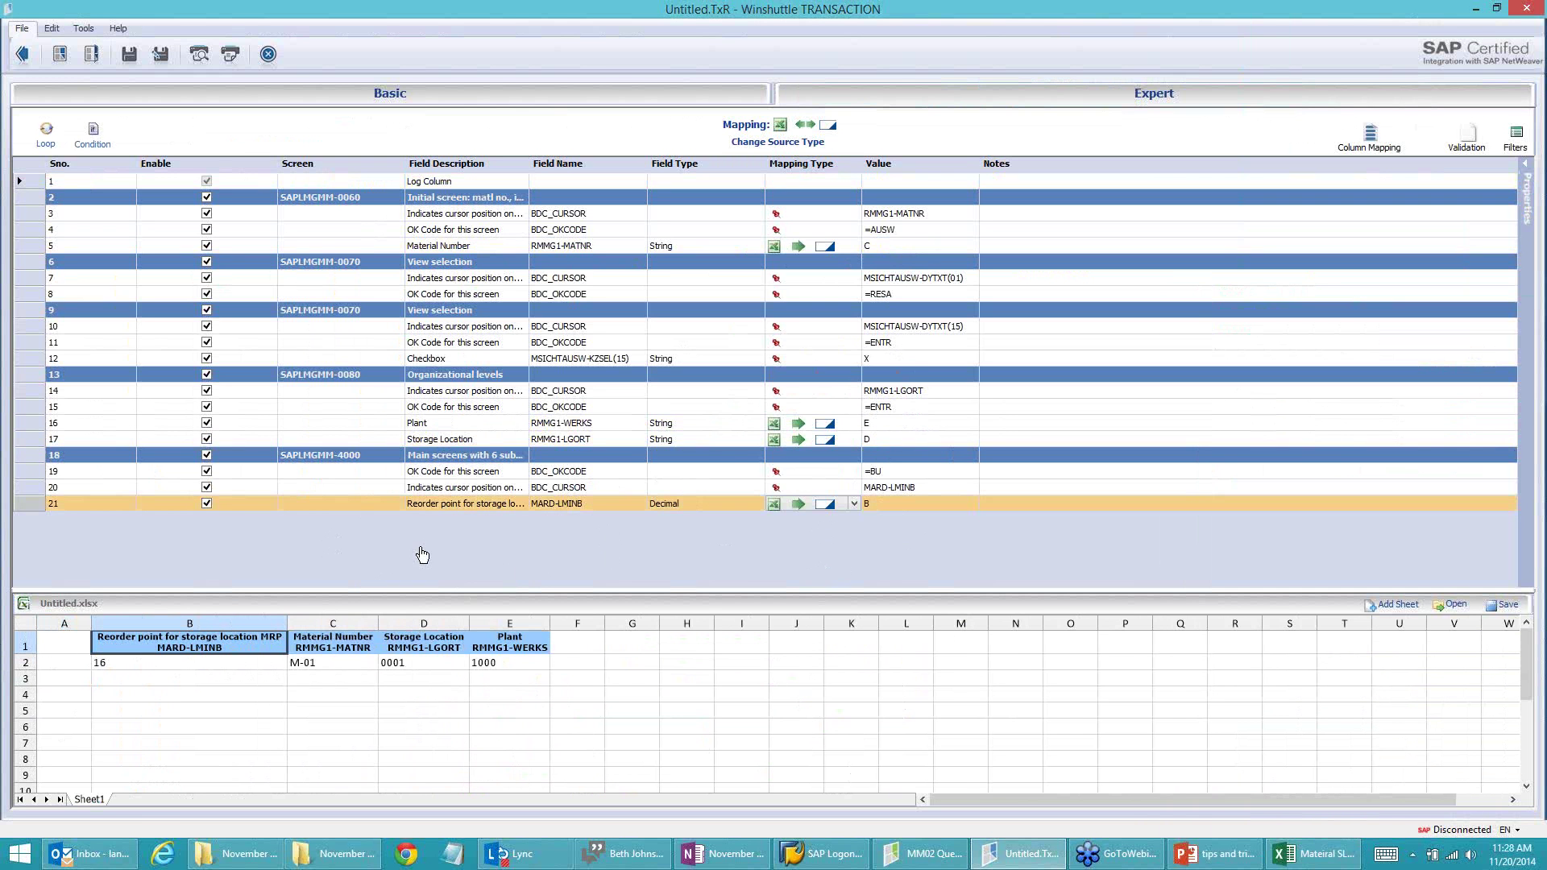
# Step: Save the script as 'MM02 Update' and return to its run screen, discarding preview changes
pyautogui.click(129, 55)
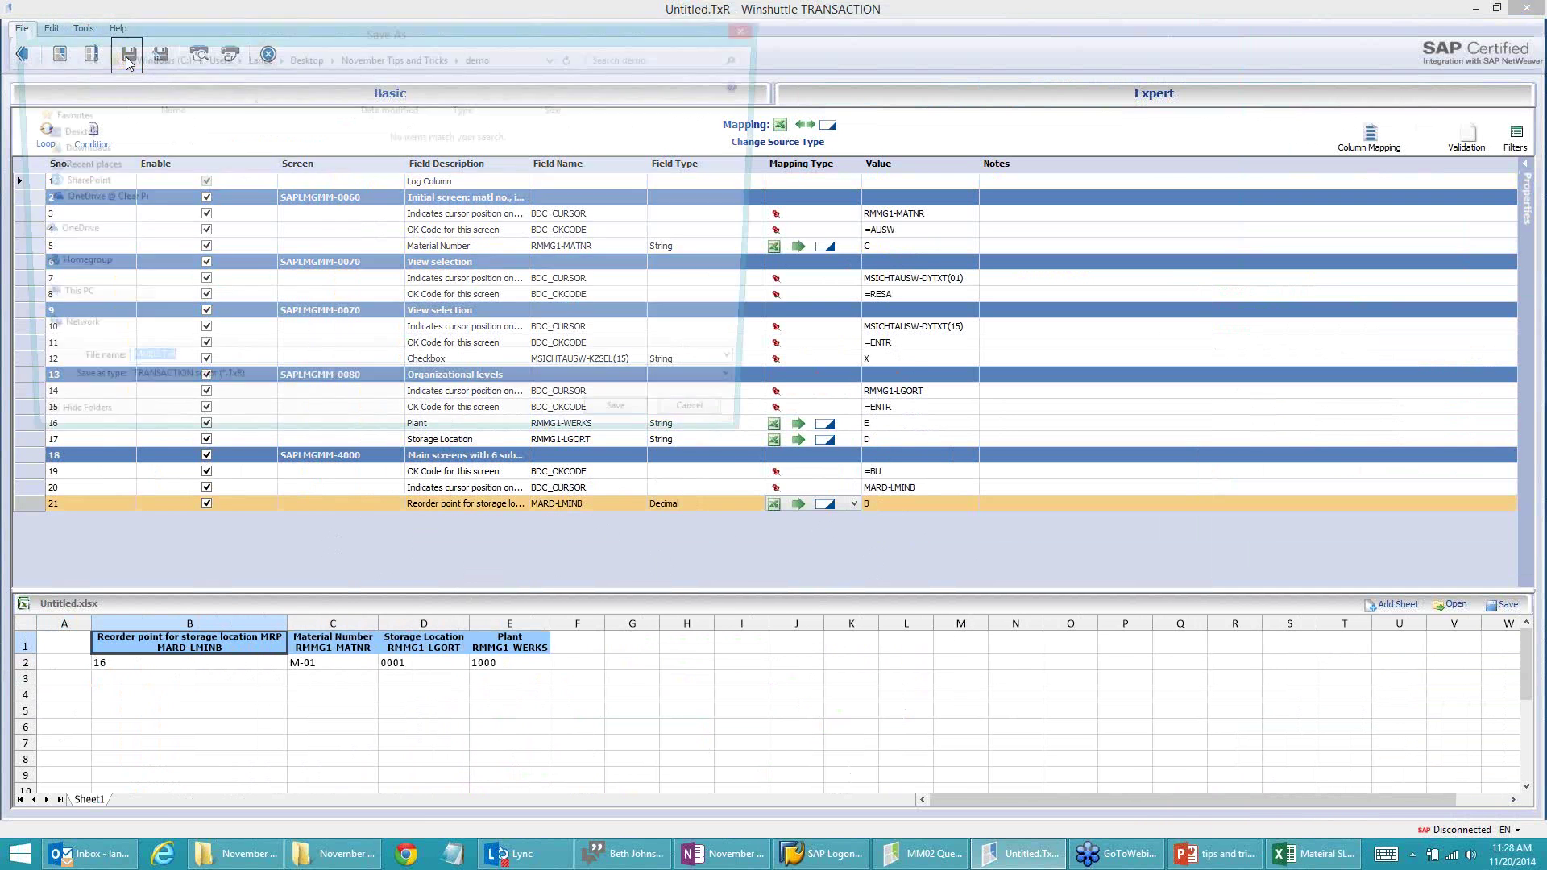
pyautogui.write('MM0')
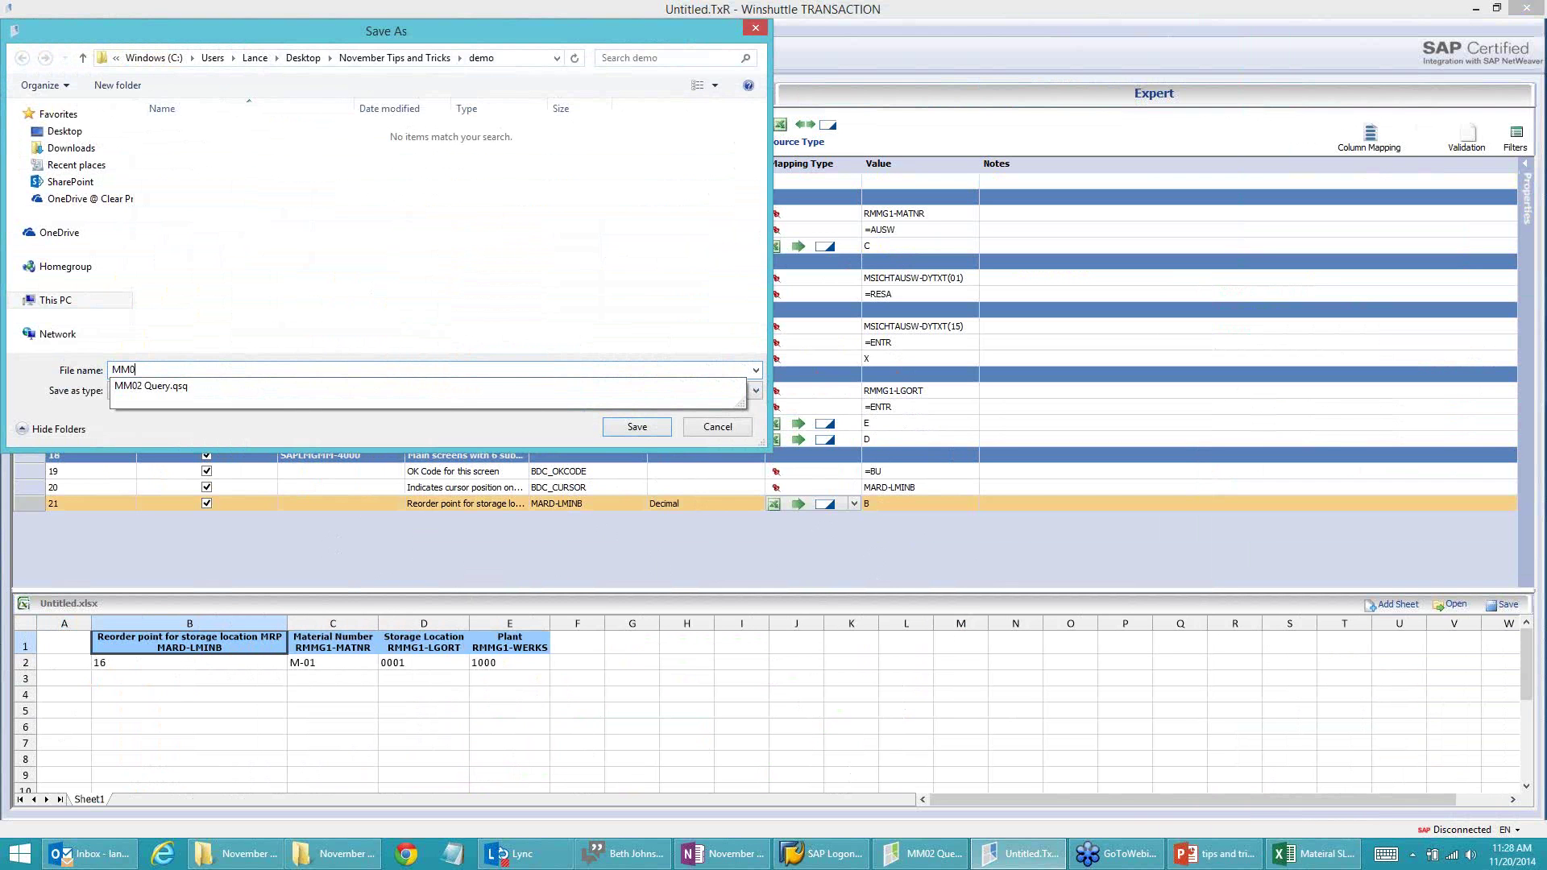
pyautogui.write('2 Update')
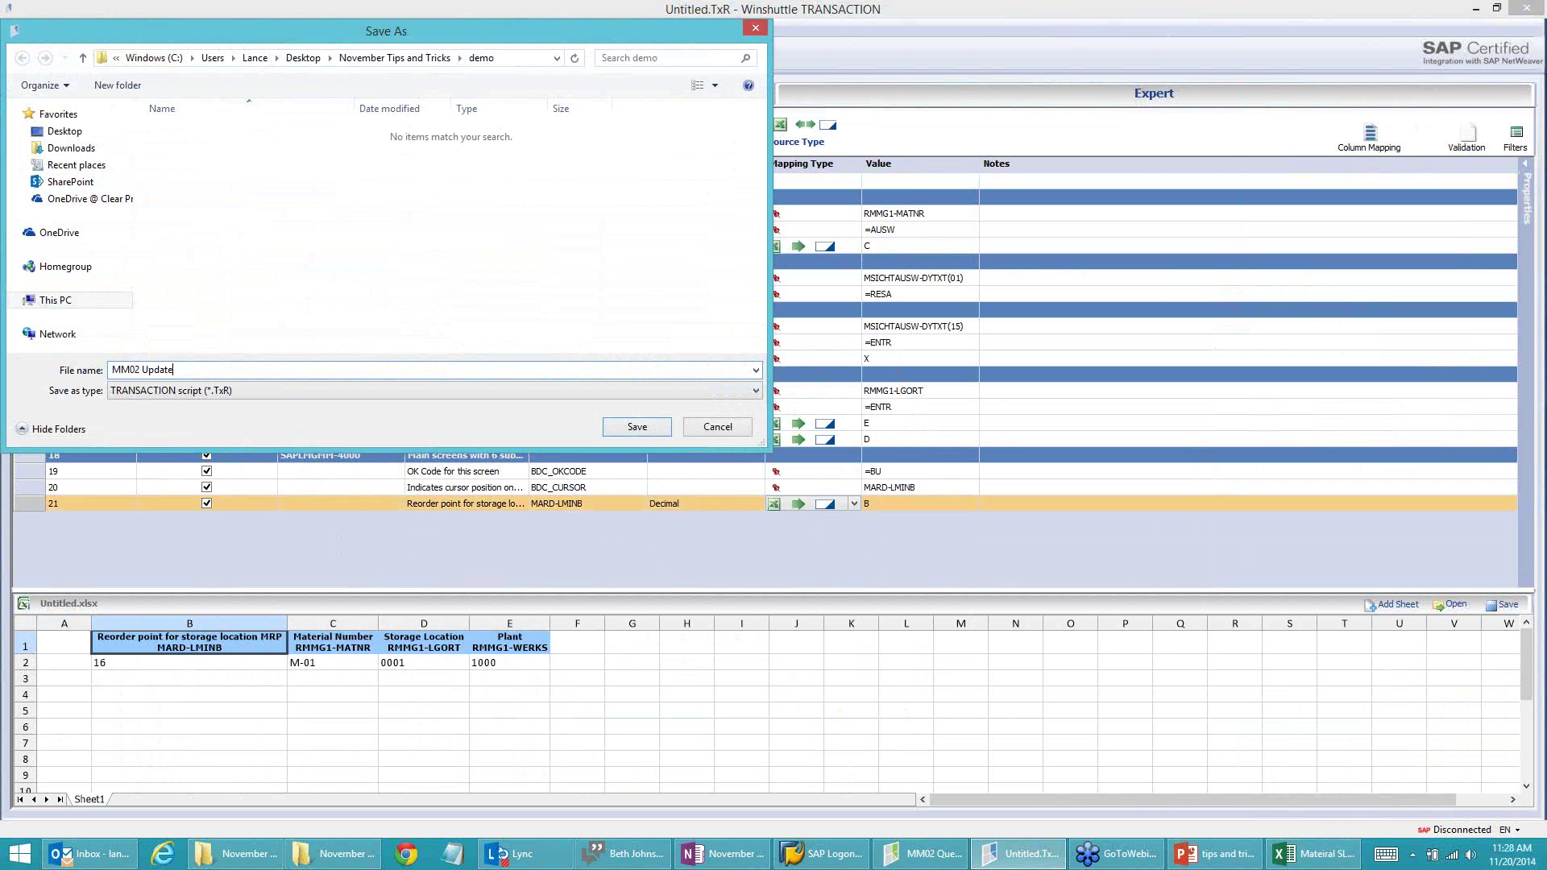
pyautogui.click(637, 429)
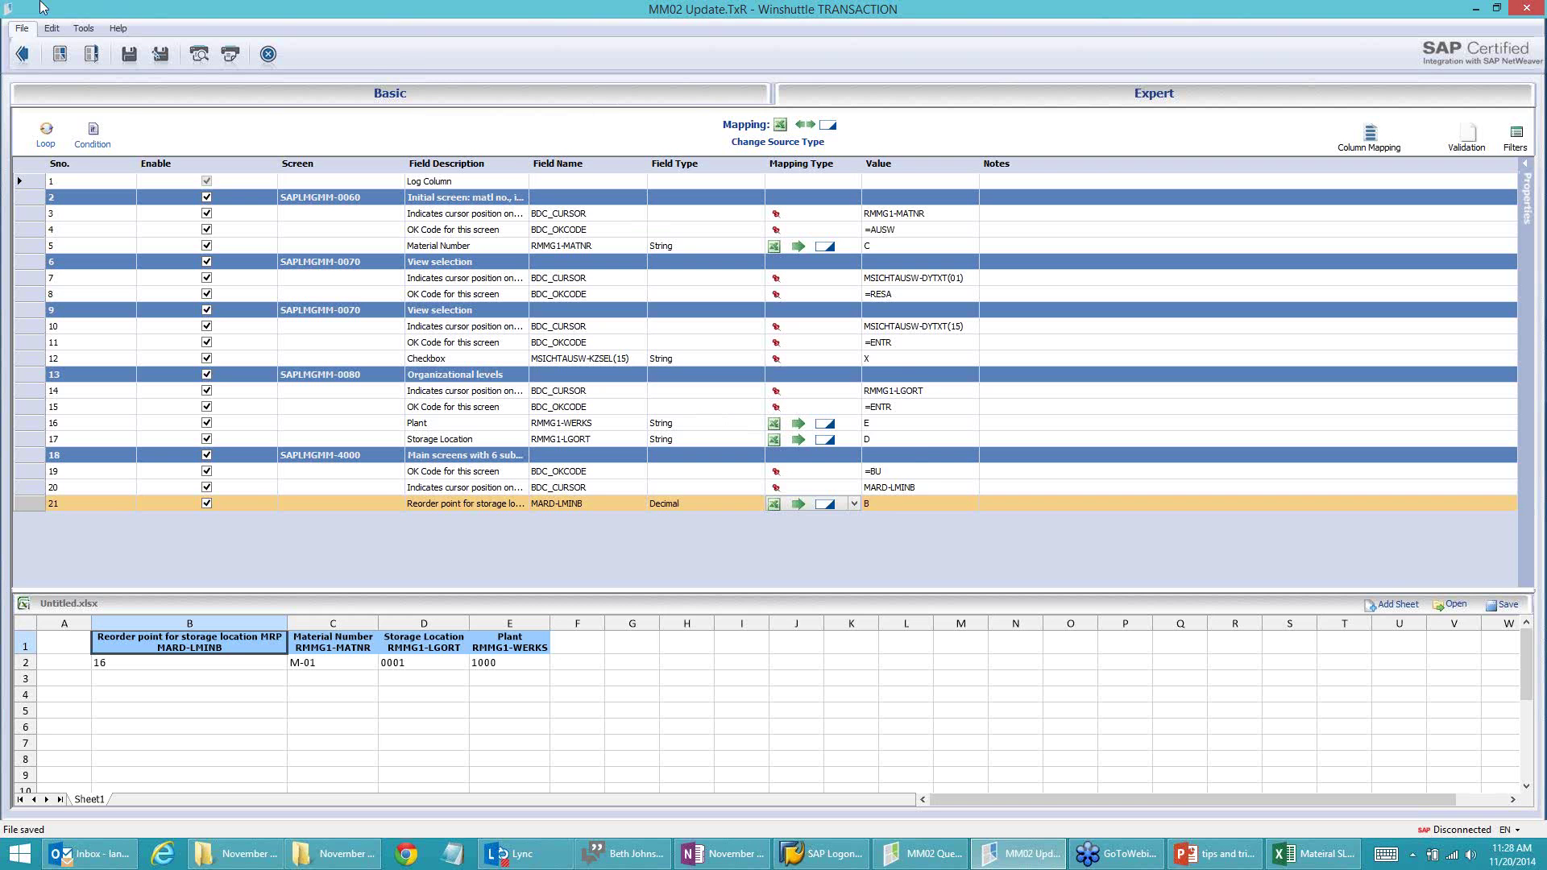
pyautogui.click(22, 54)
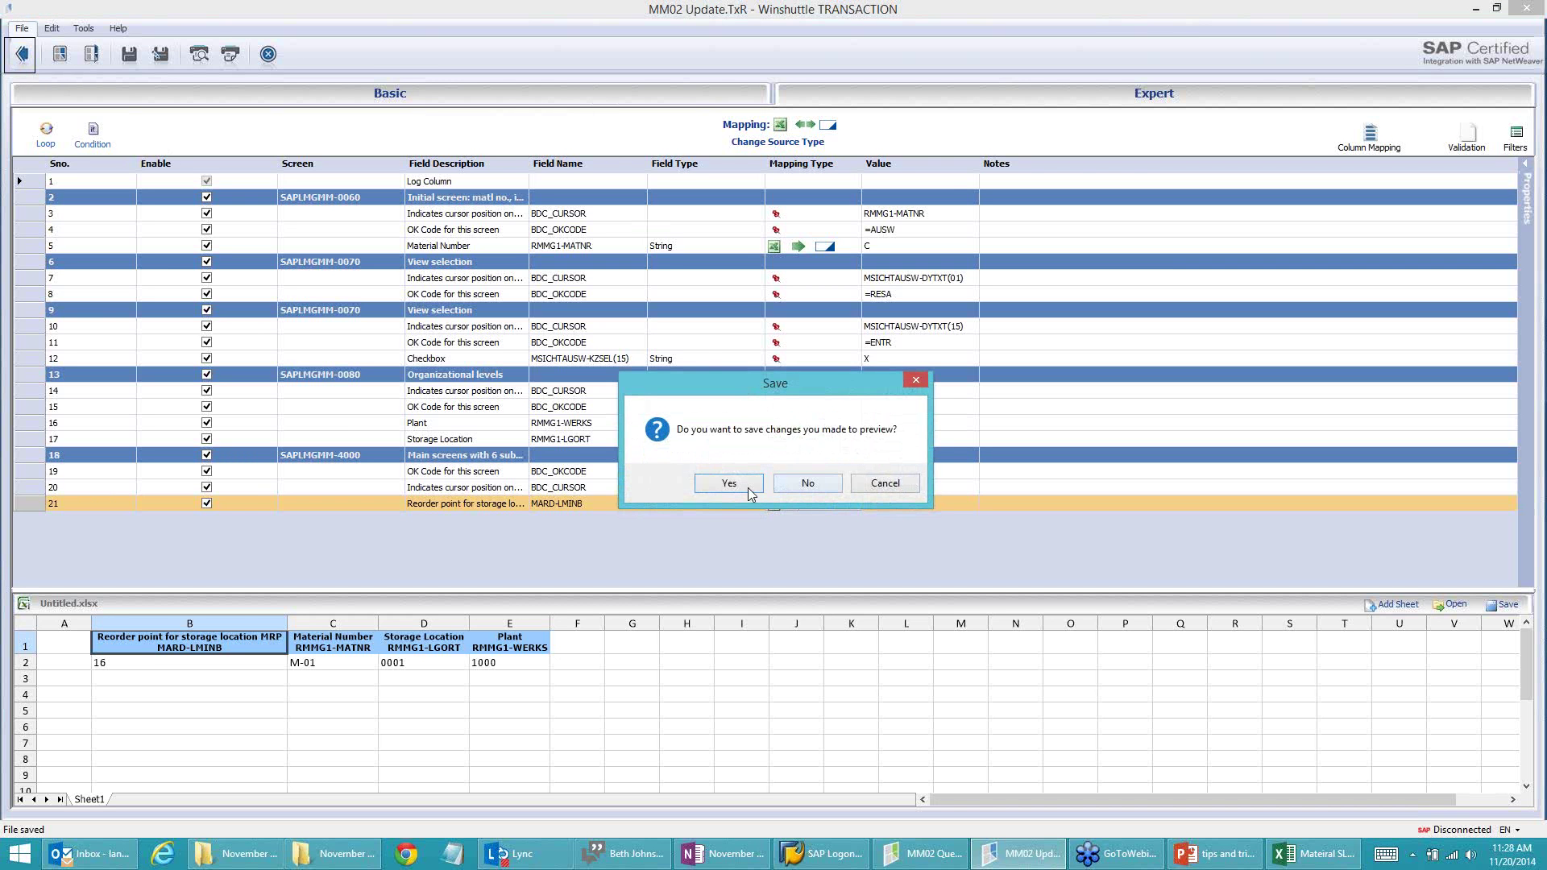
pyautogui.click(807, 482)
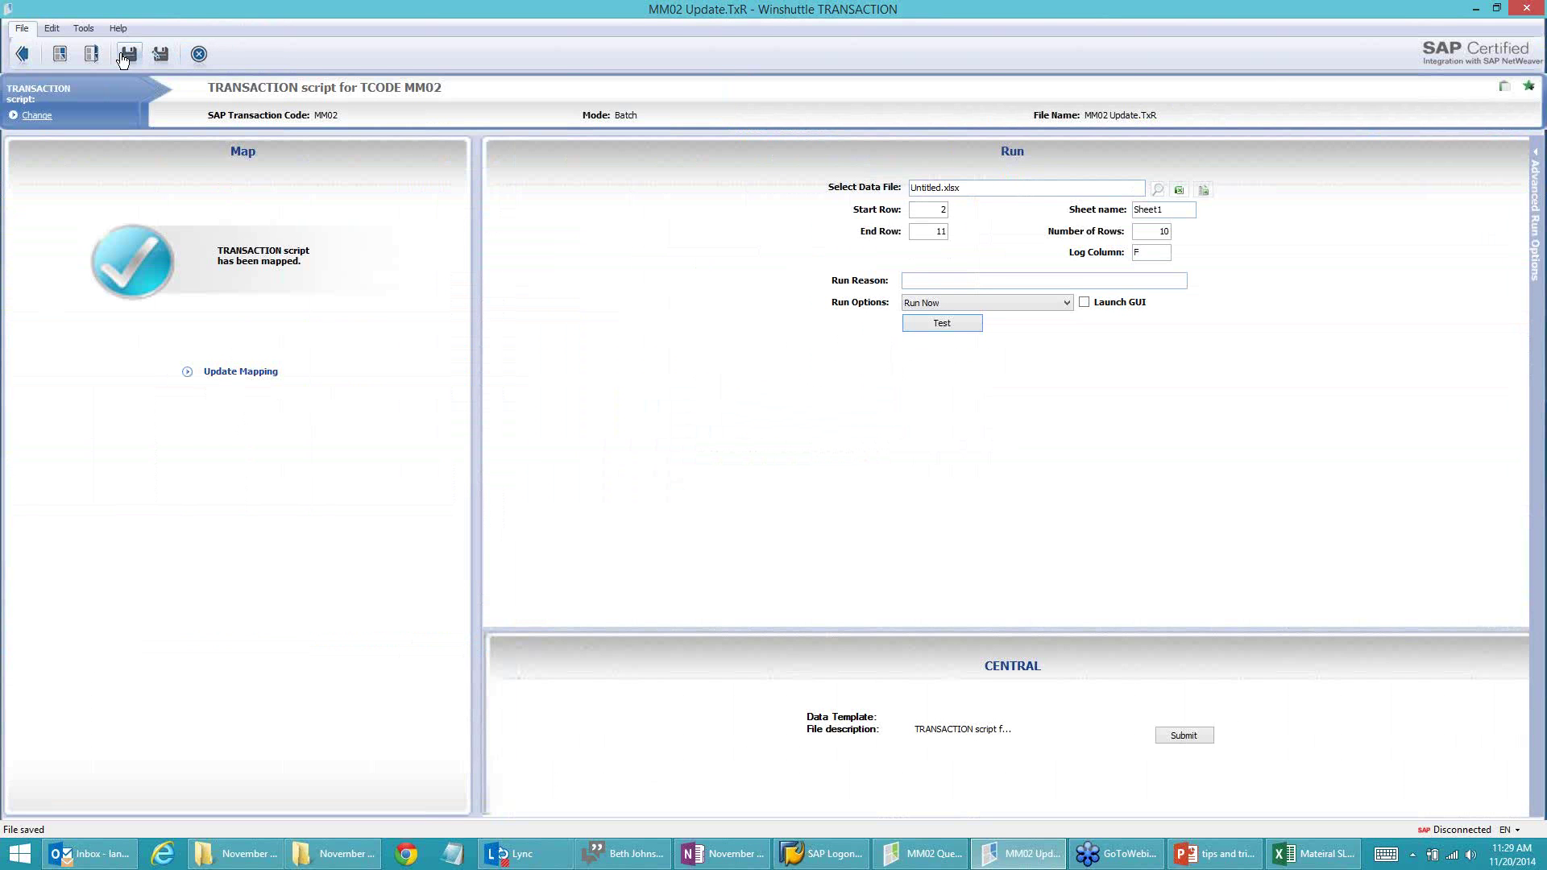
# Step: Load Mateiral SLOC information.xlsx from the November Tips and Tricks folder as the data file
pyautogui.click(1158, 190)
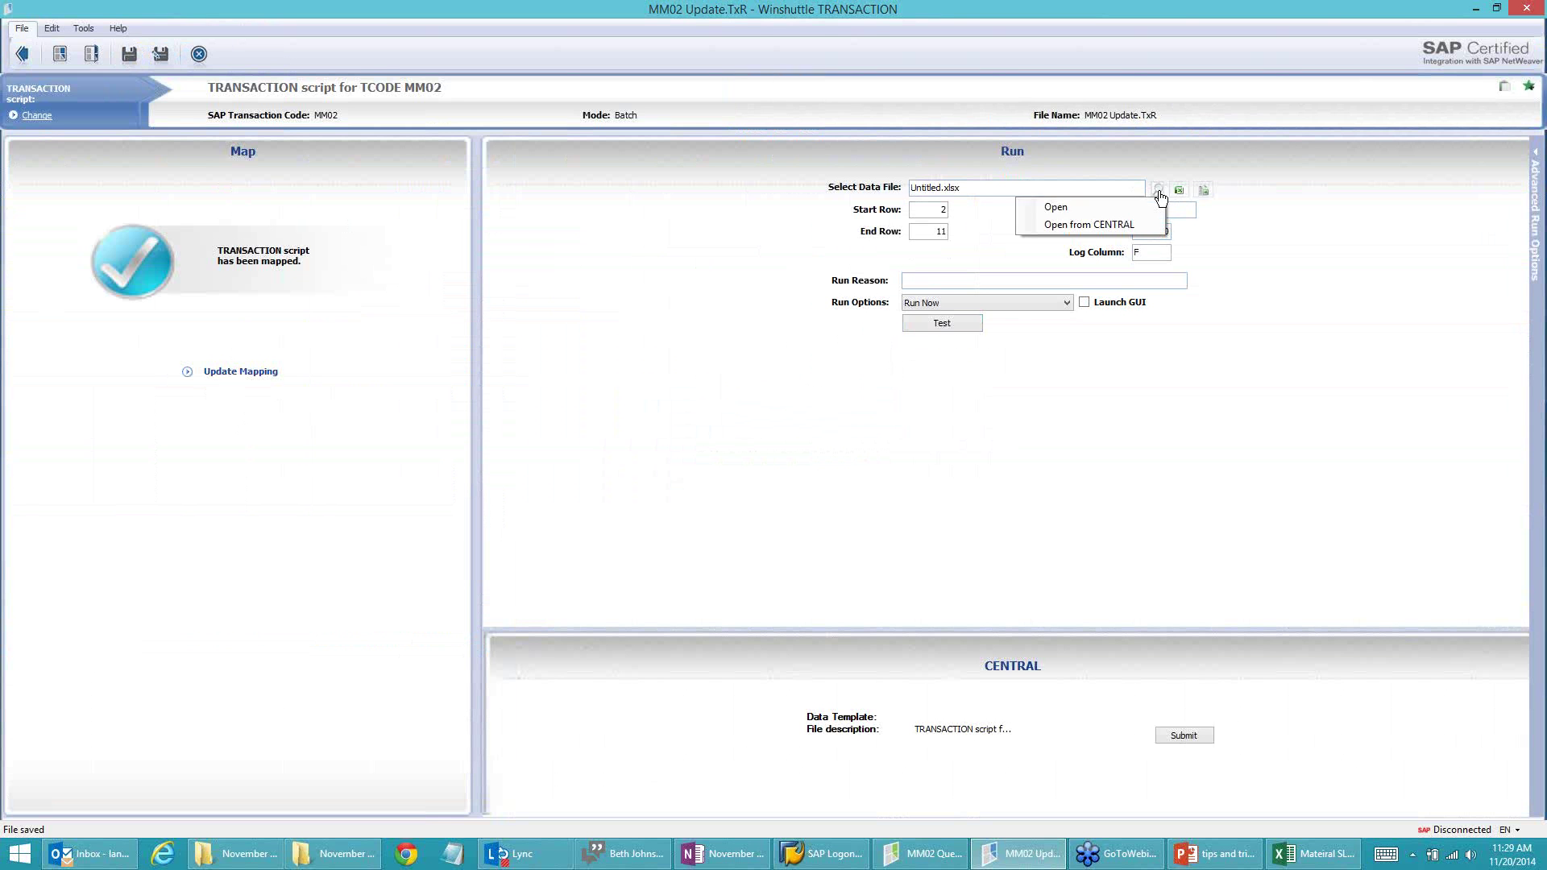
pyautogui.click(1040, 207)
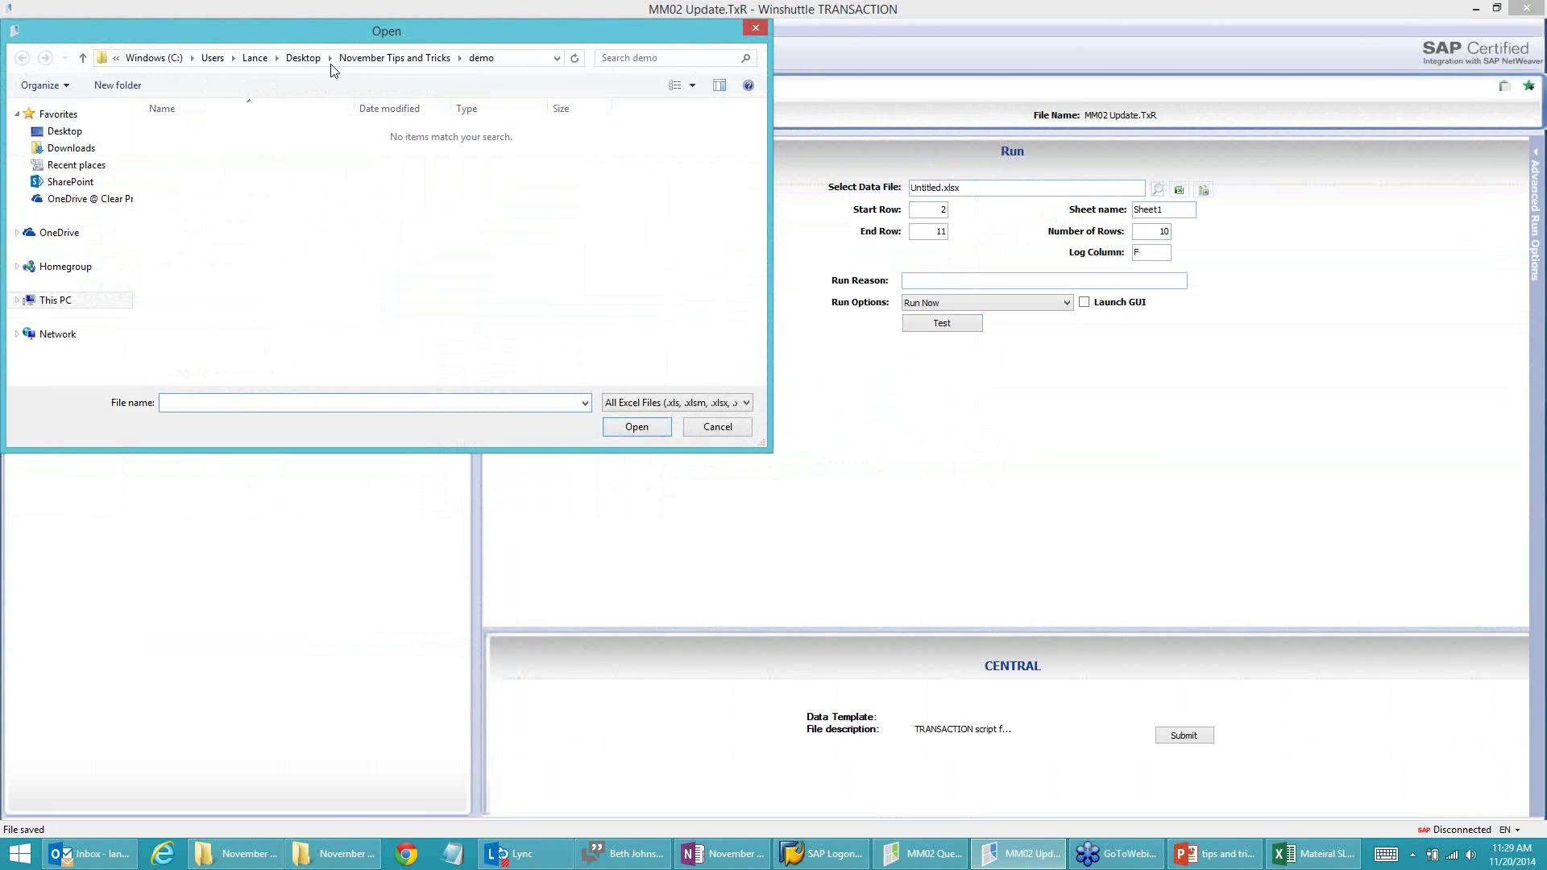
pyautogui.click(398, 58)
pyautogui.click(226, 149)
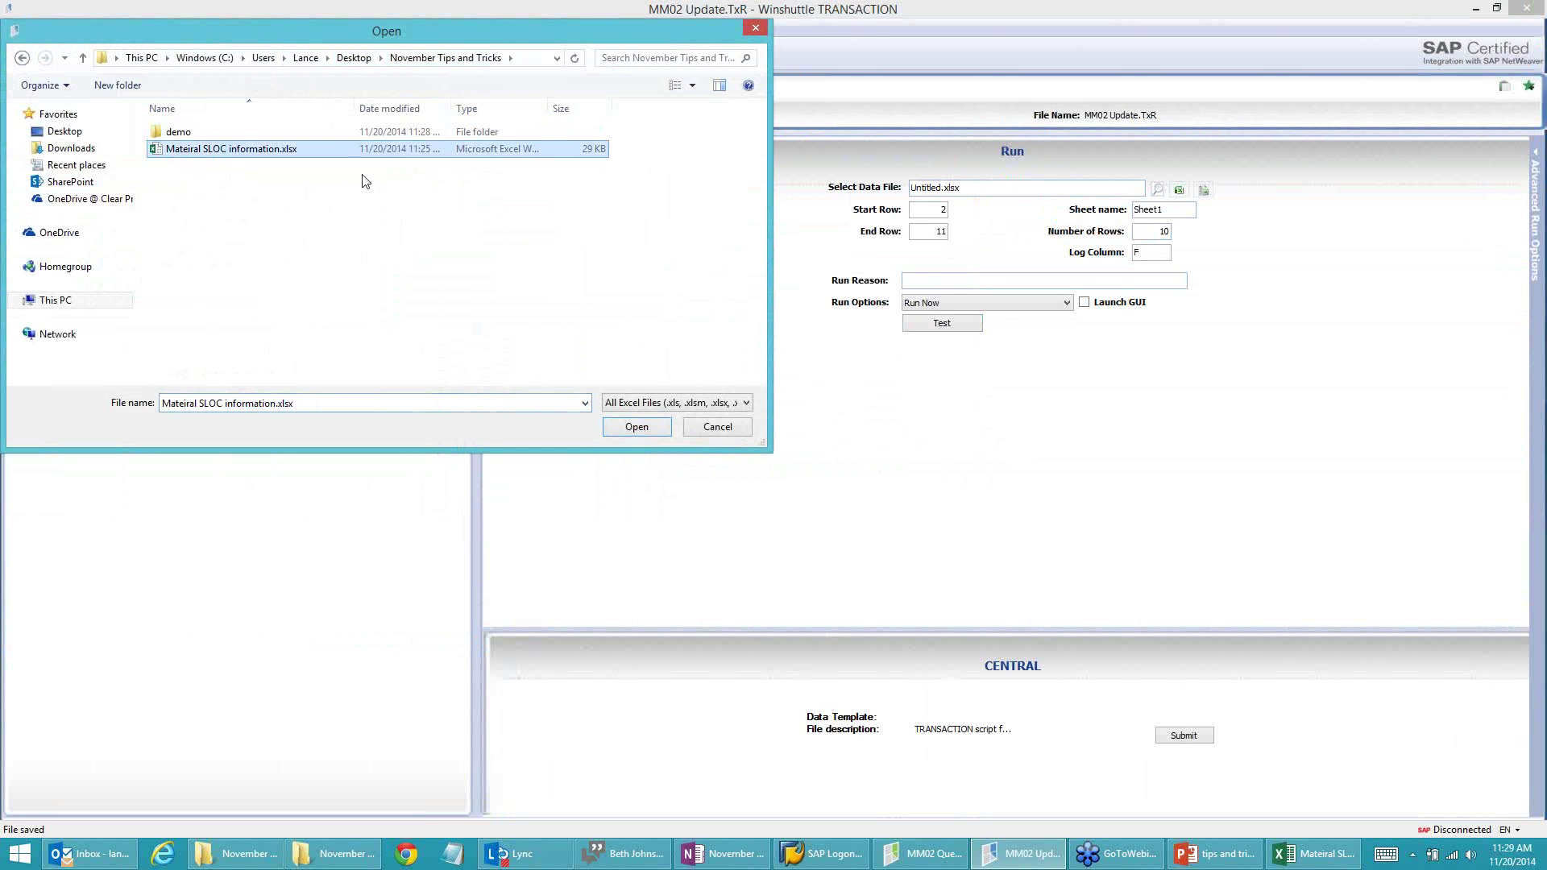
pyautogui.click(635, 427)
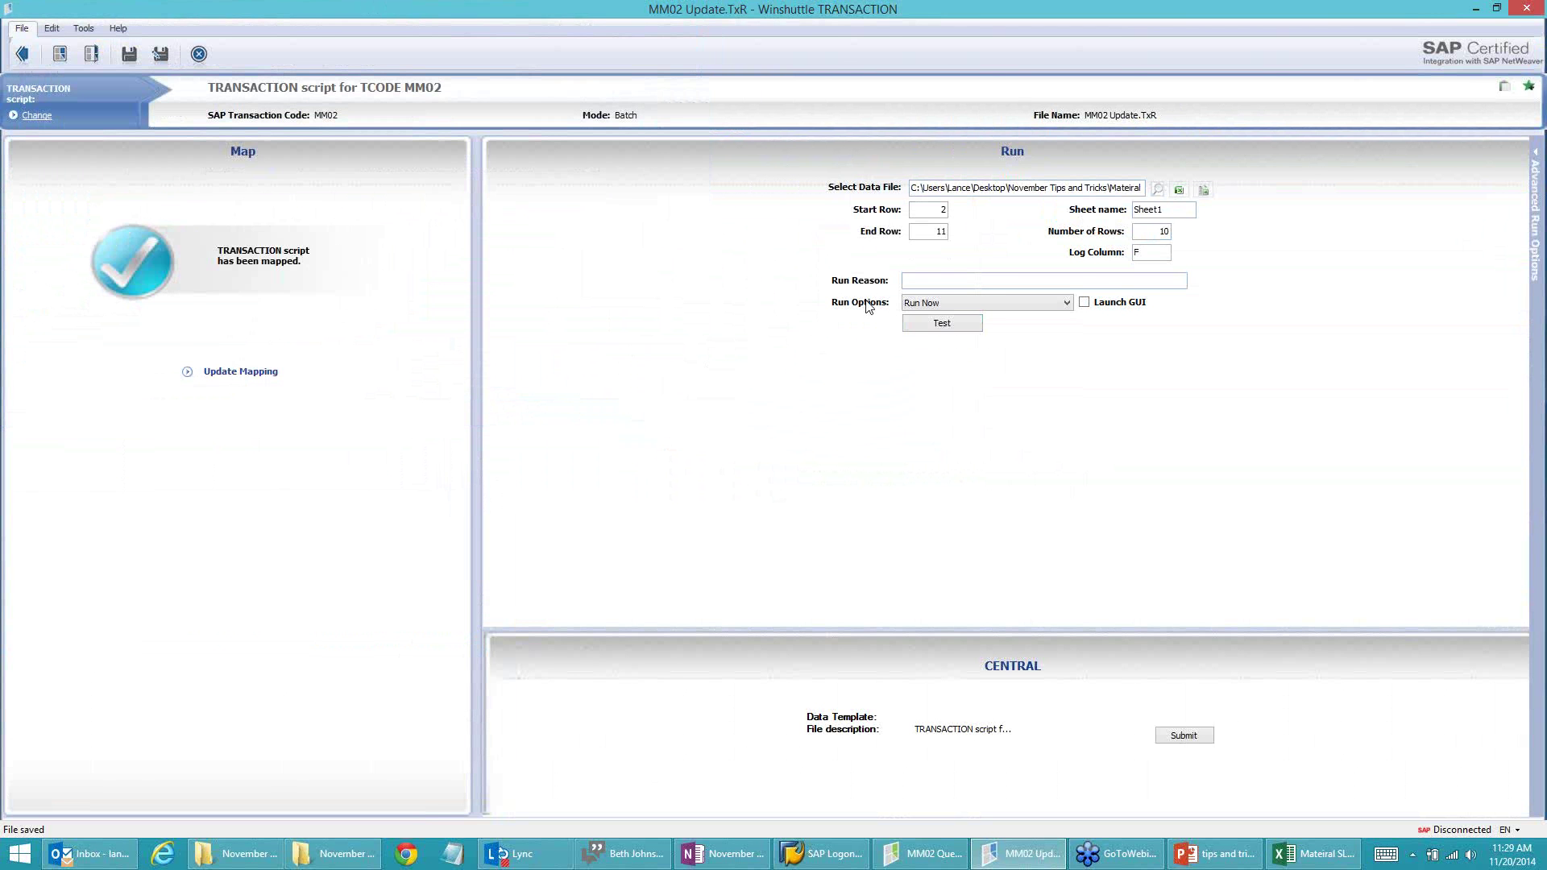
# Step: Set End Row to 0 (end of sheet) and Log Column to H
pyautogui.doubleClick(940, 231)
pyautogui.write('0')
pyautogui.click(1152, 252)
pyautogui.write('H')
pyautogui.click(941, 209)
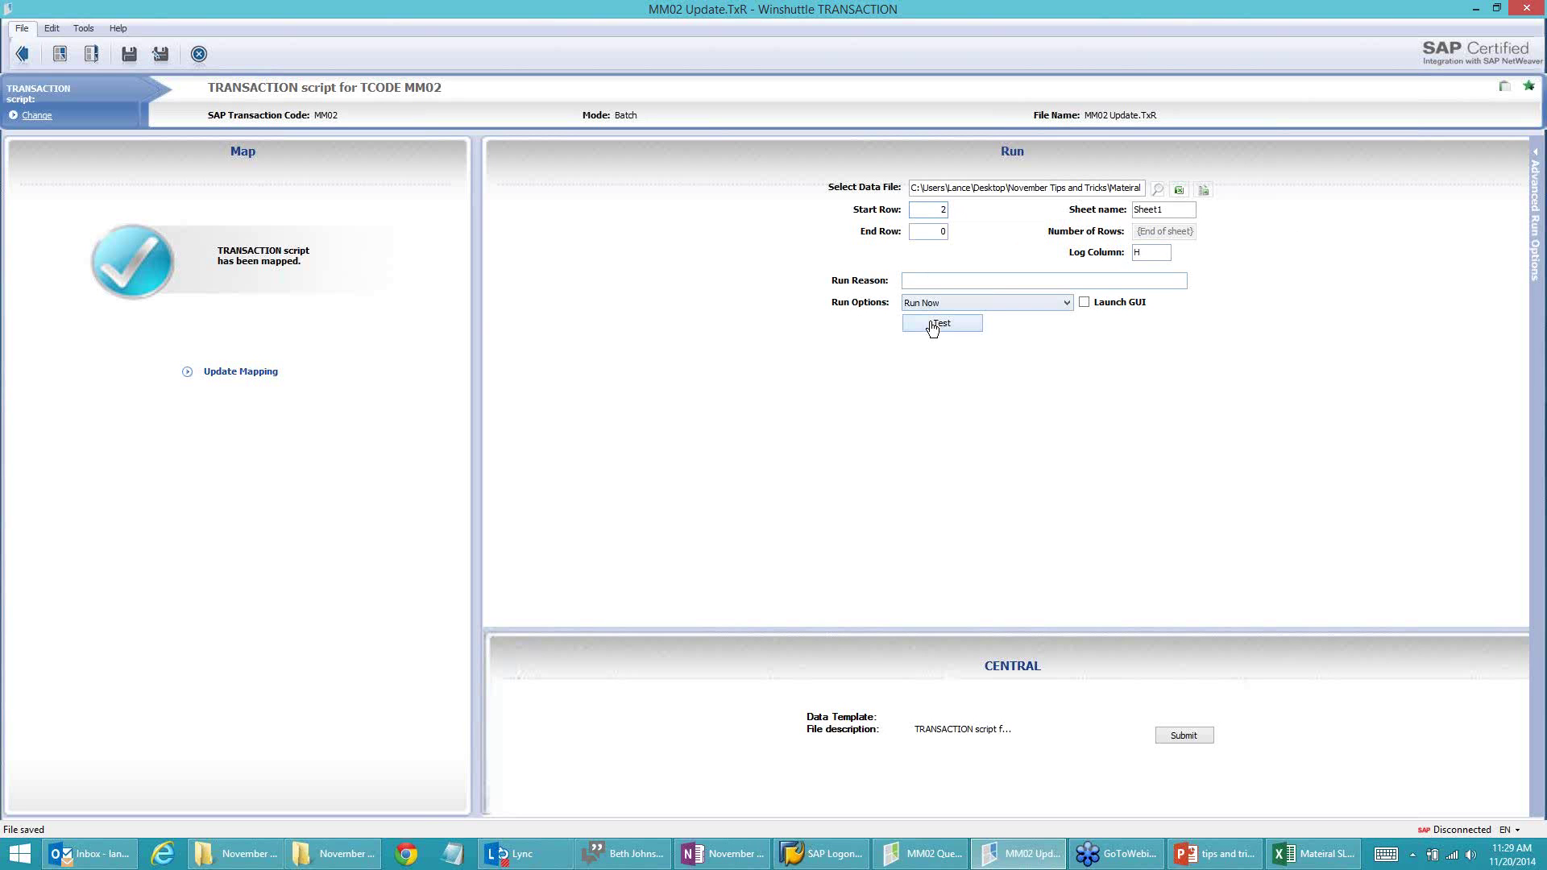
# Step: Start a test run of the update, logging on to the M25-800 system
pyautogui.hotkey('alt', 'Tab')
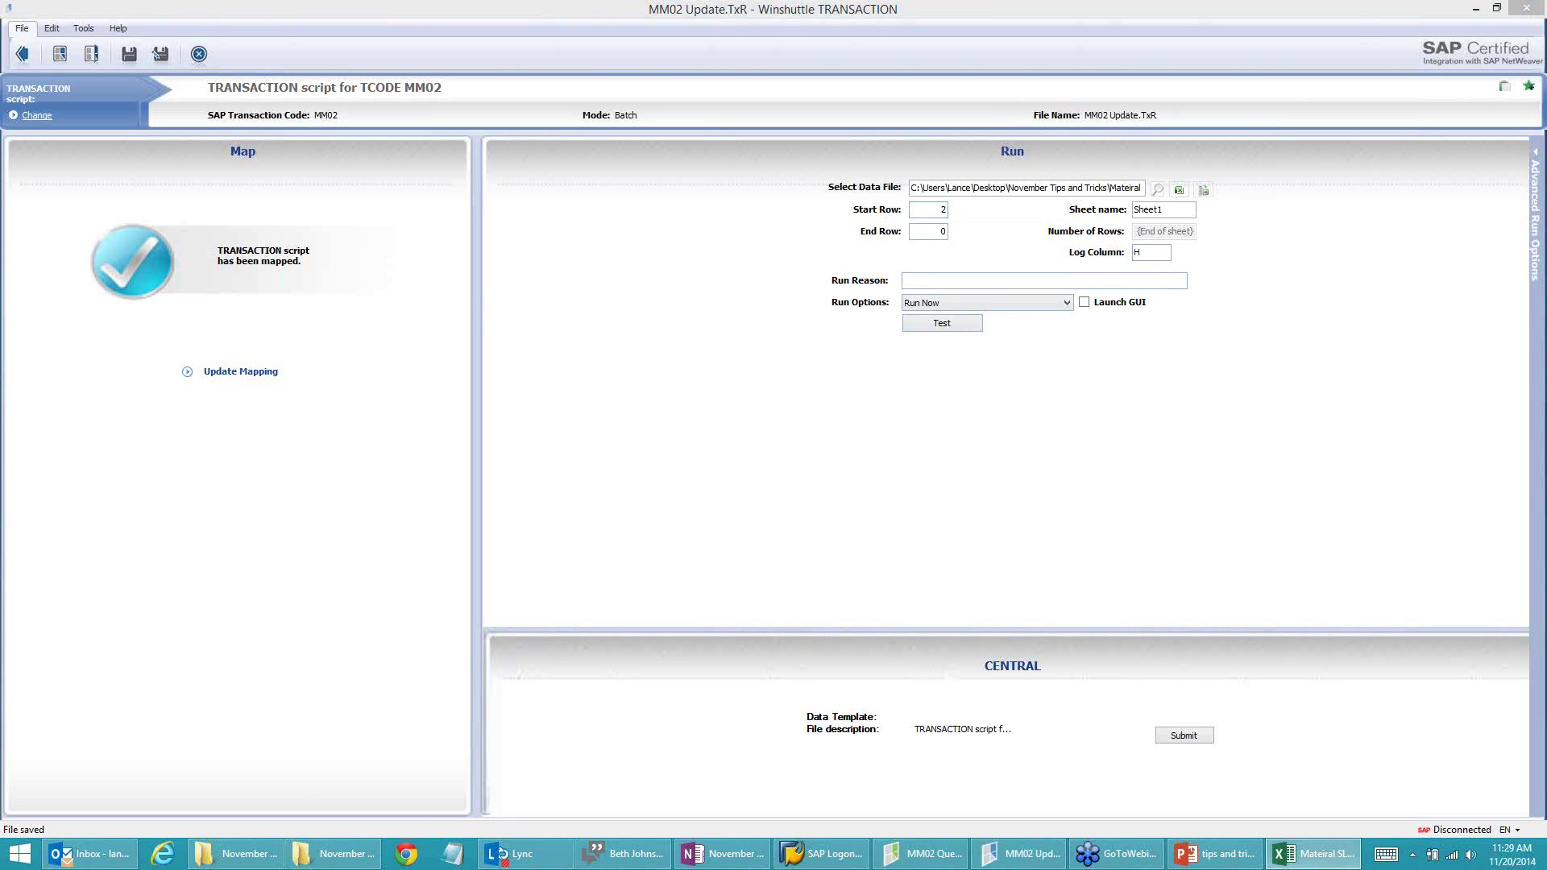
pyautogui.click(927, 325)
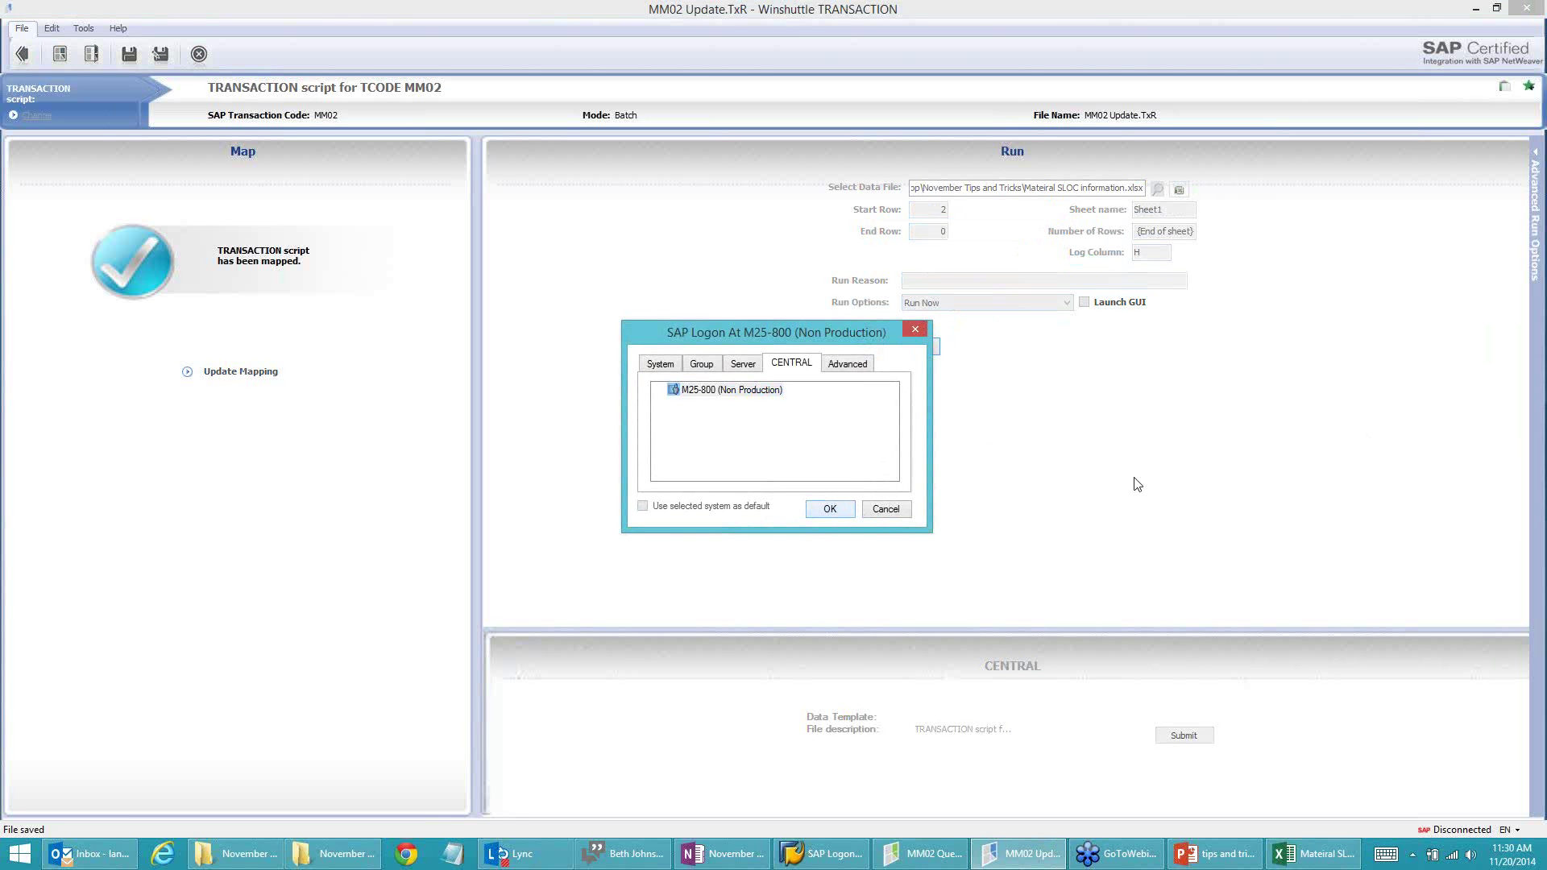
pyautogui.press('Return')
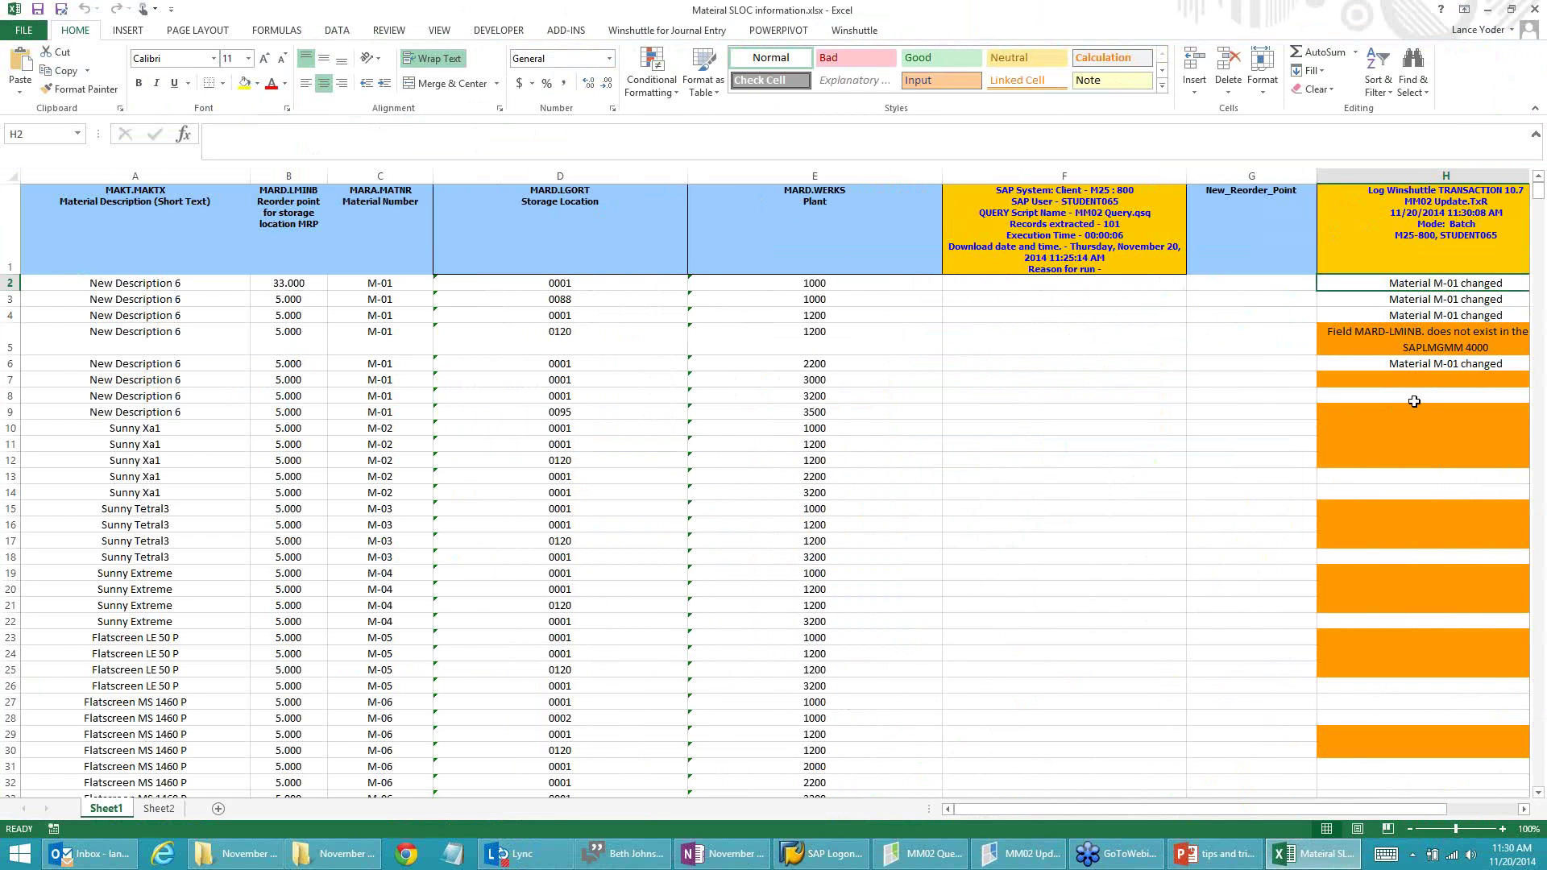
# Step: Review column H's log of changed materials and MARD-LMINB errors, then bring up SAP Logon
pyautogui.click(1523, 809)
pyautogui.click(1523, 809)
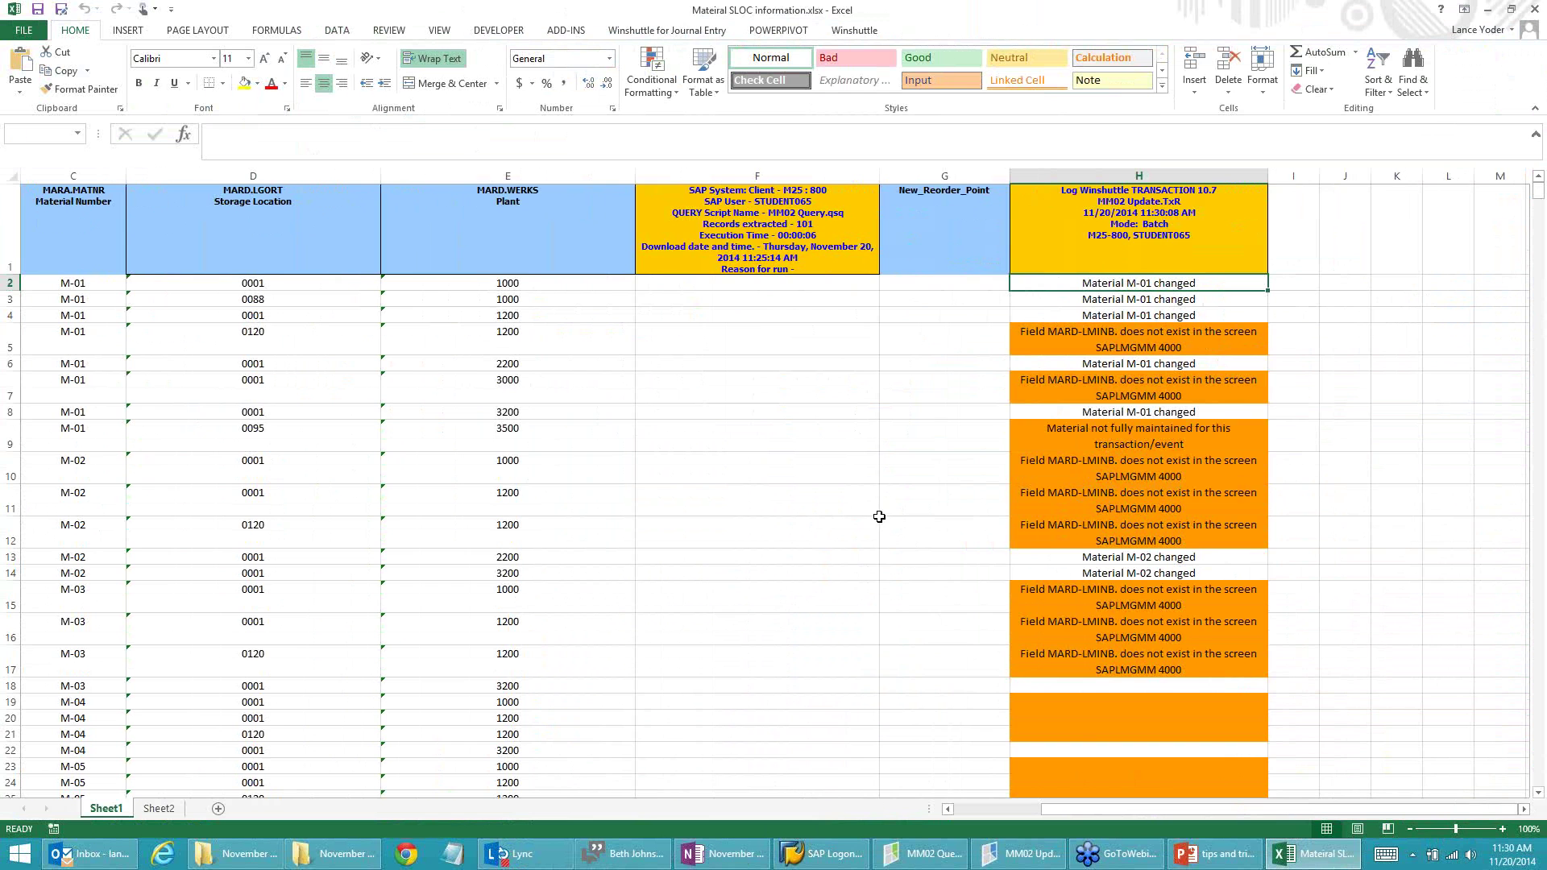
pyautogui.scroll(-2, 892, 502)
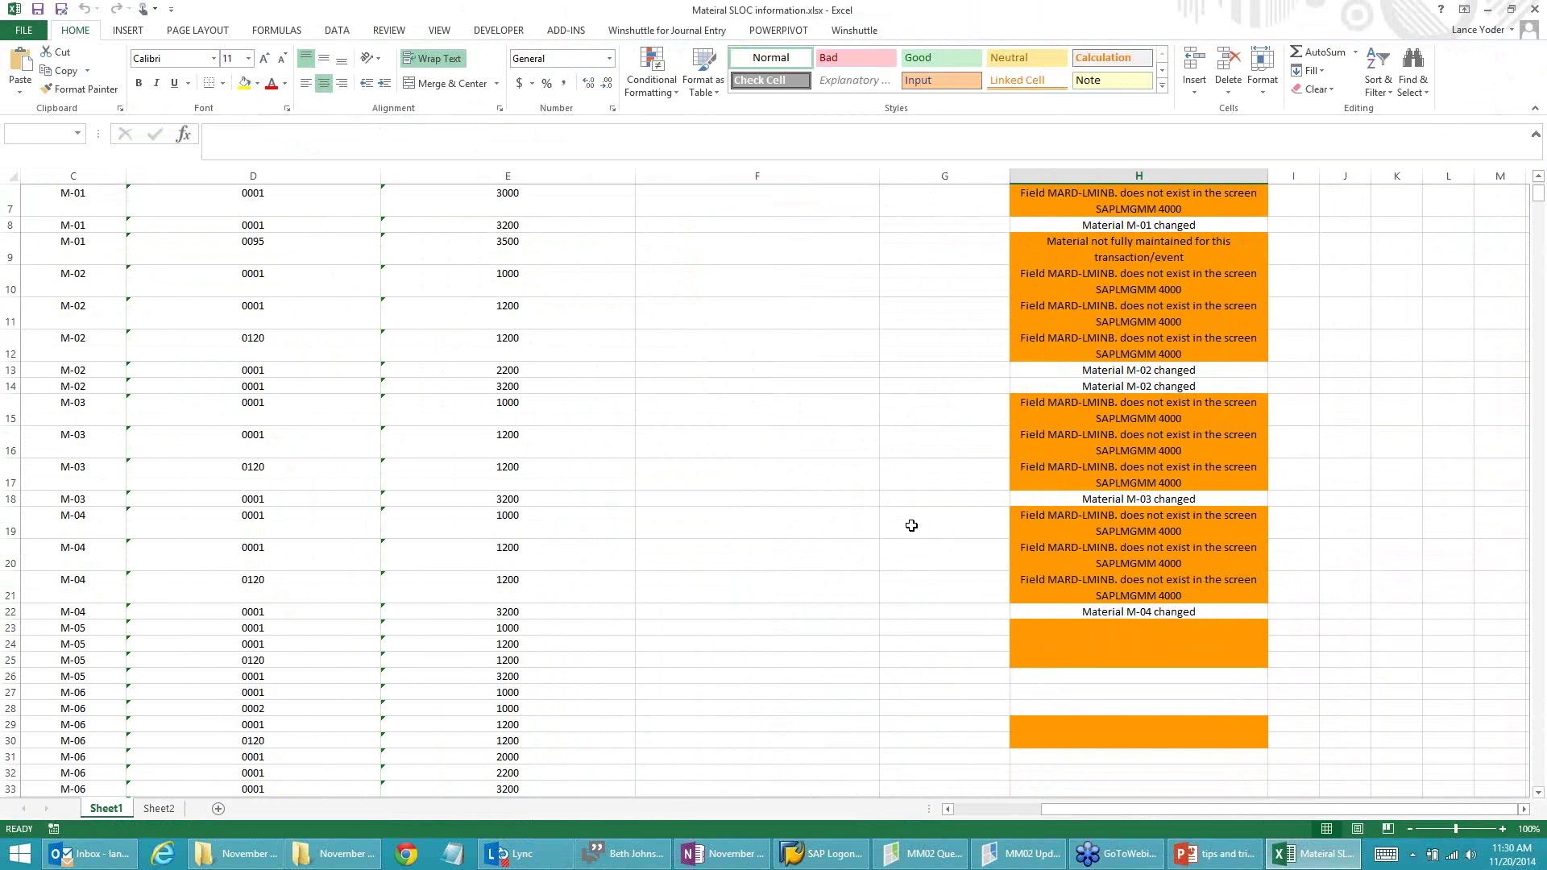
pyautogui.scroll(-1, 911, 524)
pyautogui.scroll(-2, 919, 500)
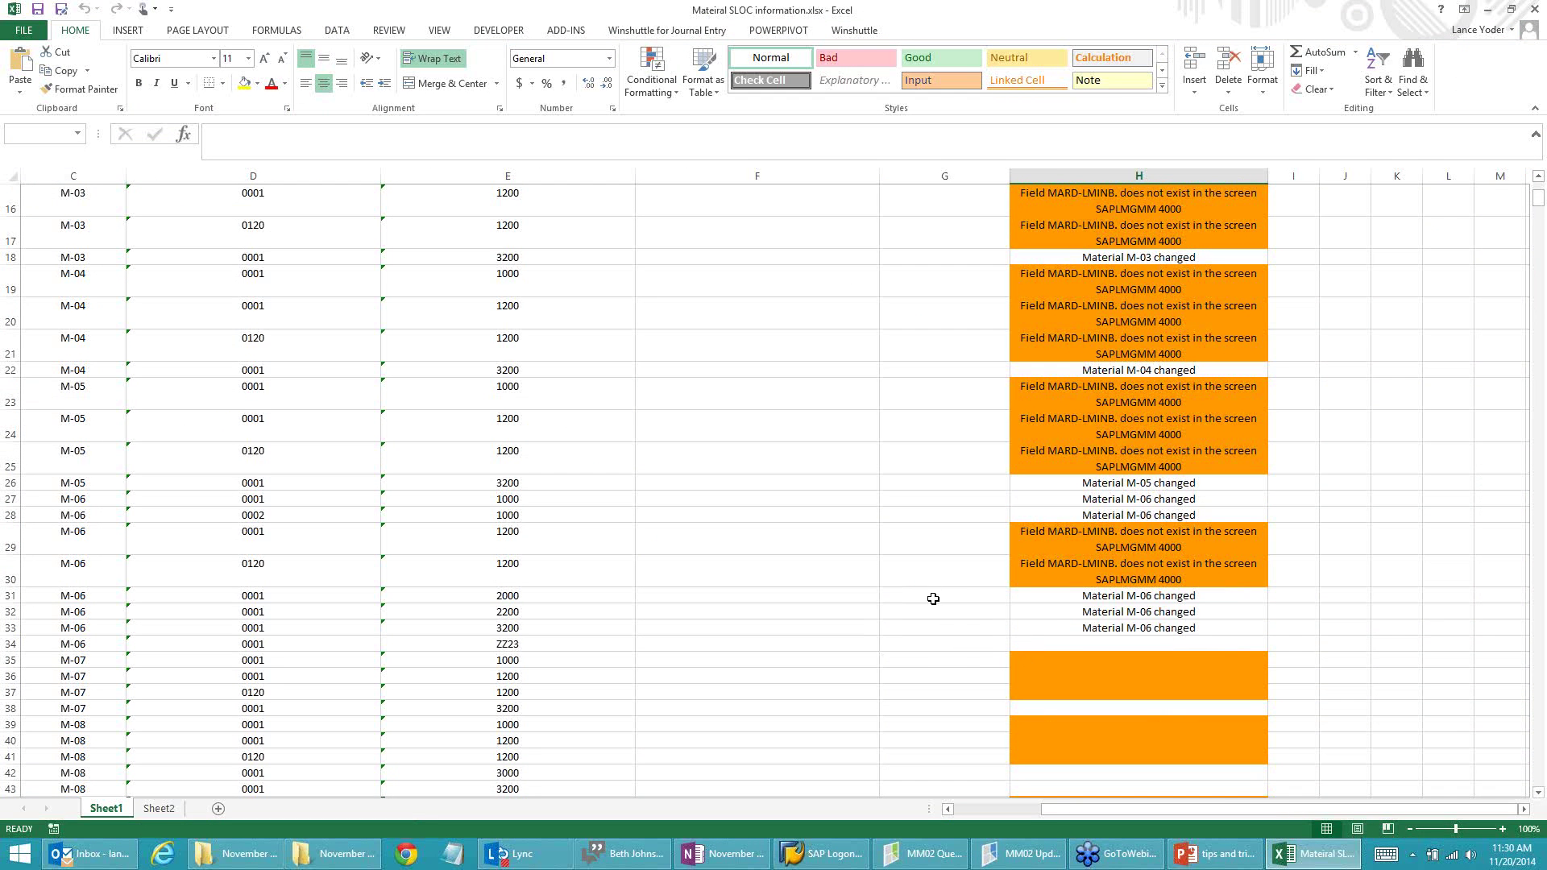
pyautogui.scroll(-1, 931, 598)
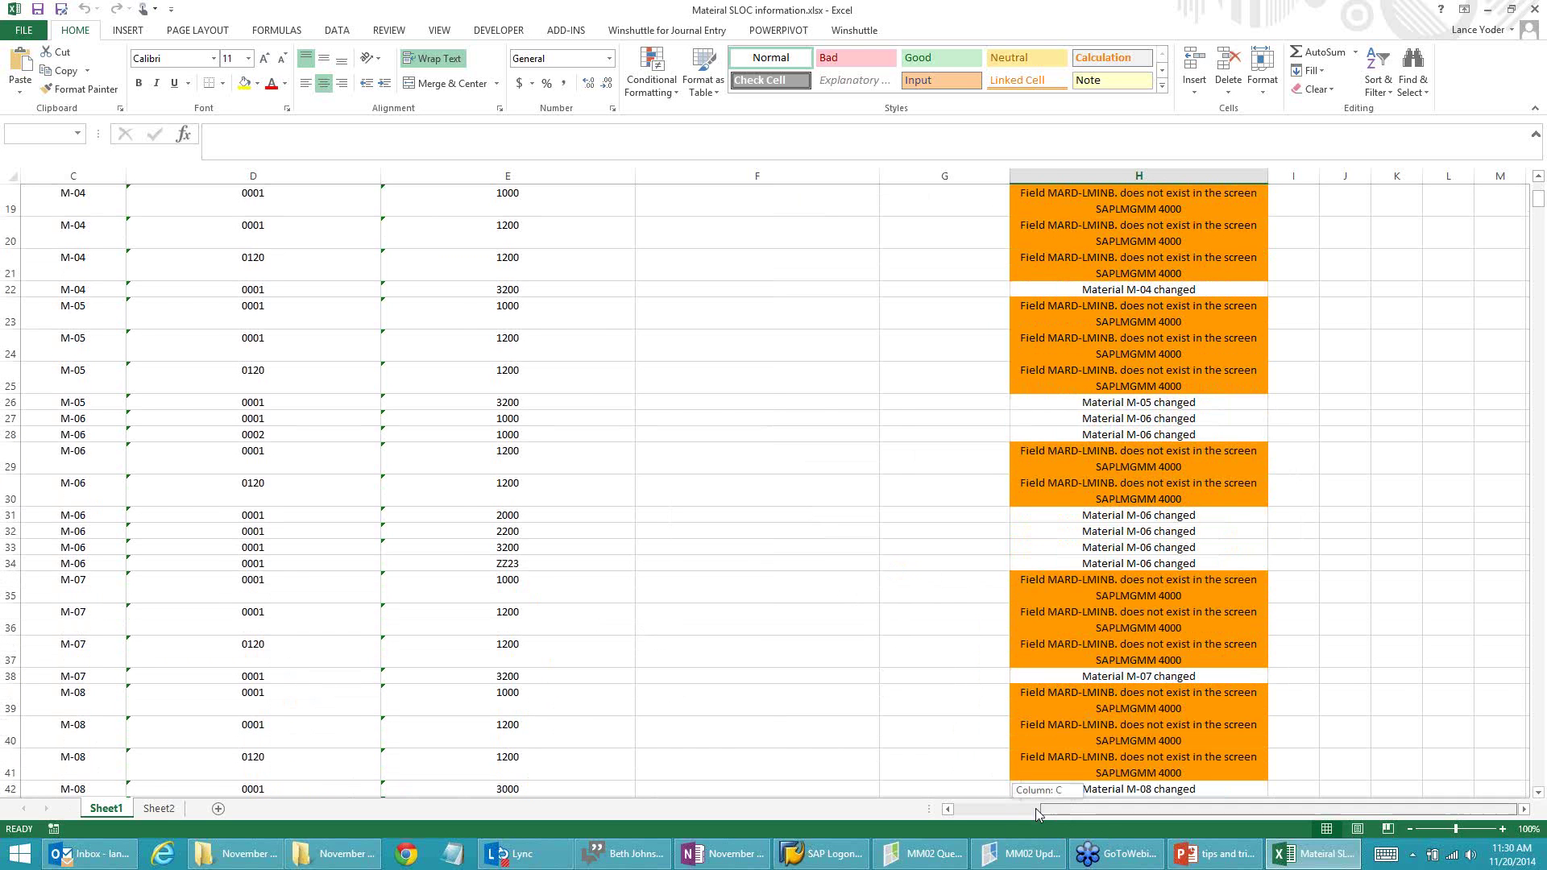
pyautogui.moveTo(1036, 809); pyautogui.dragTo(955, 811)
pyautogui.scroll(6, 670, 527)
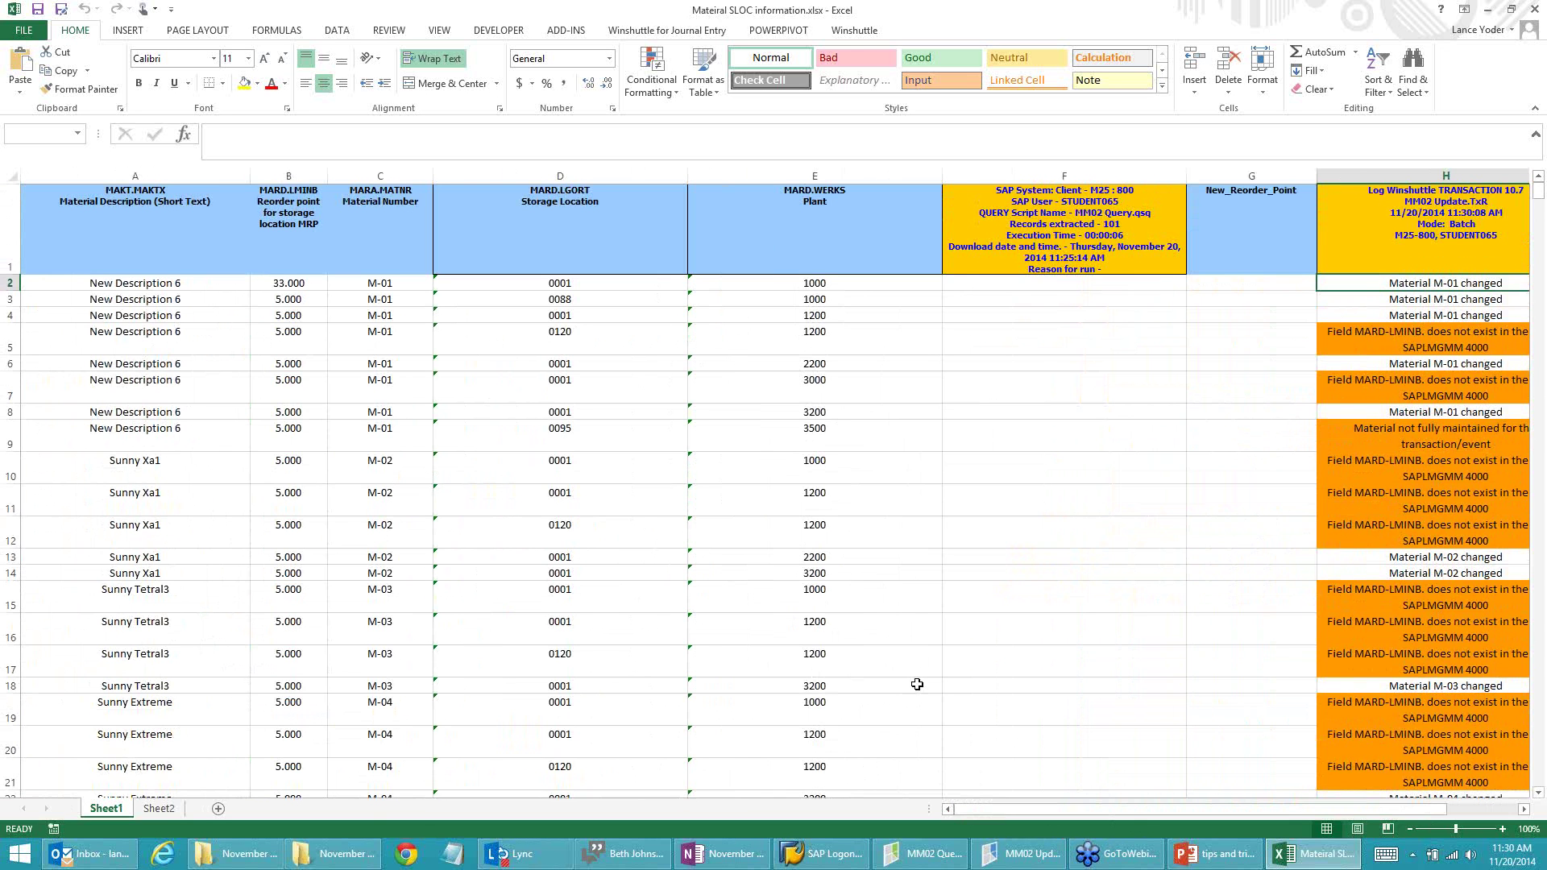
pyautogui.click(856, 863)
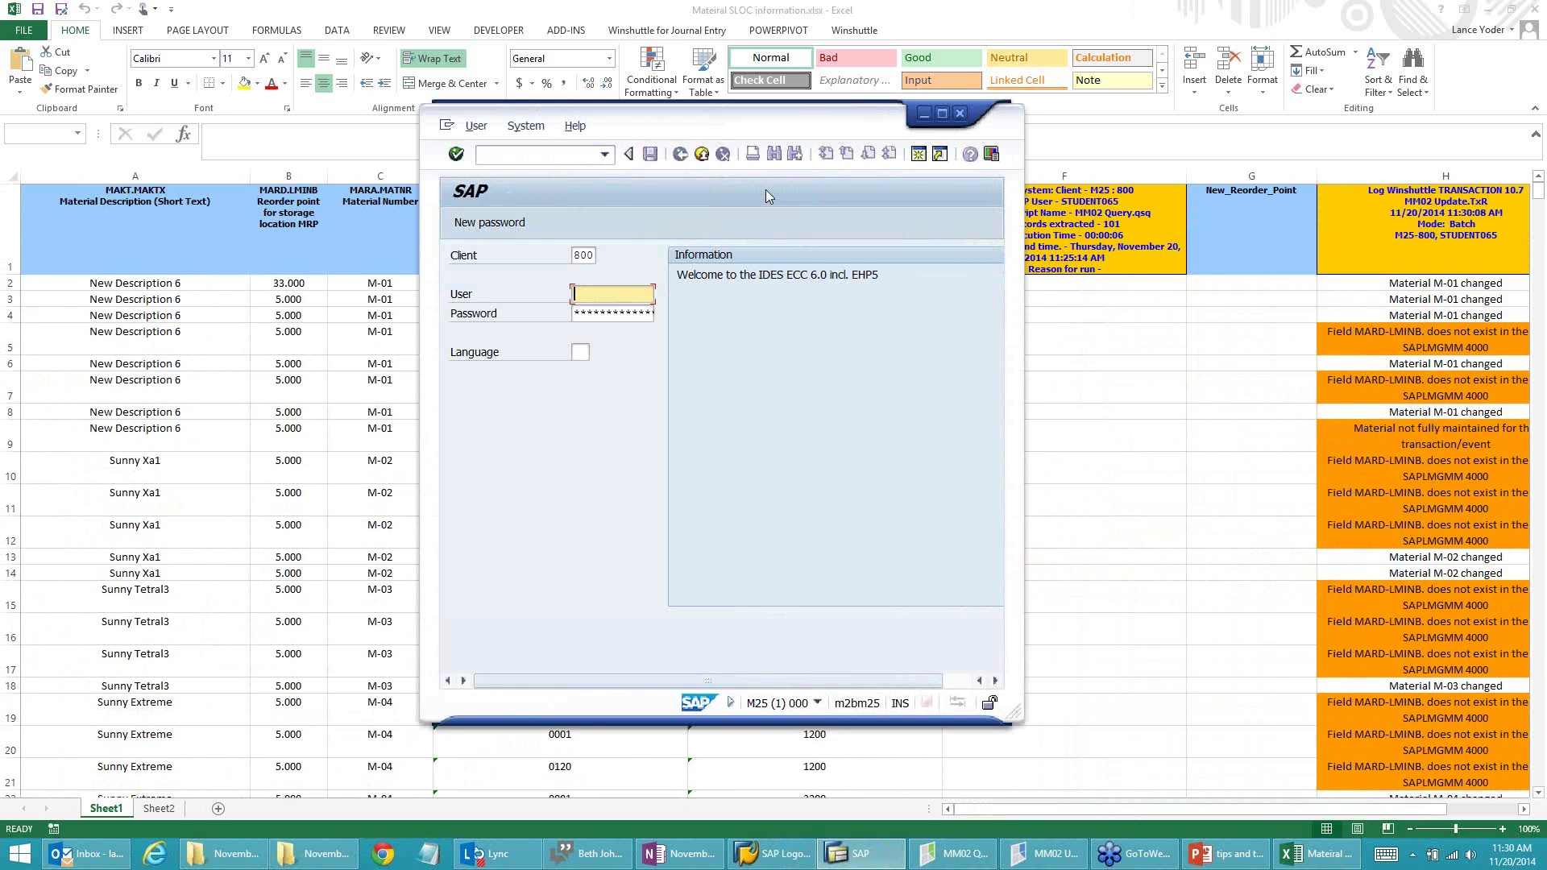
# Step: Log on to SAP with the suggested user name and the account password
pyautogui.write('s')
pyautogui.click(605, 311)
pyautogui.click(611, 316)
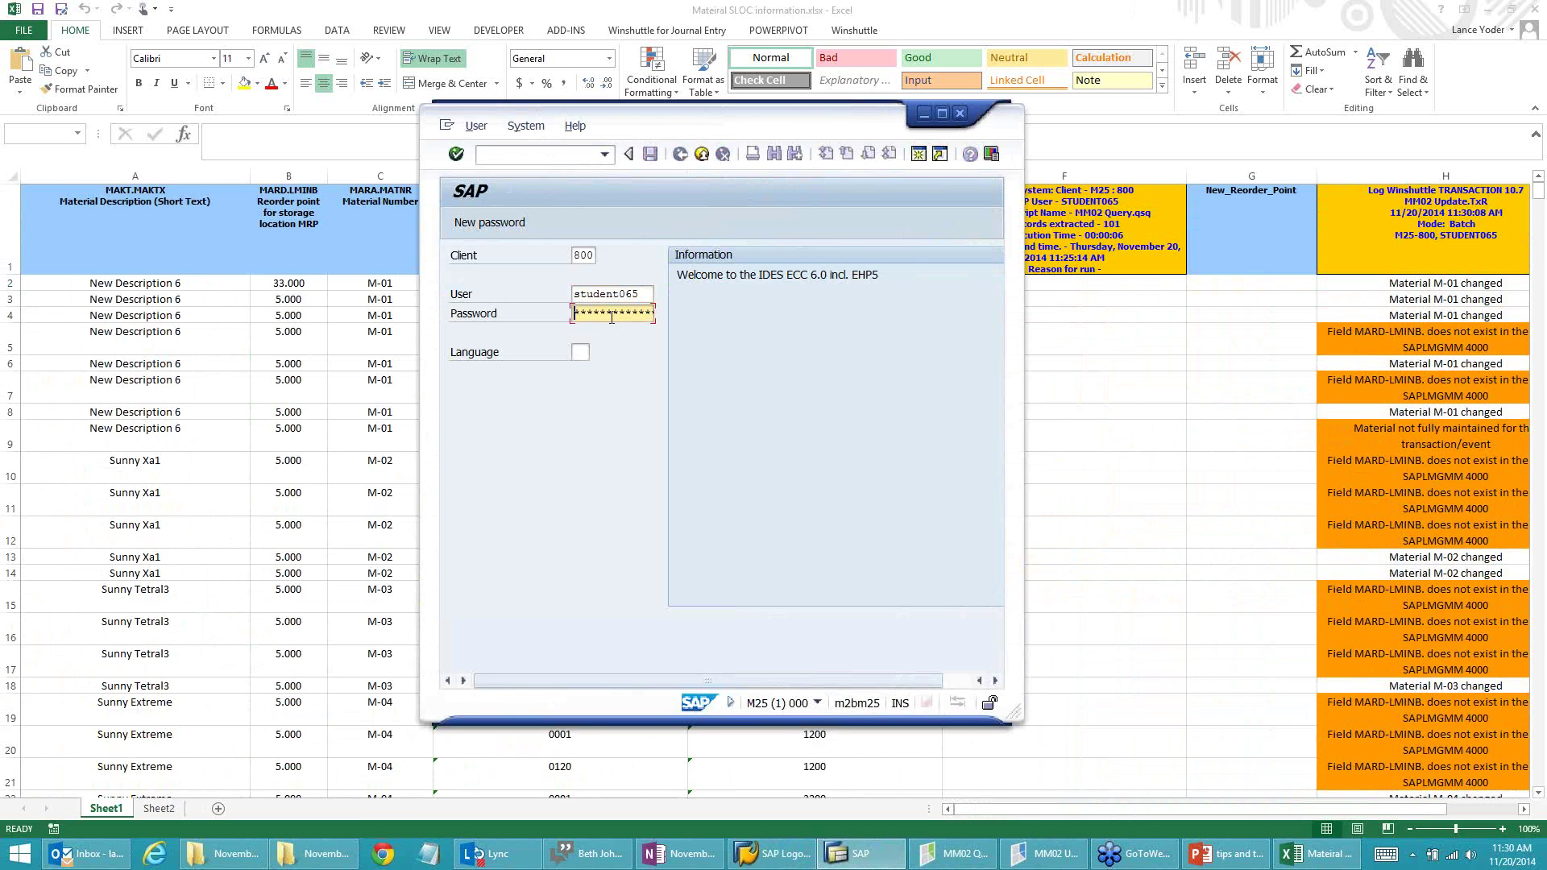
pyautogui.write('***')
pyautogui.press('Return')
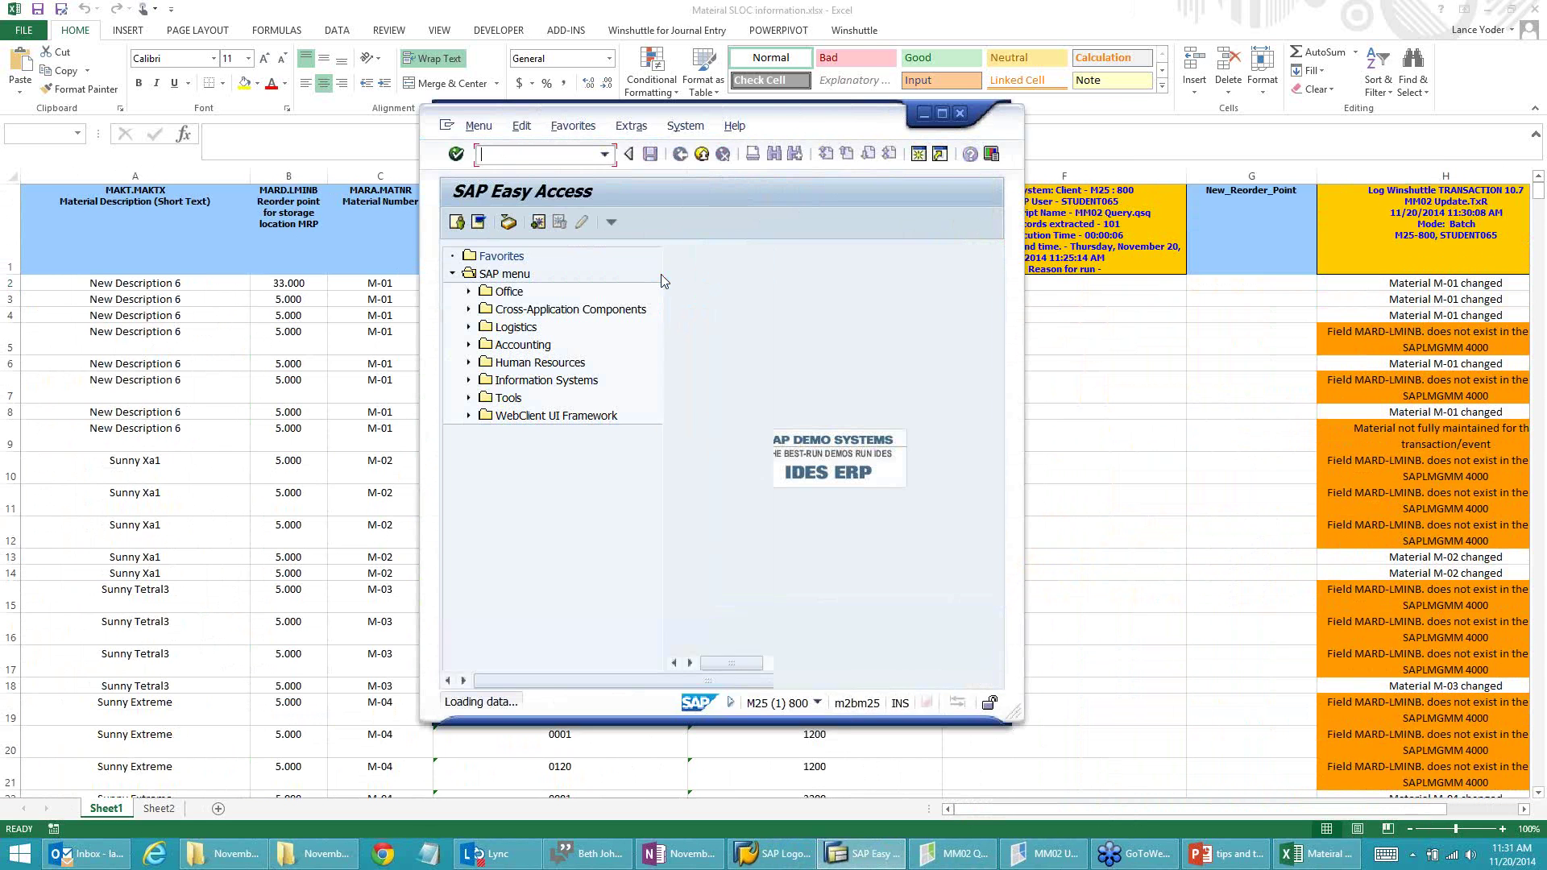
# Step: Go to the change material transaction /nmm02
pyautogui.write('m03')
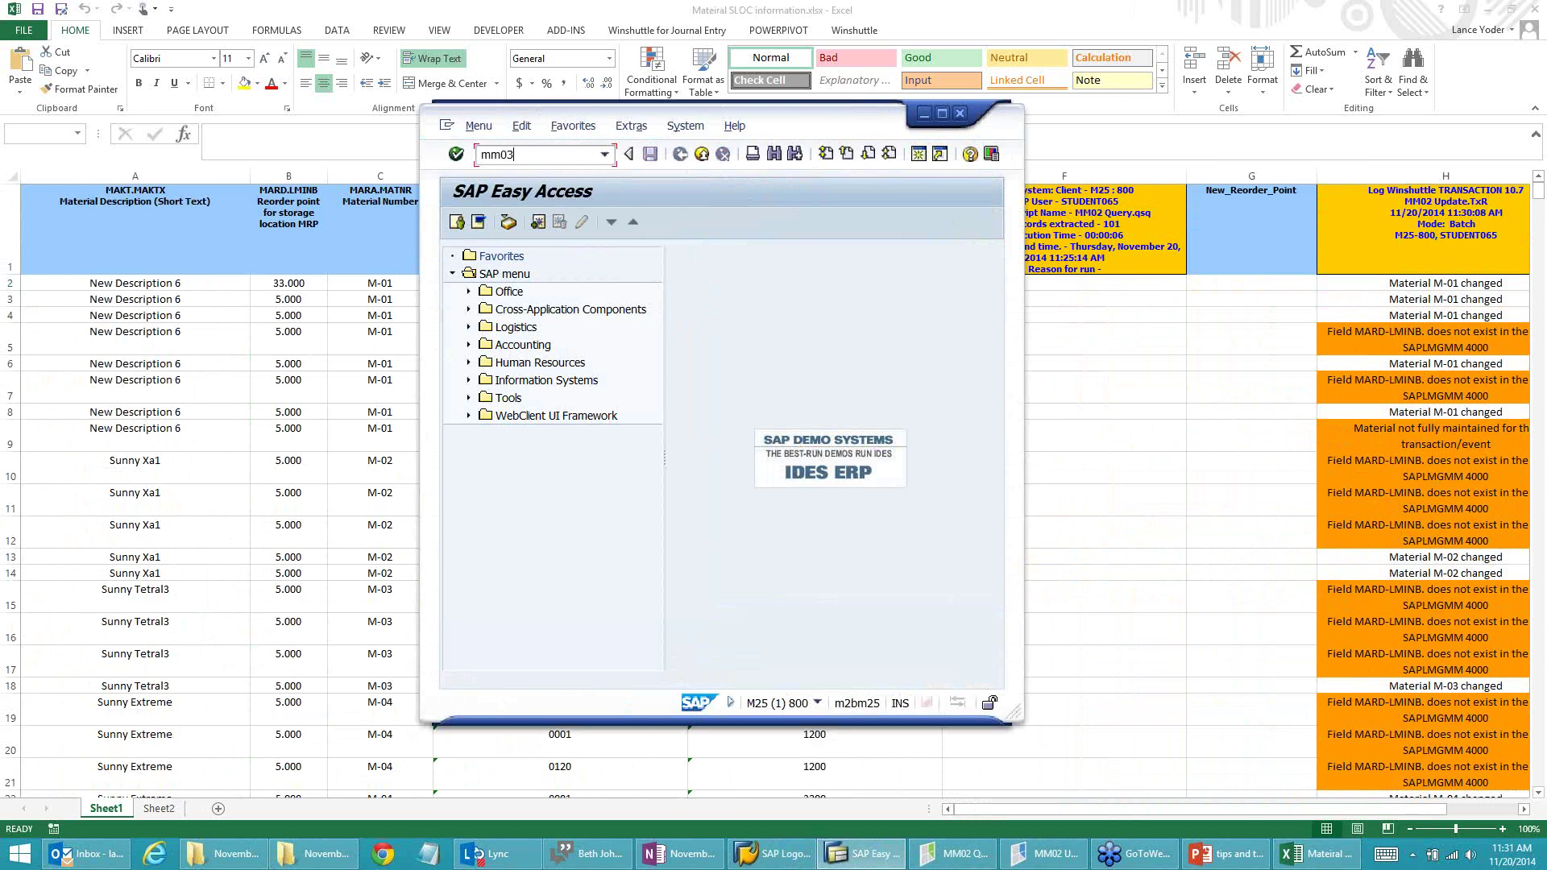
pyautogui.press('Return')
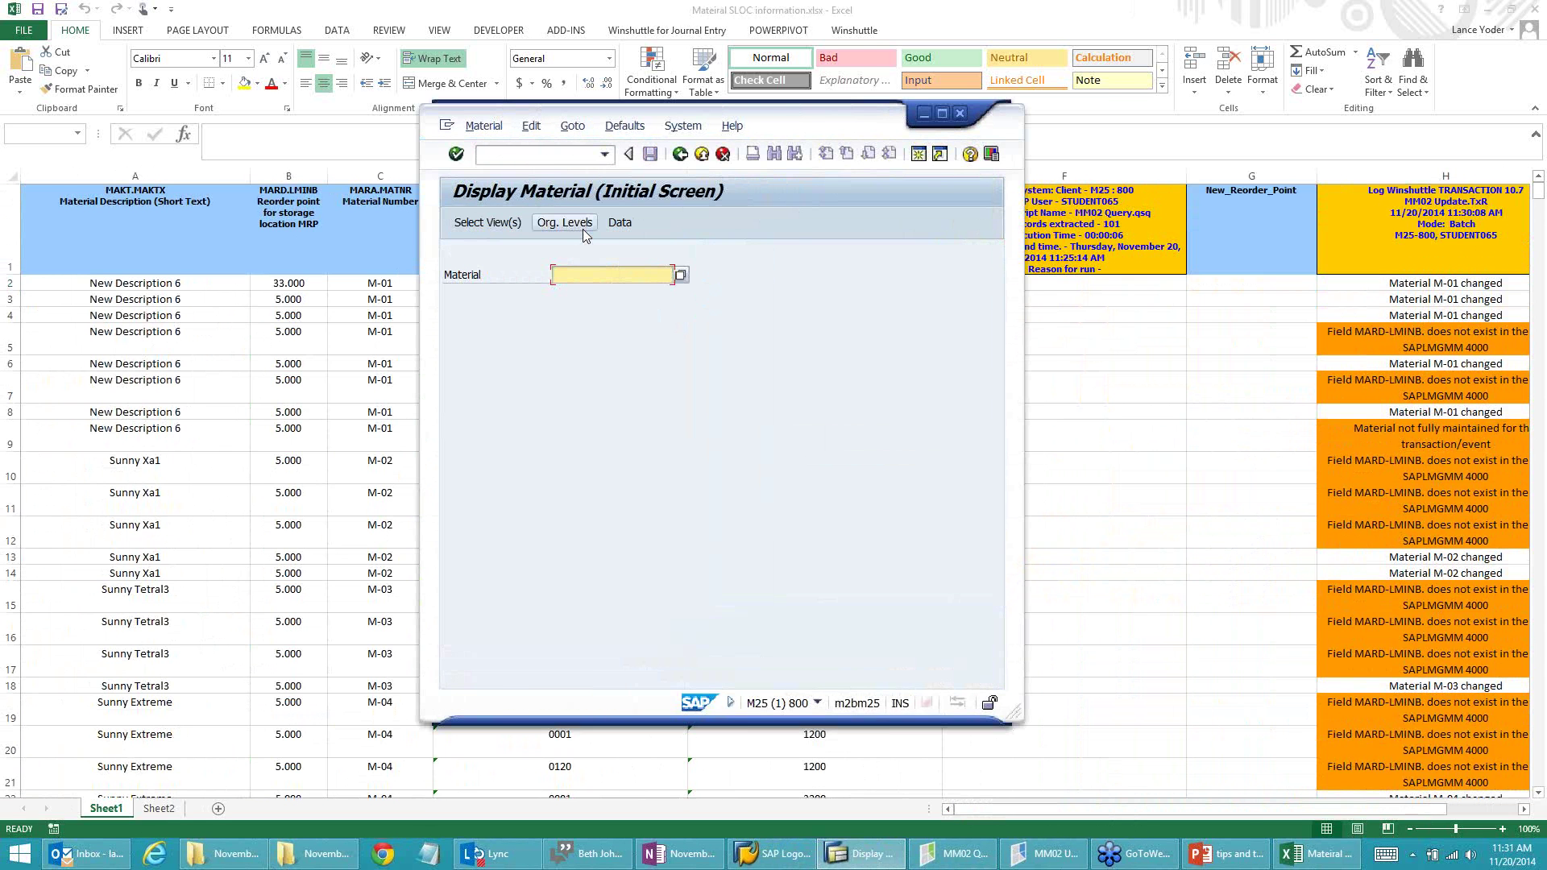
pyautogui.click(554, 153)
pyautogui.write('/nmm02')
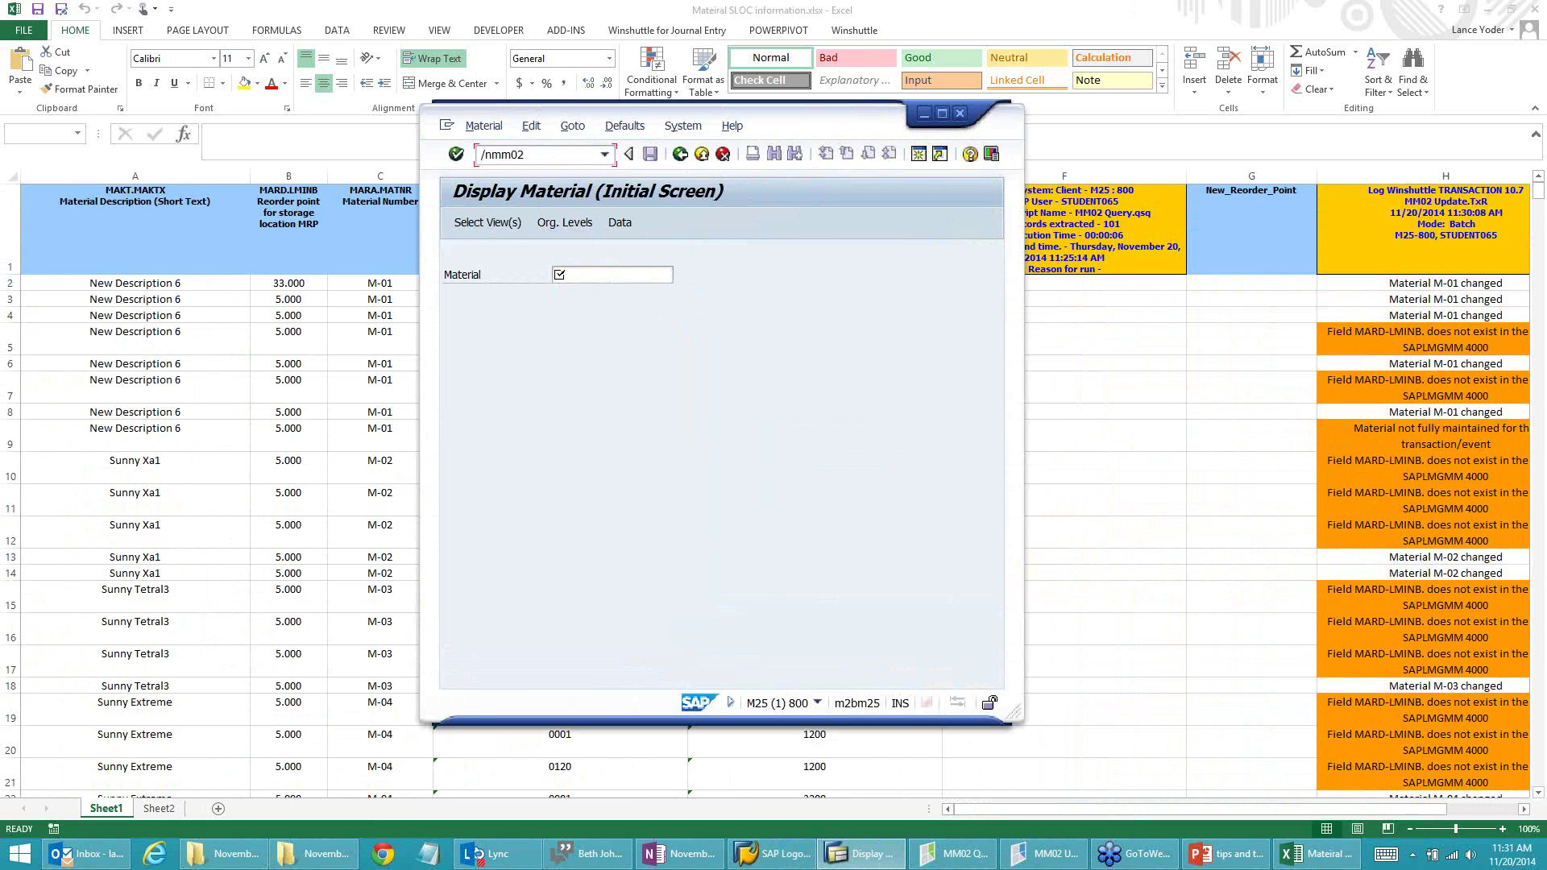
pyautogui.press('Return')
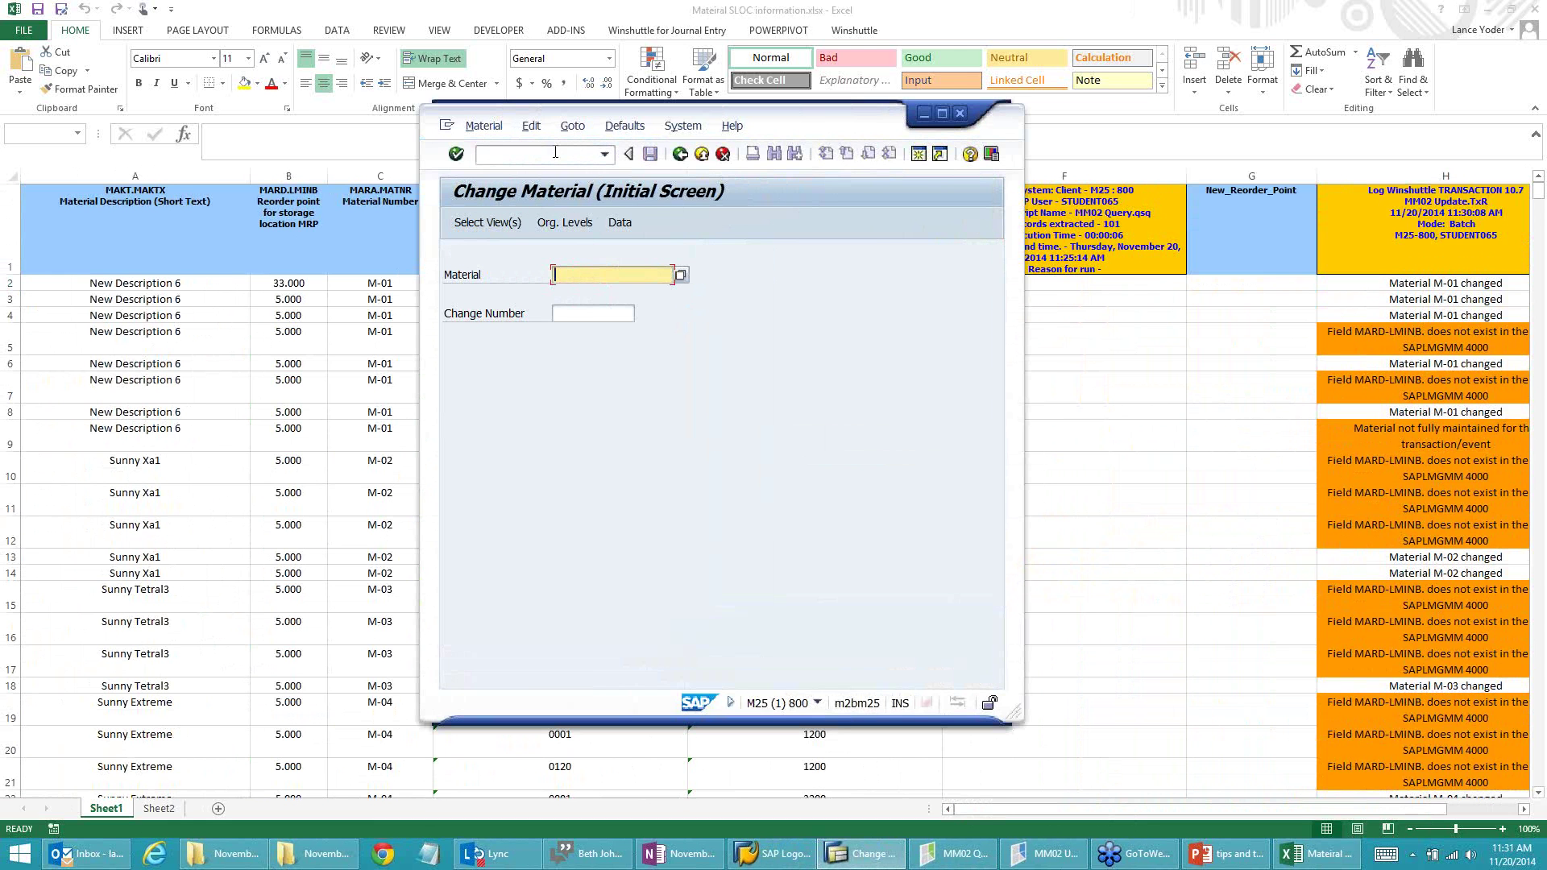
# Step: Enter M-01, select only the MRP 4 view, and specify plant 1200, storage location 0120
pyautogui.write('M-01')
pyautogui.press('Return')
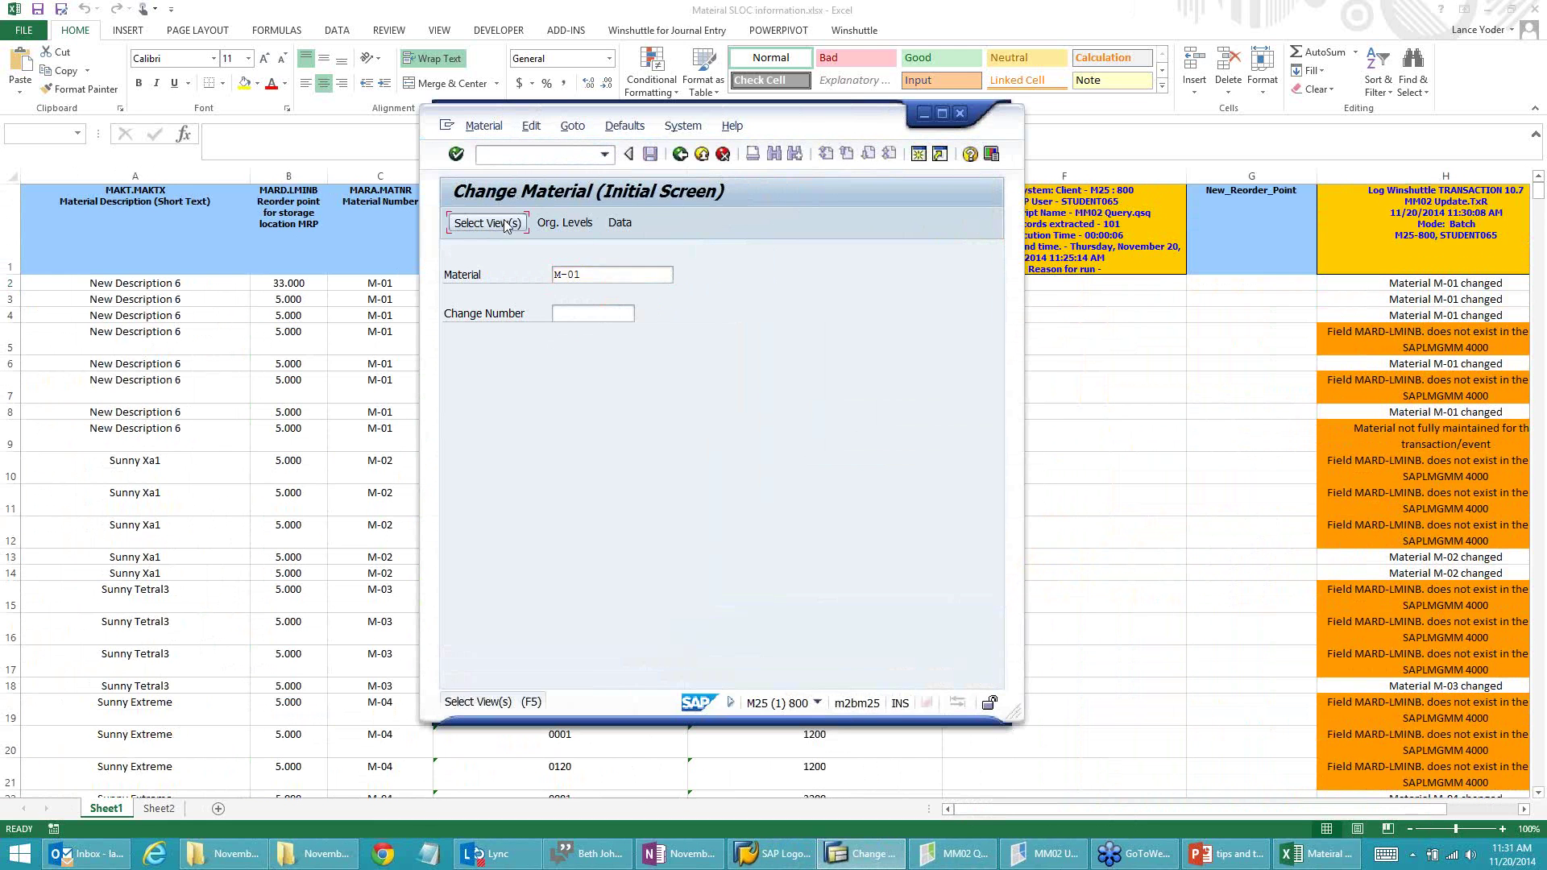
pyautogui.click(703, 347)
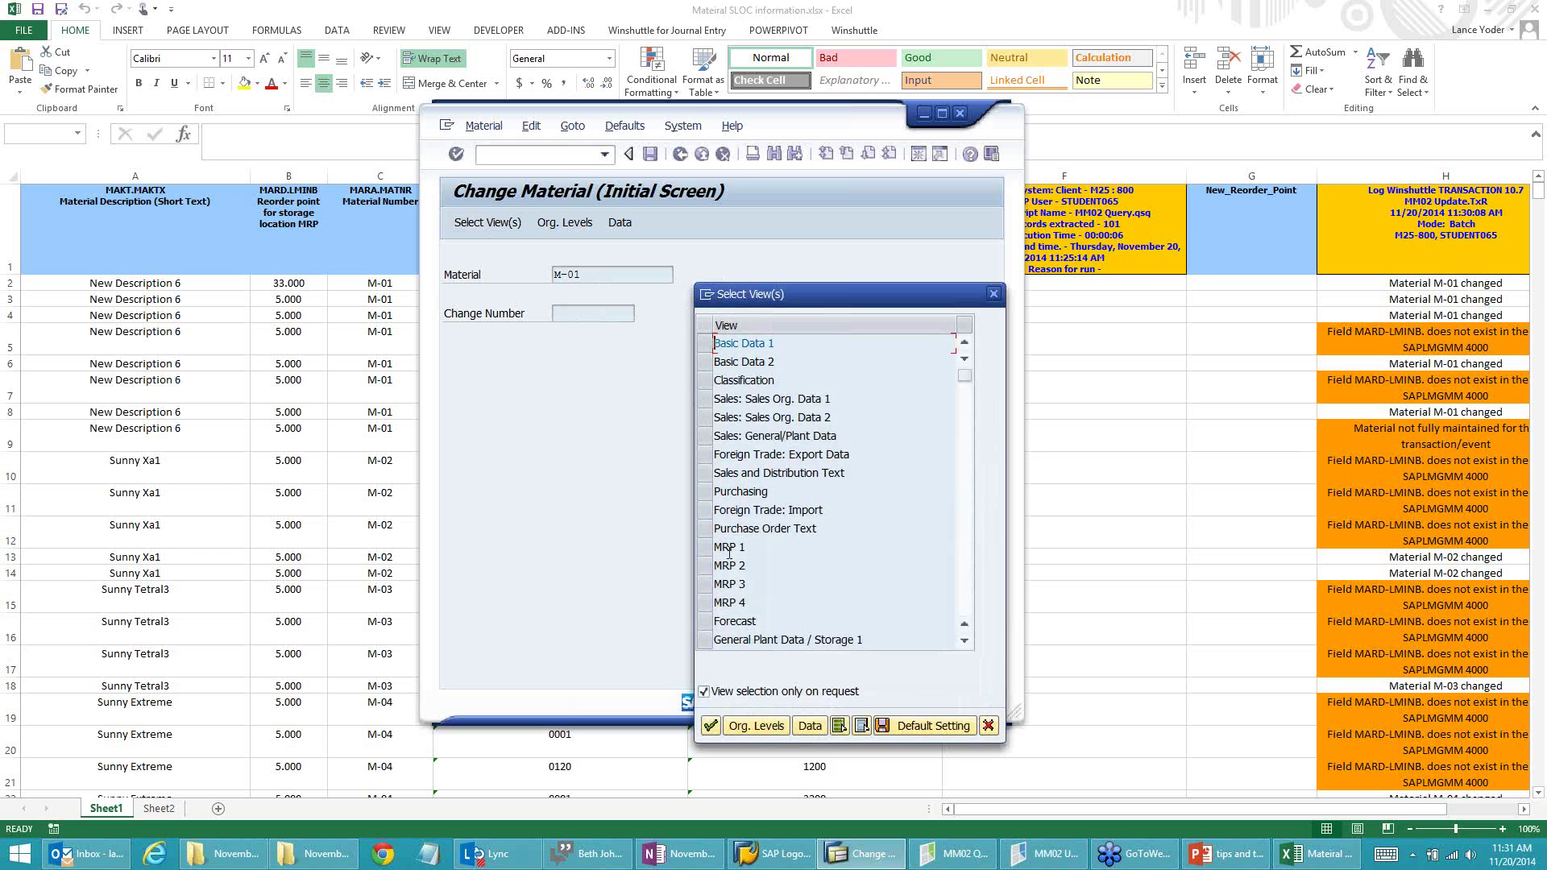
pyautogui.click(705, 603)
pyautogui.click(710, 727)
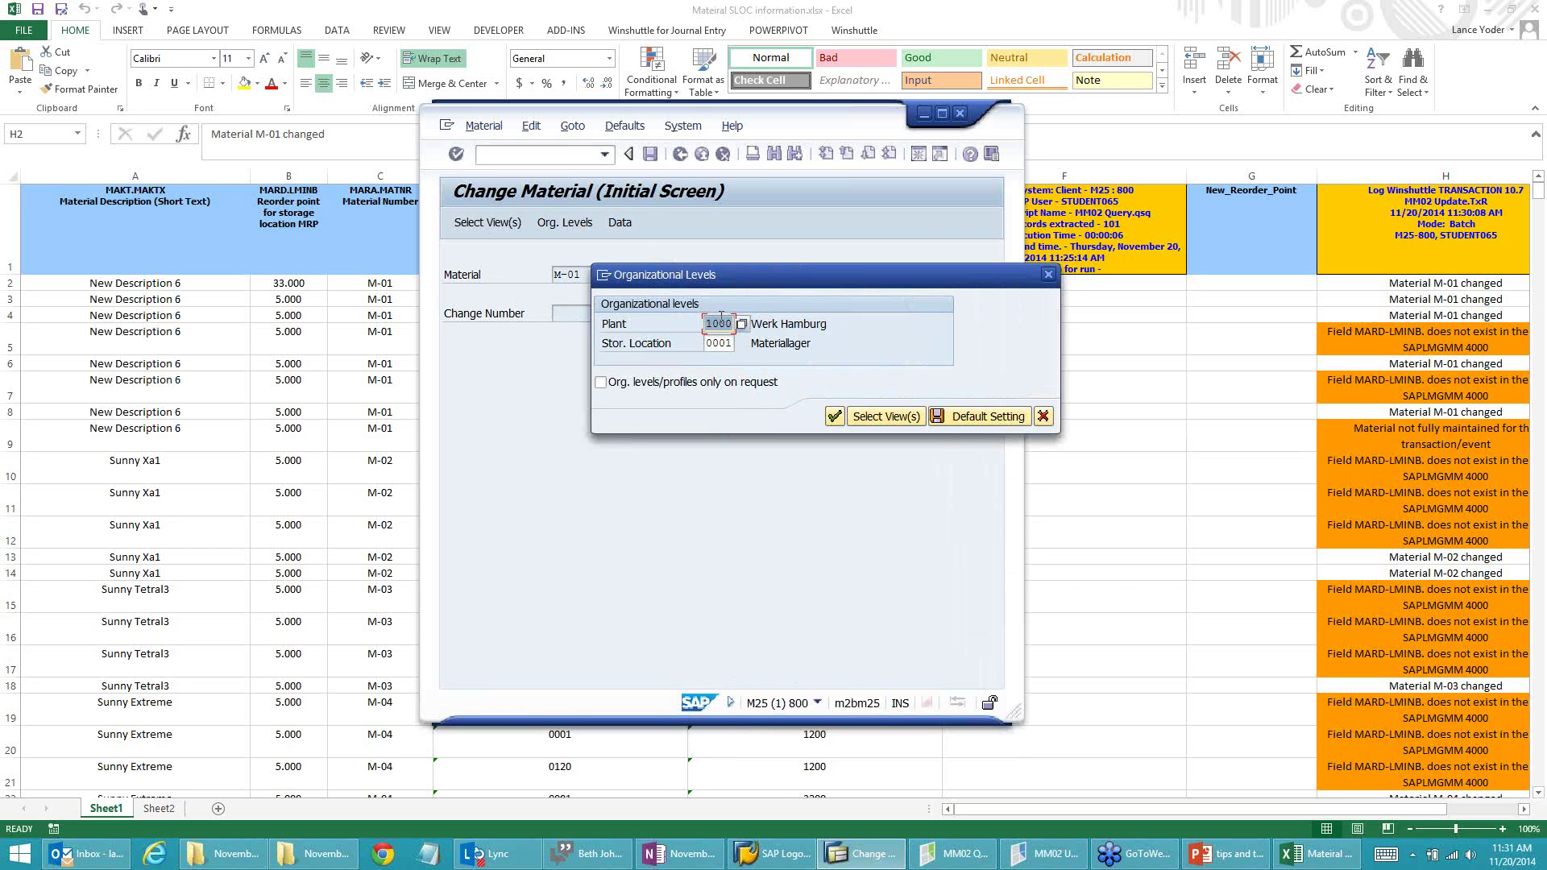
pyautogui.write('1200')
pyautogui.press('Tab')
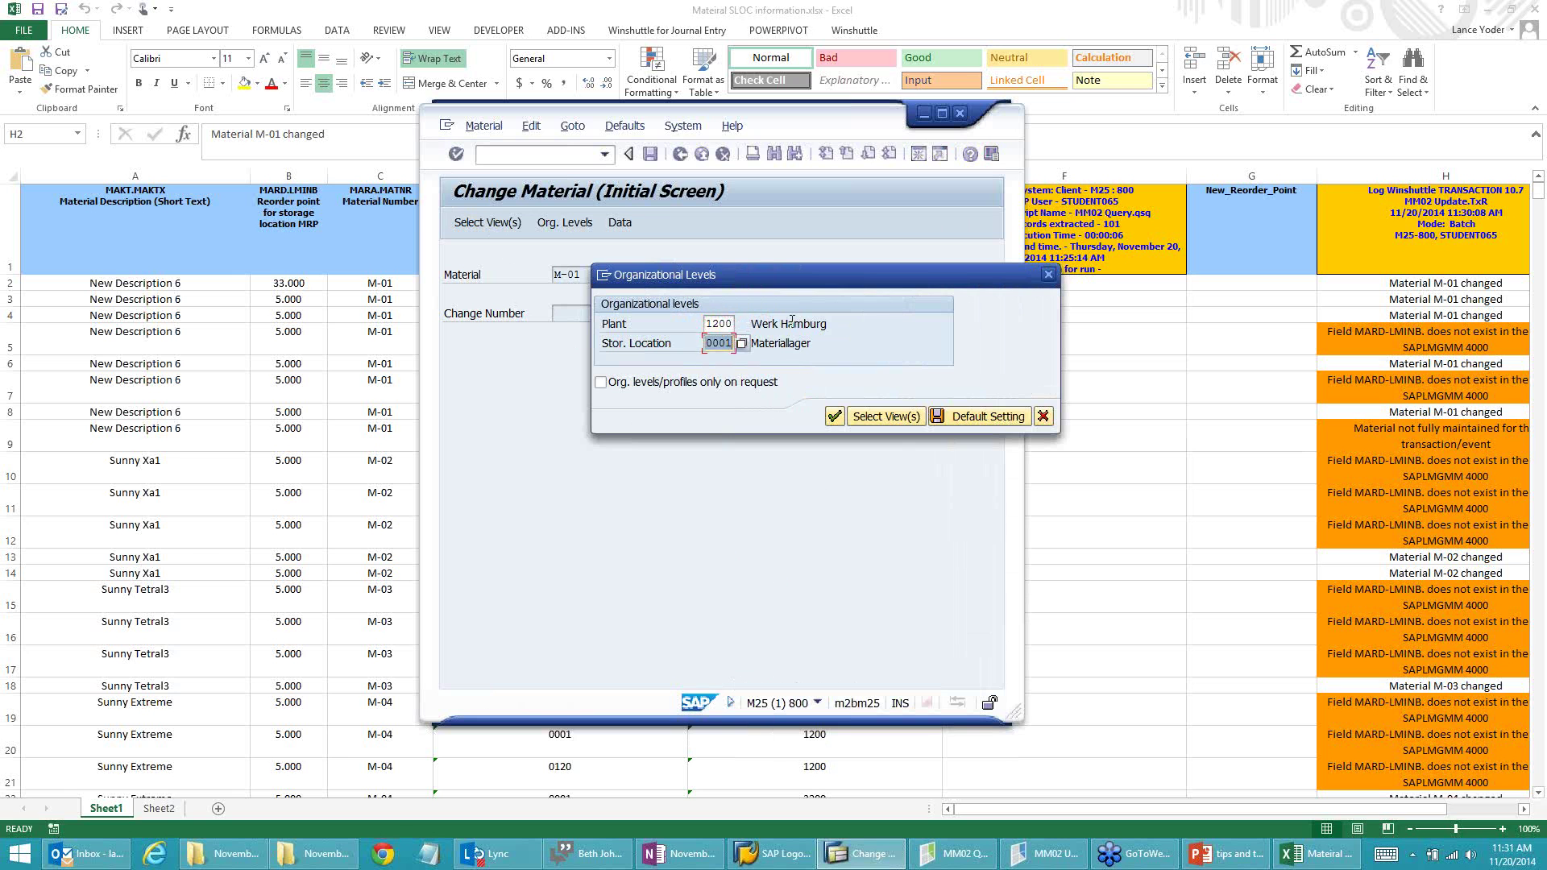
pyautogui.write('0120')
pyautogui.click(835, 417)
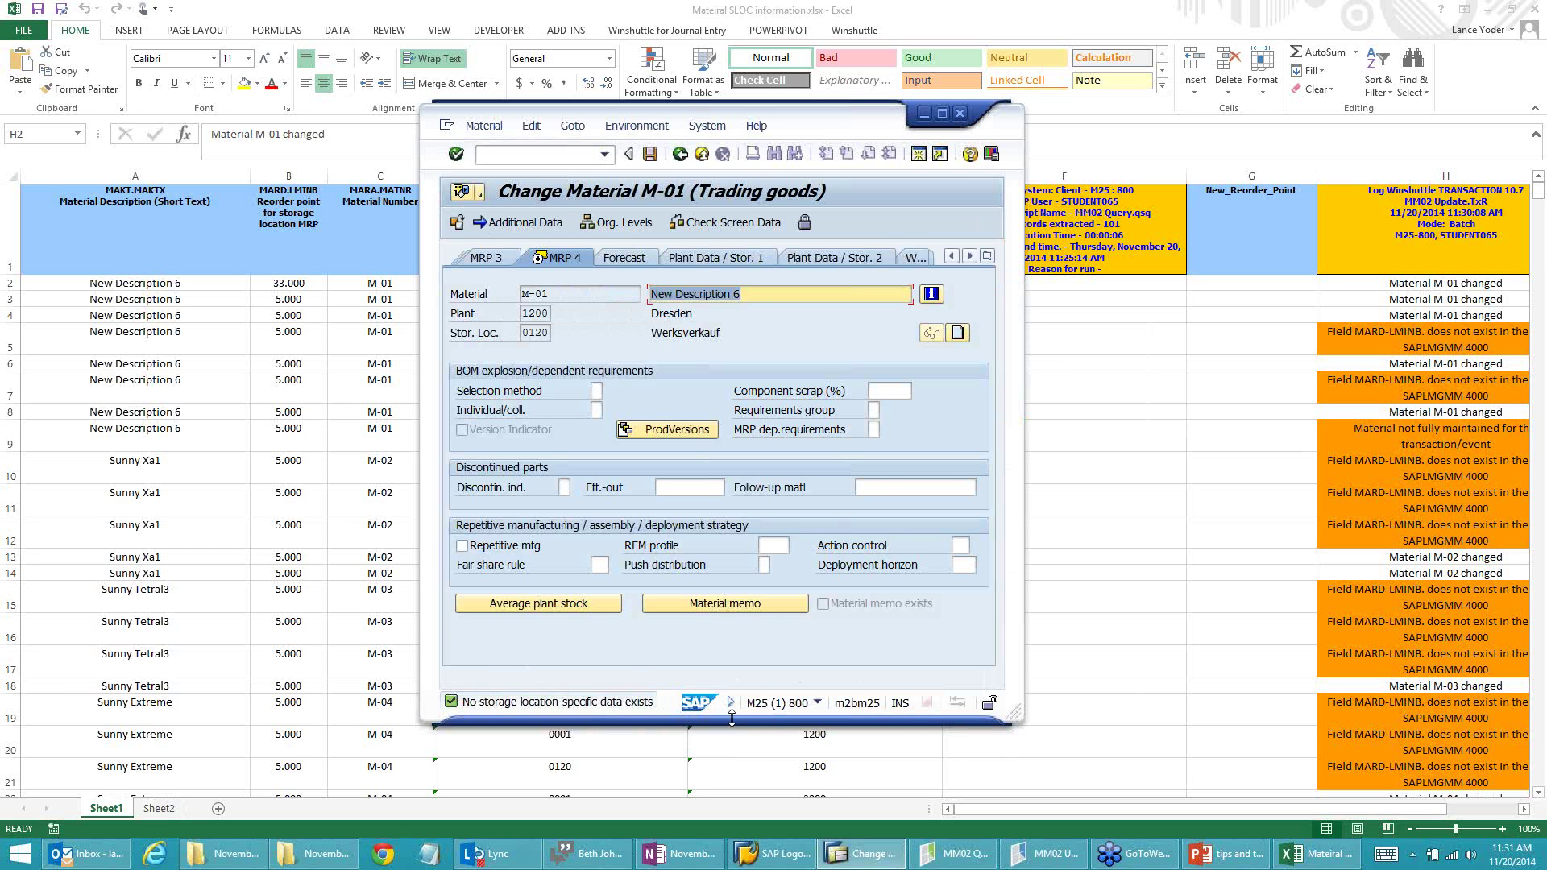
# Step: Inspect M-01's MRP 4 data for storage location 0120, then return to the MM02 Update script
pyautogui.moveTo(855, 126); pyautogui.dragTo(997, 162)
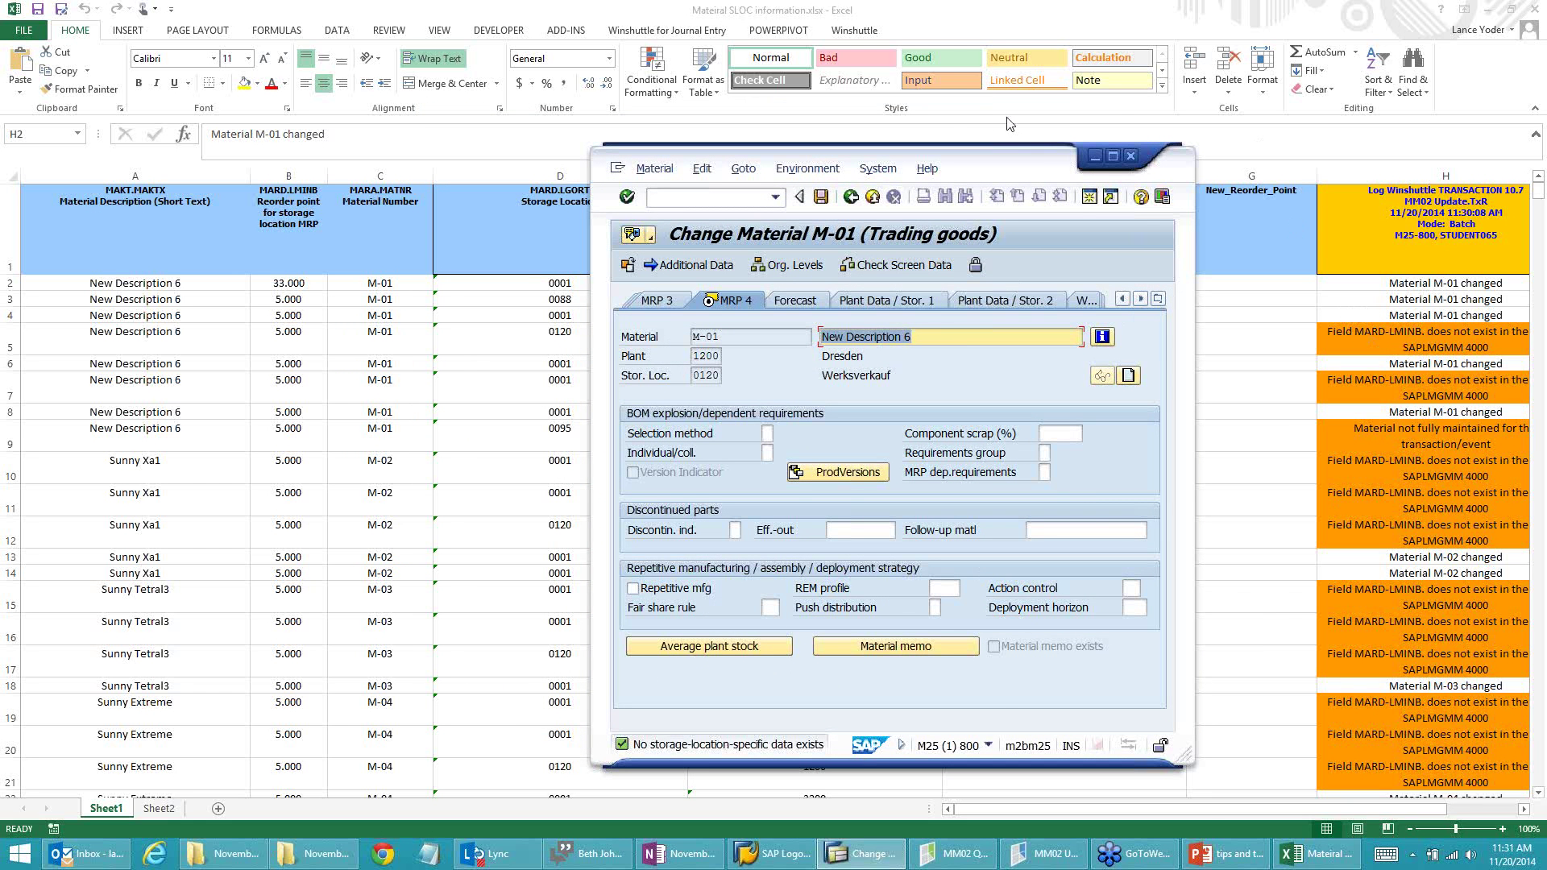
pyautogui.moveTo(1081, 164); pyautogui.dragTo(1074, 214)
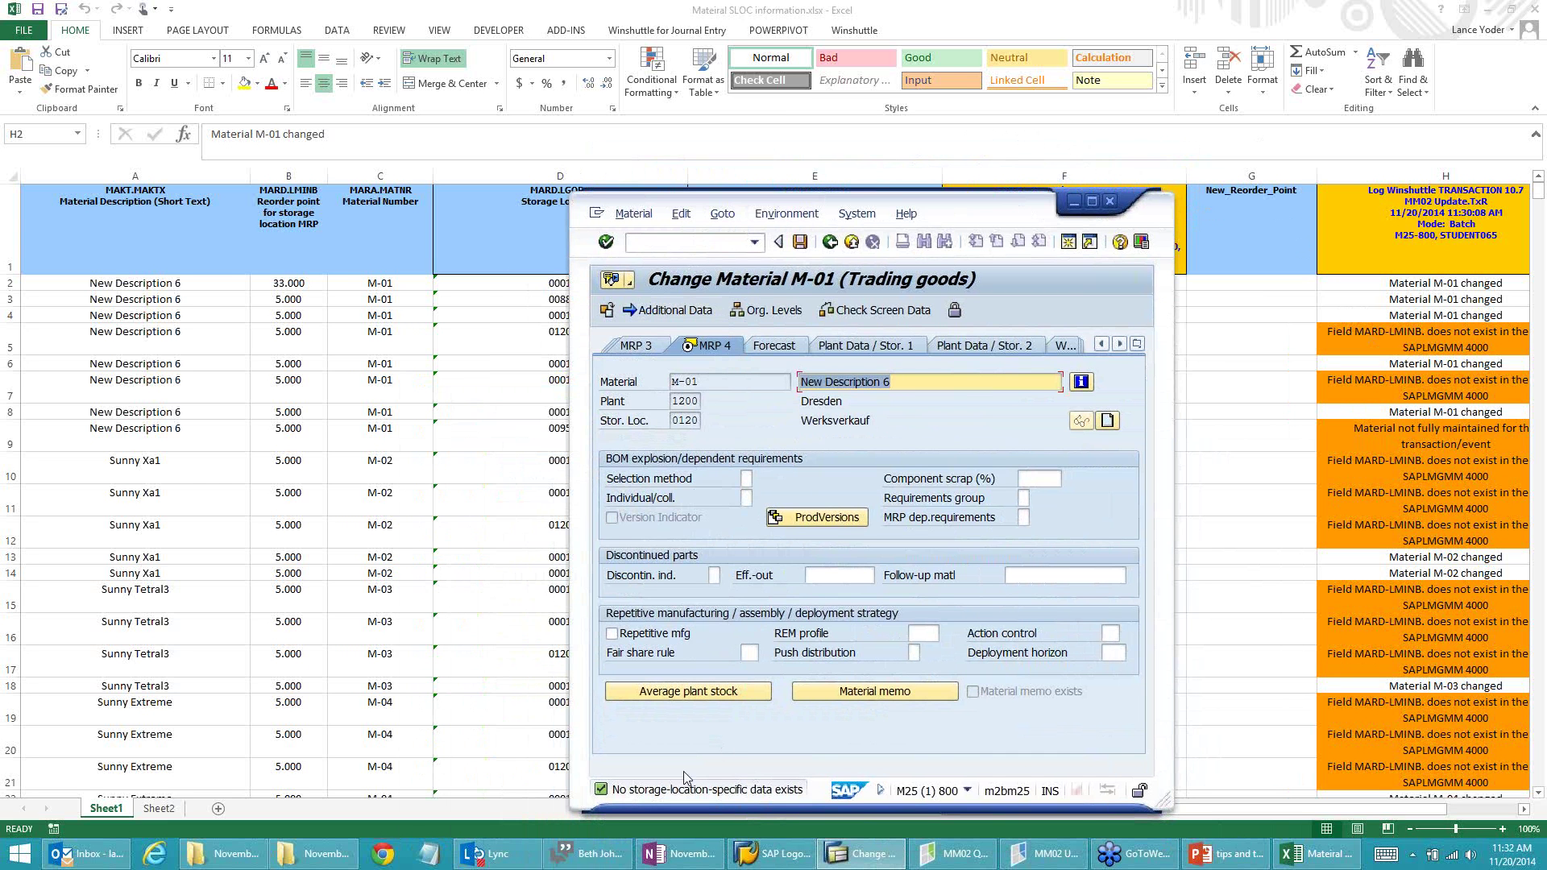
pyautogui.click(1016, 862)
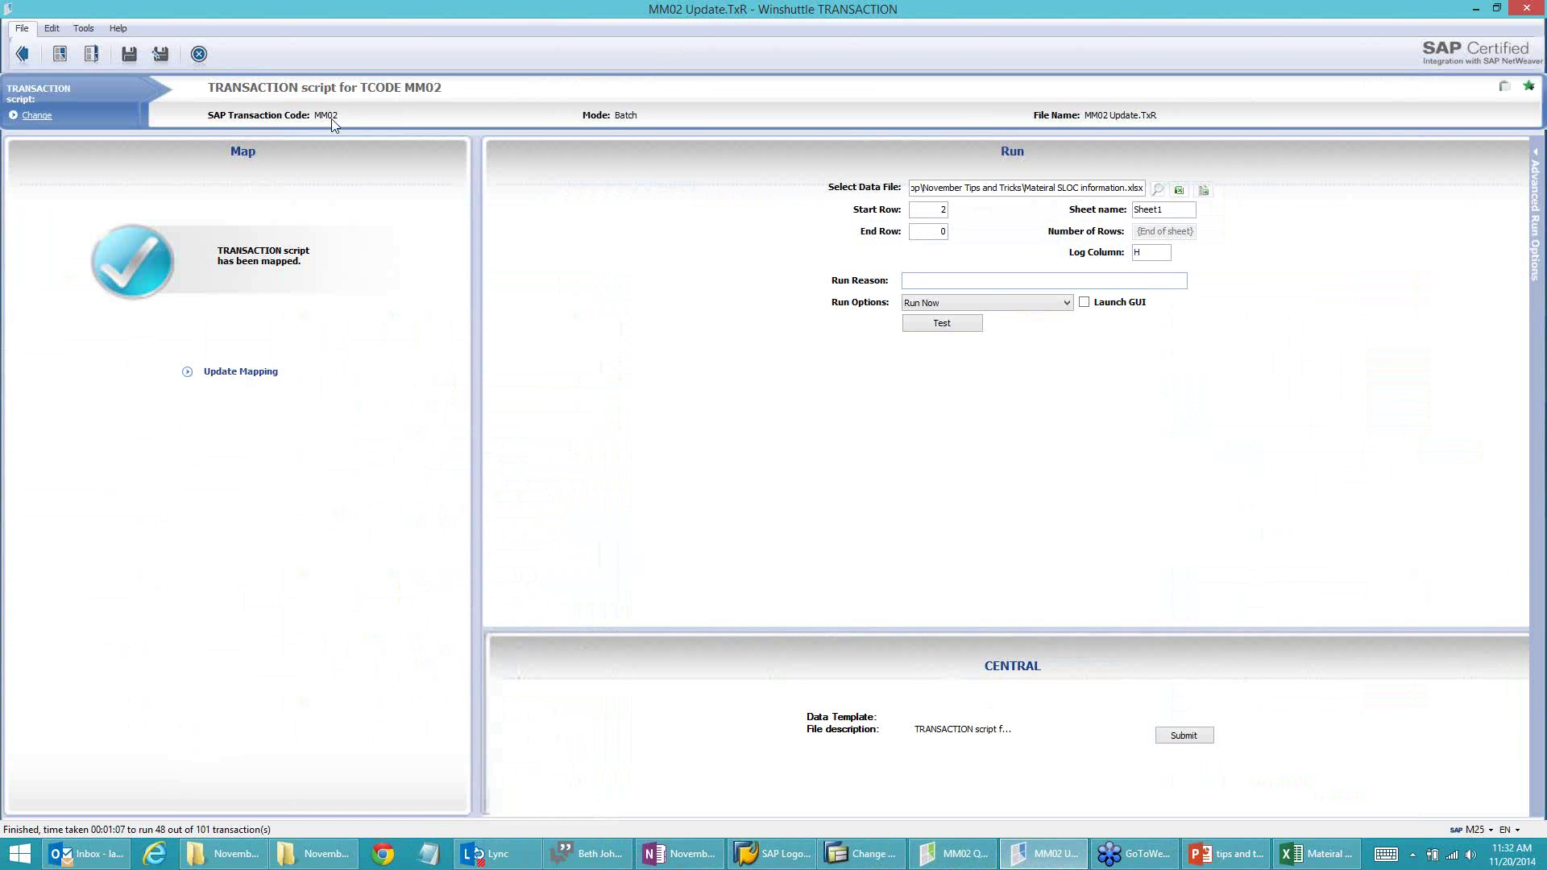
# Step: Read the error message logged in cell H5 of the Excel workbook
pyautogui.click(1296, 862)
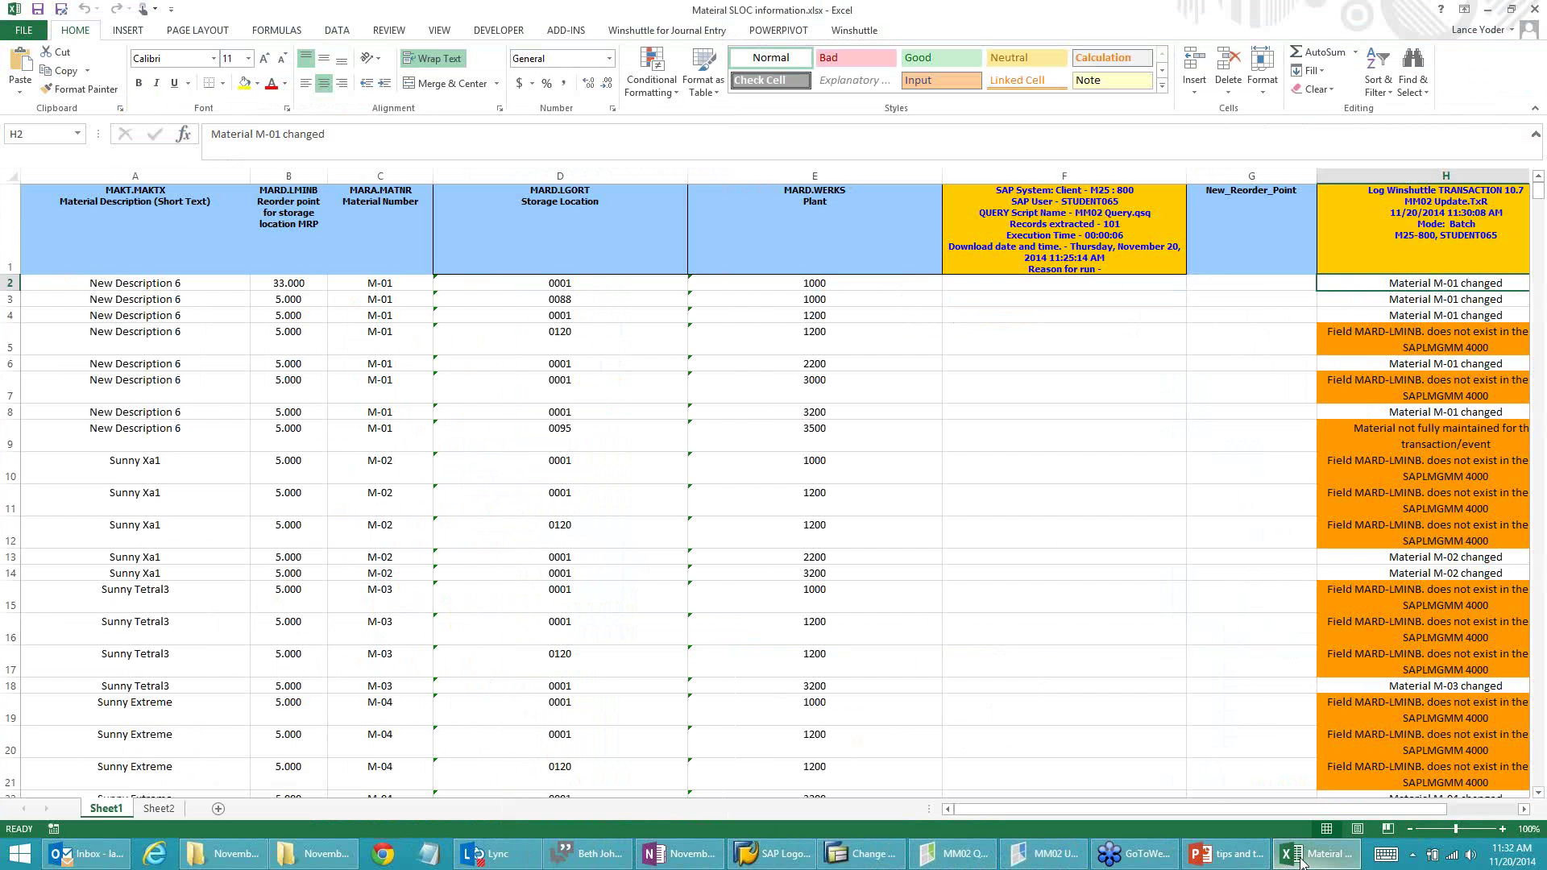
pyautogui.click(1477, 345)
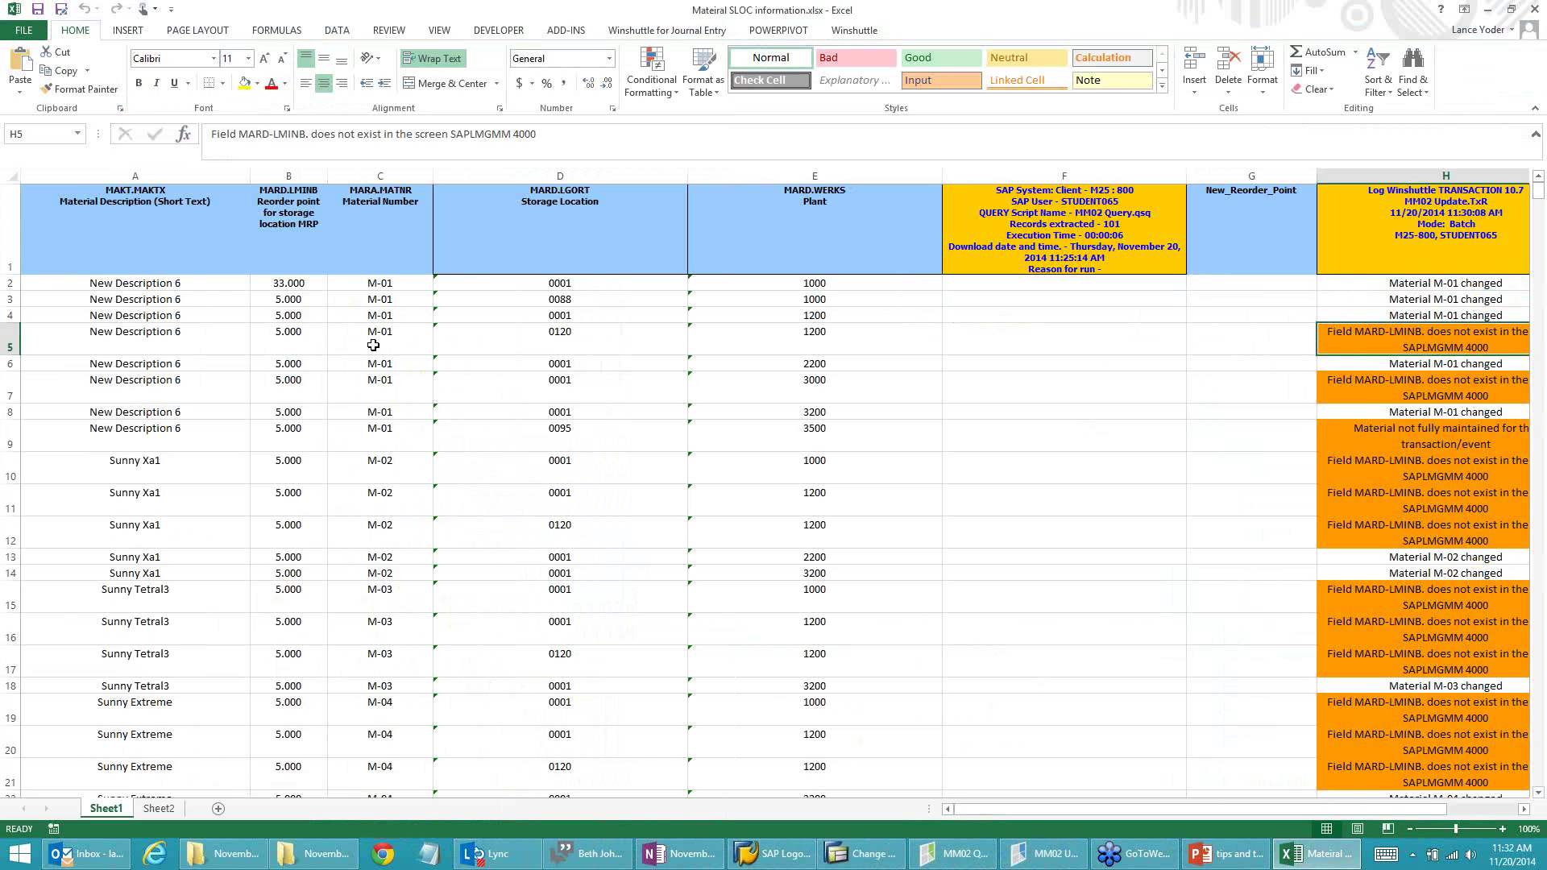
pyautogui.hotkey('alt', 'Tab')
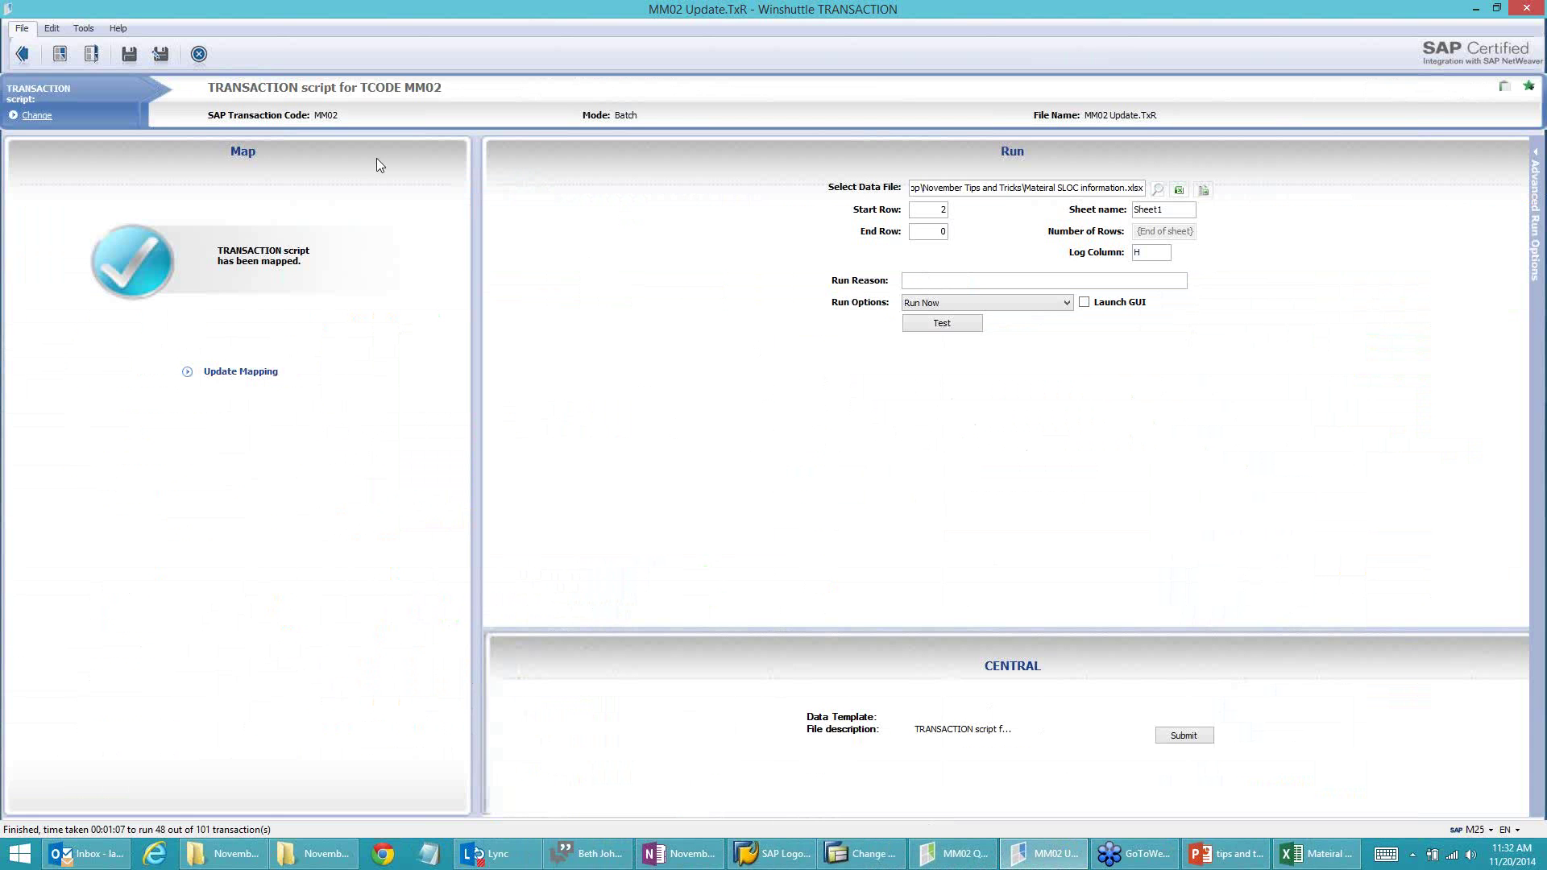
# Step: In the script's raw text editor, change transaction +TXMM02 to MM01 and save it
pyautogui.click(271, 374)
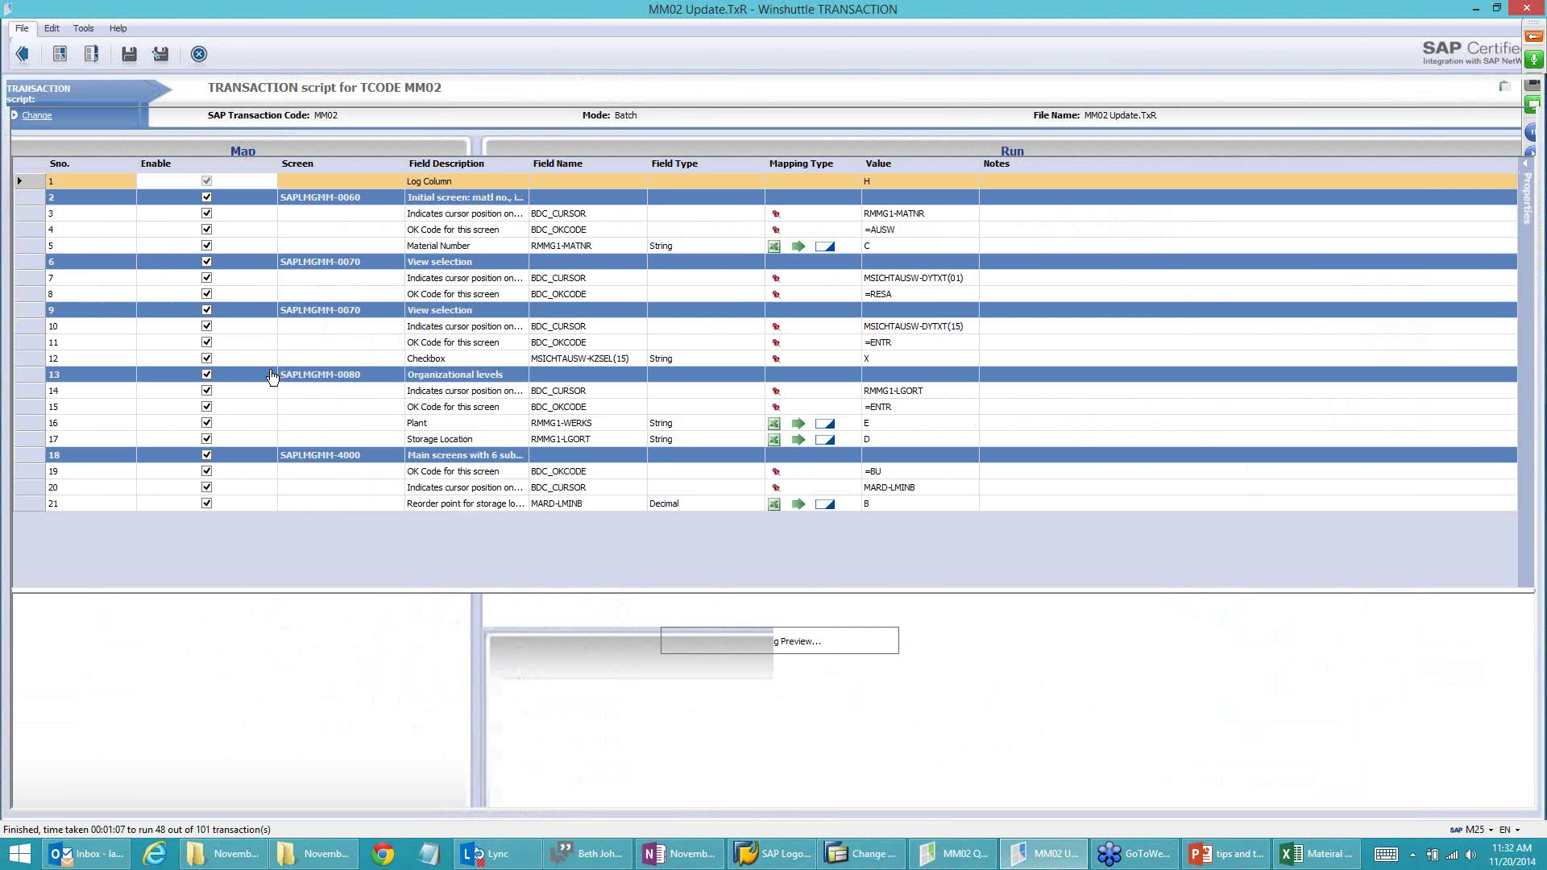
pyautogui.click(51, 31)
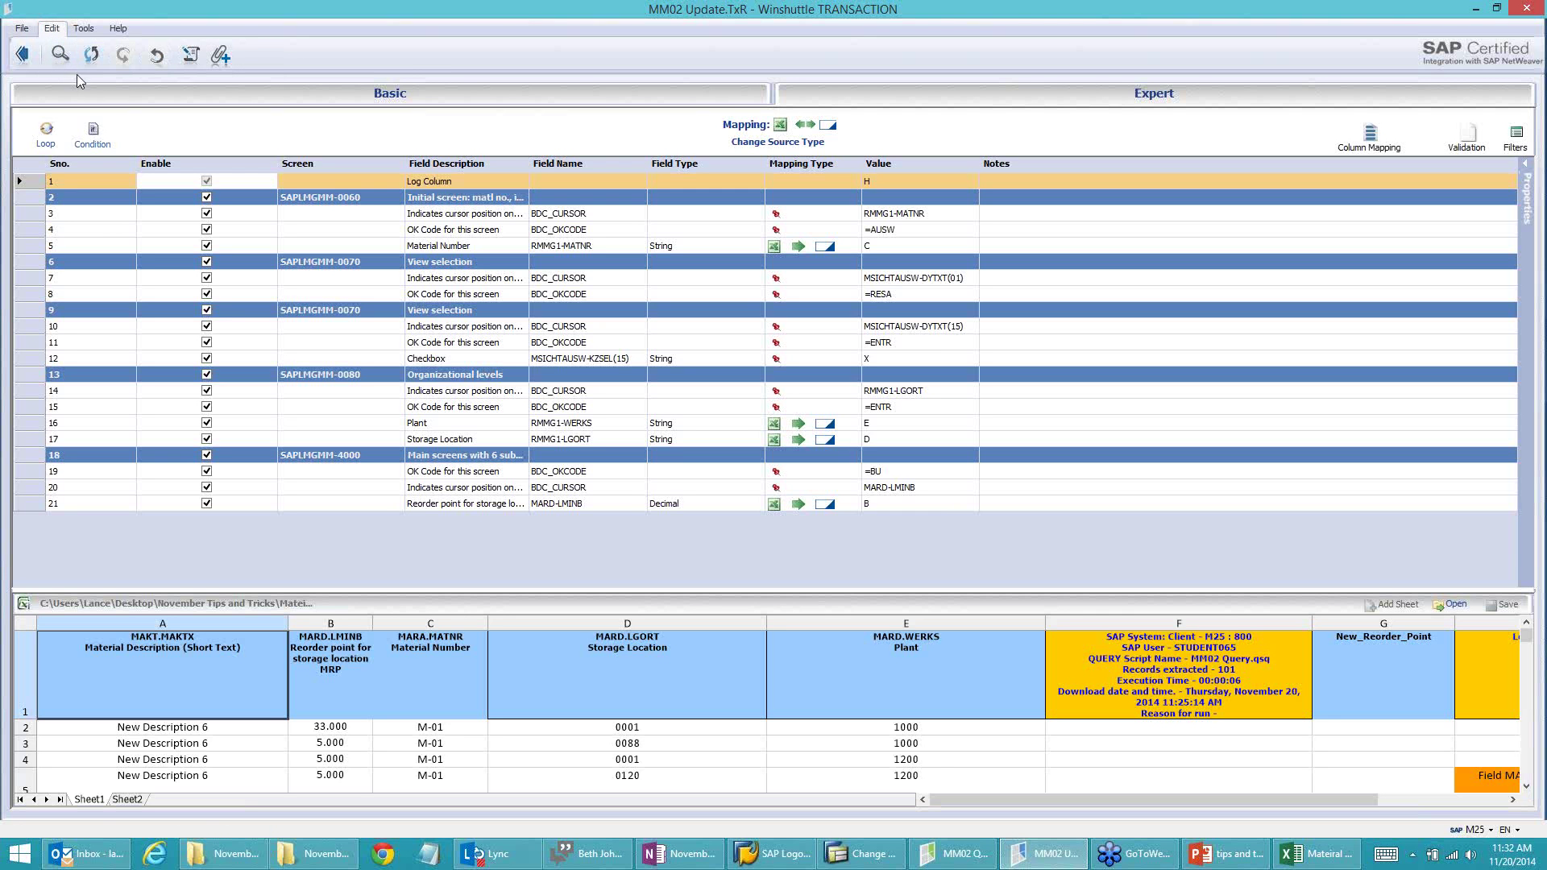
pyautogui.click(191, 57)
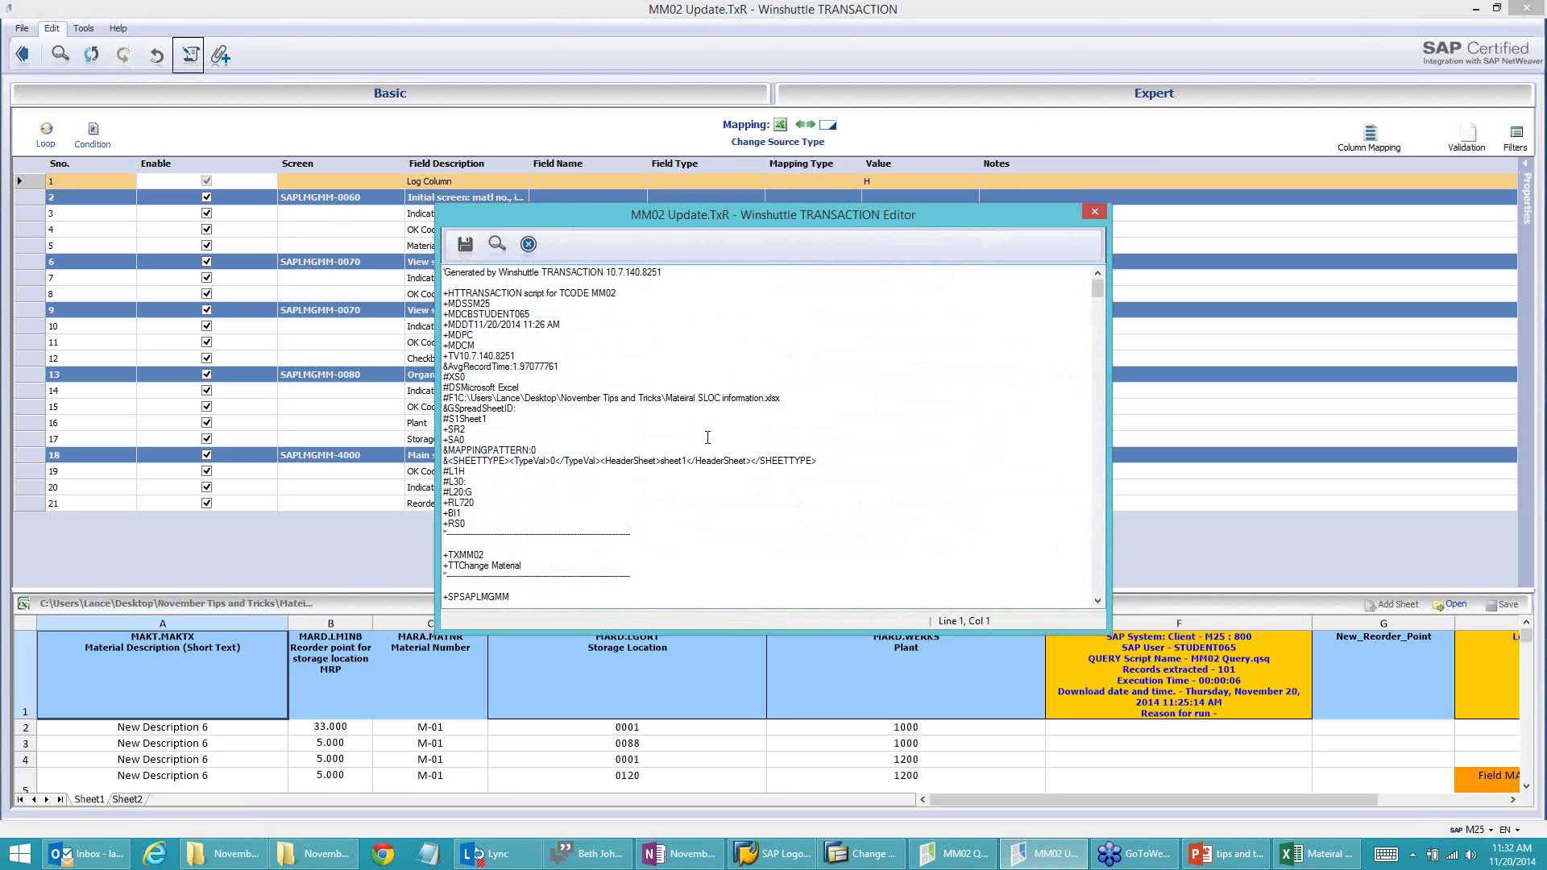
pyautogui.click(490, 551)
pyautogui.click(468, 247)
pyautogui.click(1094, 215)
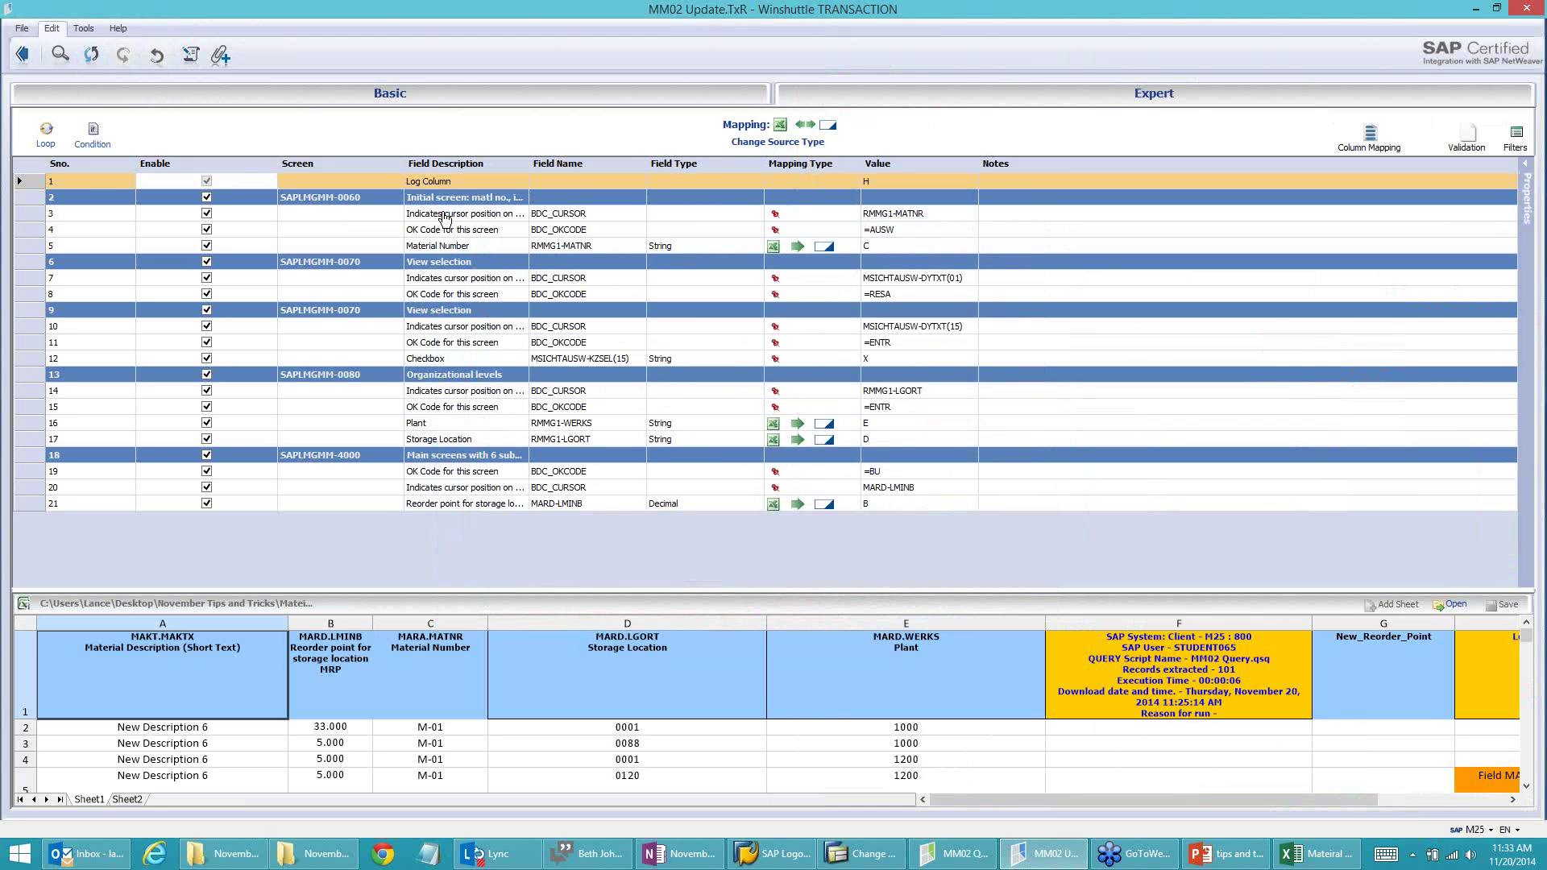
# Step: Set Run Options to Run on Errors and re-run the script on the failed rows
pyautogui.click(23, 58)
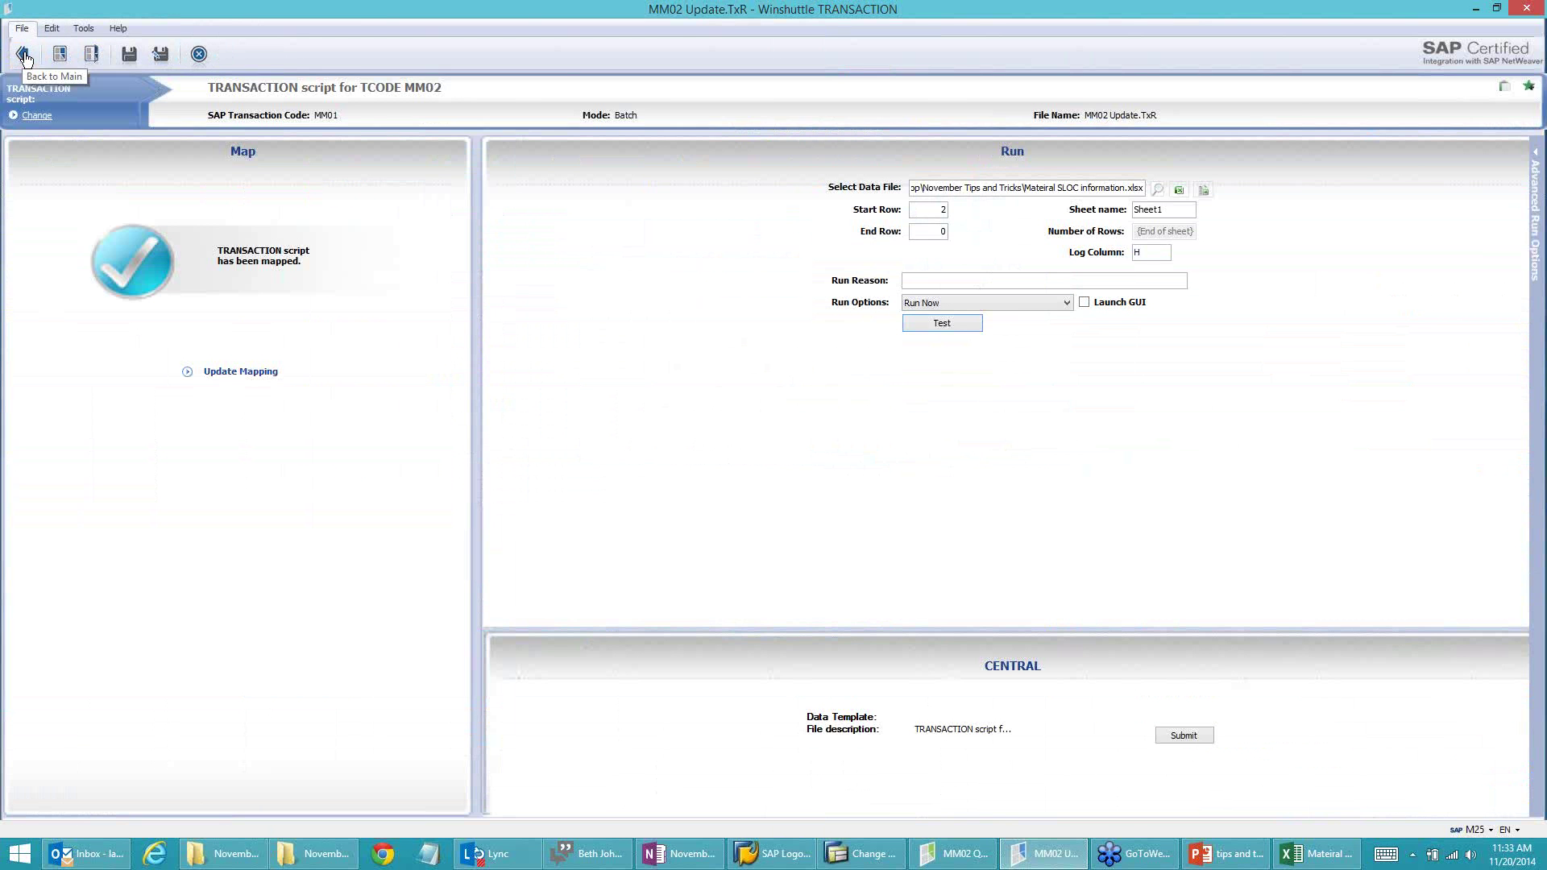
pyautogui.click(1016, 303)
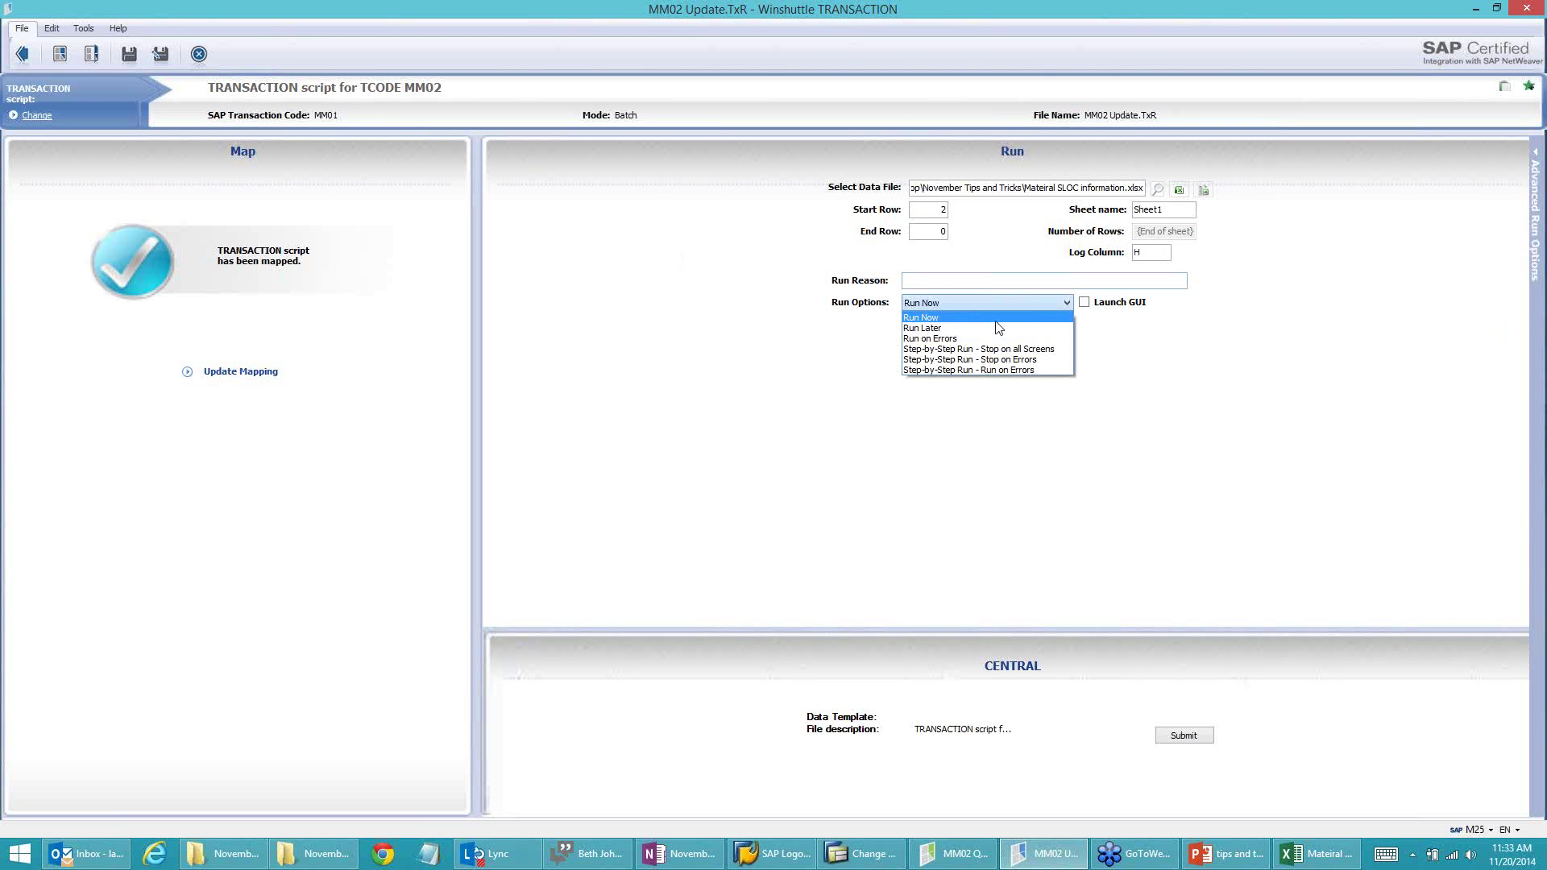
pyautogui.click(946, 338)
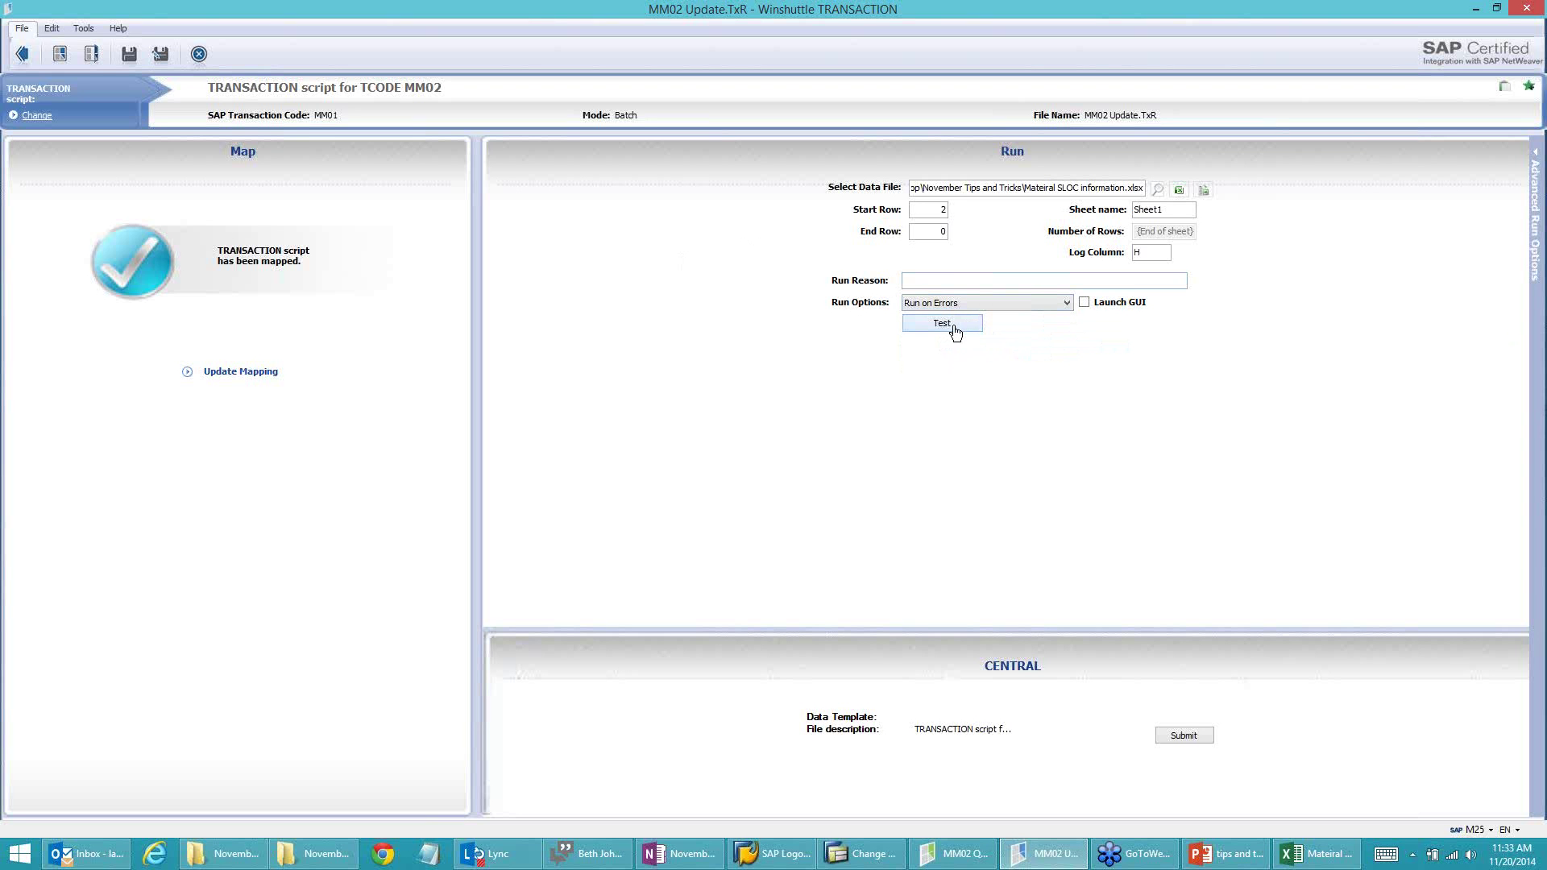
pyautogui.click(939, 324)
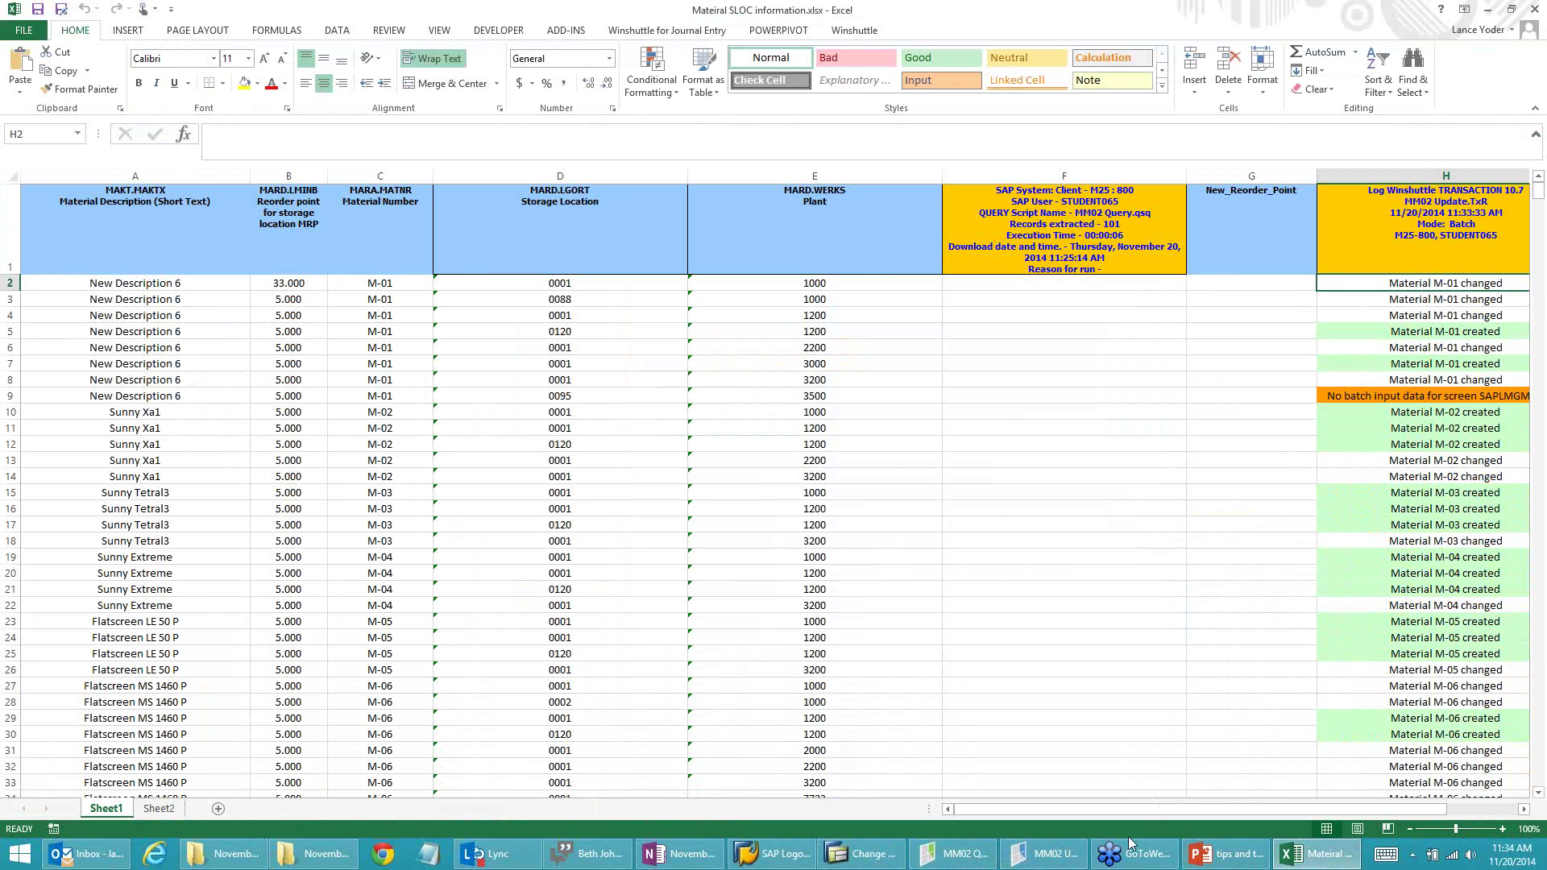
# Step: Open material M-01 in MM02 and pick the MRP 4 view
pyautogui.click(900, 860)
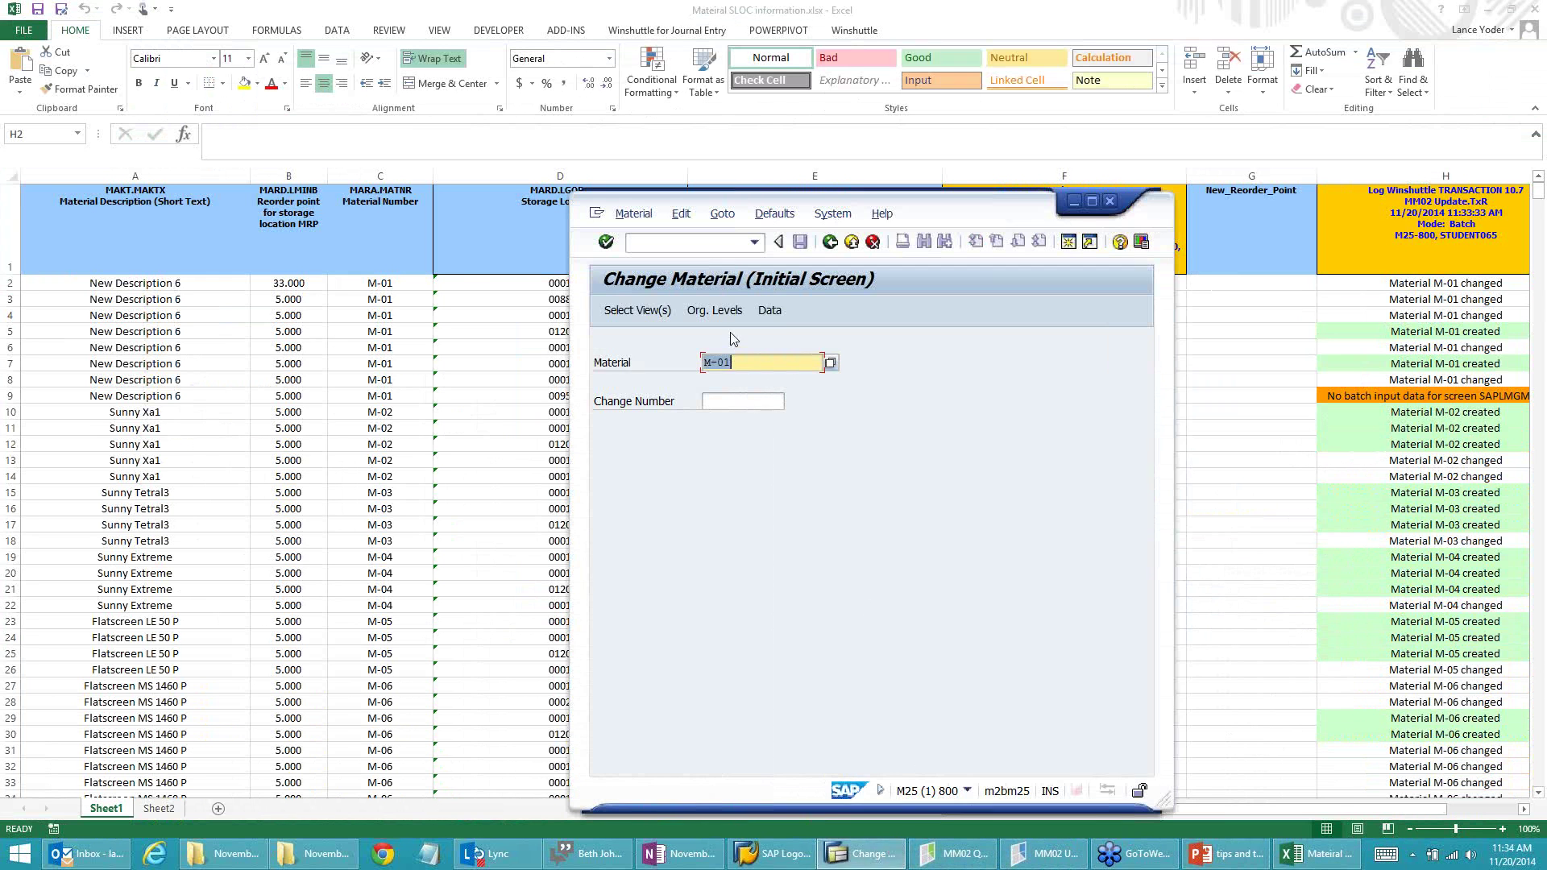
pyautogui.click(747, 361)
pyautogui.press('Return')
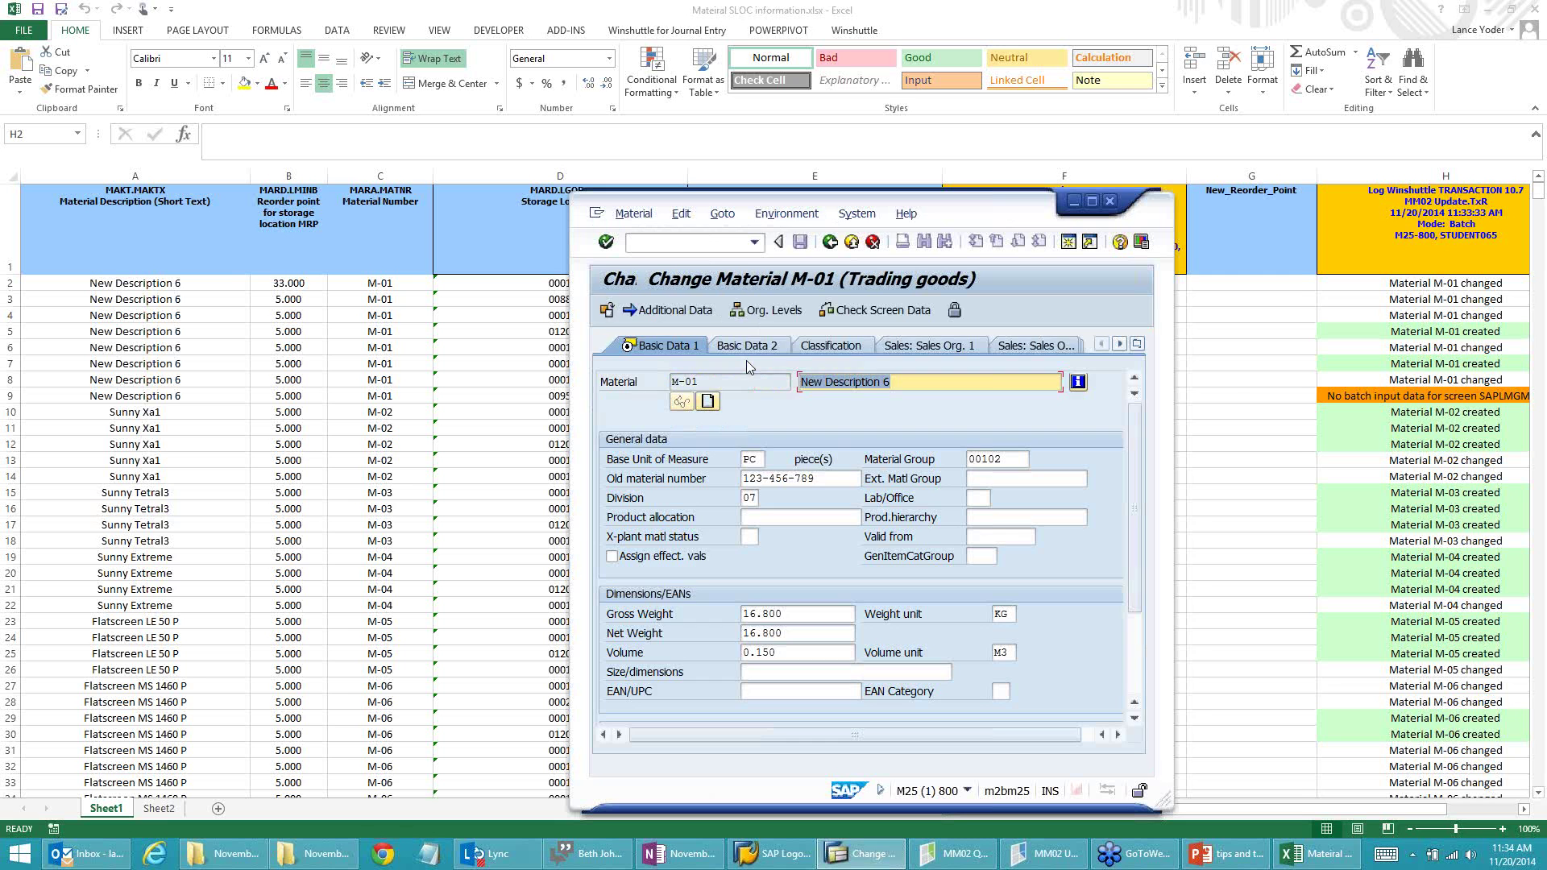
pyautogui.click(1140, 346)
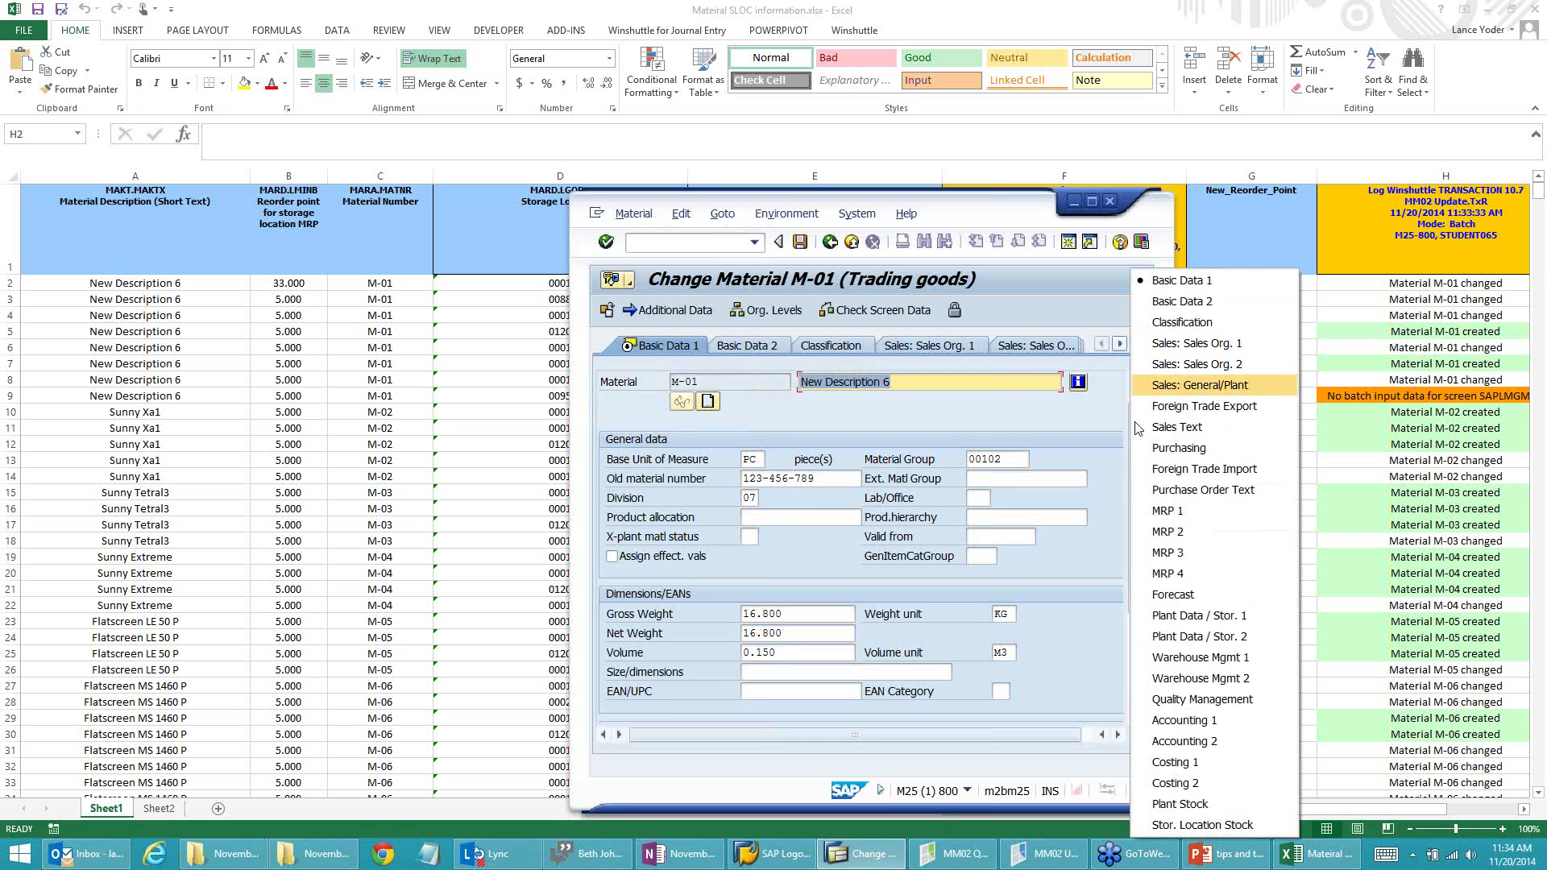
pyautogui.click(1159, 567)
# Step: Enter plant 1200, storage location 0120, and scroll down to check the reorder point of 5
pyautogui.write('1200')
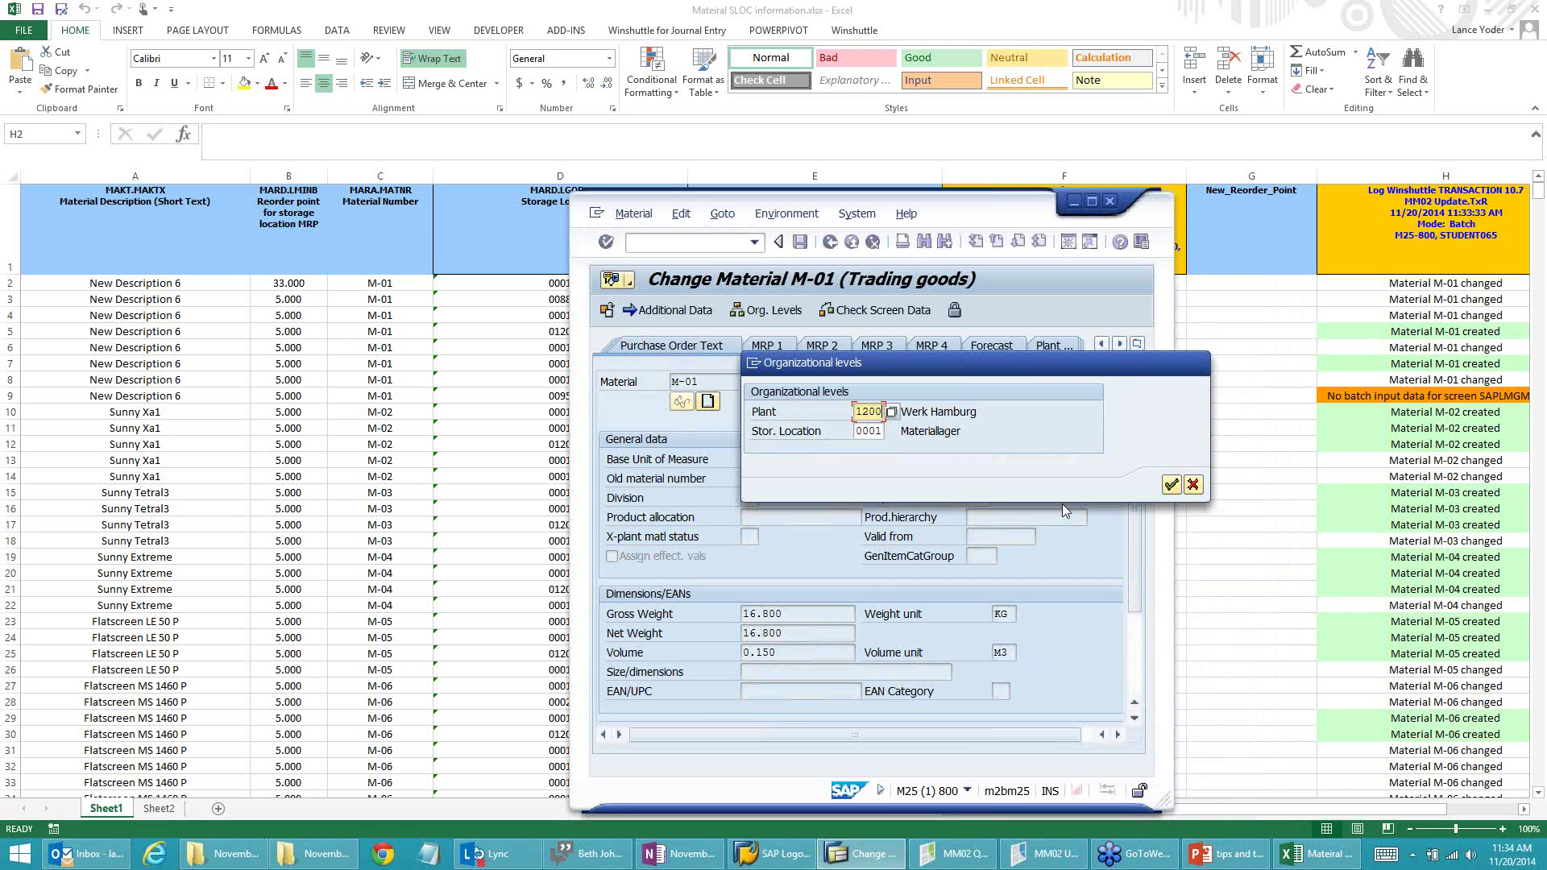
pyautogui.press('Tab')
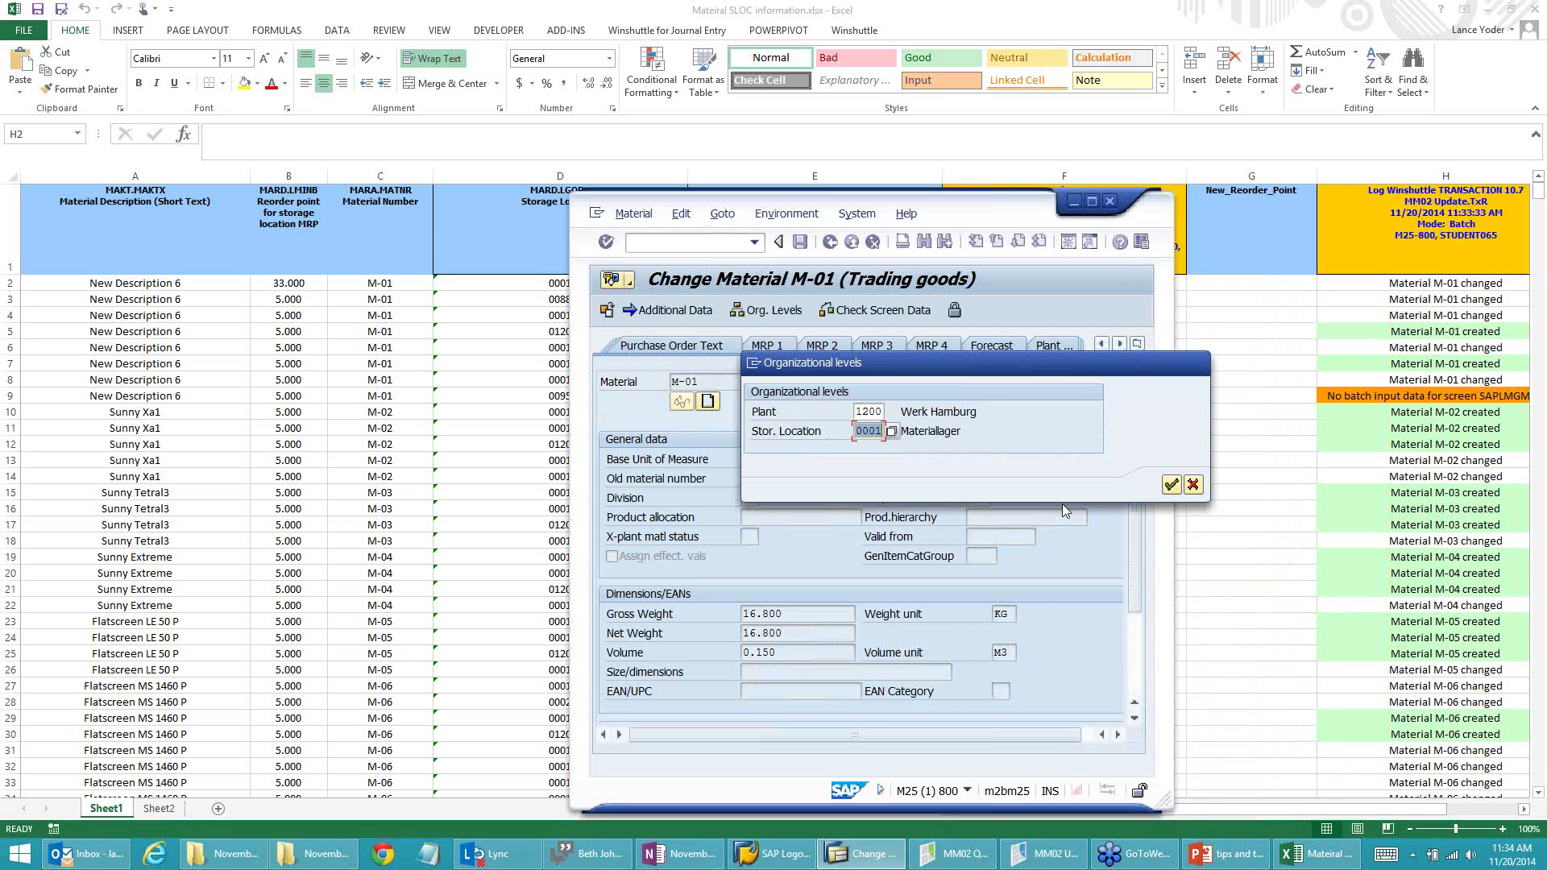
pyautogui.write('0120')
pyautogui.click(1170, 482)
pyautogui.scroll(-1, 949, 577)
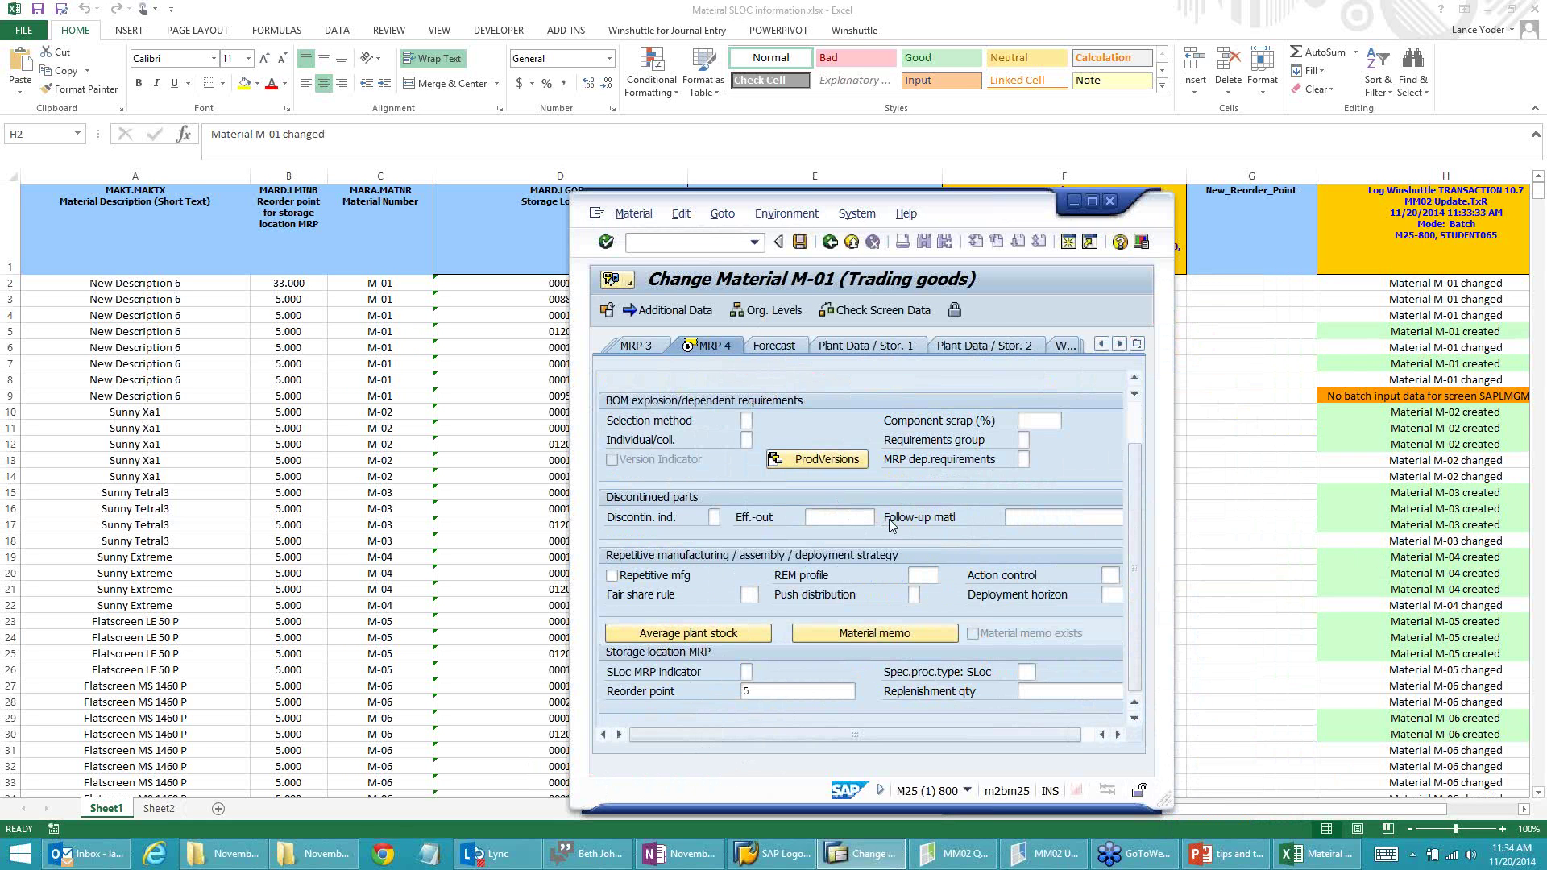
pyautogui.moveTo(1079, 854)
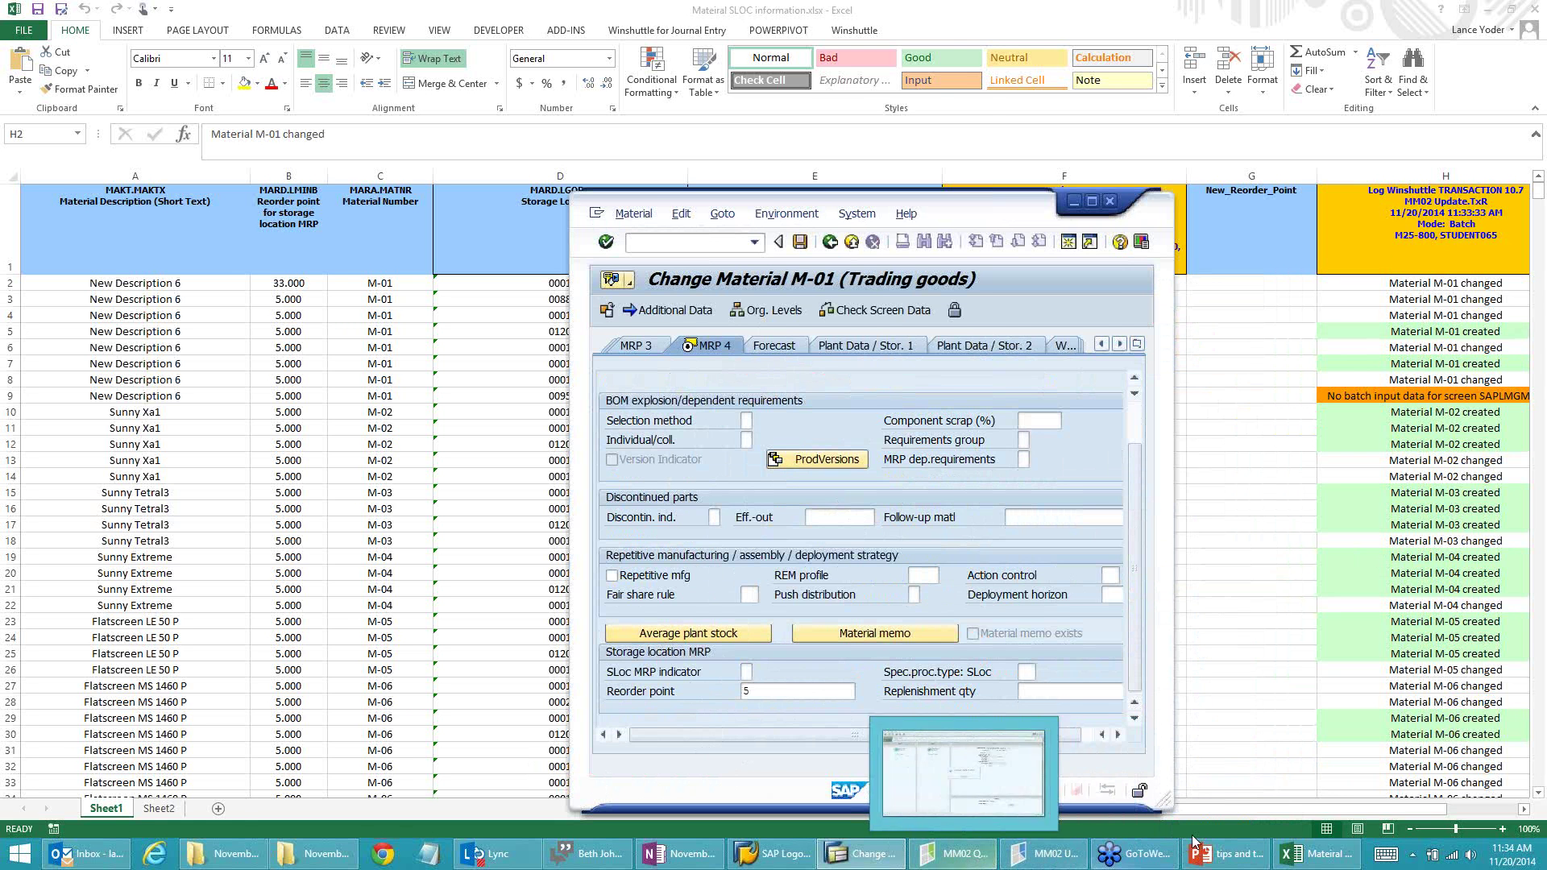
# Step: Show the 'Query – Using Excel Expressions' slide in PowerPoint, then go back to the MM02 Query script
pyautogui.click(1212, 858)
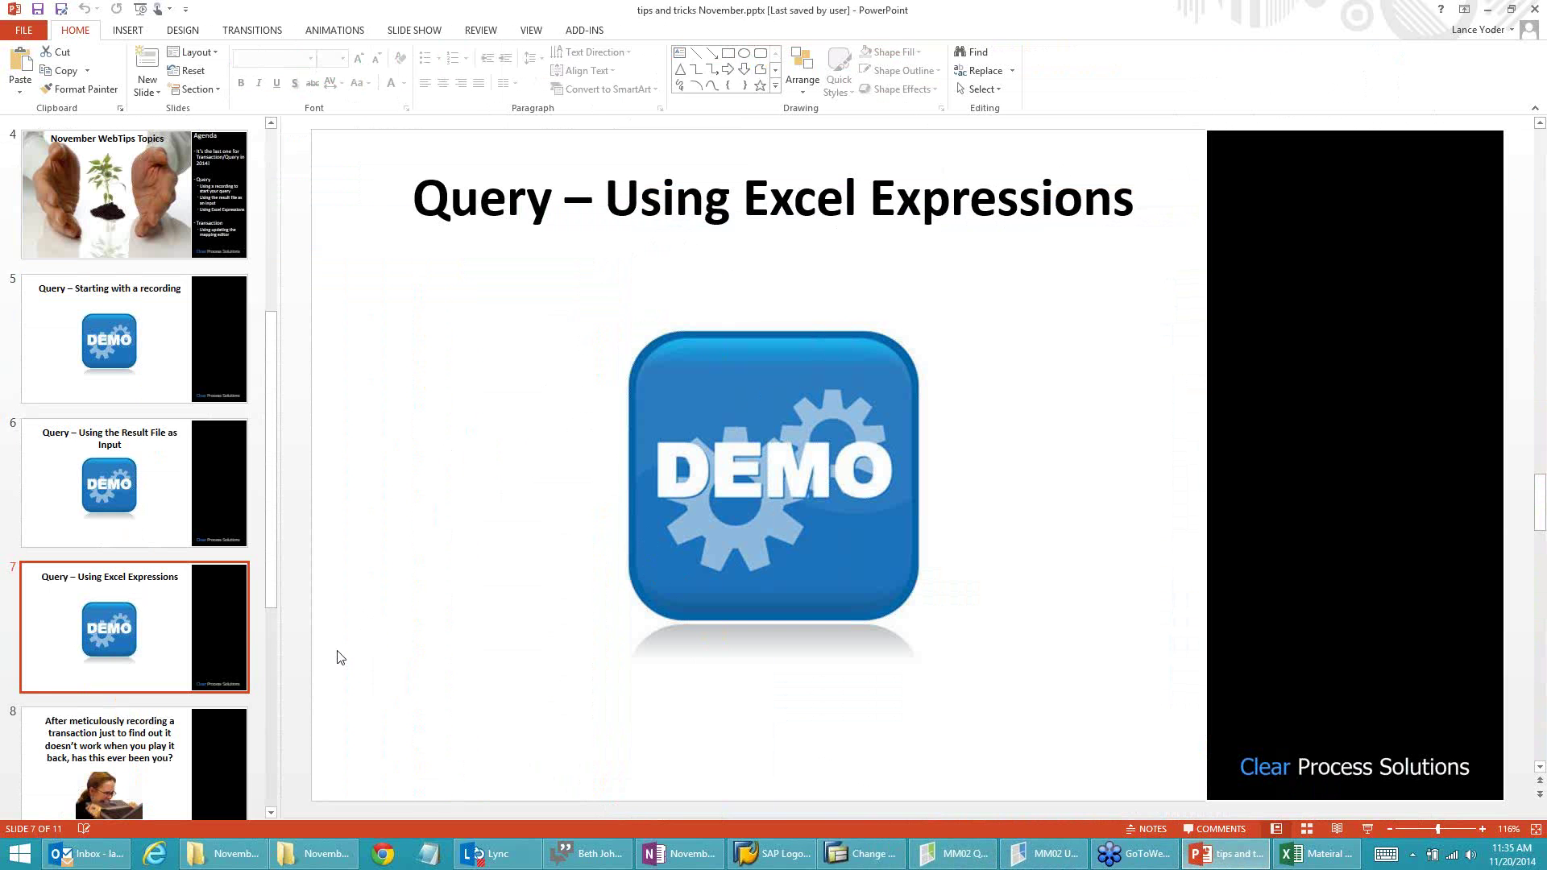
pyautogui.moveTo(276, 548); pyautogui.dragTo(284, 515)
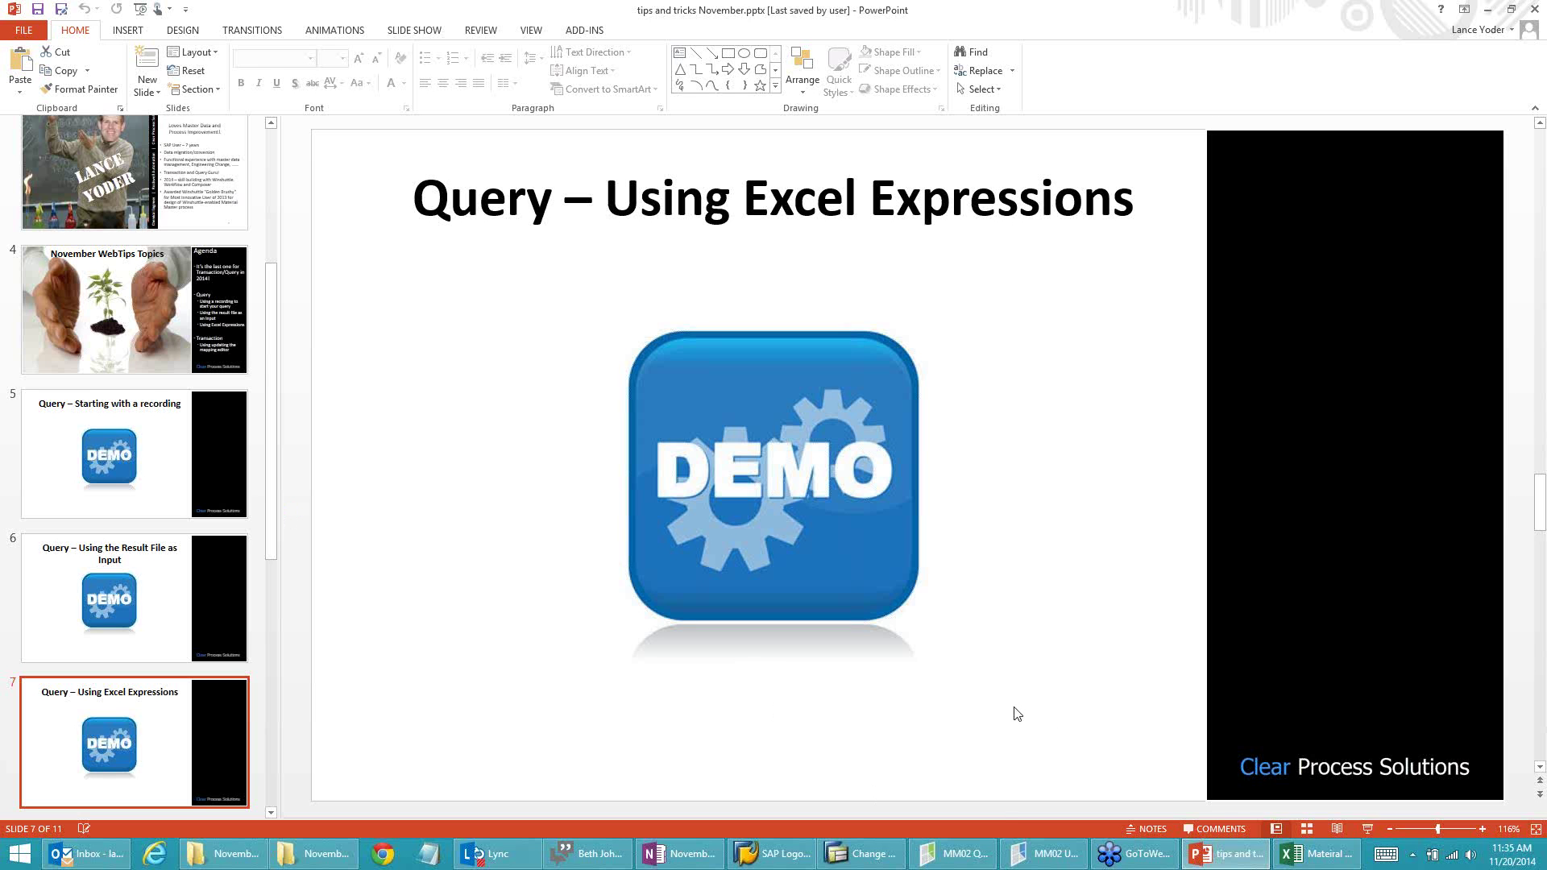
pyautogui.click(954, 854)
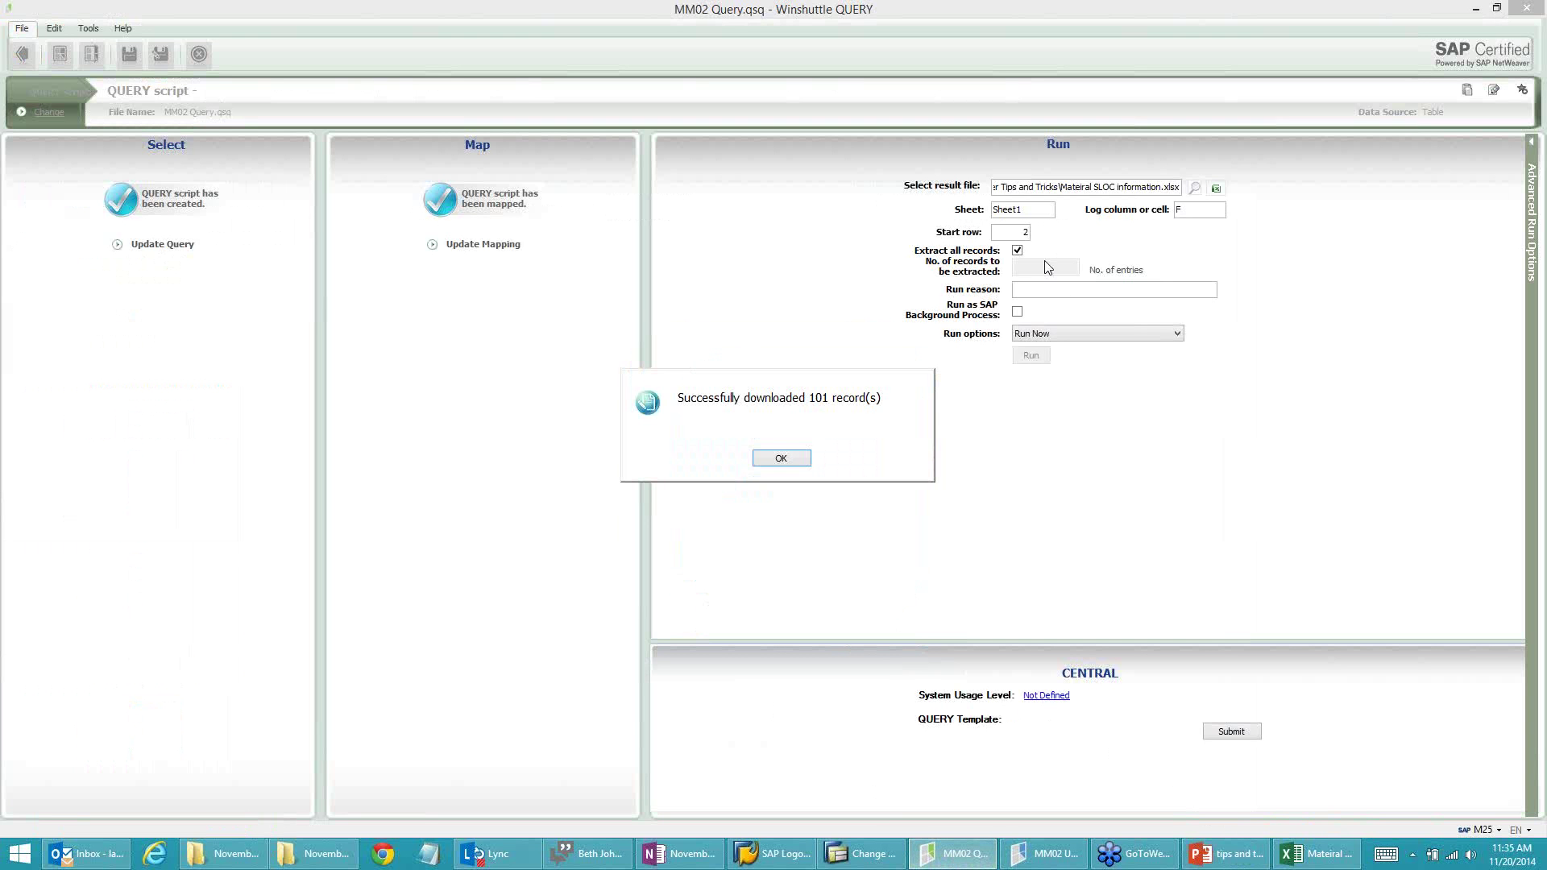
# Step: Dismiss the 101-records success message, change the result sheet to Sheet2, and save the script
pyautogui.click(778, 457)
pyautogui.click(1035, 212)
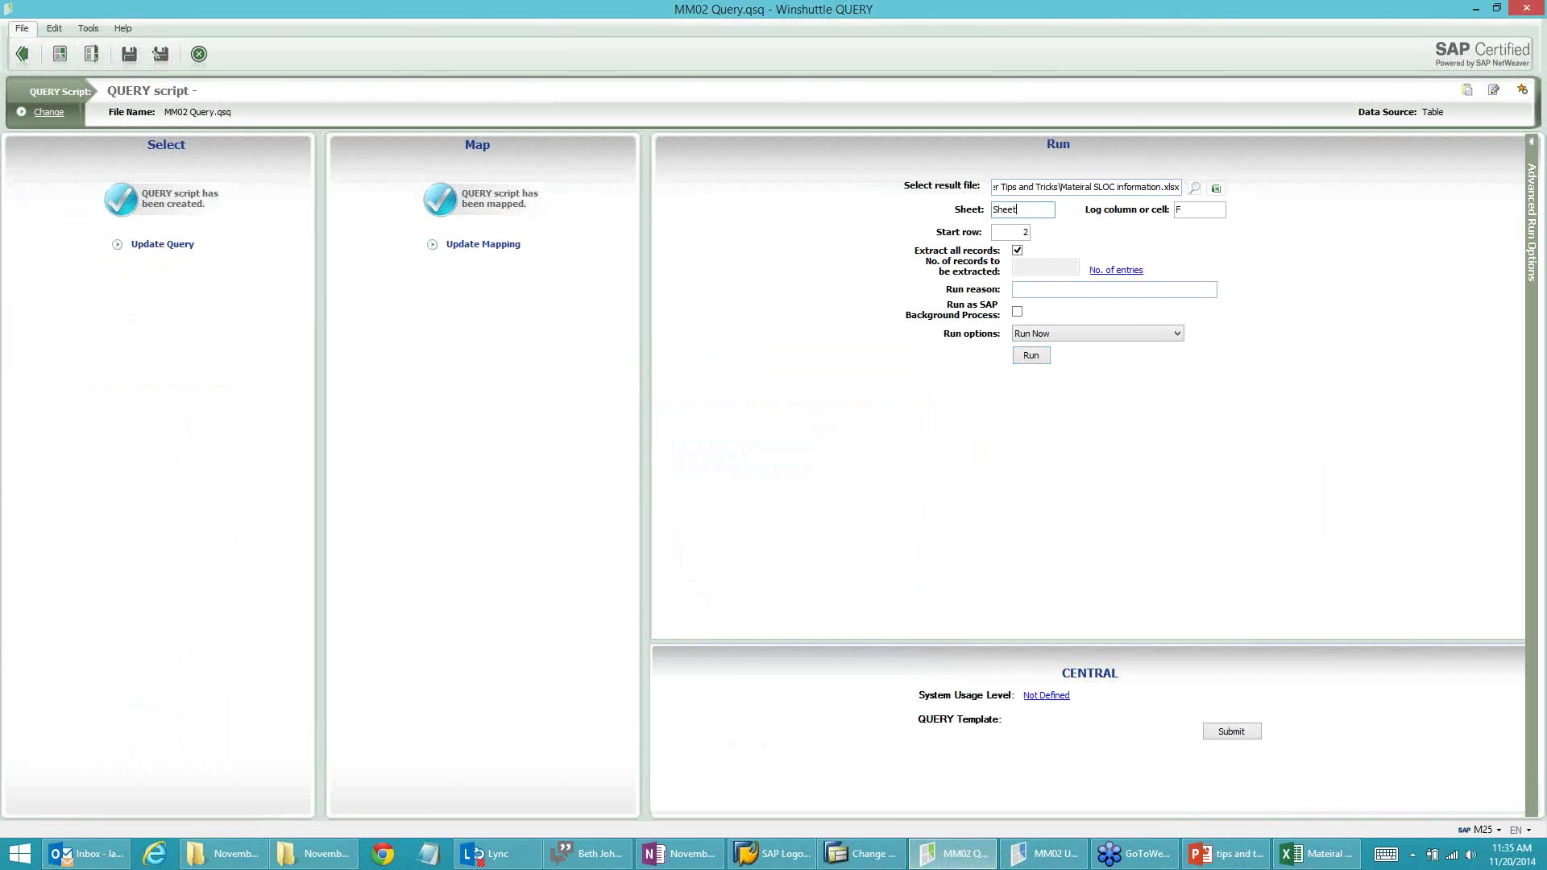
pyautogui.write('2')
pyautogui.click(135, 58)
# Step: Enable Link QUERY script in Advanced Run Options, carrying over File and Start Row and No. of Records
pyautogui.click(1530, 300)
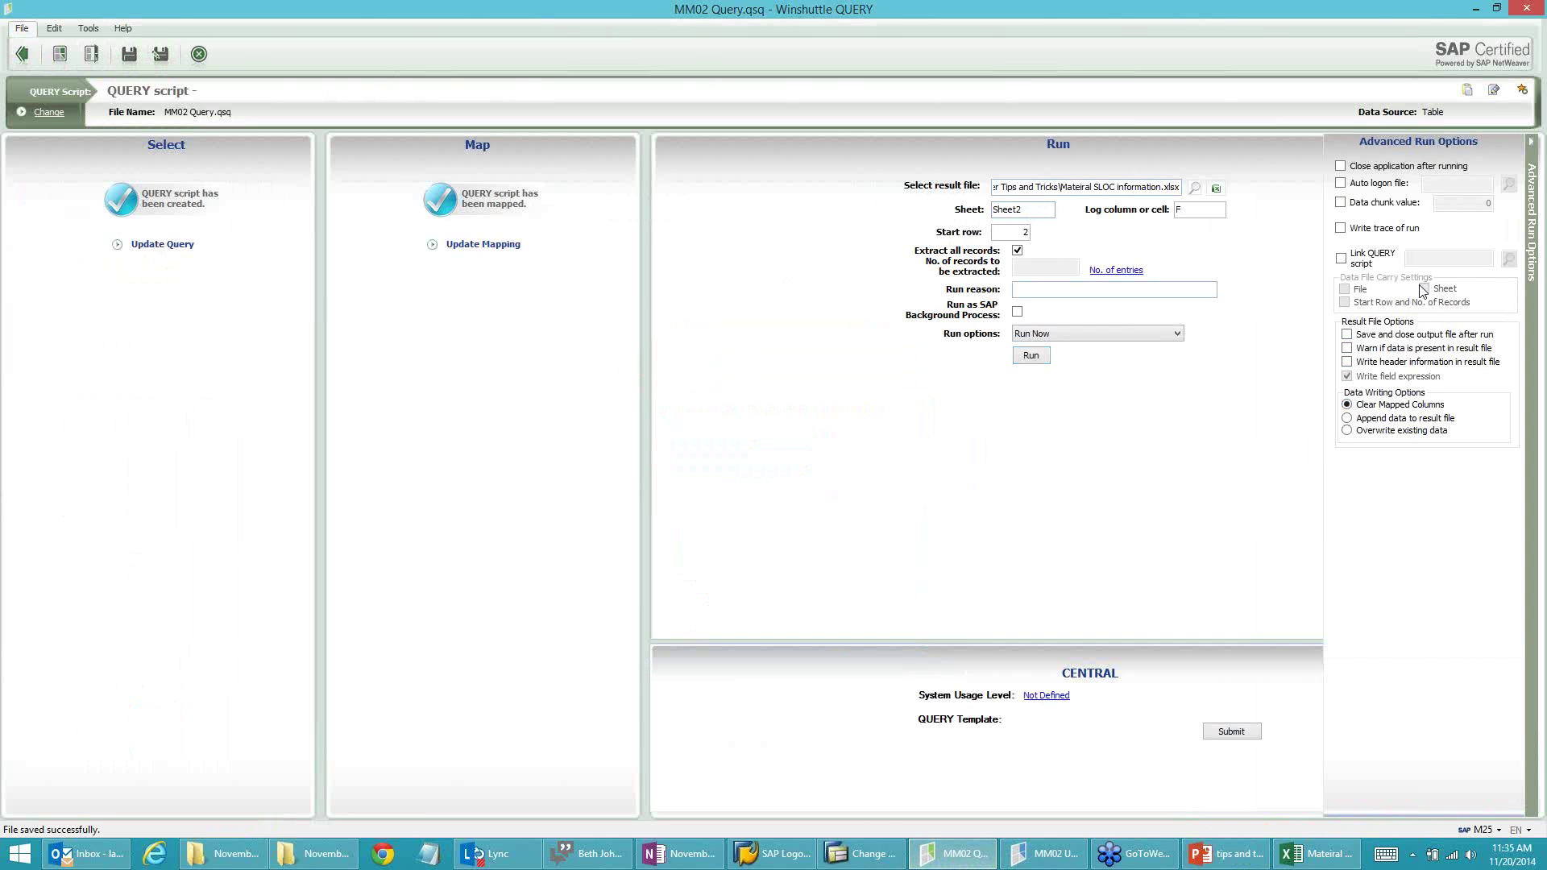
pyautogui.click(1341, 259)
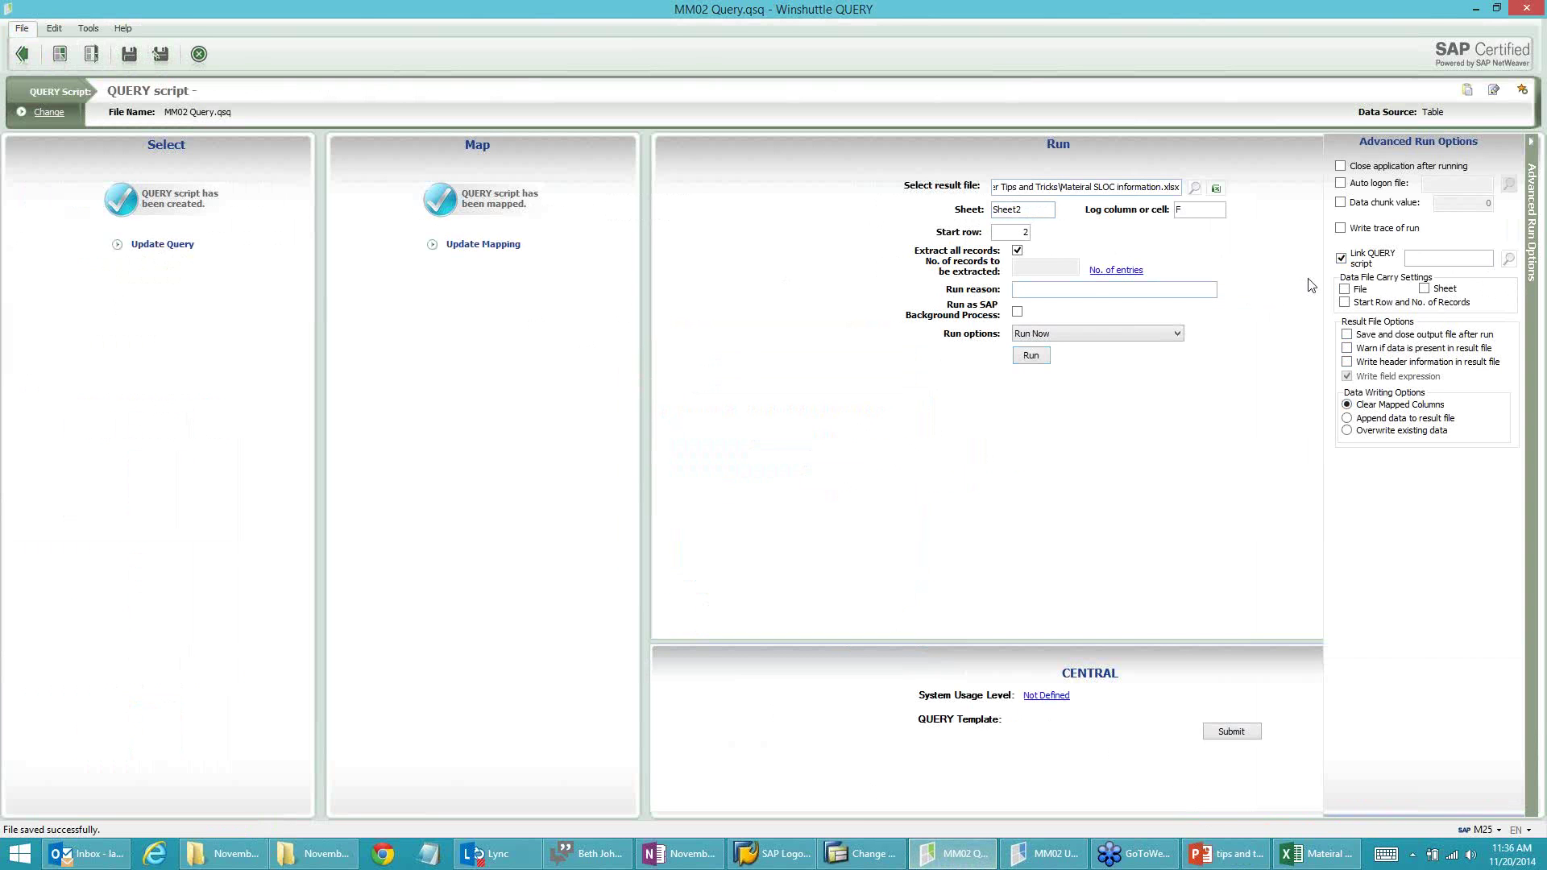
pyautogui.click(1345, 289)
pyautogui.click(1344, 303)
pyautogui.click(1033, 207)
pyautogui.moveTo(1017, 233); pyautogui.dragTo(1032, 233)
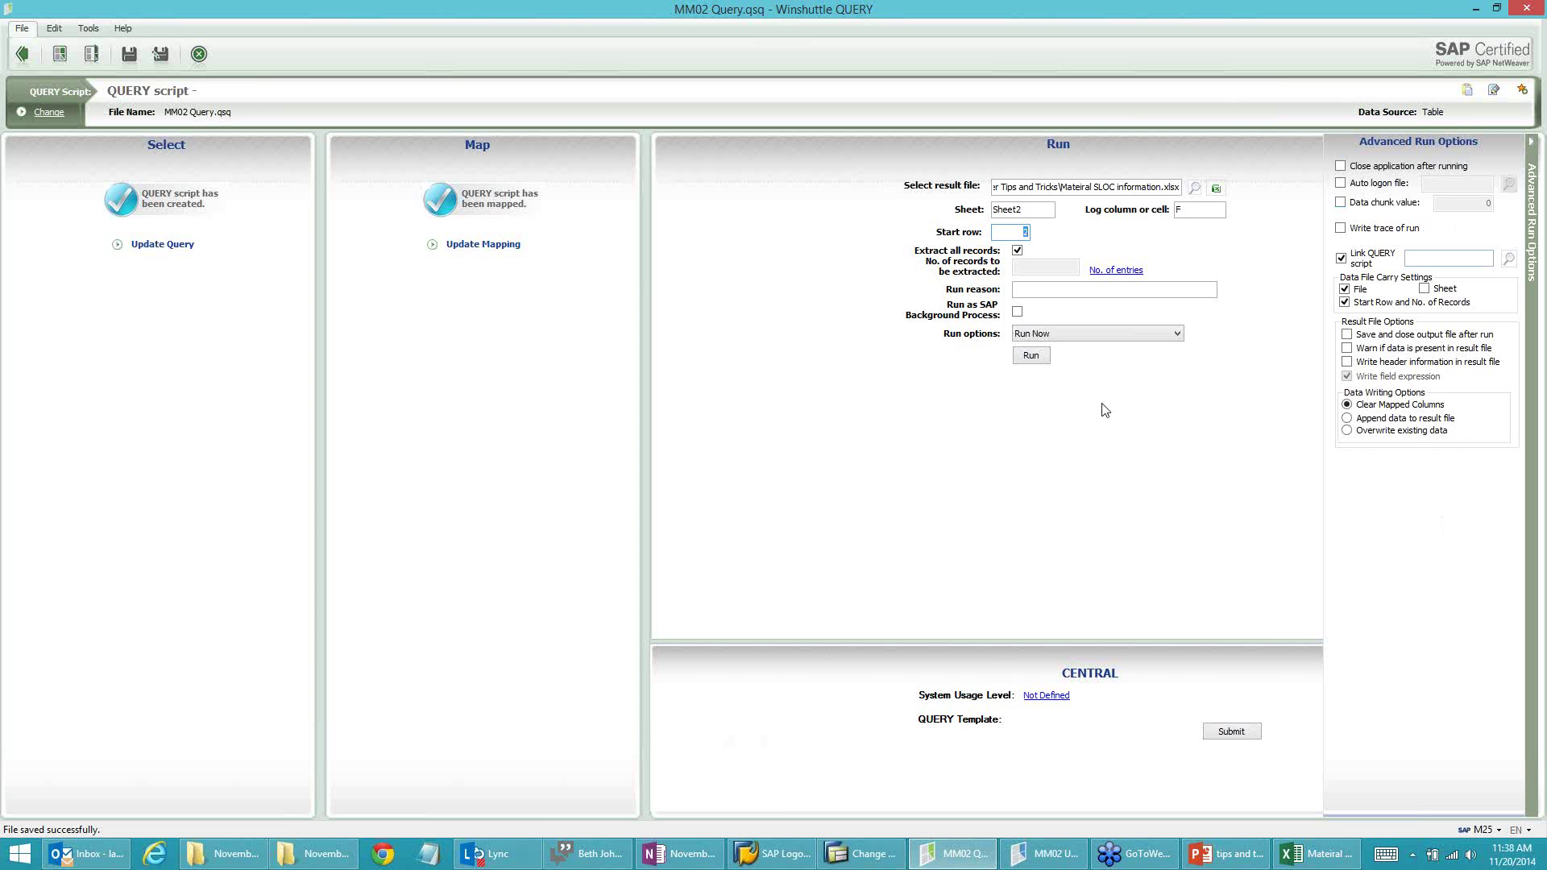
# Step: Hide the Advanced Run Options panel and bring up slide 7, 'Query – Using Excel Expressions'
pyautogui.click(1533, 351)
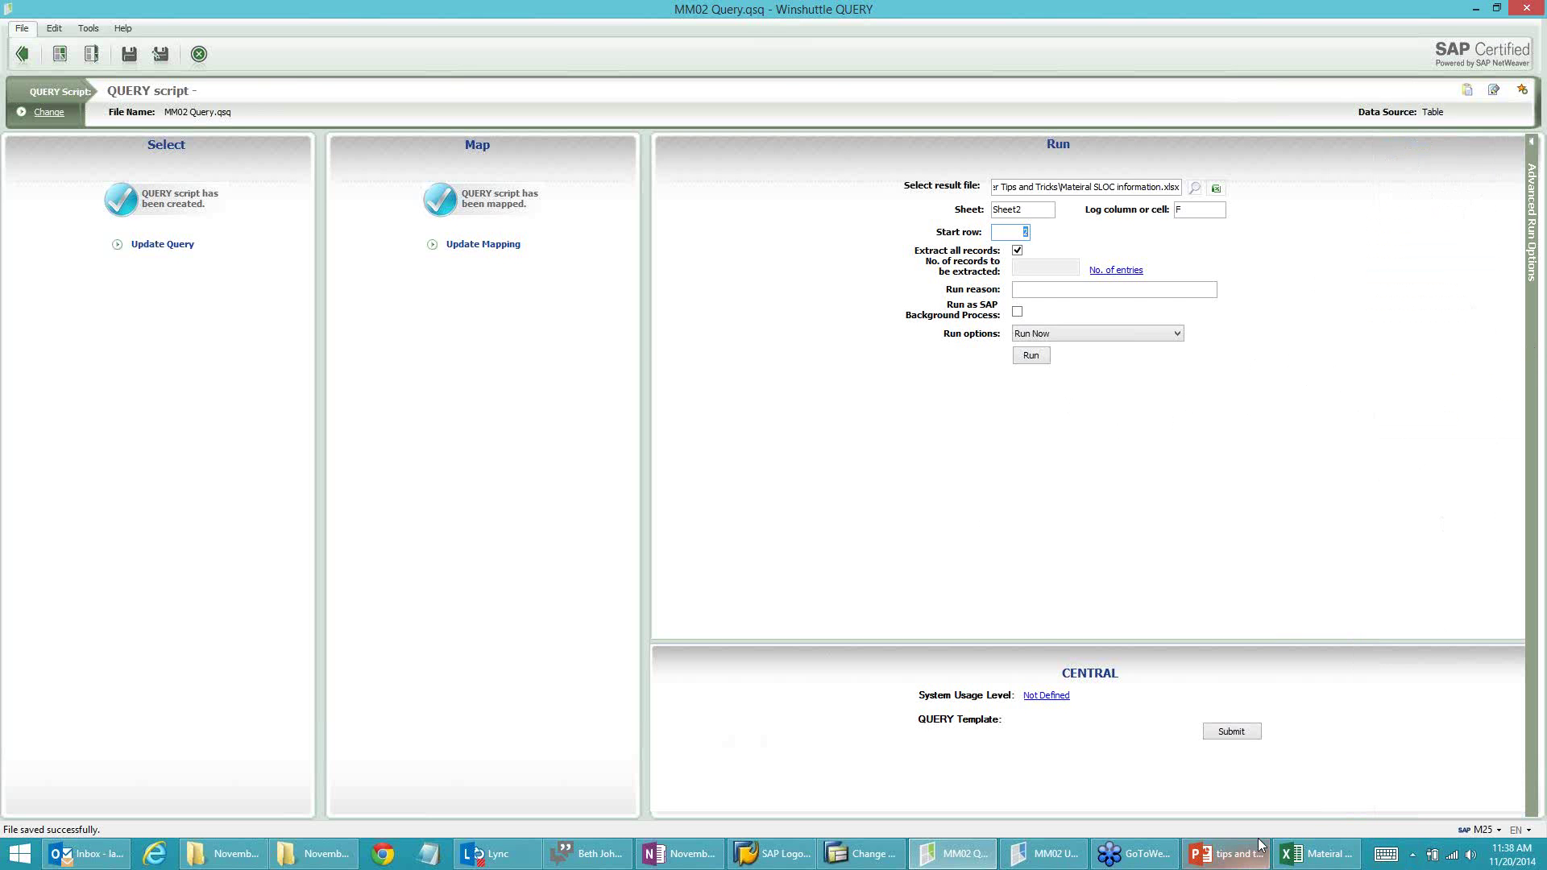
pyautogui.click(1229, 854)
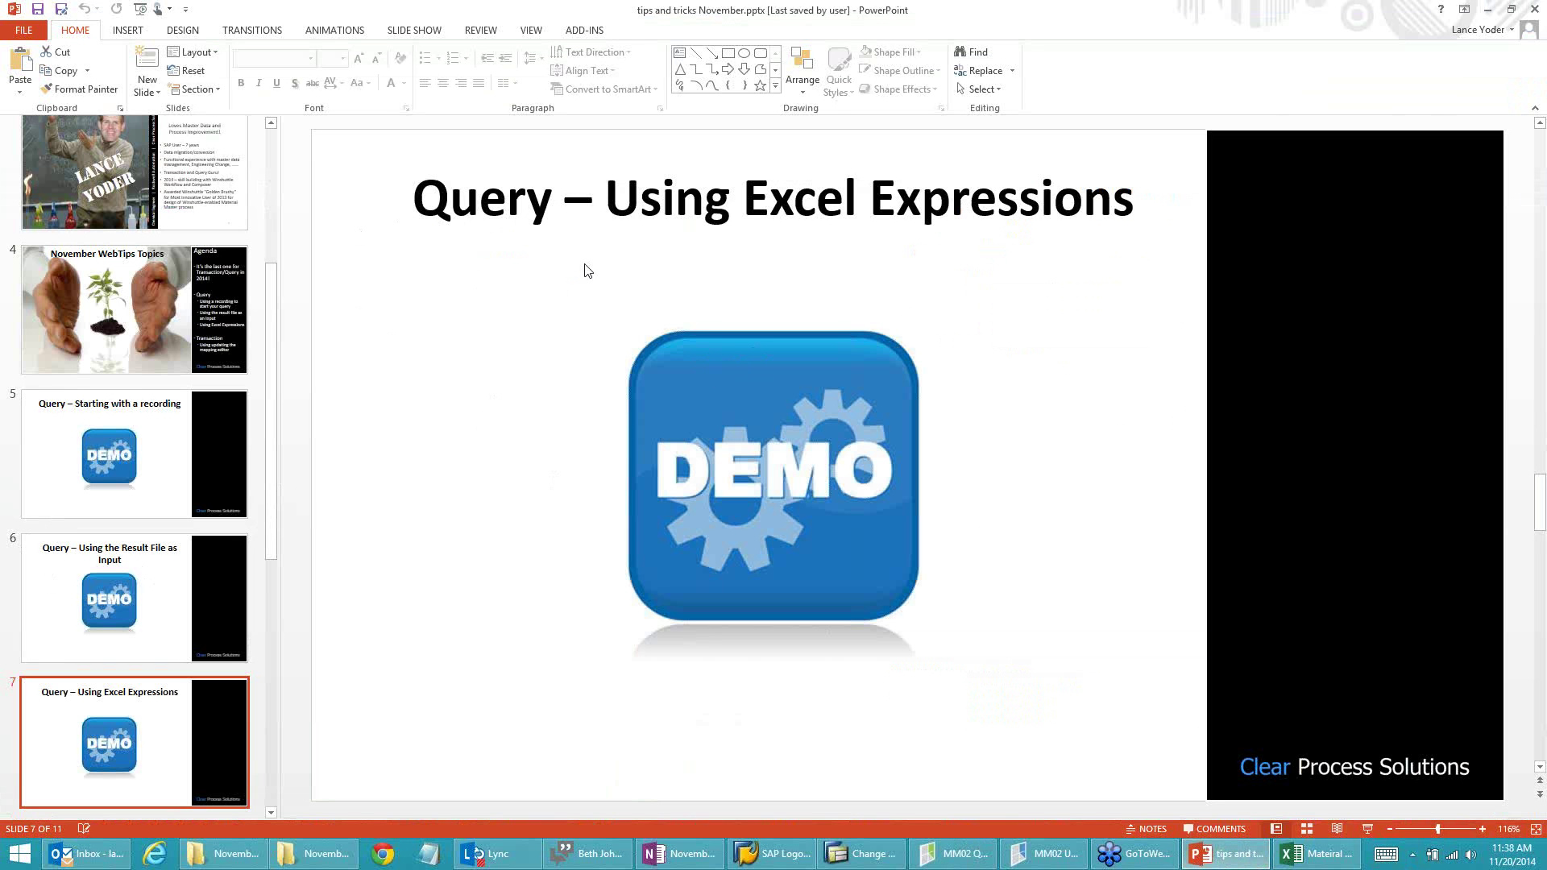
# Step: Go through slide 8 on failed playback and slide 9 on updating the mapping editor, then return to MM02 Update
pyautogui.click(271, 811)
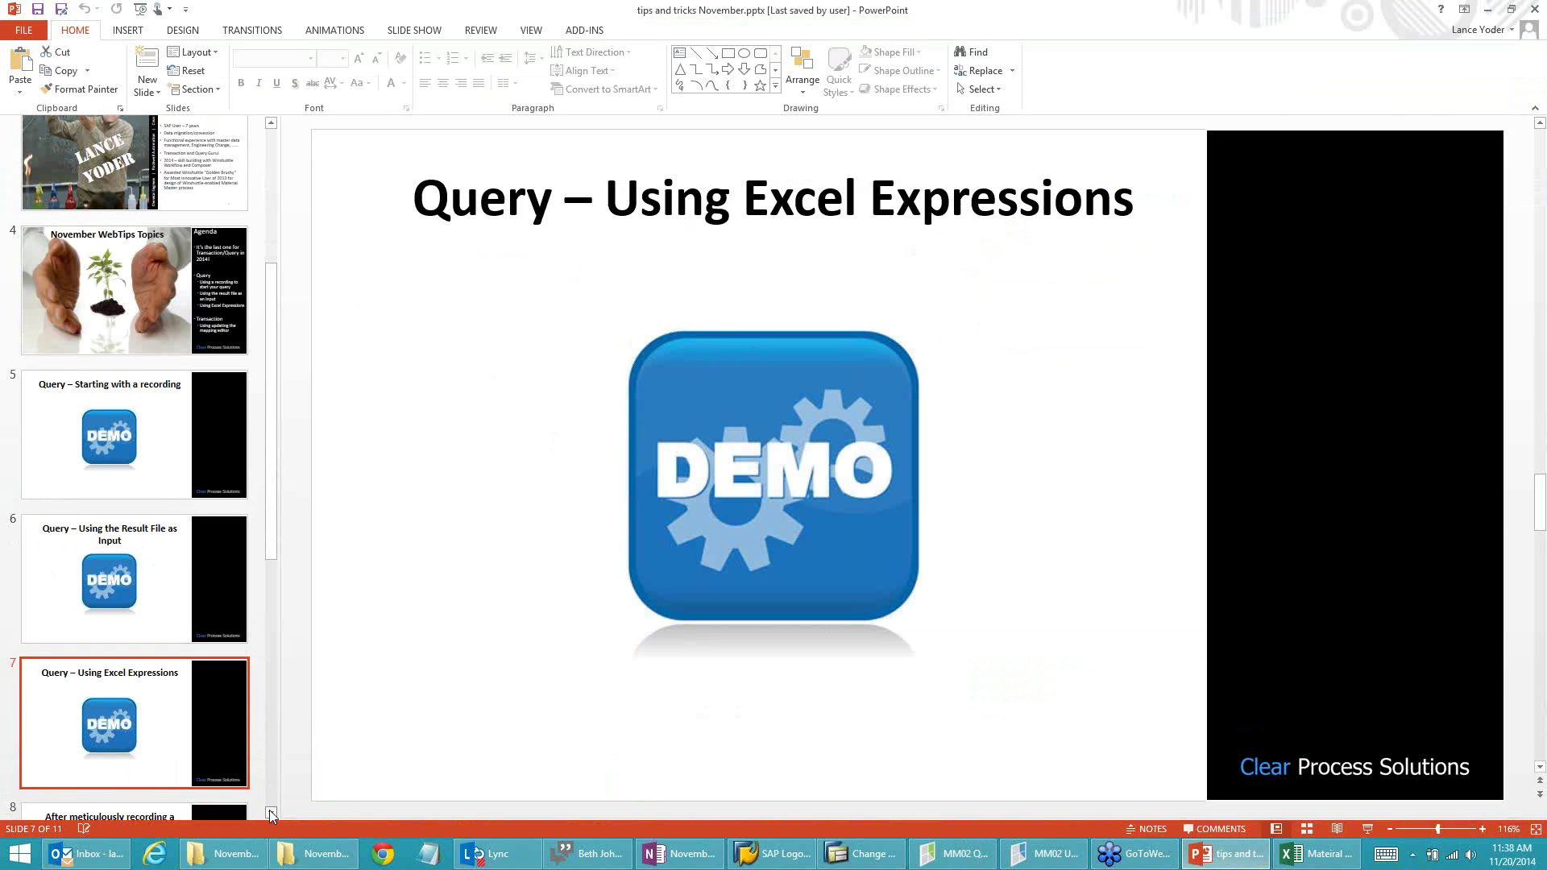
pyautogui.click(158, 782)
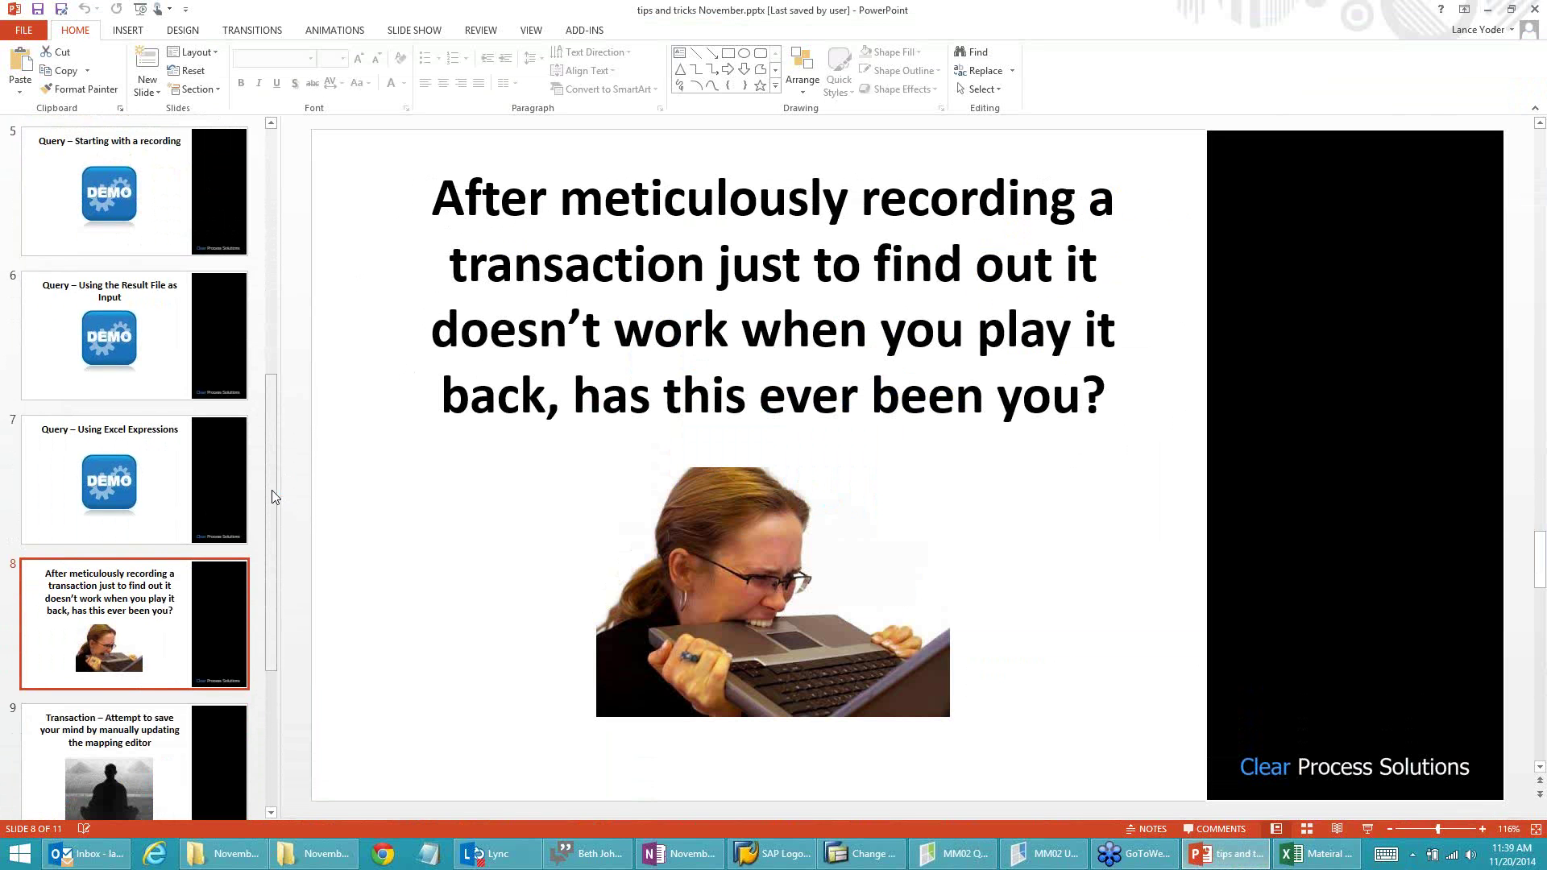
pyautogui.click(167, 761)
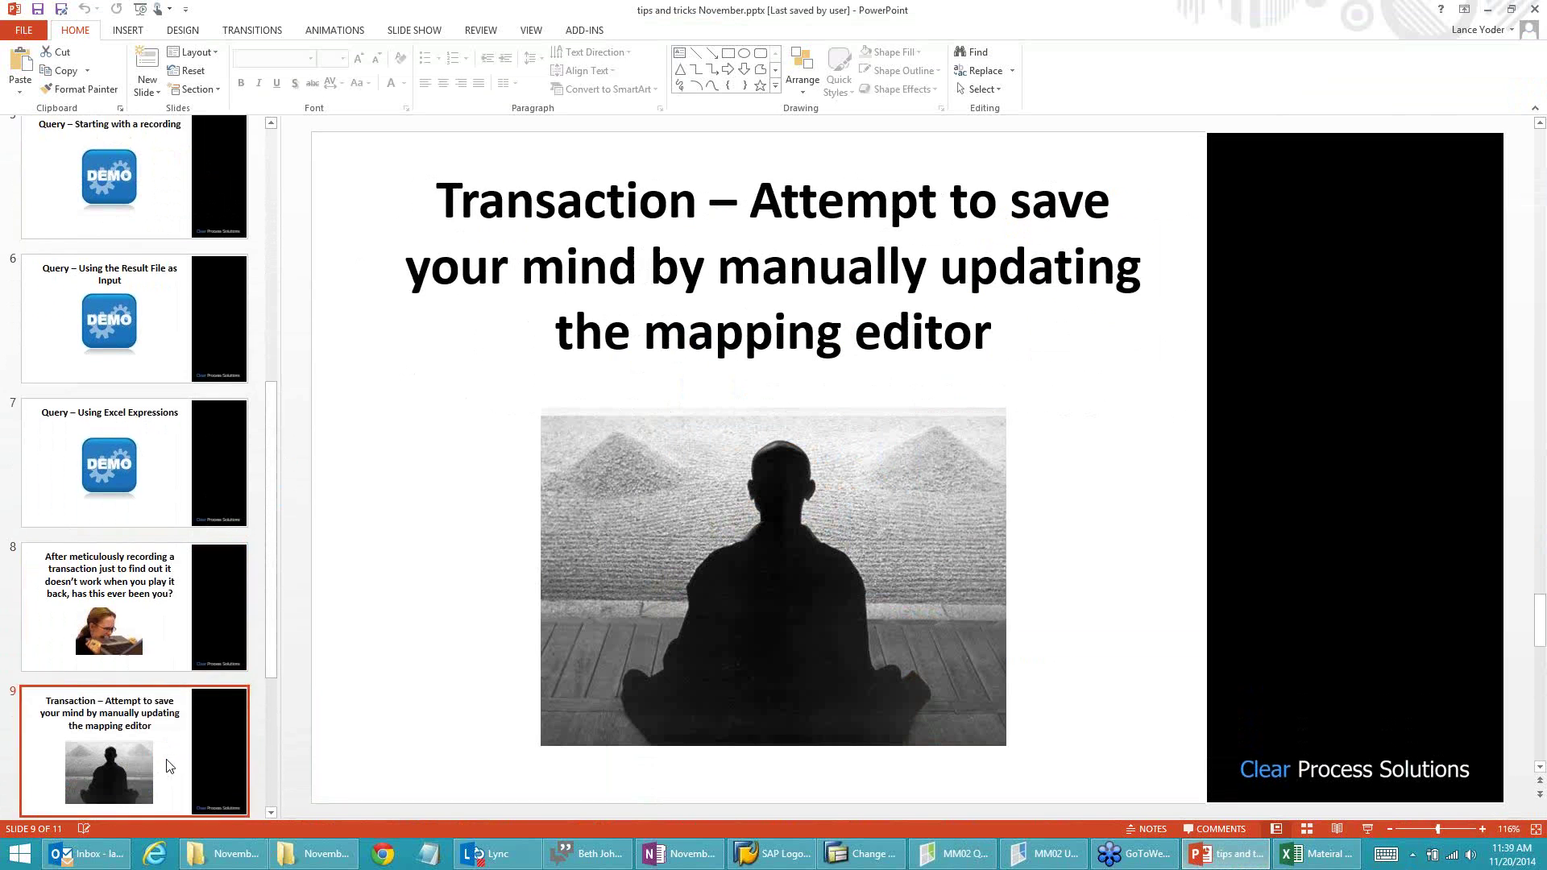
pyautogui.scroll(-1, 169, 765)
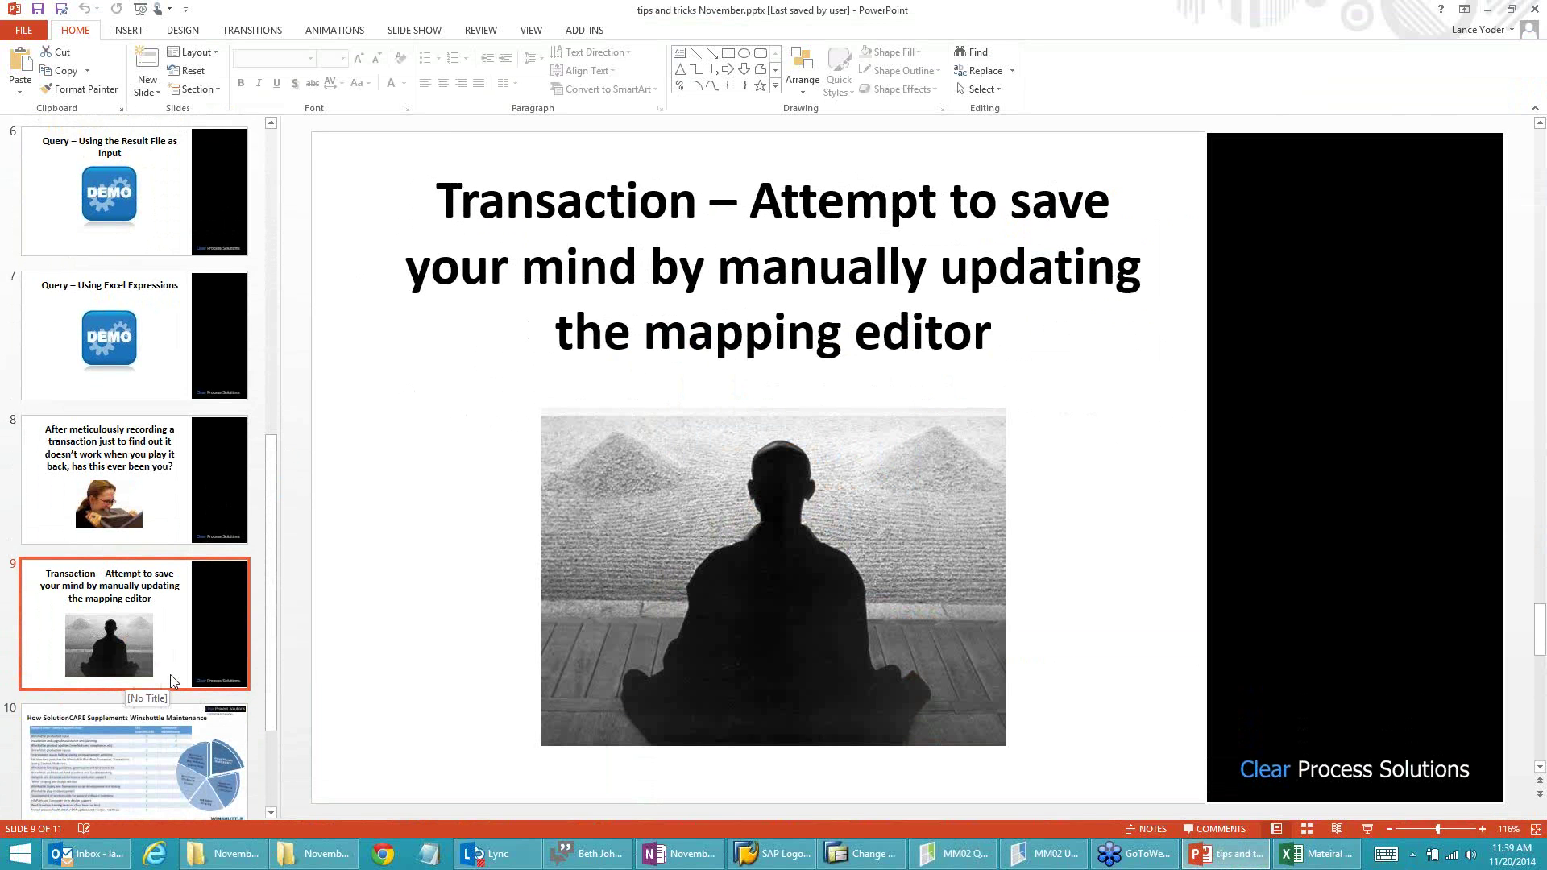
pyautogui.click(1011, 859)
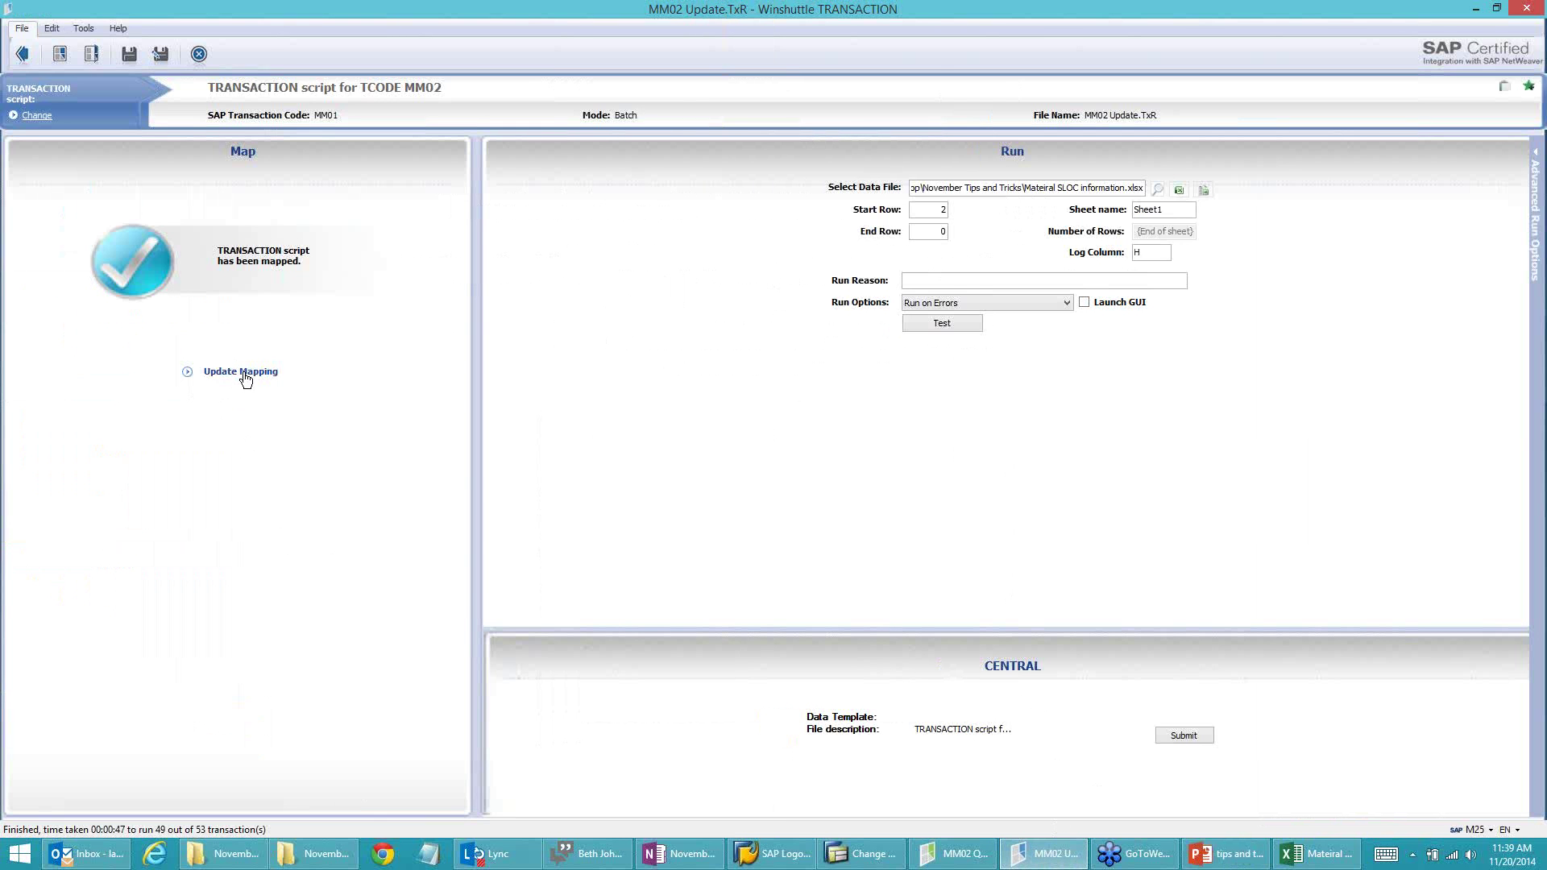
# Step: In the MM02 Update script text, change +TXMM01 to +TXMM02 and save it
pyautogui.click(241, 372)
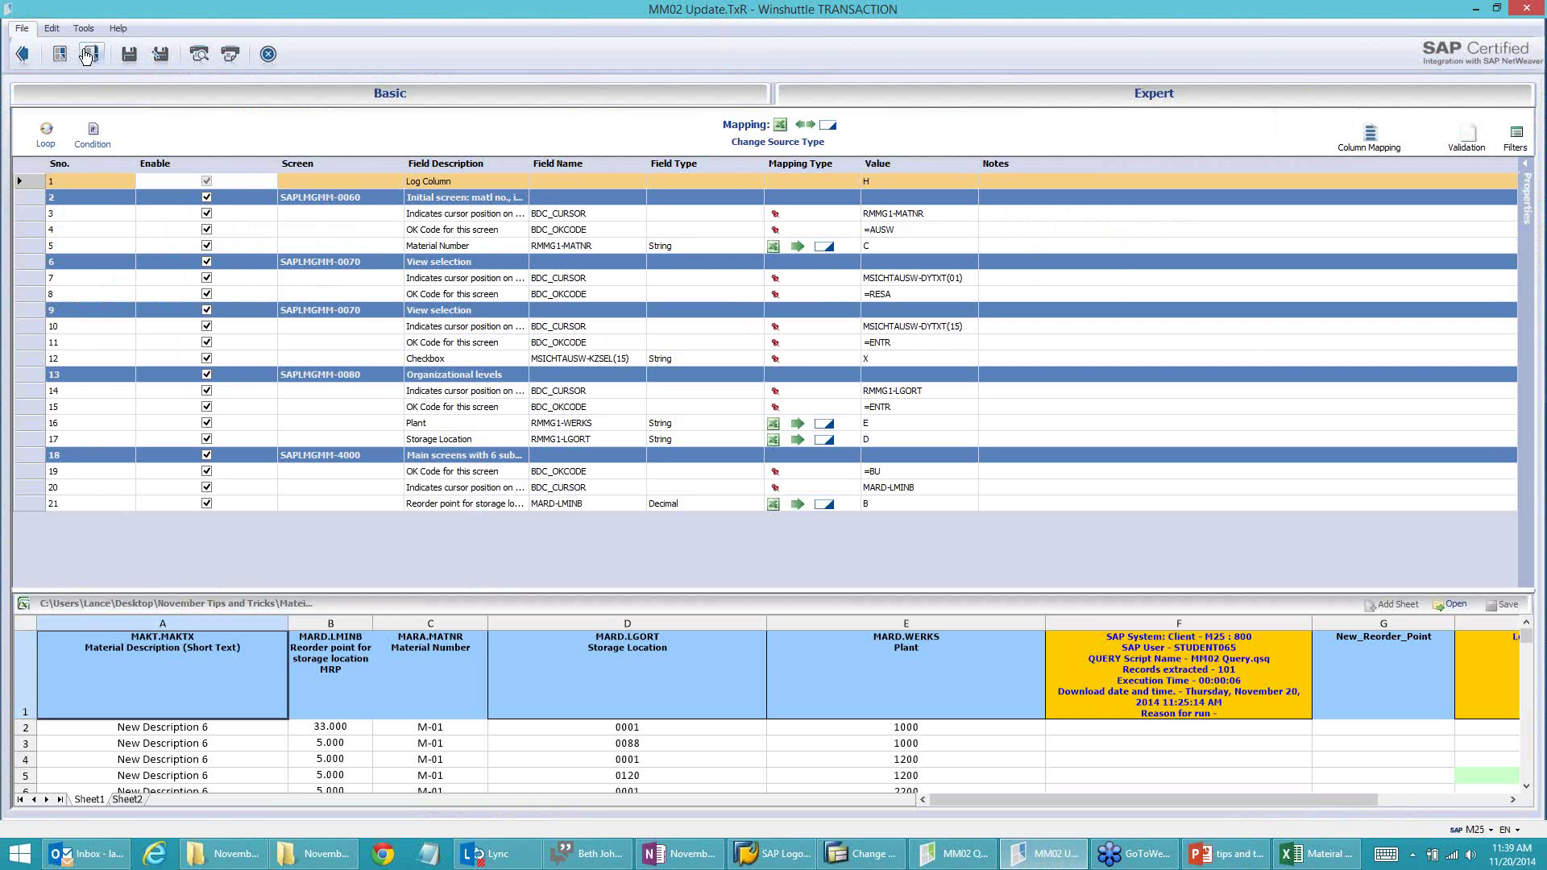
pyautogui.click(52, 28)
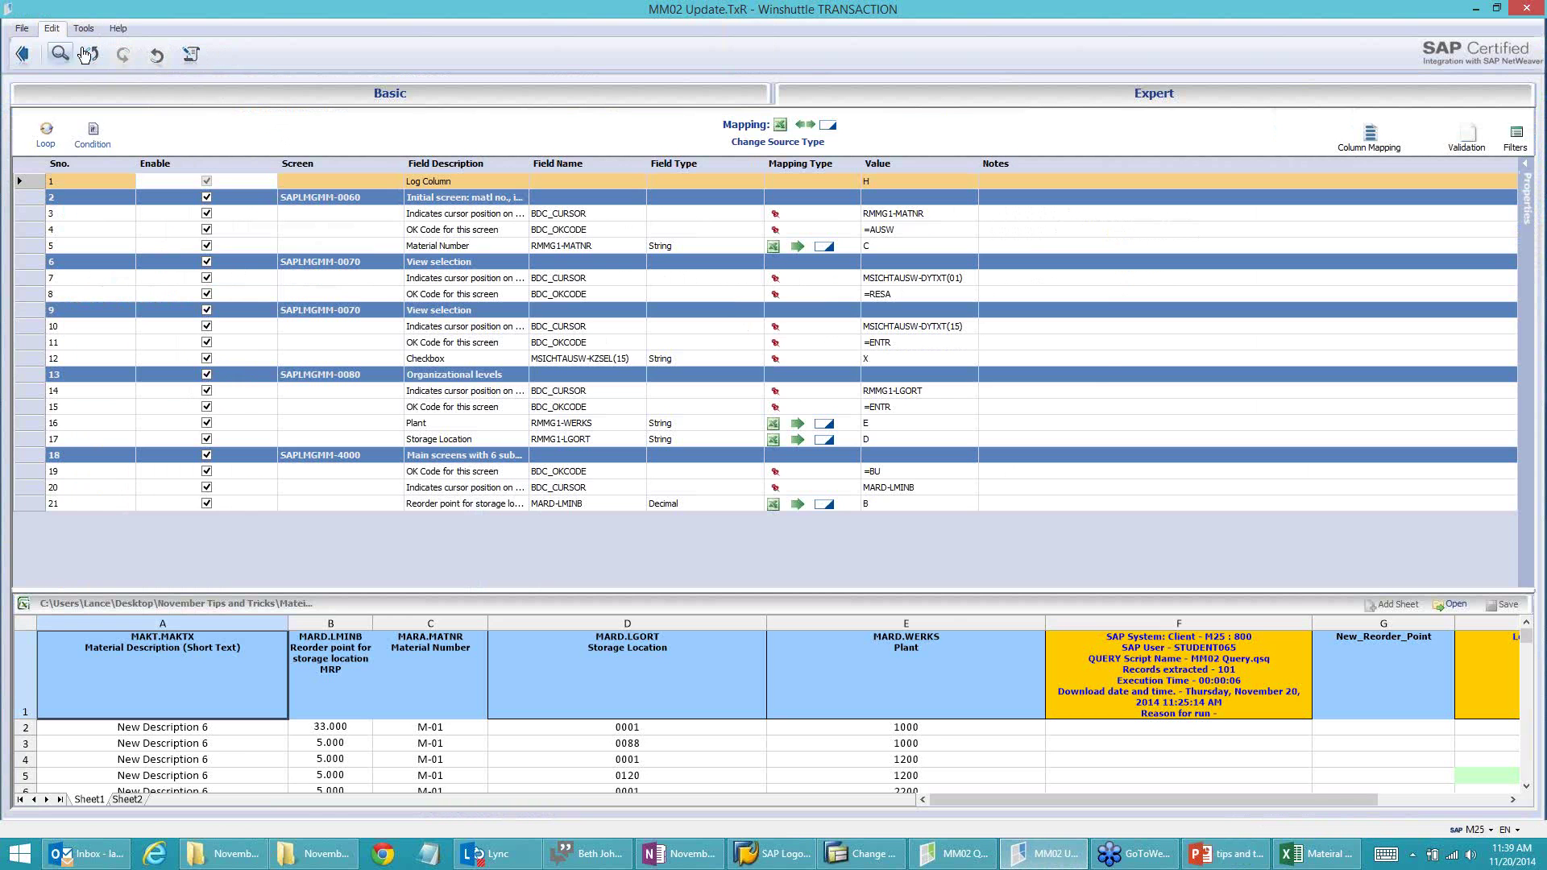
pyautogui.click(192, 56)
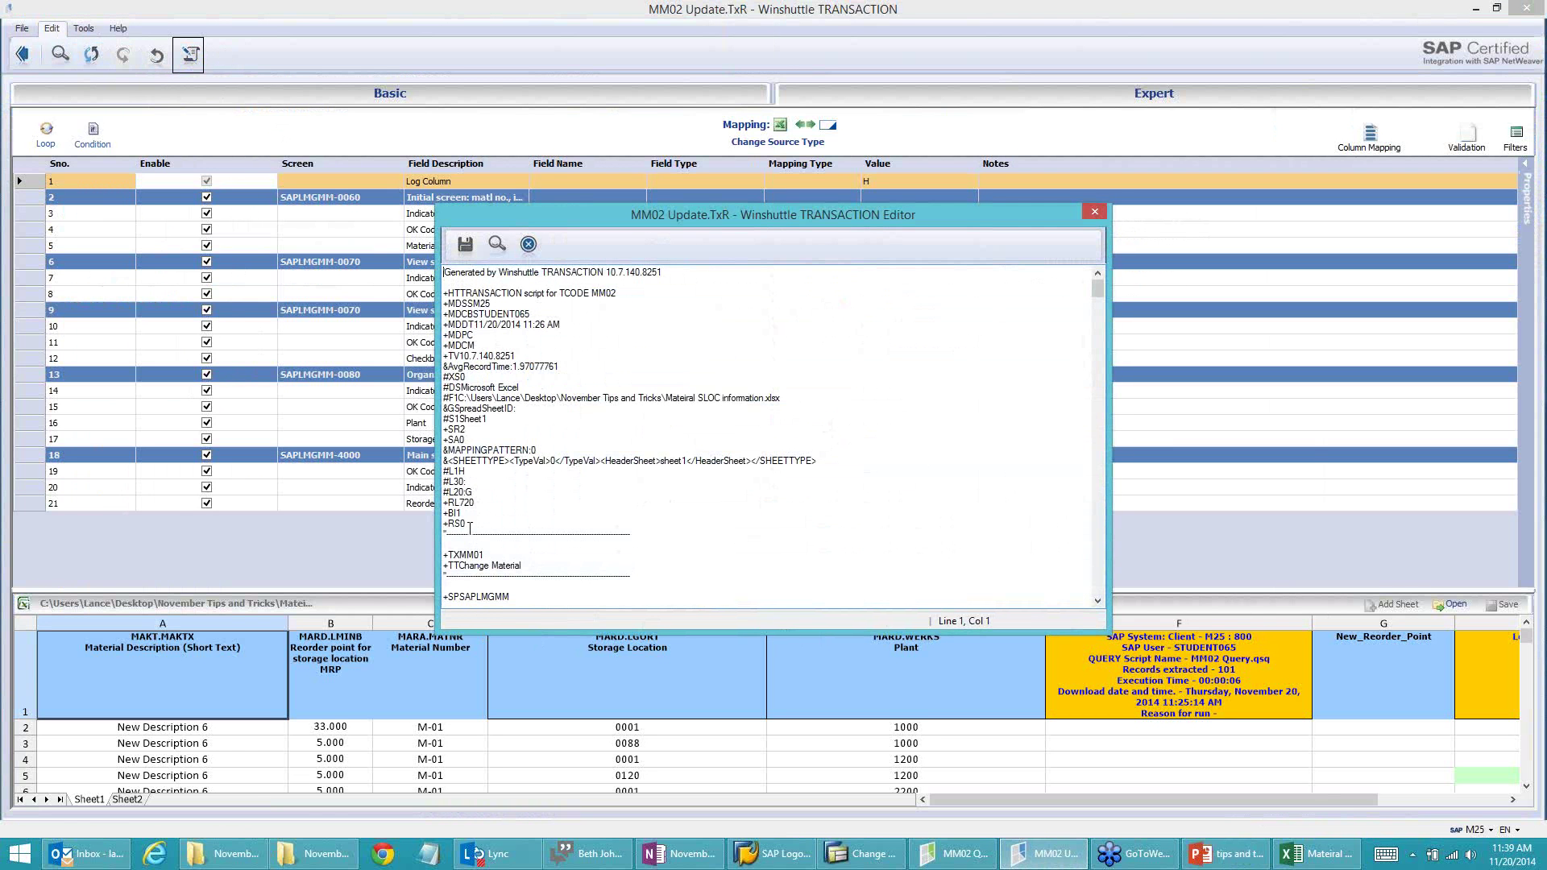
pyautogui.click(491, 555)
pyautogui.click(466, 245)
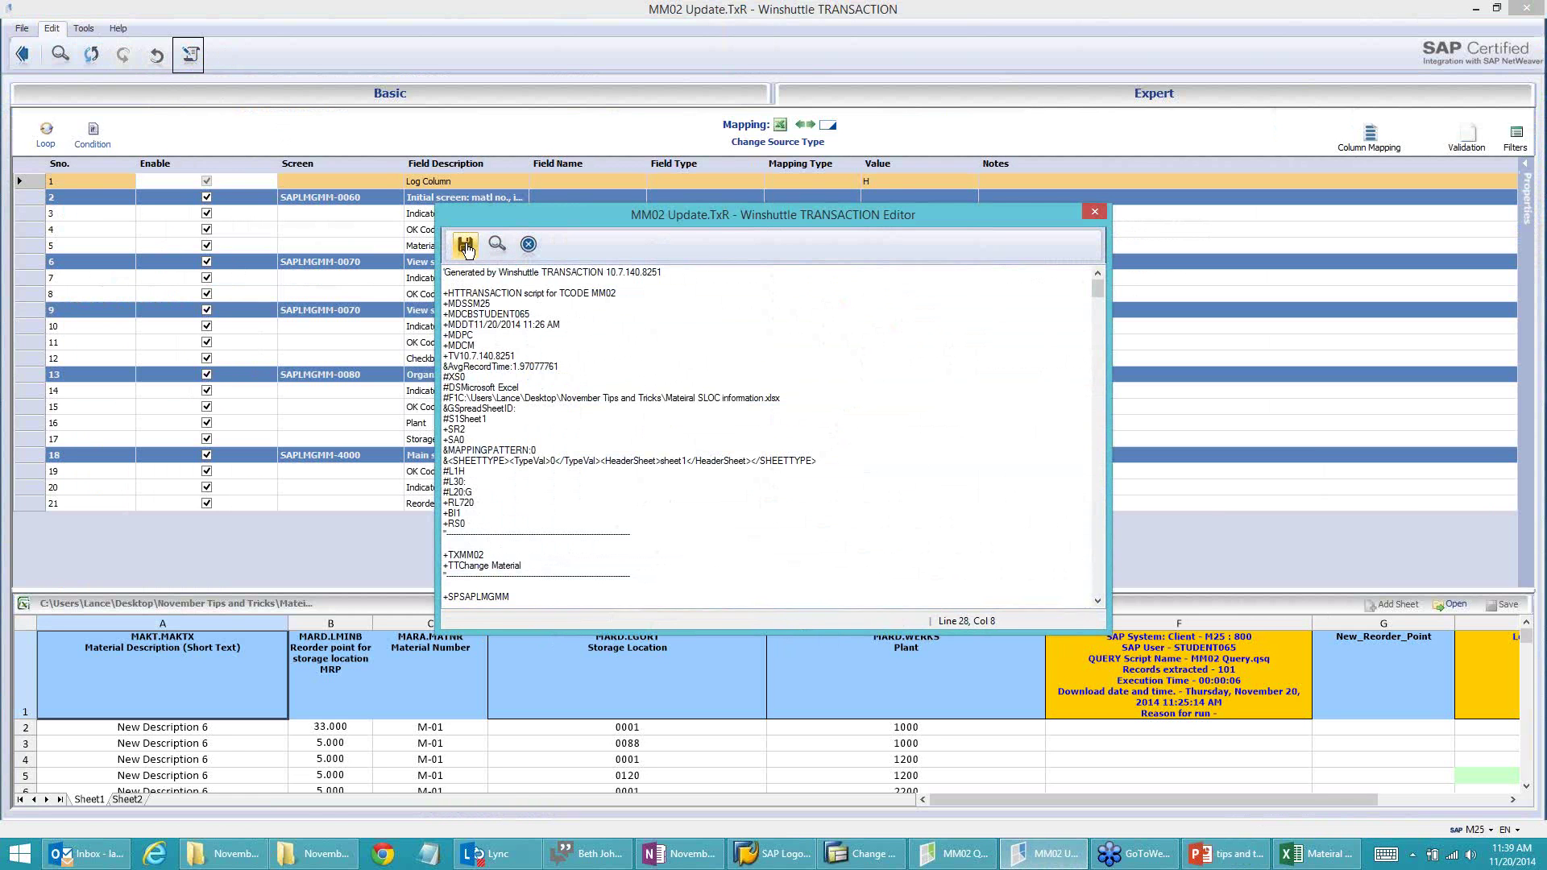
pyautogui.click(528, 244)
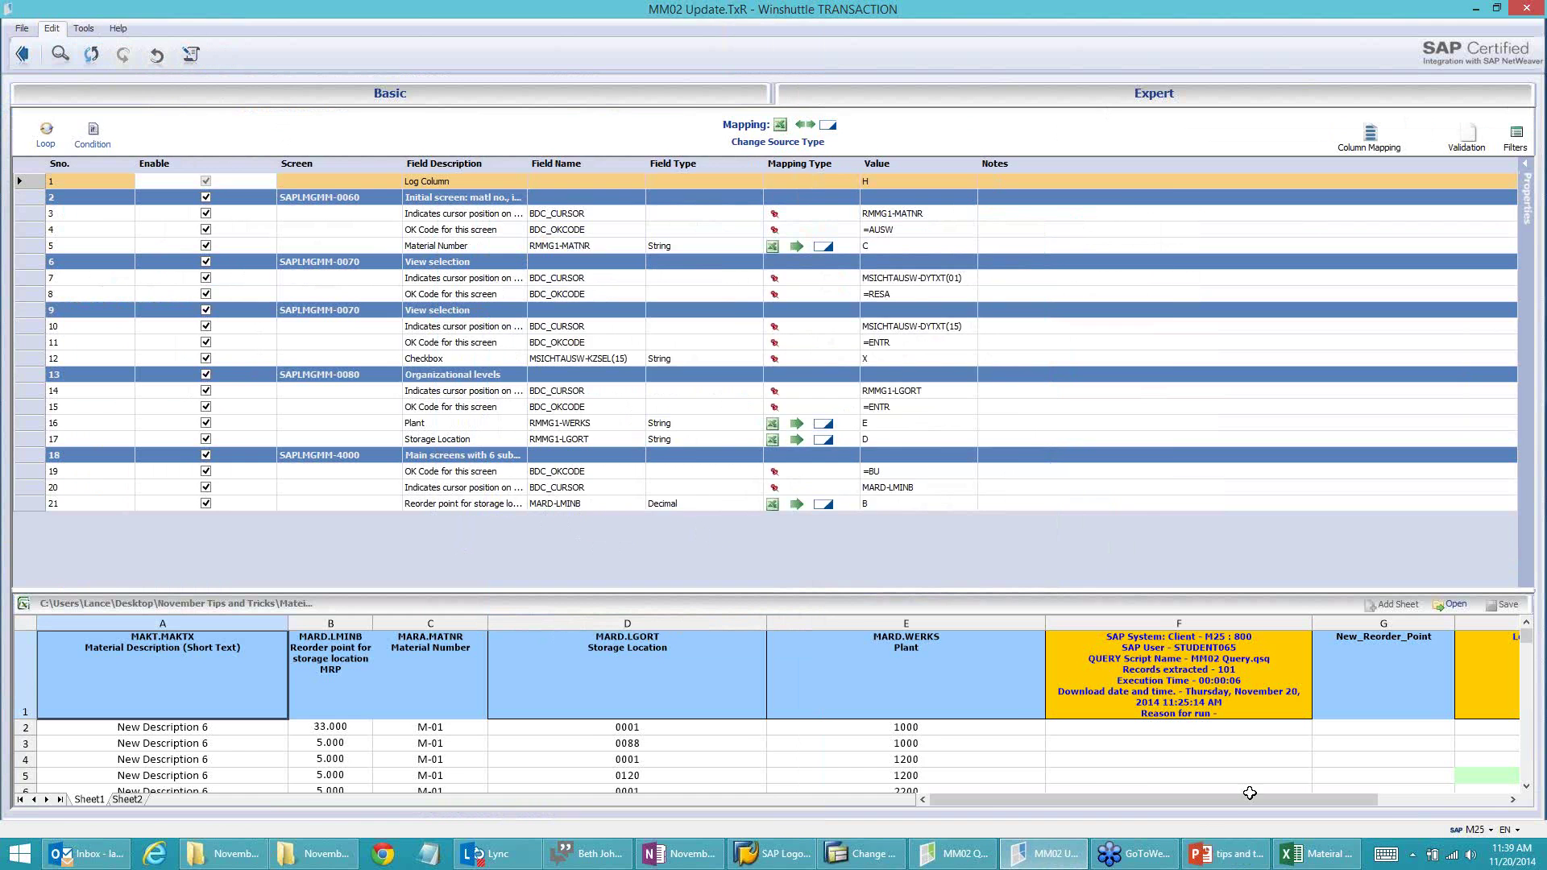
pyautogui.click(860, 853)
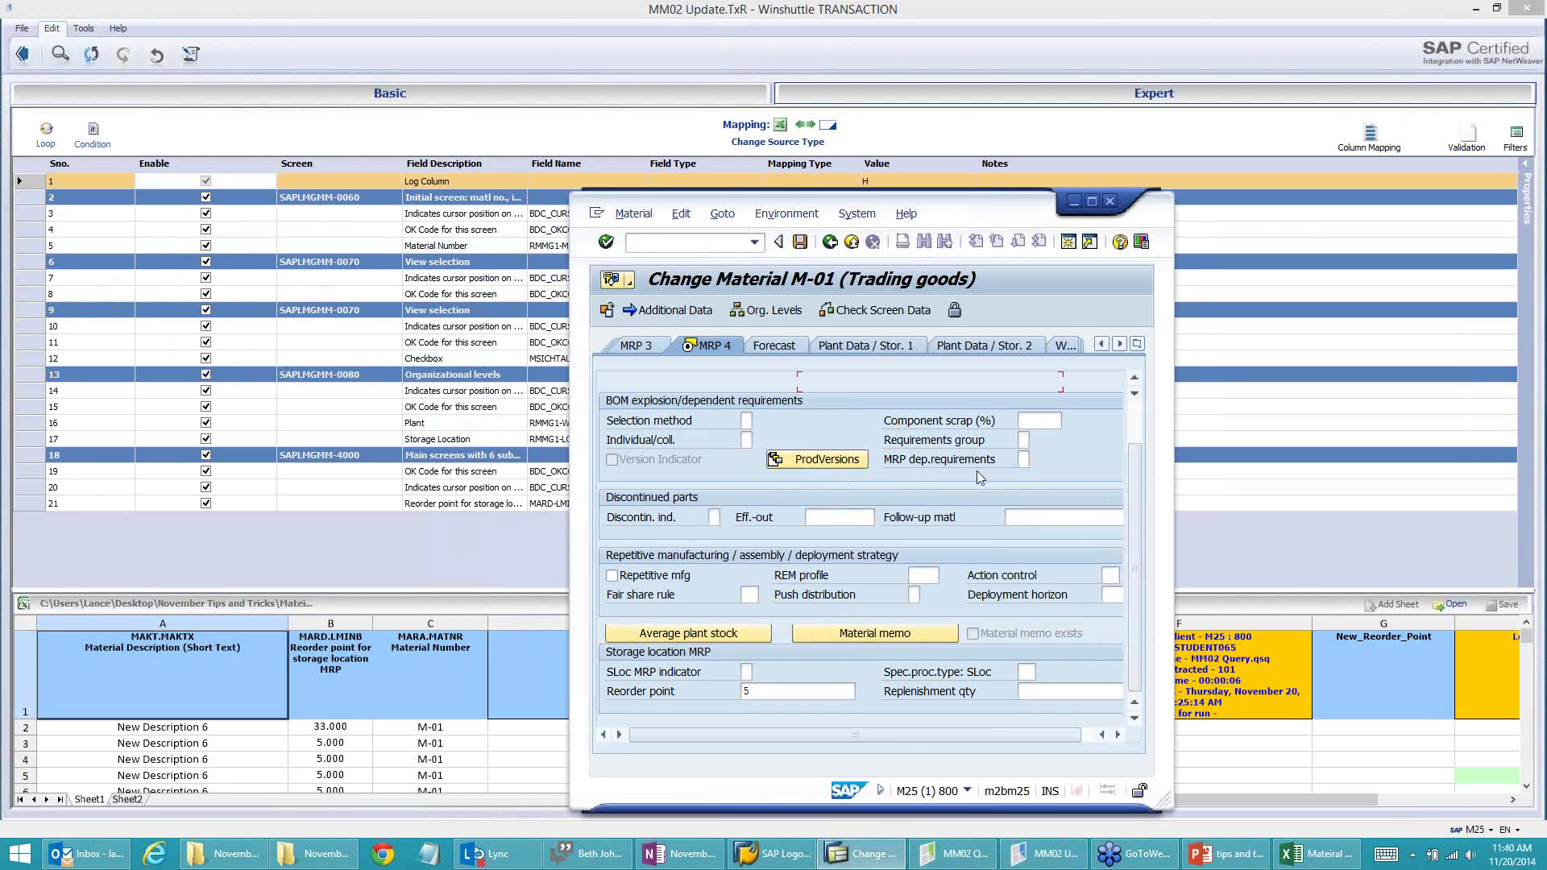
pyautogui.click(745, 671)
pyautogui.rightClick(745, 671)
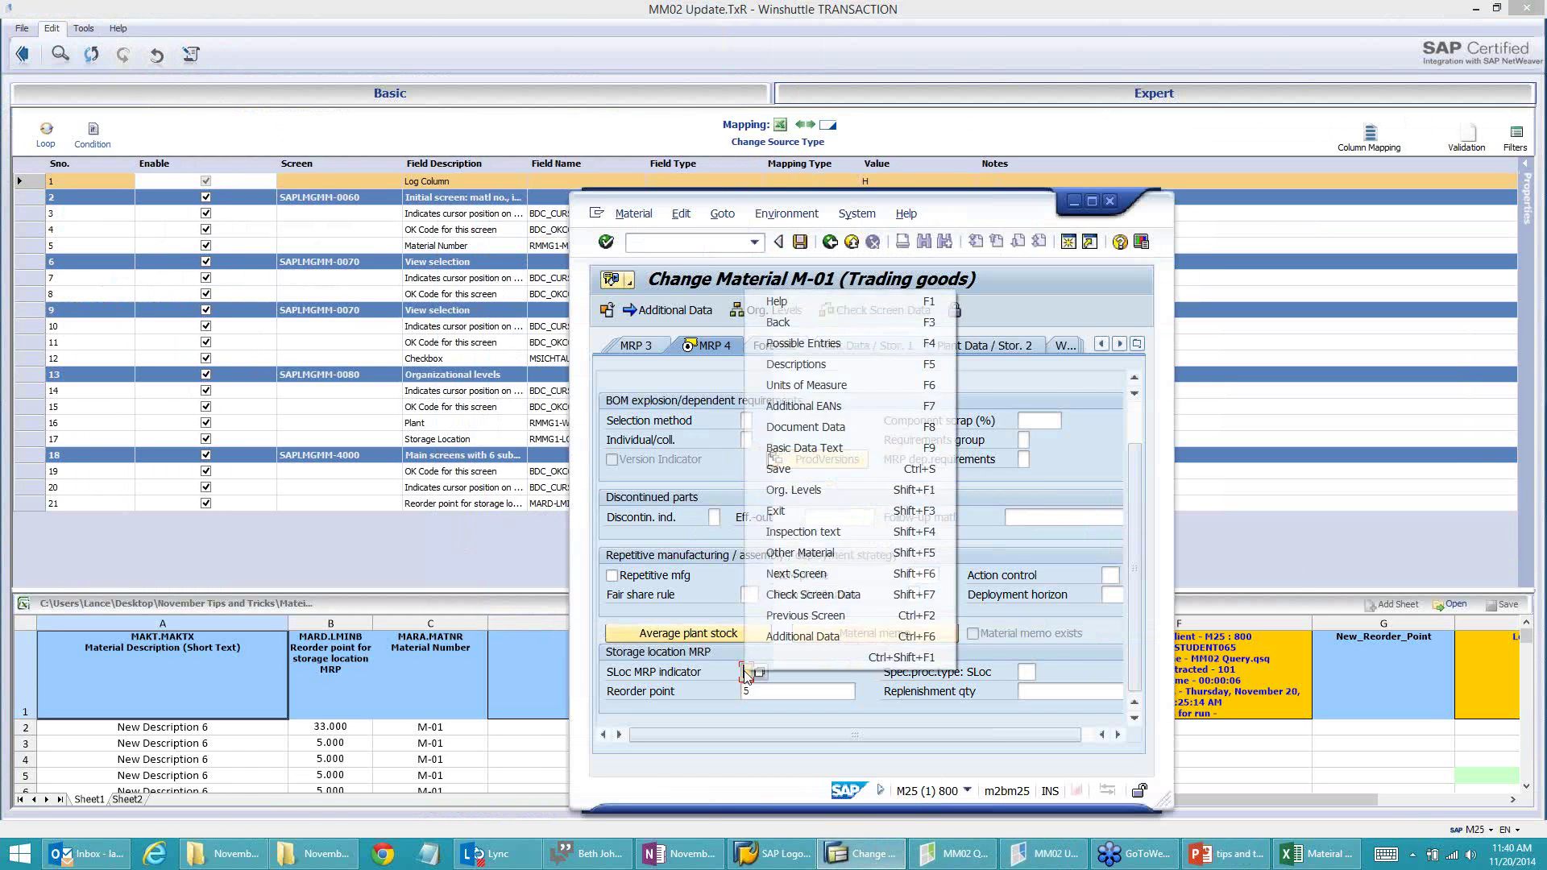
pyautogui.click(826, 310)
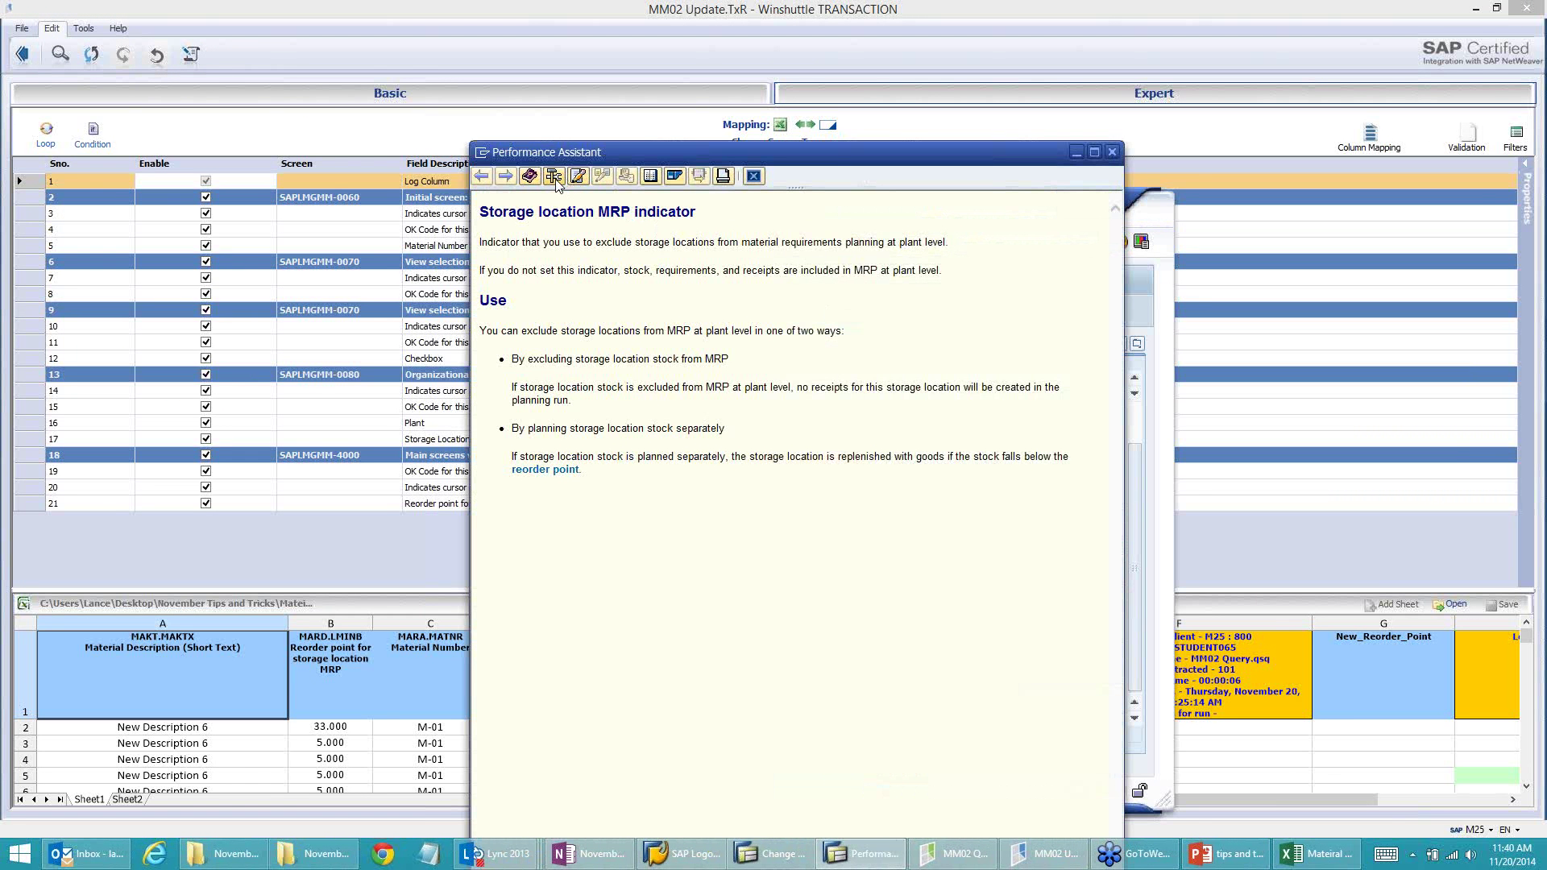
pyautogui.click(554, 175)
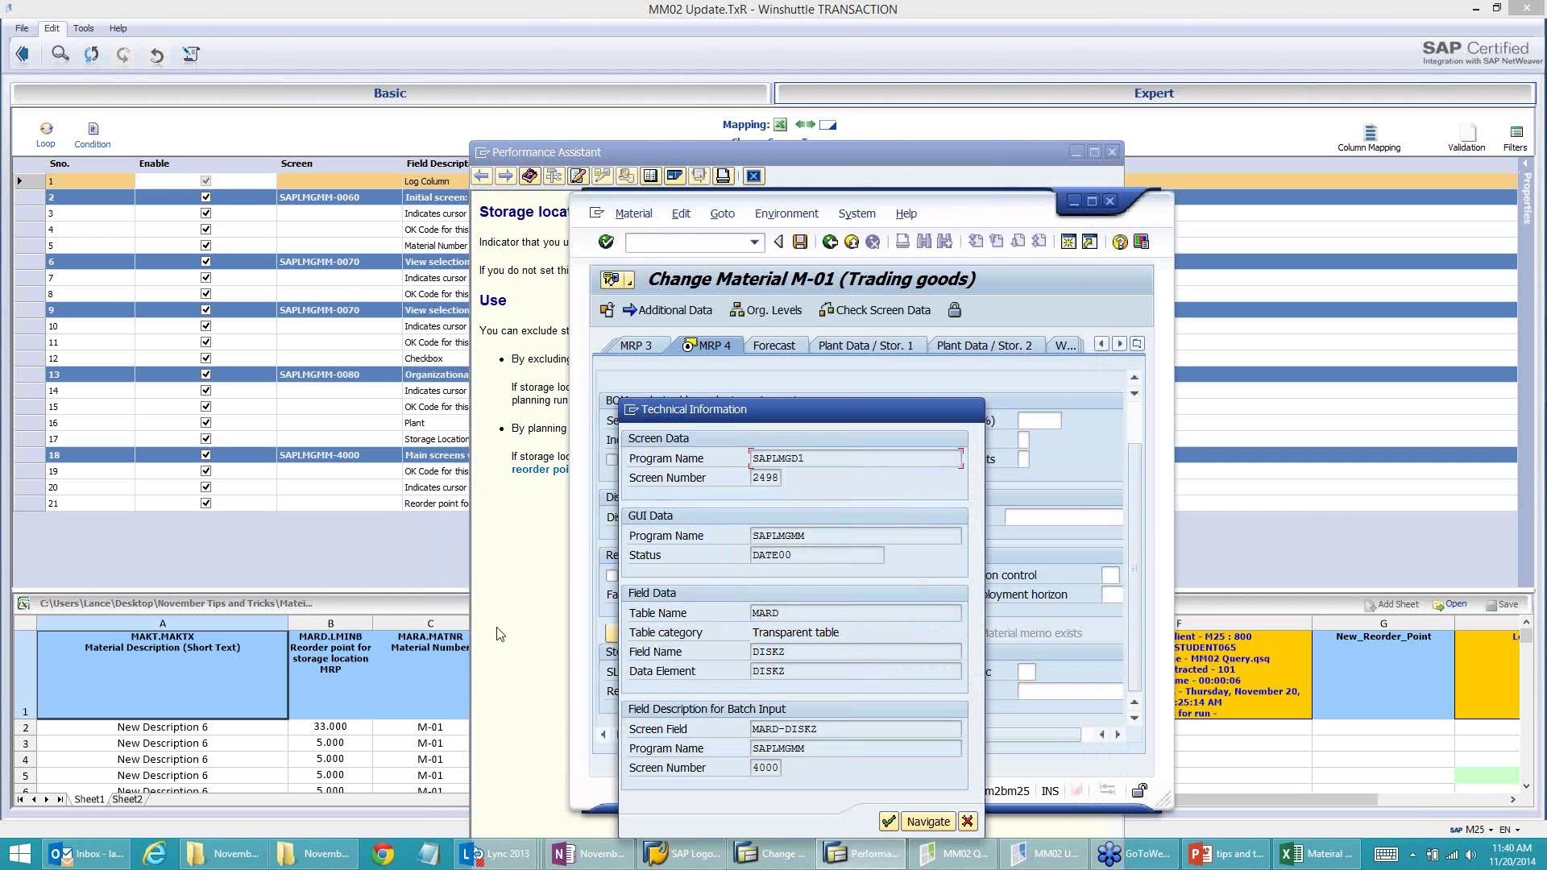
pyautogui.doubleClick(816, 729)
pyautogui.click(968, 821)
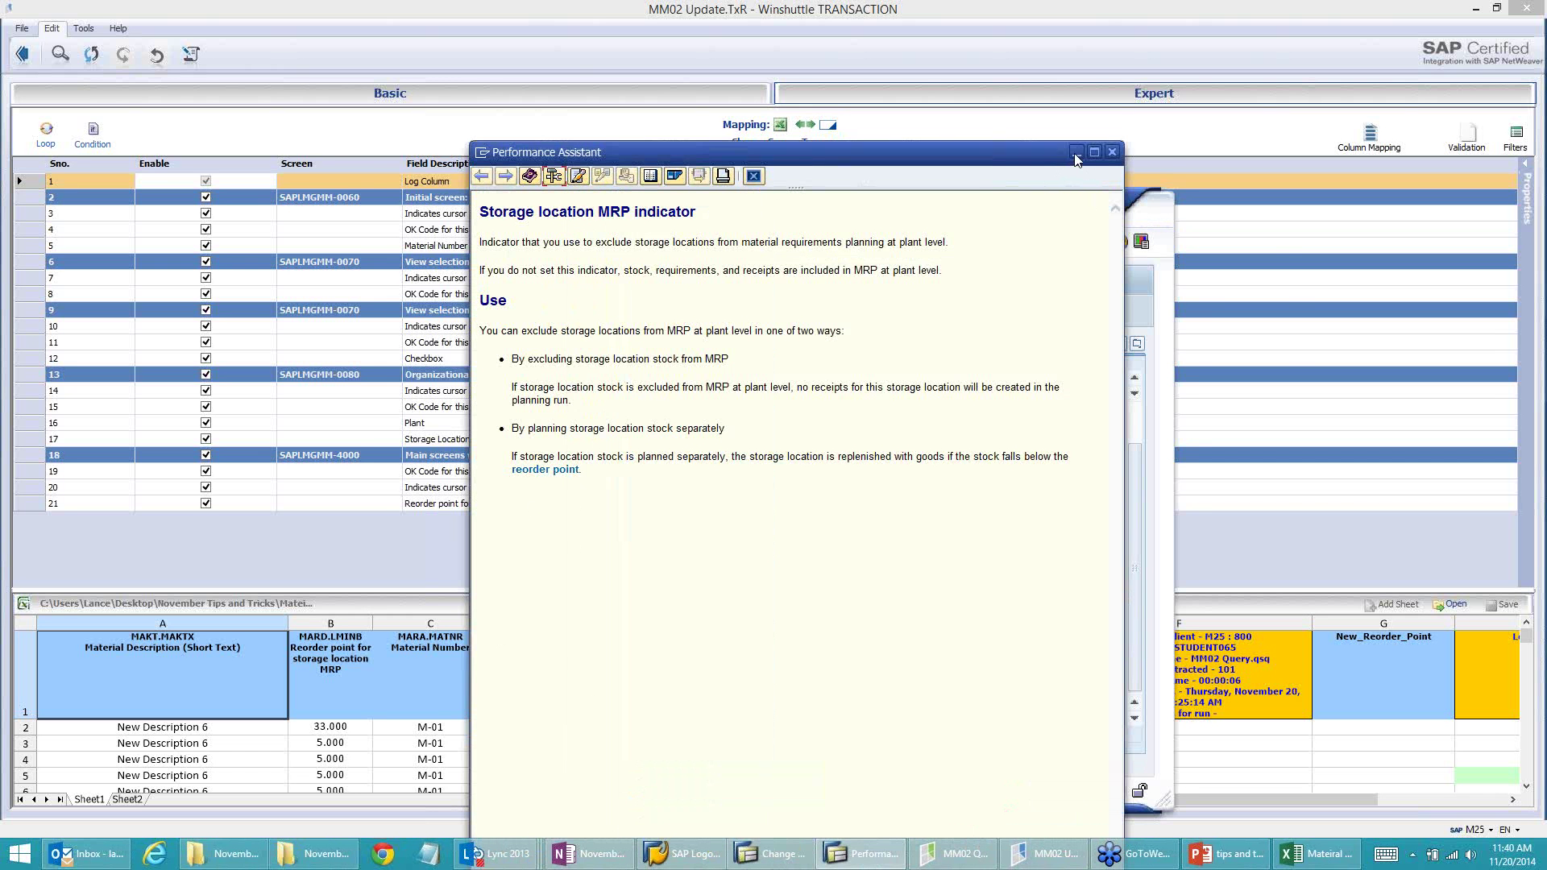
pyautogui.click(1076, 151)
pyautogui.click(1075, 205)
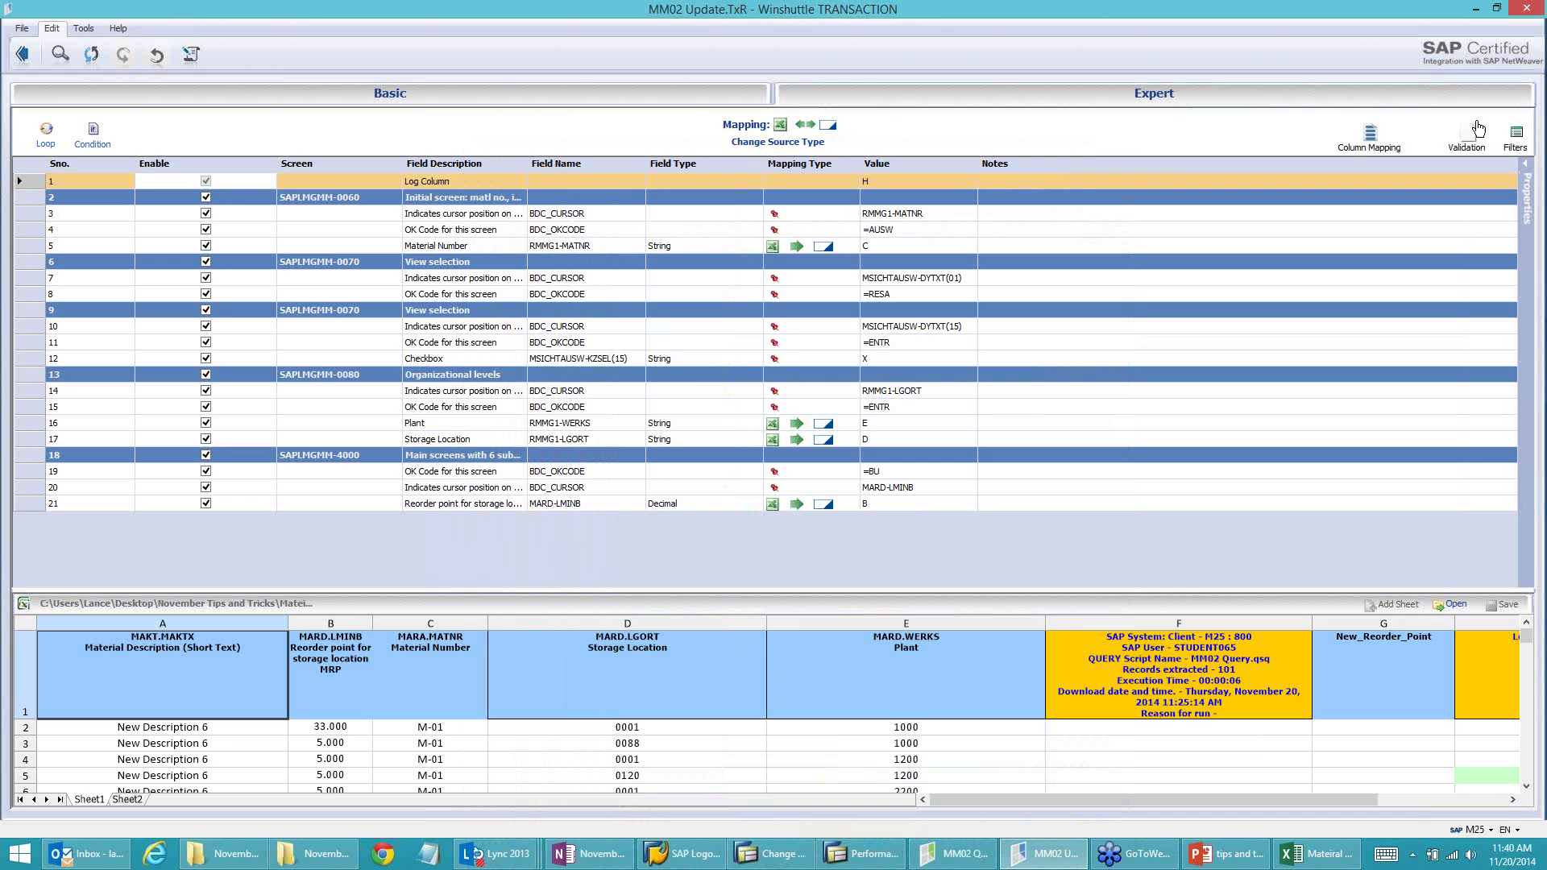
# Step: List disabled fields too and enable row 79, the MARD-DISKZ storage location MRP indicator field
pyautogui.click(1514, 137)
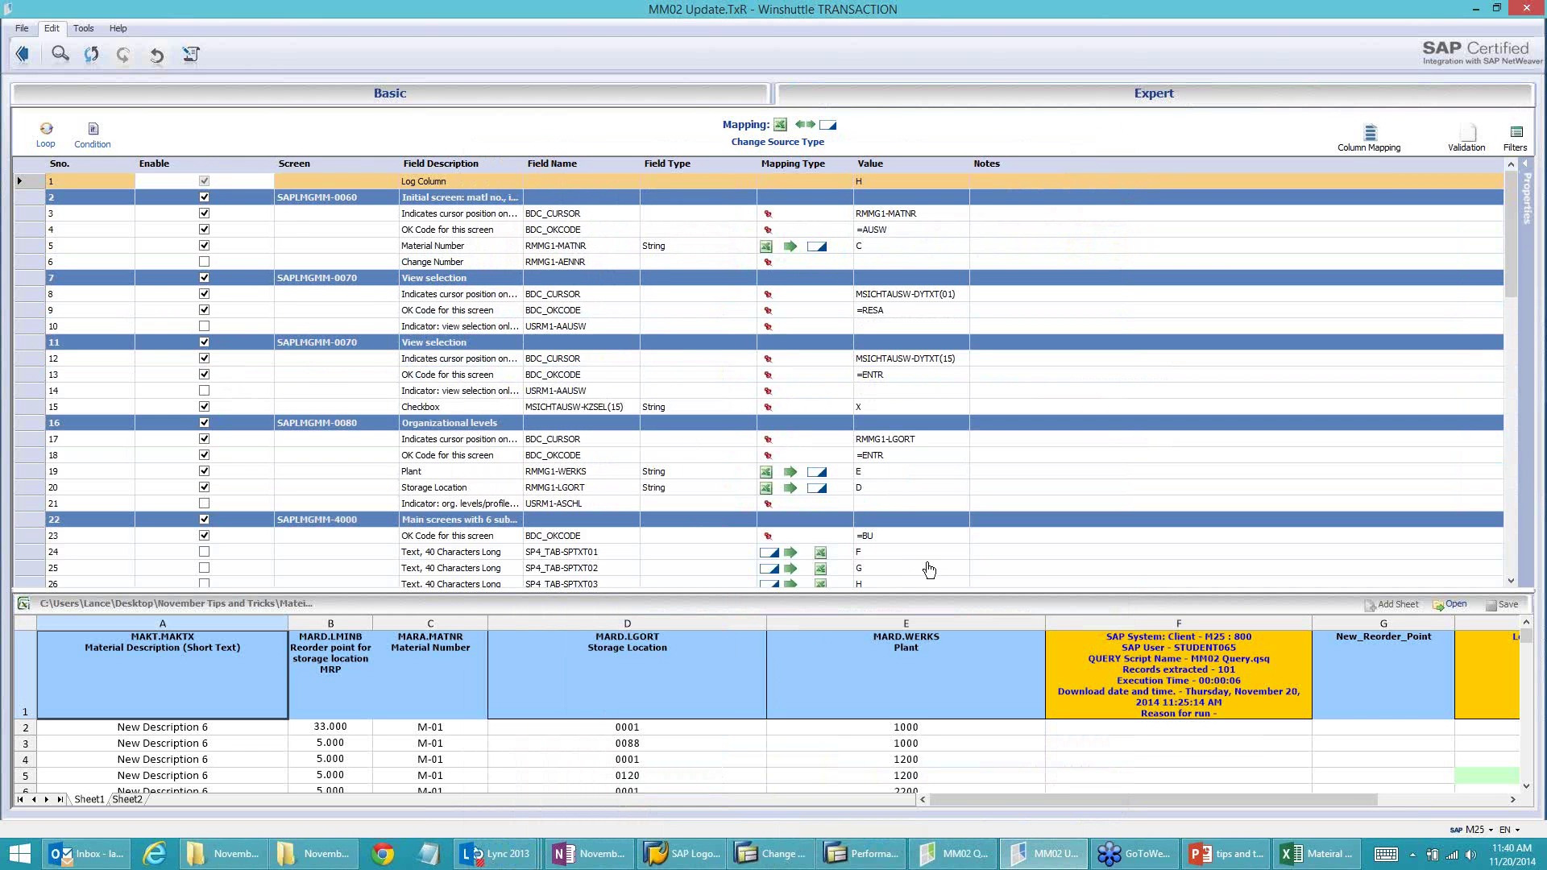
pyautogui.click(931, 570)
pyautogui.scroll(-14, 932, 570)
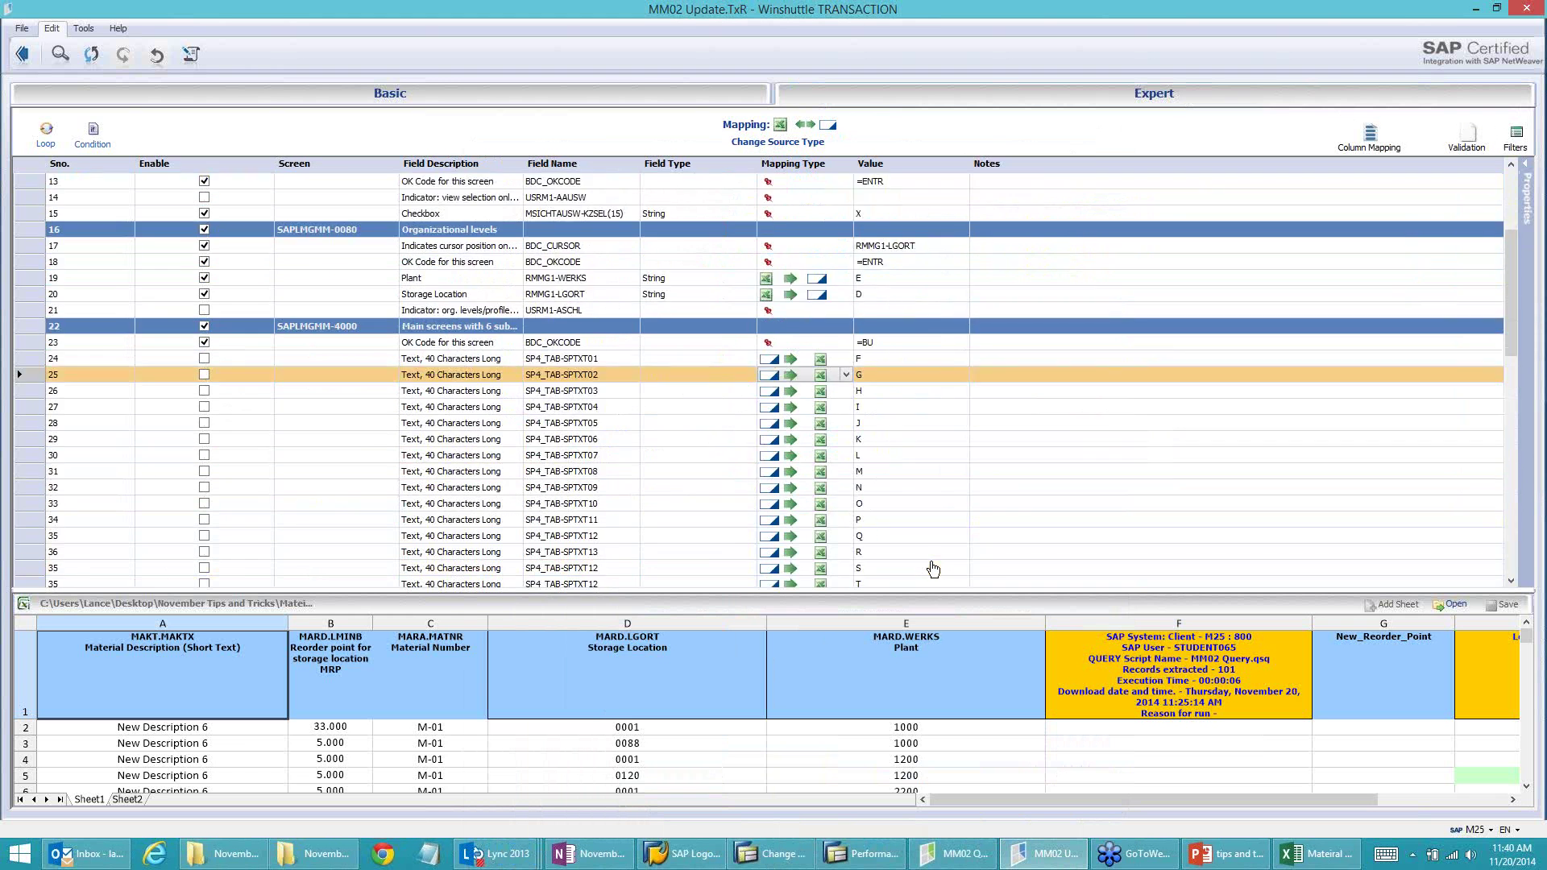
pyautogui.scroll(-5, 932, 572)
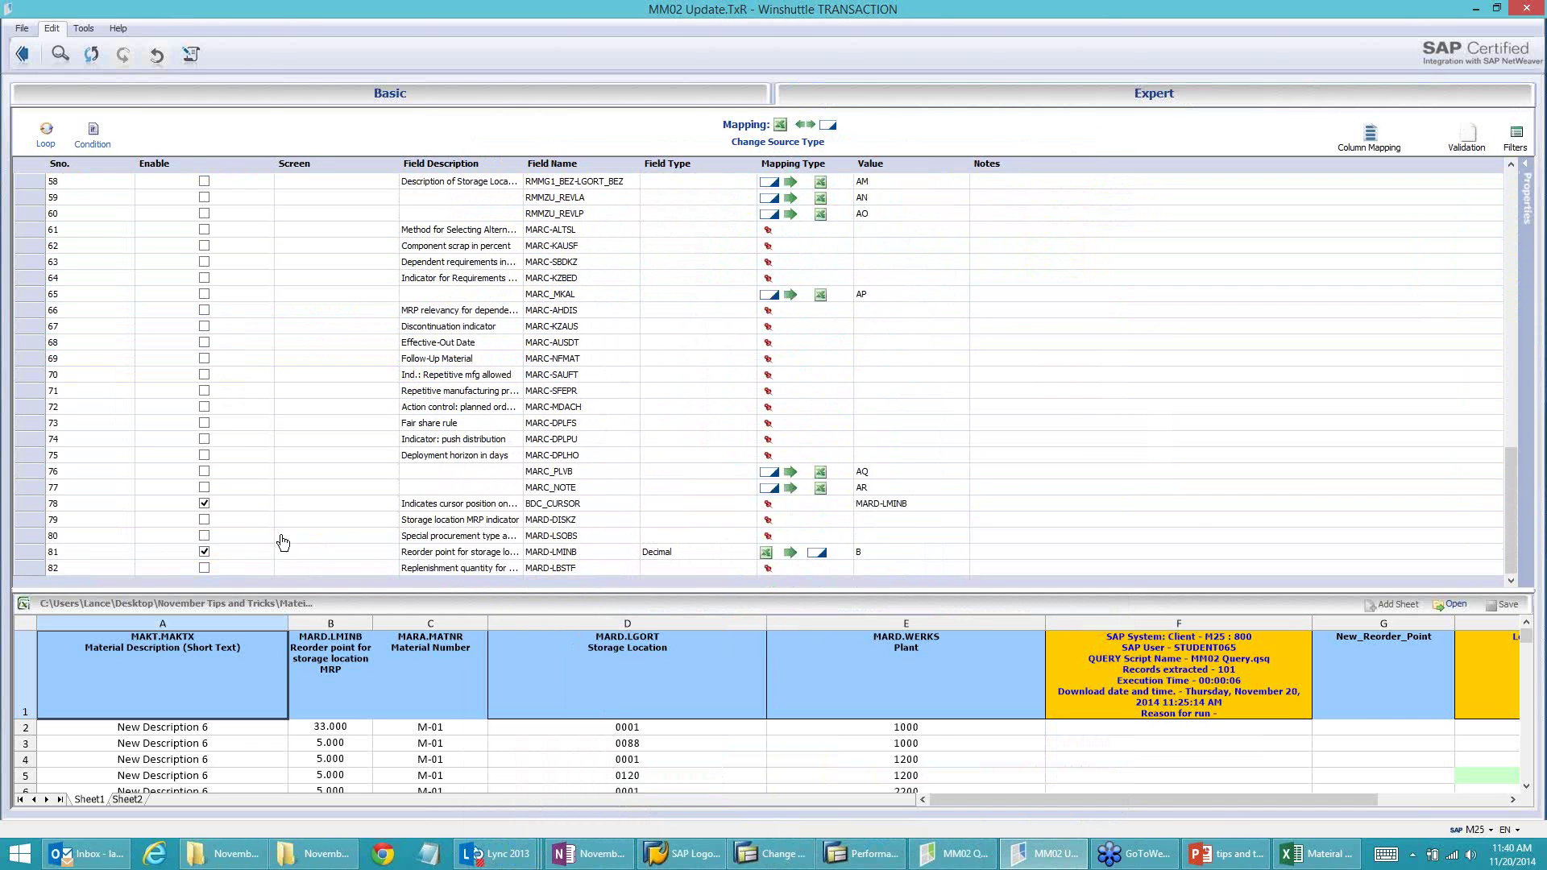
pyautogui.click(205, 520)
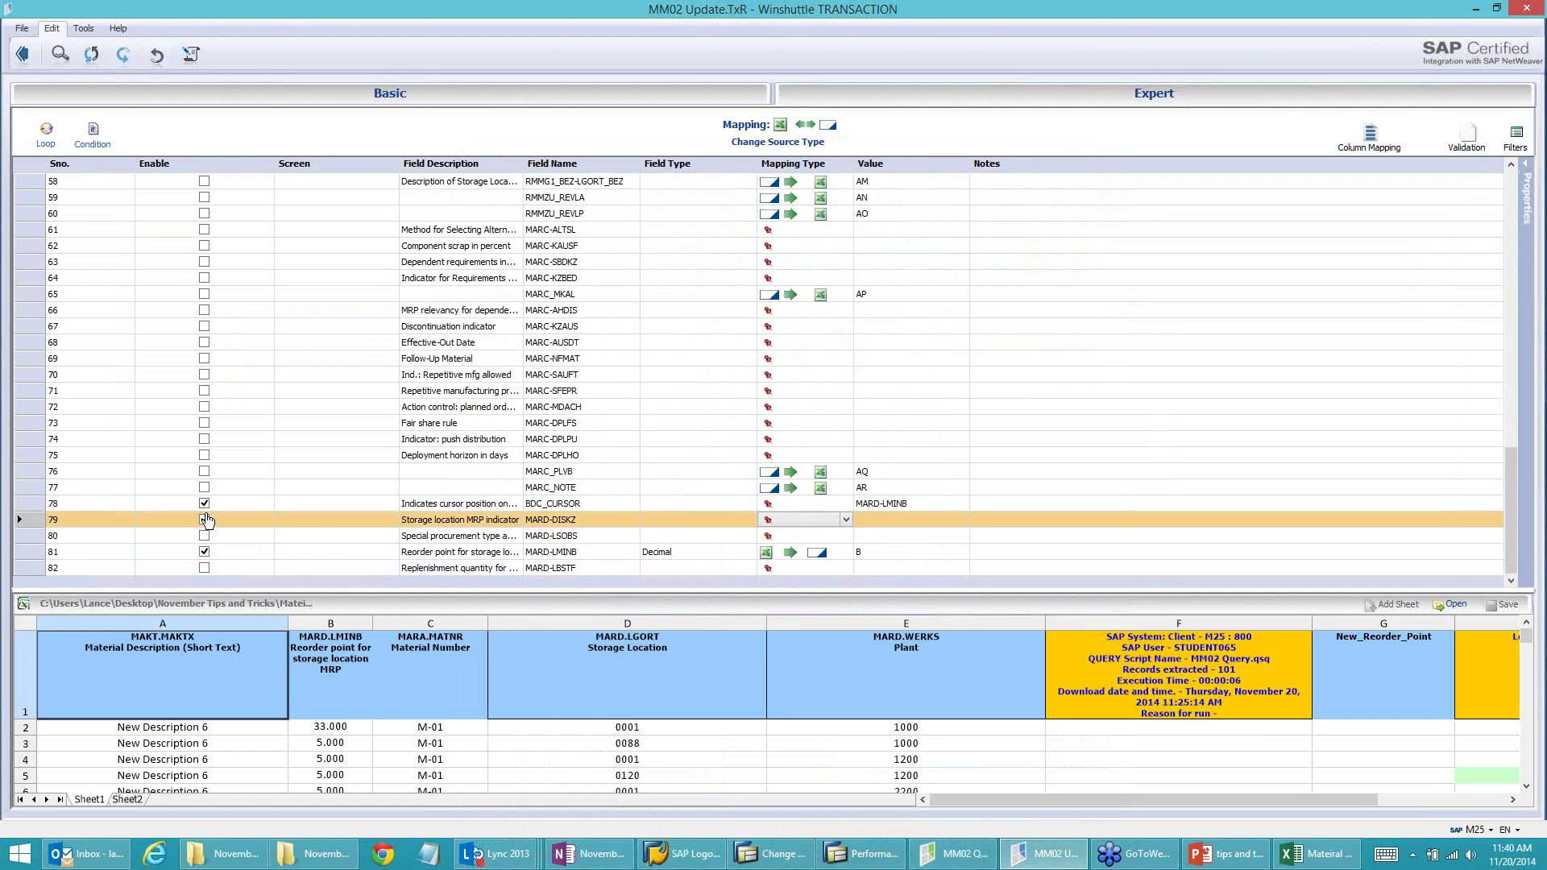
pyautogui.click(205, 520)
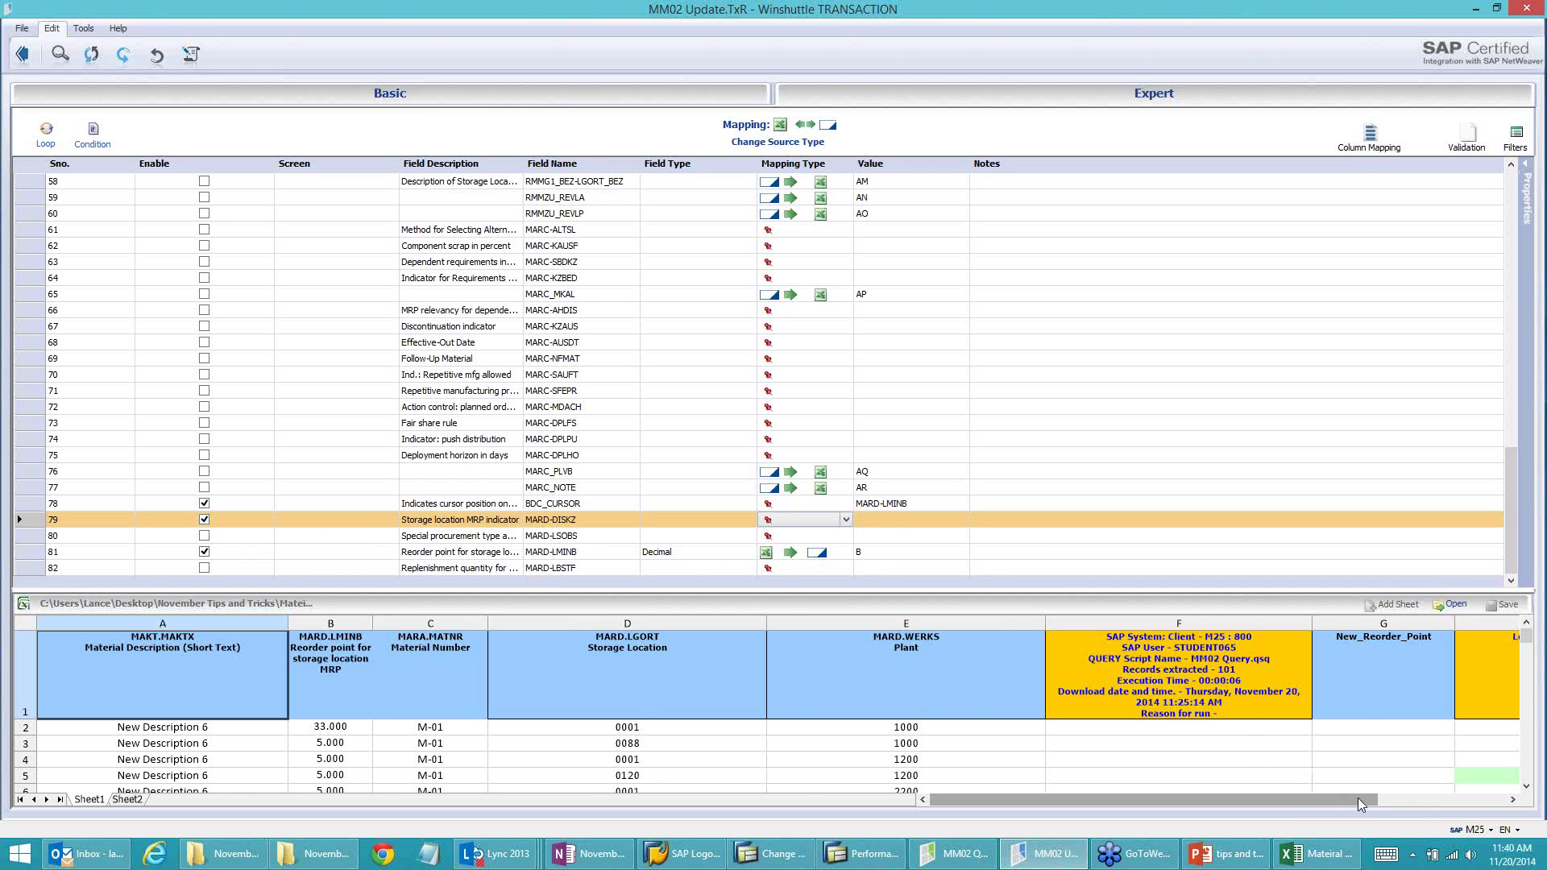
pyautogui.click(1422, 798)
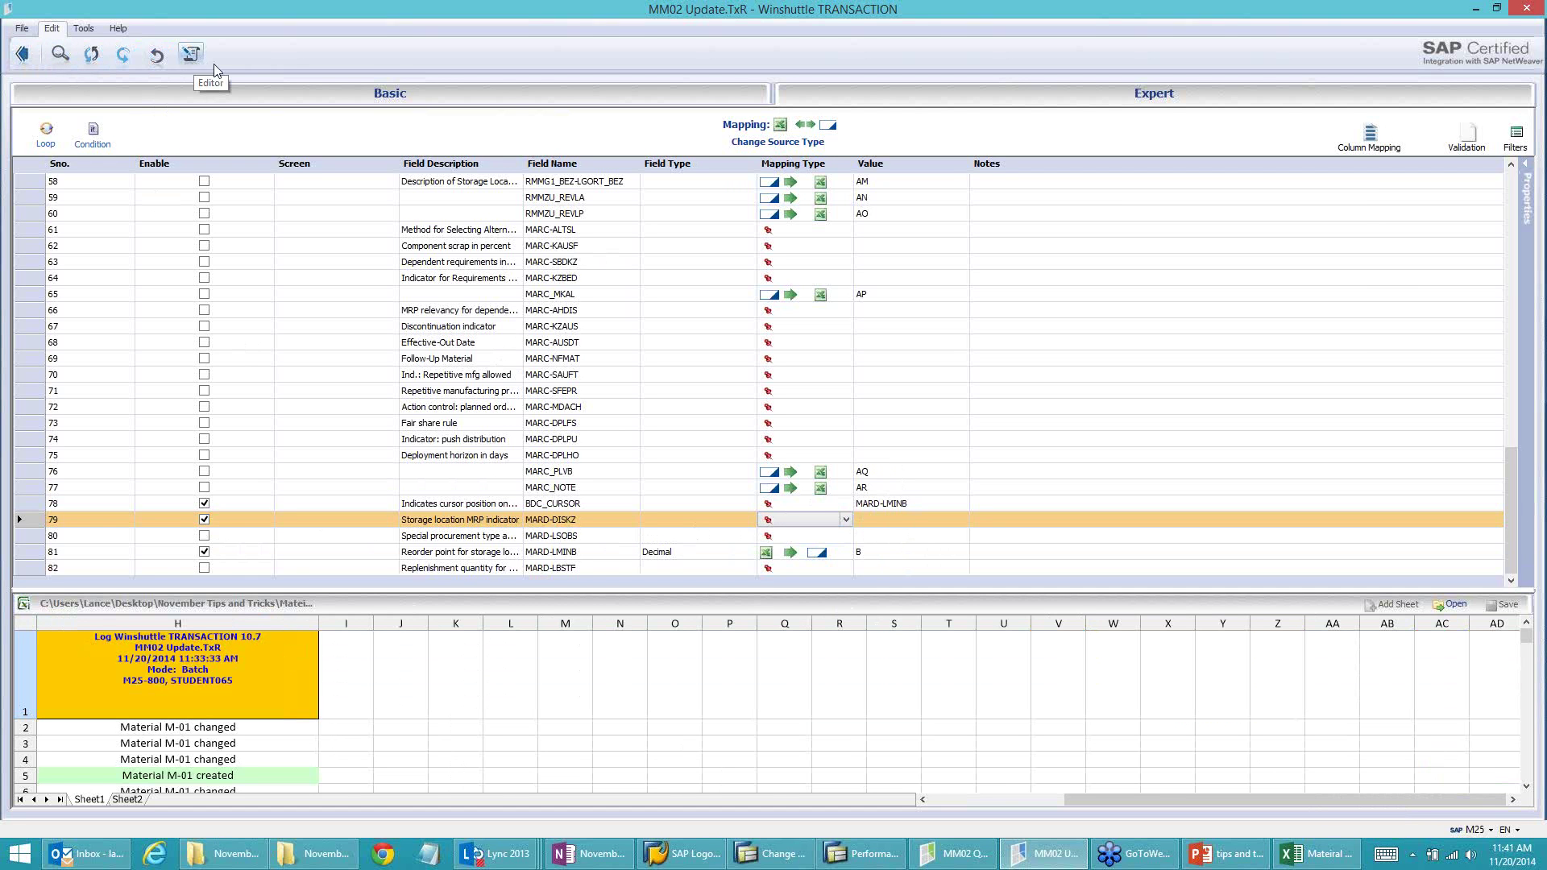
# Step: Review the script text's +TXMM02, DS and +BI1 lines, then close the editor and go back to main
pyautogui.click(188, 55)
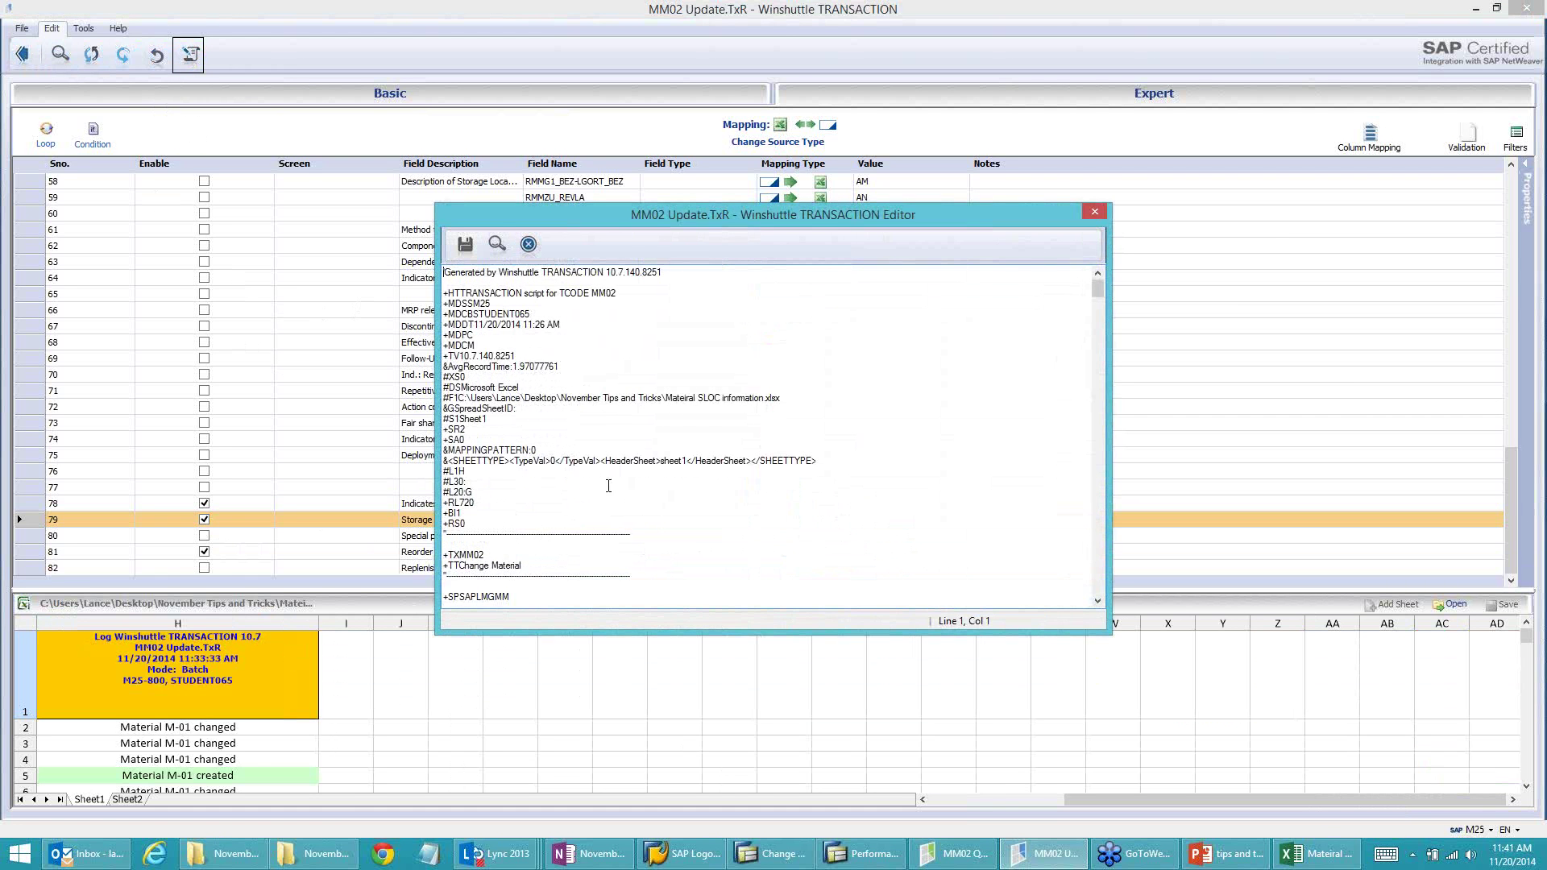
pyautogui.click(481, 556)
pyautogui.moveTo(447, 387); pyautogui.dragTo(460, 388)
pyautogui.scroll(-4, 489, 538)
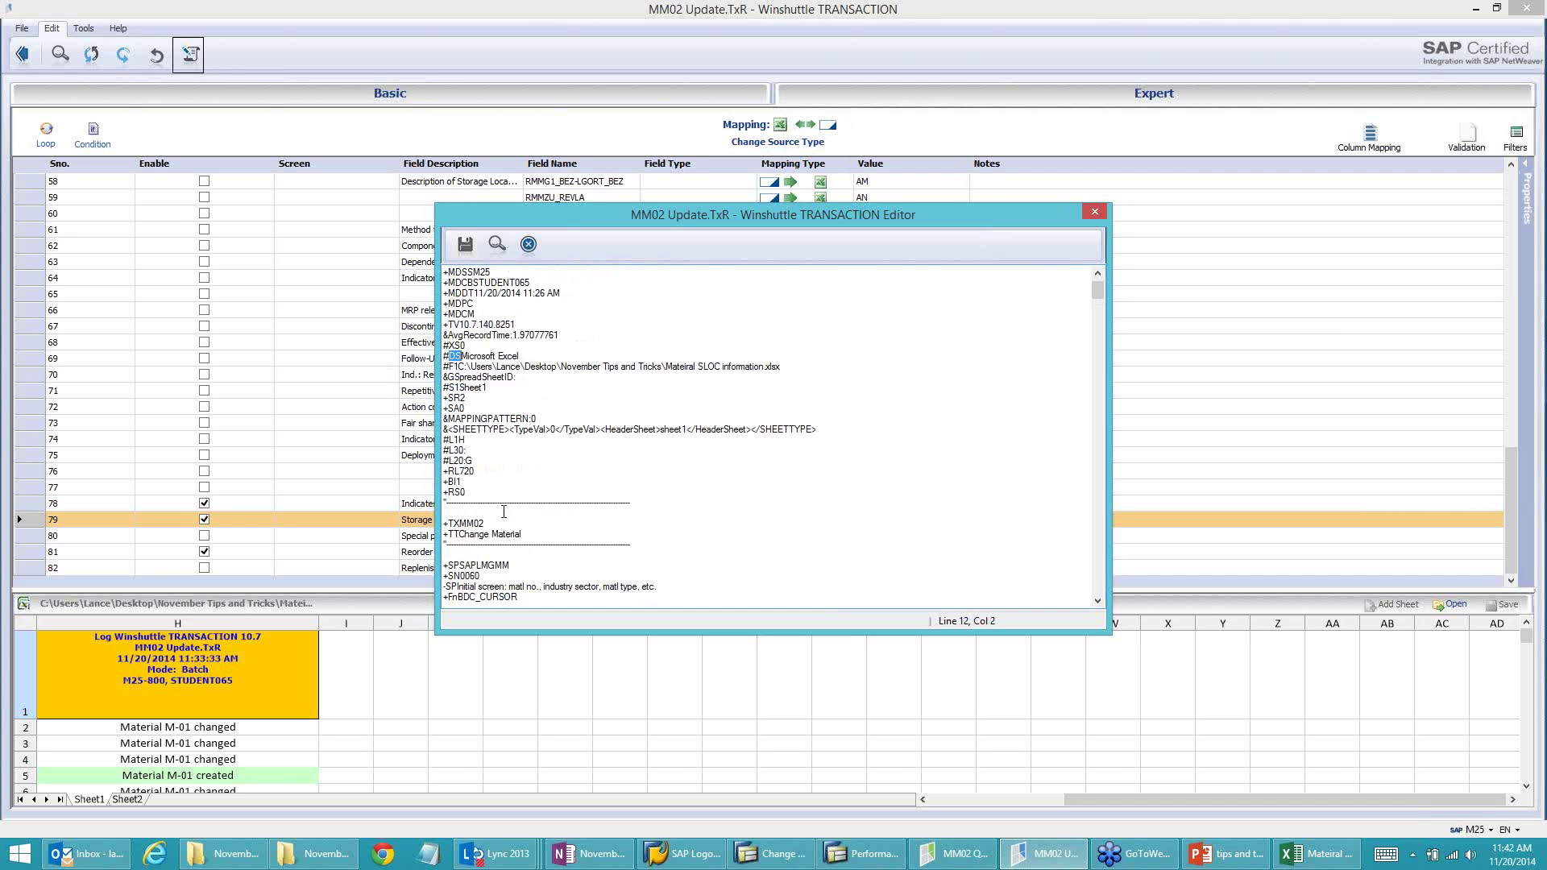
pyautogui.scroll(4, 502, 514)
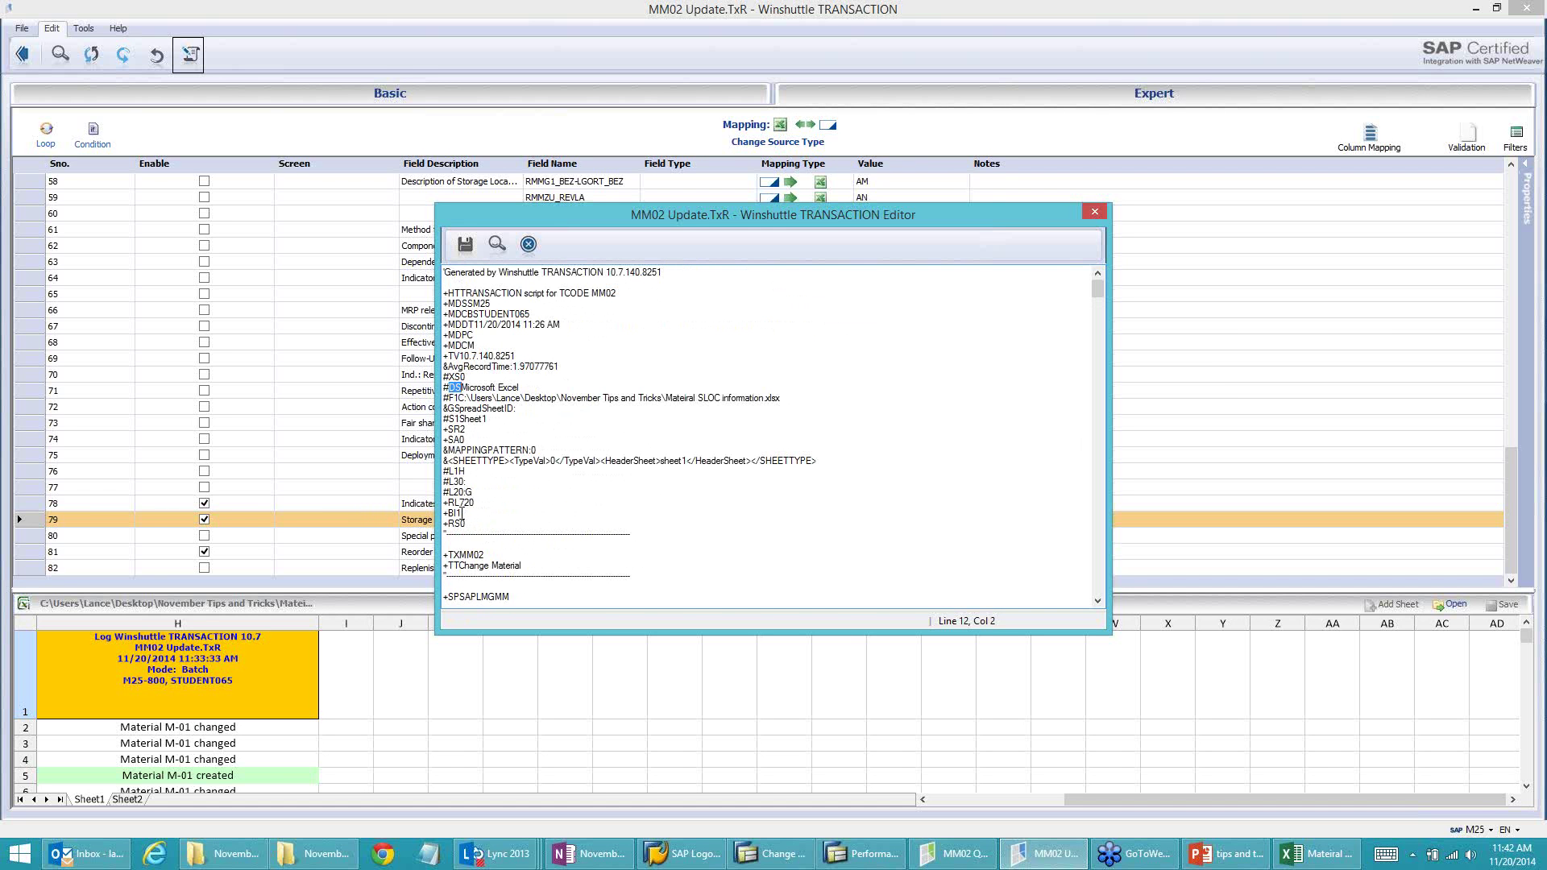
pyautogui.click(462, 513)
pyautogui.moveTo(463, 514); pyautogui.dragTo(443, 515)
pyautogui.click(467, 514)
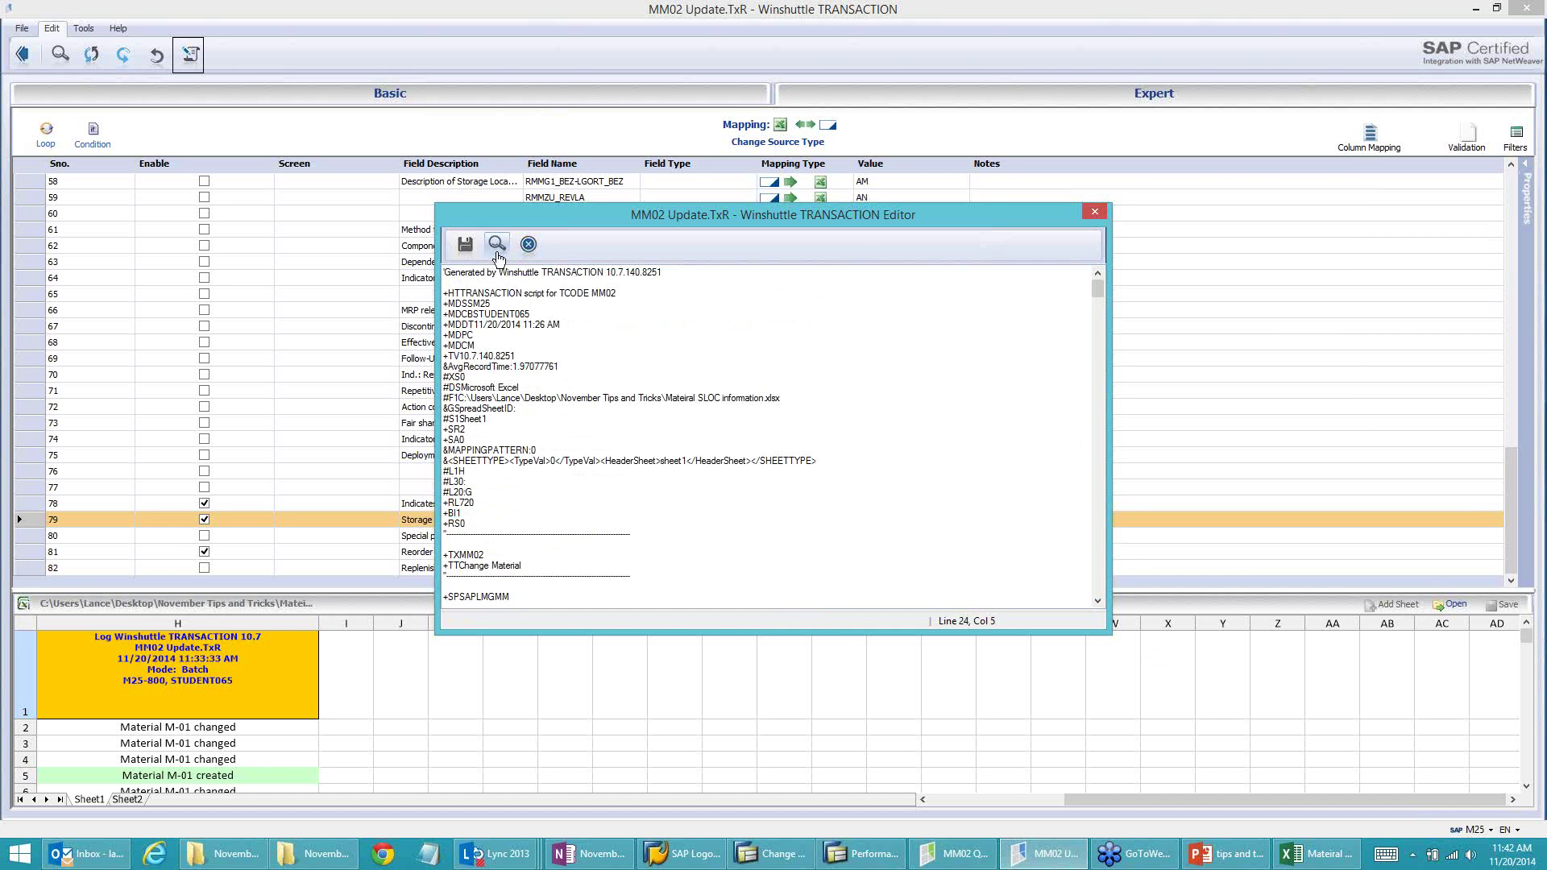
pyautogui.click(528, 244)
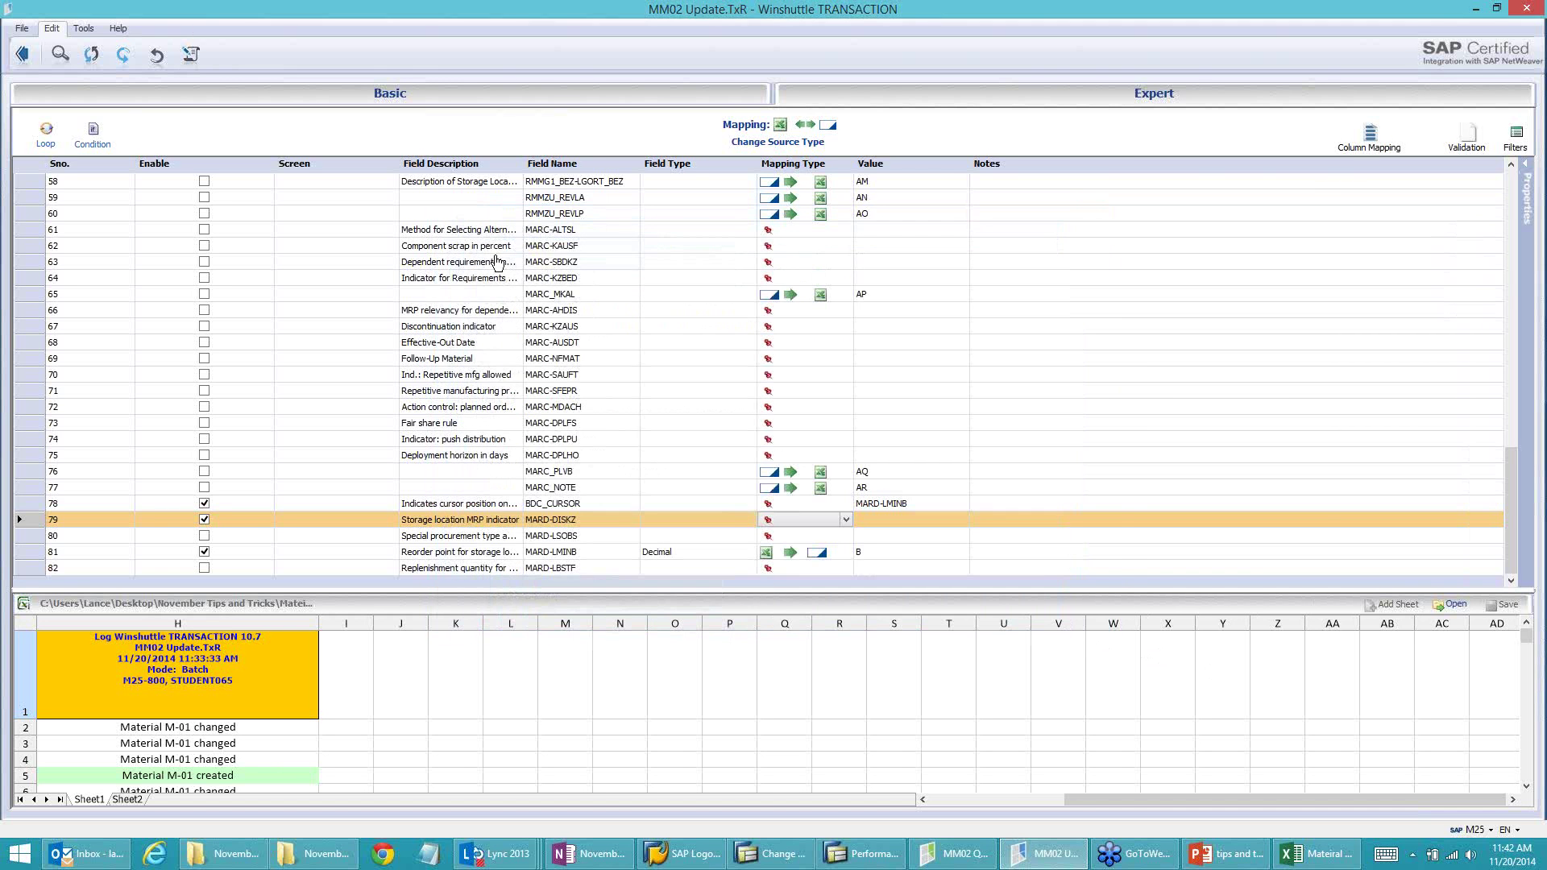
pyautogui.click(21, 53)
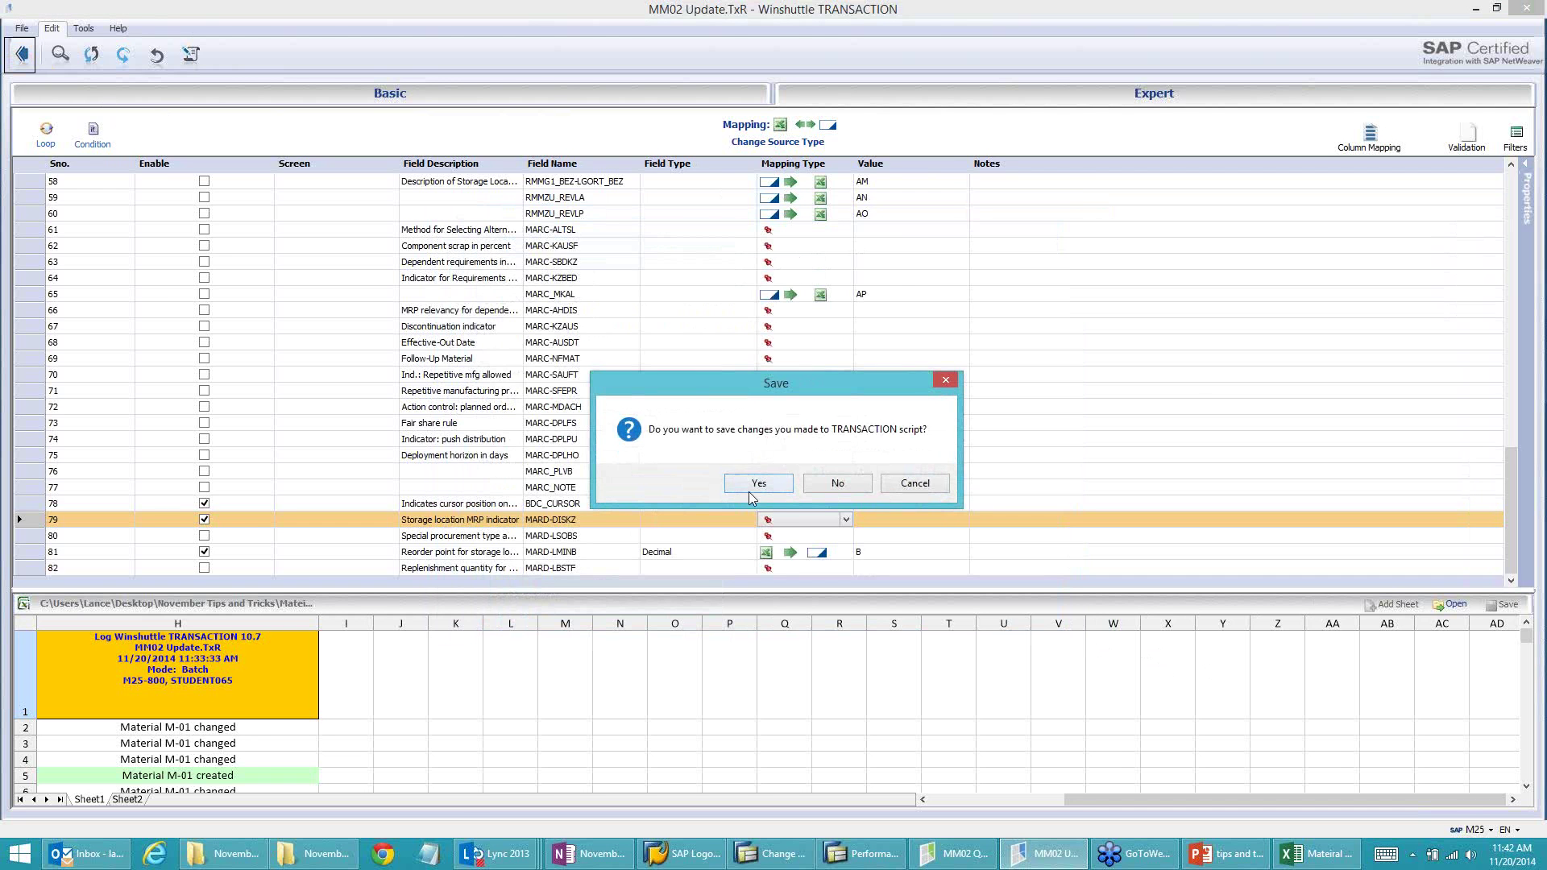
# Step: Save the changes to MM02 Update.TxR and reopen its field mapping
pyautogui.click(751, 488)
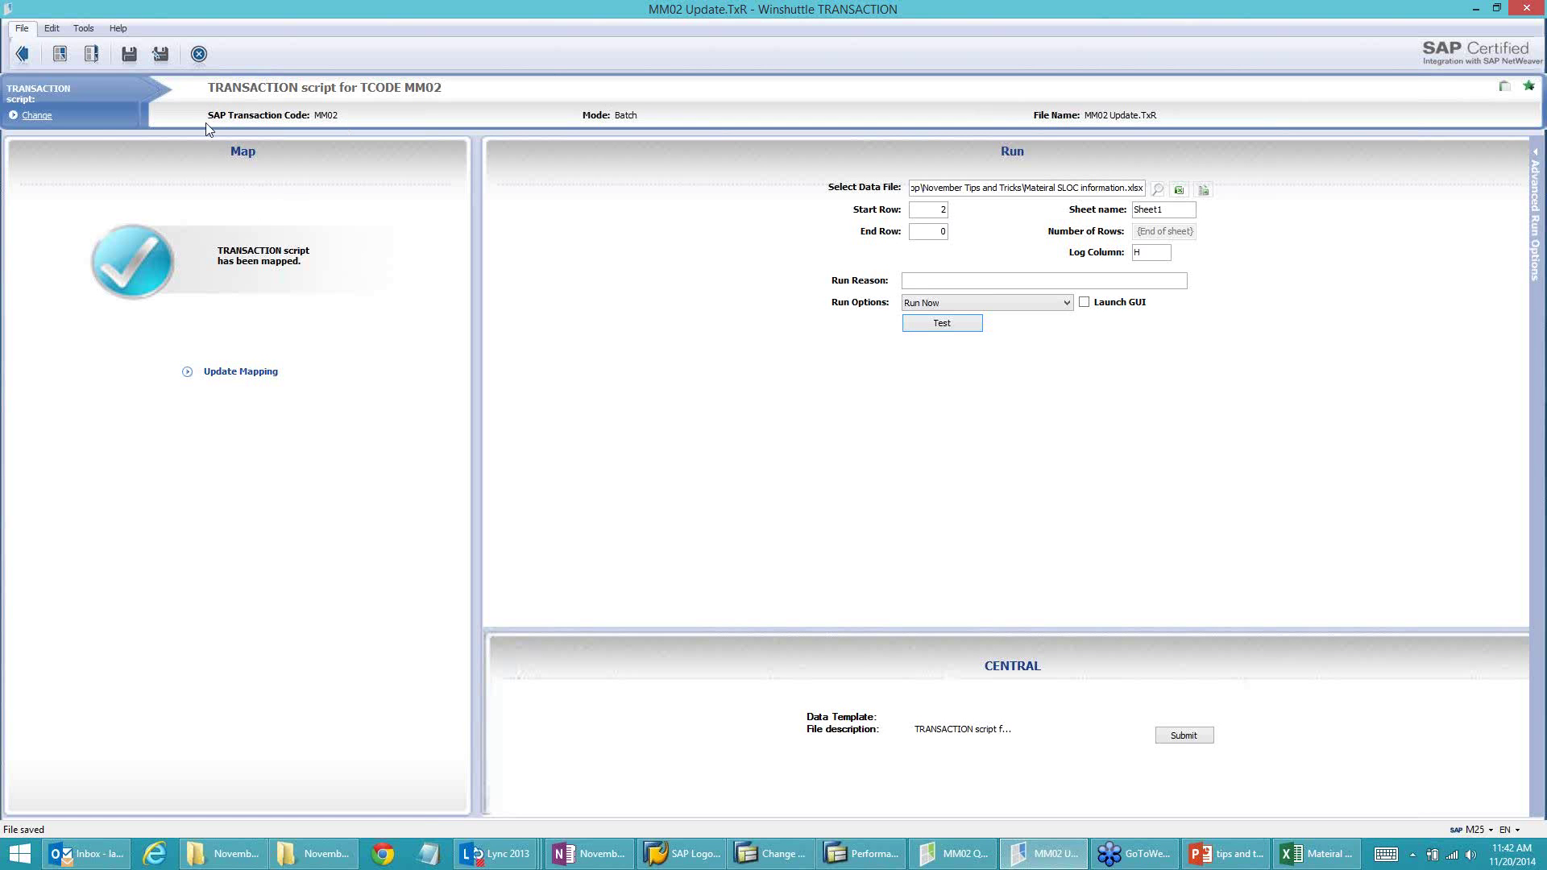
pyautogui.click(52, 28)
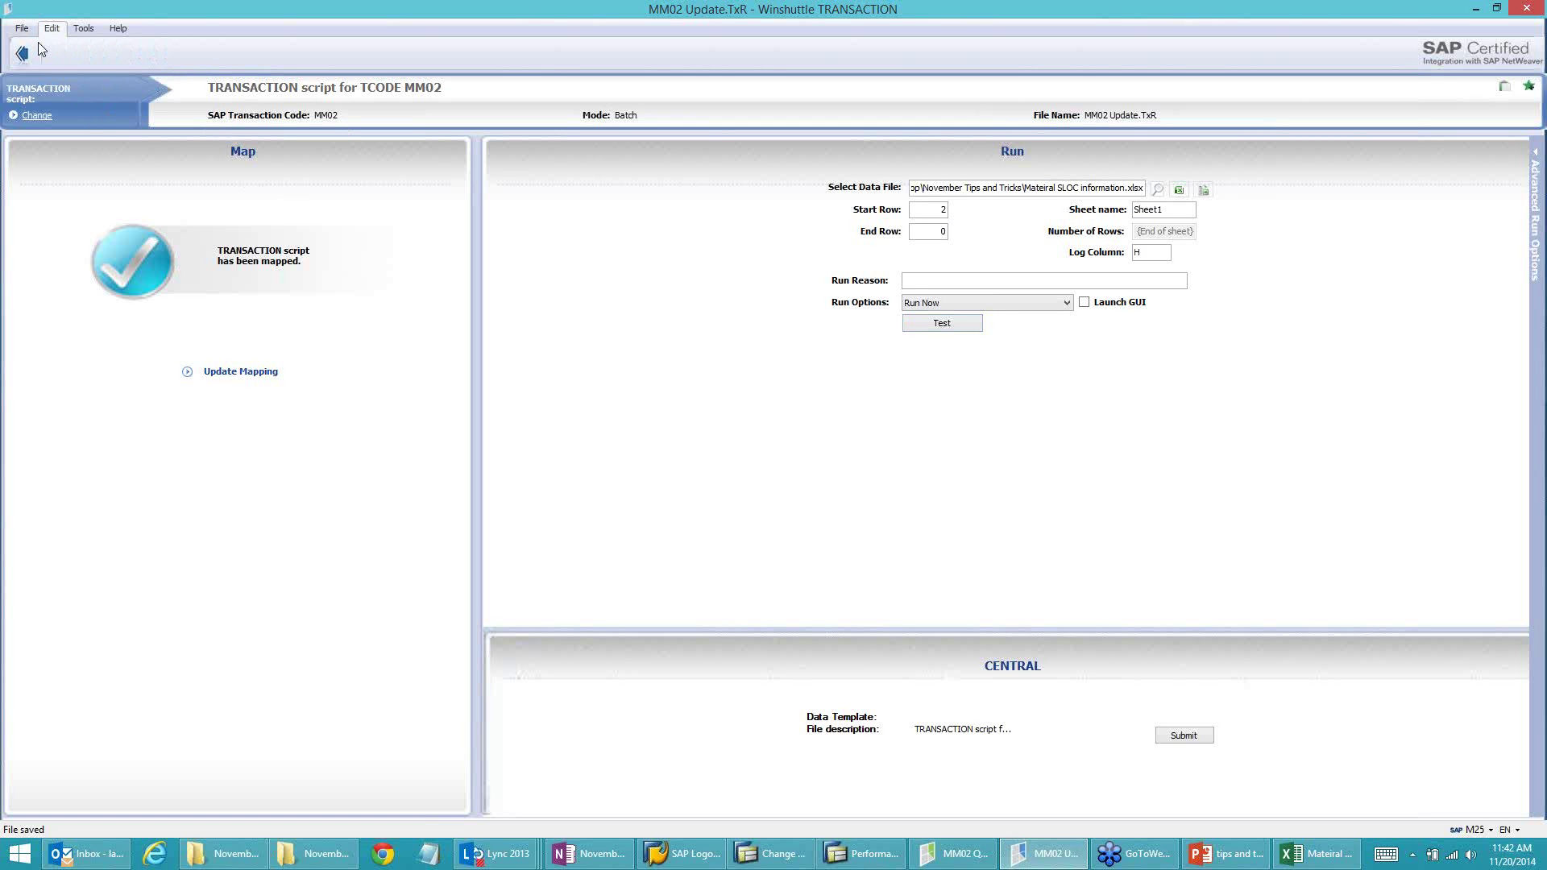
pyautogui.click(234, 371)
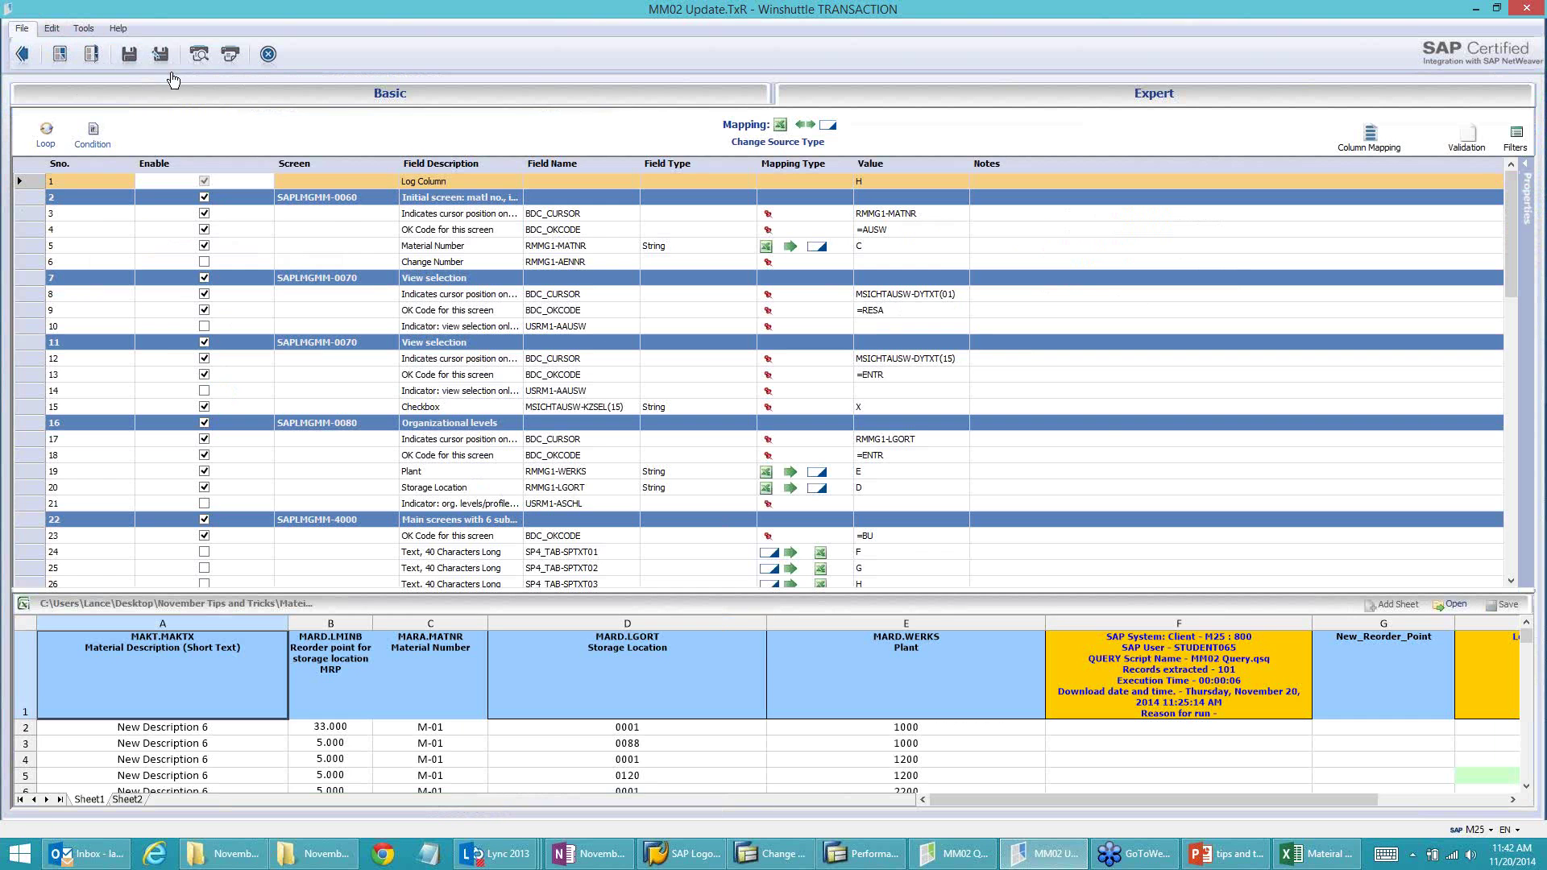
# Step: Change +BI1 to +BI0 in the script text for Non-batch without controls, save, and reopen the mapping
pyautogui.click(51, 28)
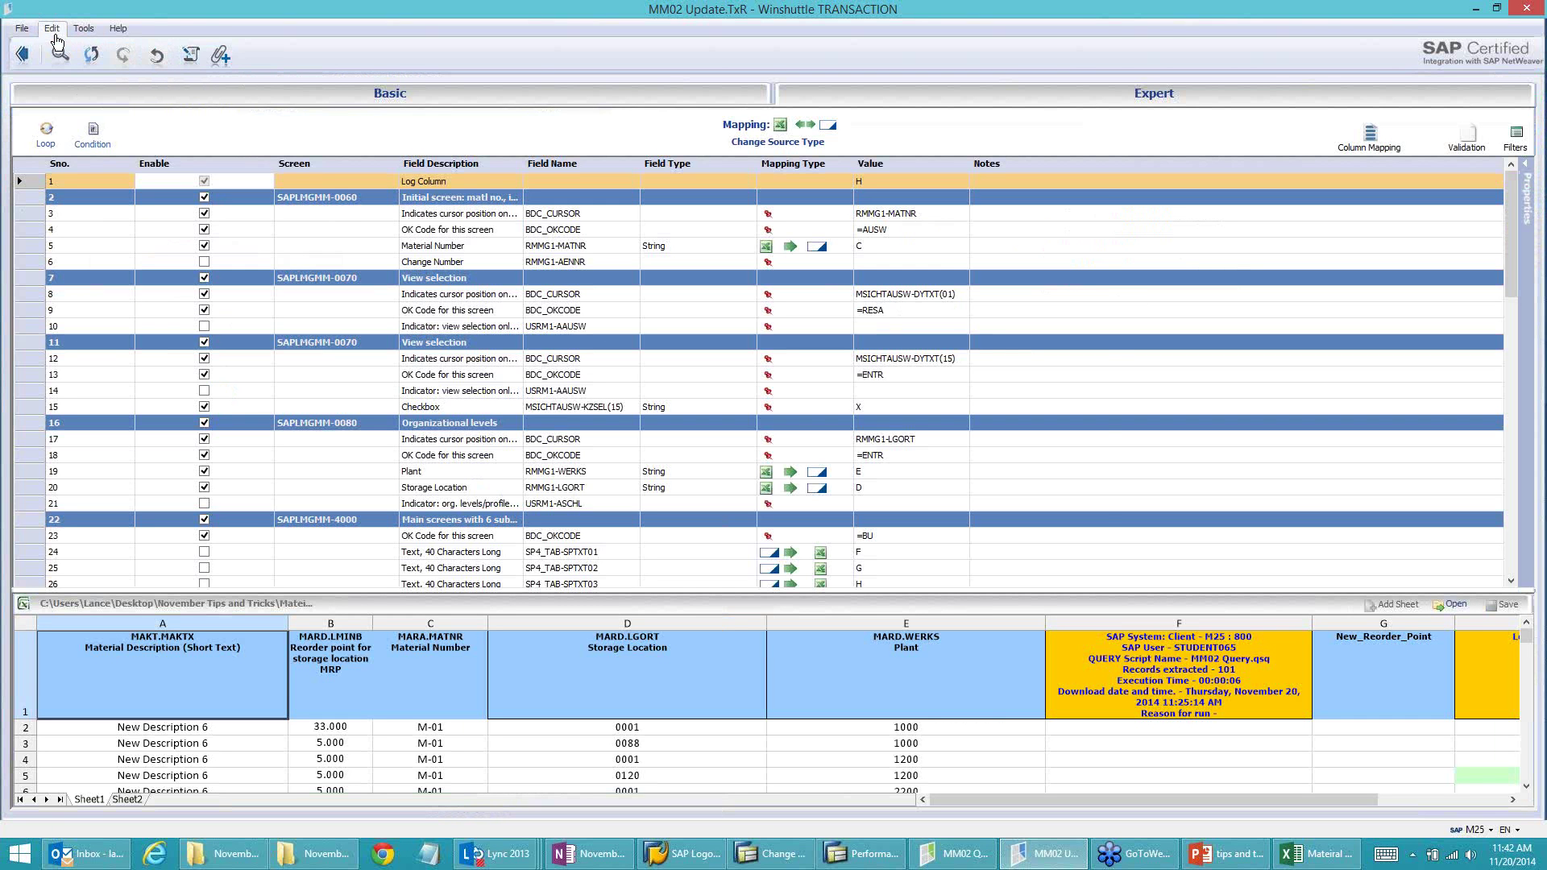
pyautogui.click(191, 55)
pyautogui.click(467, 514)
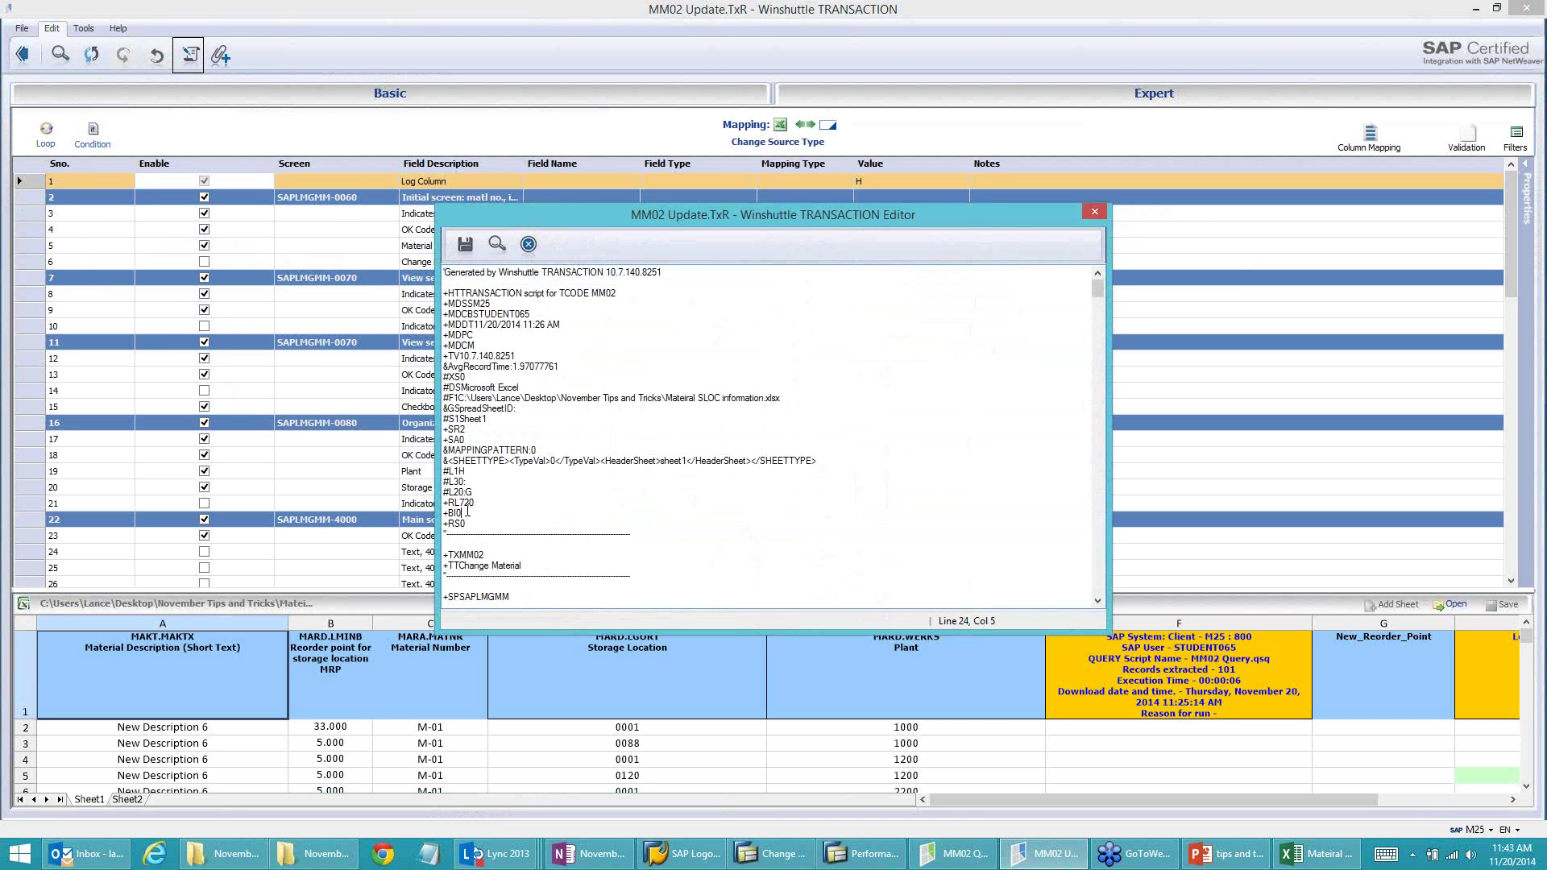
pyautogui.click(465, 243)
pyautogui.click(528, 244)
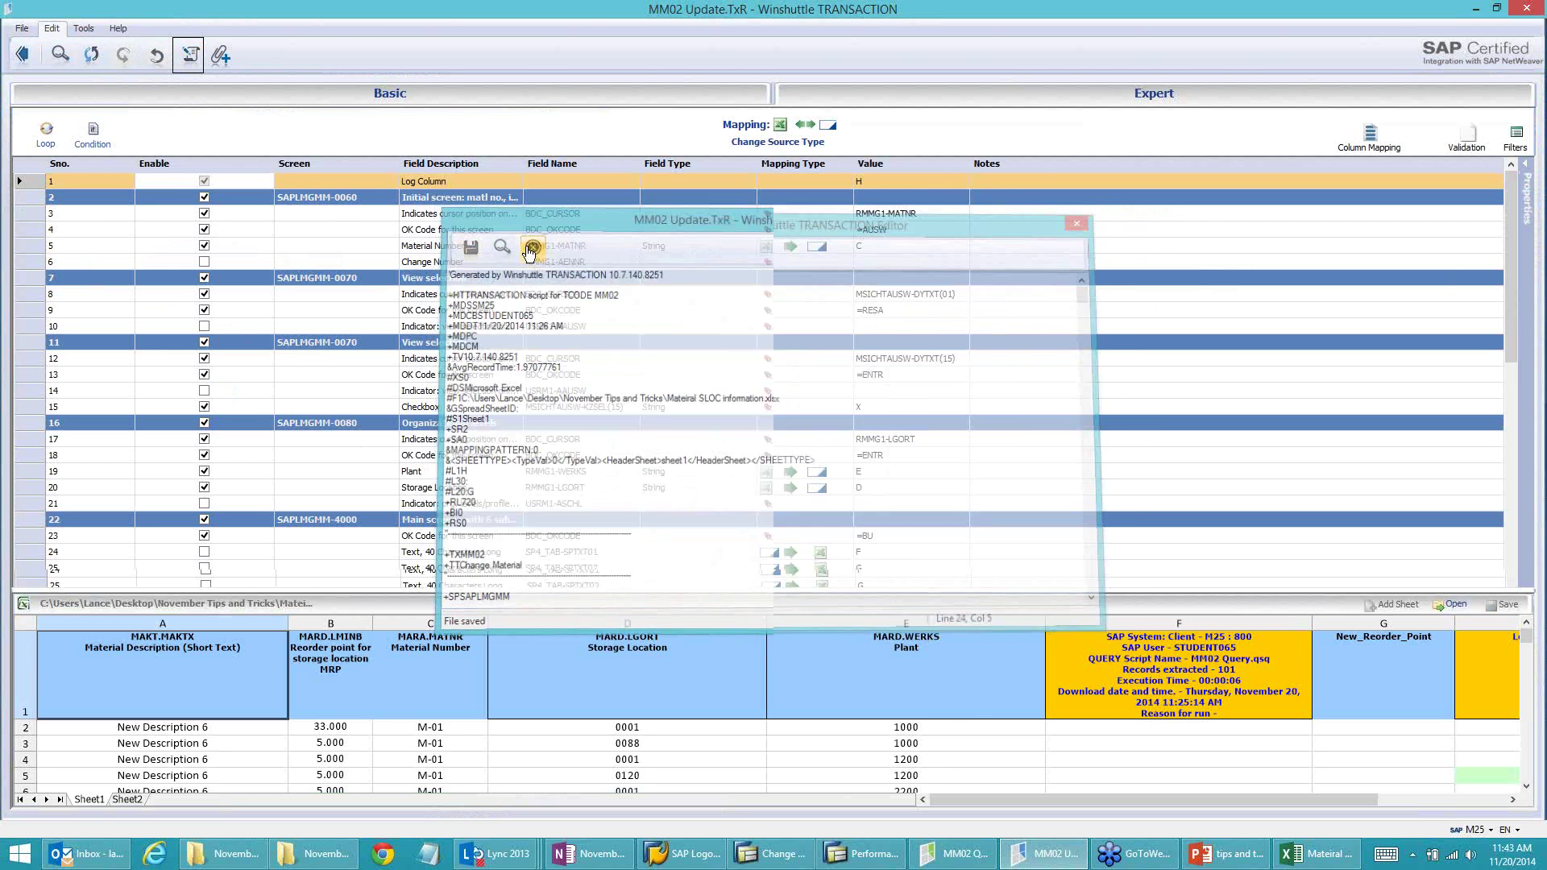
pyautogui.click(23, 54)
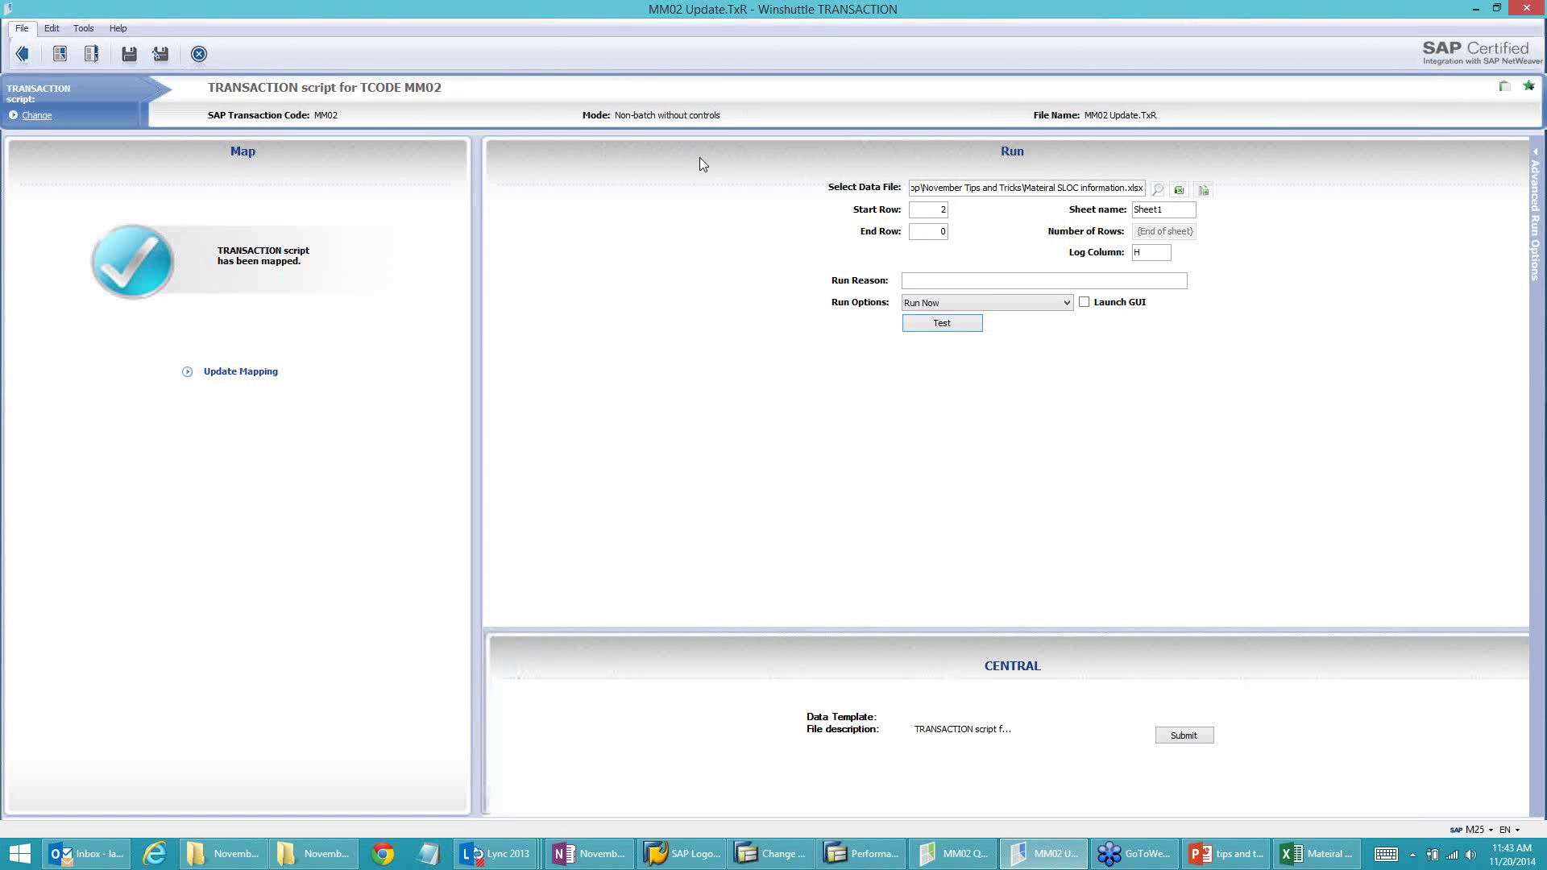
pyautogui.click(236, 372)
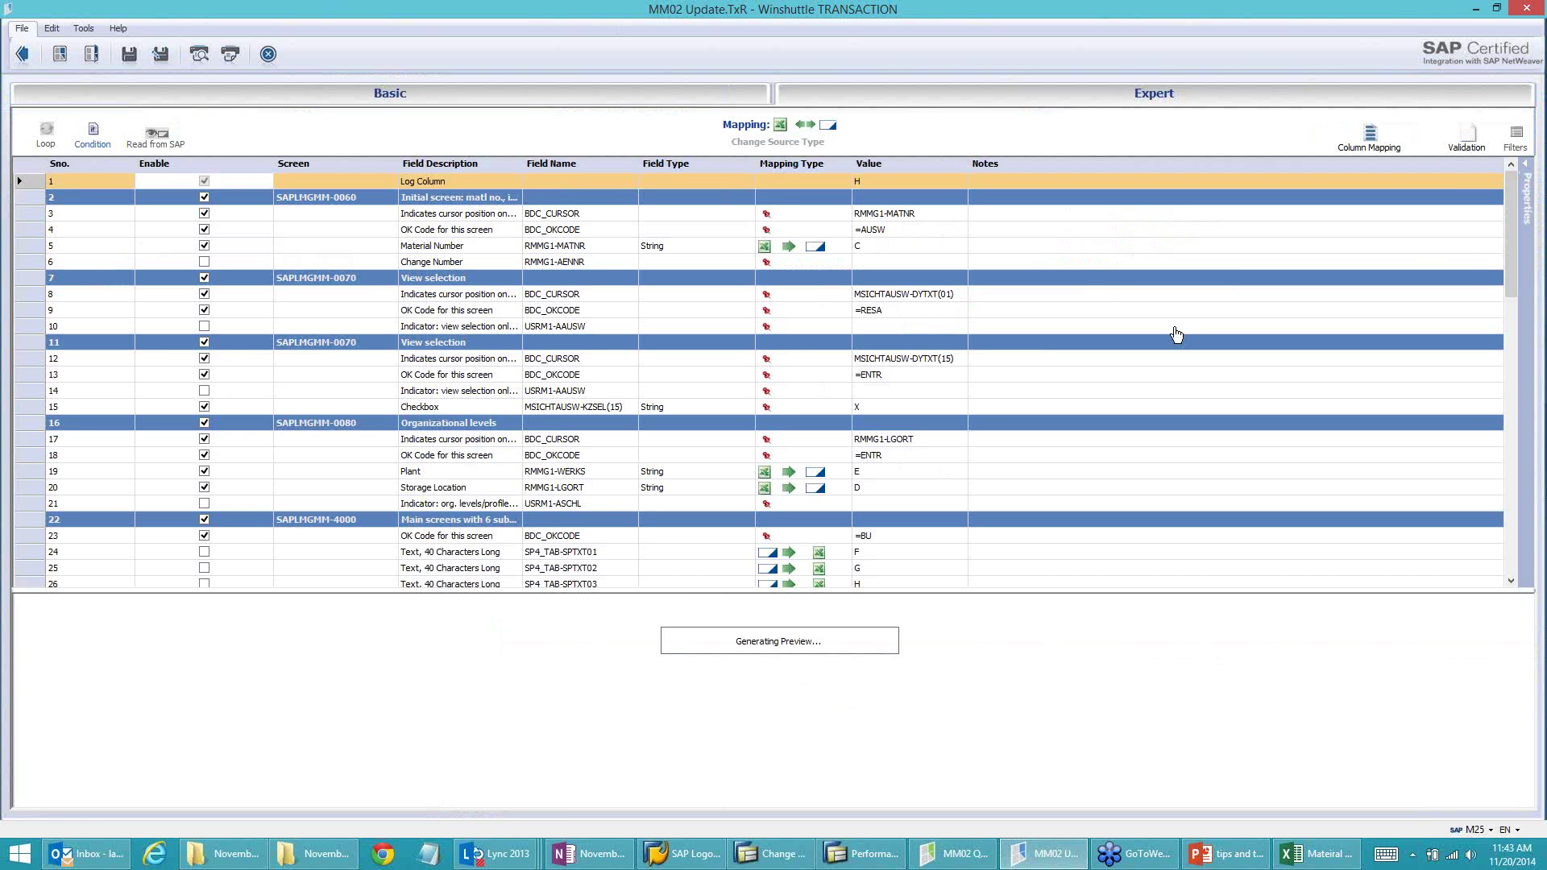
# Step: Map row 79, MARD-DISKZ, as sheet-to-SAP to column I
pyautogui.moveTo(1511, 272); pyautogui.dragTo(1492, 557)
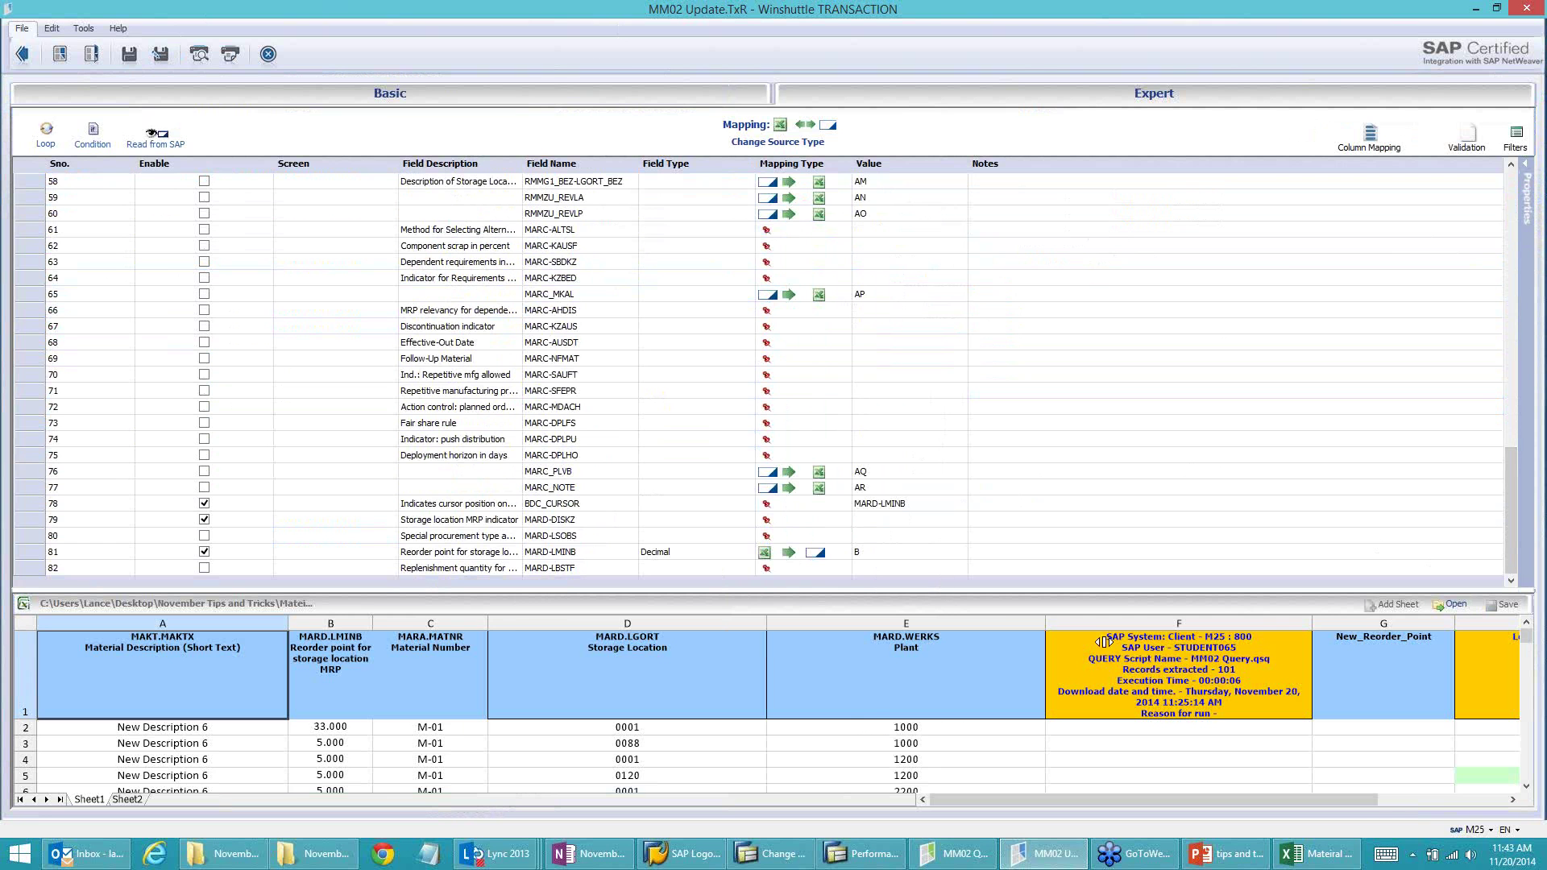
pyautogui.moveTo(1359, 799); pyautogui.dragTo(1479, 804)
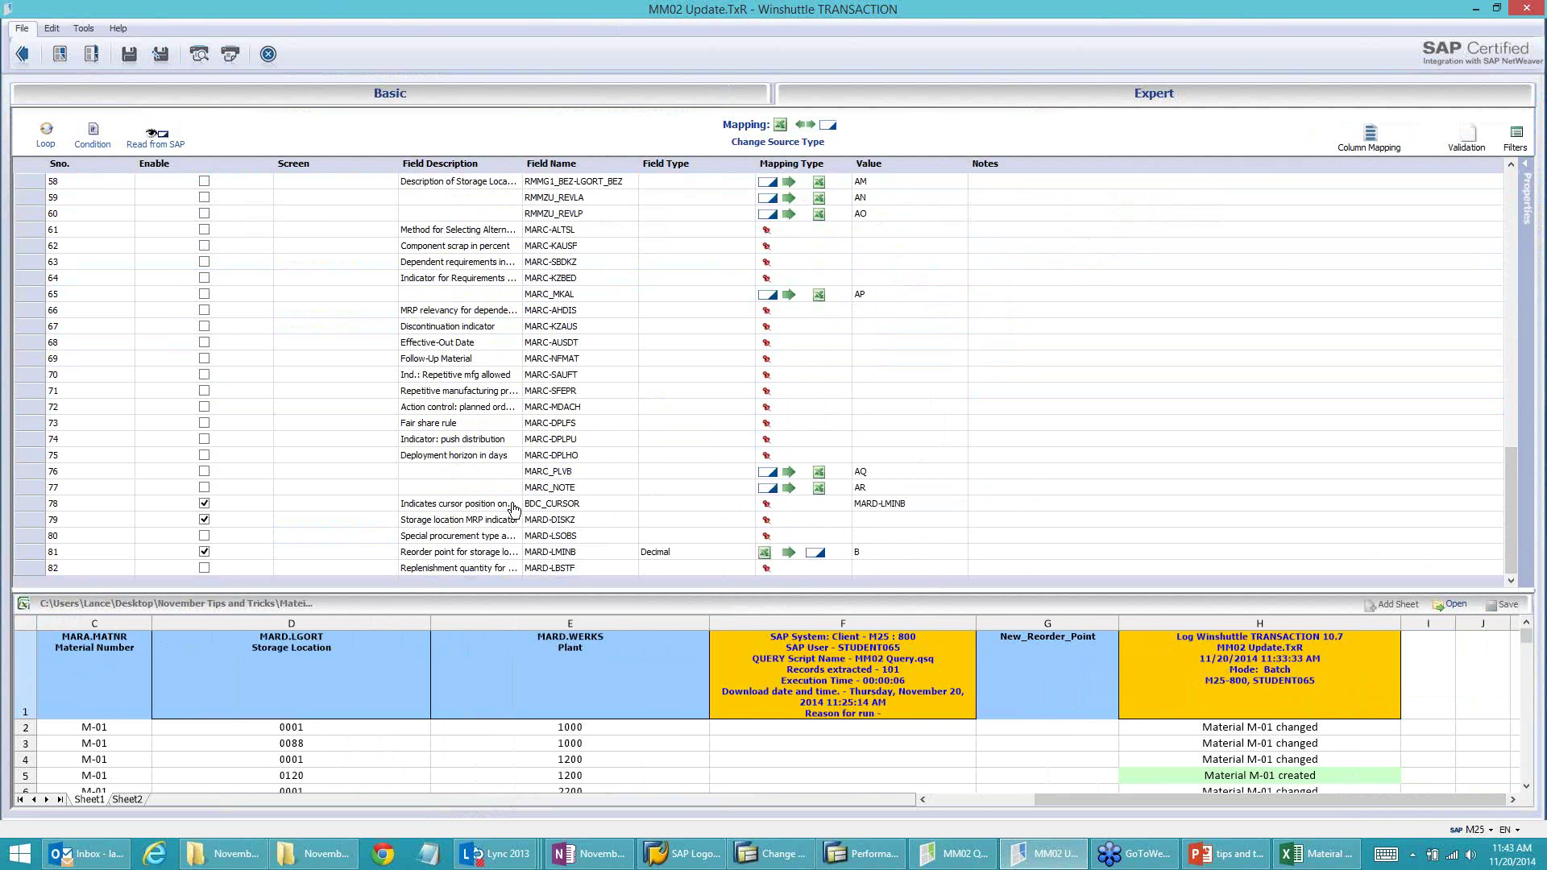
pyautogui.click(829, 525)
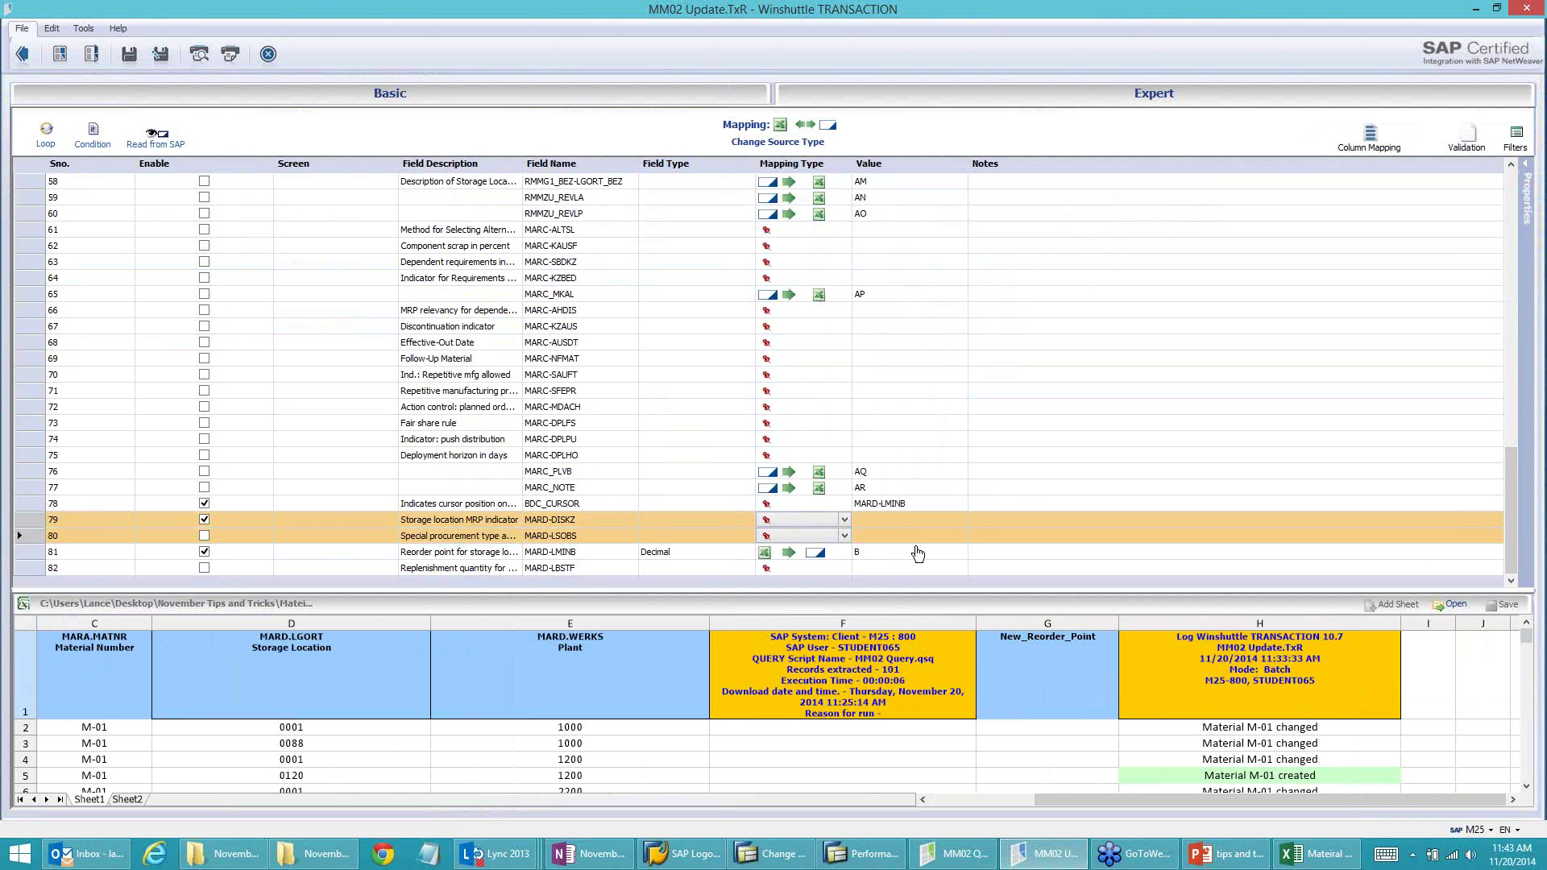
pyautogui.click(845, 522)
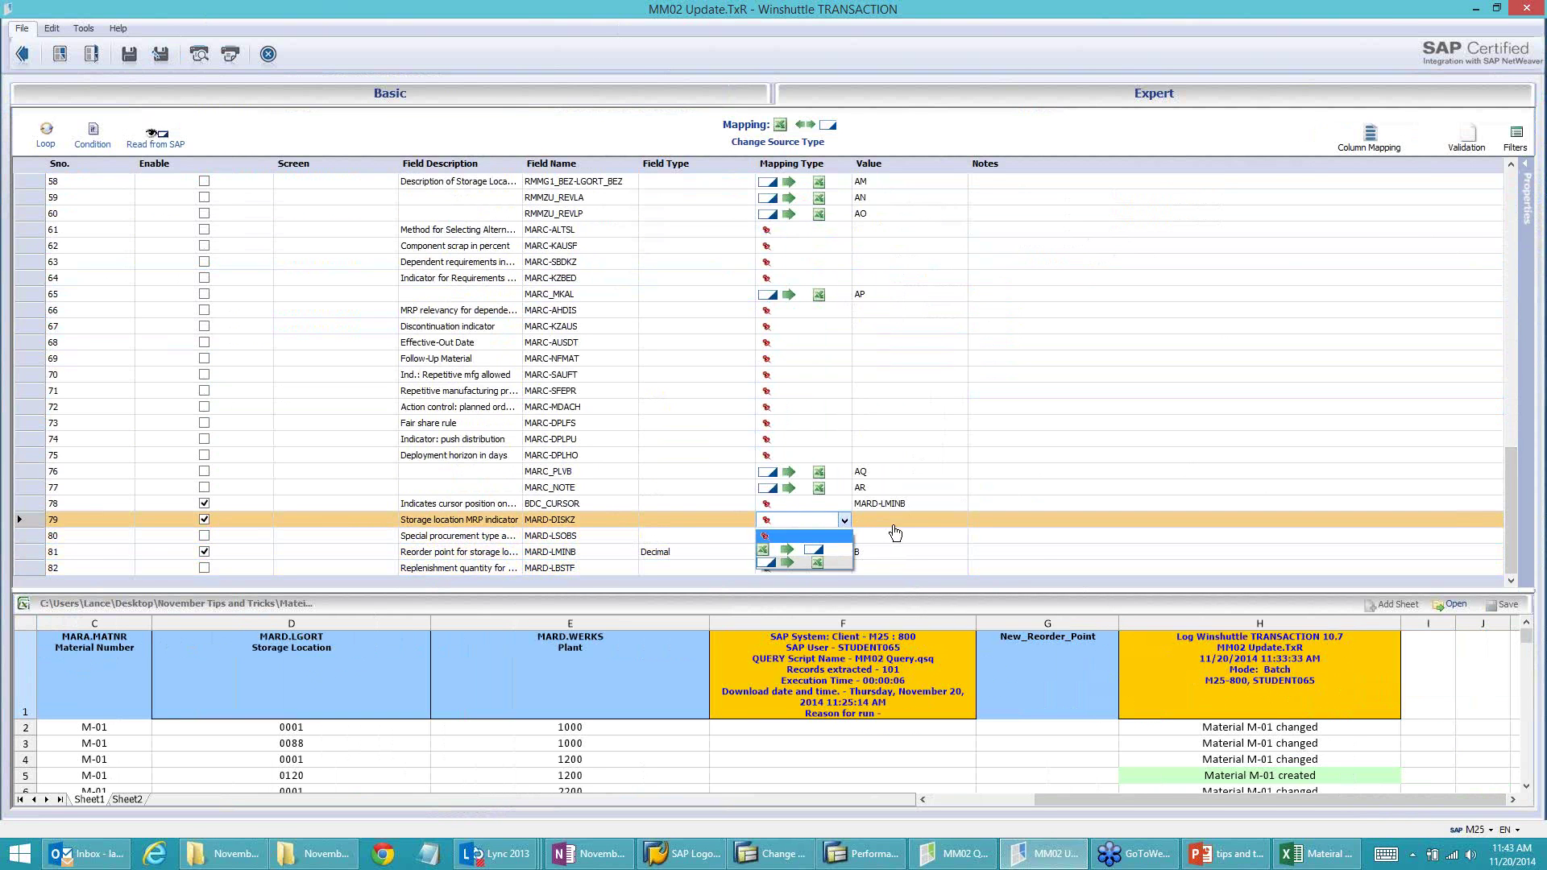
pyautogui.click(927, 534)
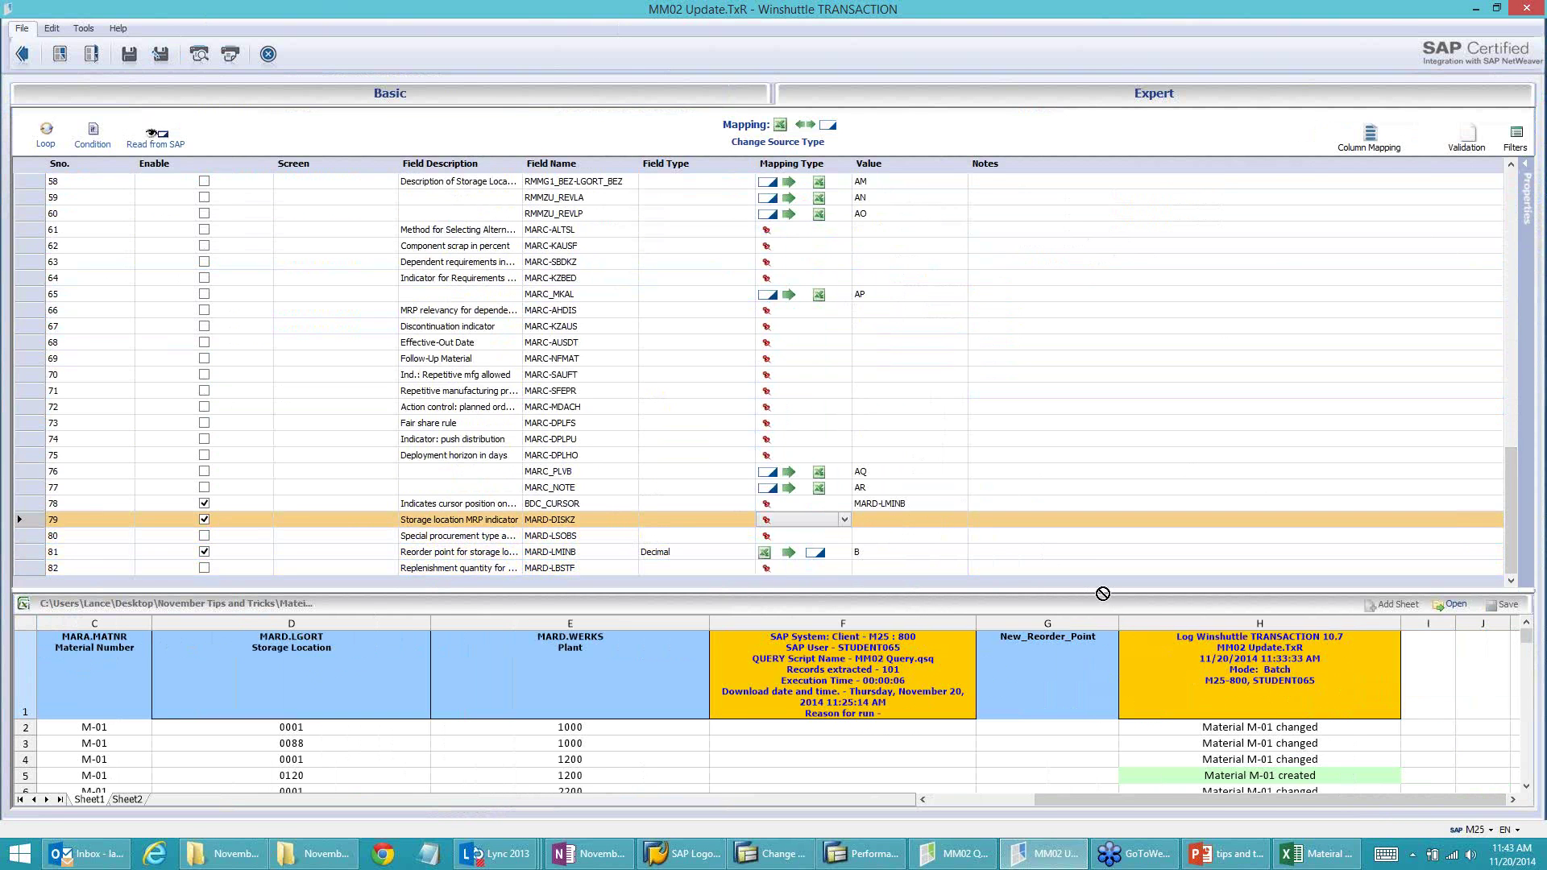
pyautogui.click(1423, 691)
# Step: Save the mapping, start a test run, and bring up Material SLOC information.xlsx
pyautogui.click(129, 55)
pyautogui.click(22, 54)
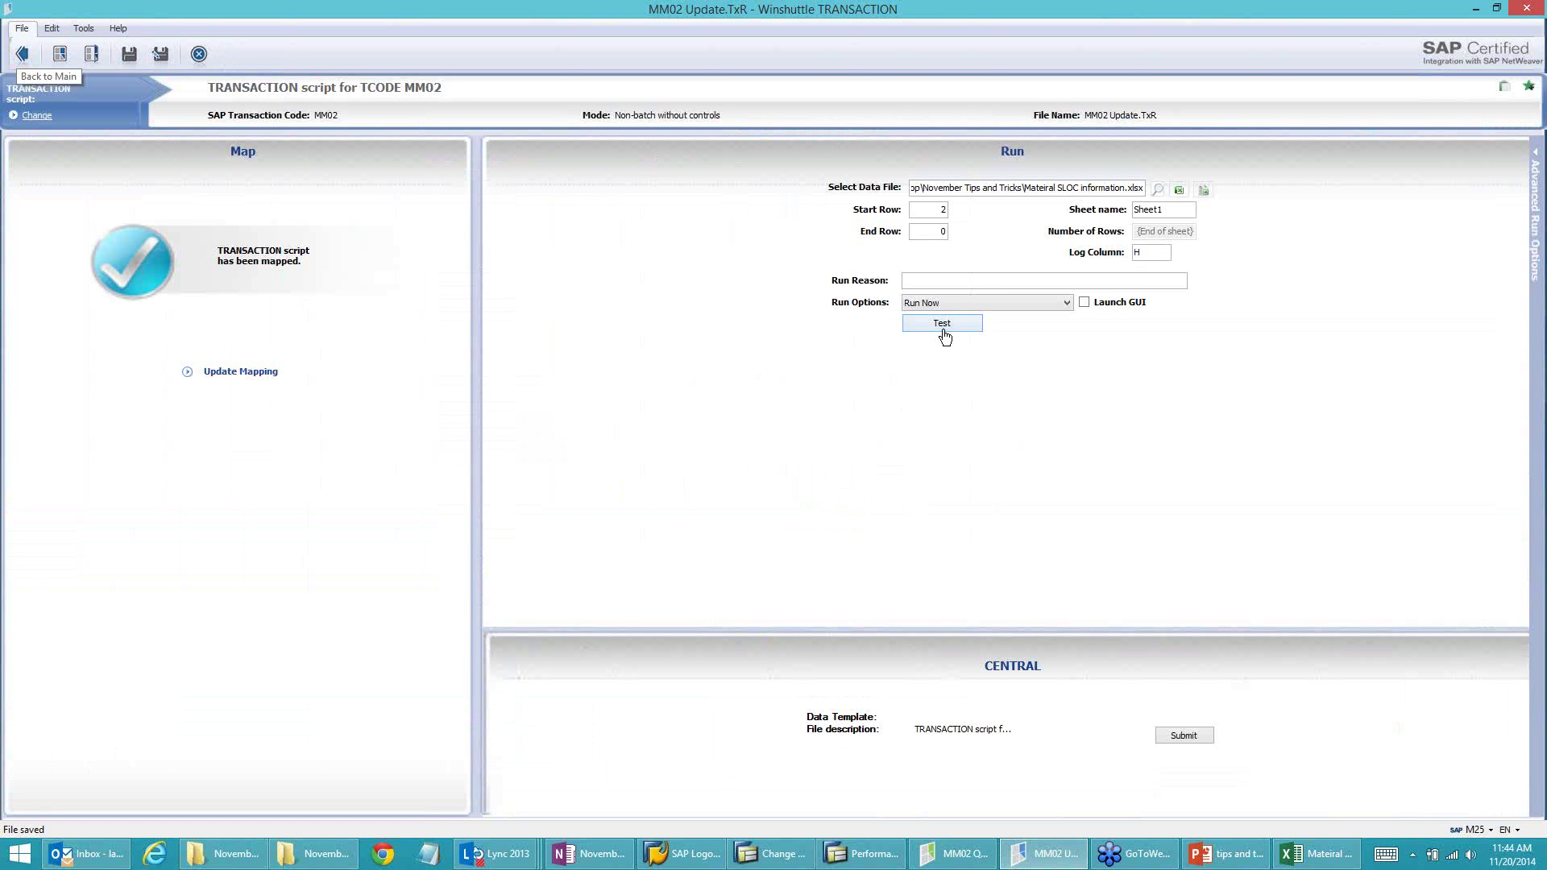
pyautogui.click(944, 332)
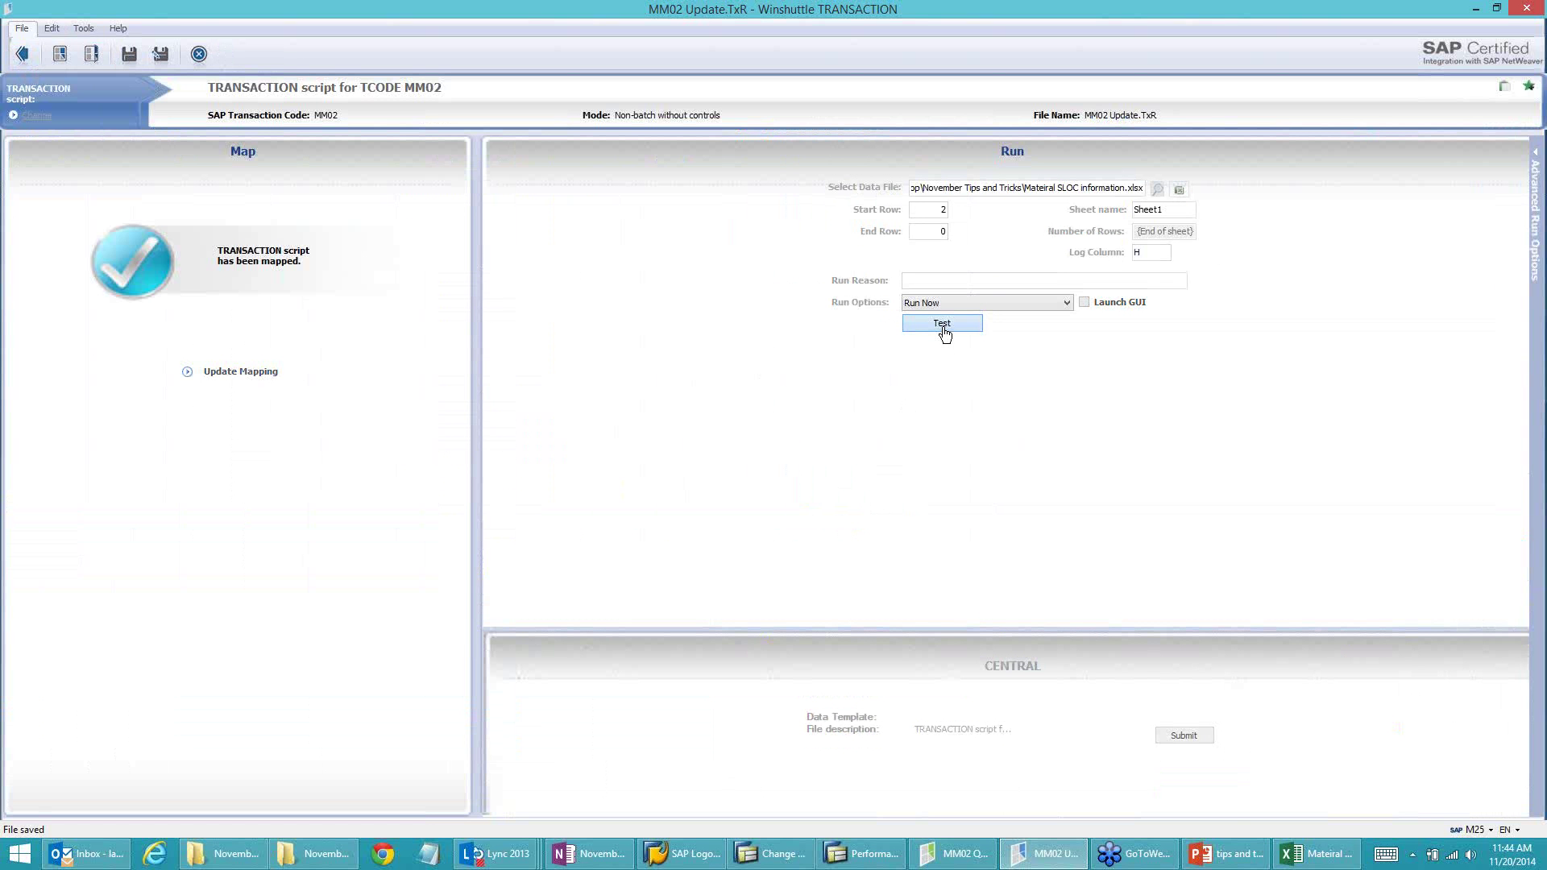
pyautogui.click(1310, 857)
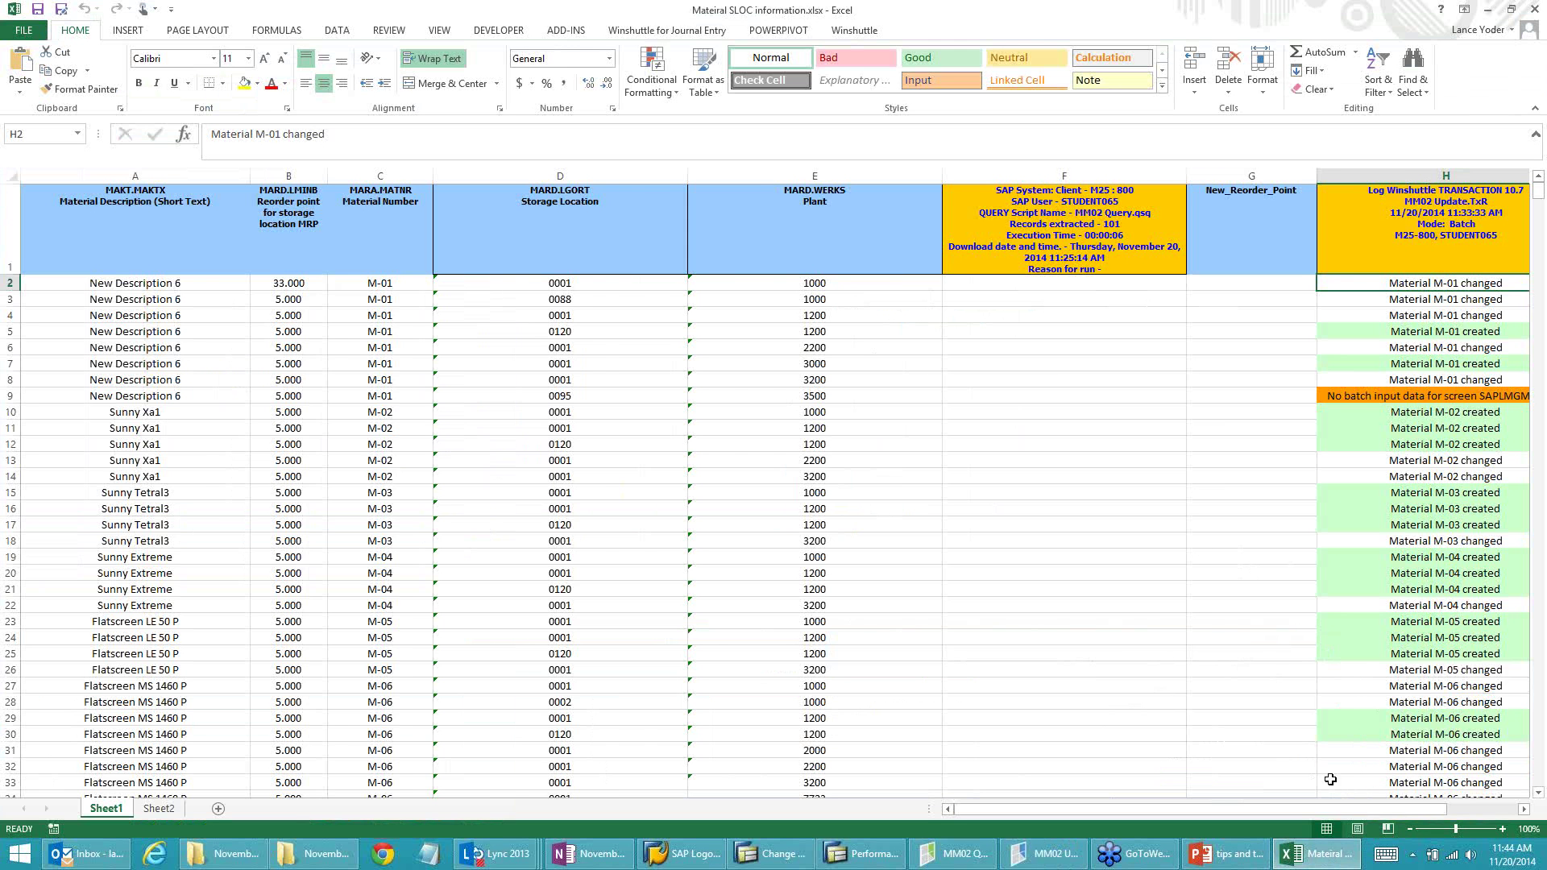
# Step: Check the sheet after 90 of 101 transactions complete, then bring up PowerPoint slide 9
pyautogui.moveTo(1347, 808); pyautogui.dragTo(1397, 809)
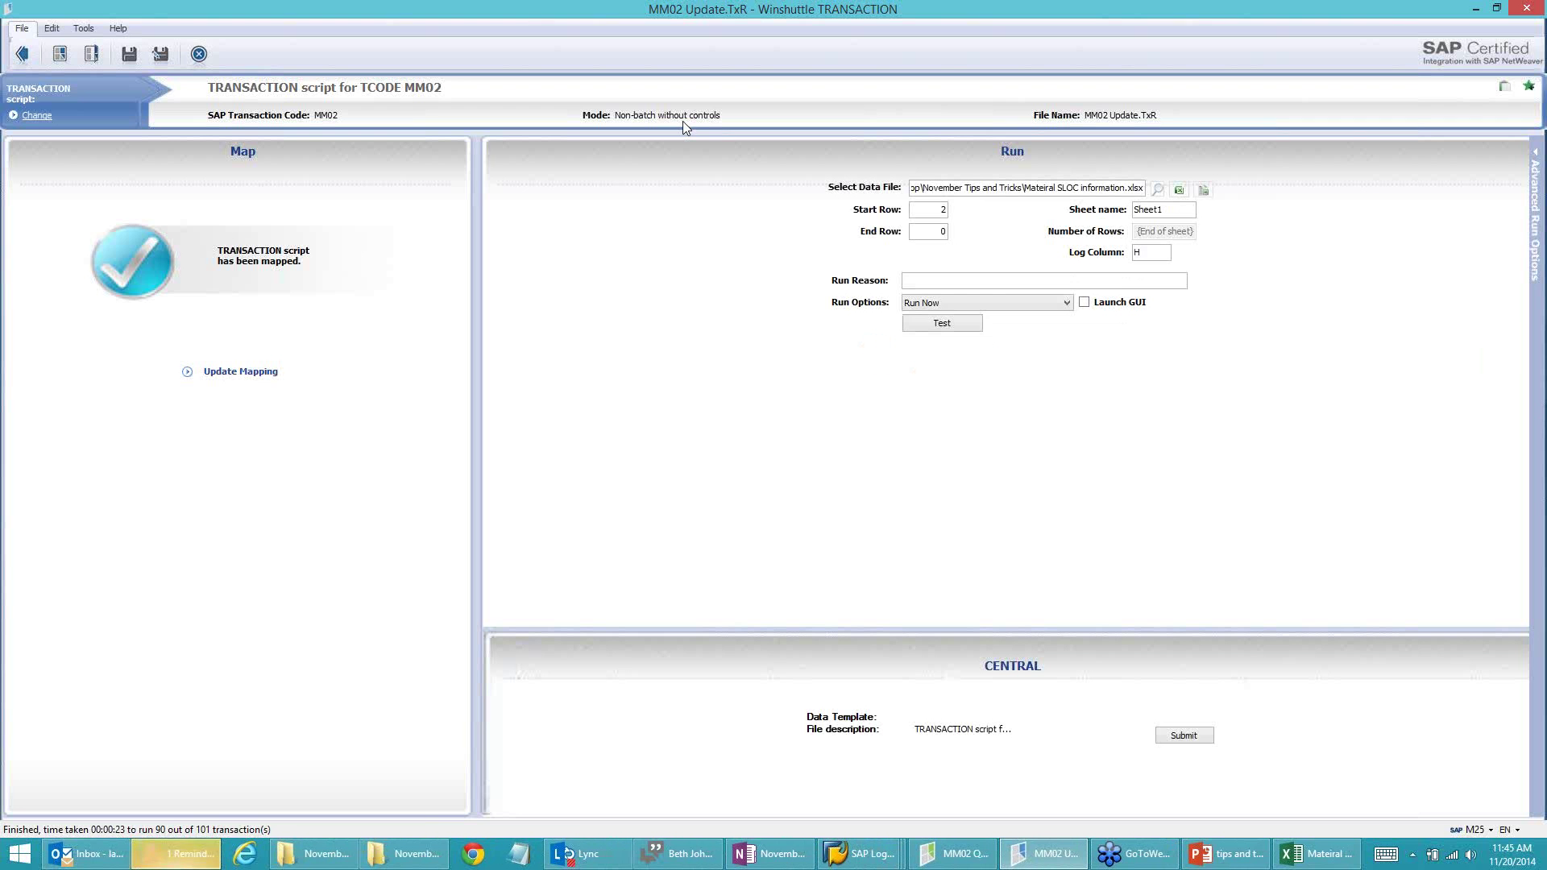
pyautogui.click(1220, 855)
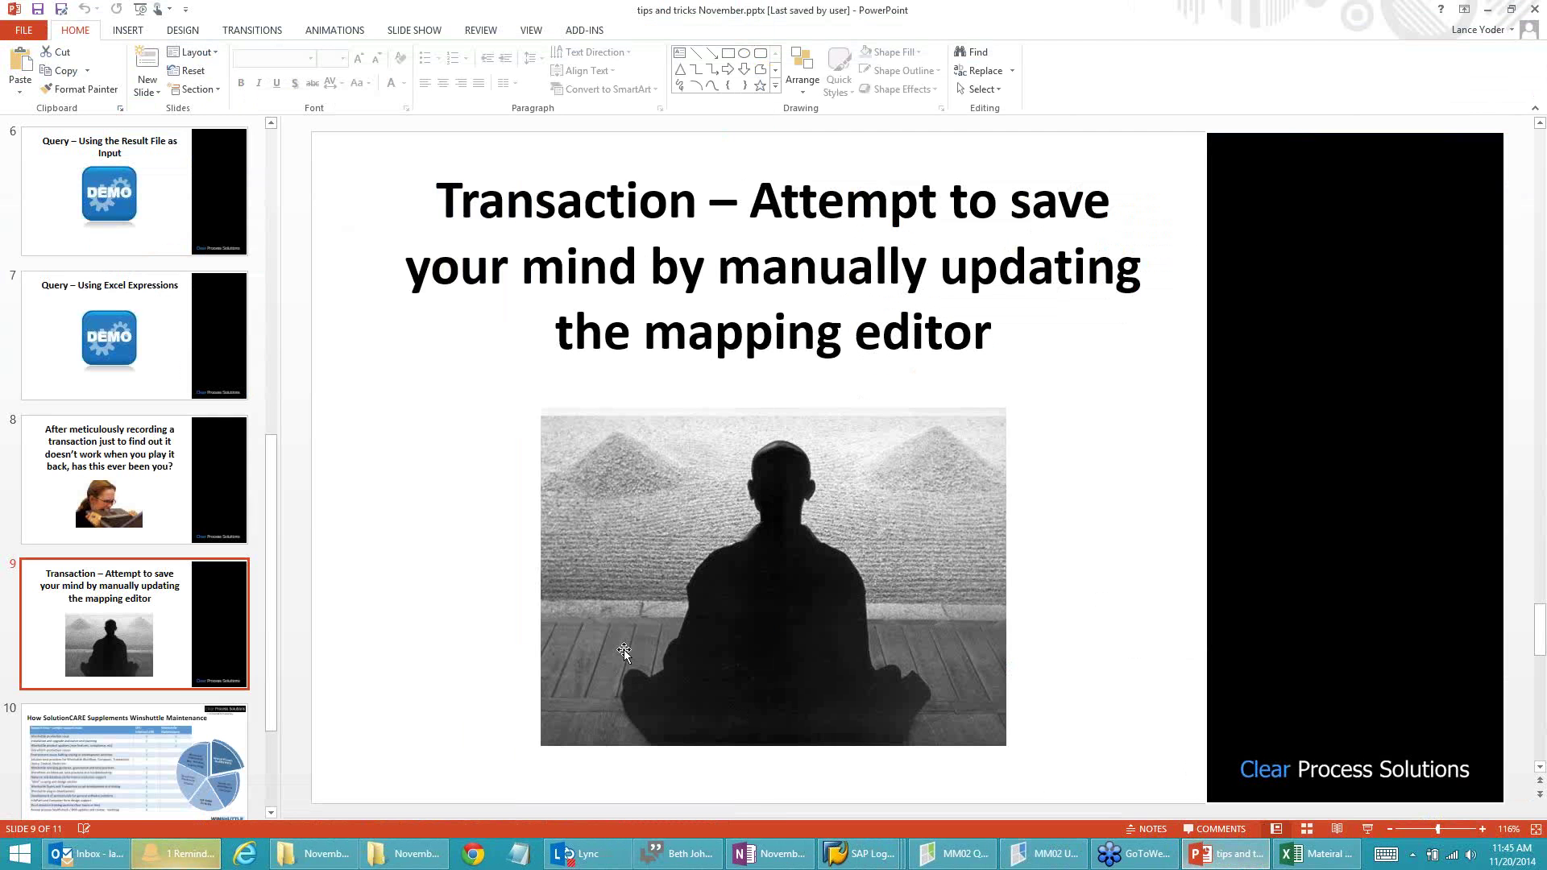
# Step: Flip between slides 8 and 9, then check the run results in Excel
pyautogui.press('pageup')
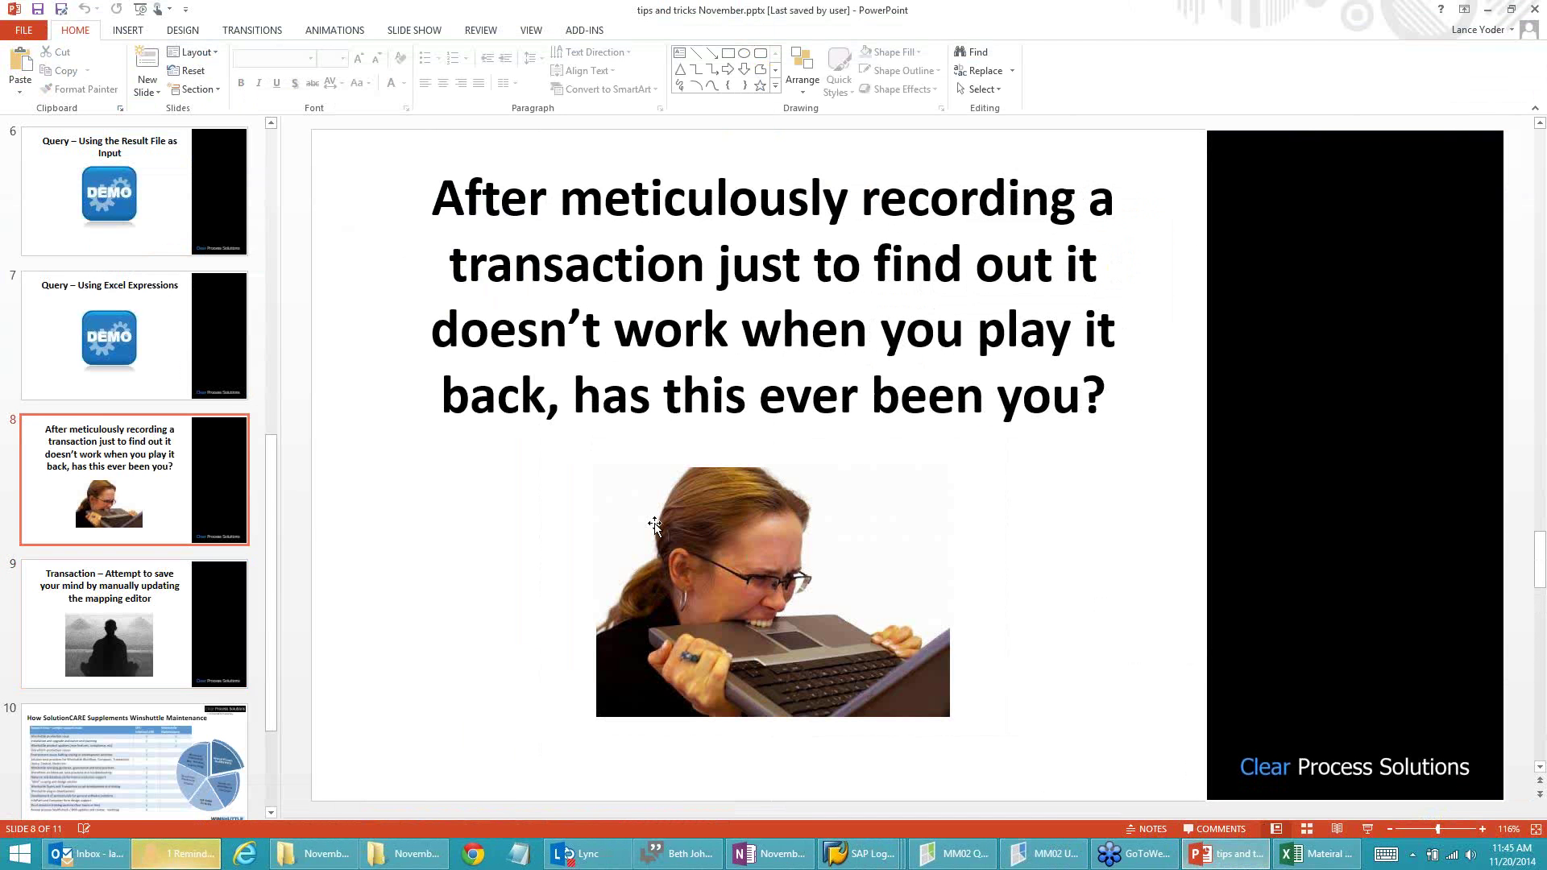
pyautogui.press('pagedown')
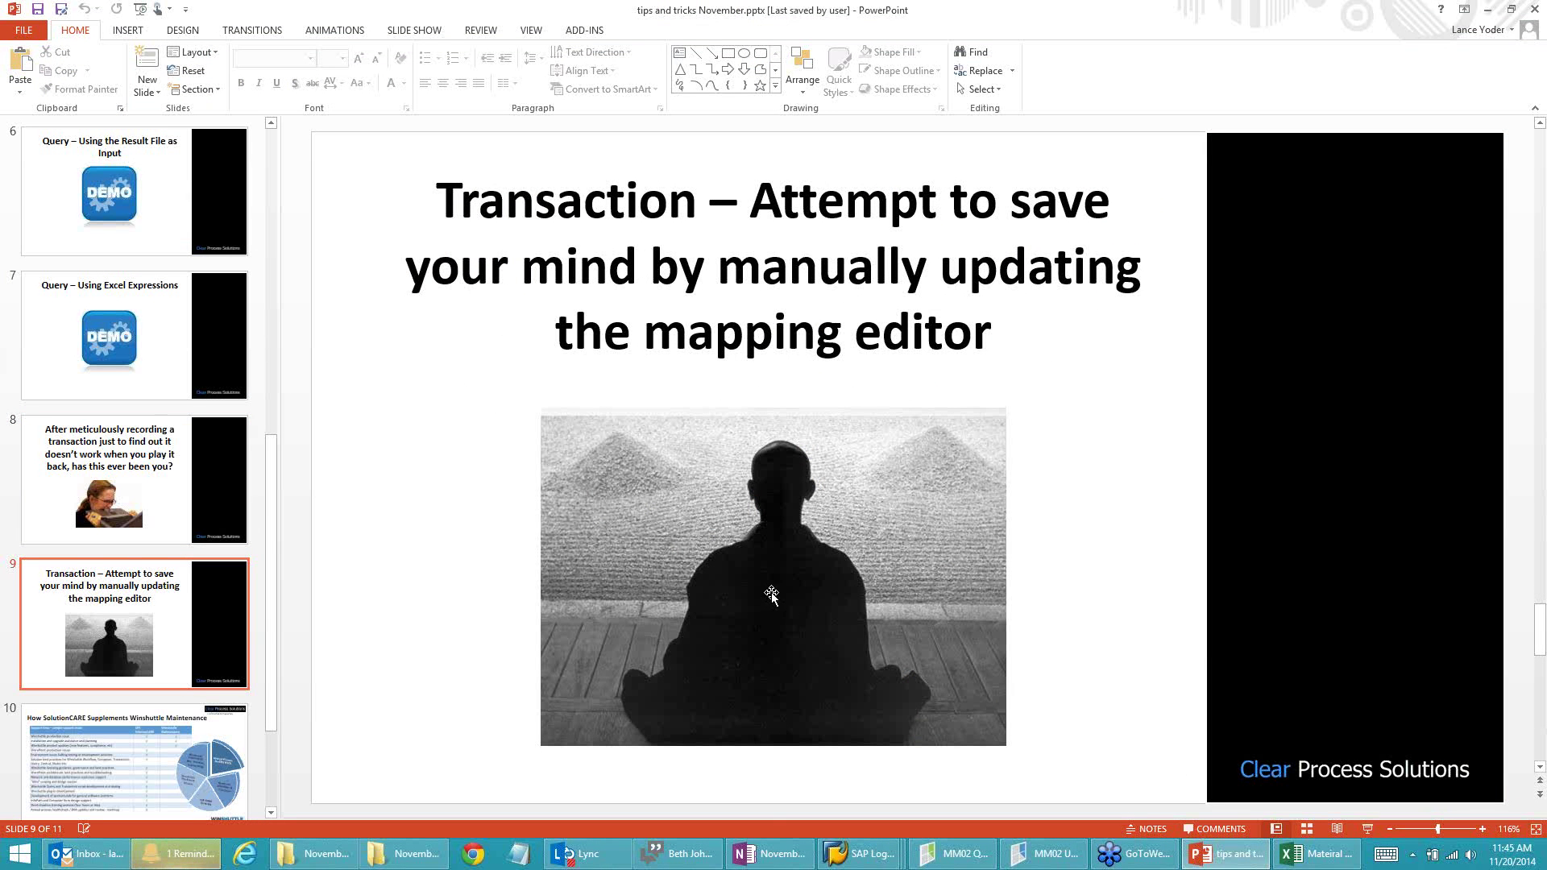
pyautogui.click(1316, 853)
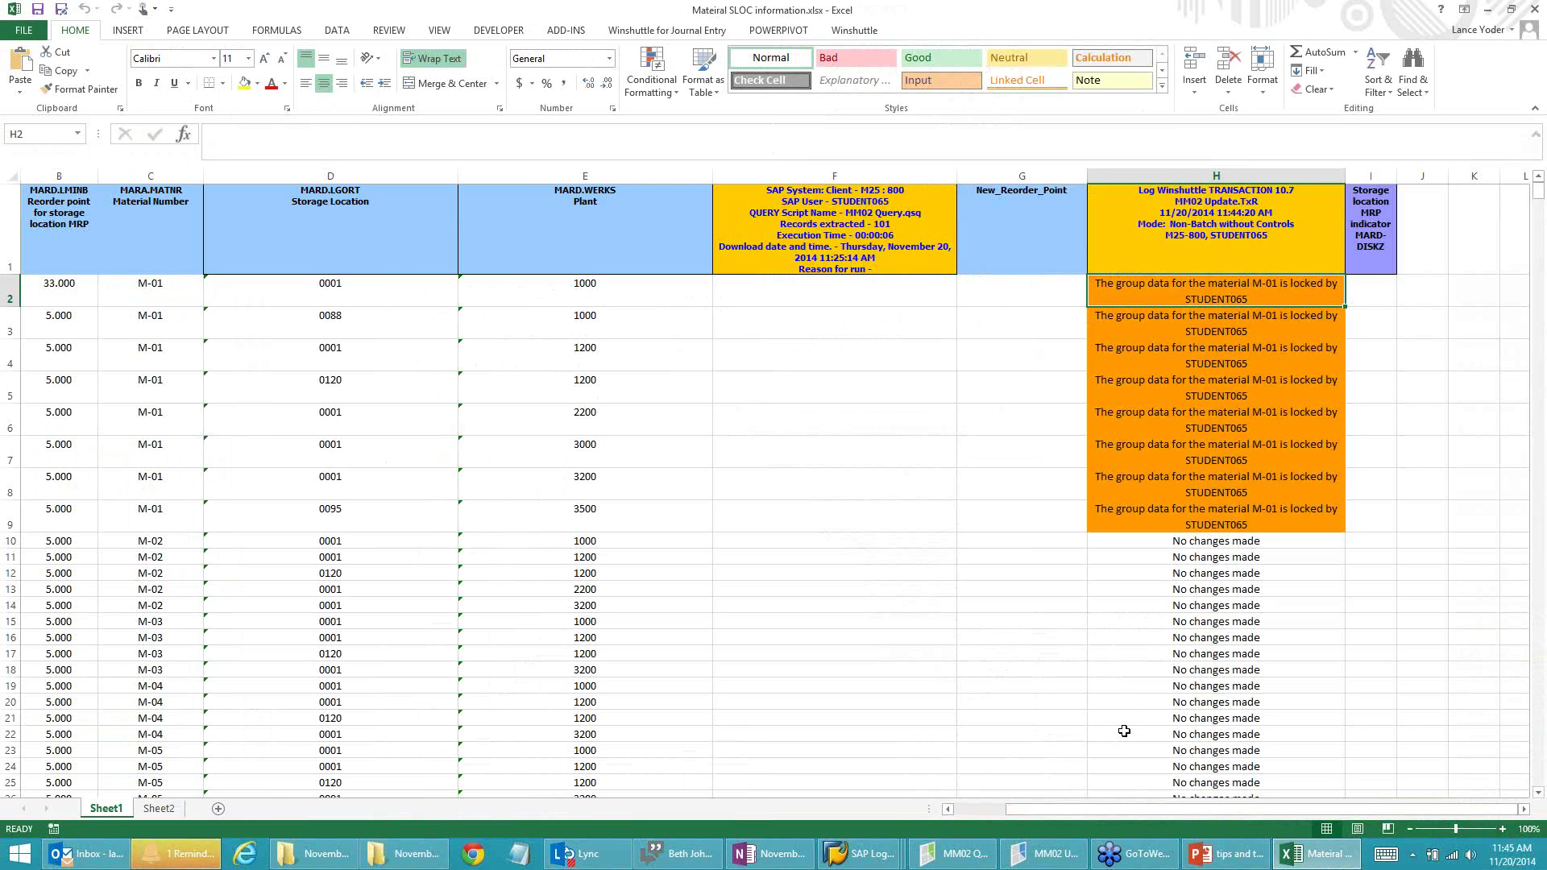
# Step: Return to PowerPoint's slide 9, then bring Internet Explorer to the front
pyautogui.moveTo(681, 854)
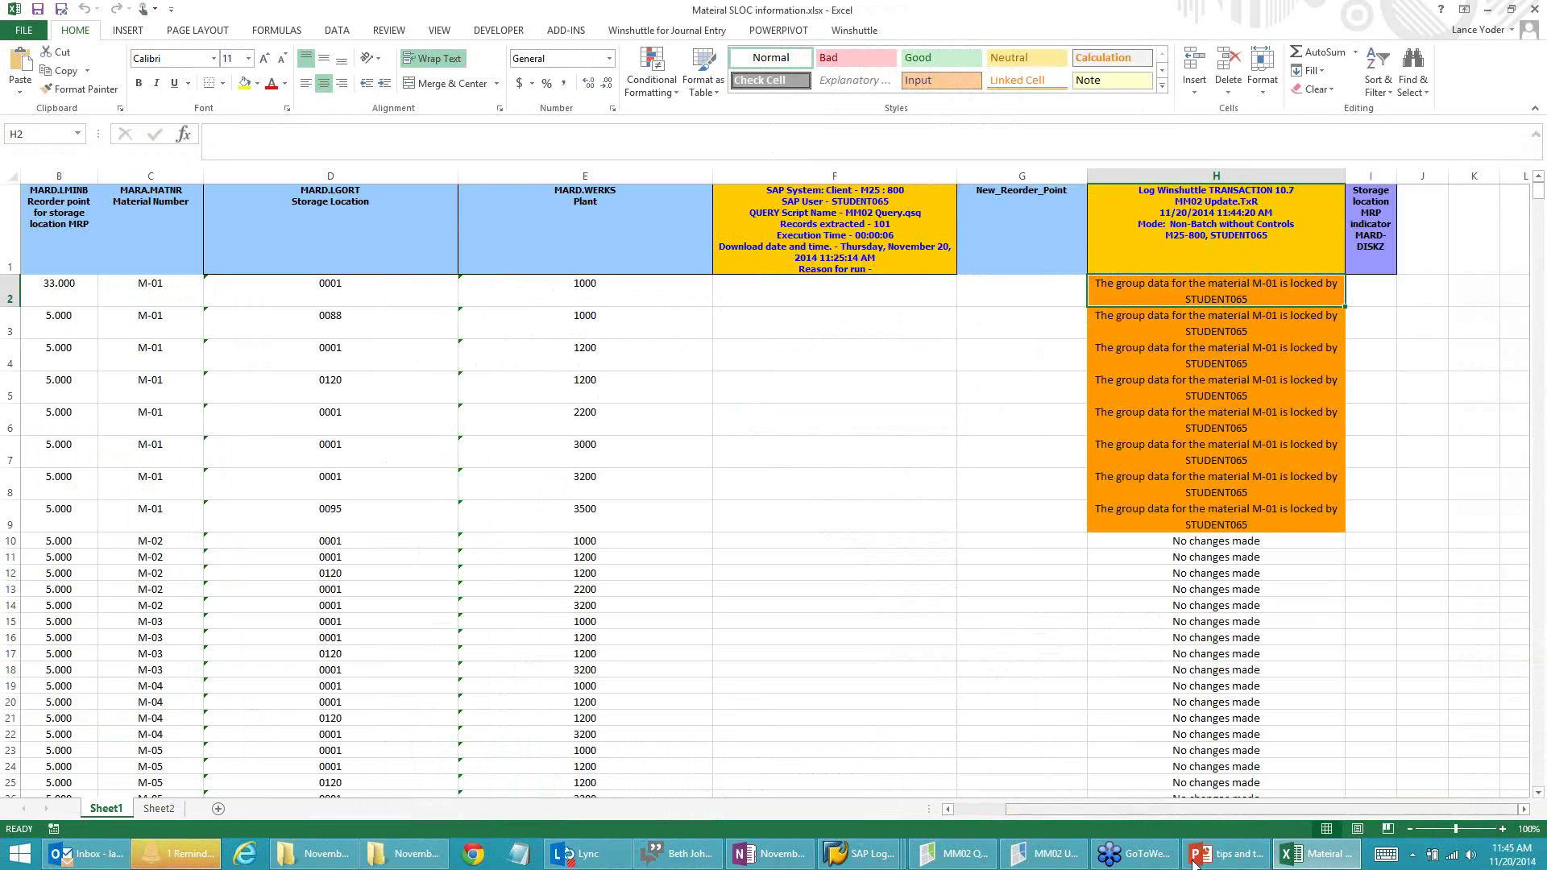
pyautogui.click(1240, 862)
pyautogui.scroll(2, 725, 676)
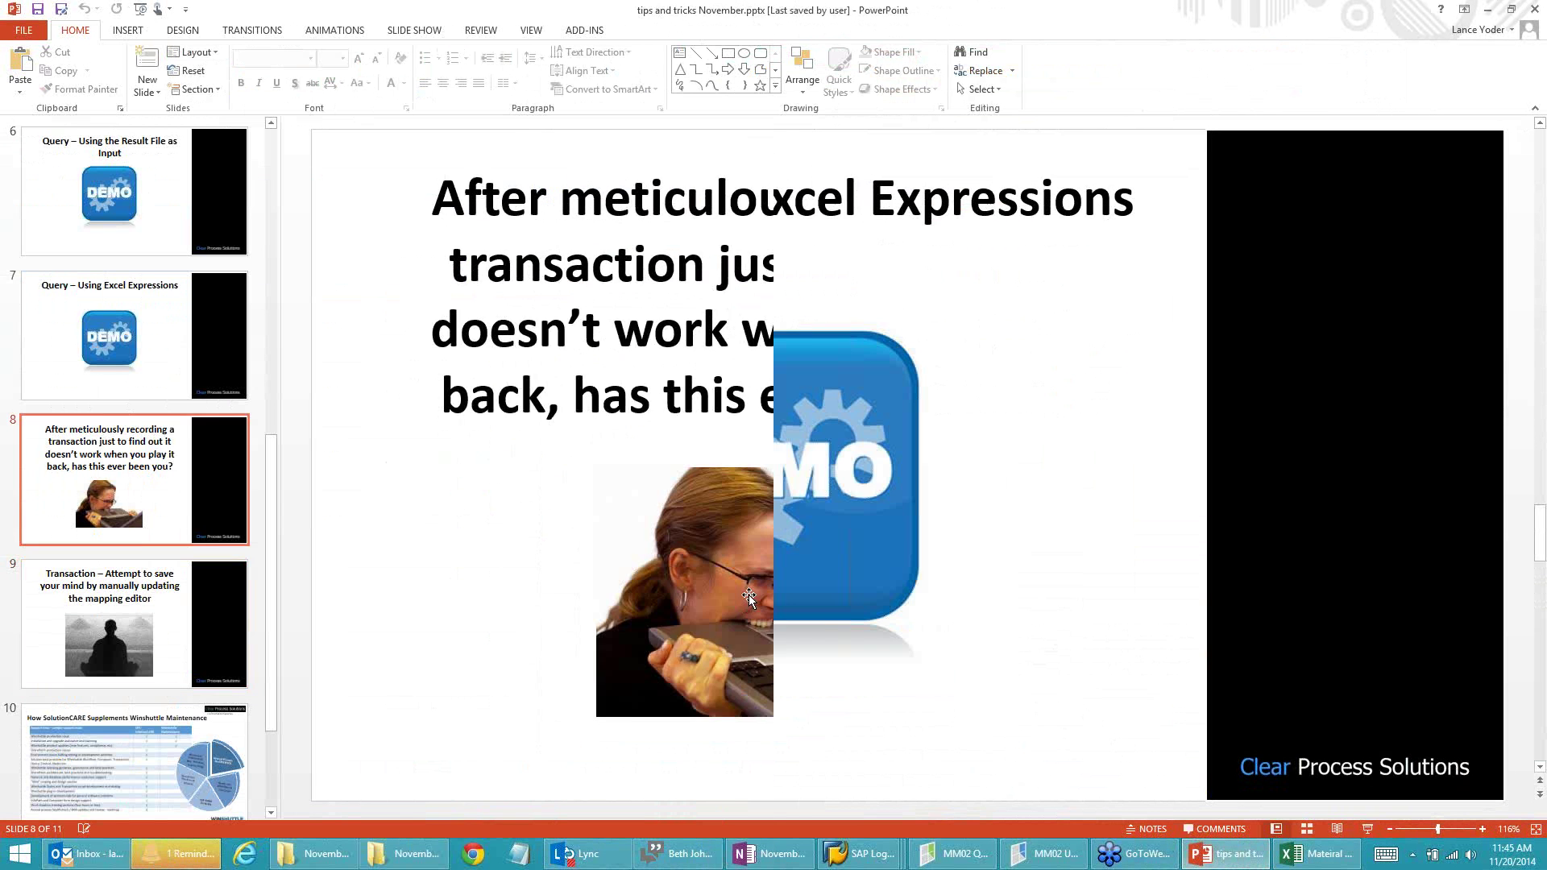
pyautogui.scroll(-1, 726, 676)
pyautogui.click(734, 633)
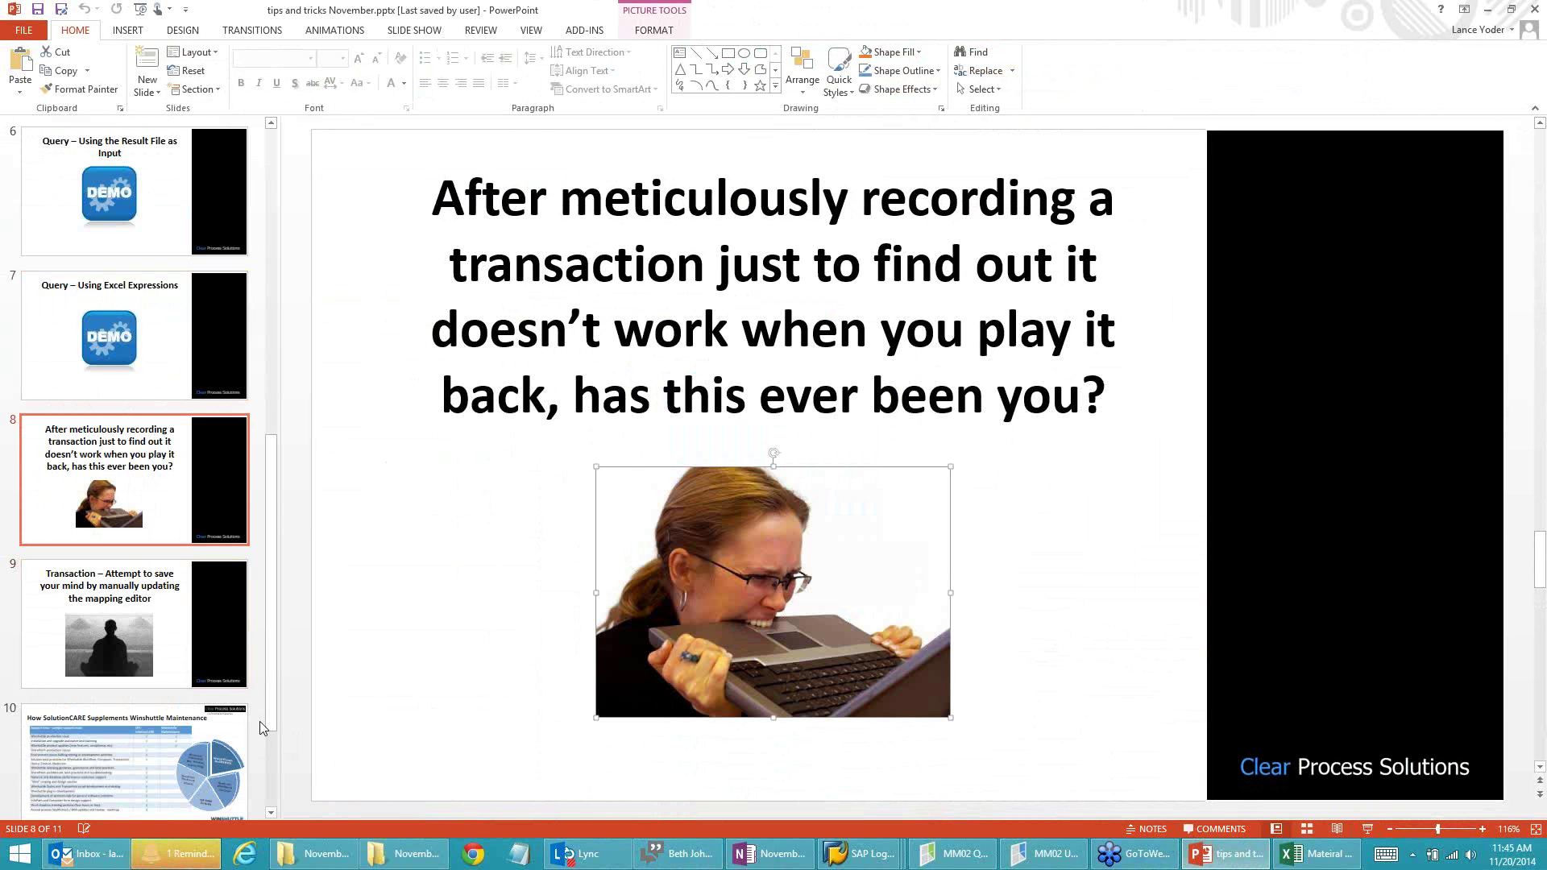
pyautogui.click(145, 650)
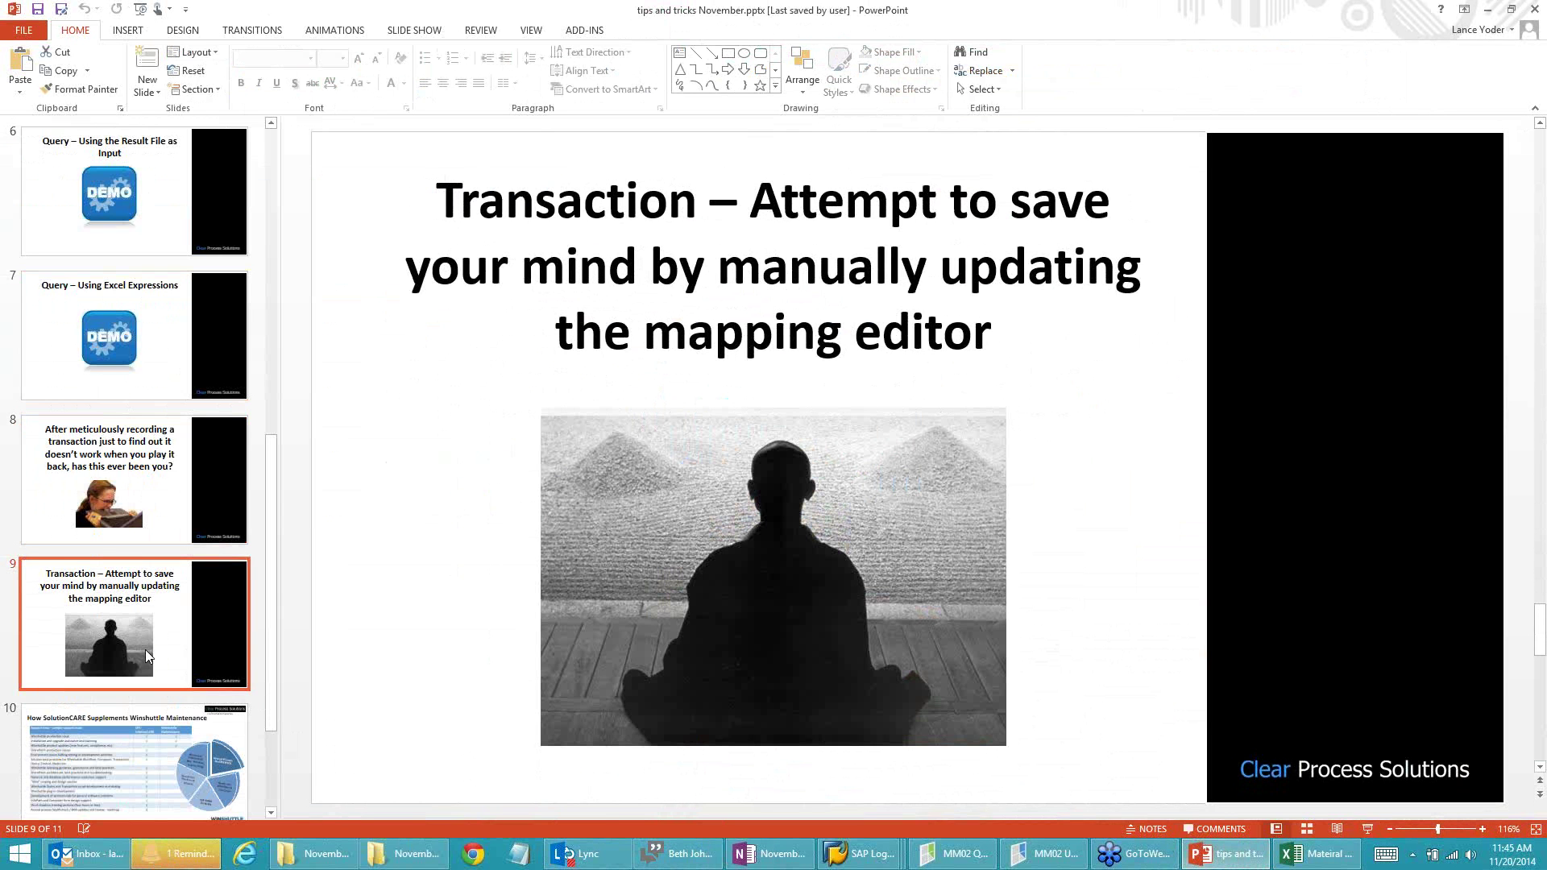
pyautogui.click(244, 856)
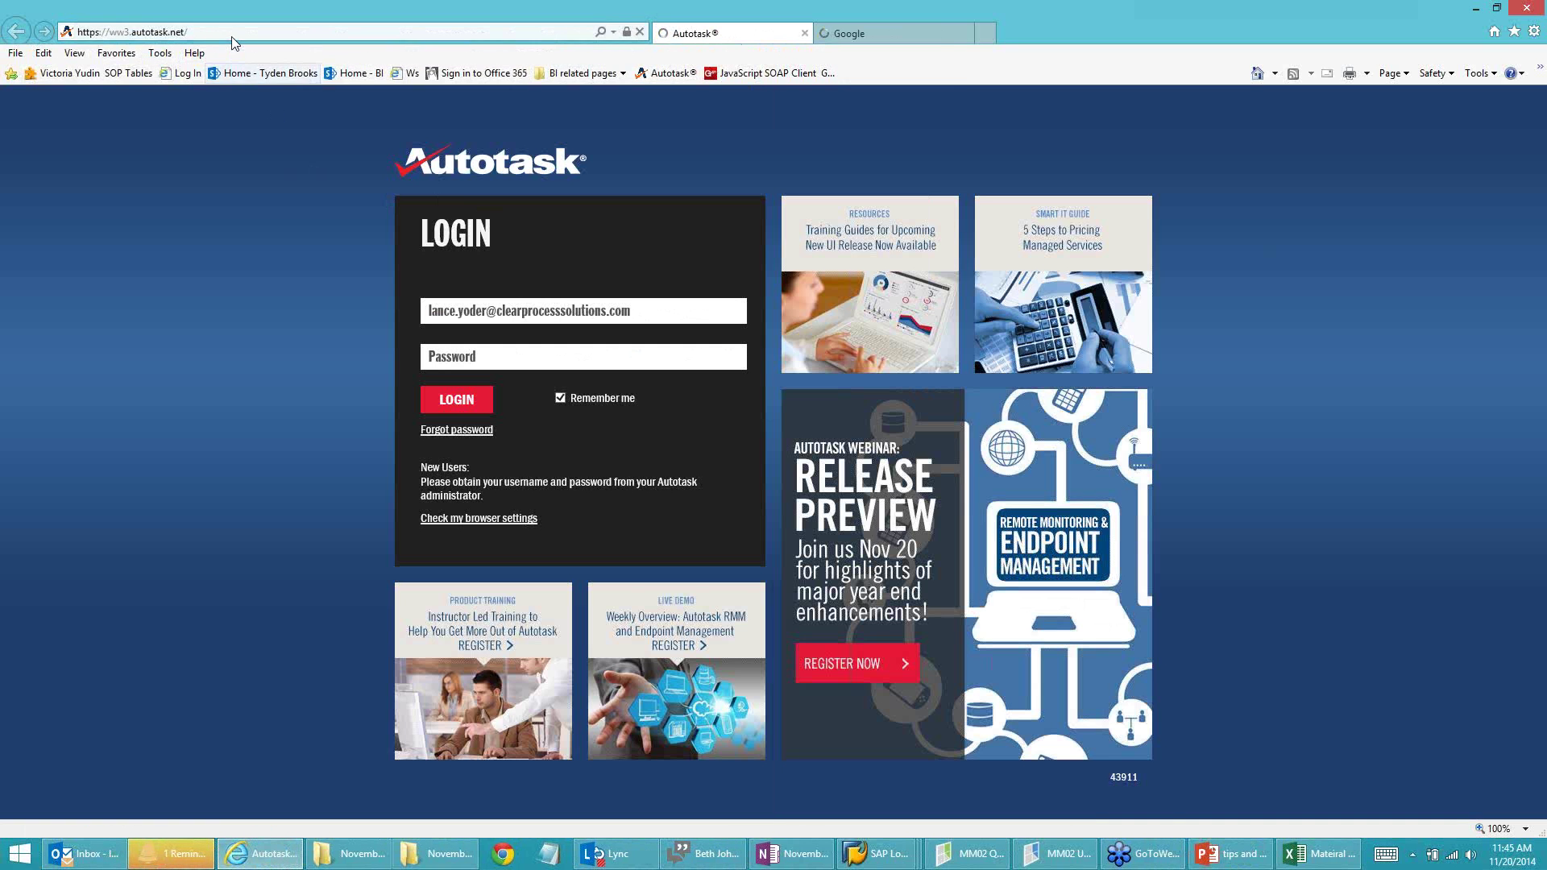
# Step: Go to the testcentral.clearprocesssolutions.com site from the address bar suggestion
pyautogui.click(233, 34)
pyautogui.write('w')
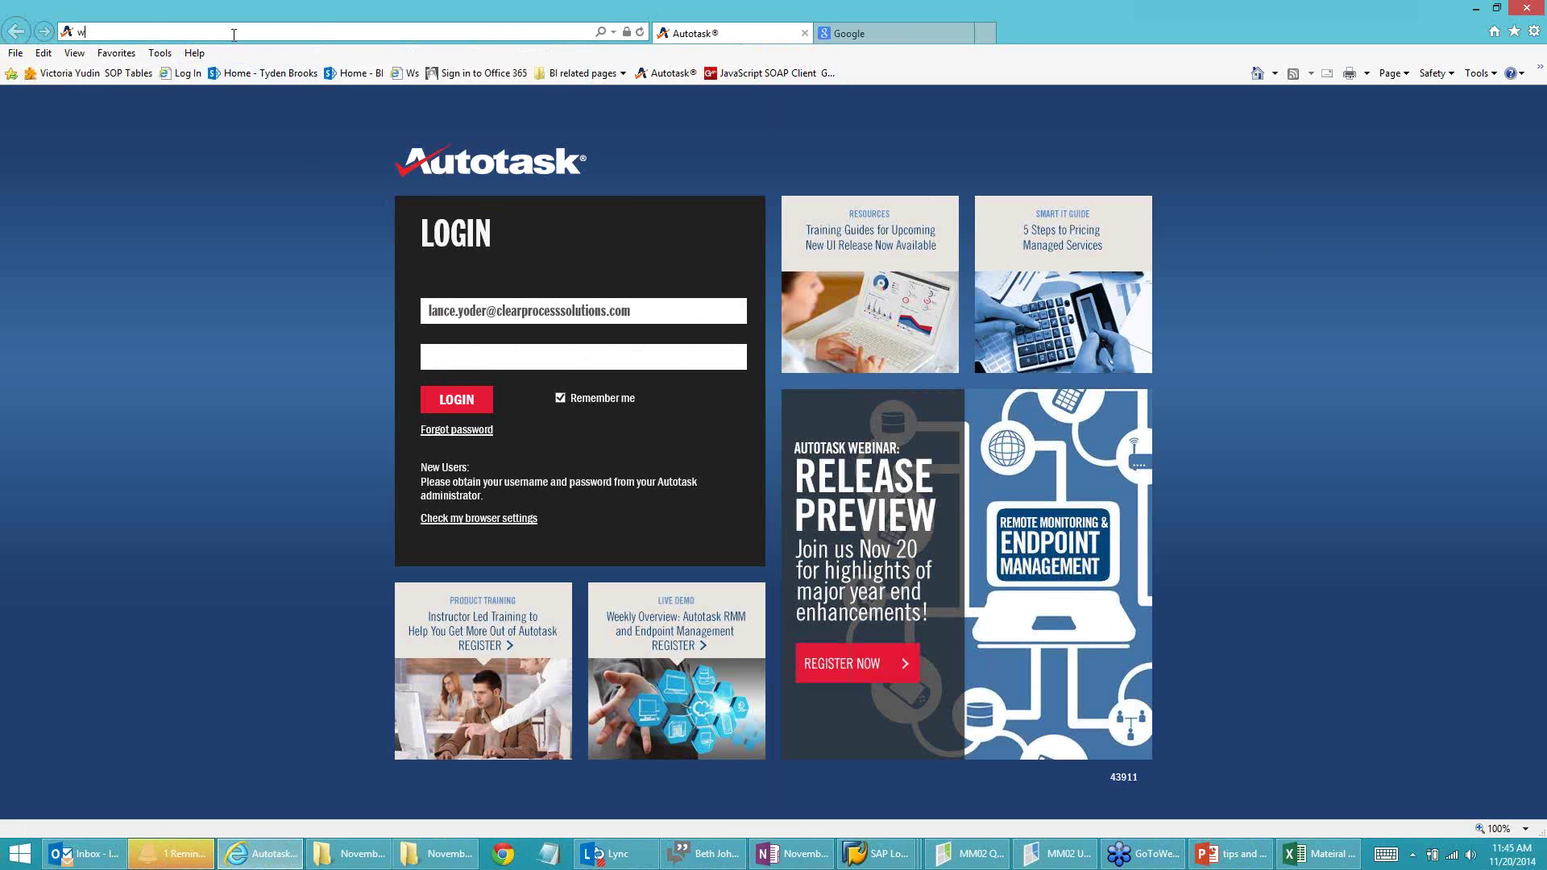
pyautogui.press('BackSpace')
pyautogui.press('BackSpace')
pyautogui.write('test.clearprocesssolutions.com/')
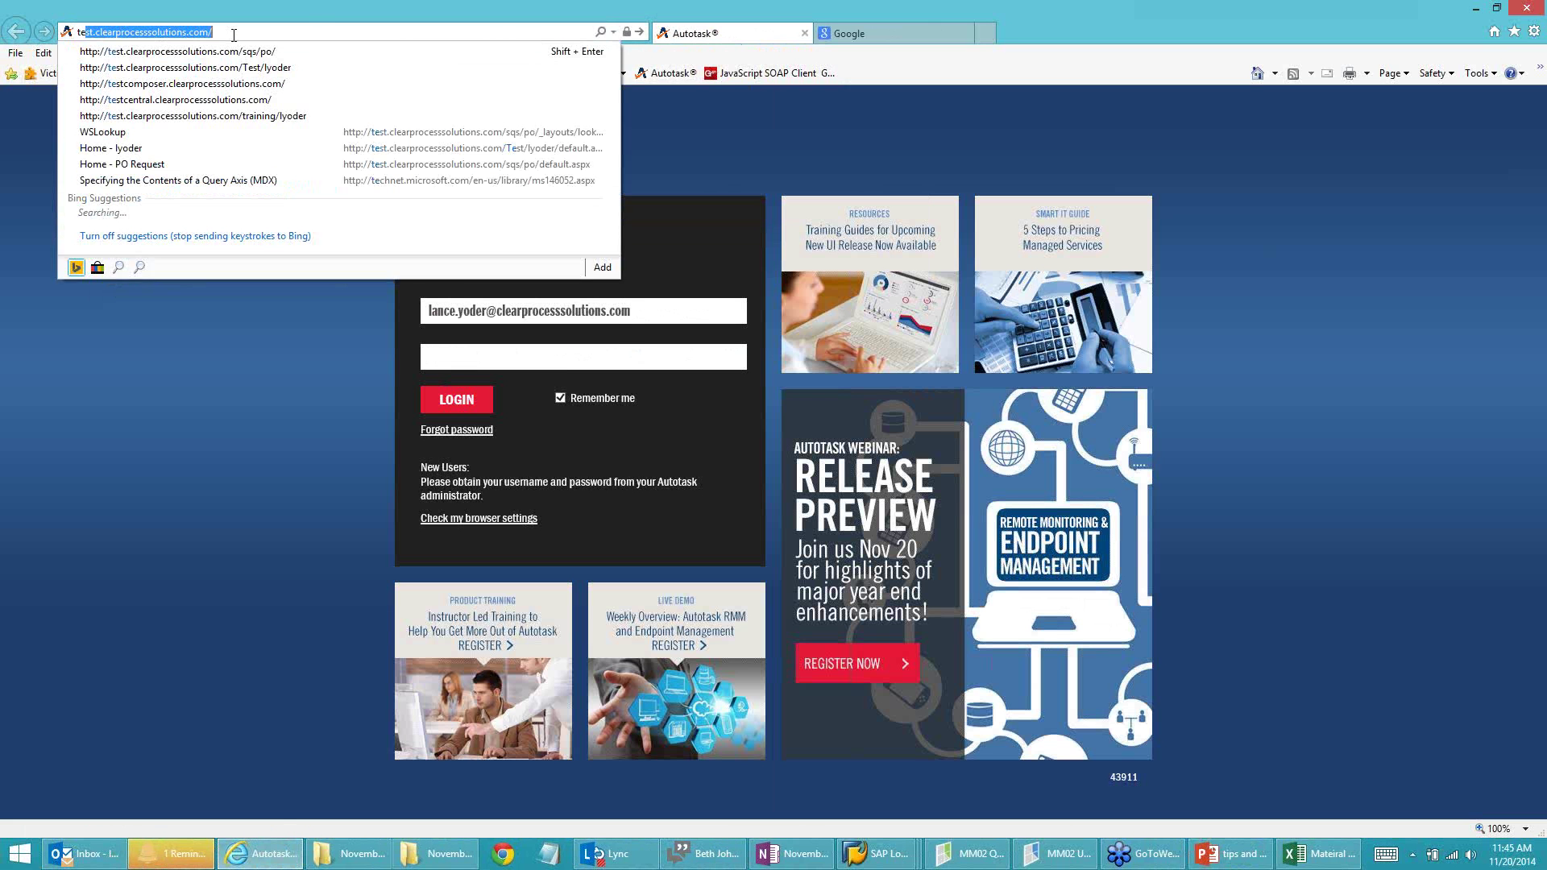
pyautogui.click(151, 99)
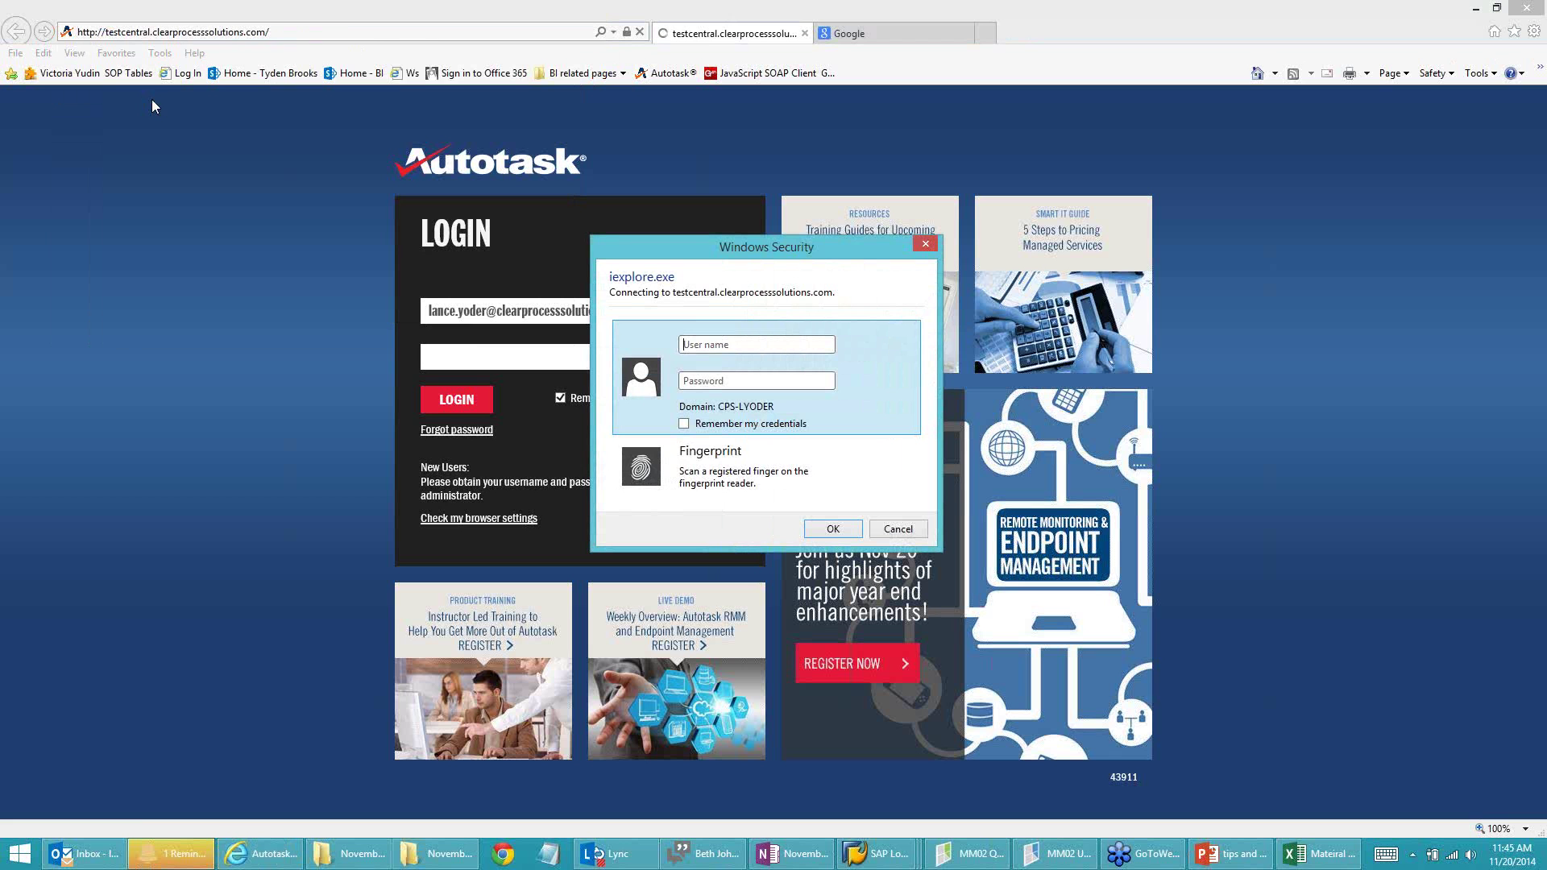
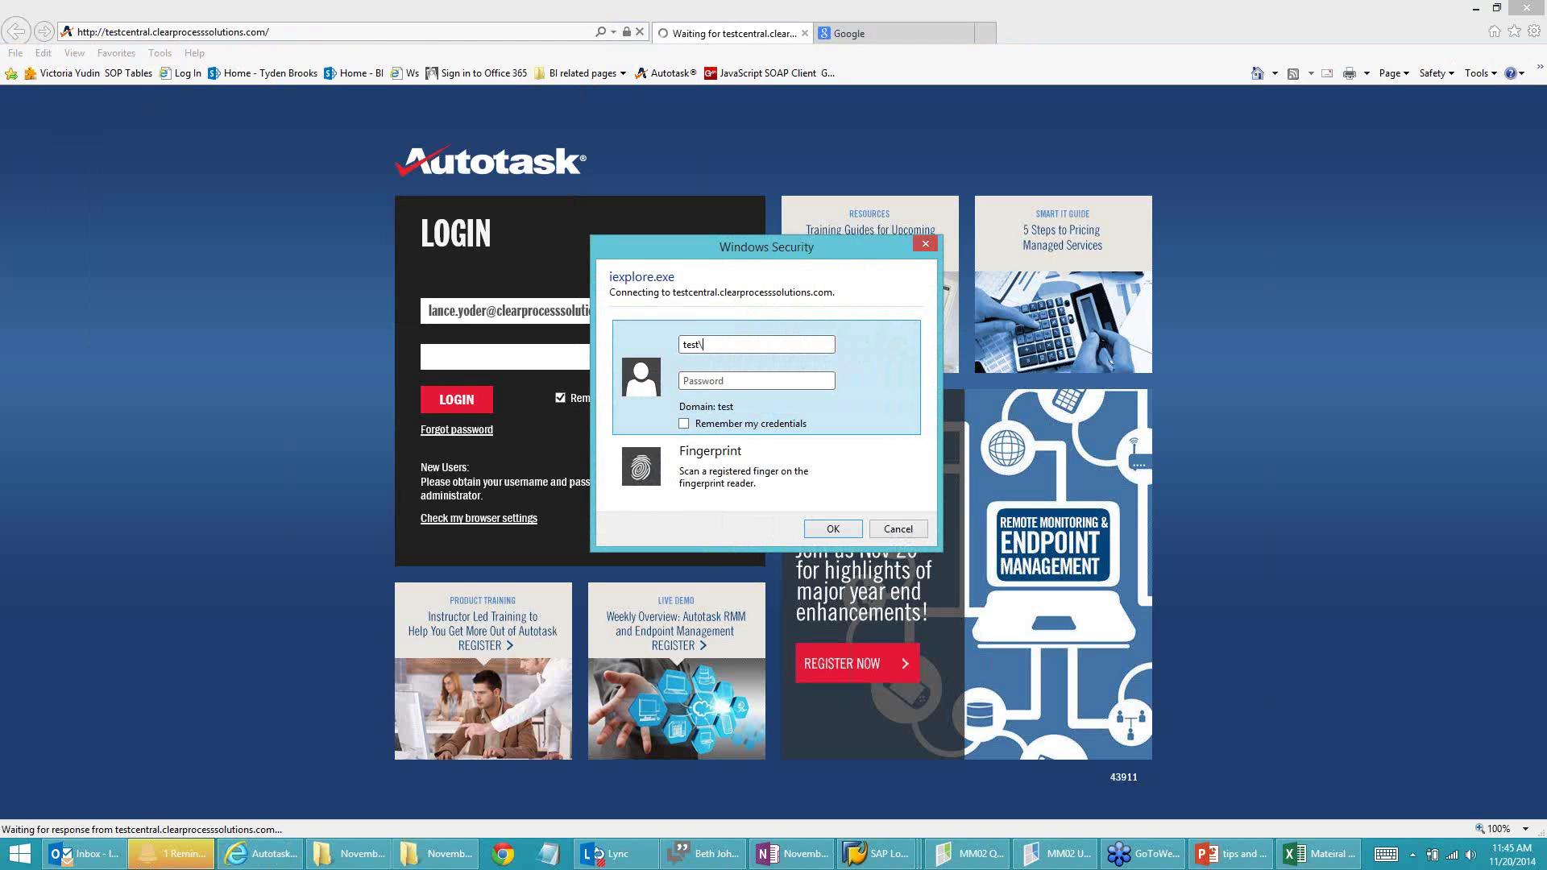
# Step: Sign in through Windows Security with the domain user name and password
pyautogui.press('Tab')
pyautogui.write('••••••••')
pyautogui.click(842, 534)
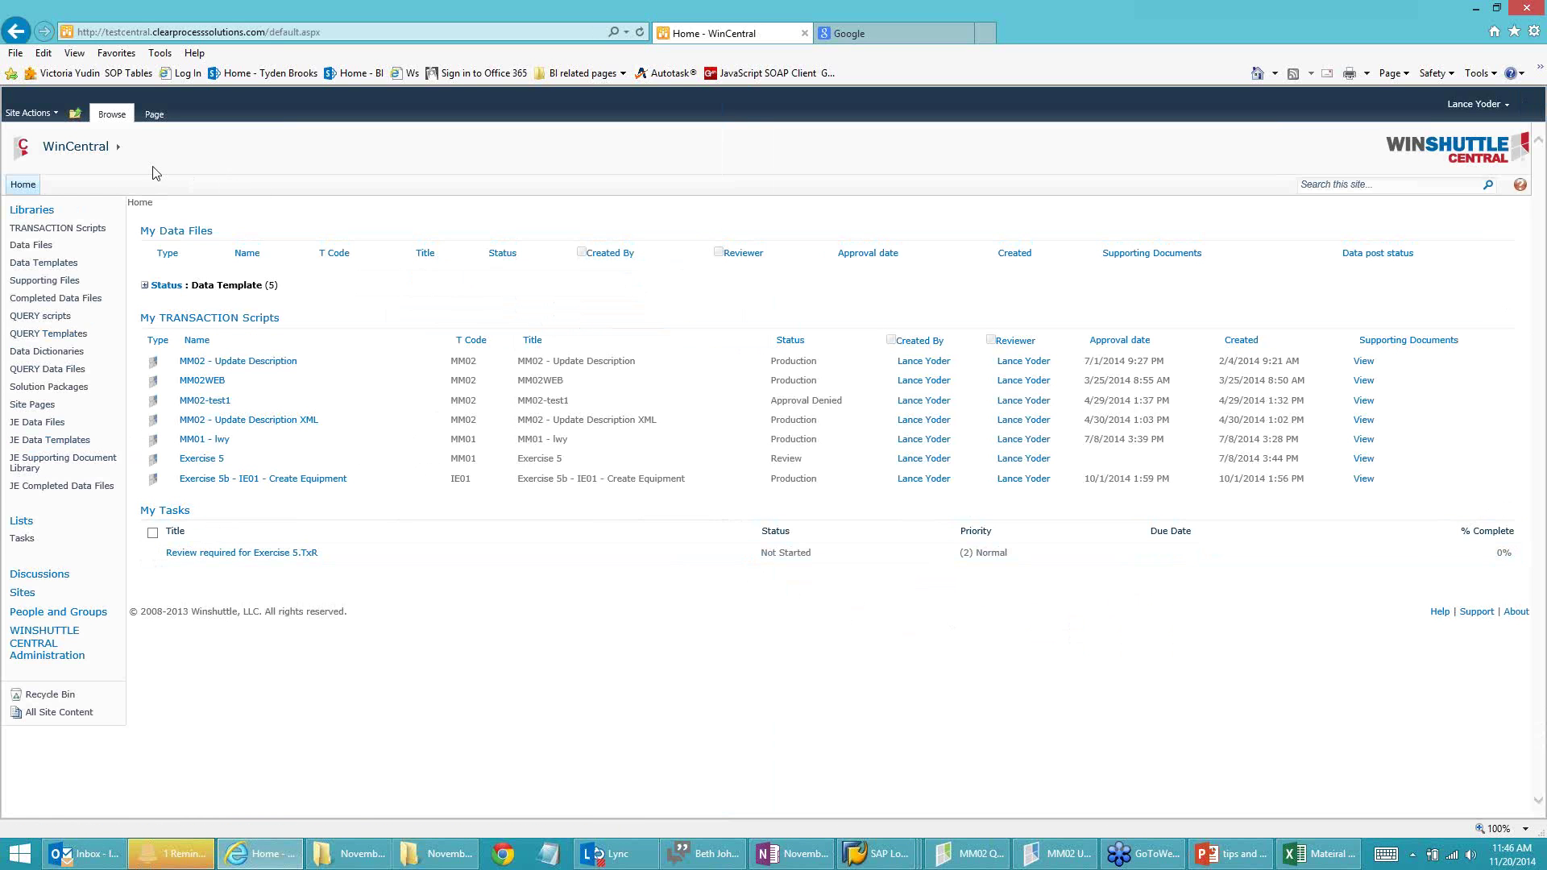
# Step: Browse the left navigation to Data Files and expand the 'Status : Data Template (5)' group
pyautogui.click(70, 231)
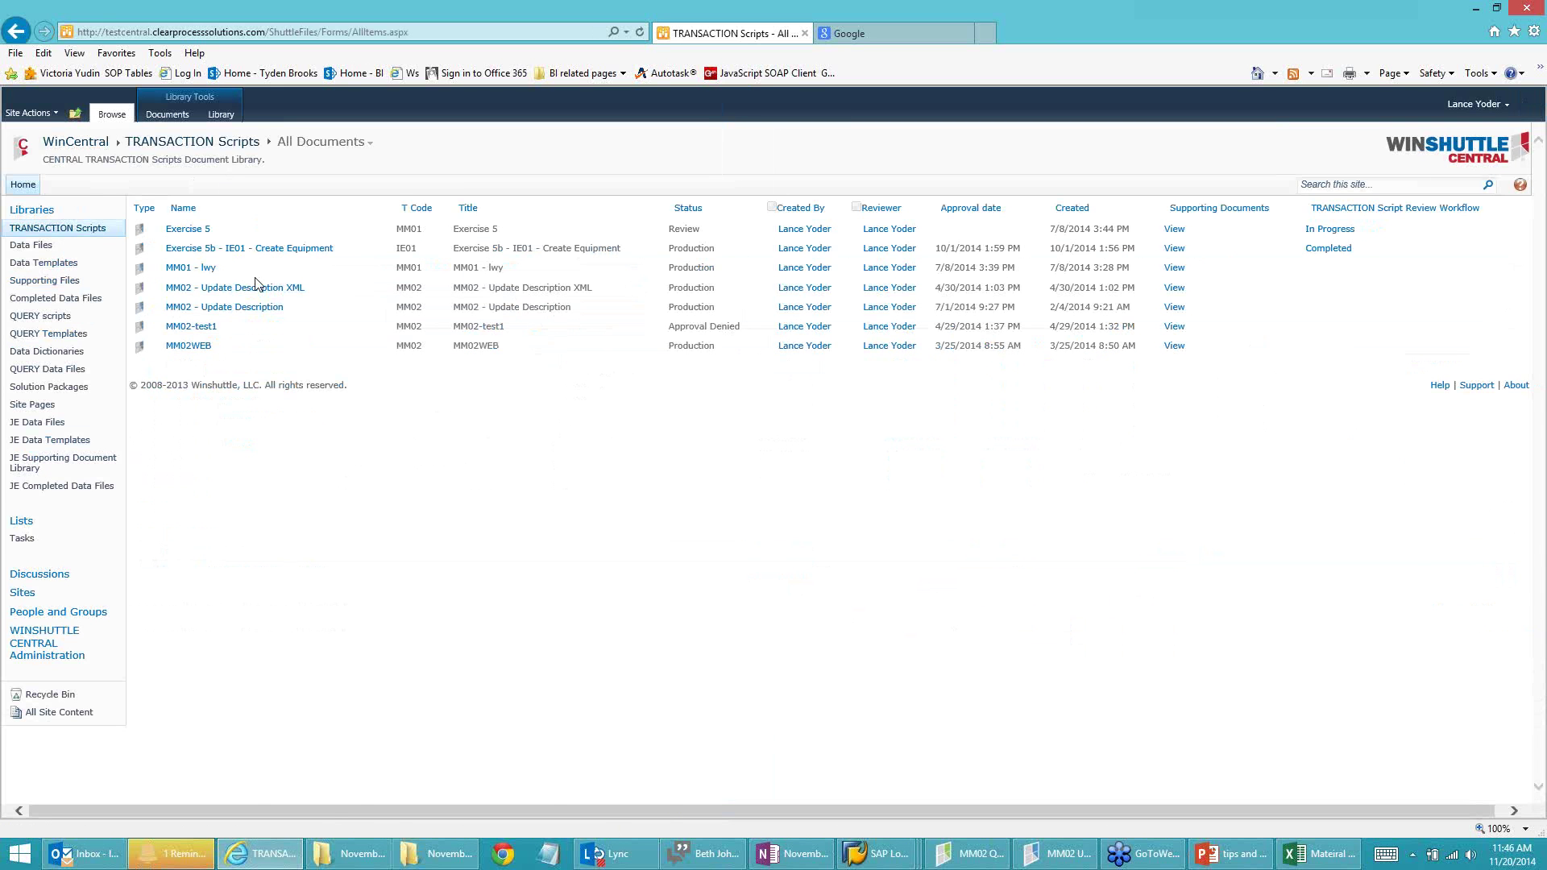
pyautogui.click(38, 248)
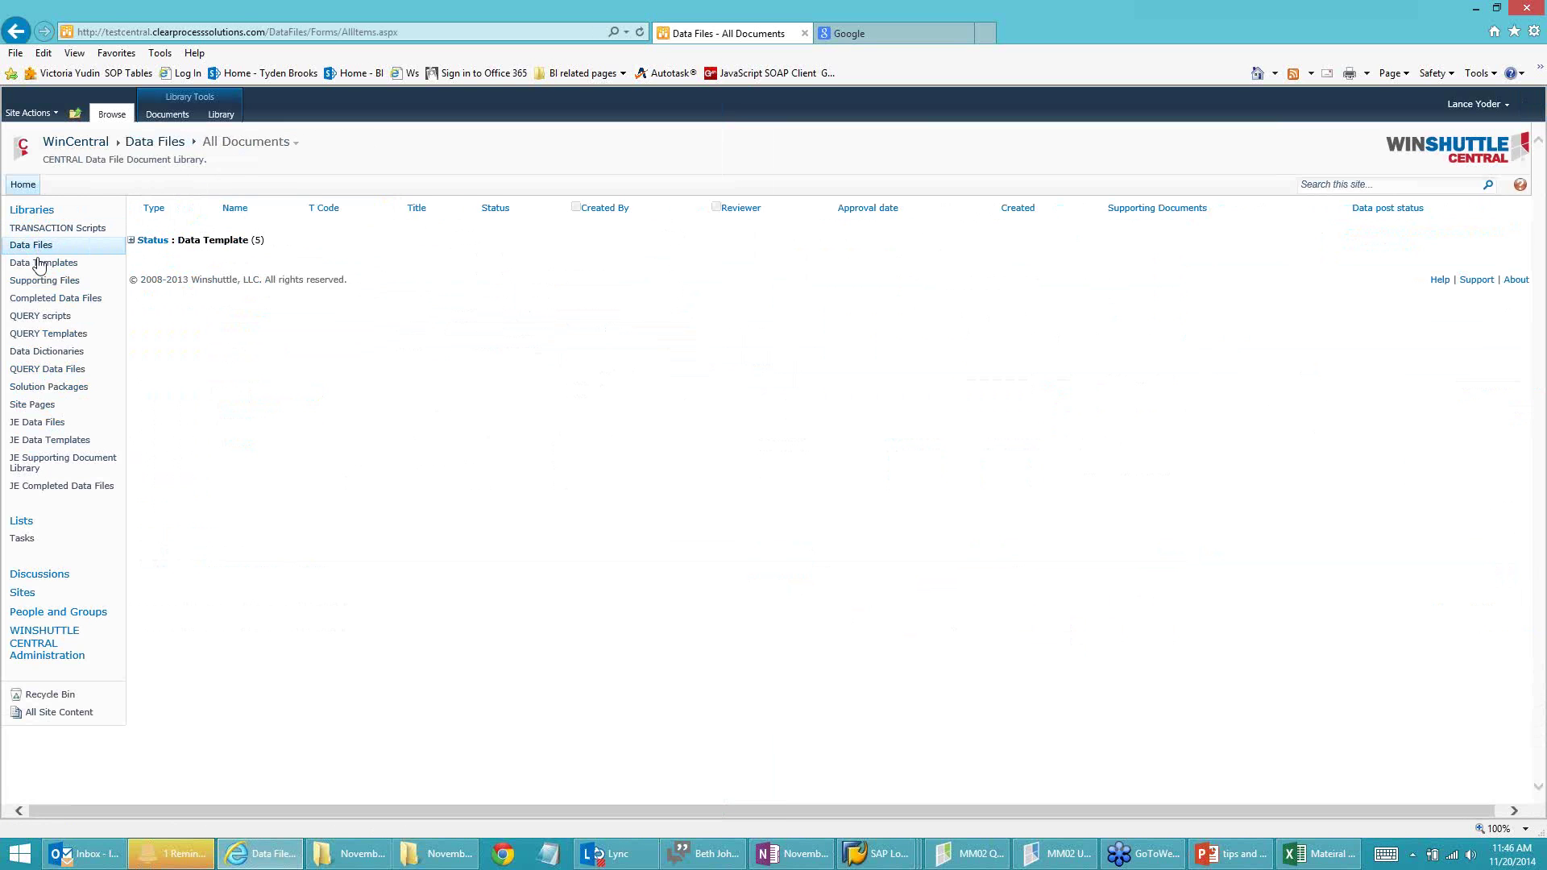
pyautogui.click(38, 266)
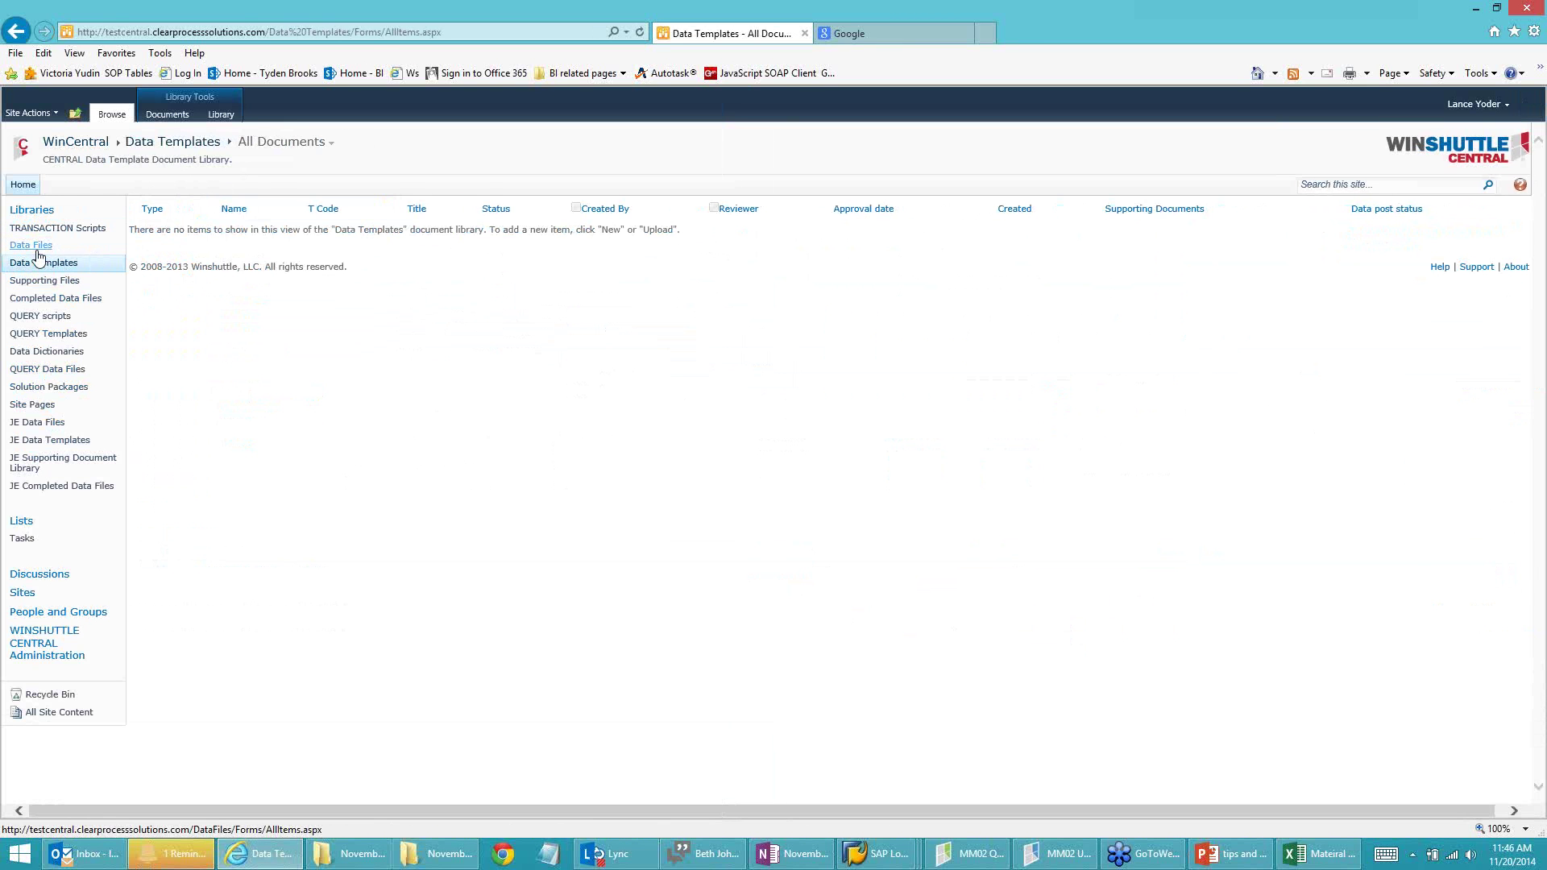
pyautogui.click(33, 247)
pyautogui.click(131, 241)
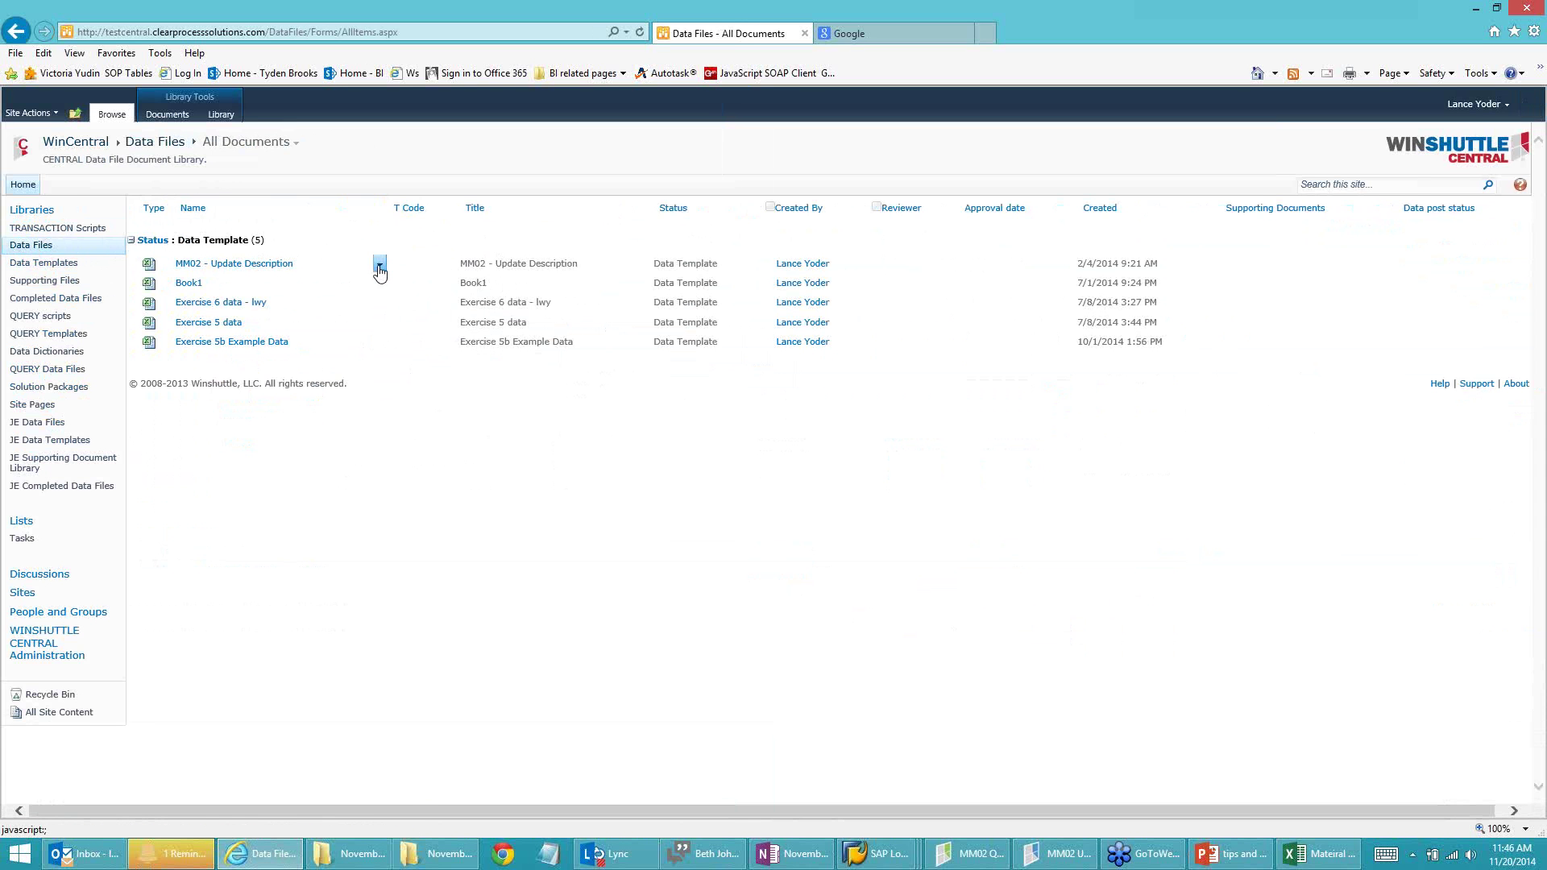
pyautogui.click(379, 268)
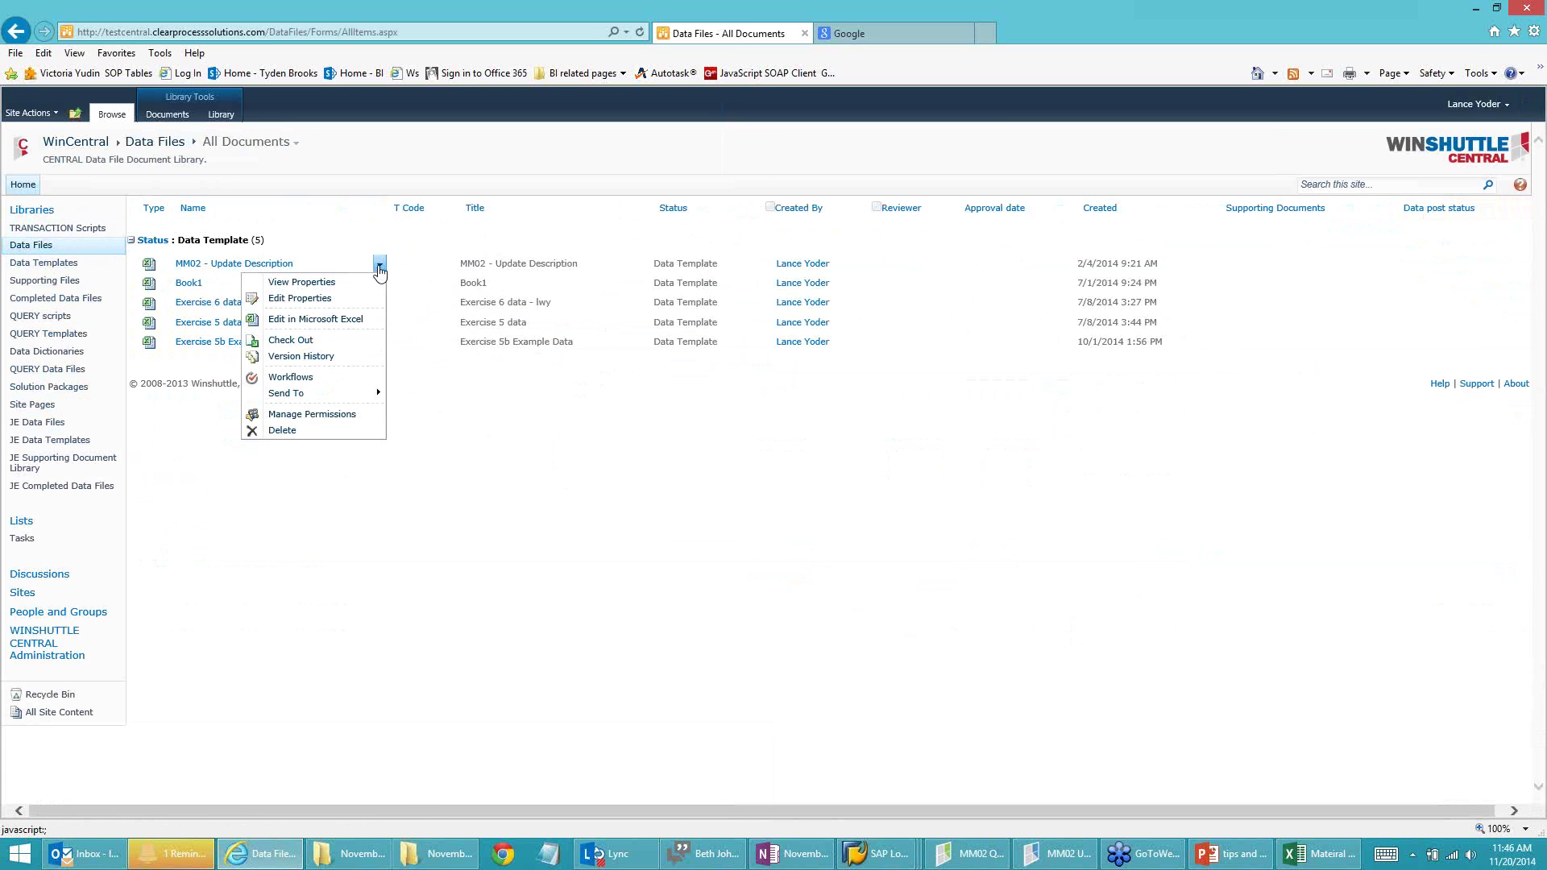
# Step: Save a copy of MM02 - Update Description.xlsx to Desktop\November Tips and Tricks\demo and open it in Excel
pyautogui.moveTo(326, 397)
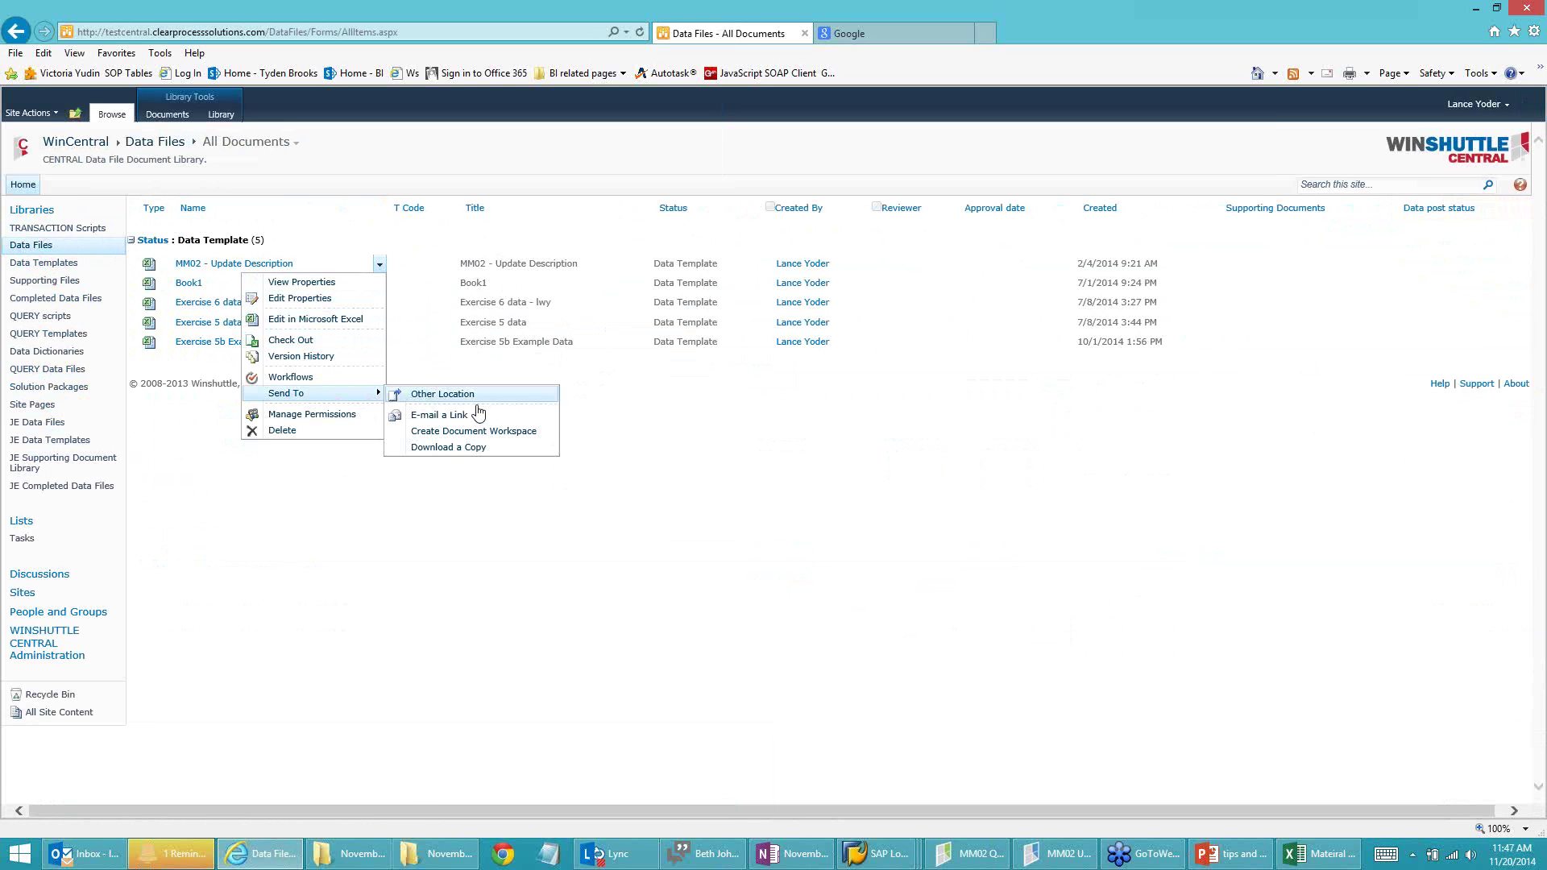
pyautogui.click(476, 448)
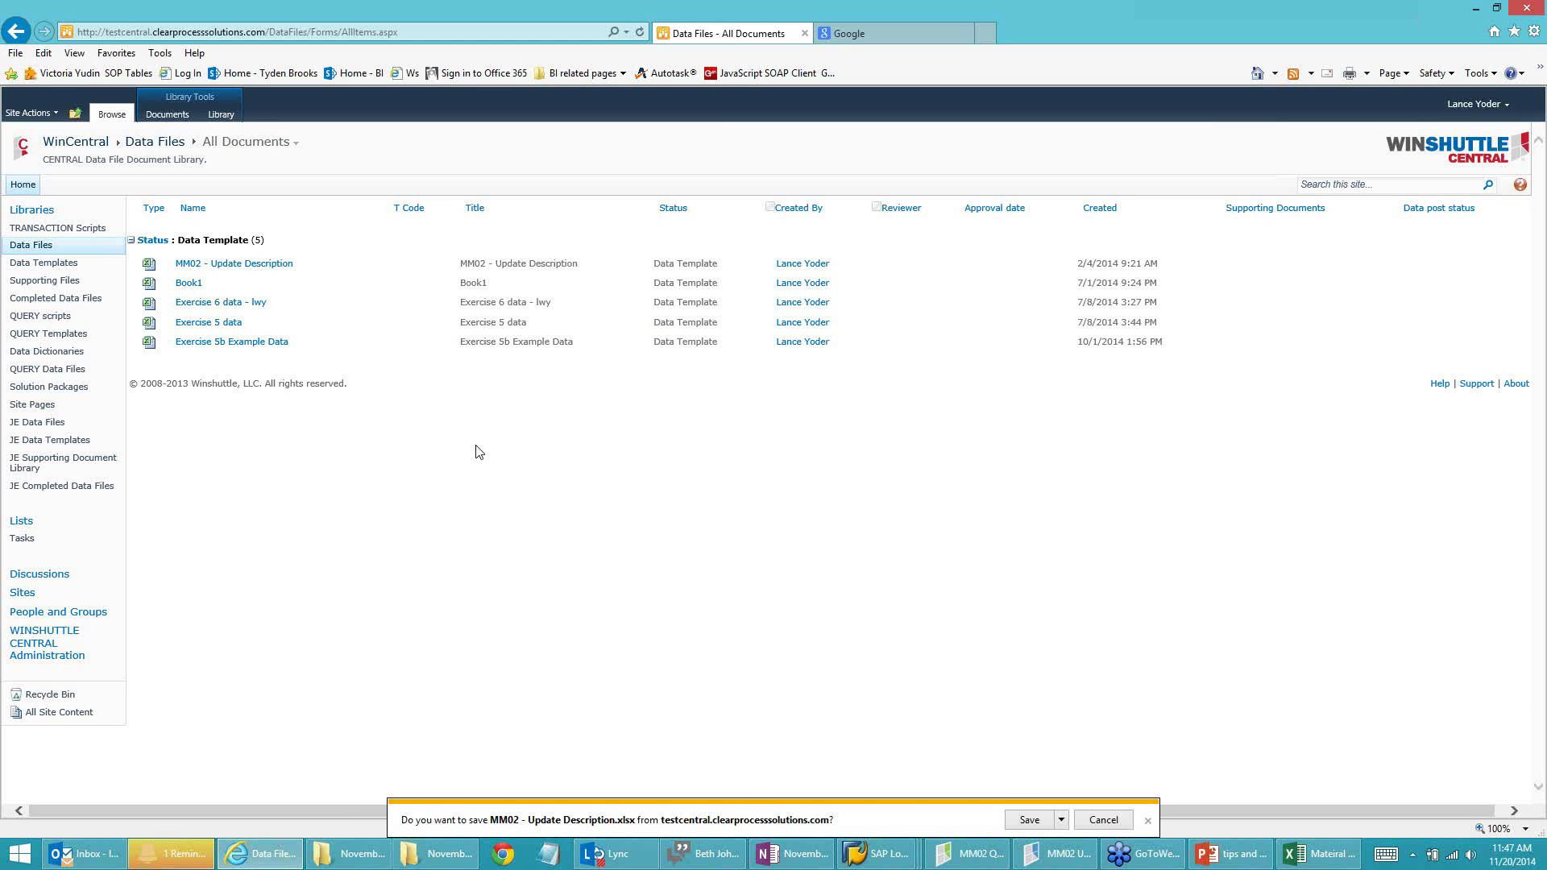
pyautogui.click(1061, 819)
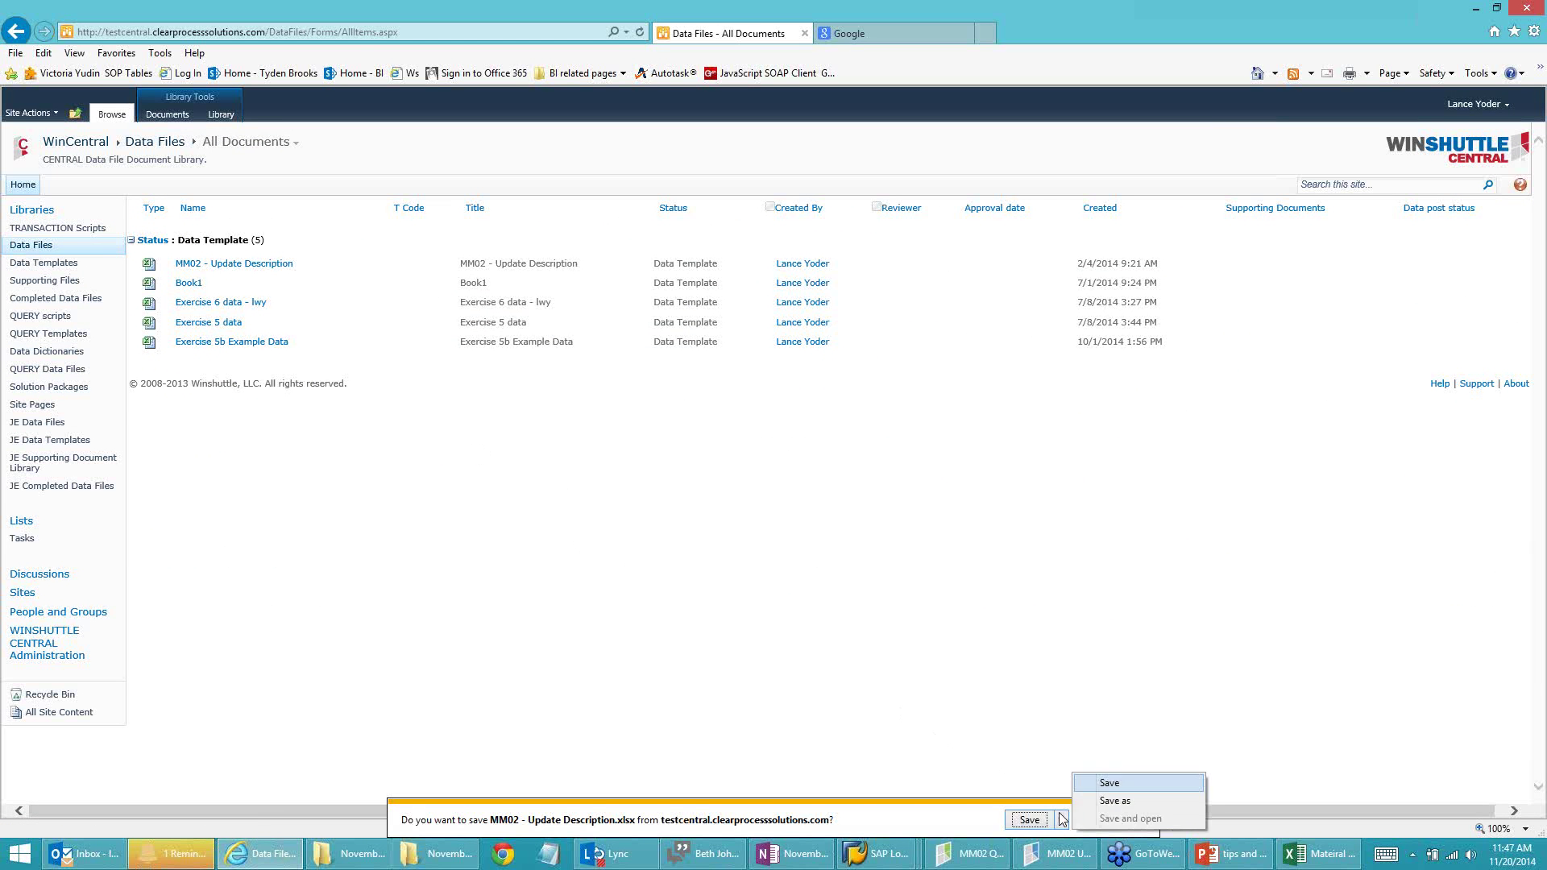
pyautogui.click(1114, 801)
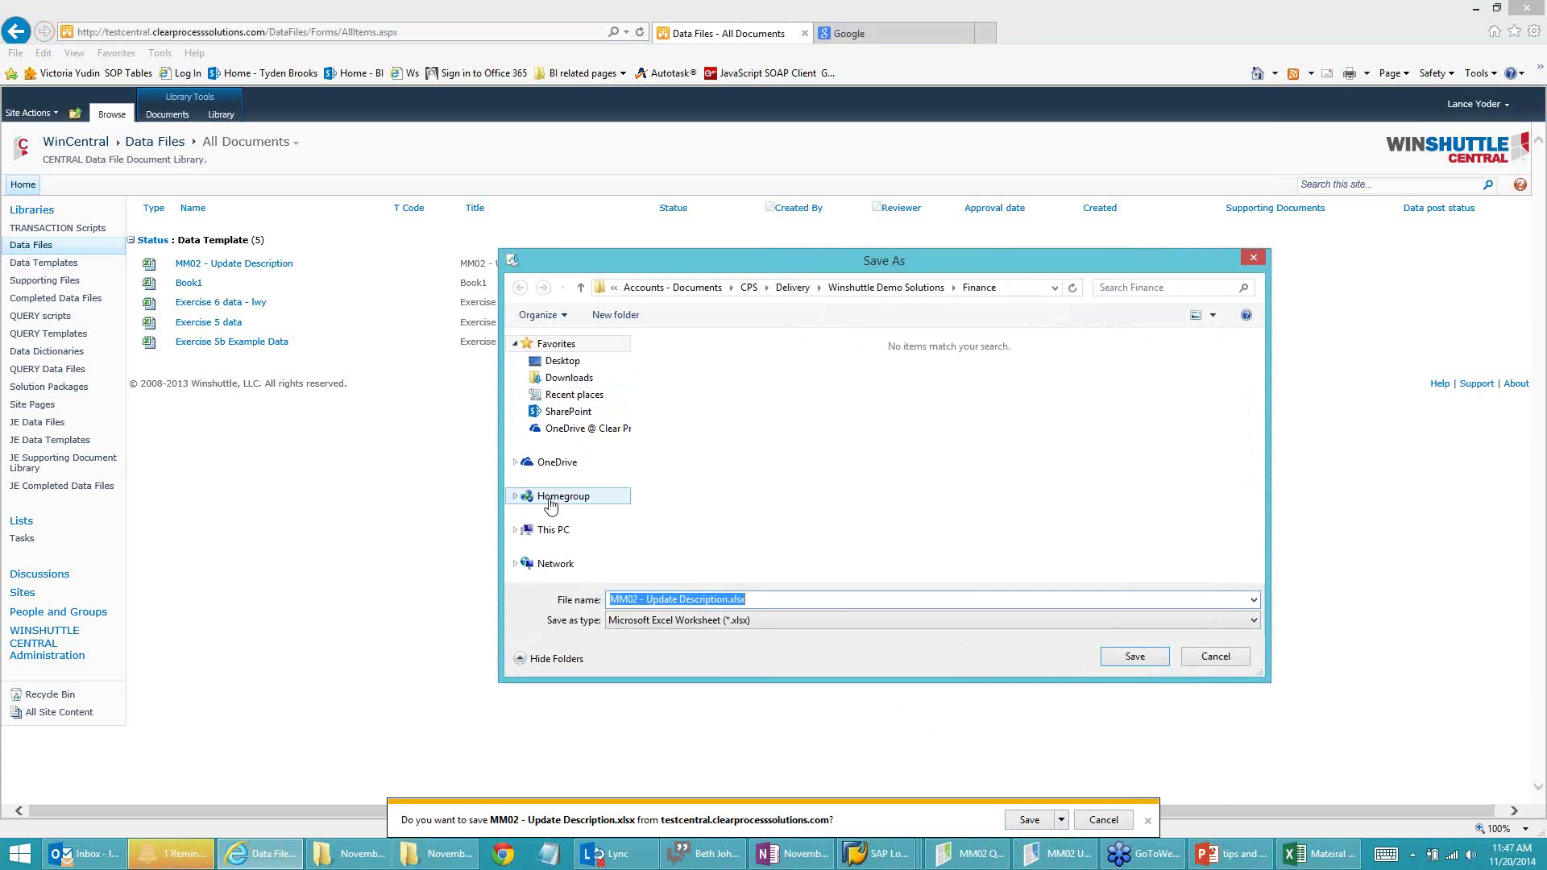
pyautogui.click(562, 361)
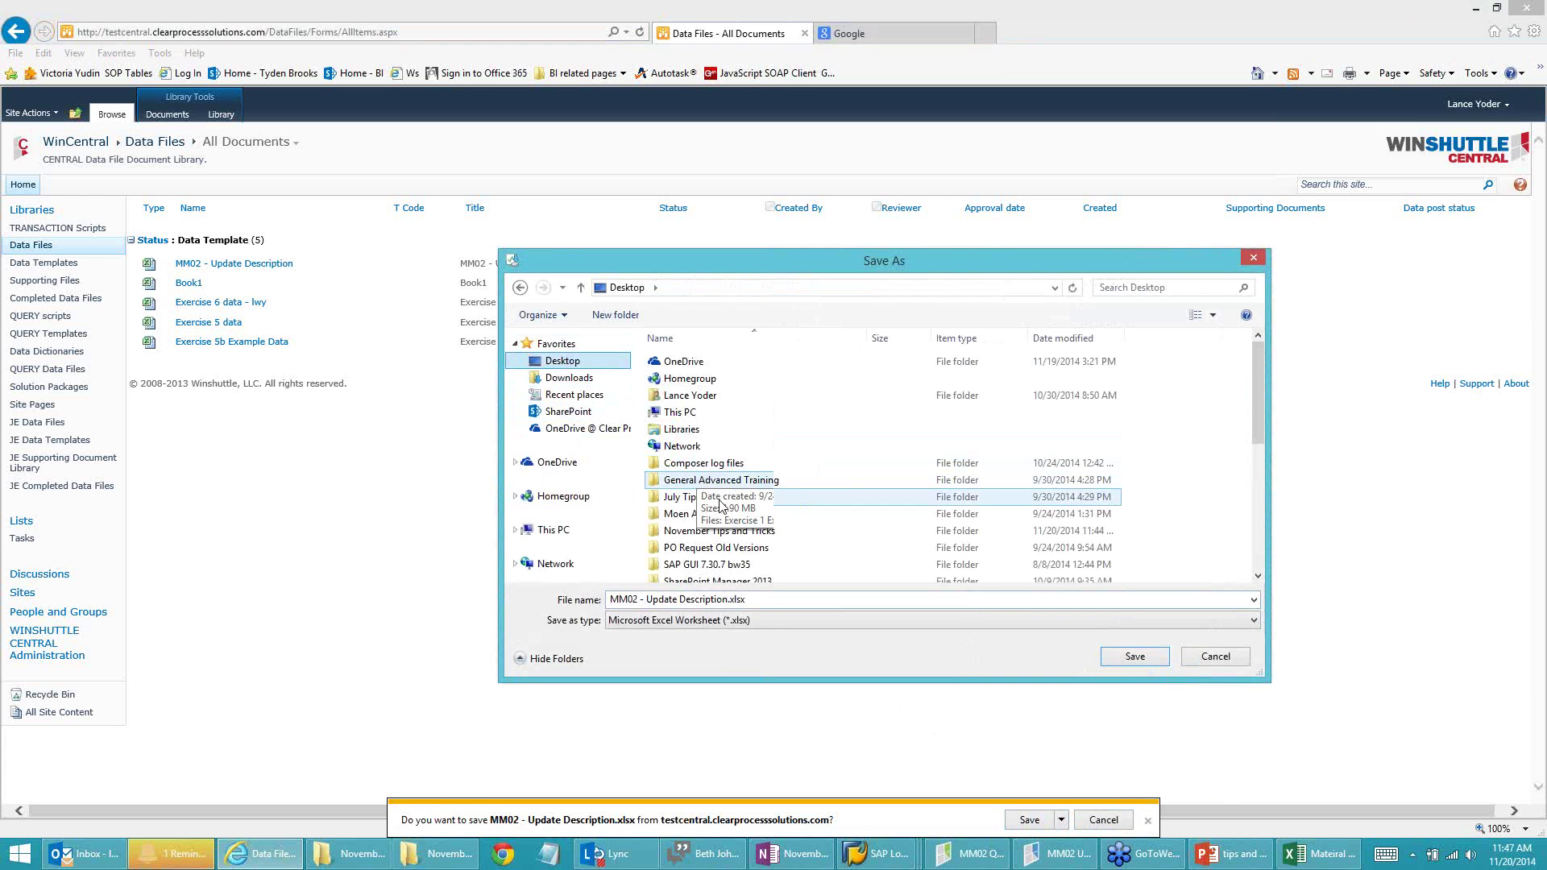
pyautogui.doubleClick(713, 530)
pyautogui.doubleClick(680, 364)
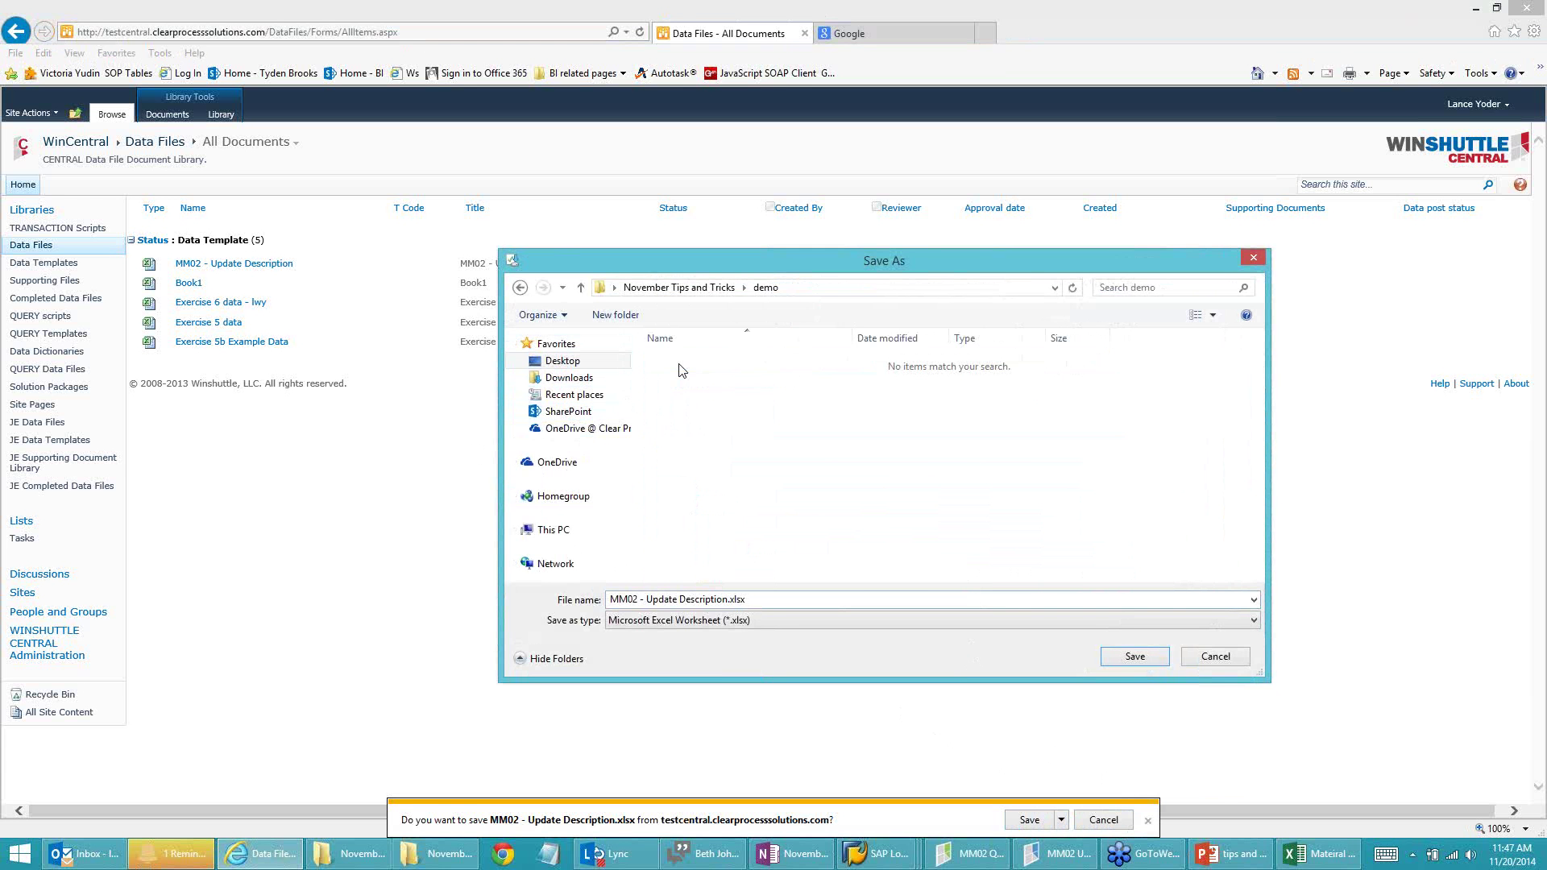
pyautogui.click(1124, 659)
pyautogui.click(899, 820)
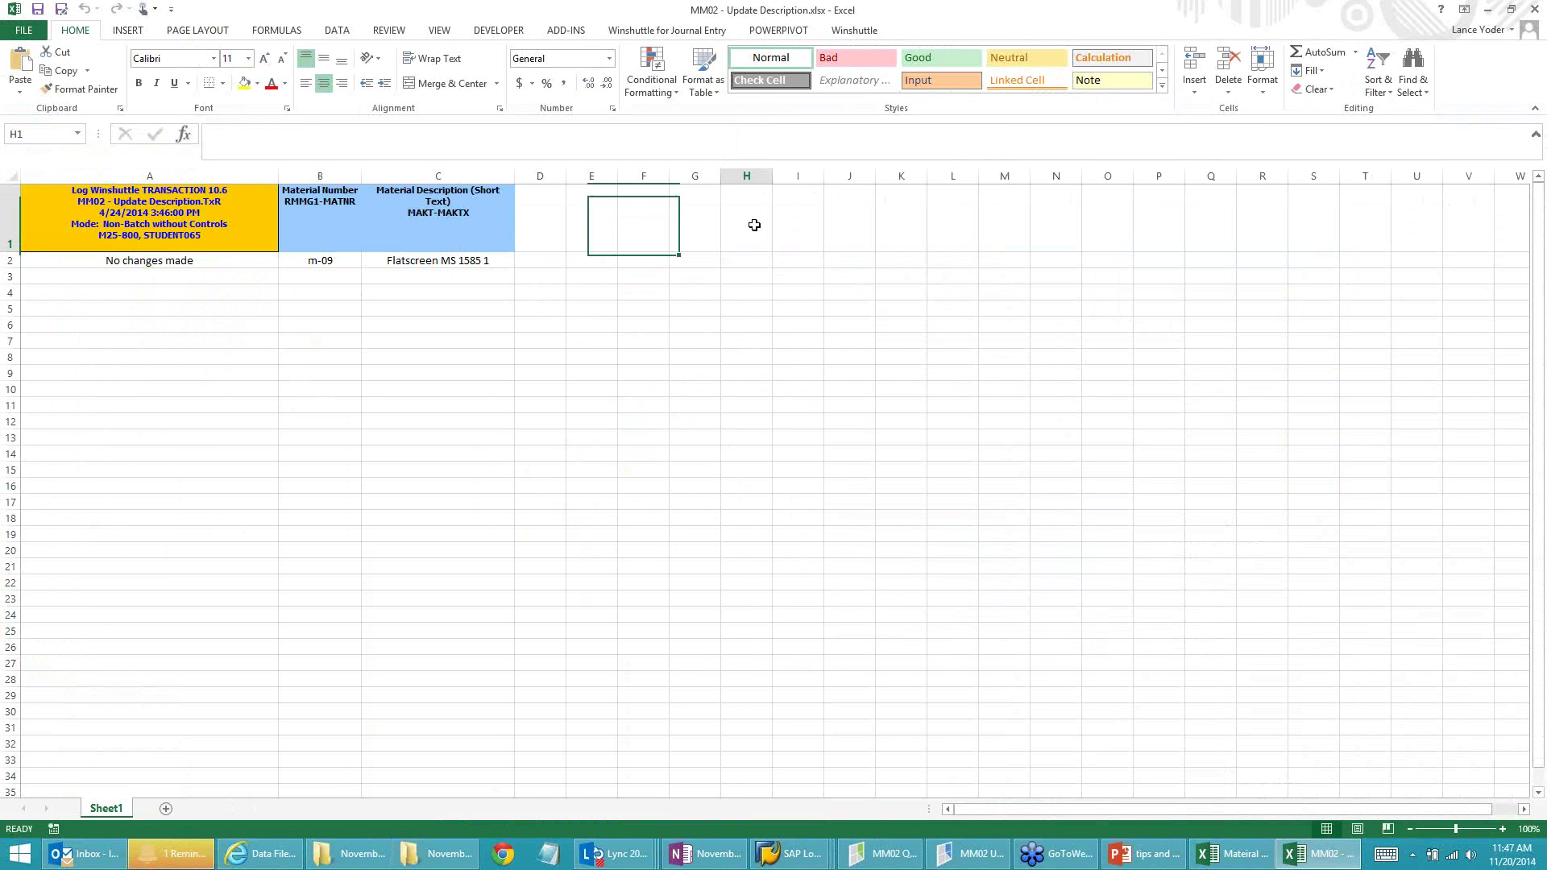
# Step: Launch the Winshuttle TRANSACTION runner and log in to Central with the password
pyautogui.click(784, 226)
pyautogui.click(559, 210)
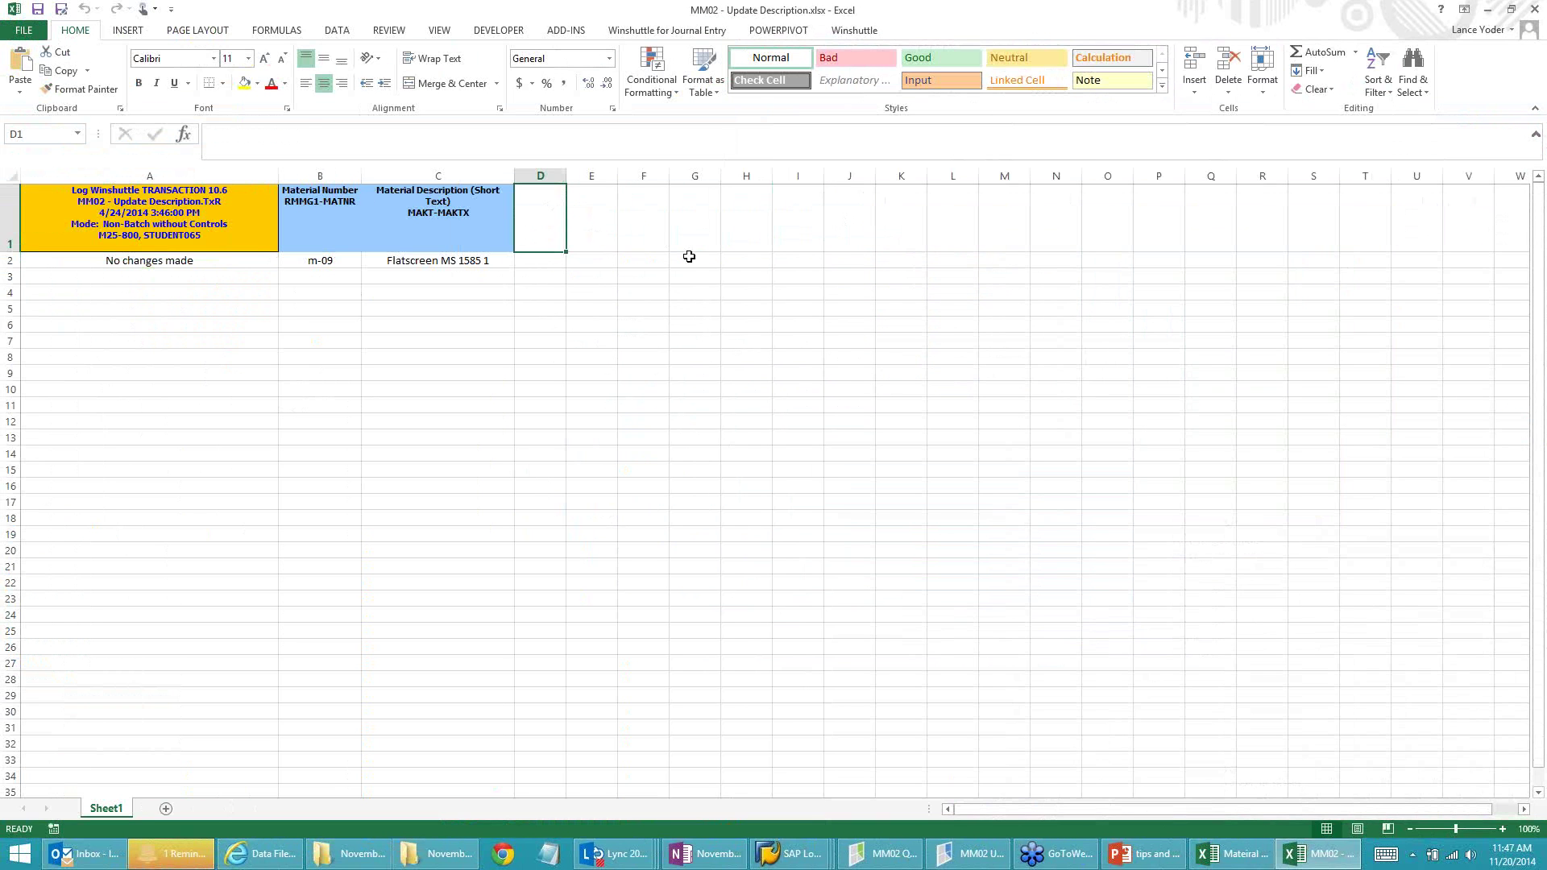
pyautogui.click(844, 32)
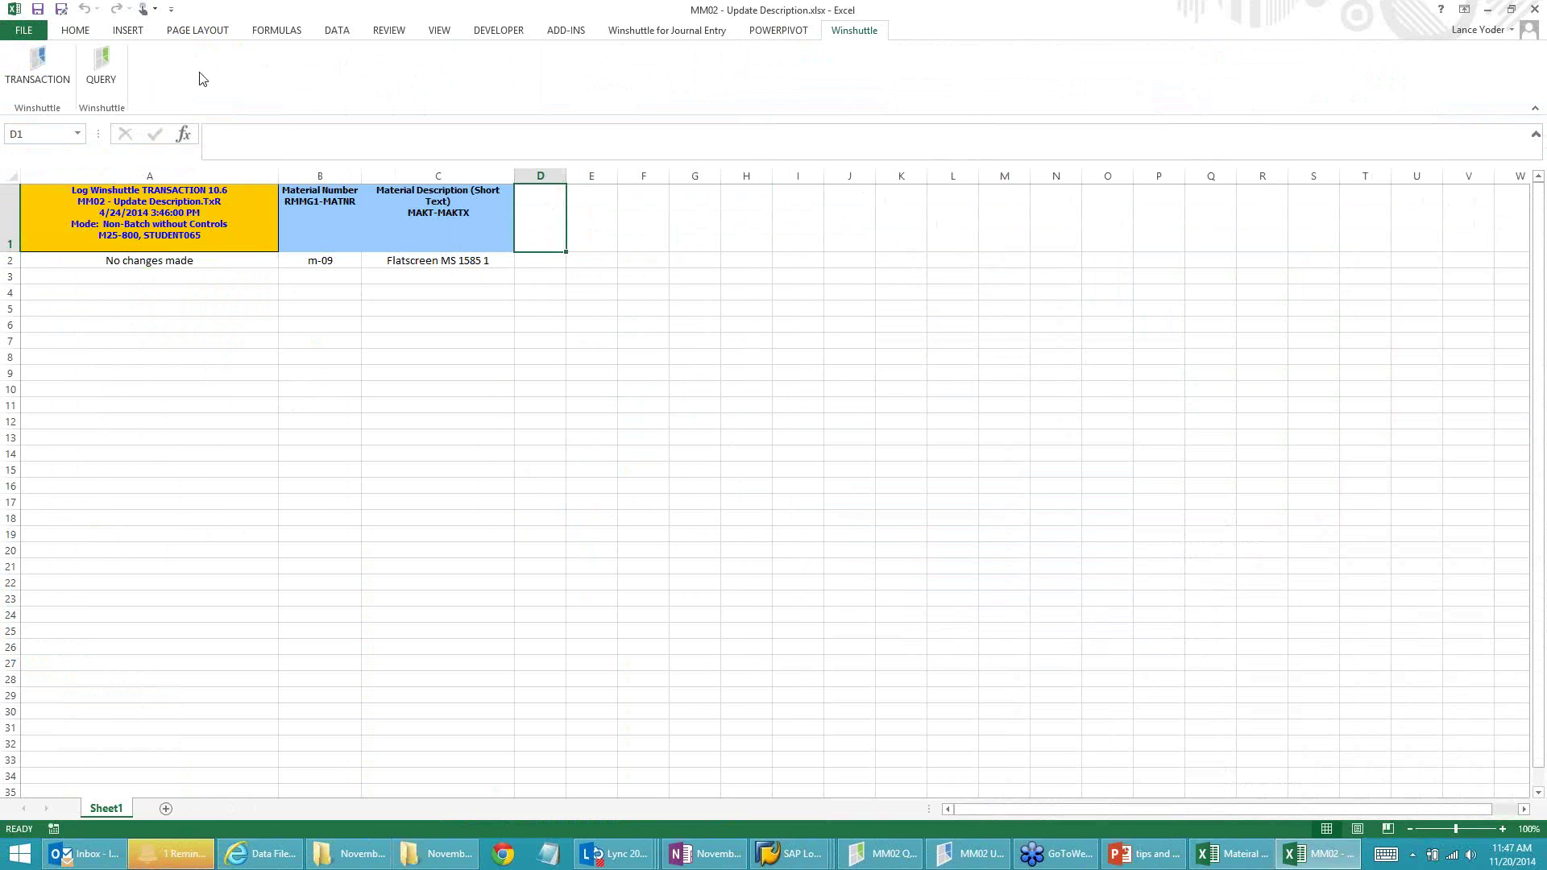
pyautogui.click(33, 72)
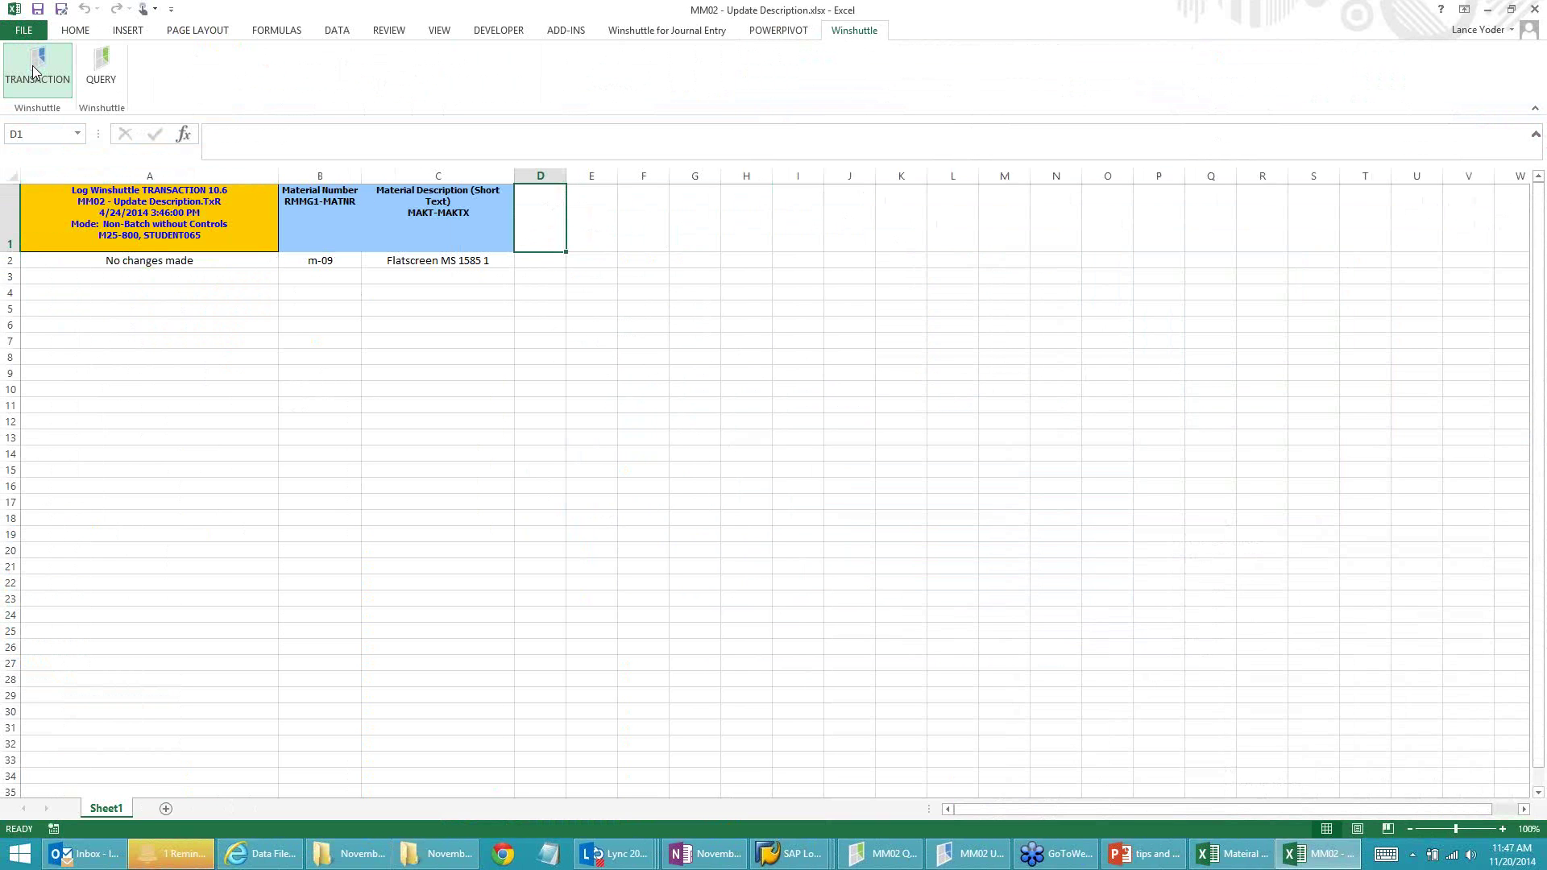
pyautogui.click(756, 494)
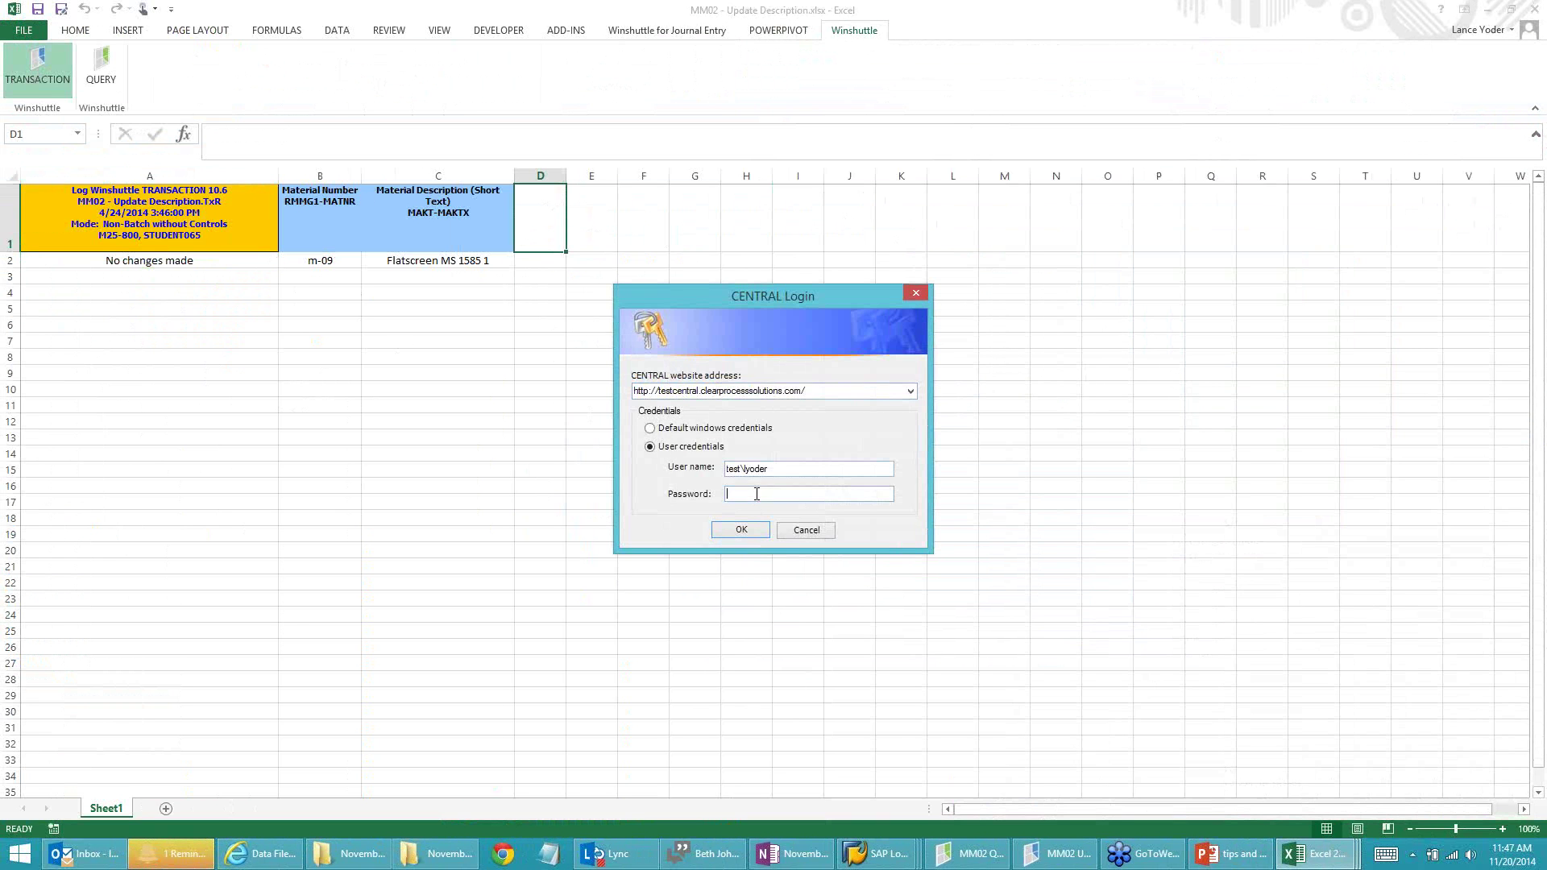
pyautogui.write('*******')
pyautogui.click(737, 529)
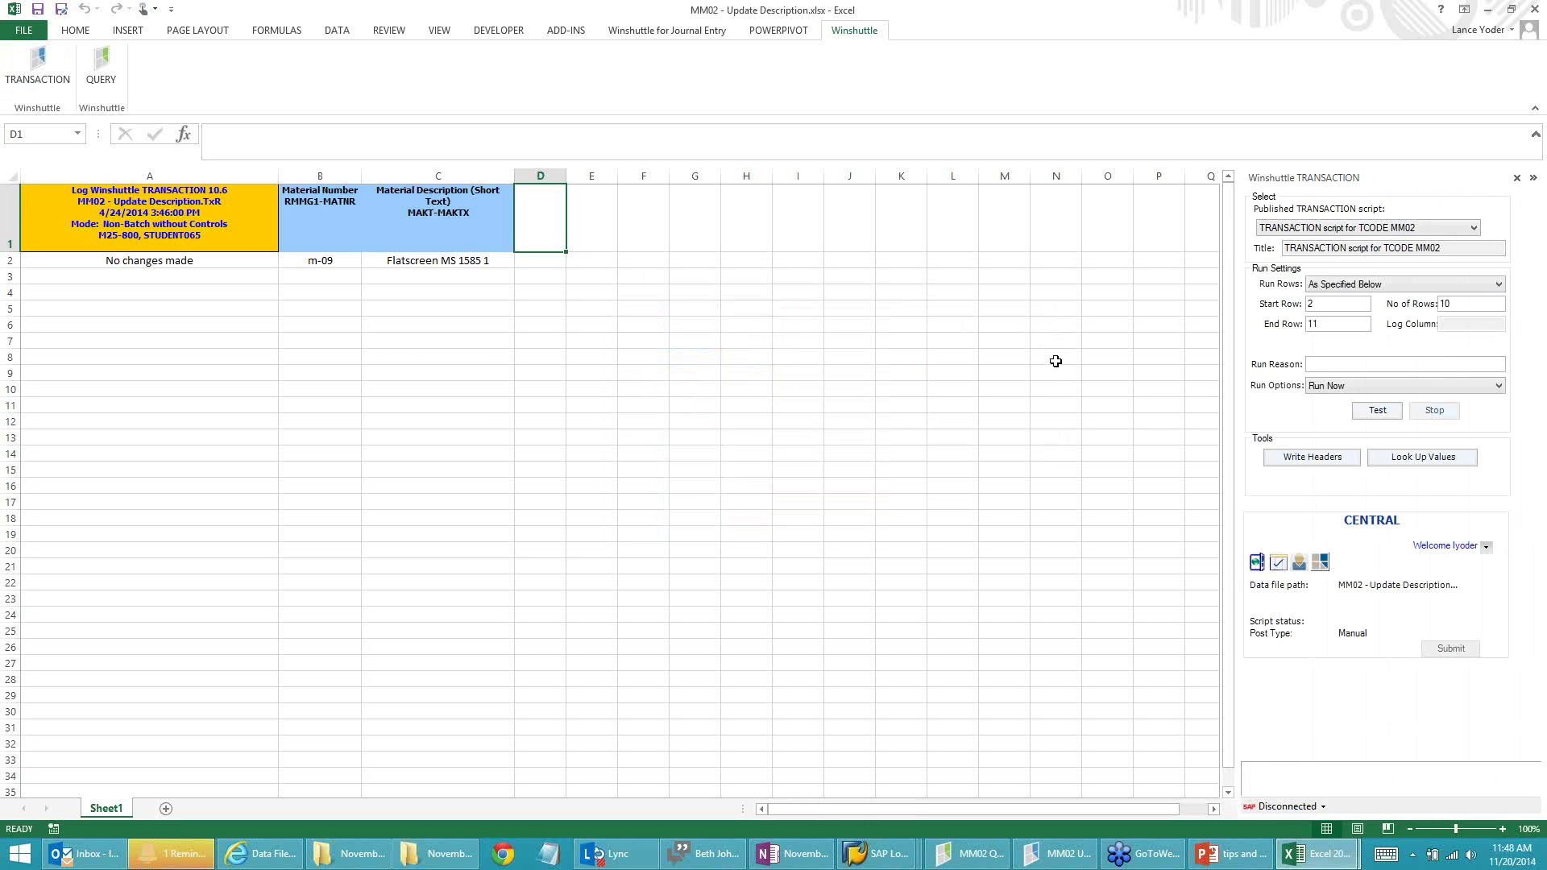
# Step: Clear m-09's 'No changes made' log entry in A2 and select the End Row value 11
pyautogui.hotkey('alt', 'Tab')
pyautogui.hotkey('alt', 'Tab')
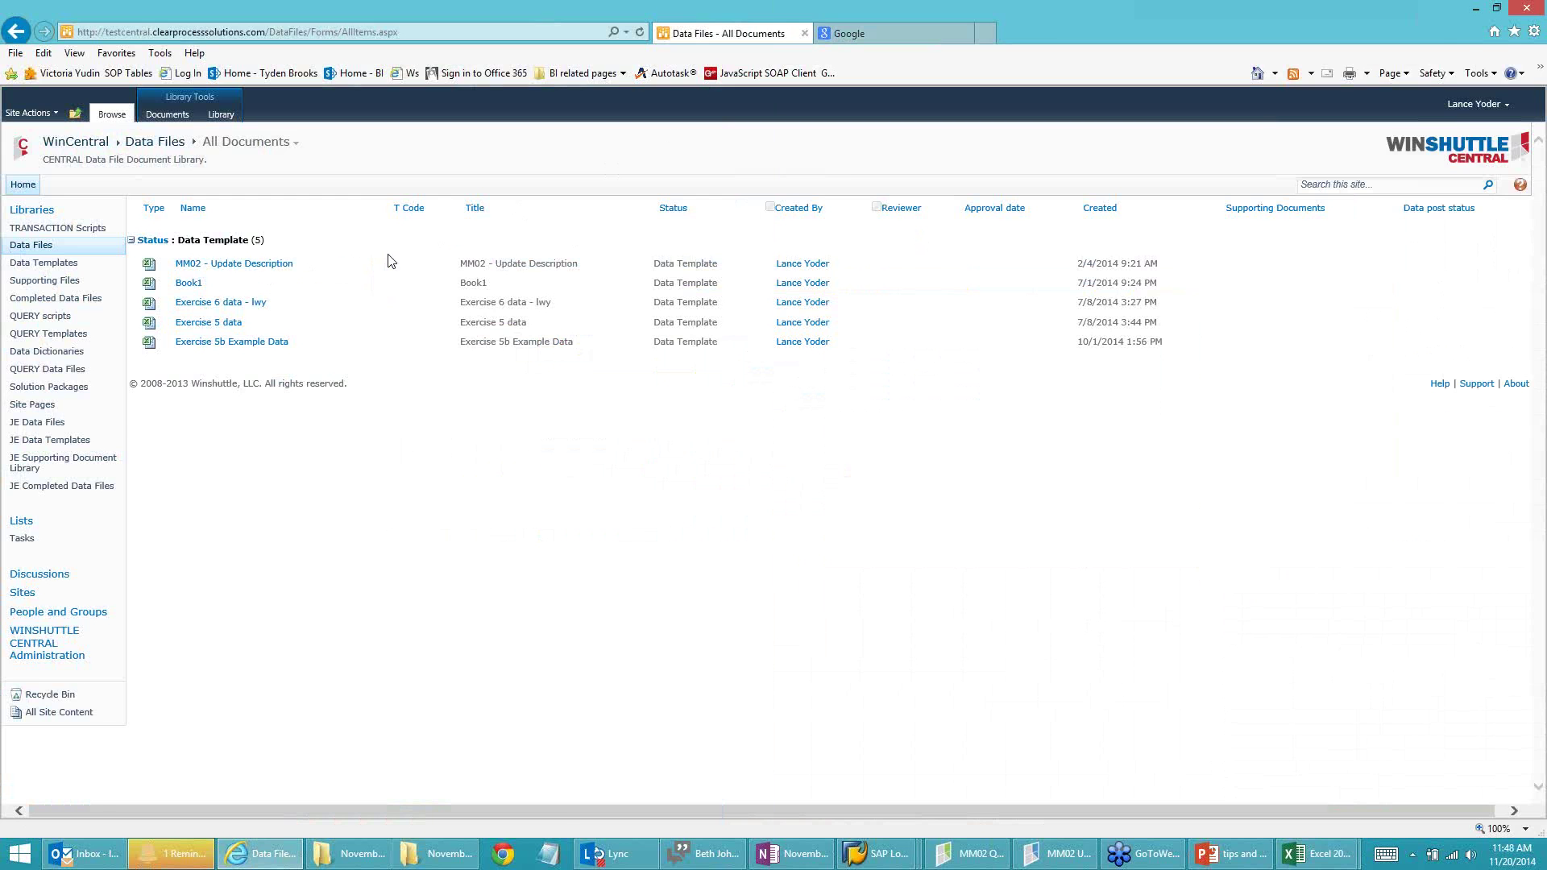
pyautogui.hotkey('alt', 'Tab')
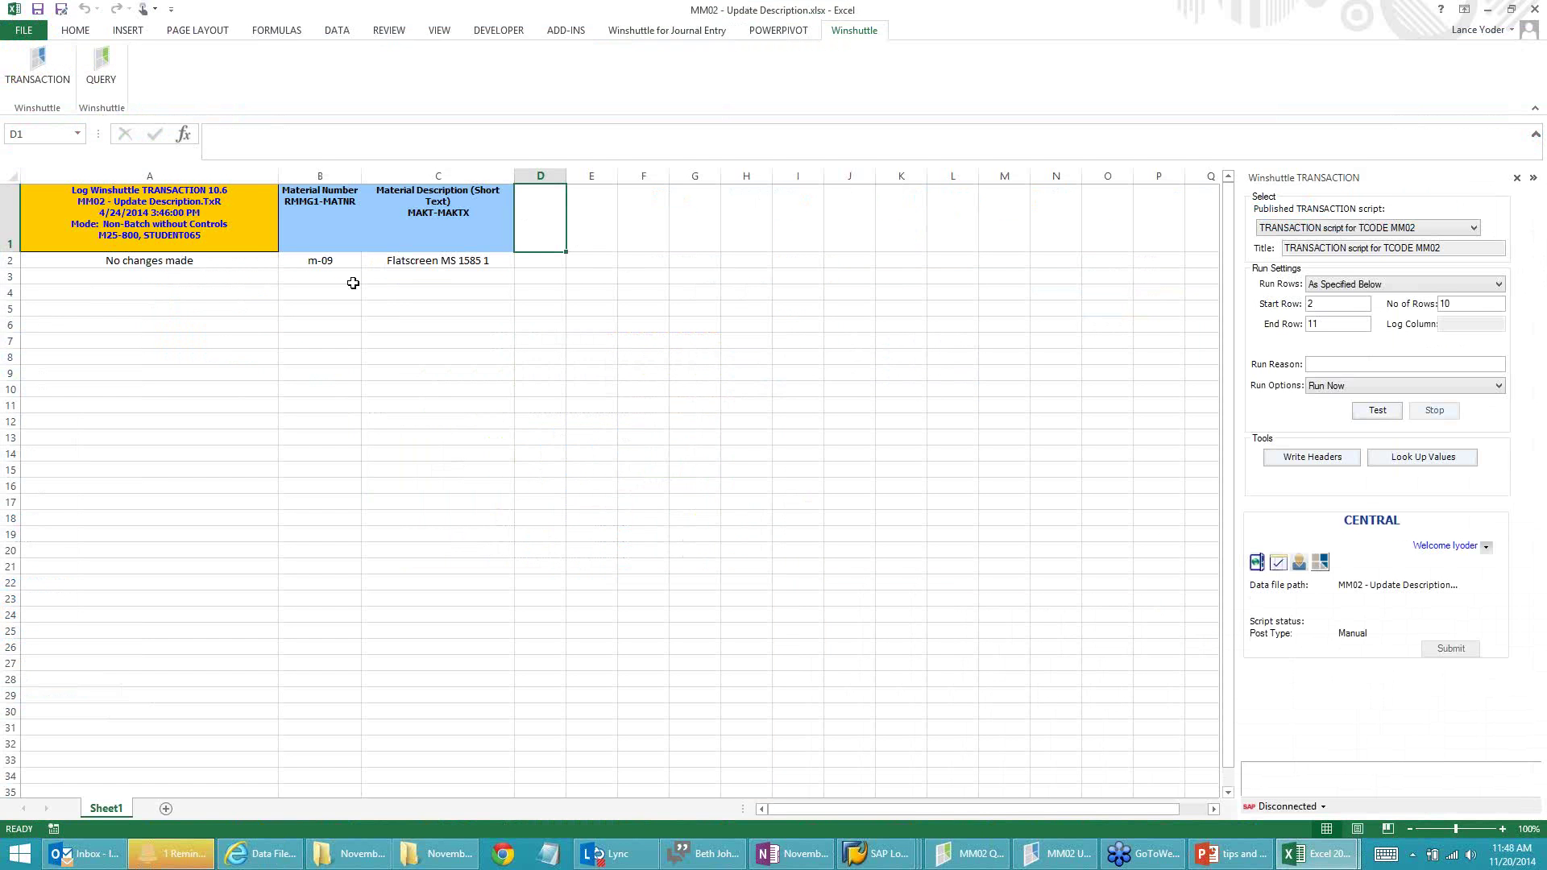
pyautogui.click(332, 263)
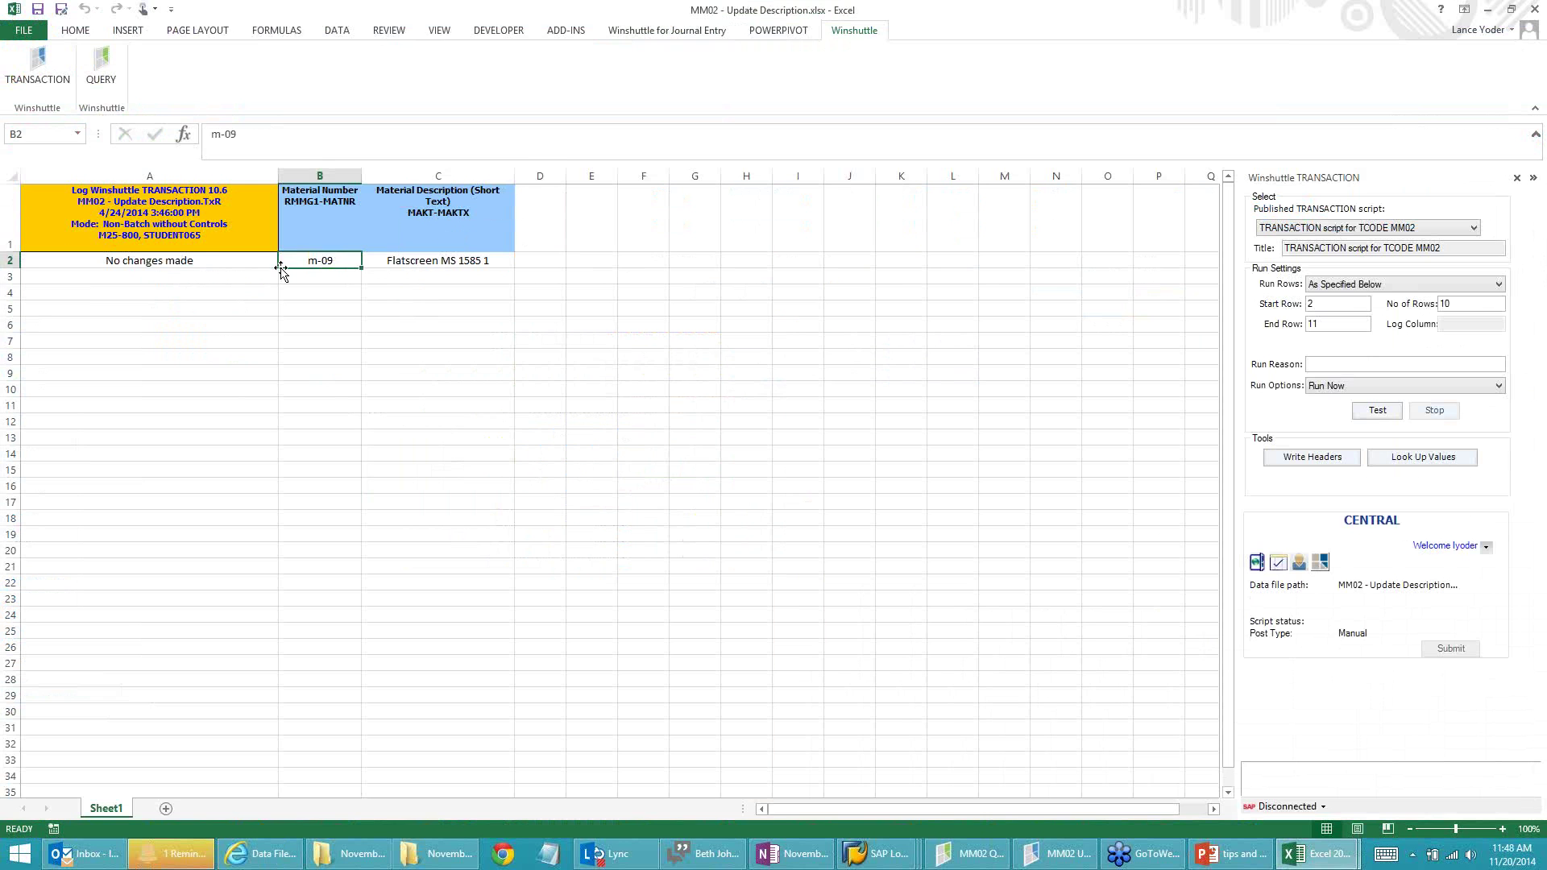
pyautogui.click(207, 261)
pyautogui.press('Delete')
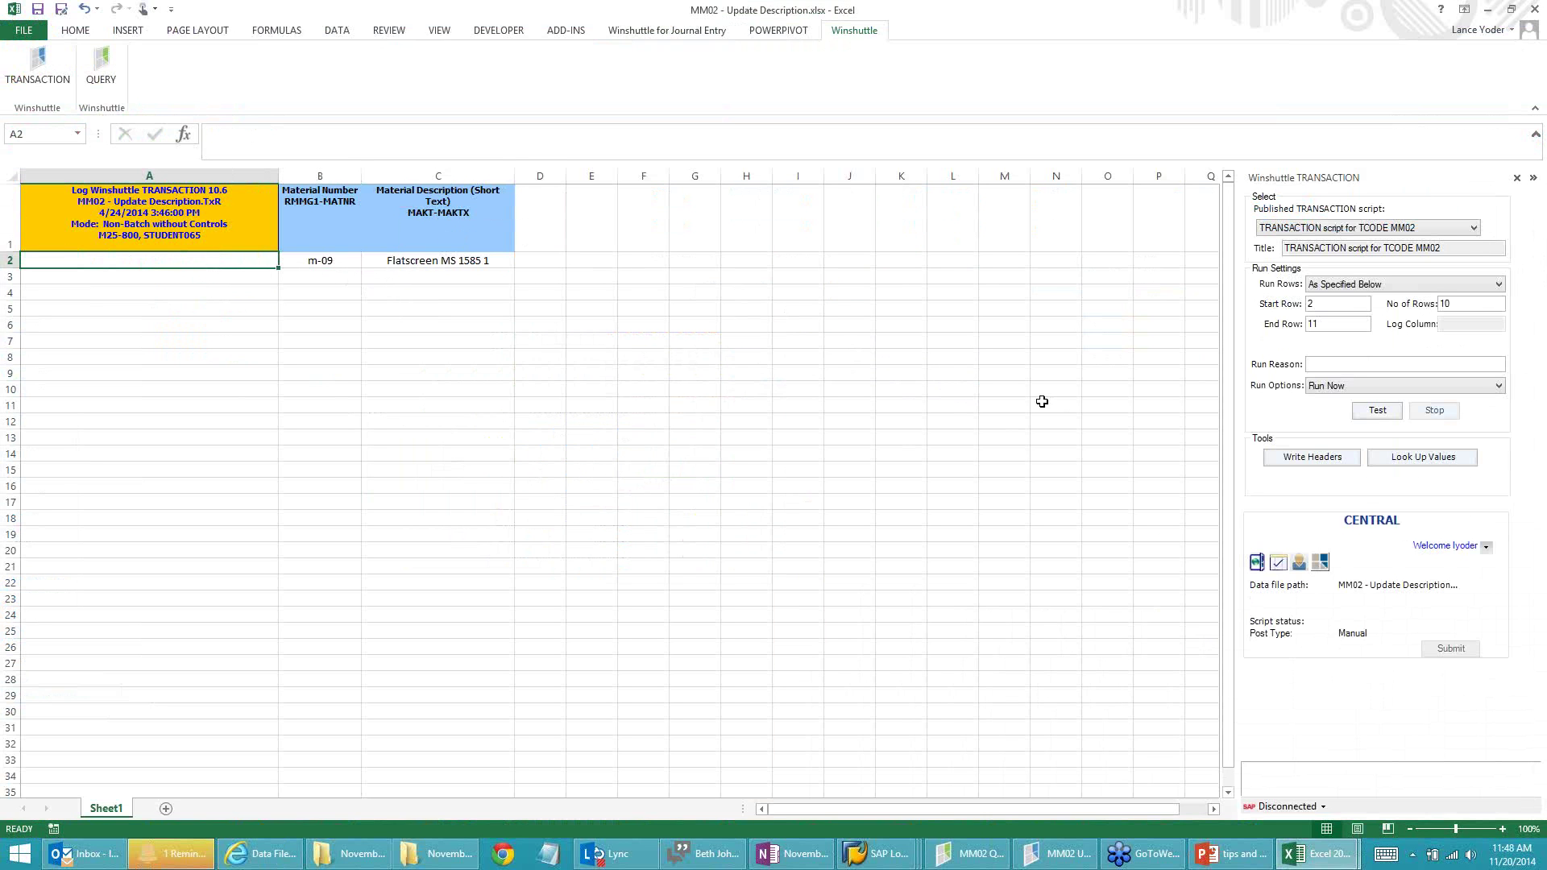
pyautogui.moveTo(1327, 325); pyautogui.dragTo(1284, 321)
# Step: Set Start Row 2, test-run the script past SAP Logon, and dismiss the Log Column error
pyautogui.click(1055, 854)
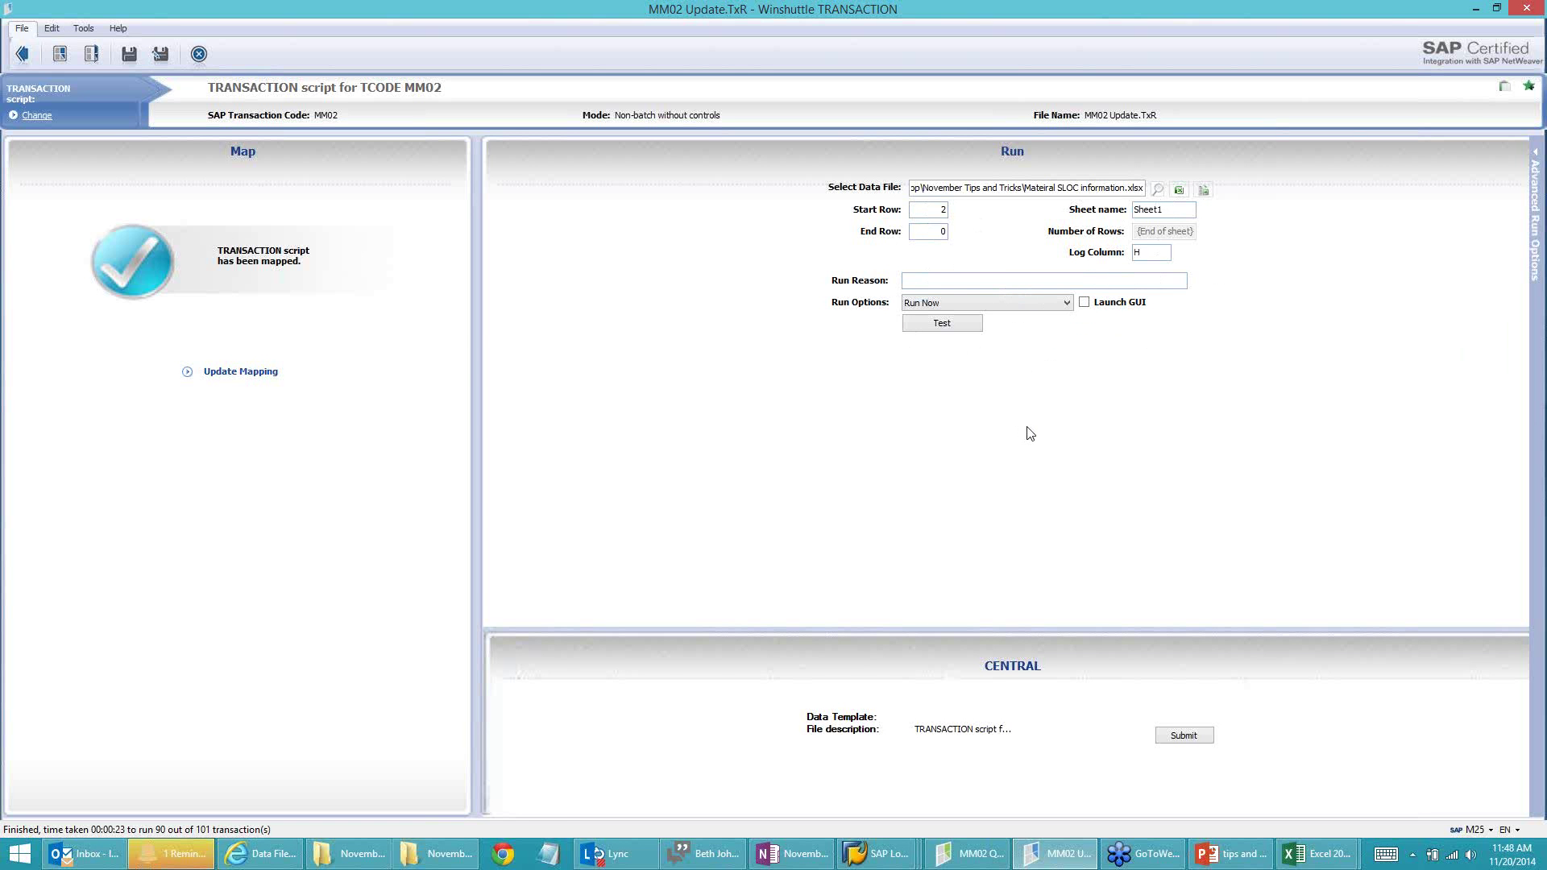
pyautogui.hotkey('alt', 'Tab')
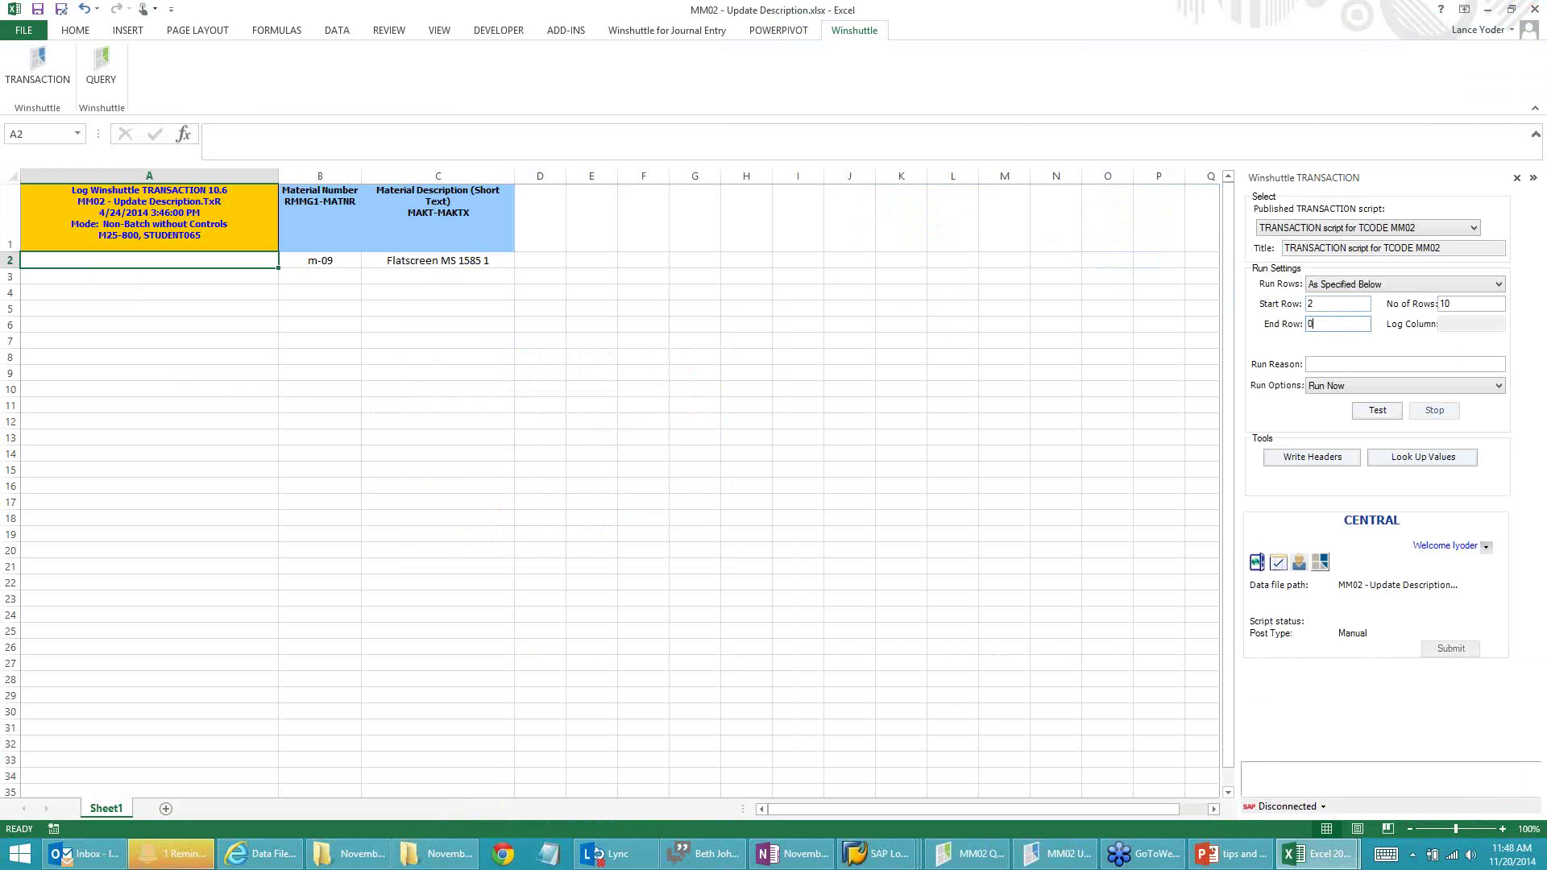
pyautogui.click(1344, 303)
pyautogui.click(1379, 411)
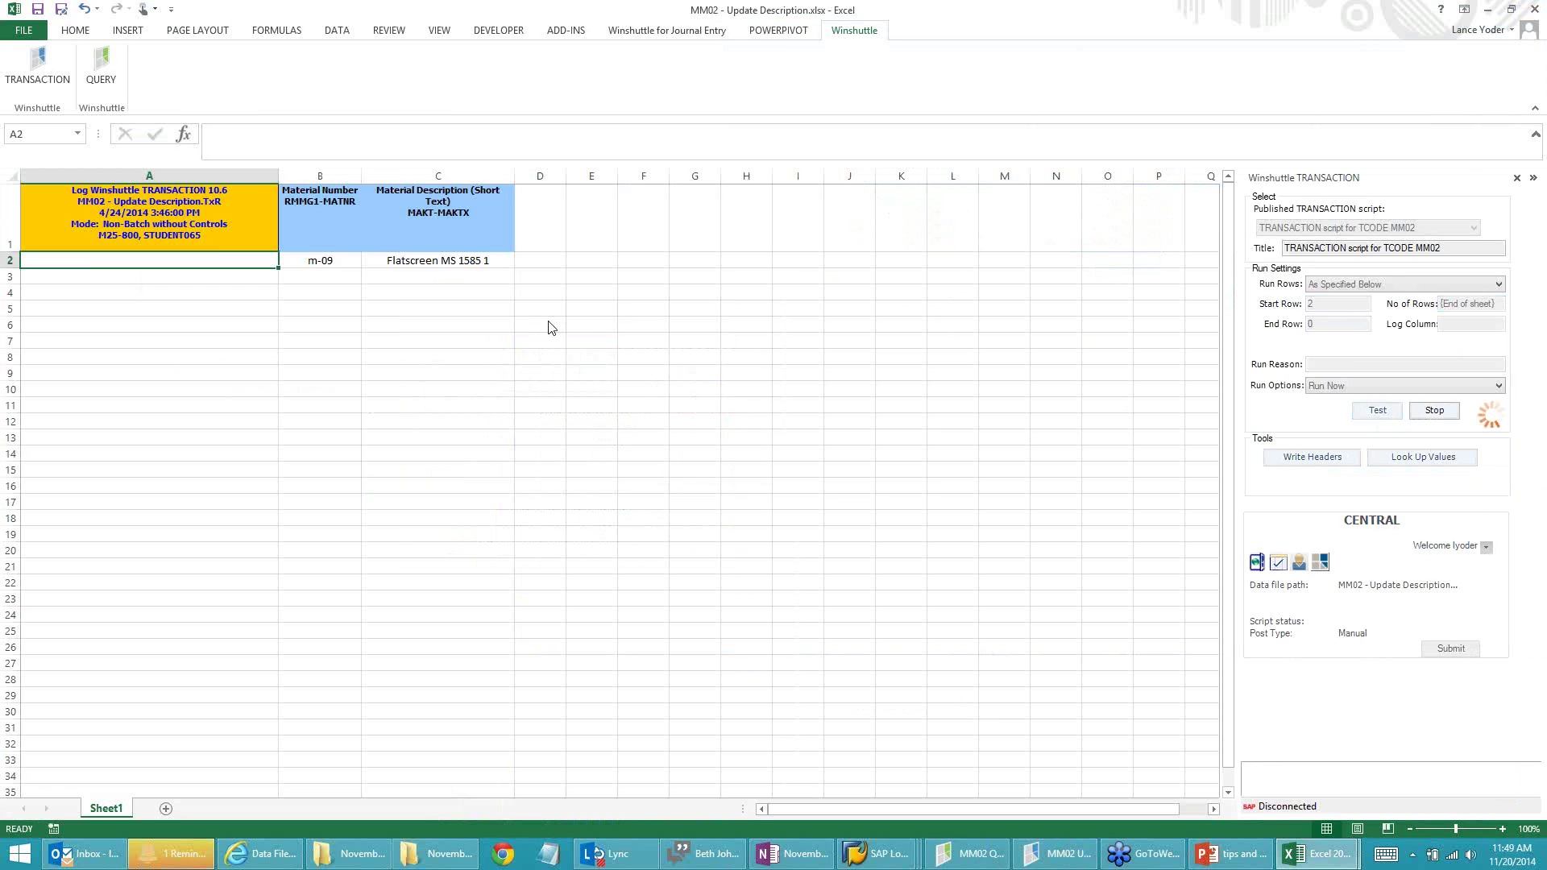
pyautogui.click(830, 508)
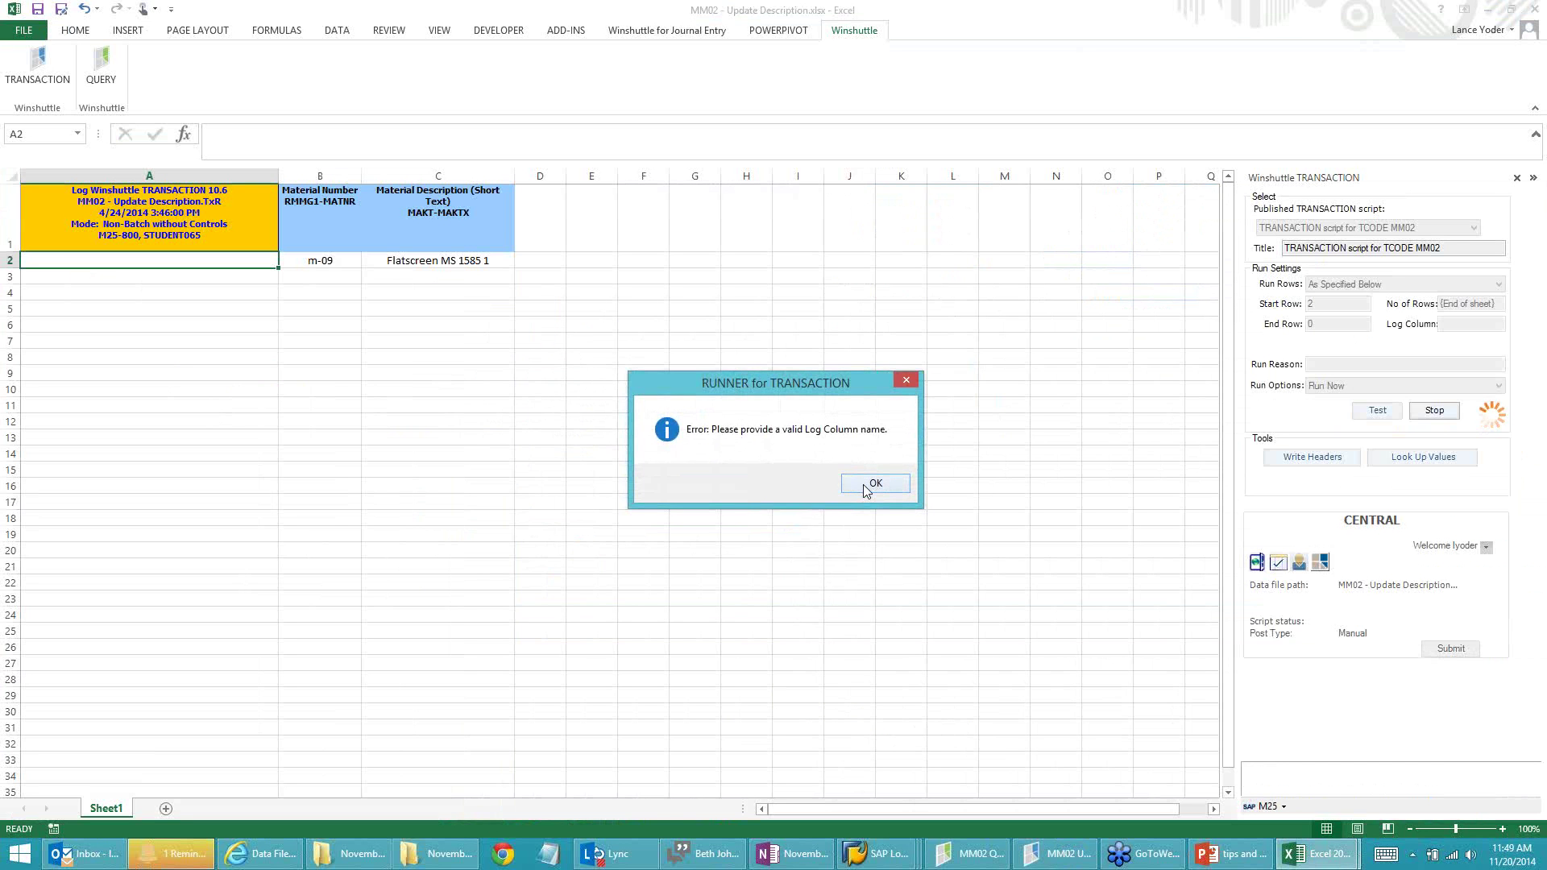
pyautogui.click(866, 484)
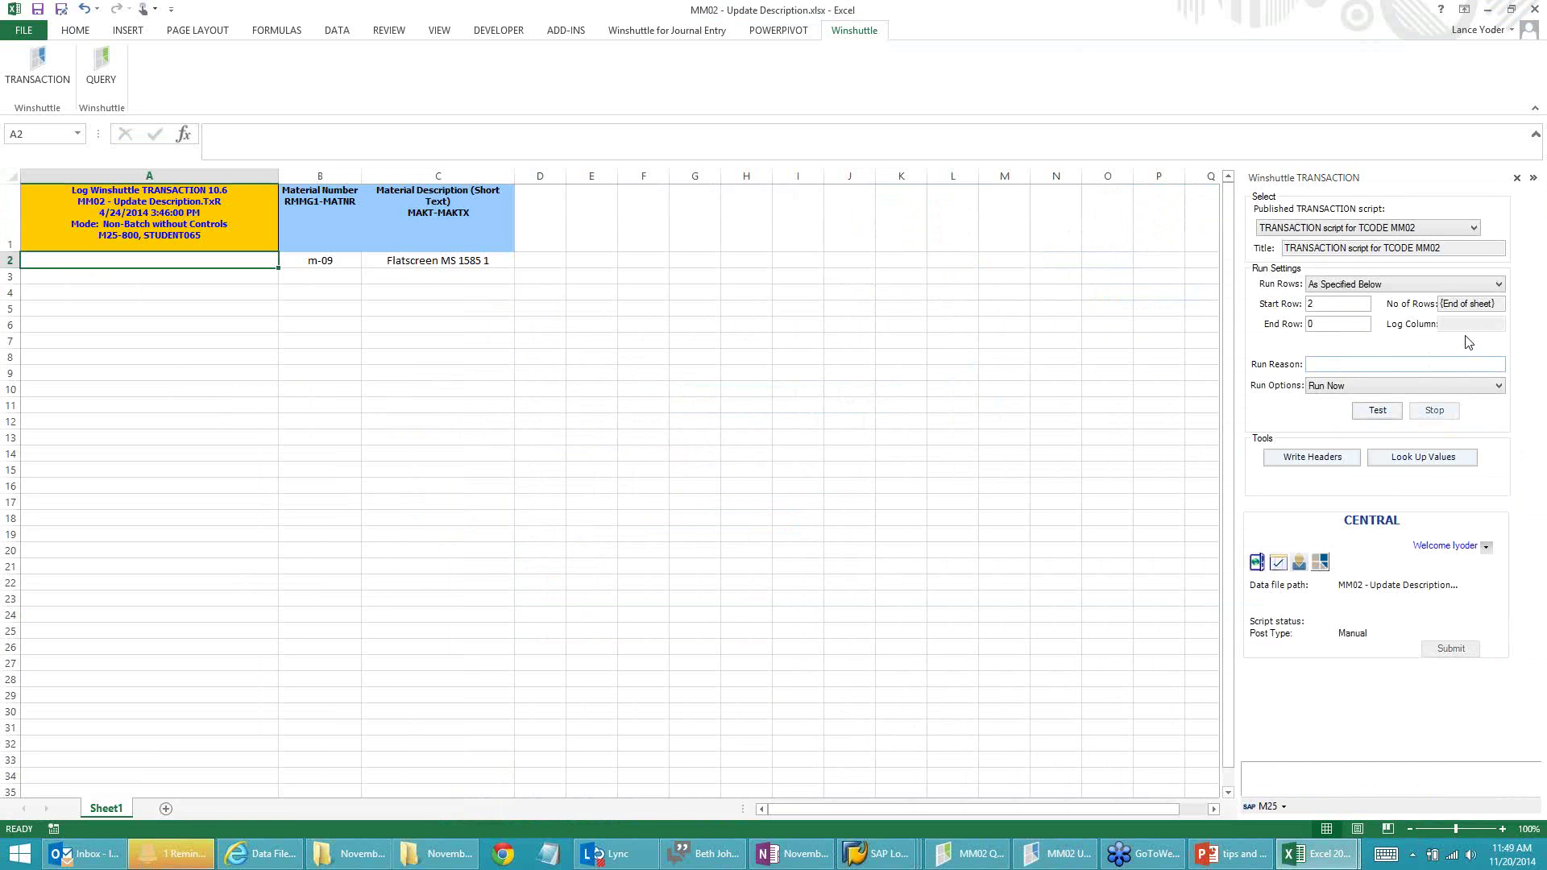
pyautogui.click(211, 273)
pyautogui.click(207, 262)
pyautogui.click(1392, 386)
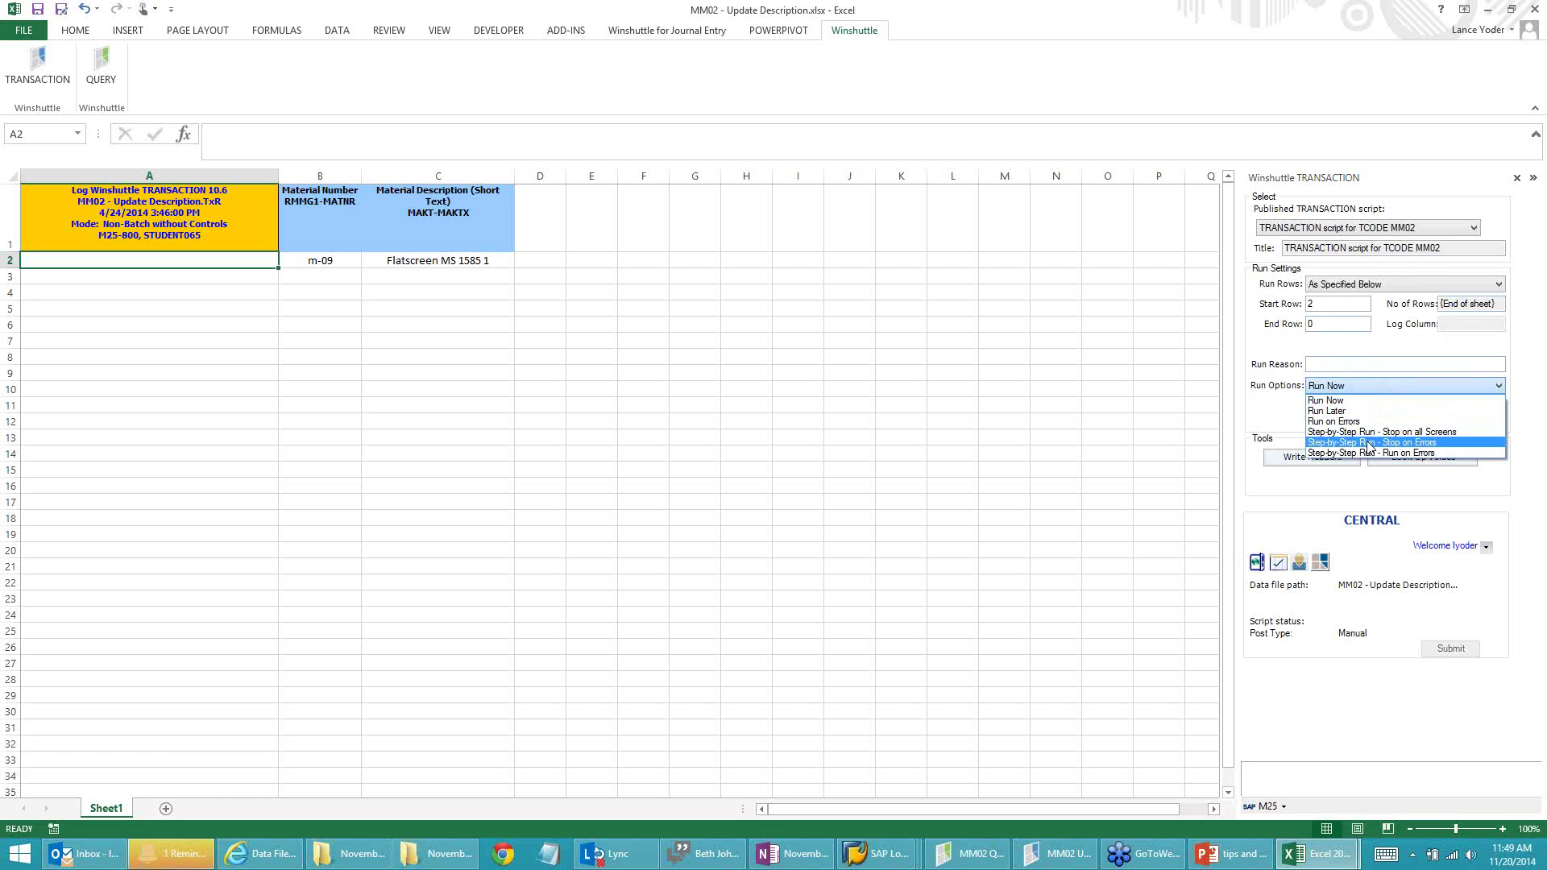
pyautogui.click(1379, 384)
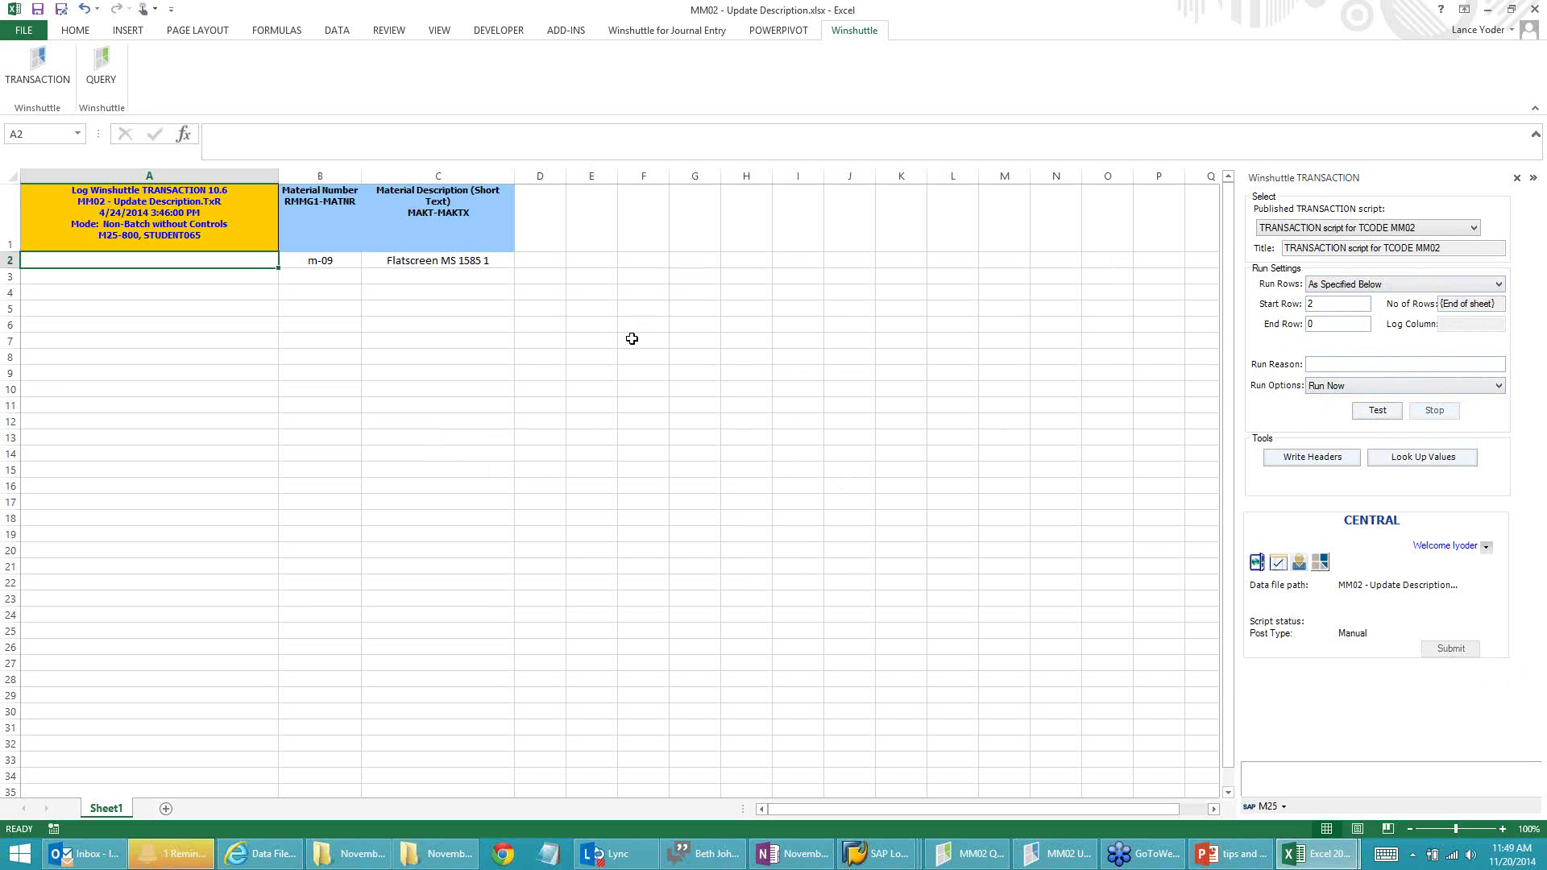
pyautogui.click(1384, 286)
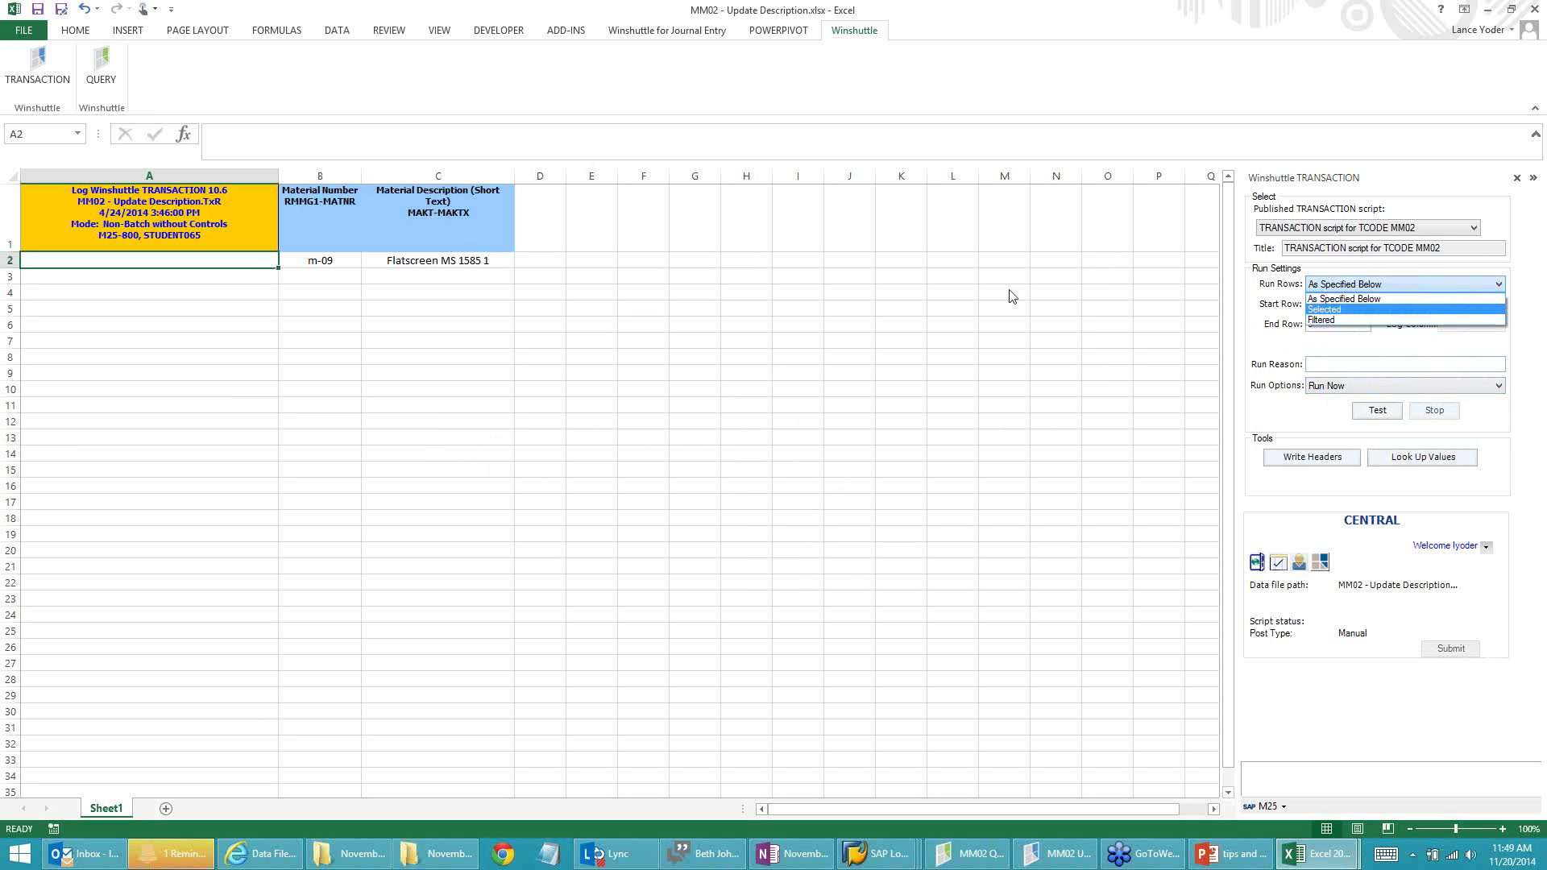
pyautogui.click(610, 291)
pyautogui.click(331, 261)
pyautogui.moveTo(331, 260)
pyautogui.mouseDown()
pyautogui.moveTo(467, 256)
pyautogui.moveTo(515, 631)
pyautogui.mouseUp()
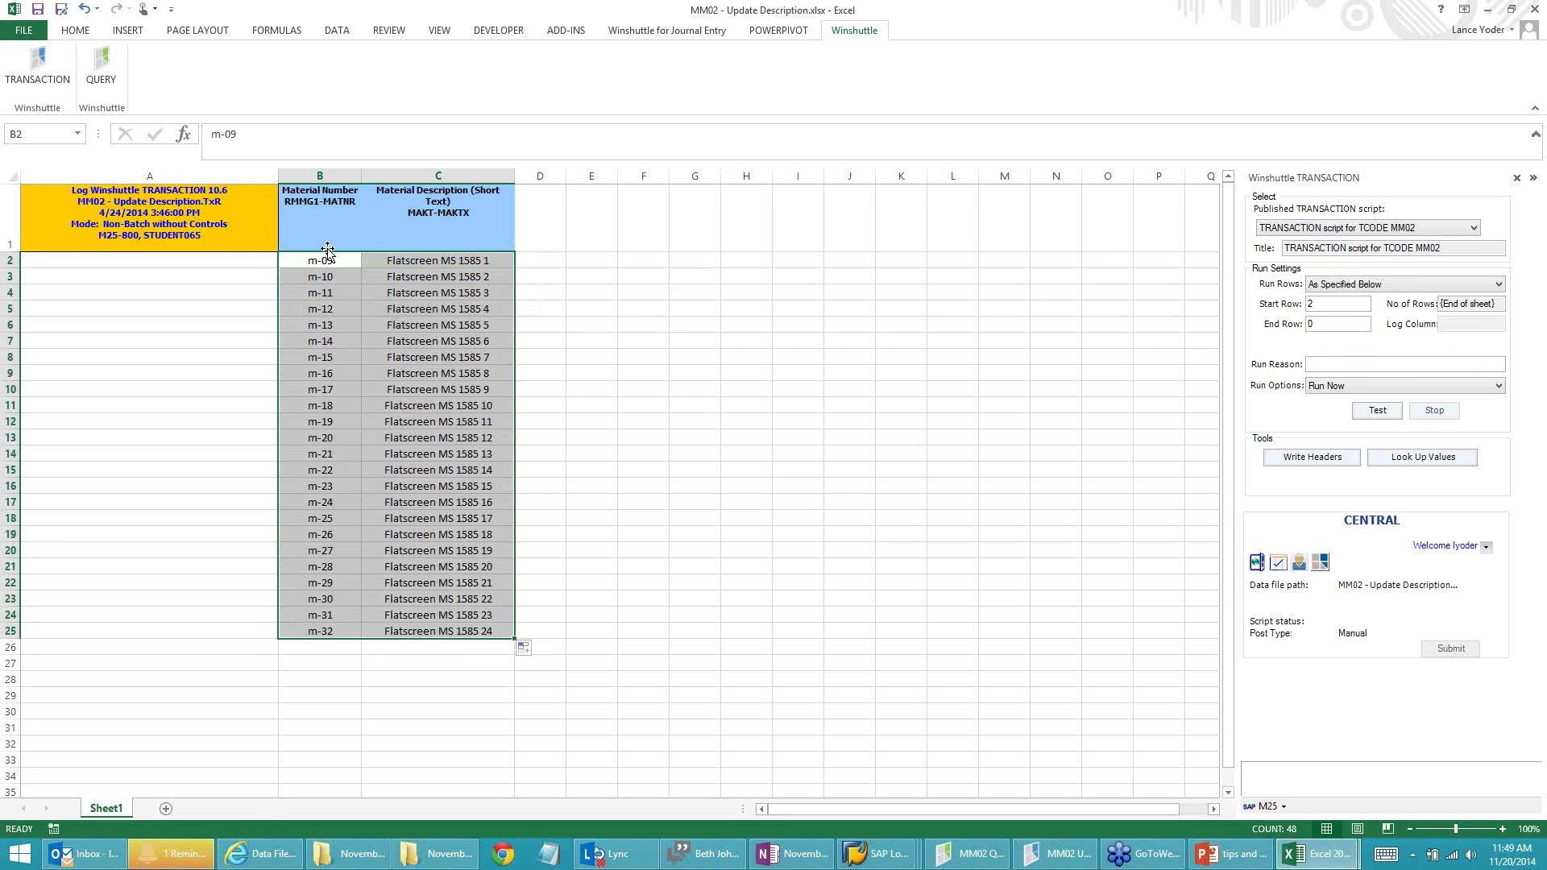
# Step: Fill the material numbers and descriptions down to row 25 and turn on header filtering
pyautogui.click(327, 211)
pyautogui.click(74, 30)
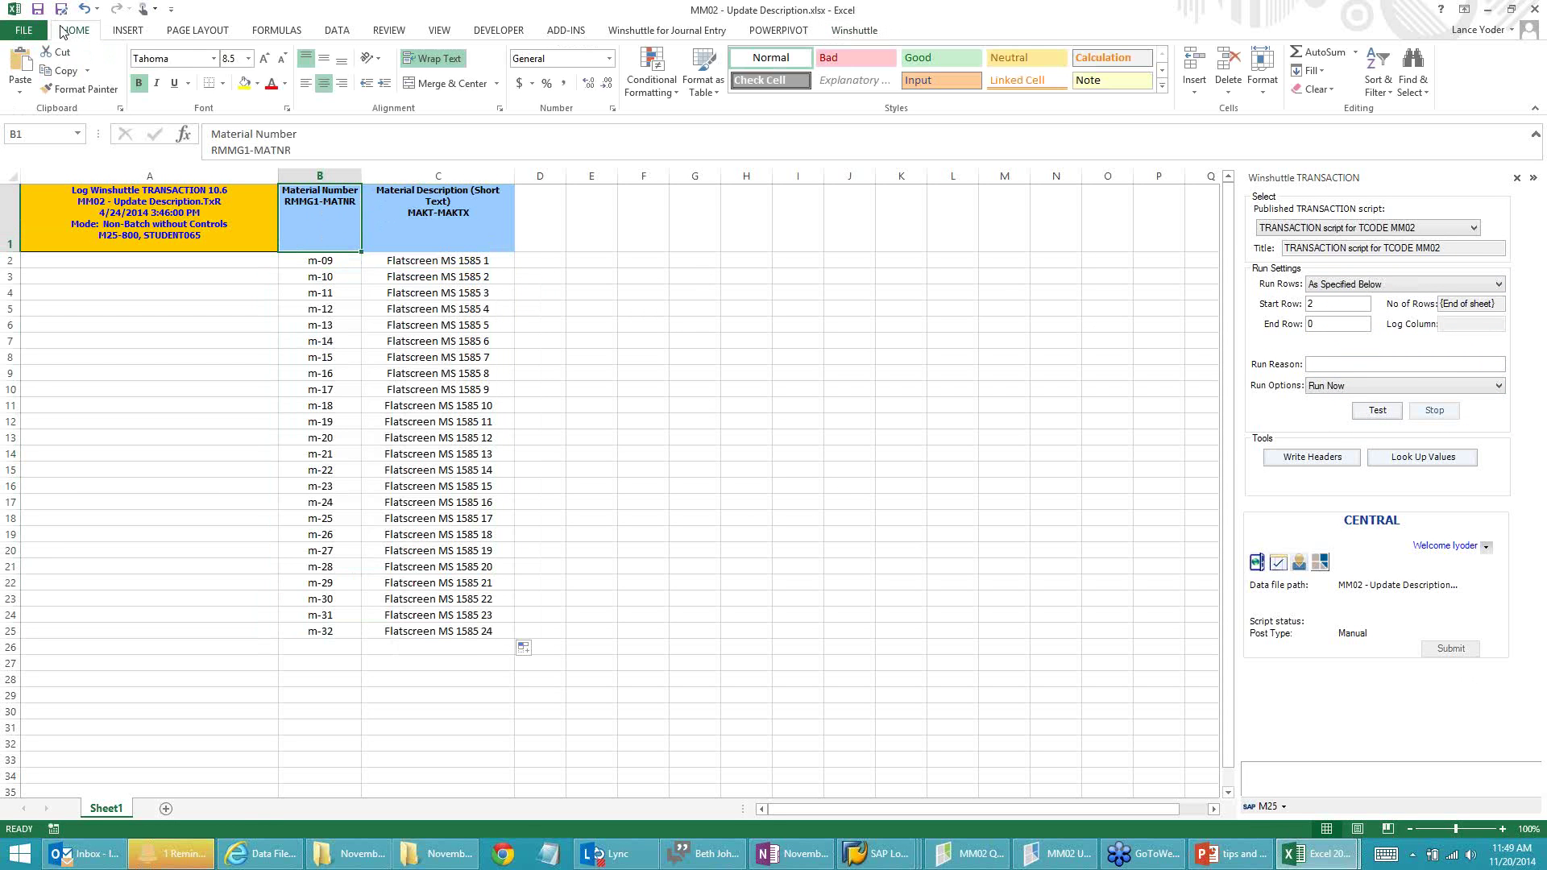
pyautogui.click(1367, 63)
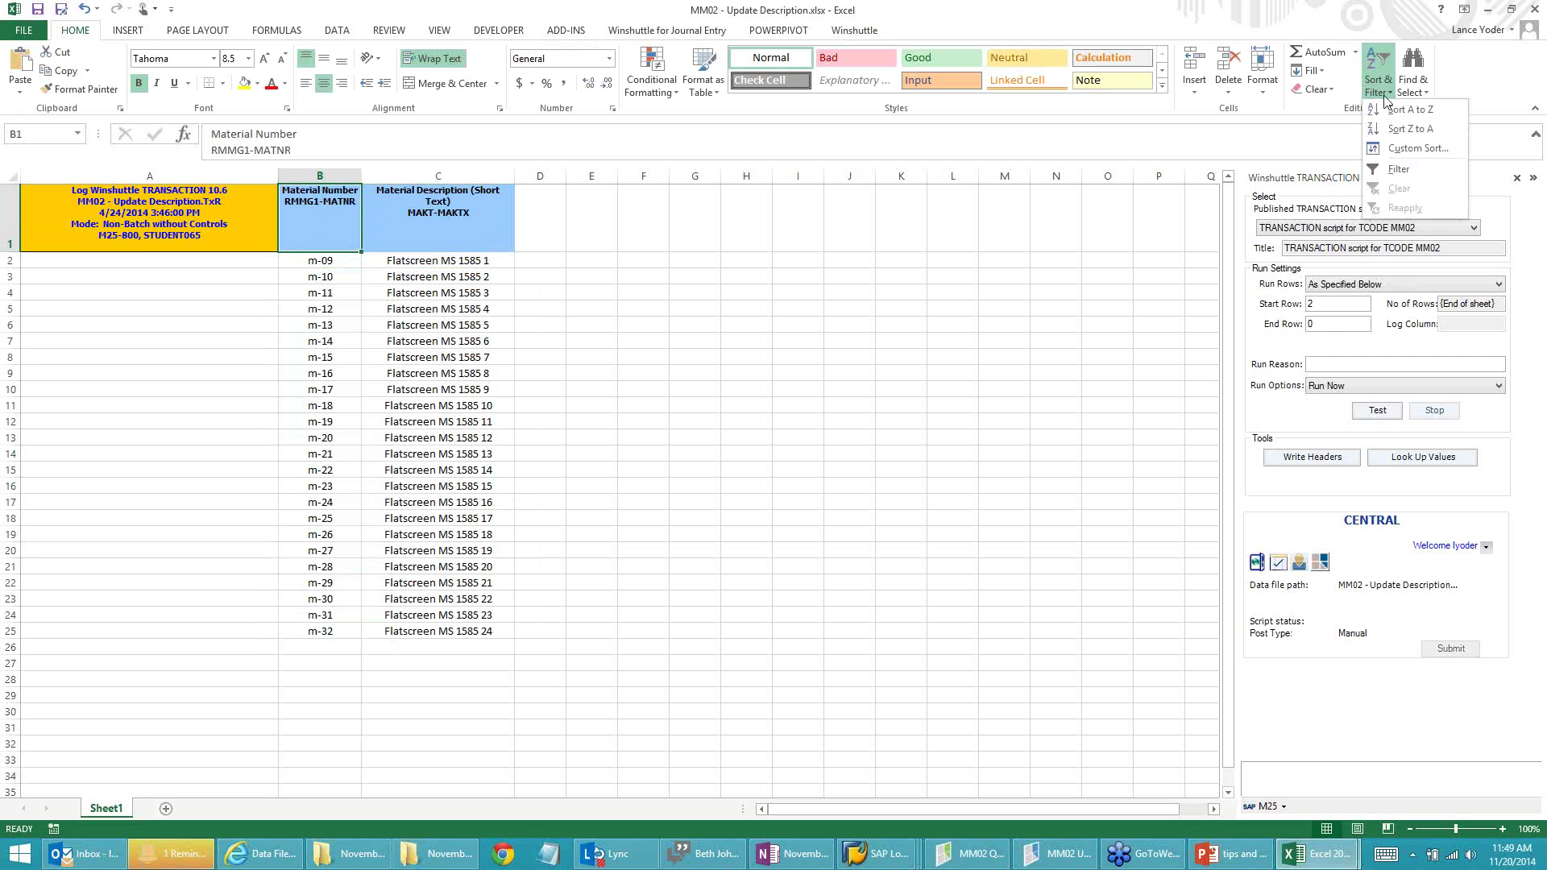
pyautogui.click(1406, 165)
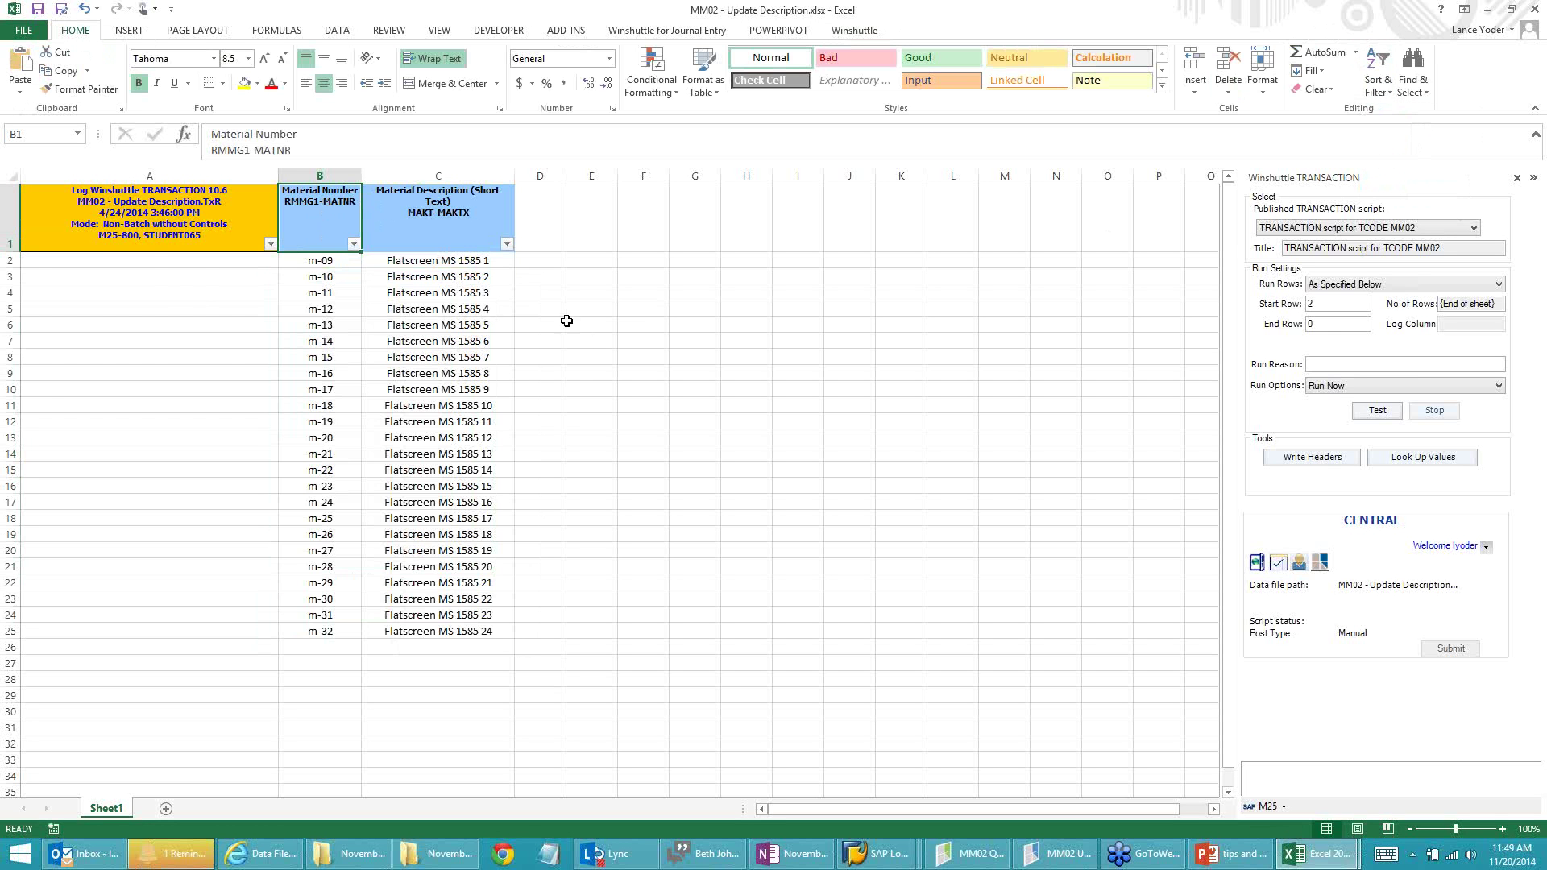
# Step: Filter the Material Number column to m-11, m-13, m-15 and m-17
pyautogui.click(353, 243)
pyautogui.click(192, 401)
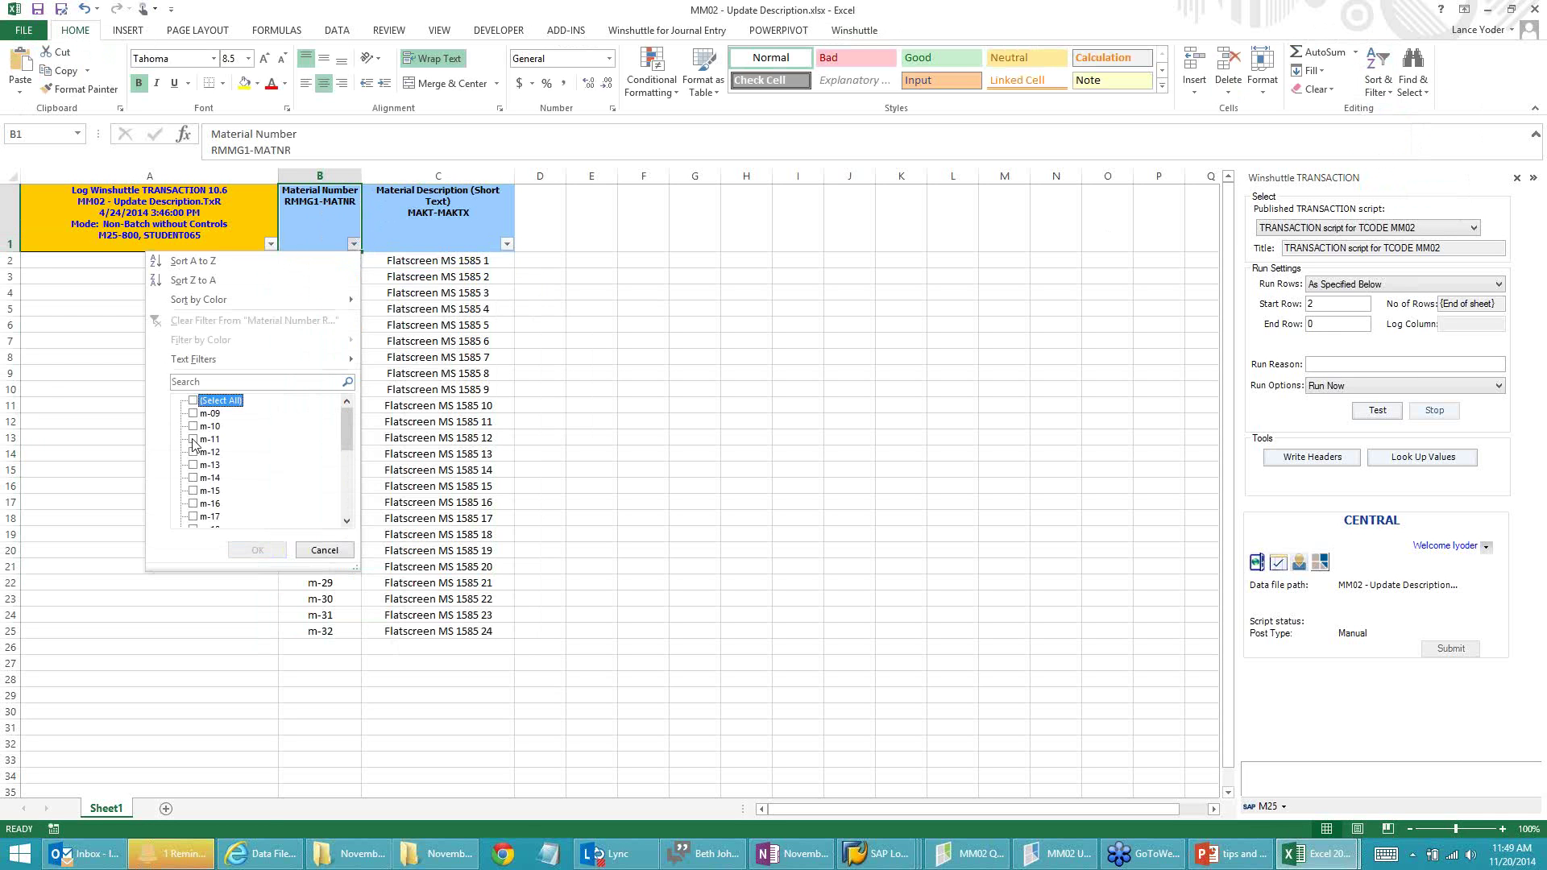
pyautogui.click(194, 439)
pyautogui.click(193, 465)
pyautogui.click(193, 490)
pyautogui.click(193, 516)
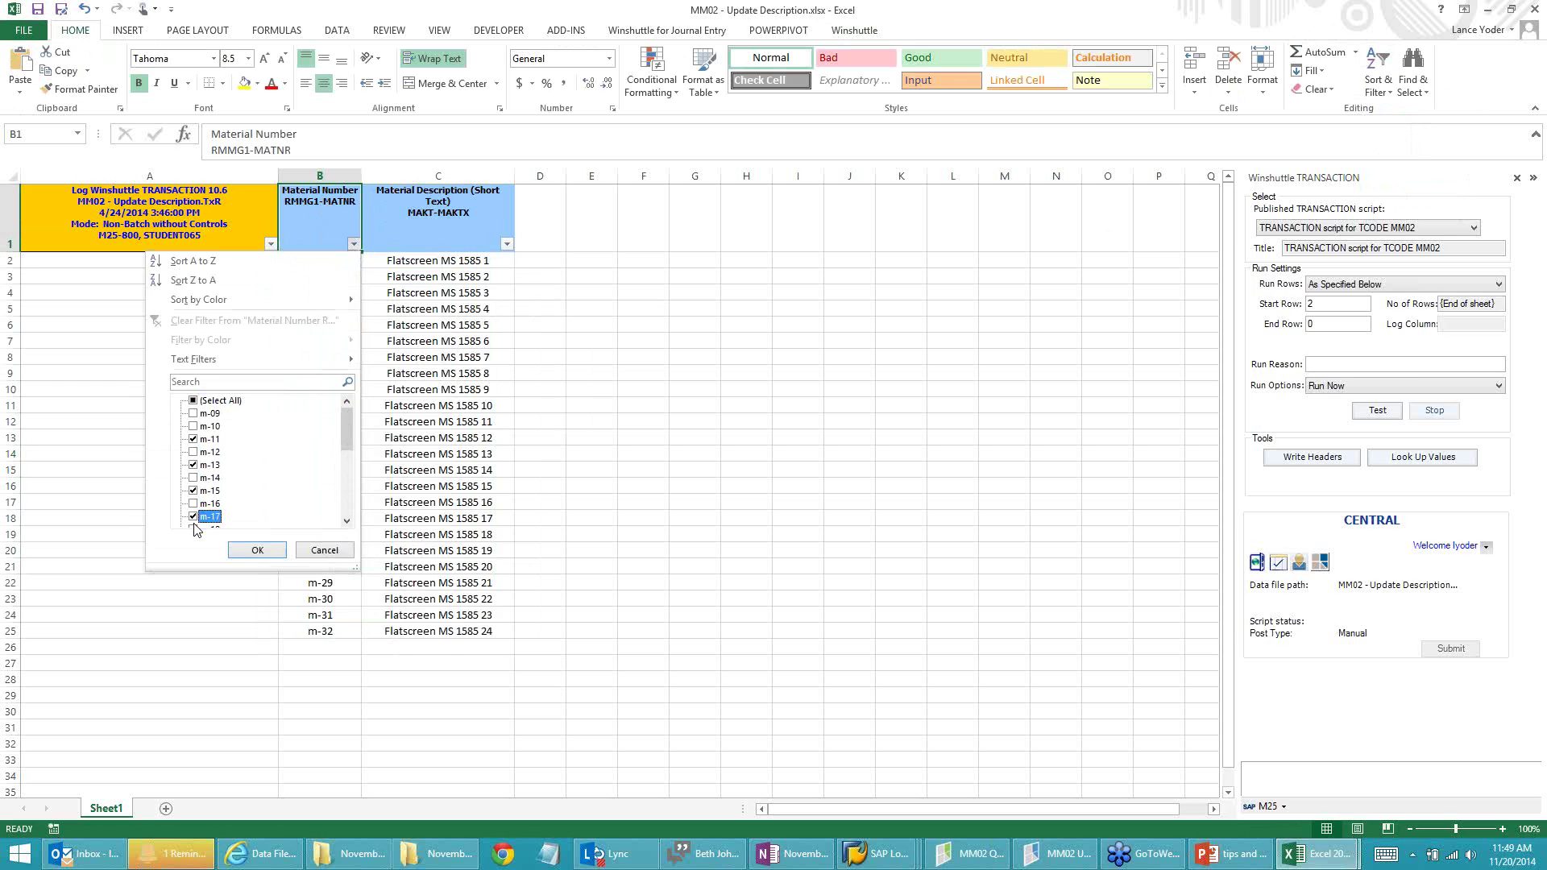
pyautogui.click(257, 549)
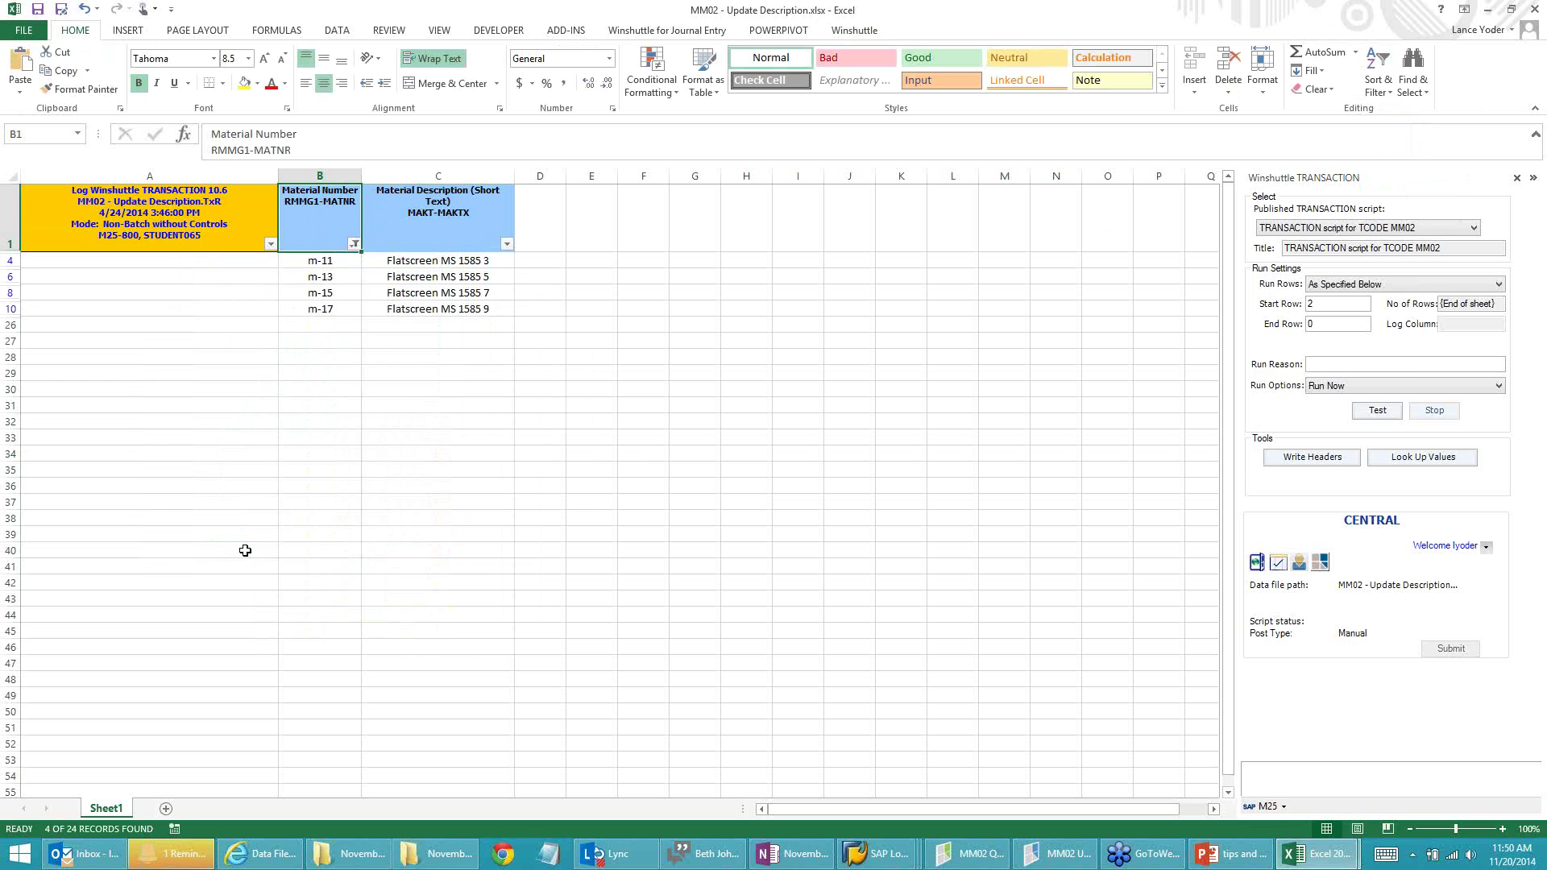
# Step: Set the Winshuttle Run Rows option to Filtered
pyautogui.click(1368, 287)
pyautogui.click(1368, 298)
pyautogui.click(1350, 285)
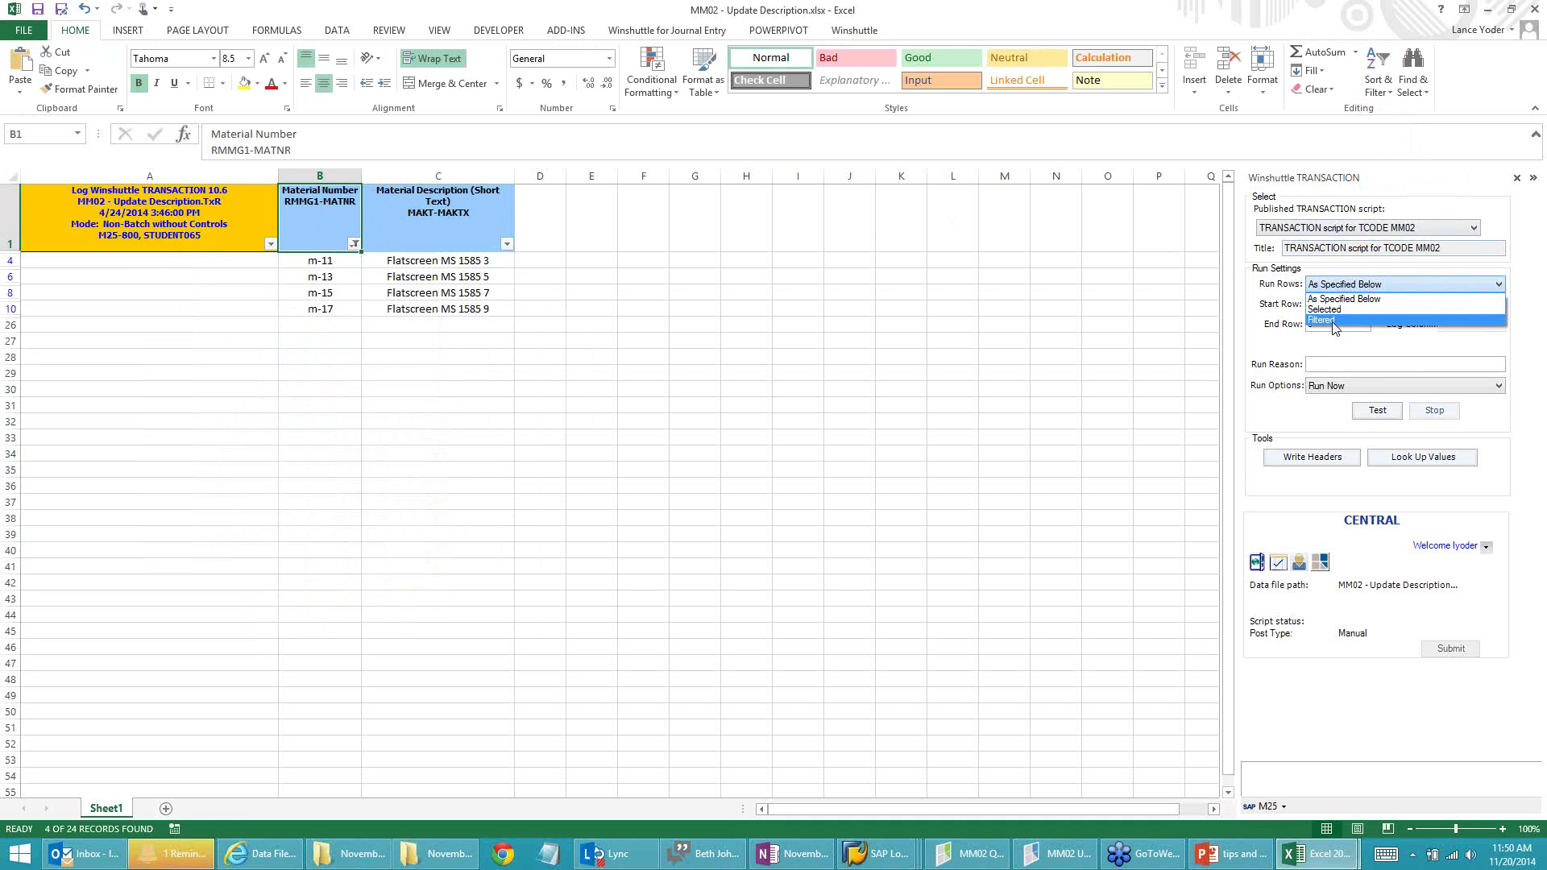
pyautogui.click(1334, 321)
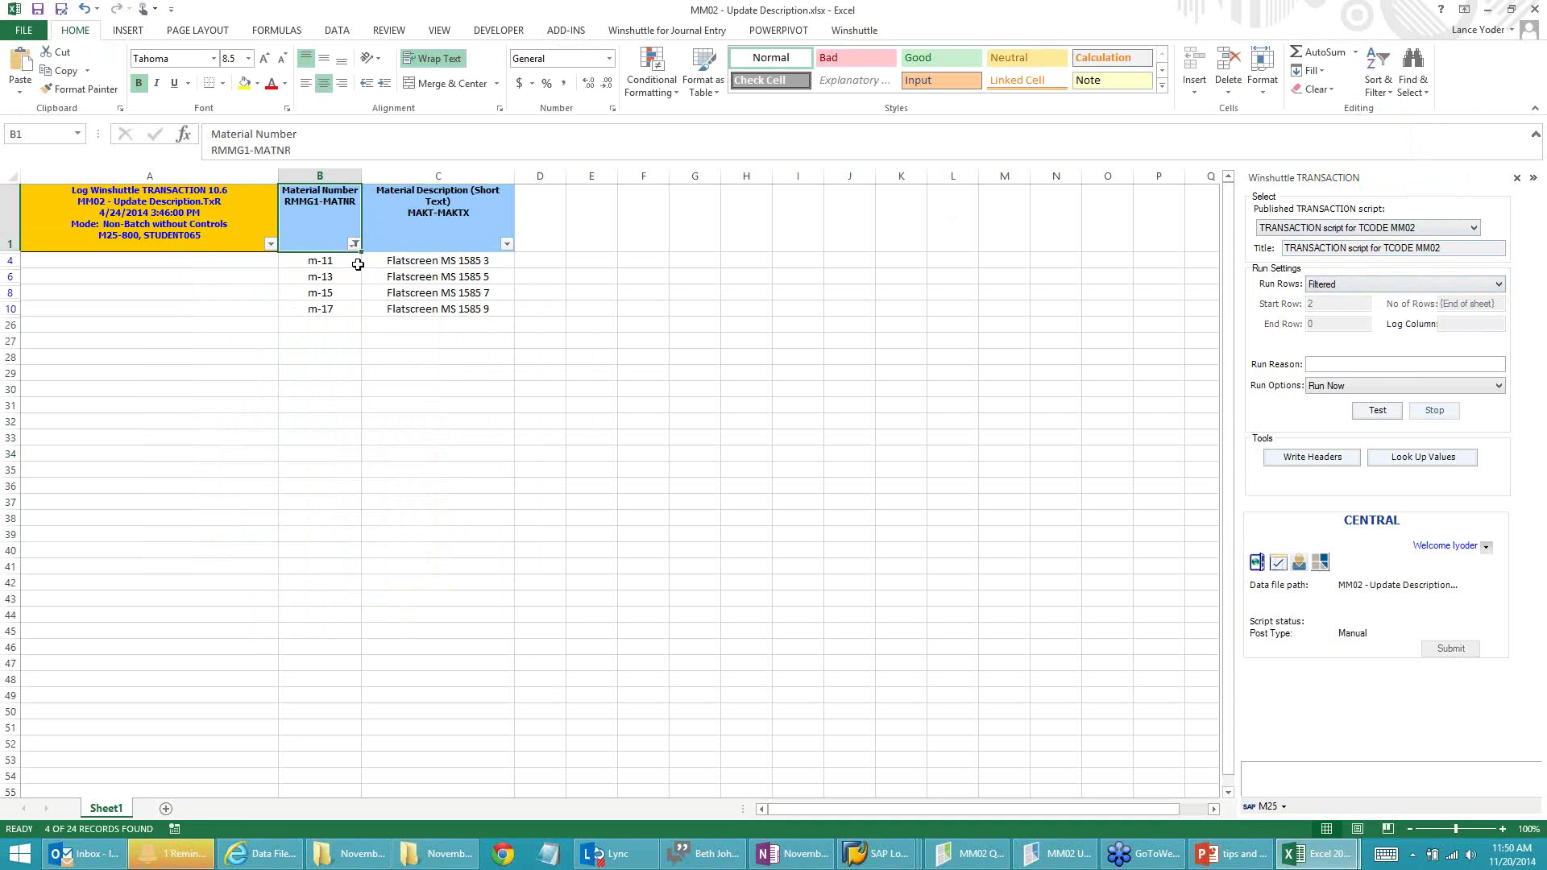
pyautogui.click(319, 276)
# Step: Reset the Material Number filter to Select All so every row shows again
pyautogui.click(326, 298)
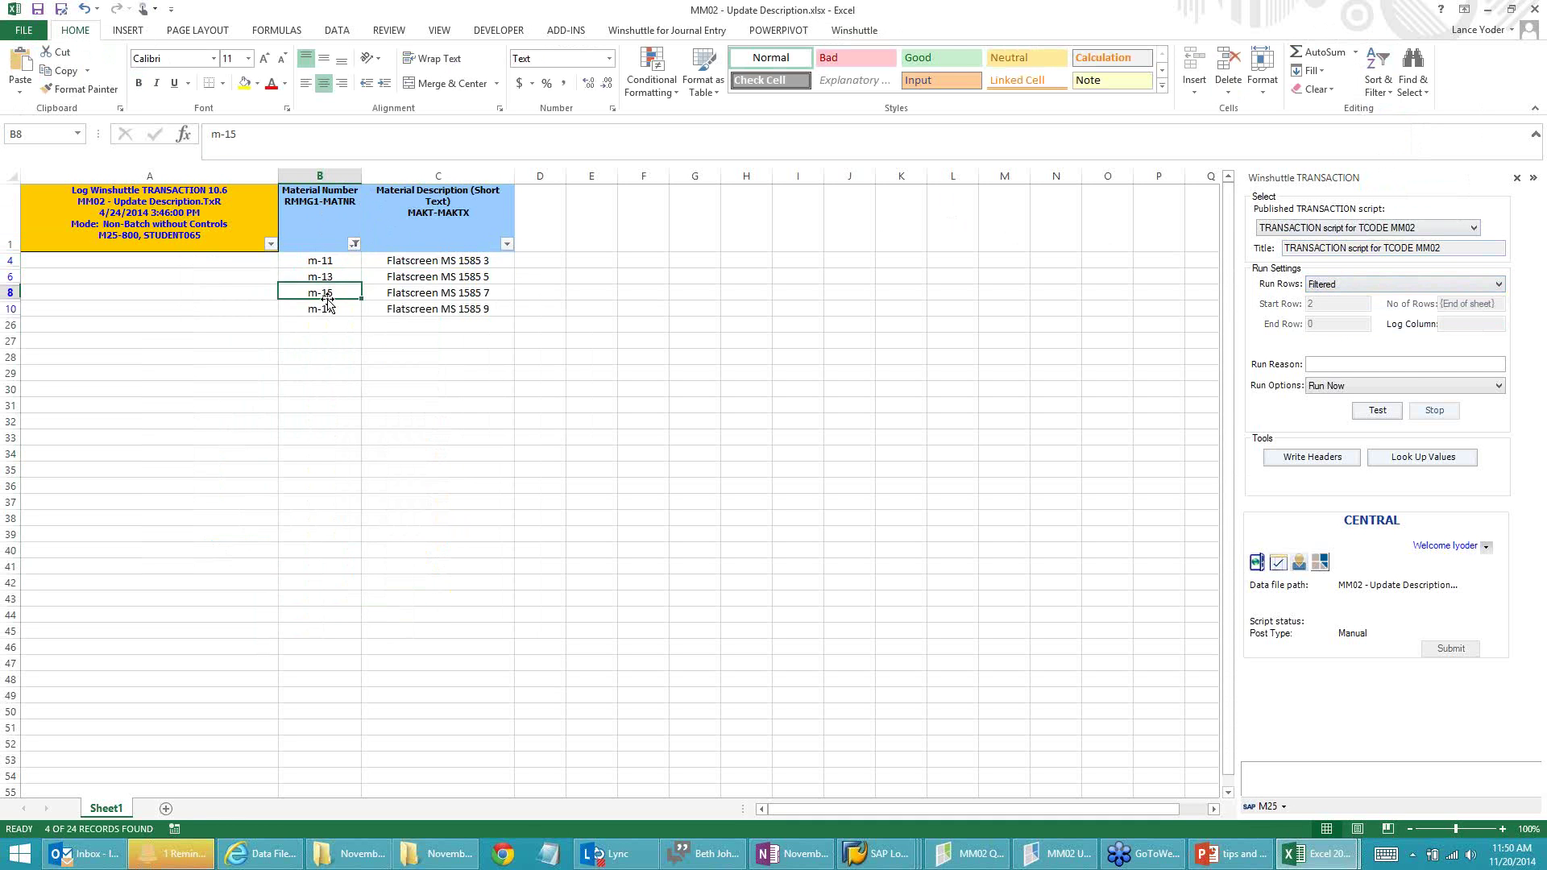
pyautogui.click(326, 308)
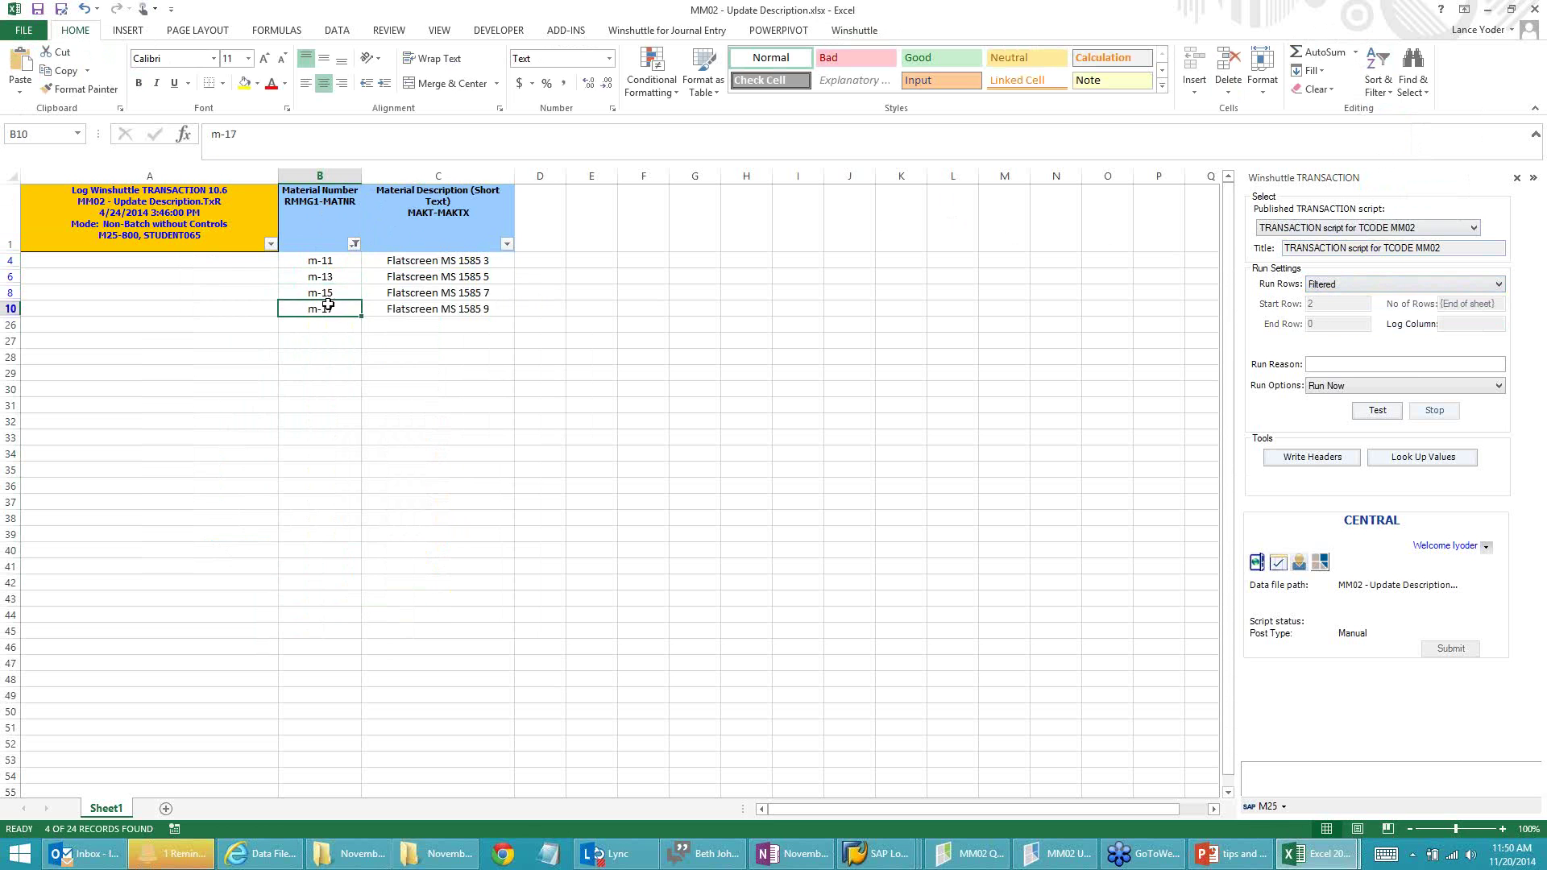
pyautogui.click(355, 243)
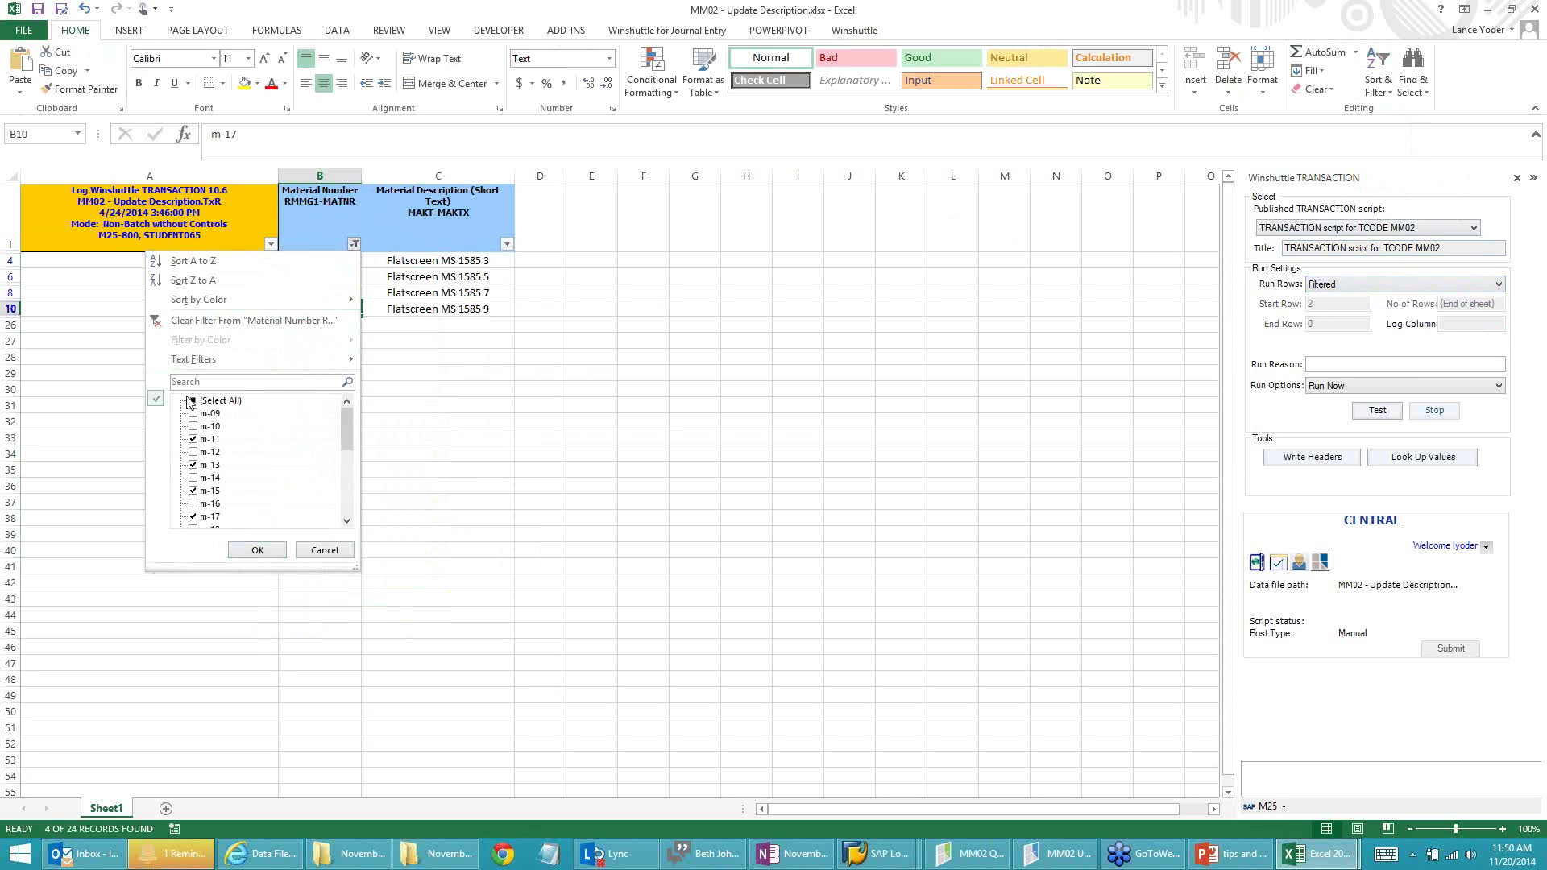
pyautogui.click(191, 400)
pyautogui.click(257, 550)
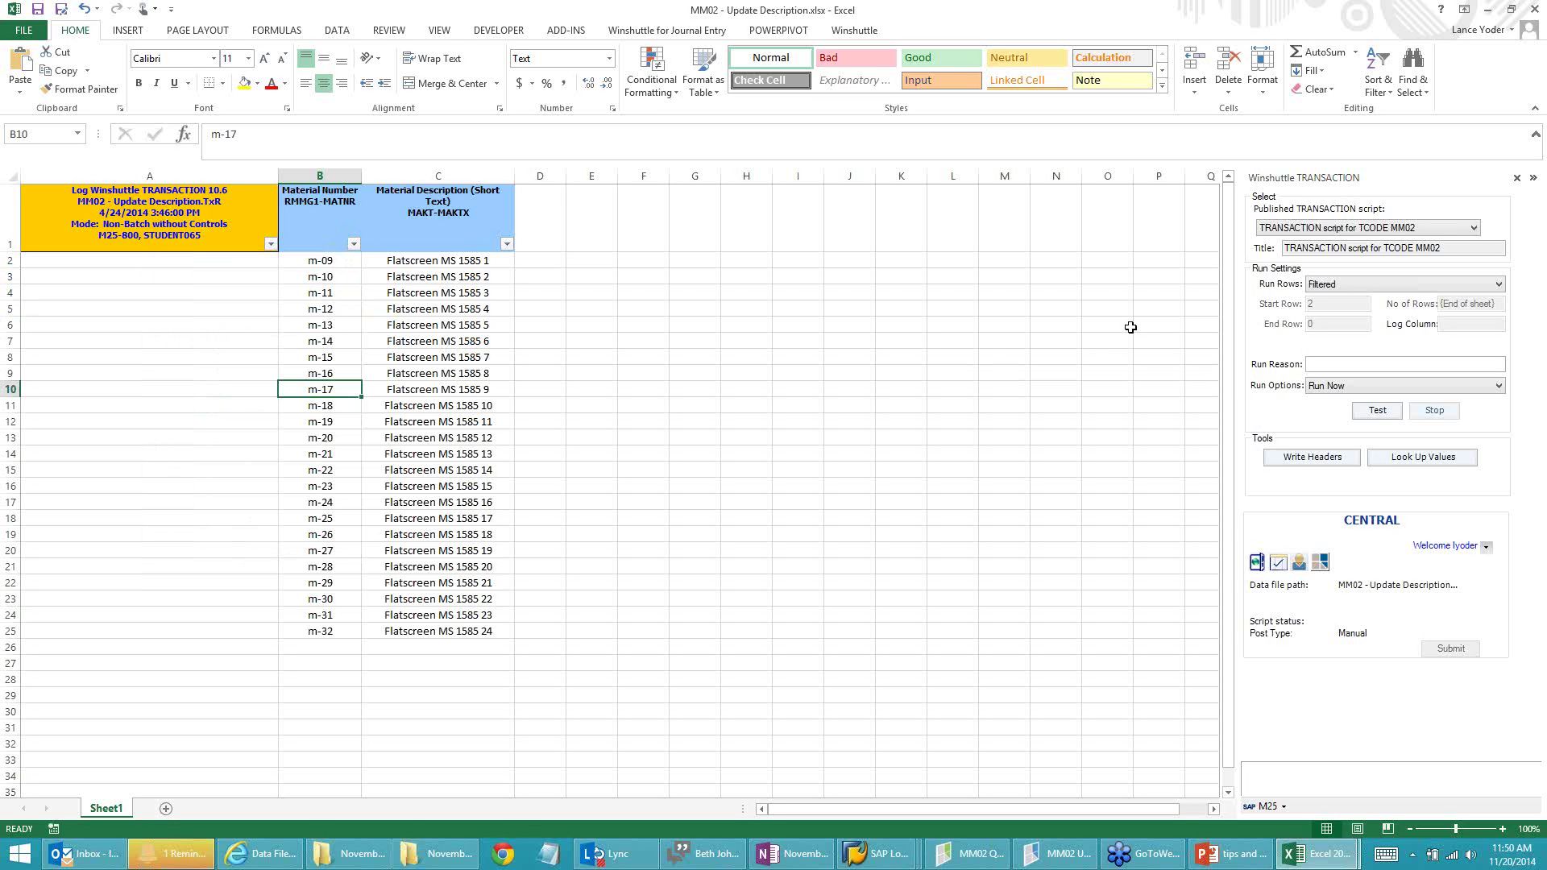
# Step: Filter to m-10, m-12 and m-15 only, and set Run Rows to As Specified Below
pyautogui.click(354, 243)
pyautogui.click(192, 401)
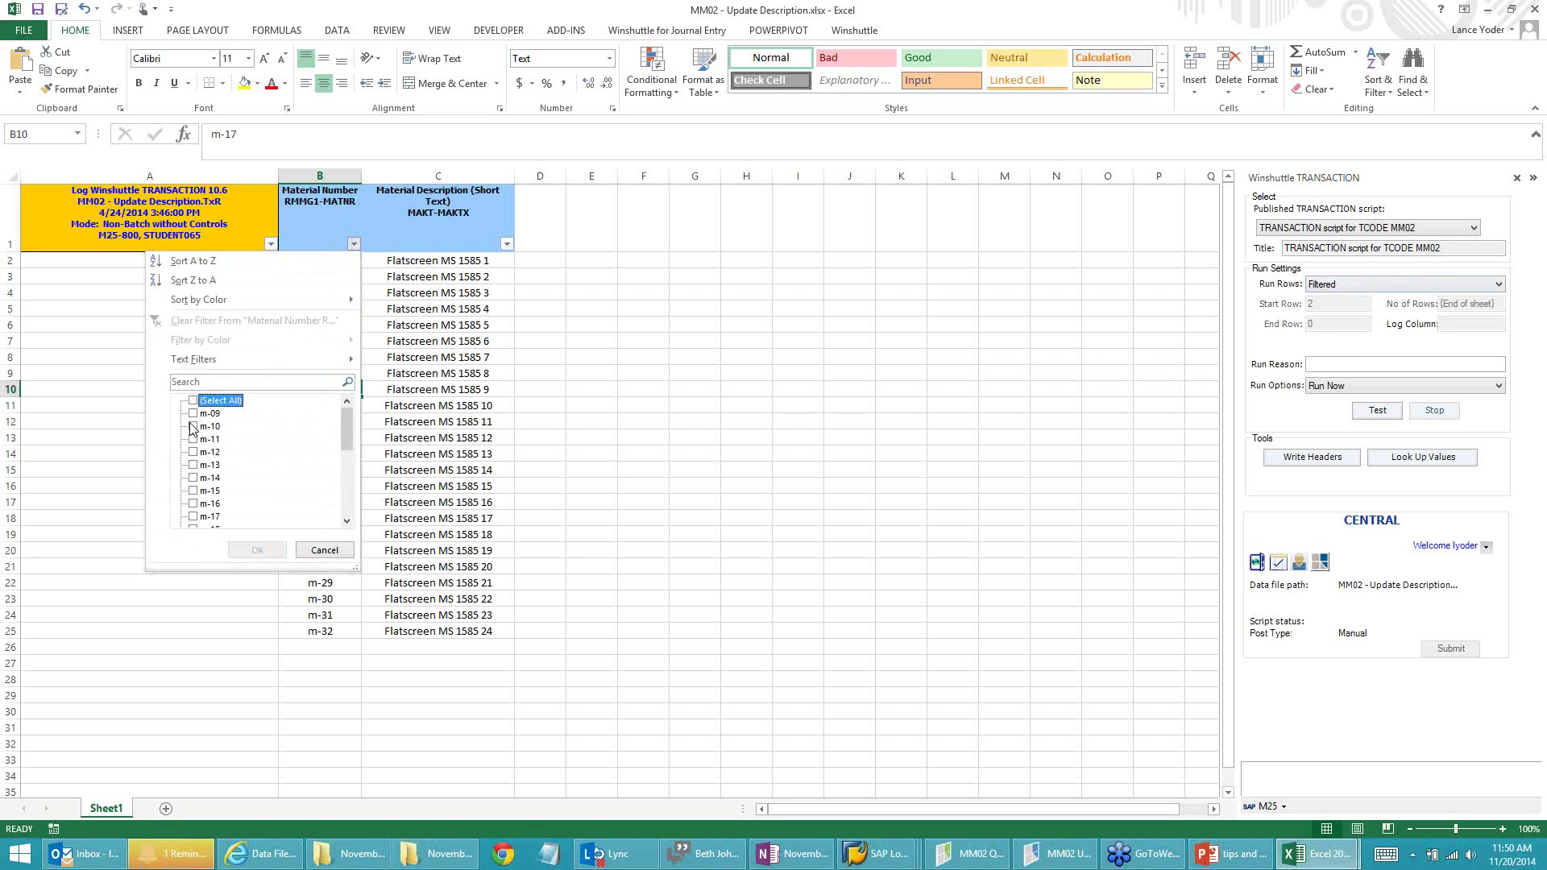
pyautogui.click(194, 426)
pyautogui.click(193, 452)
pyautogui.click(193, 490)
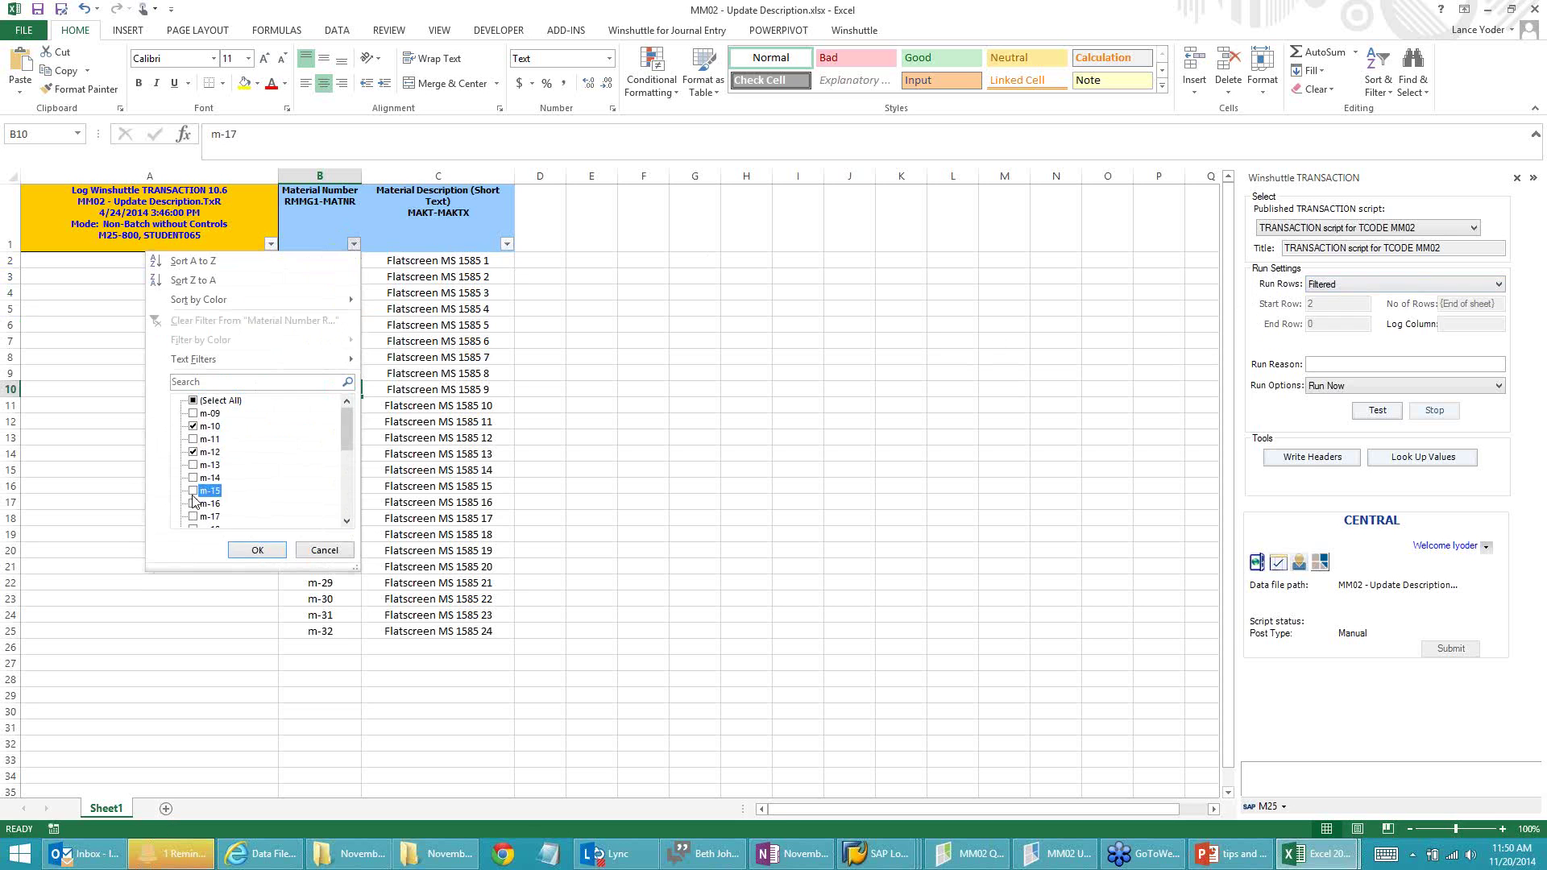
pyautogui.click(239, 551)
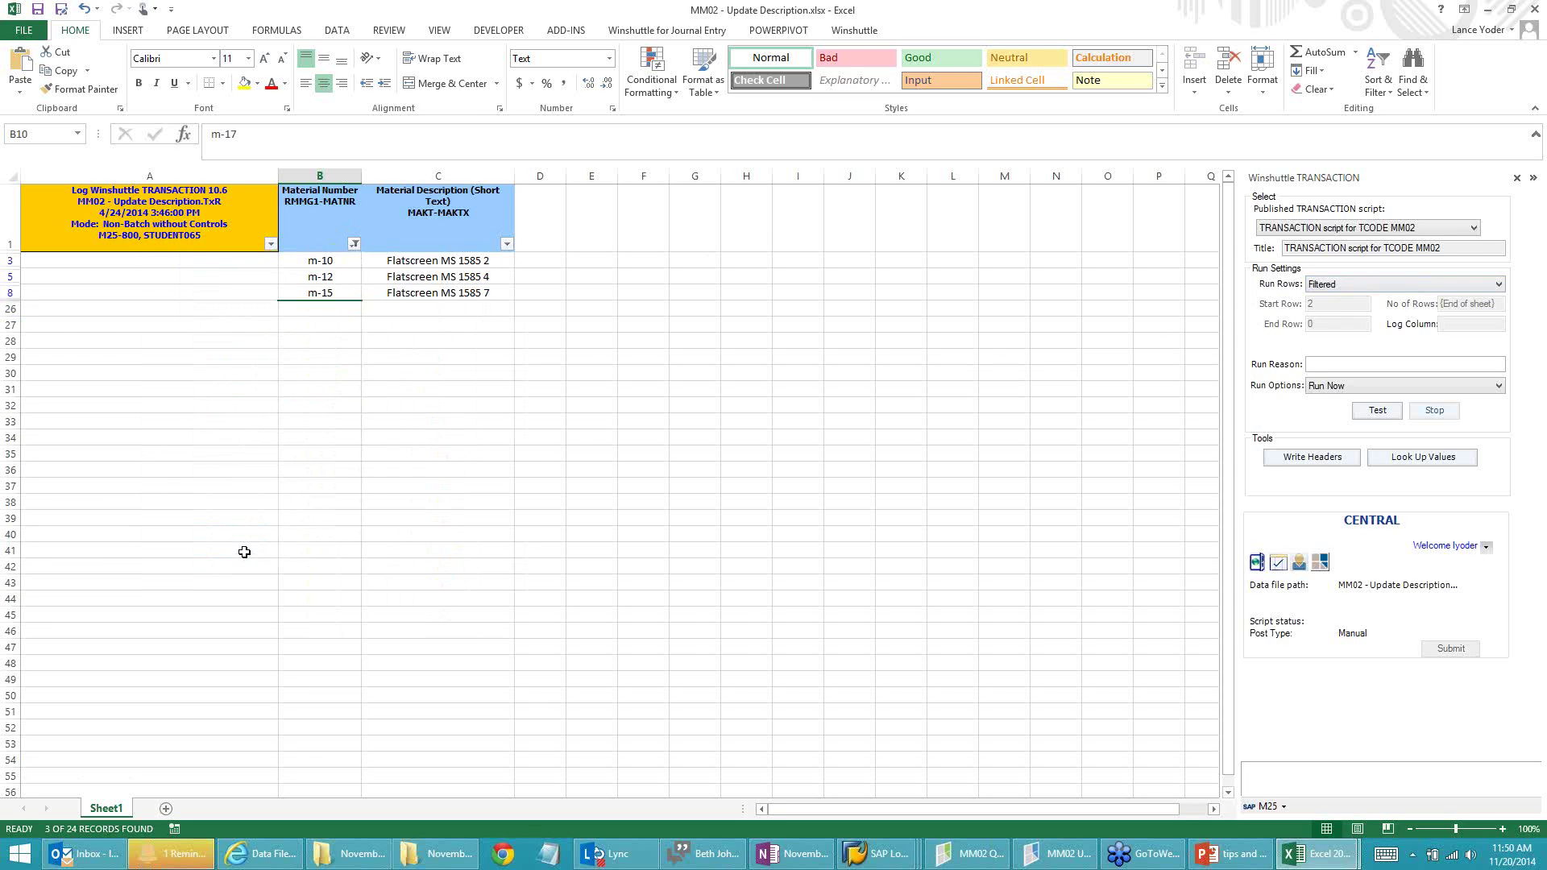
pyautogui.click(1335, 284)
pyautogui.click(1328, 304)
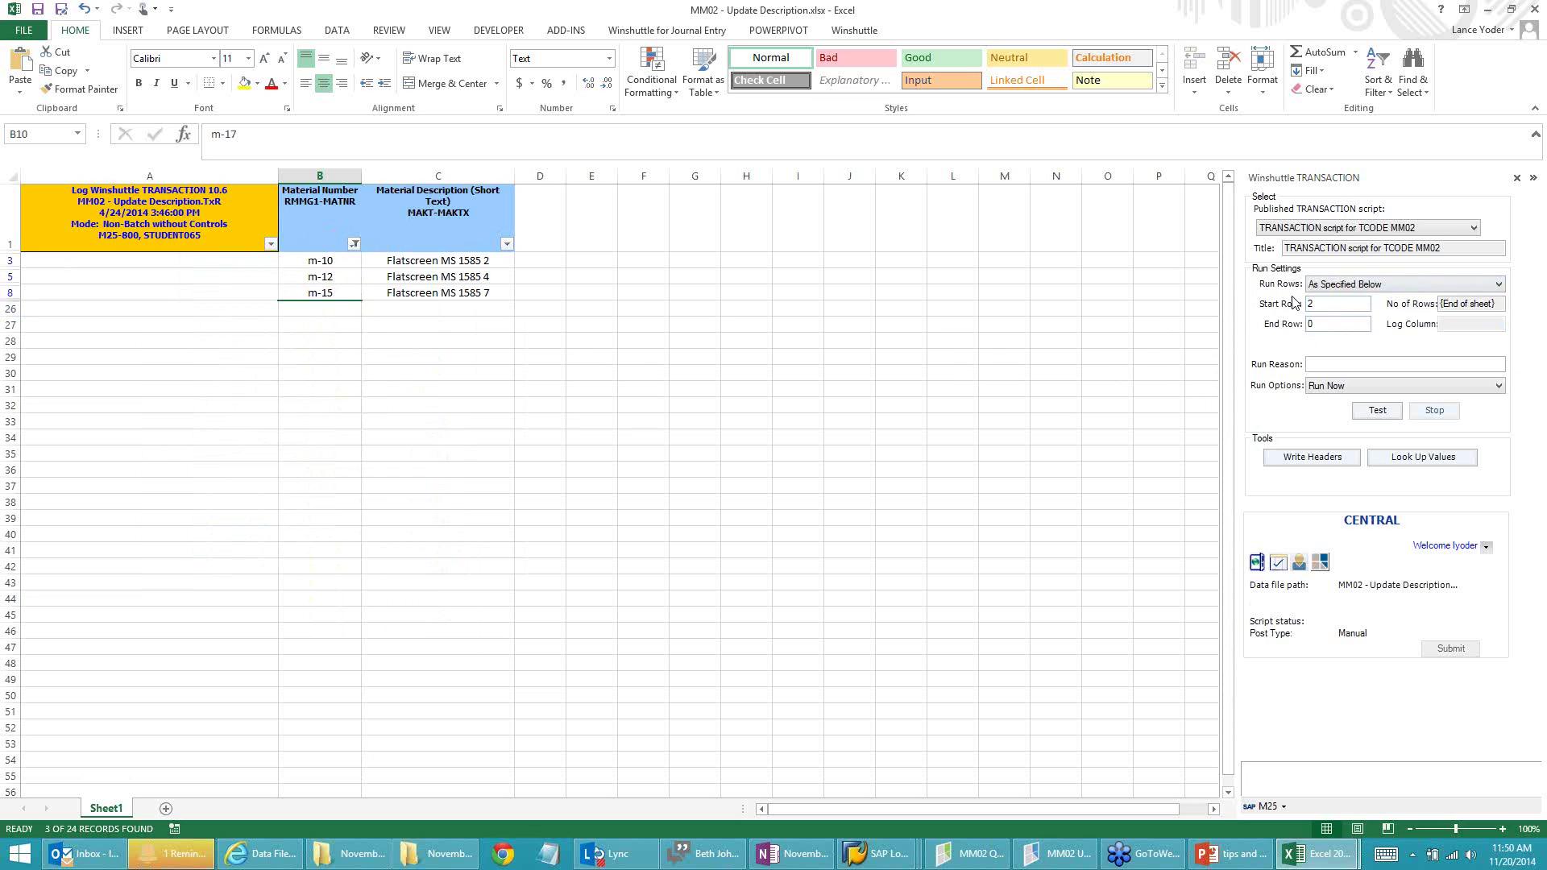
# Step: Choose Filtered from the Run Rows dropdown in the Winshuttle pane
pyautogui.click(1345, 286)
pyautogui.click(1323, 320)
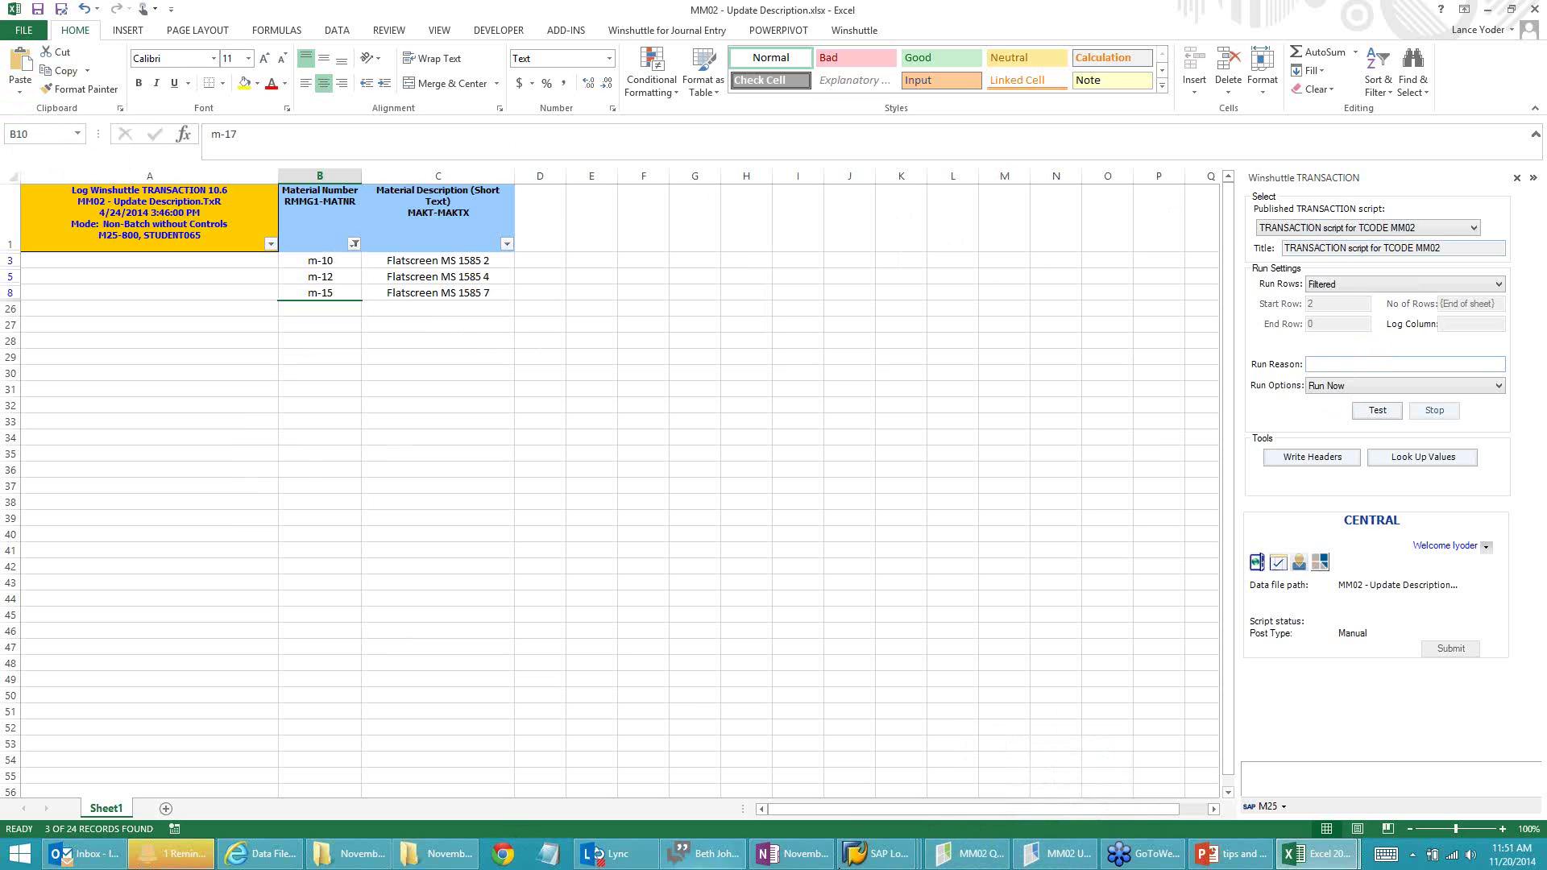
# Step: Turn on Publish multiple files and add MM02 - Update Storage Location Reorder Point v2.TxR
pyautogui.moveTo(1071, 863)
pyautogui.click(1068, 853)
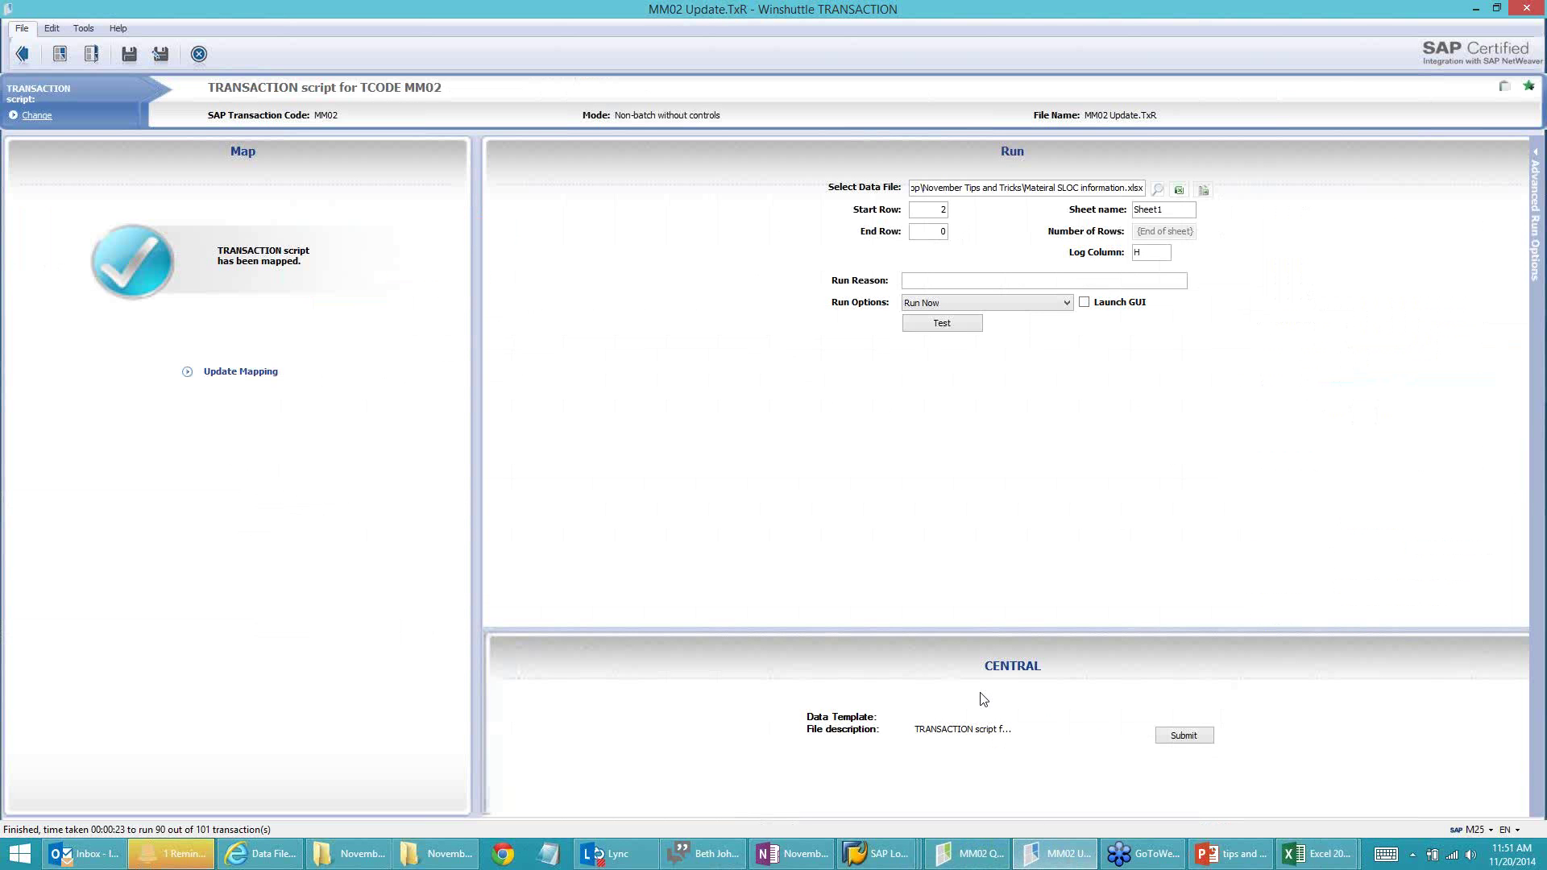
pyautogui.click(1183, 735)
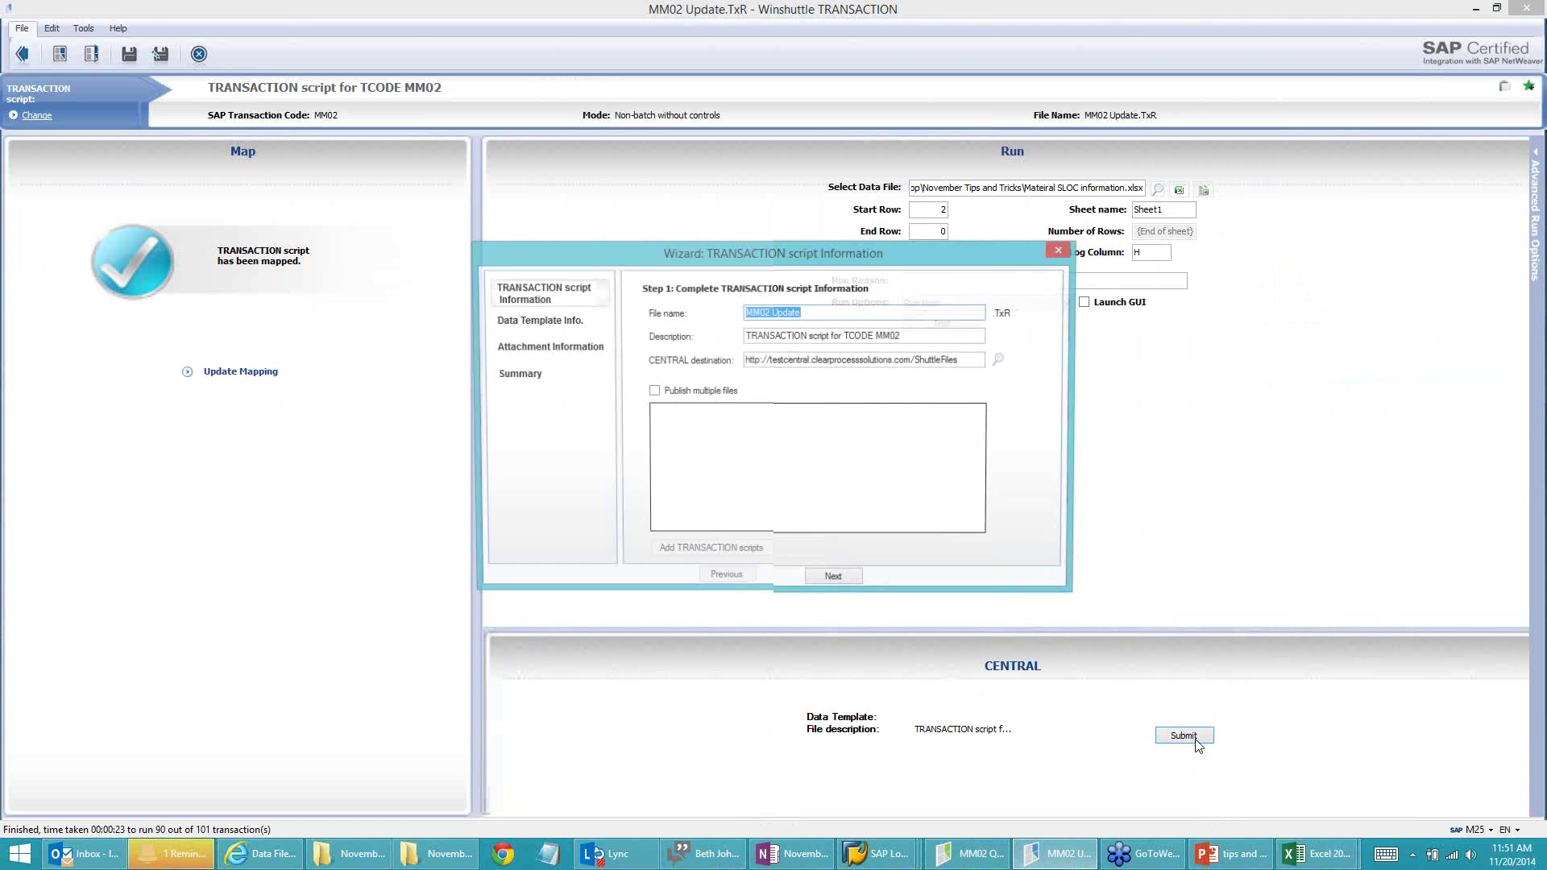
pyautogui.click(652, 391)
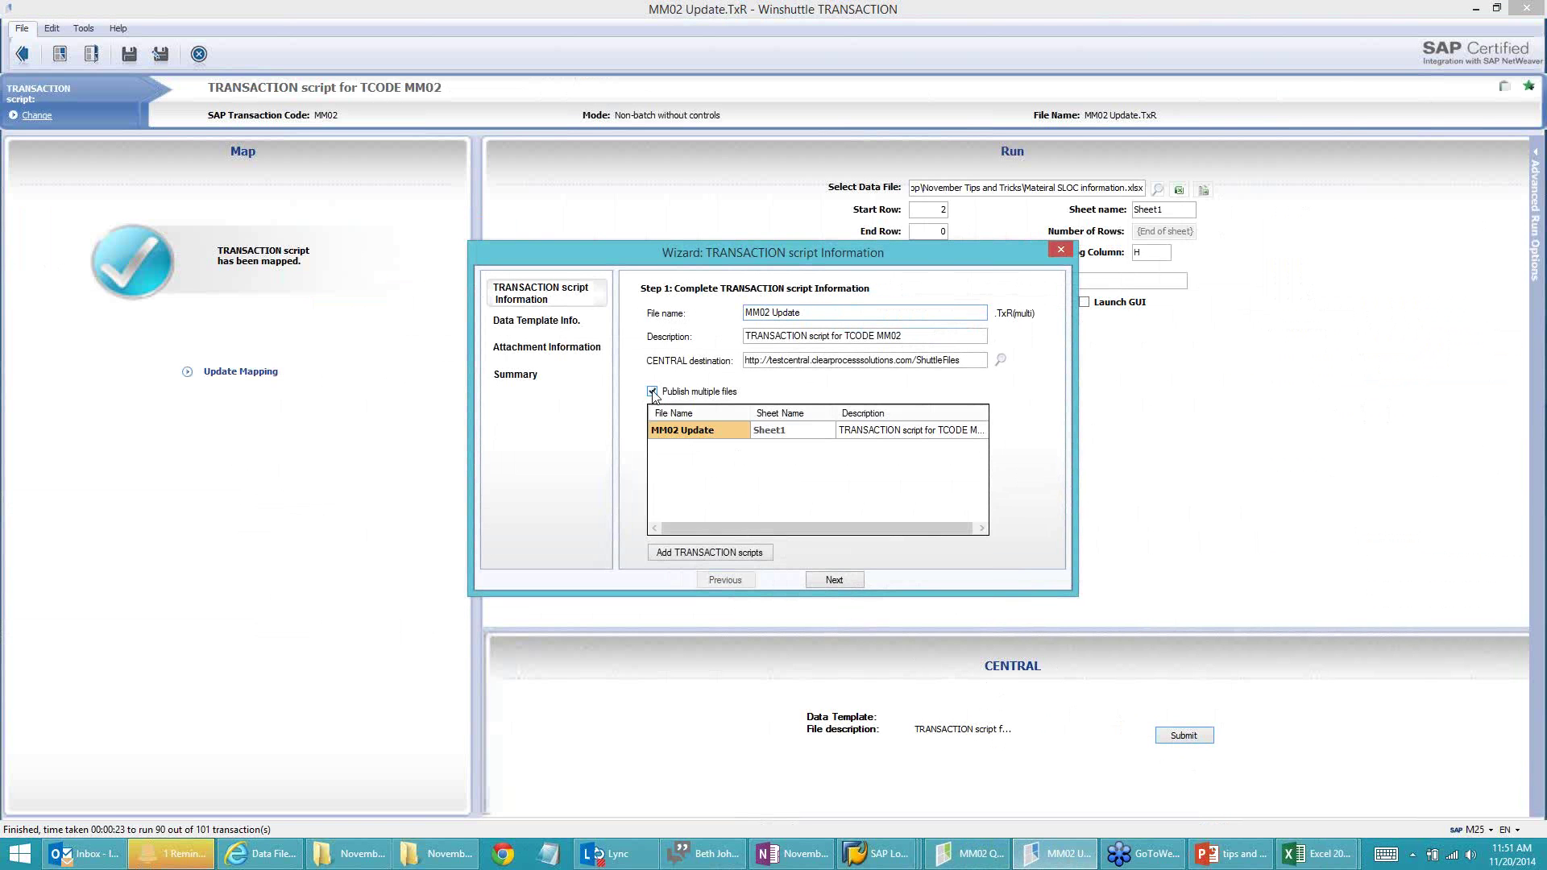
pyautogui.click(712, 553)
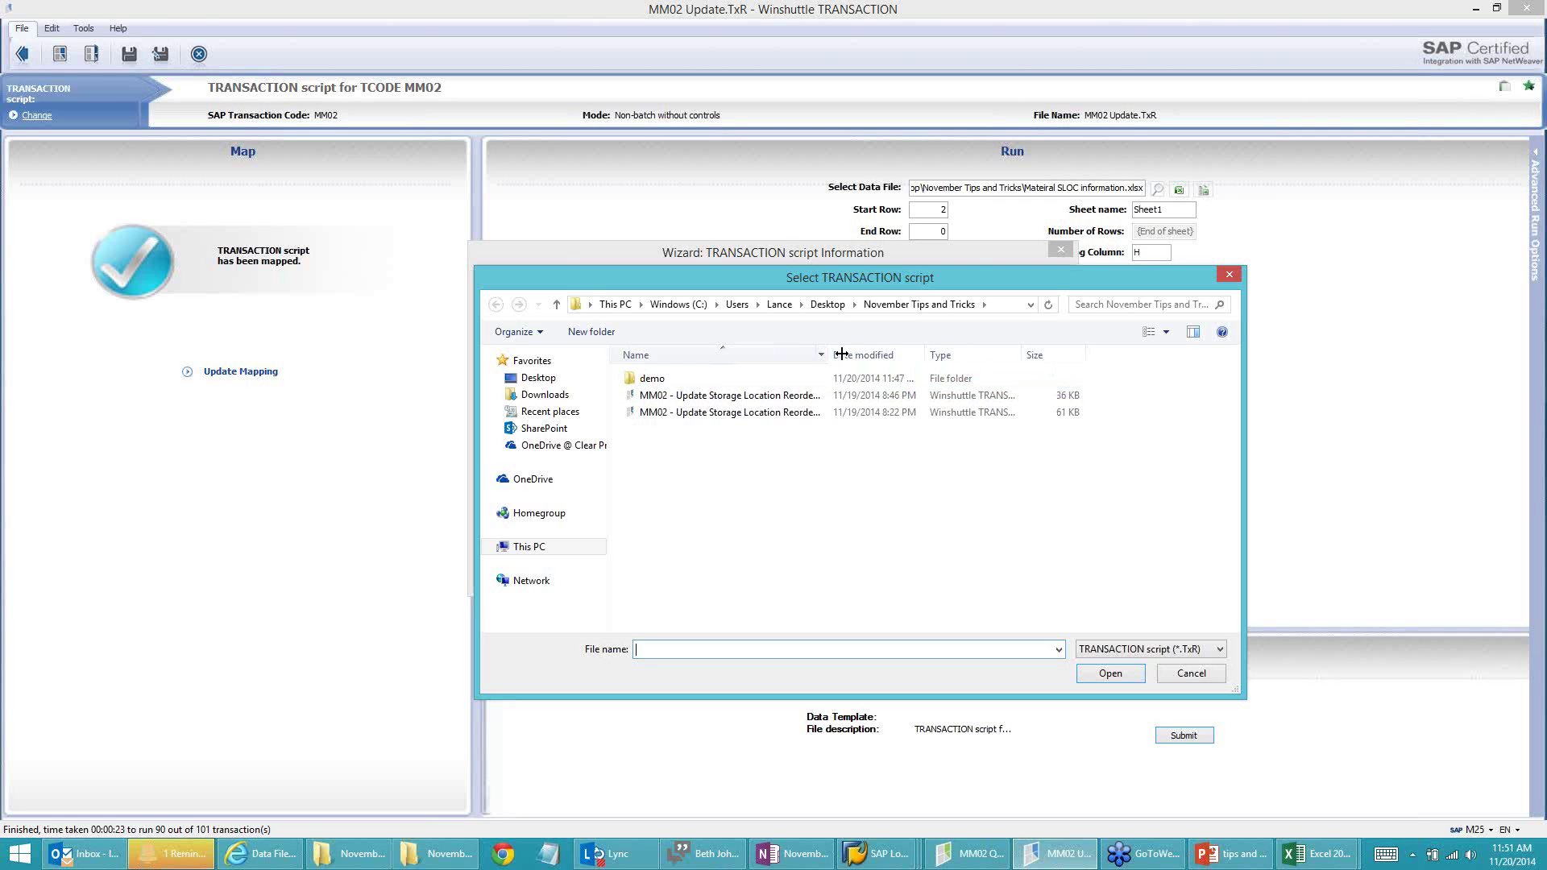
pyautogui.moveTo(840, 355); pyautogui.dragTo(874, 354)
pyautogui.click(725, 395)
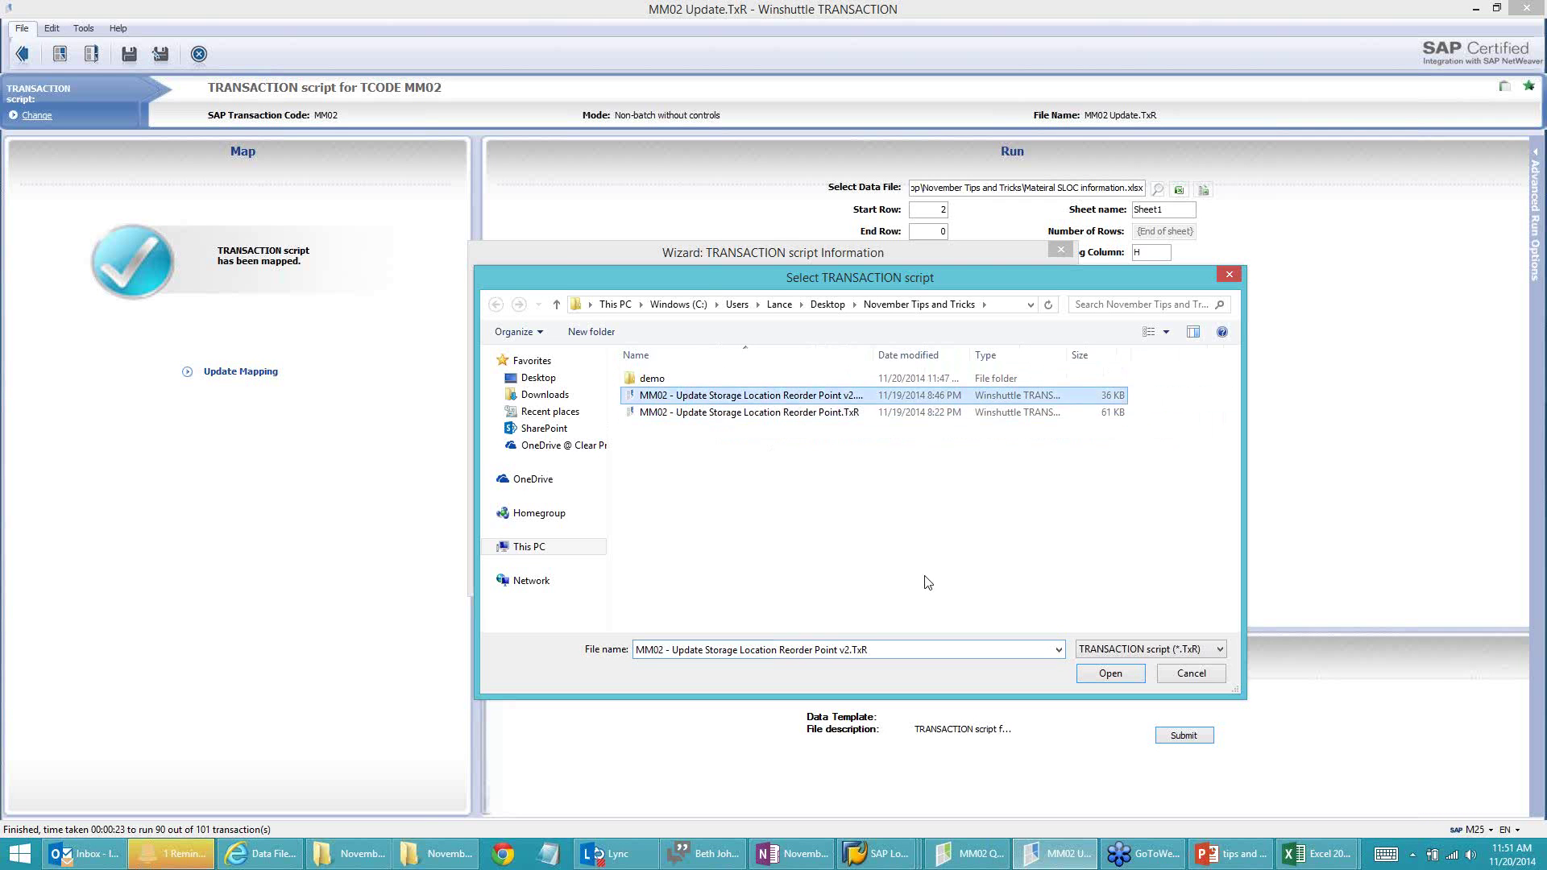
pyautogui.click(1103, 674)
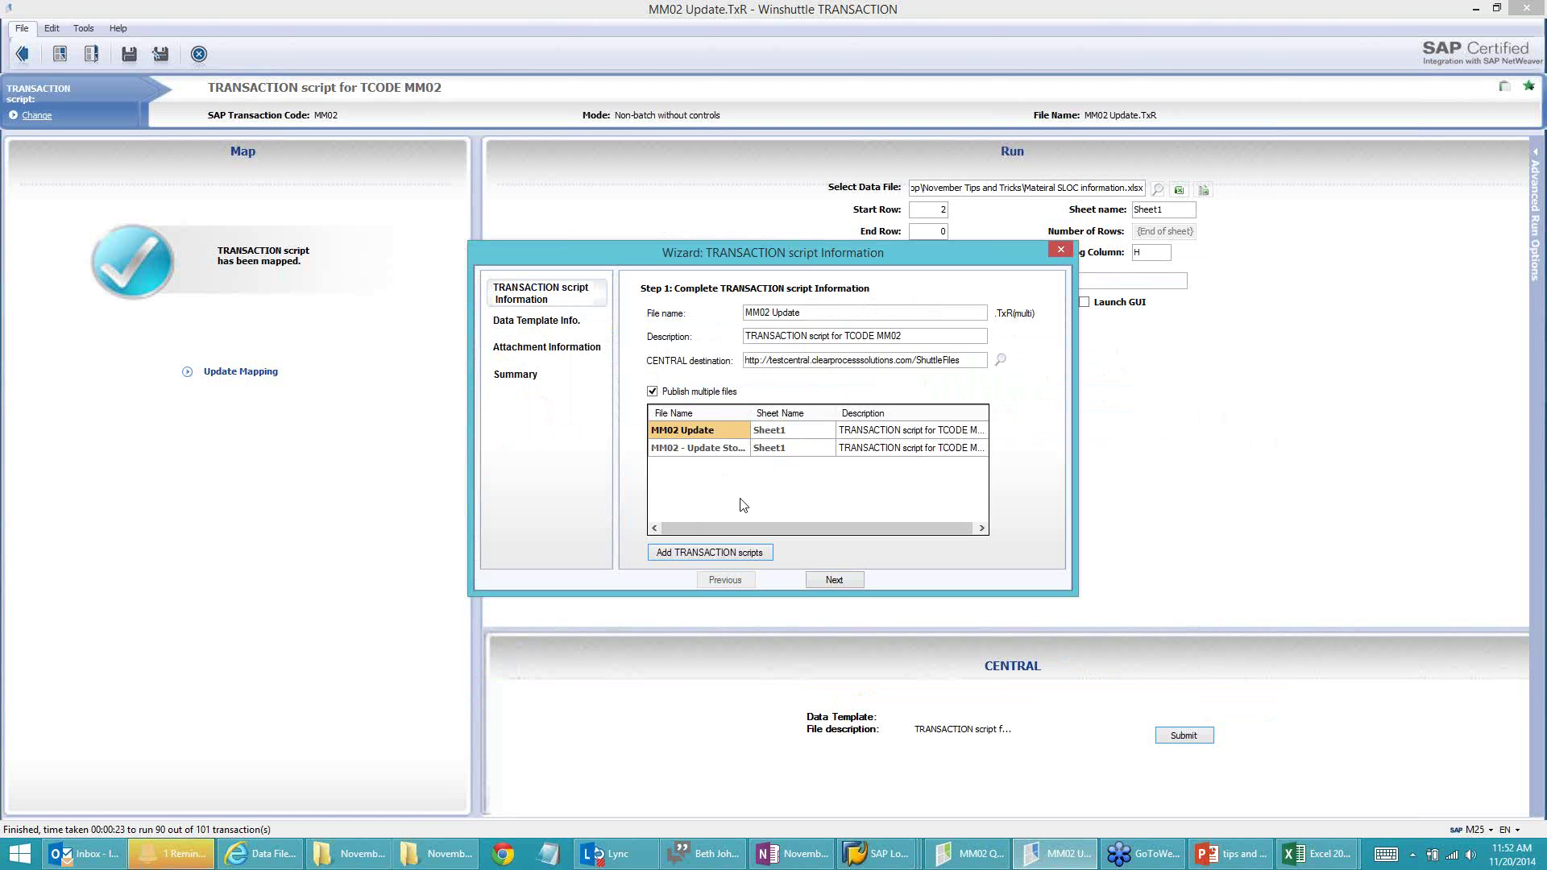
# Step: Try Next, dismiss the unique-descriptions error, and select the second script's row
pyautogui.click(834, 579)
pyautogui.click(832, 482)
pyautogui.click(691, 451)
pyautogui.click(1321, 856)
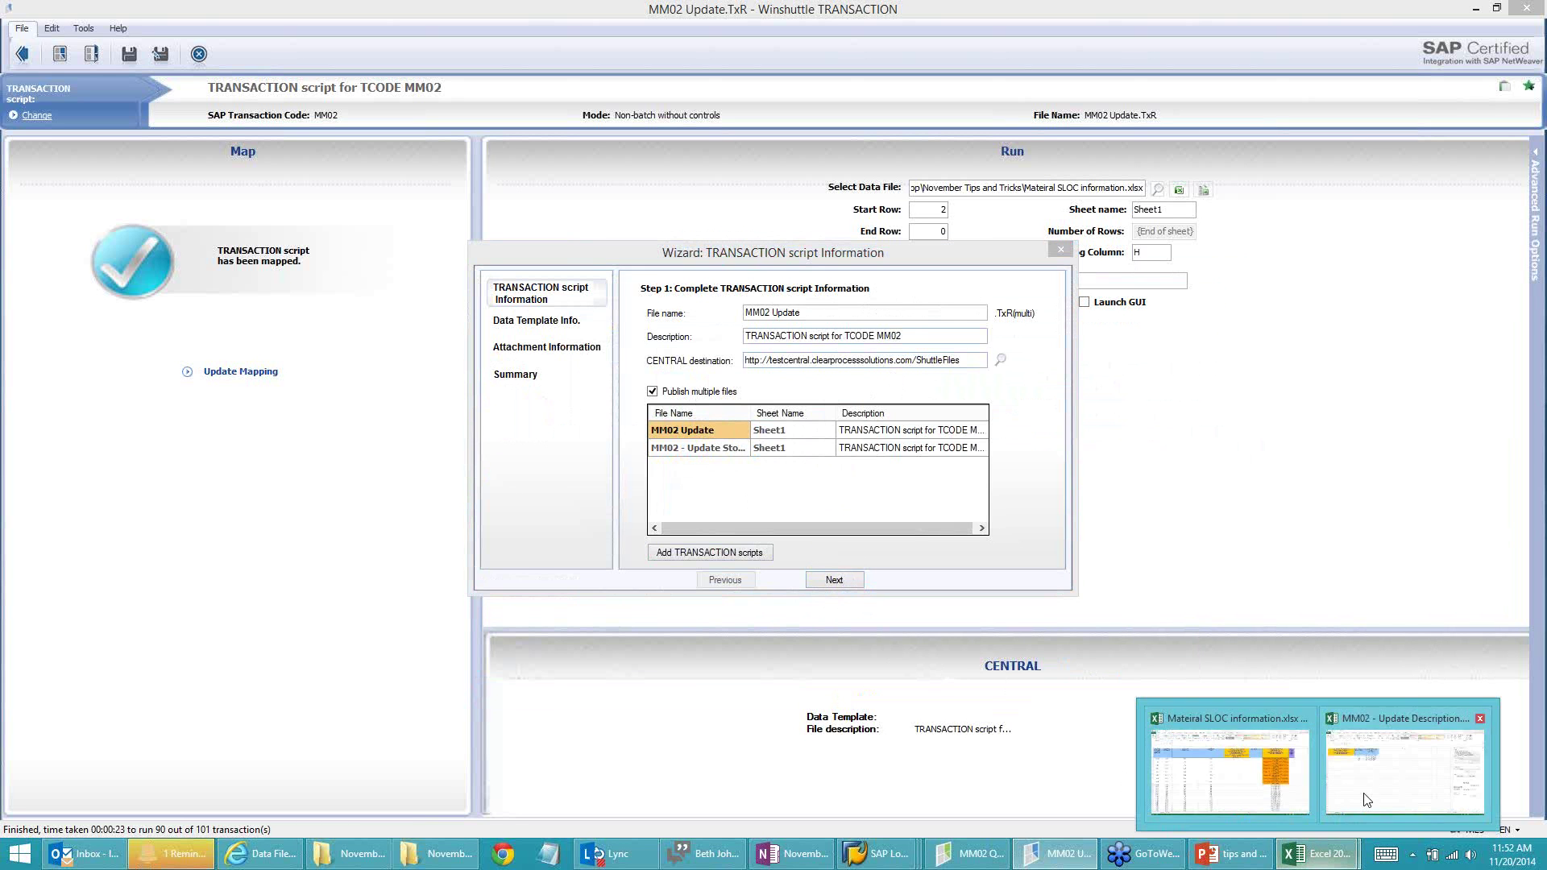
# Step: Reselect the TCODE MM02 published script in the MM02 - Update Description workbook, then return to the wizard
pyautogui.click(1367, 798)
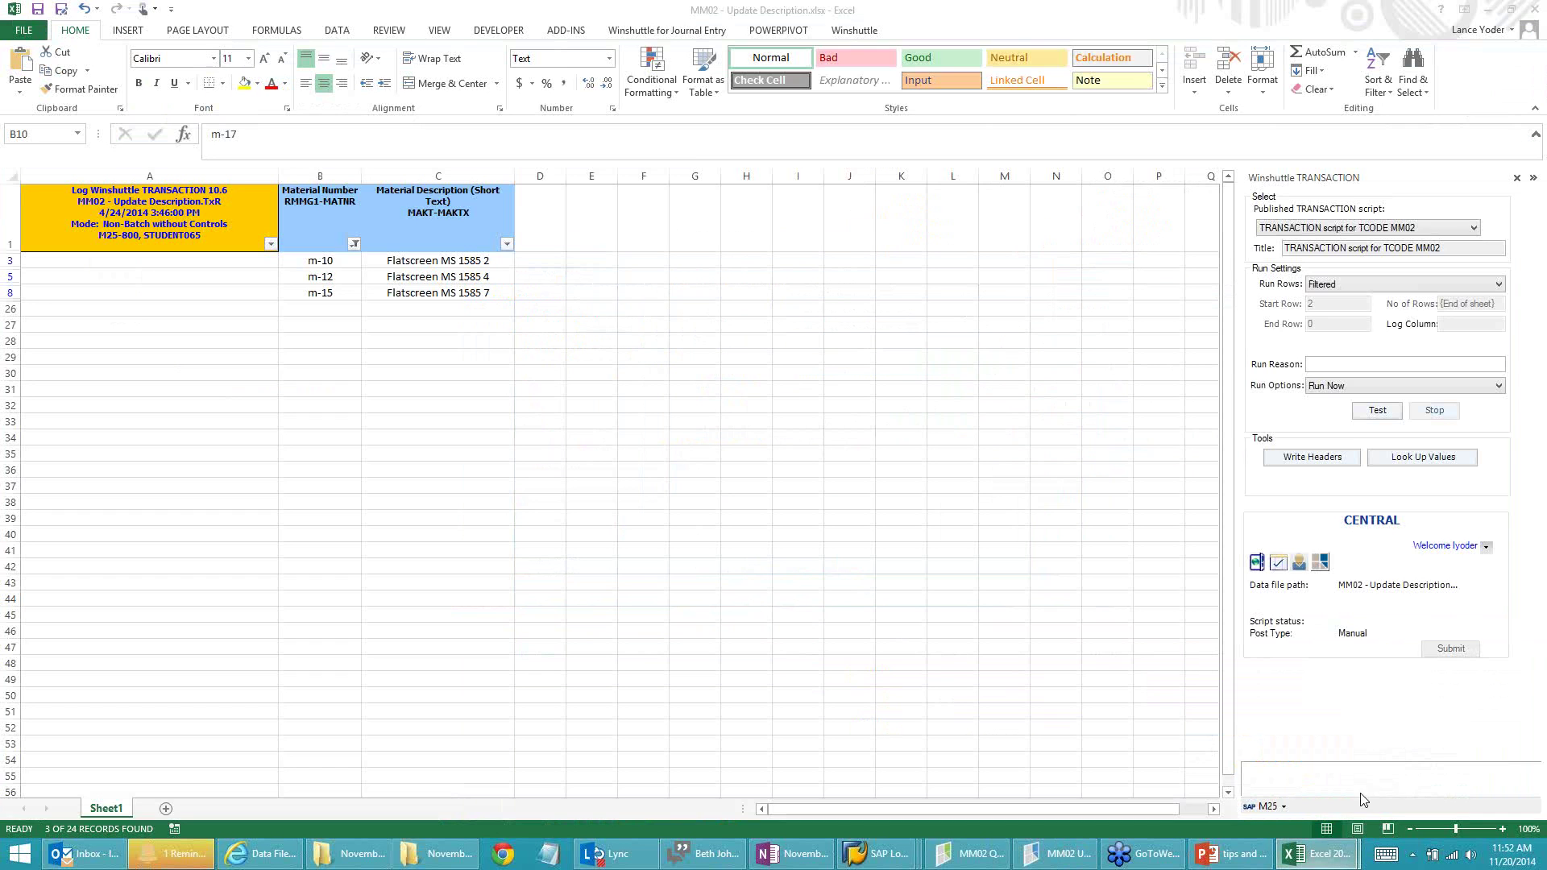
pyautogui.click(1474, 228)
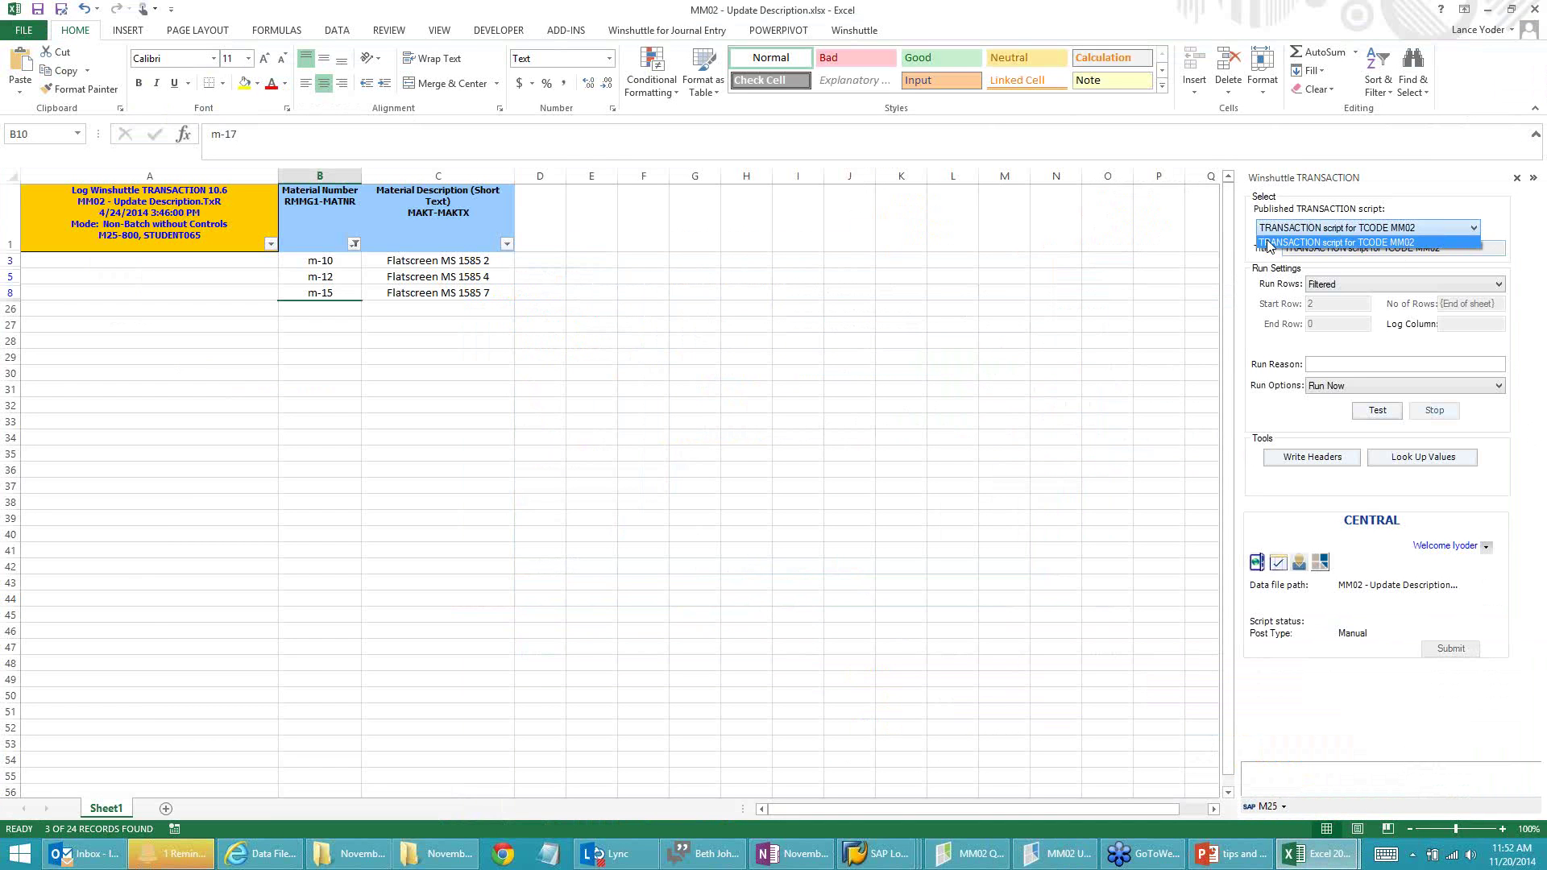
pyautogui.click(1402, 243)
pyautogui.click(1384, 230)
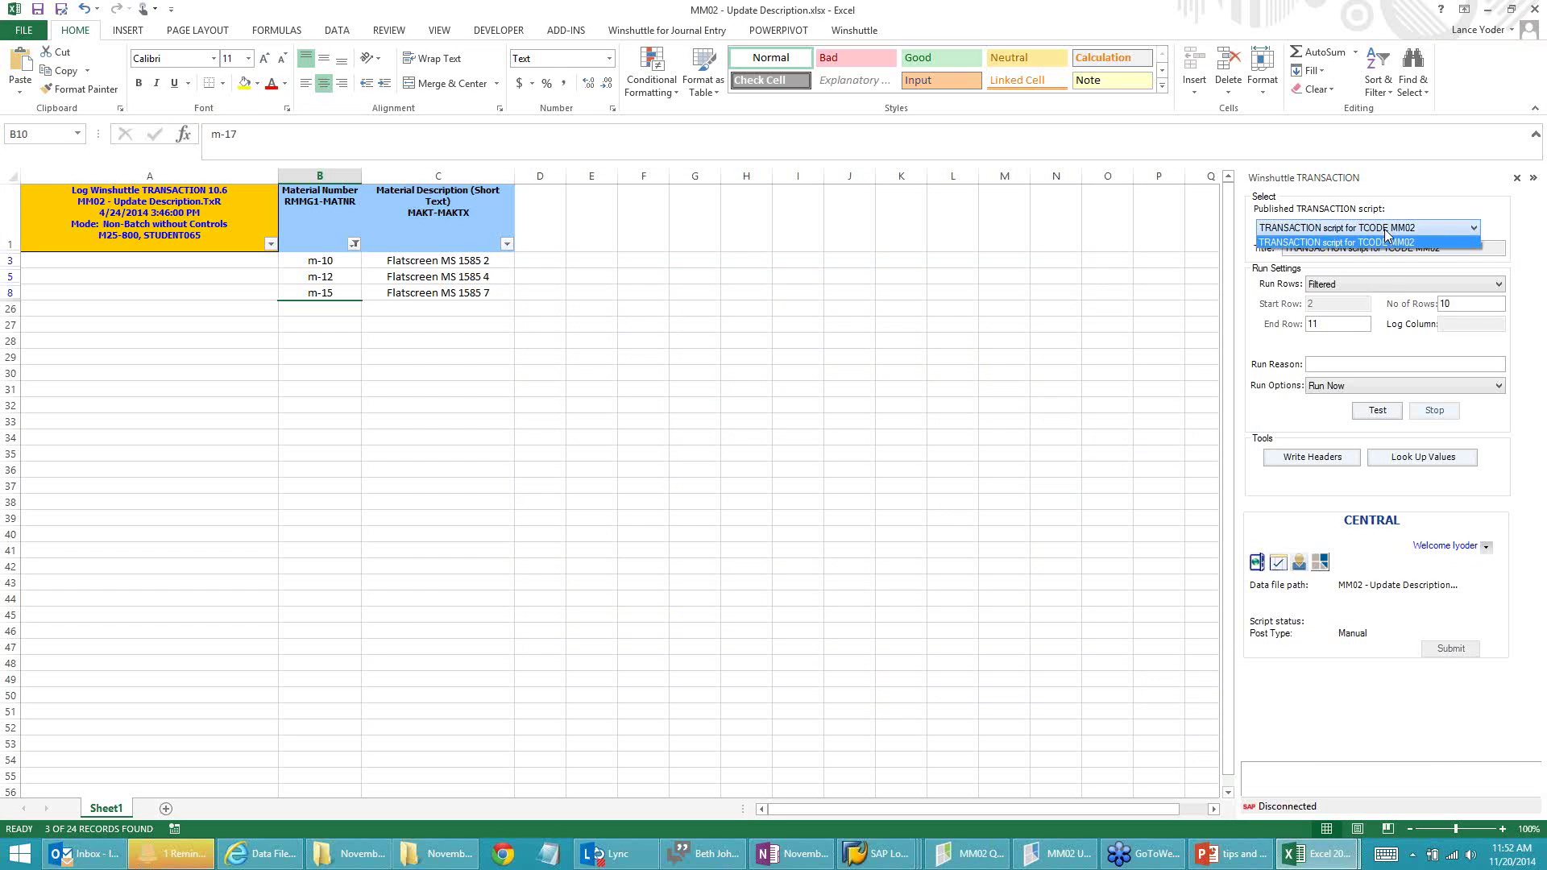
pyautogui.click(1386, 240)
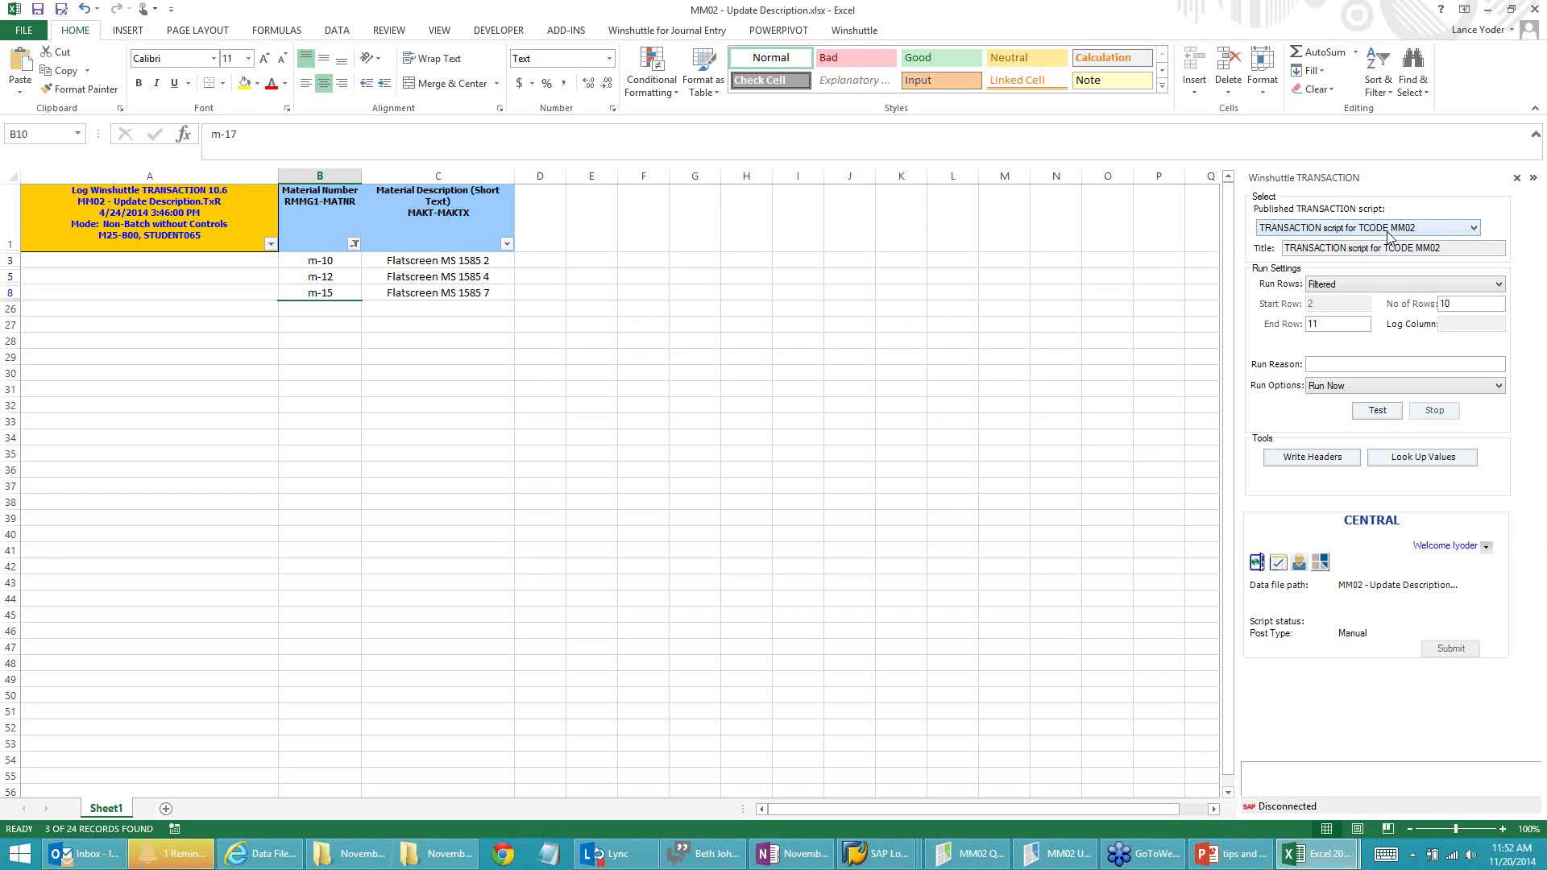
pyautogui.click(1385, 230)
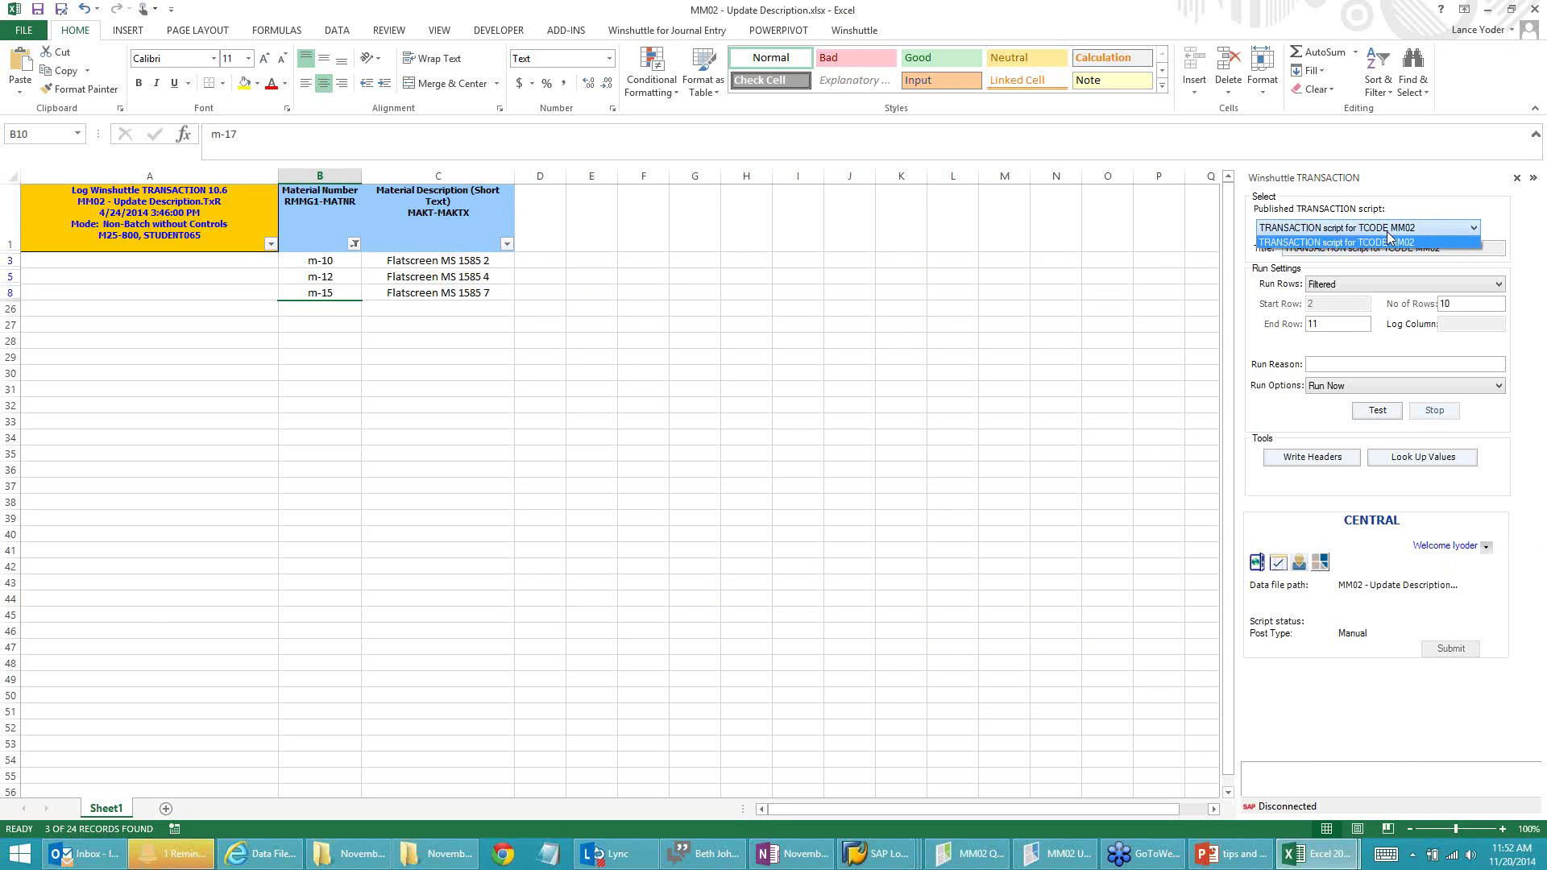
pyautogui.click(1045, 853)
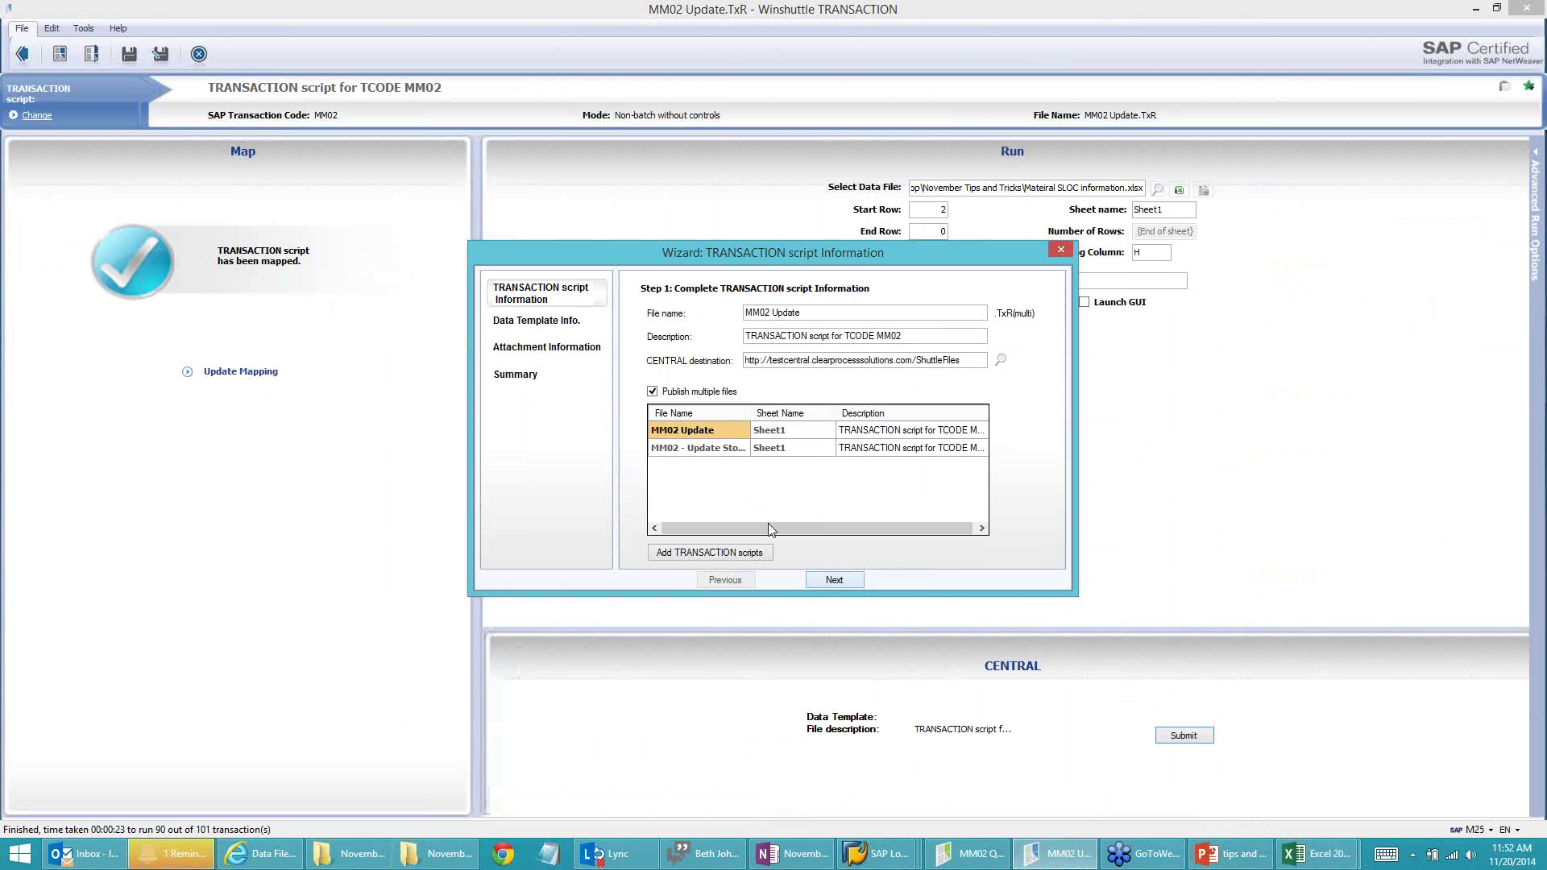
# Step: Append 2 to the second script's description so it reads MM02 2
pyautogui.click(898, 434)
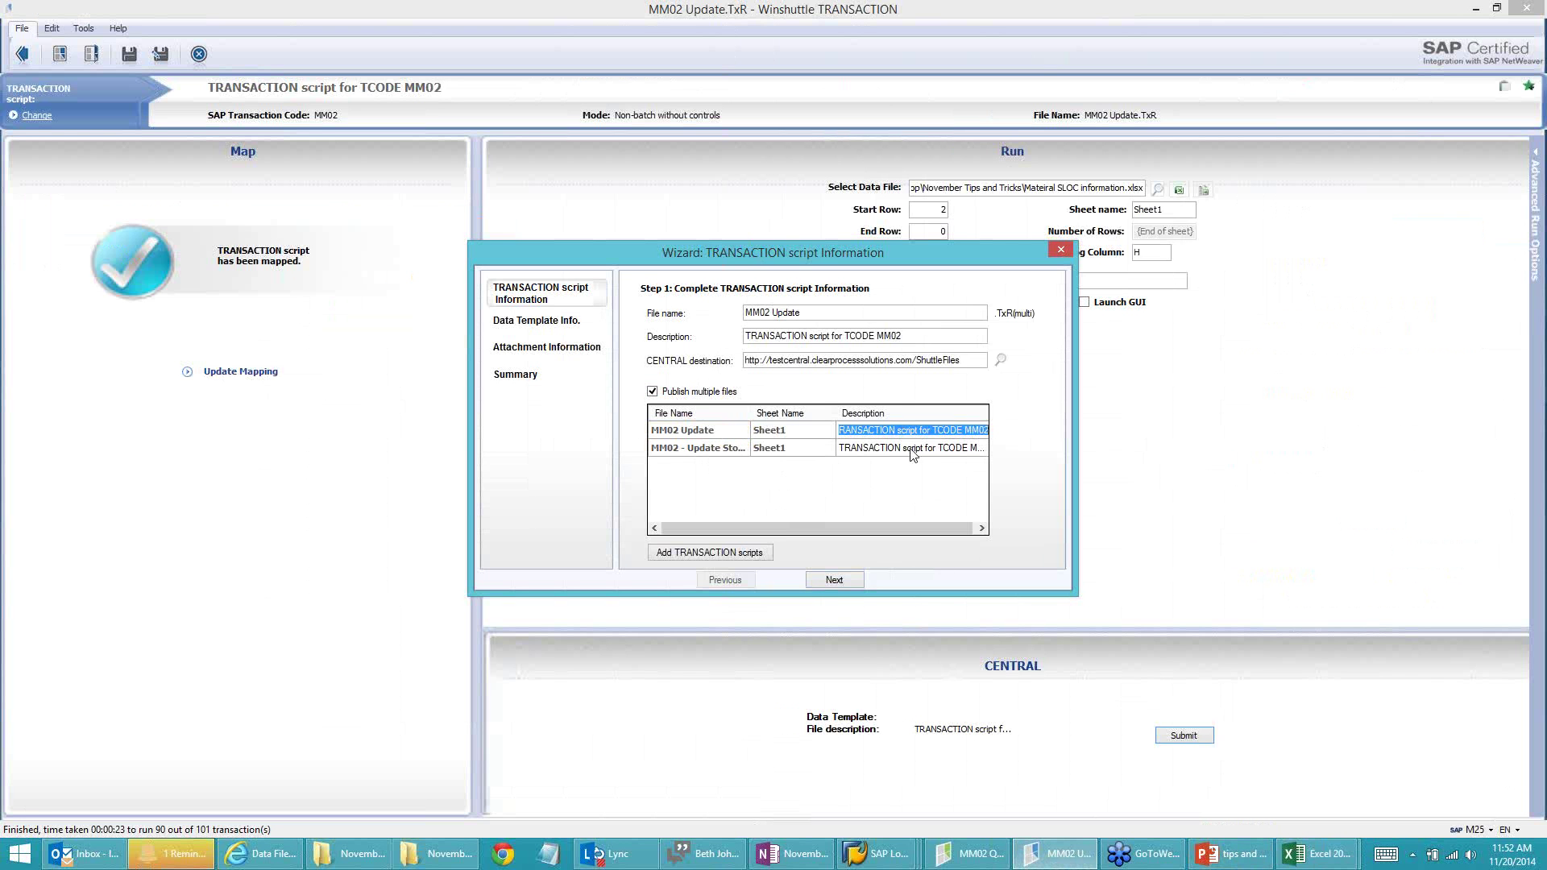
pyautogui.click(915, 451)
pyautogui.doubleClick(978, 449)
pyautogui.click(983, 451)
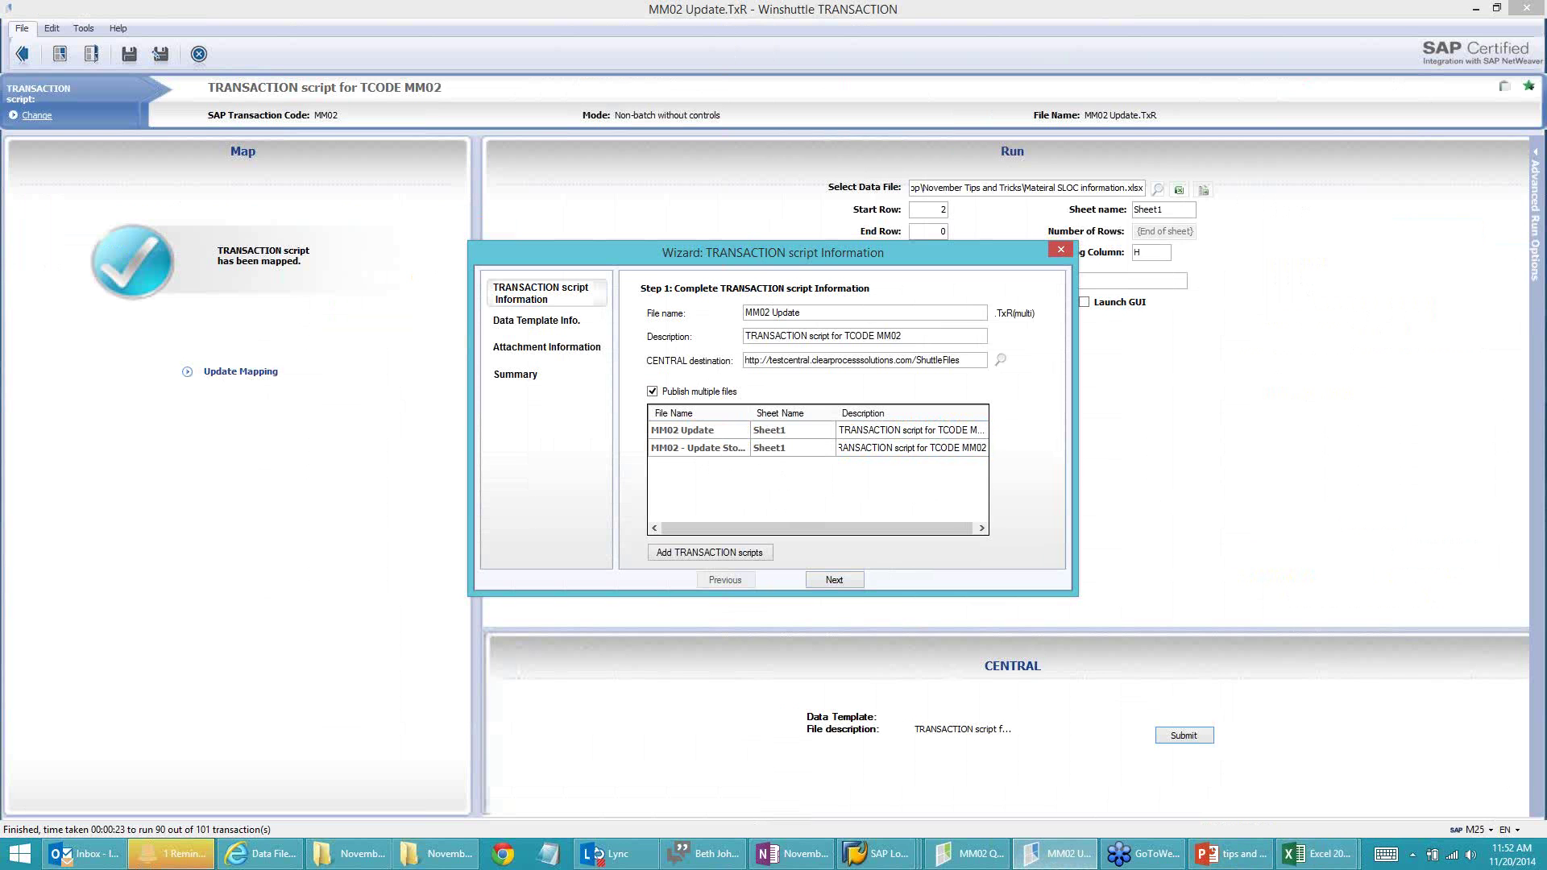
pyautogui.write('2')
pyautogui.click(913, 333)
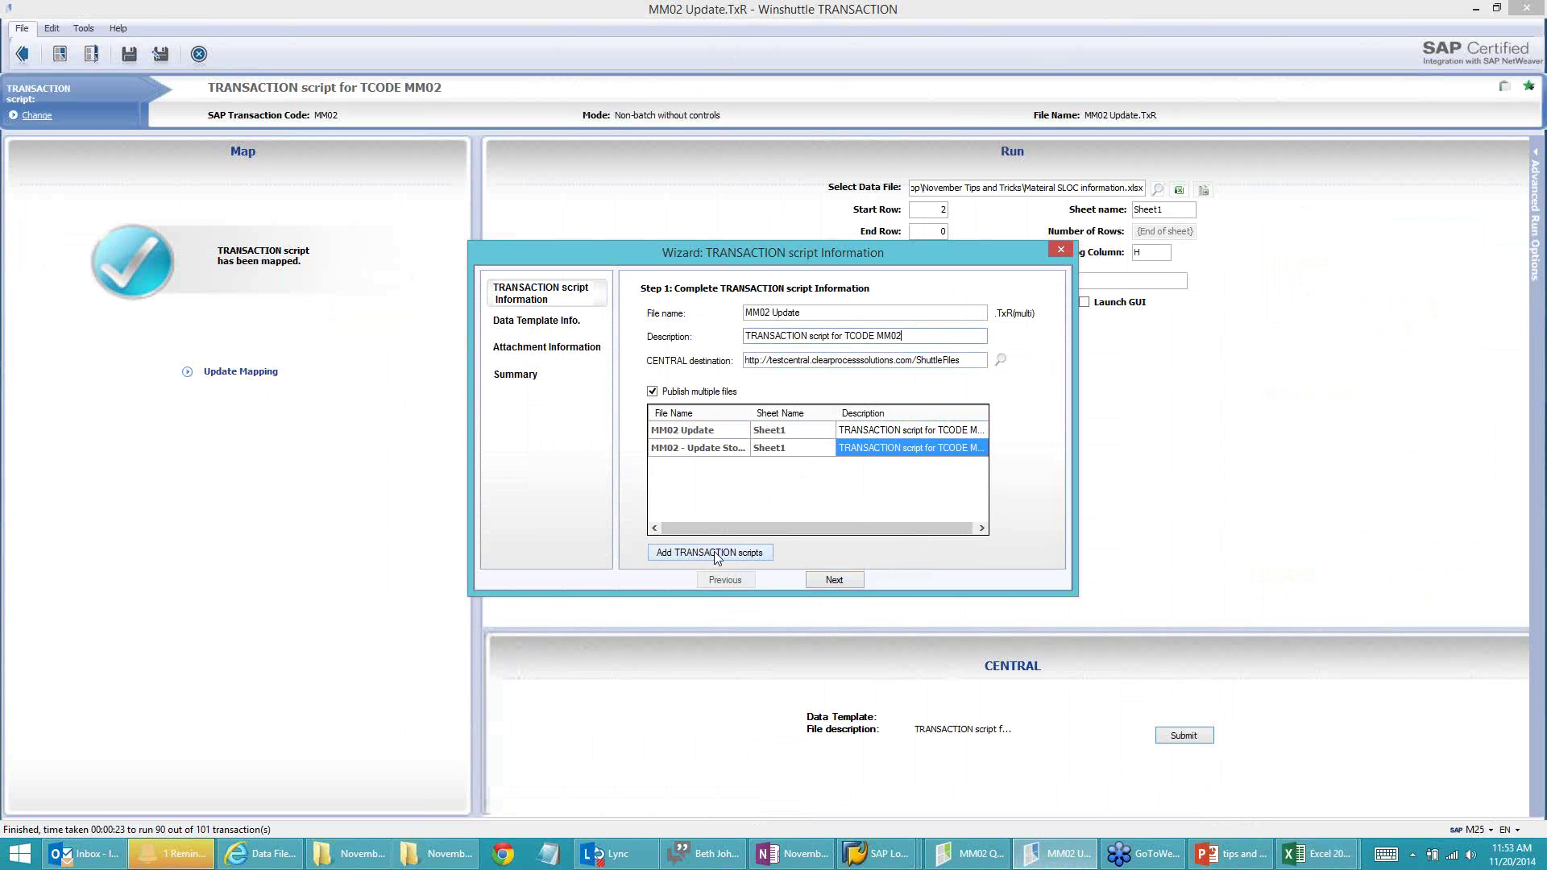
# Step: Dismiss the add-scripts picker without adding any and advance to the data template step
pyautogui.click(716, 555)
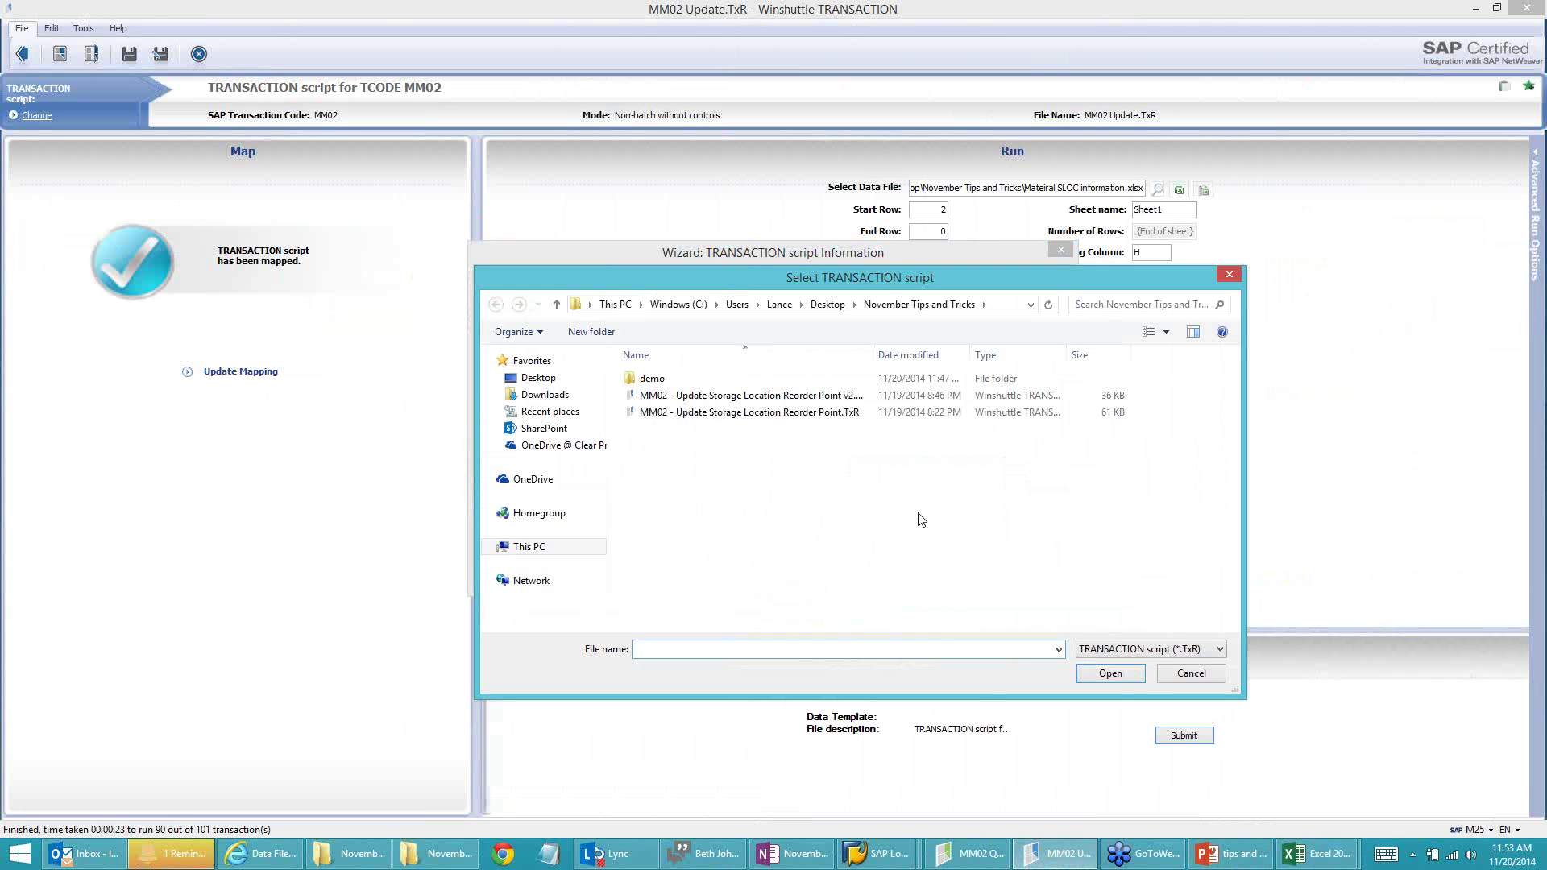
pyautogui.click(1175, 675)
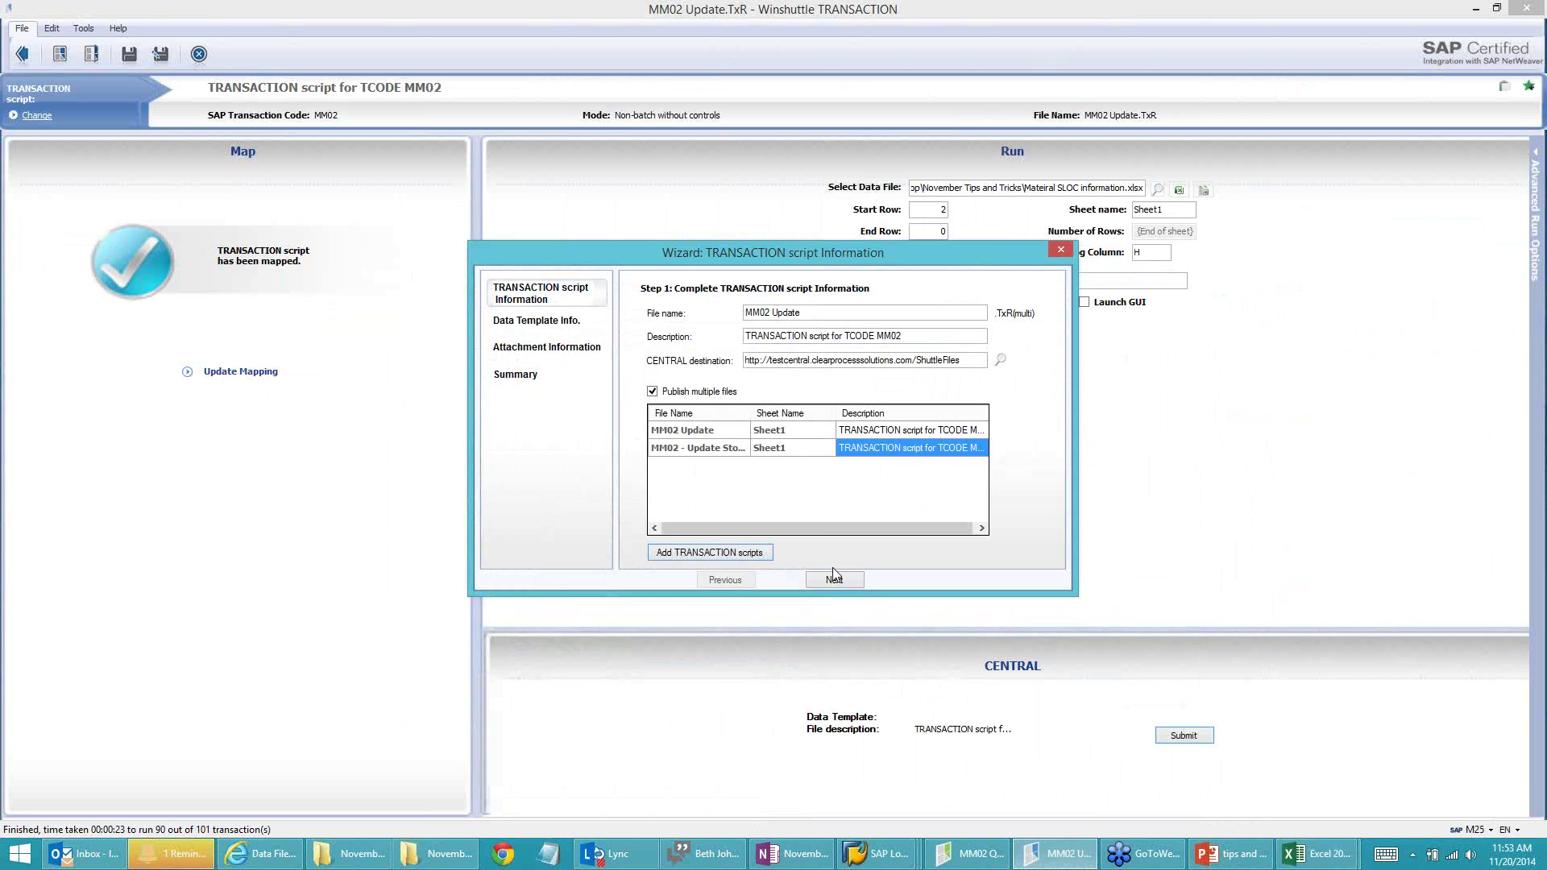
pyautogui.click(833, 580)
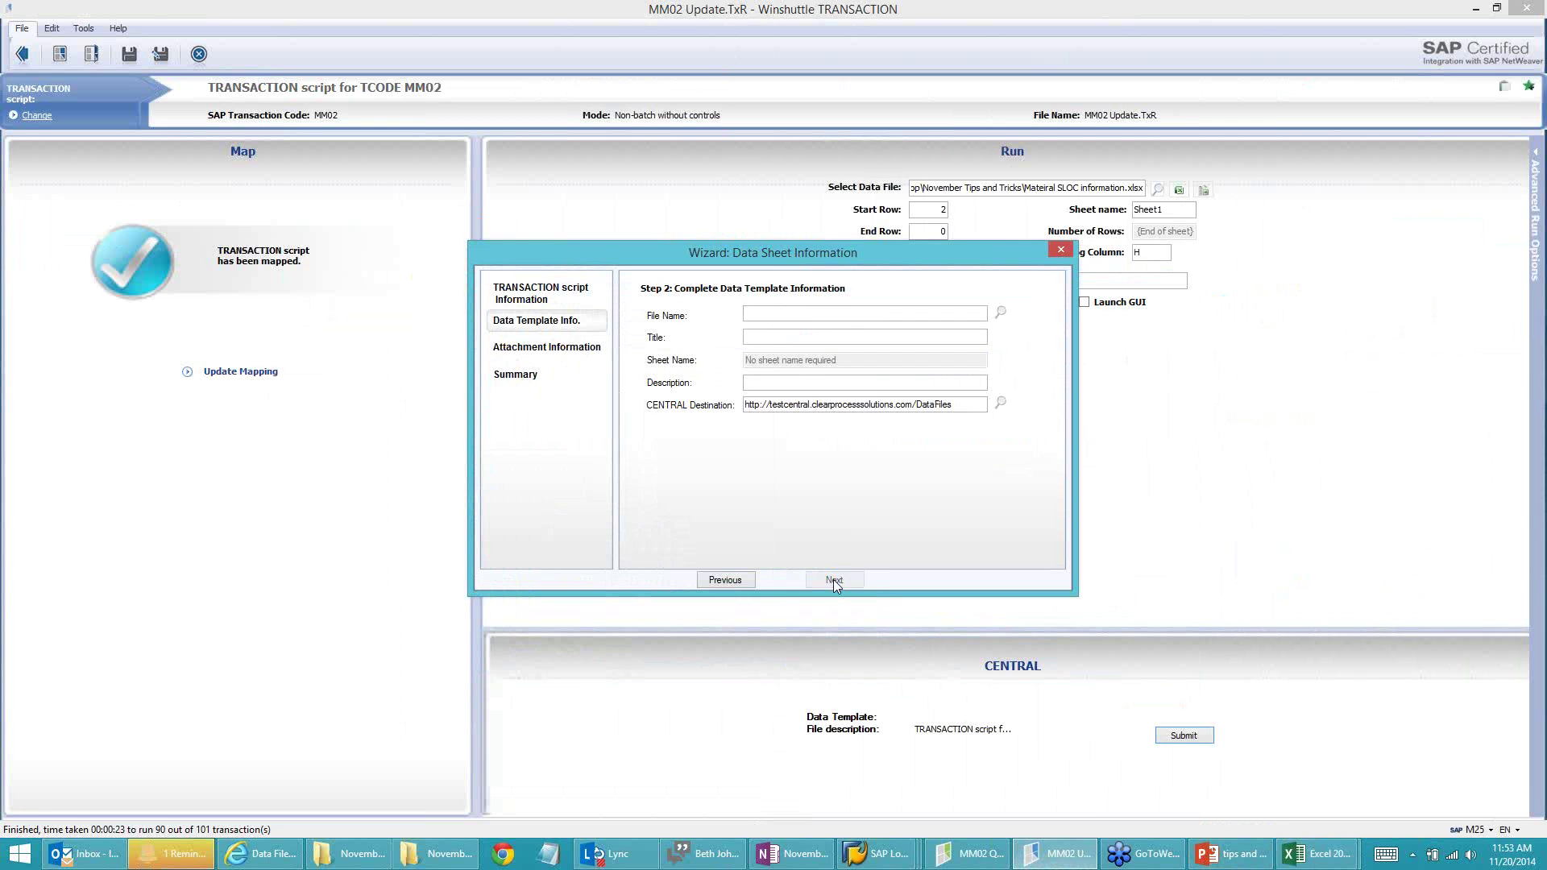
# Step: Use Mateiral SLOC information.xlsx as the data template, accepting the sheet overwrite warning
pyautogui.click(1000, 312)
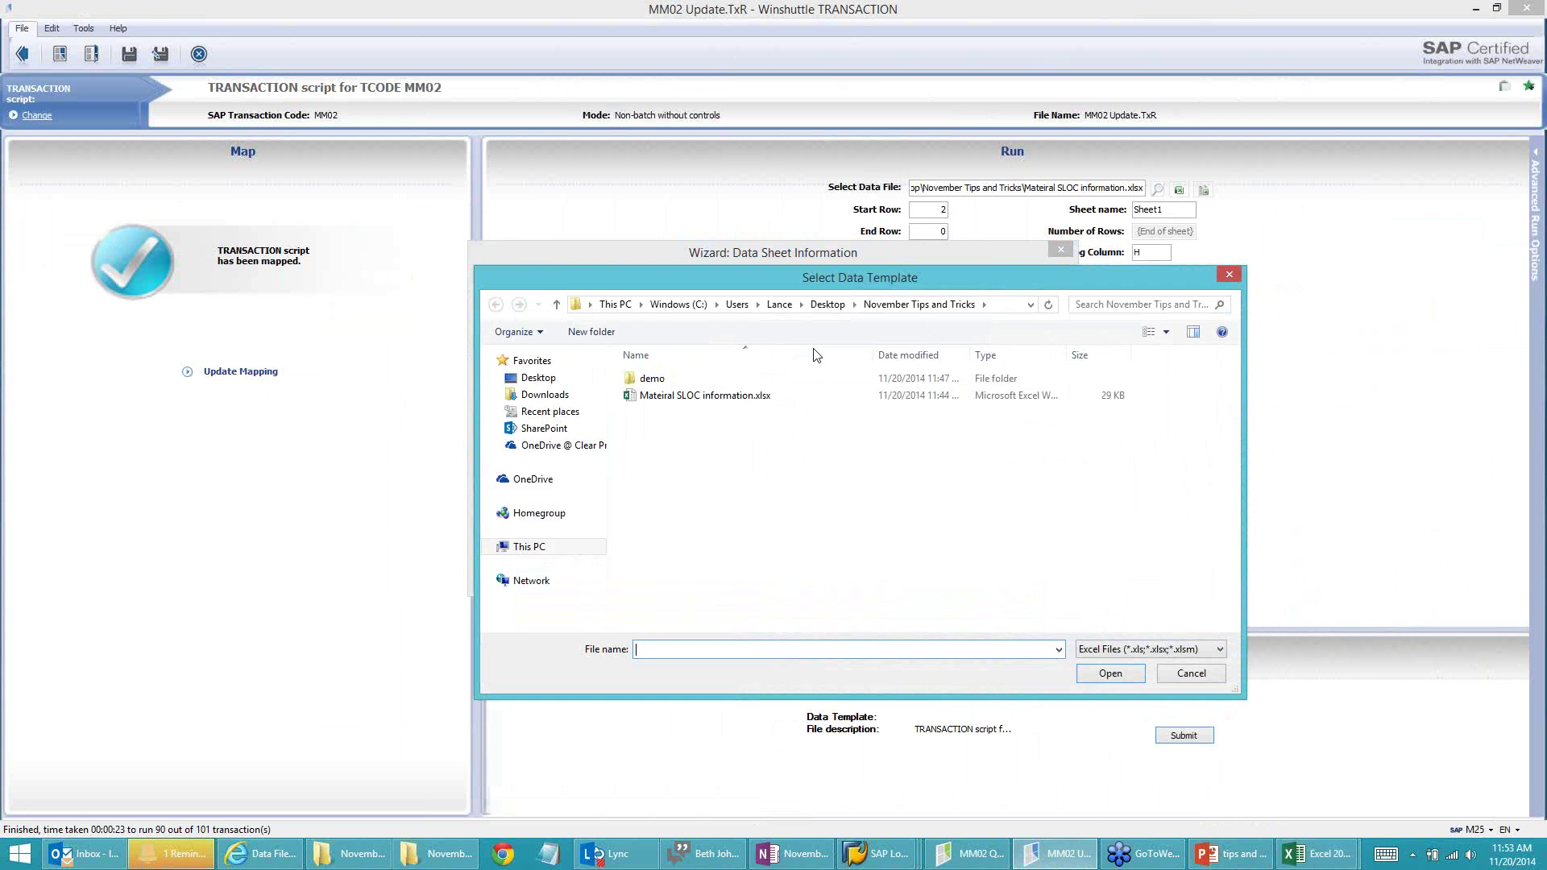
pyautogui.click(658, 401)
pyautogui.click(1112, 673)
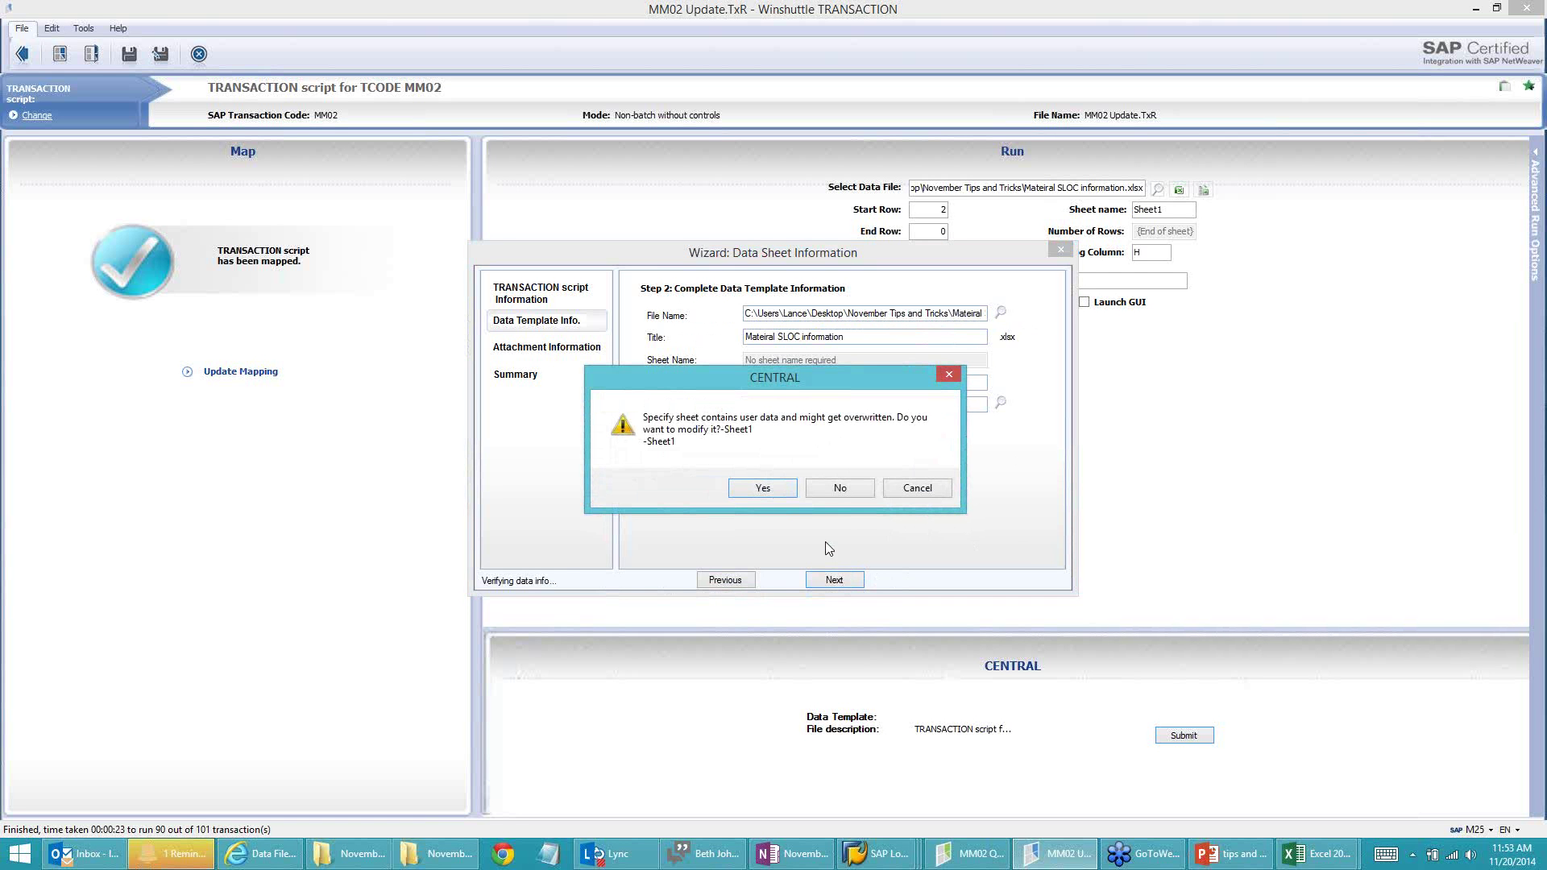
pyautogui.click(775, 488)
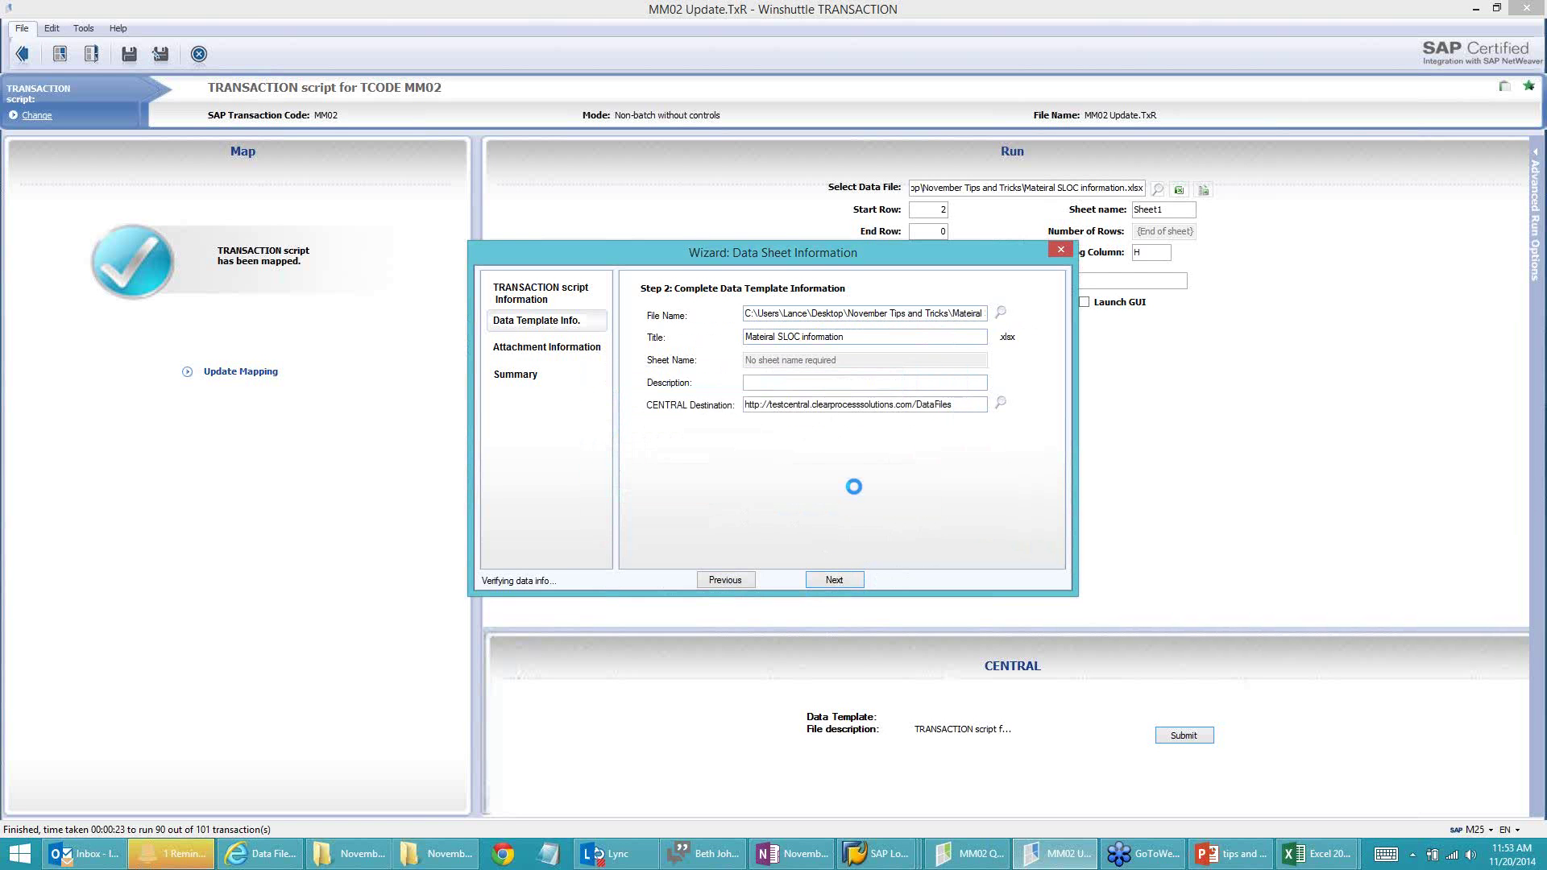
pyautogui.click(834, 579)
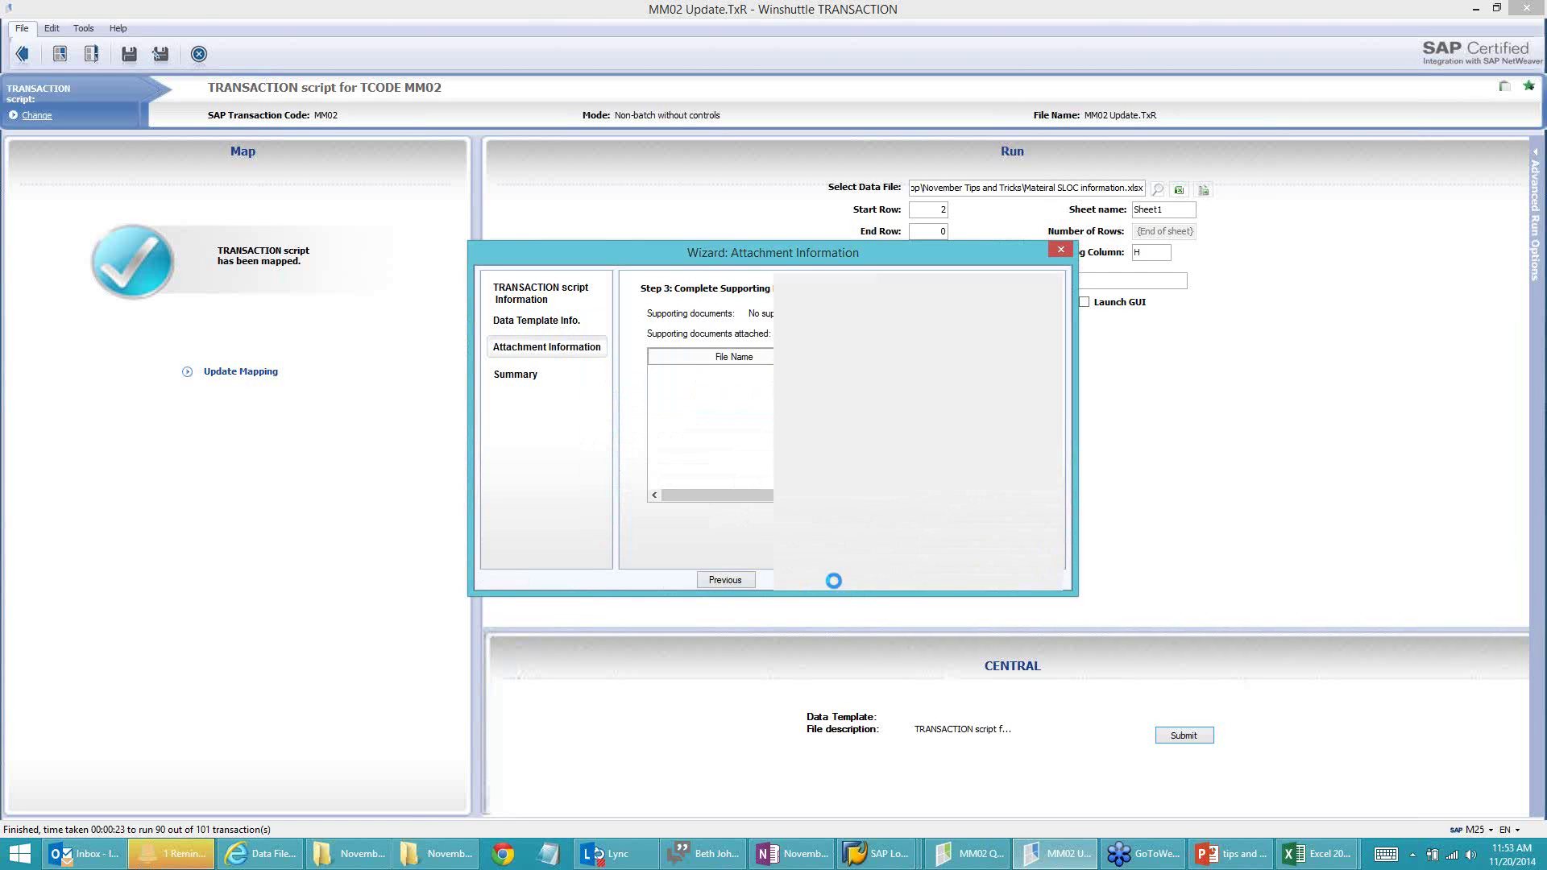
# Step: Submit both scripts and the template to Central, then show PowerPoint slide 10 on SolutionCARE
pyautogui.click(780, 580)
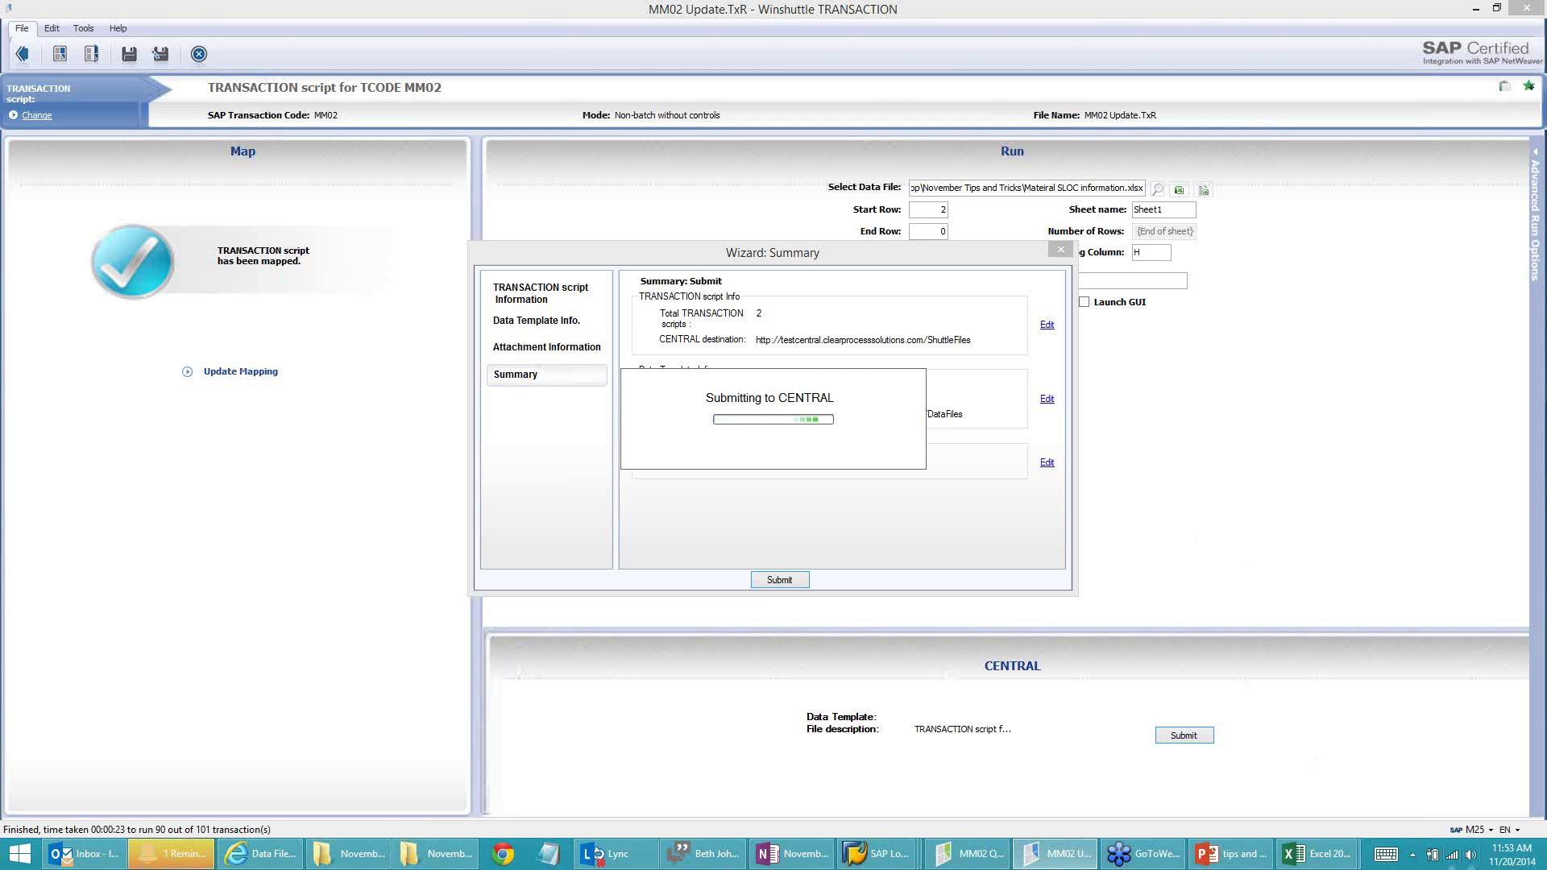
pyautogui.click(1230, 853)
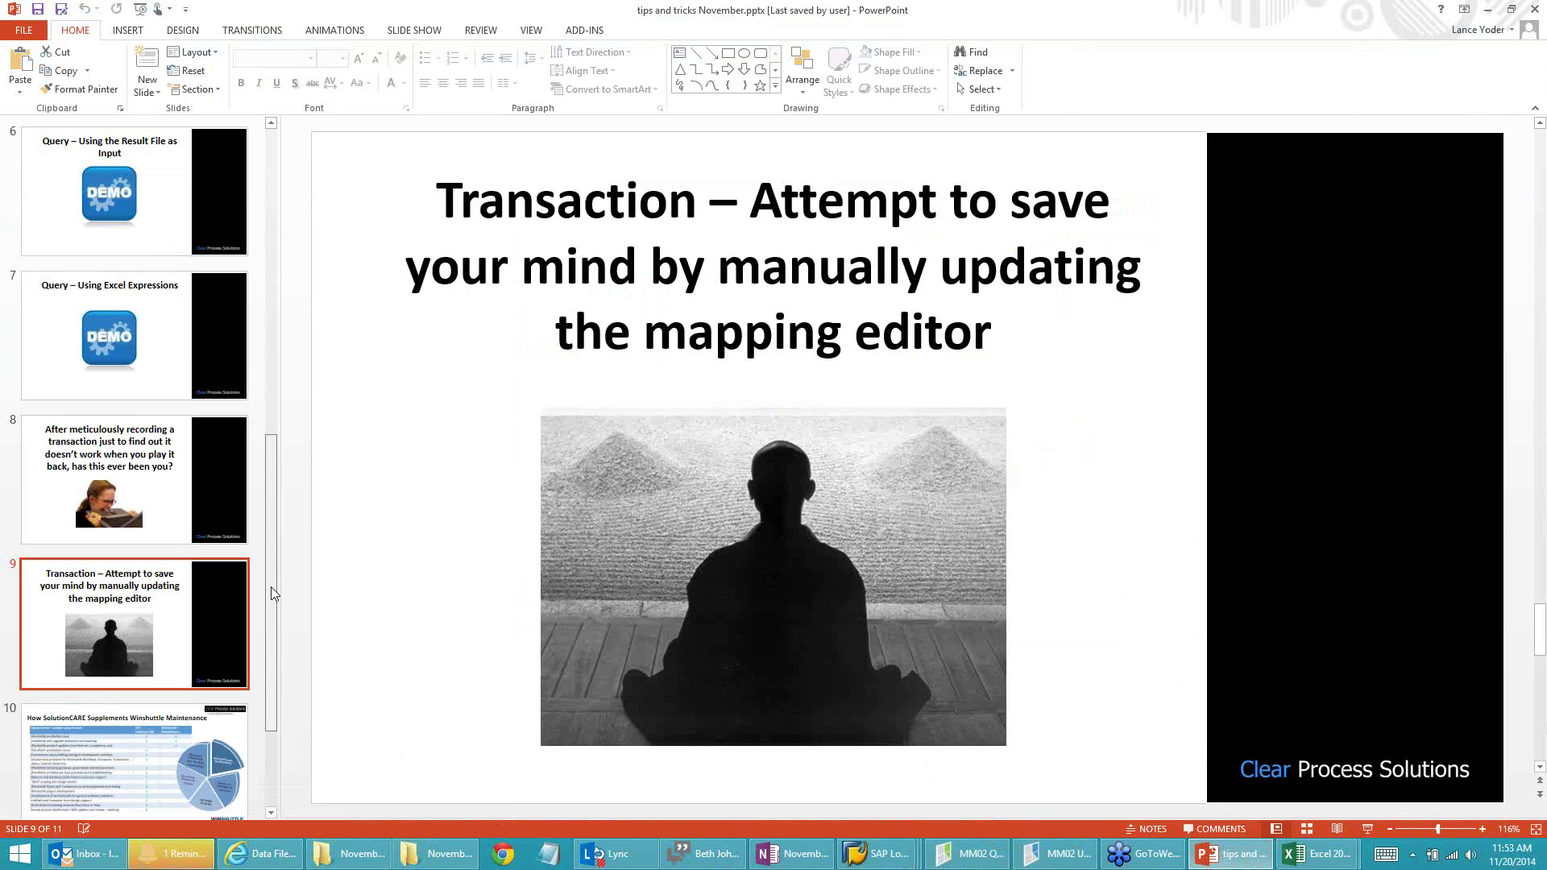
pyautogui.scroll(-3, 271, 593)
pyautogui.click(103, 578)
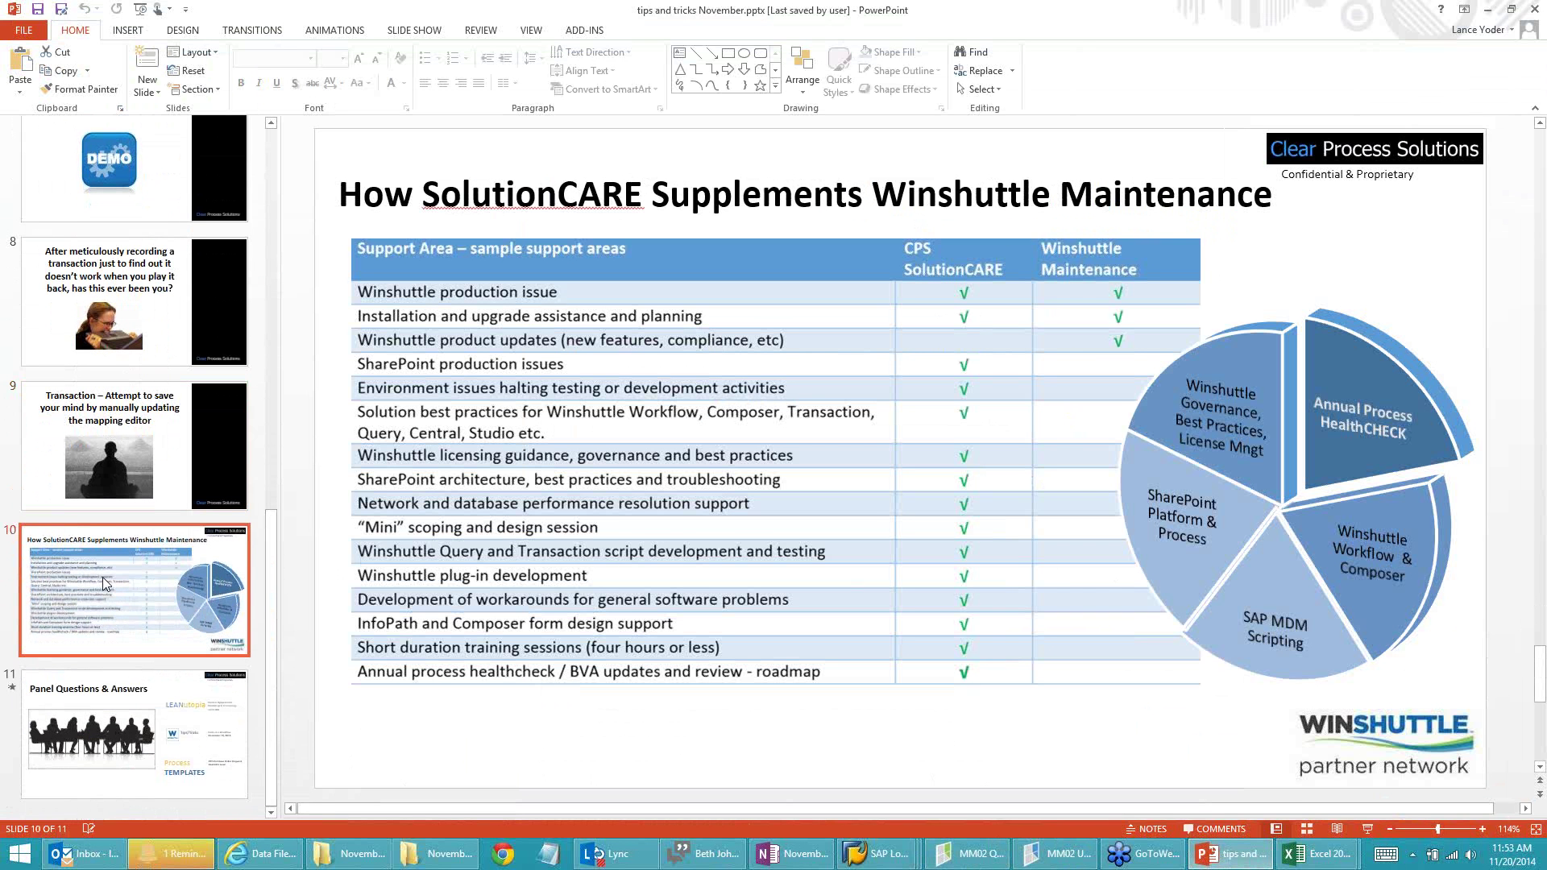
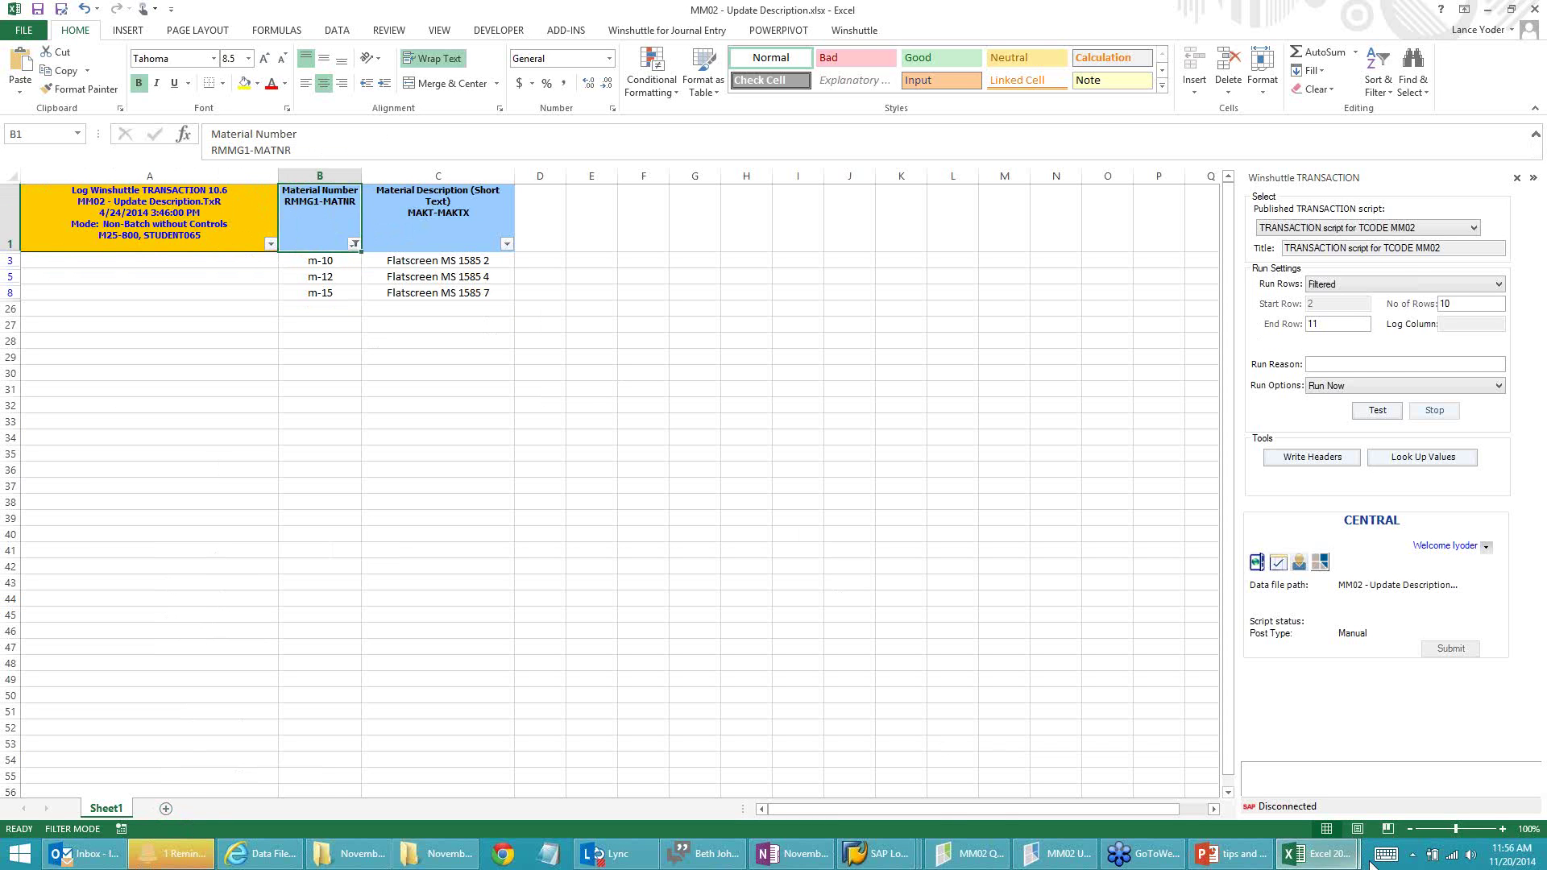
pyautogui.click(1310, 854)
pyautogui.click(1230, 771)
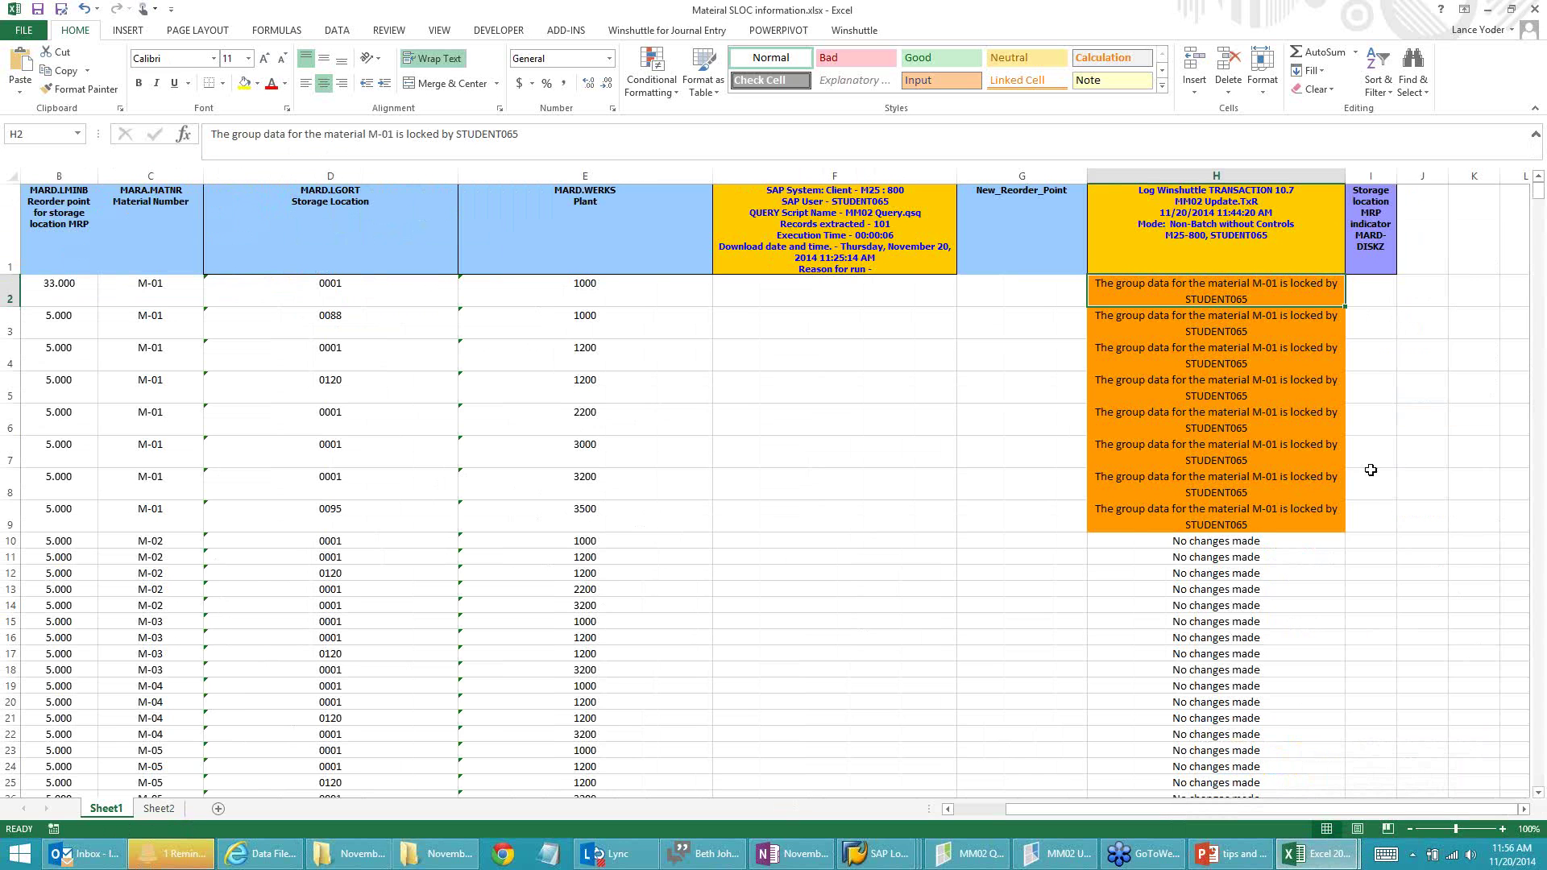
pyautogui.click(1533, 38)
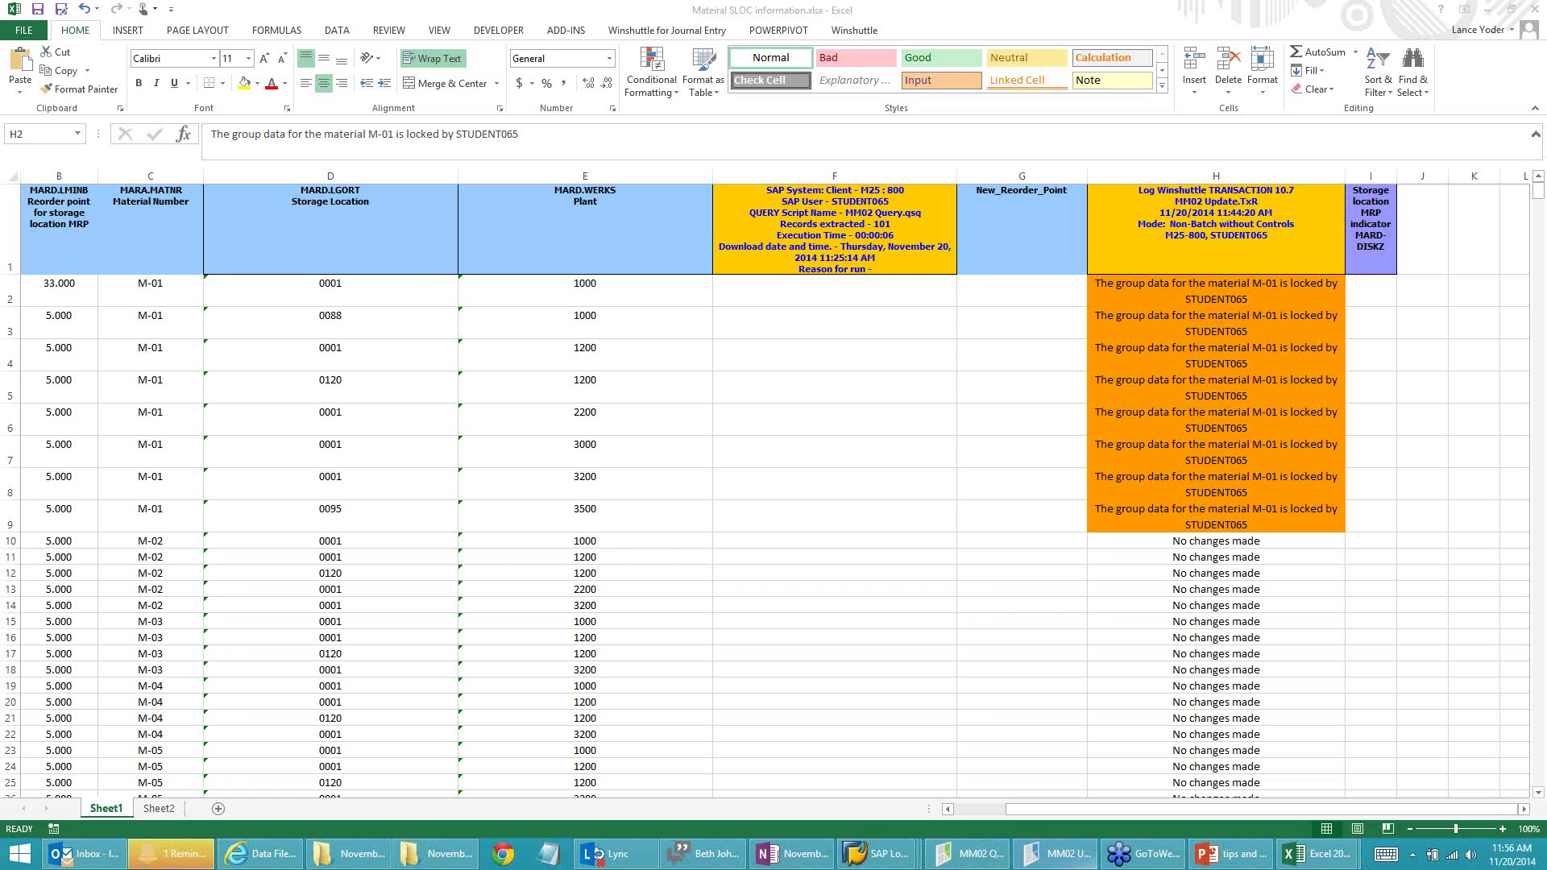
pyautogui.moveTo(1321, 852)
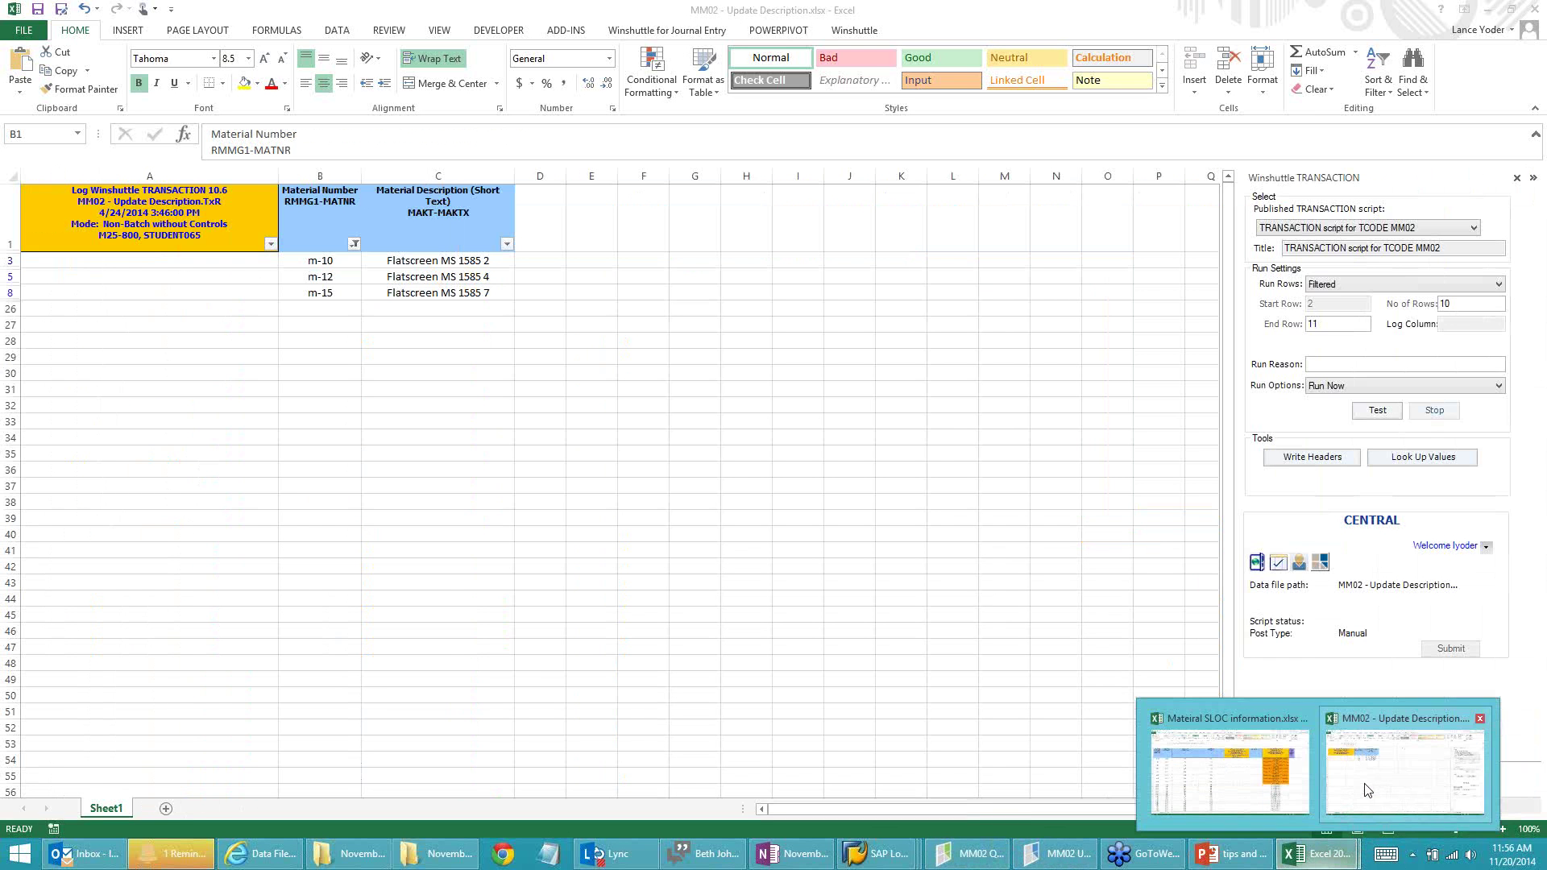
# Step: Return to the MM02 - Update Description workbook and show its View ribbon options
pyautogui.click(1367, 790)
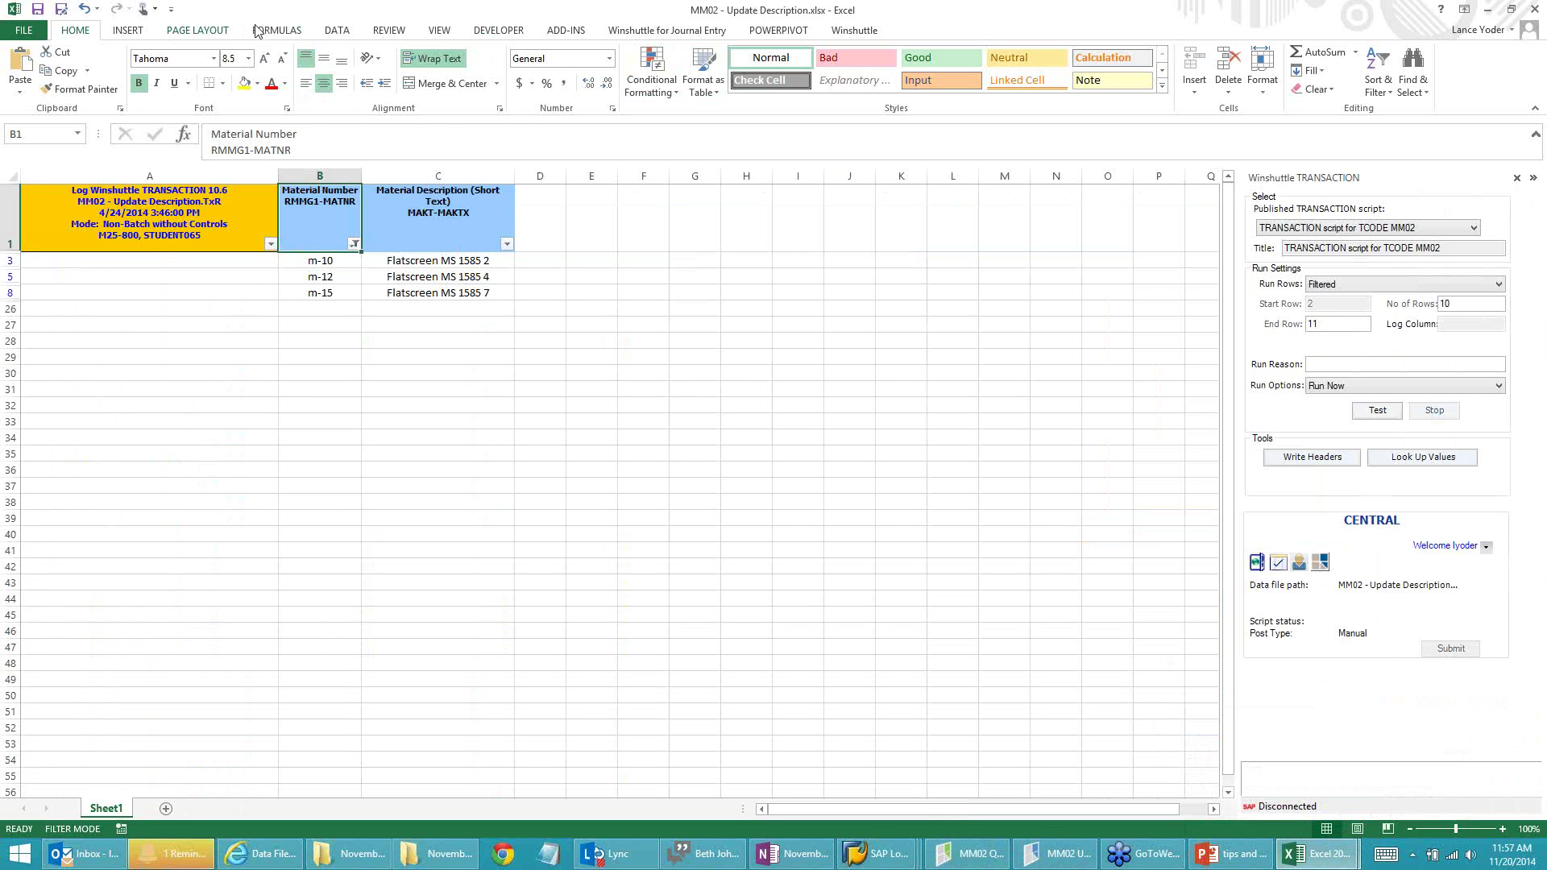
pyautogui.click(406, 32)
pyautogui.click(439, 31)
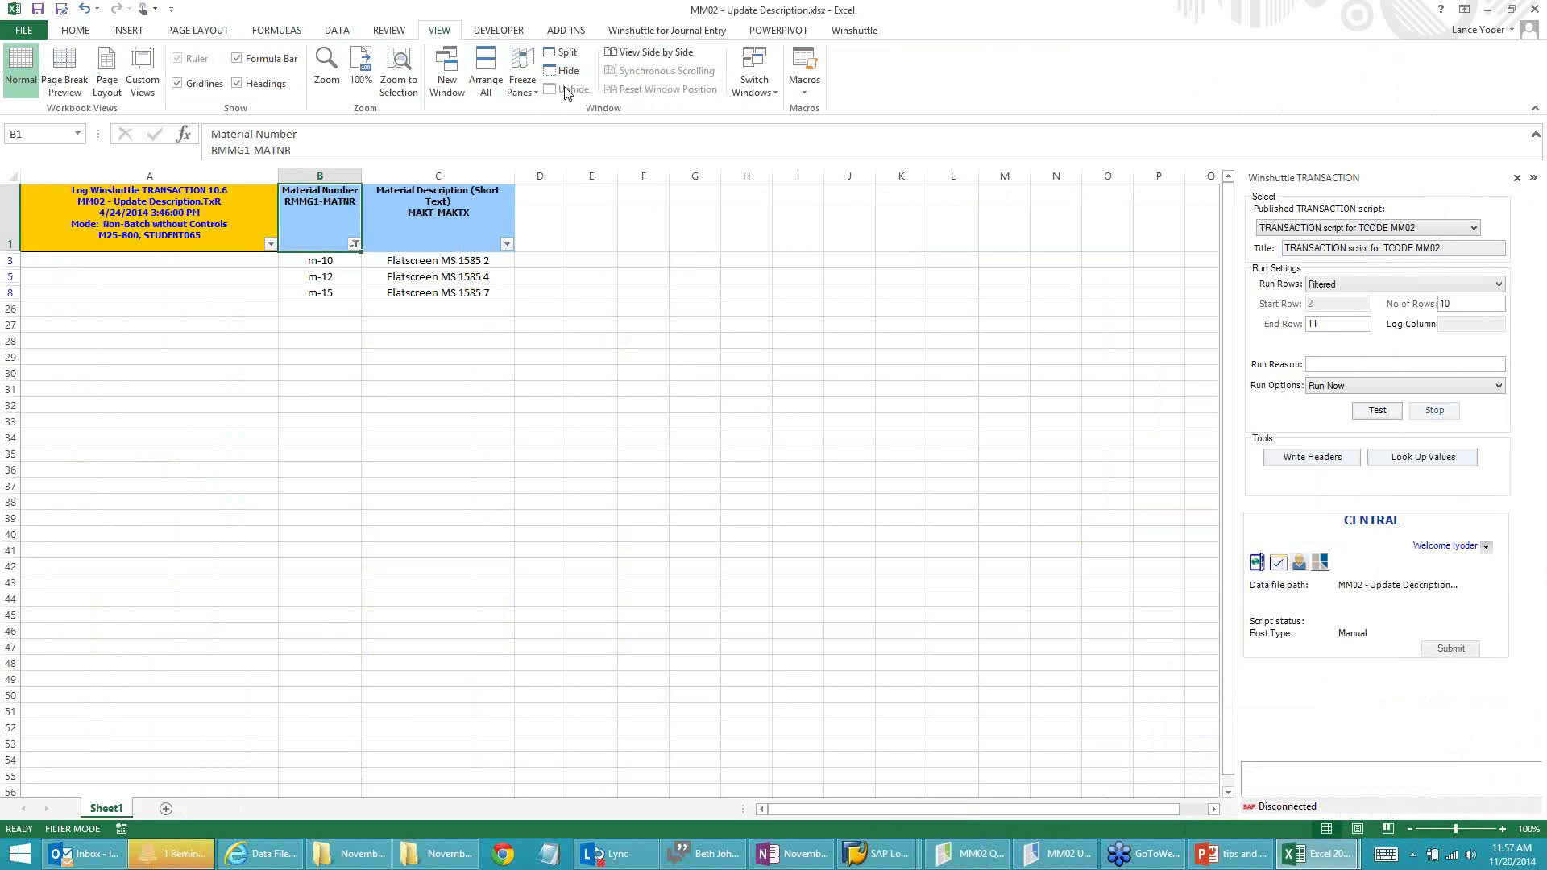
# Step: Unhide the EmbeddedSHUTTLEfiles sheet
pyautogui.rightClick(127, 809)
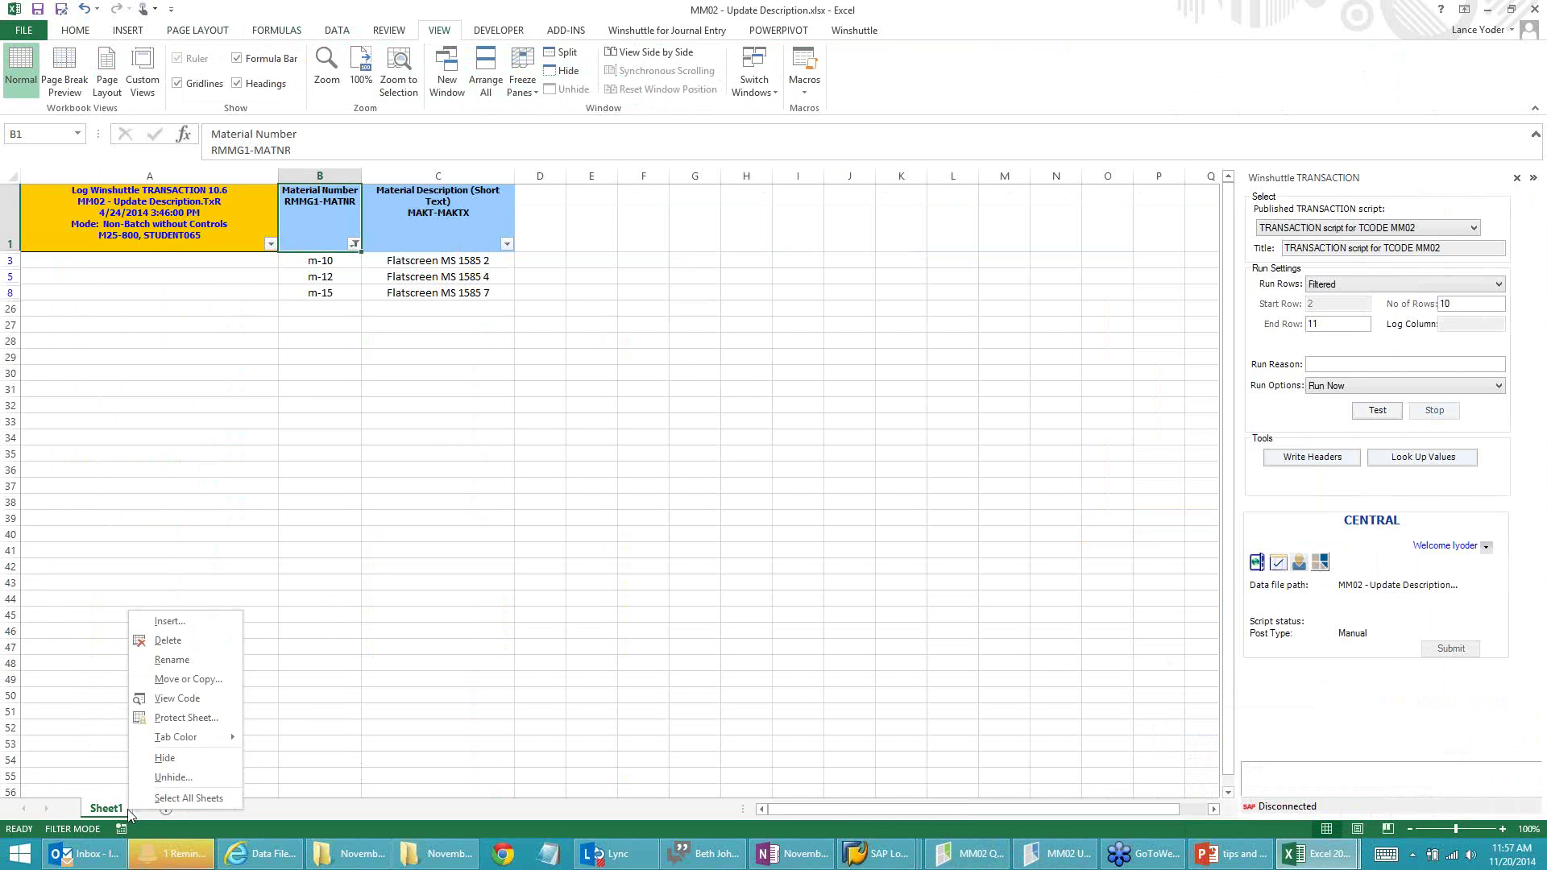
pyautogui.click(163, 778)
pyautogui.click(185, 816)
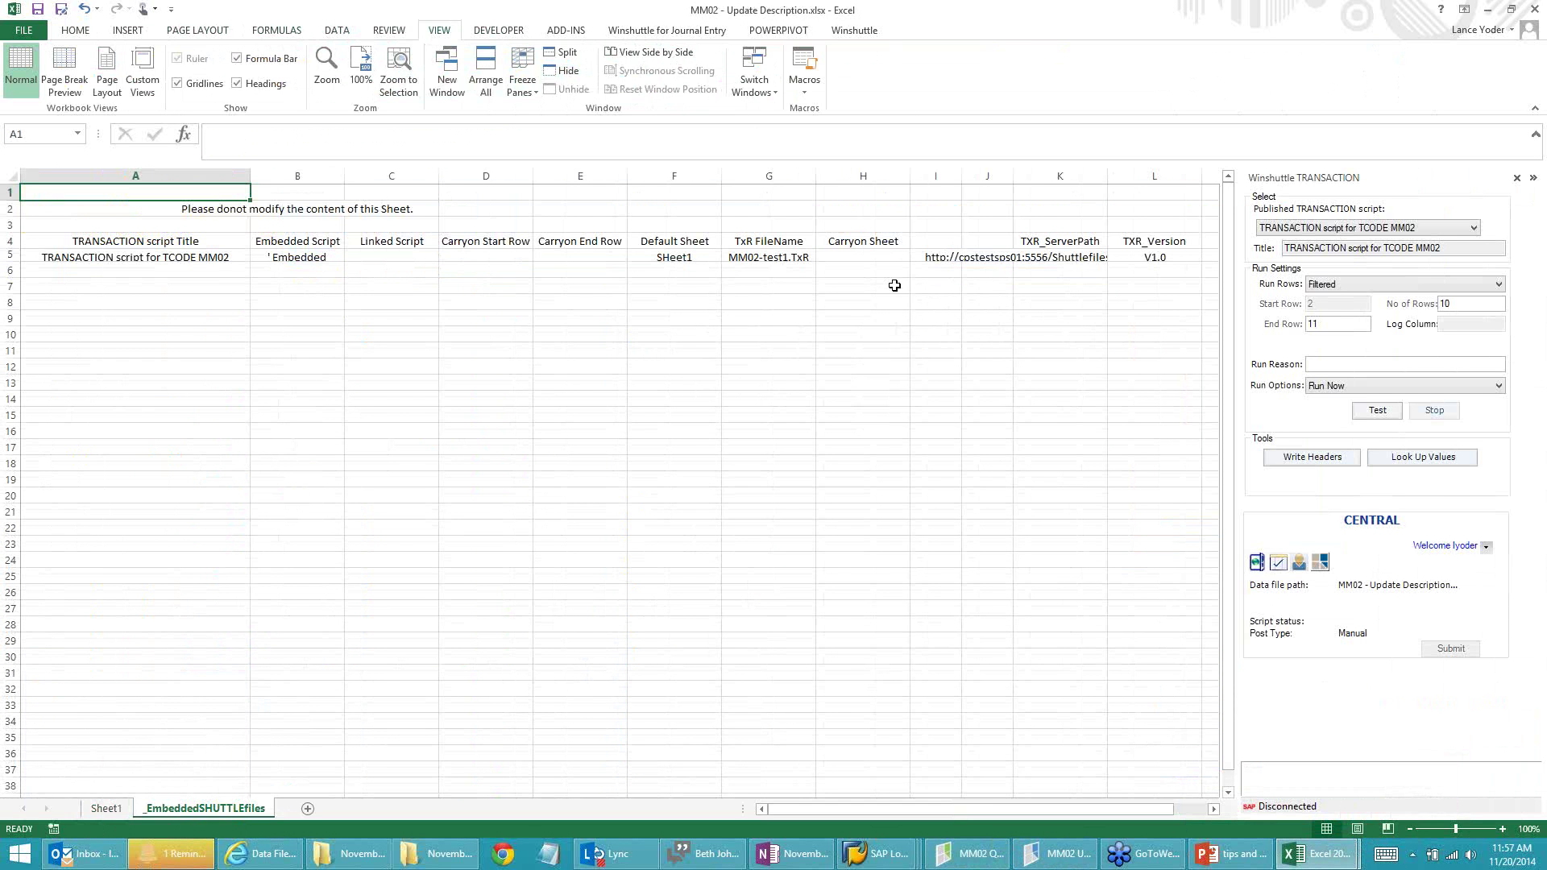
# Step: Inspect the script title in A5, the warning note in B2 and B5's script header
pyautogui.click(133, 258)
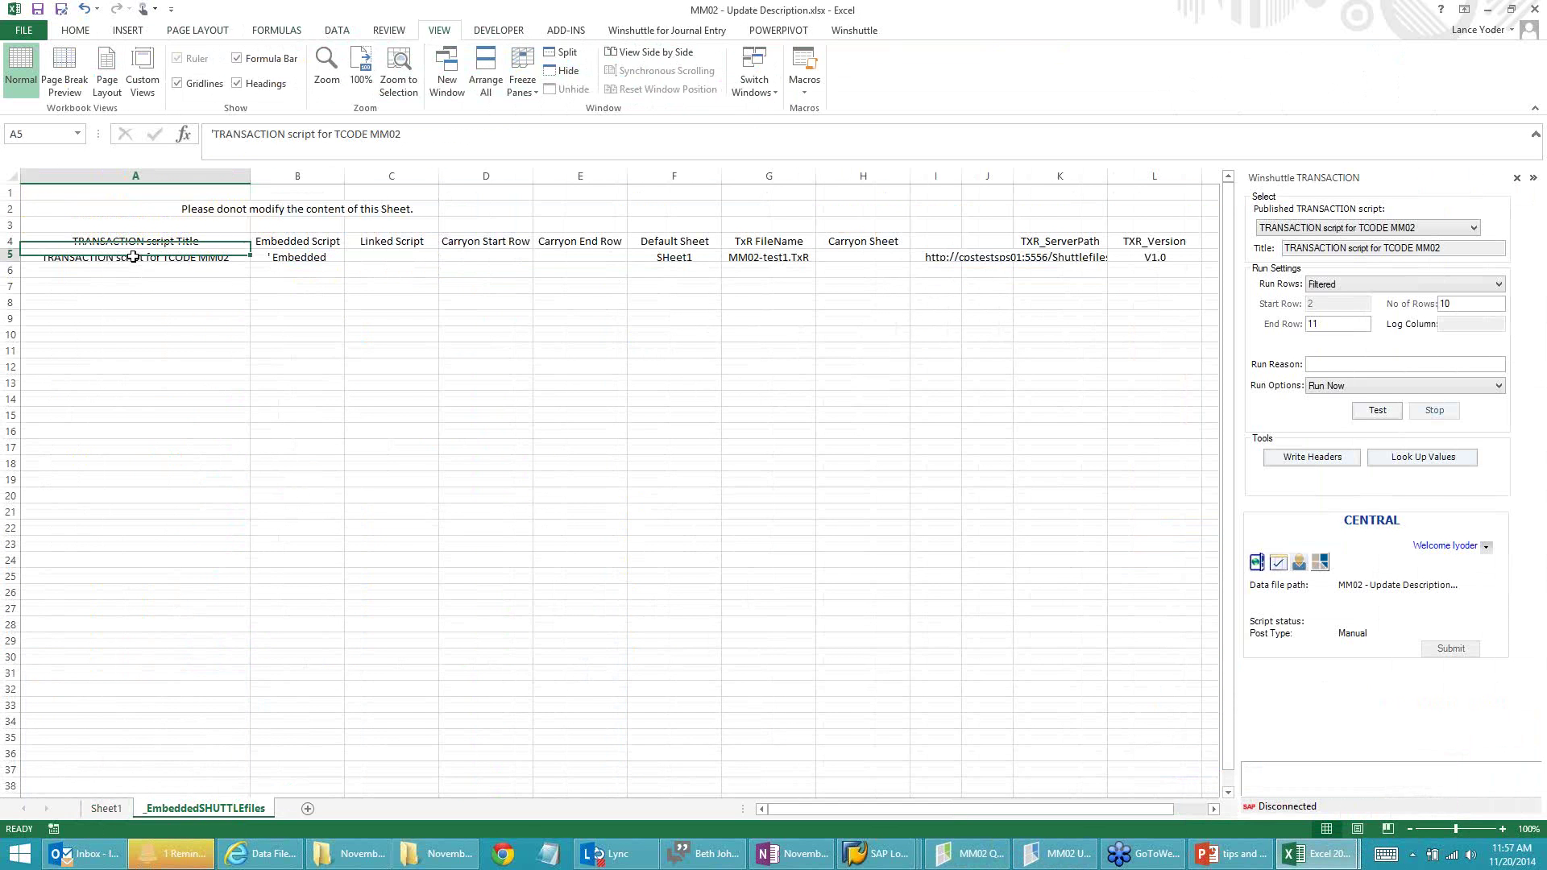
pyautogui.click(296, 210)
pyautogui.click(298, 256)
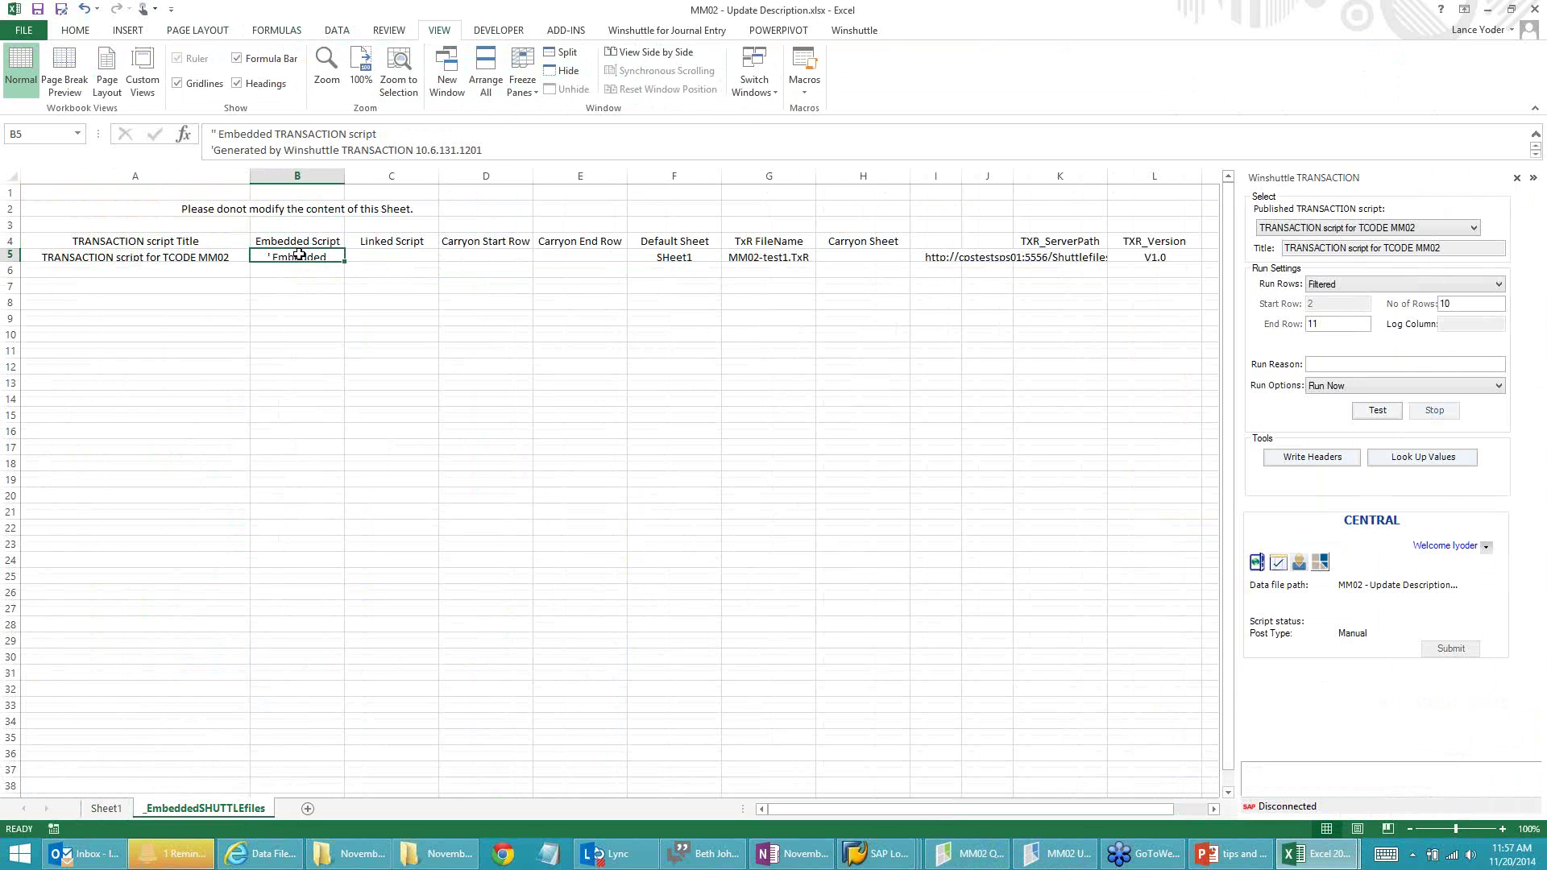
pyautogui.moveTo(488, 153); pyautogui.dragTo(488, 162)
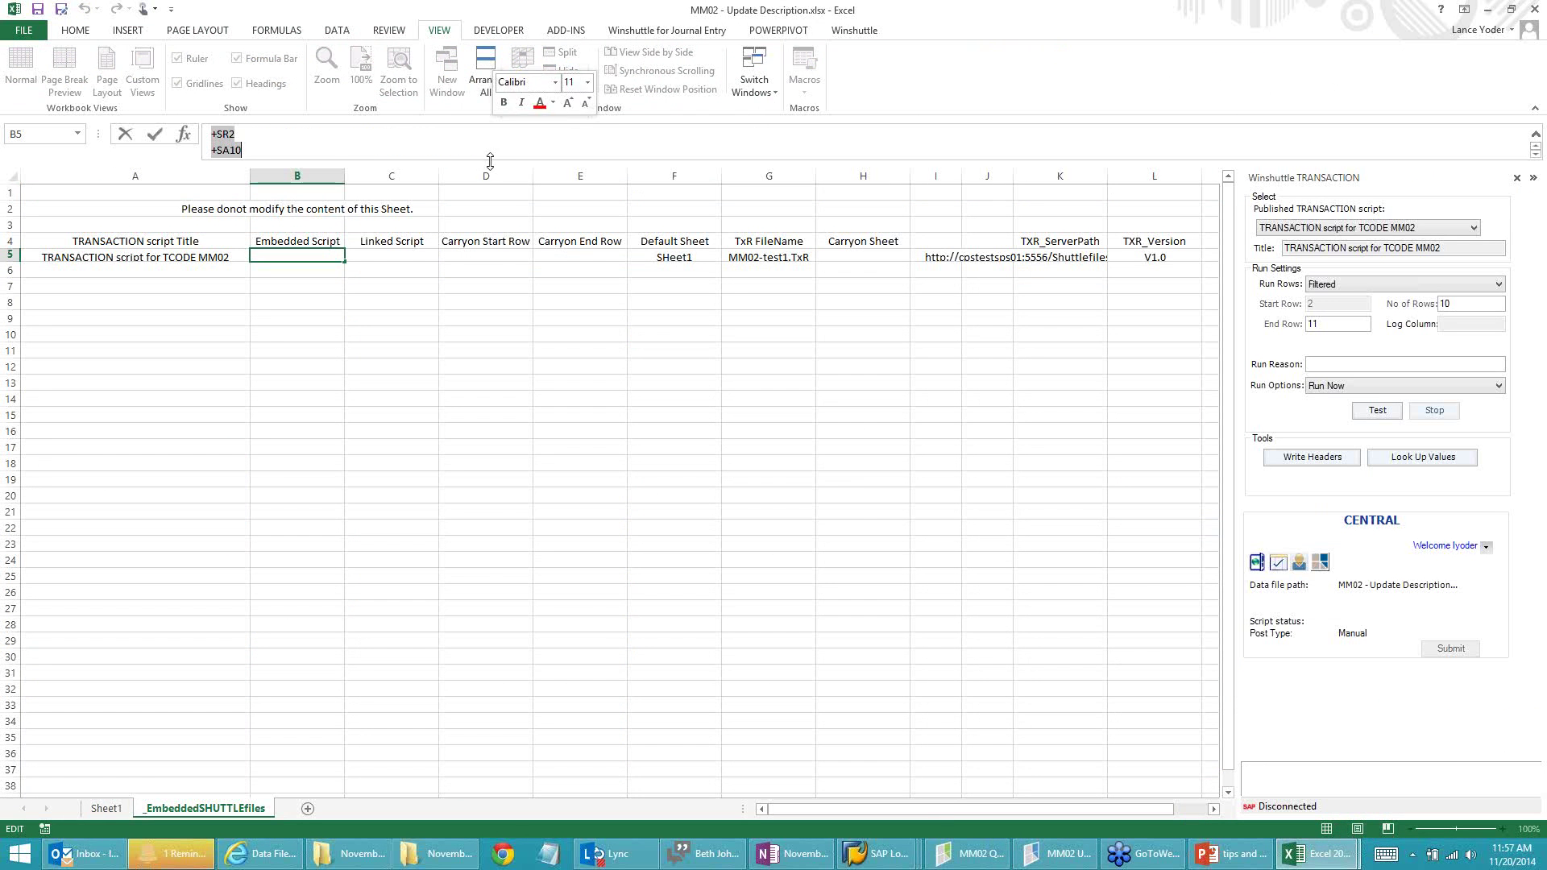
pyautogui.click(331, 141)
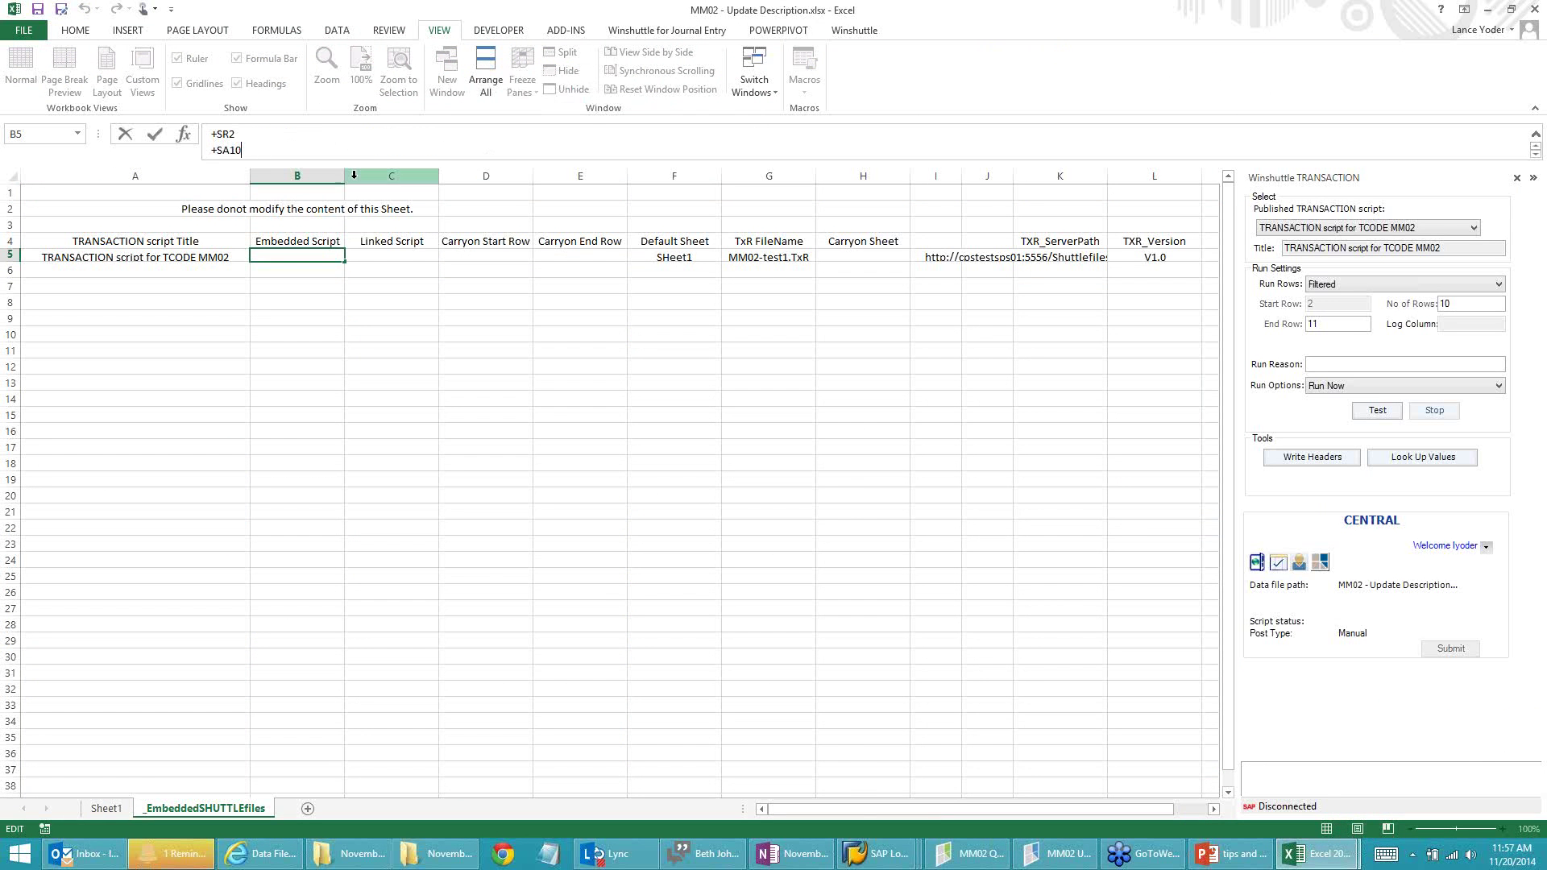
# Step: Widen columns B and C and make row 5 taller to show the embedded script
pyautogui.moveTo(322, 175); pyautogui.dragTo(616, 176)
pyautogui.moveTo(14, 260); pyautogui.dragTo(15, 548)
pyautogui.click(526, 344)
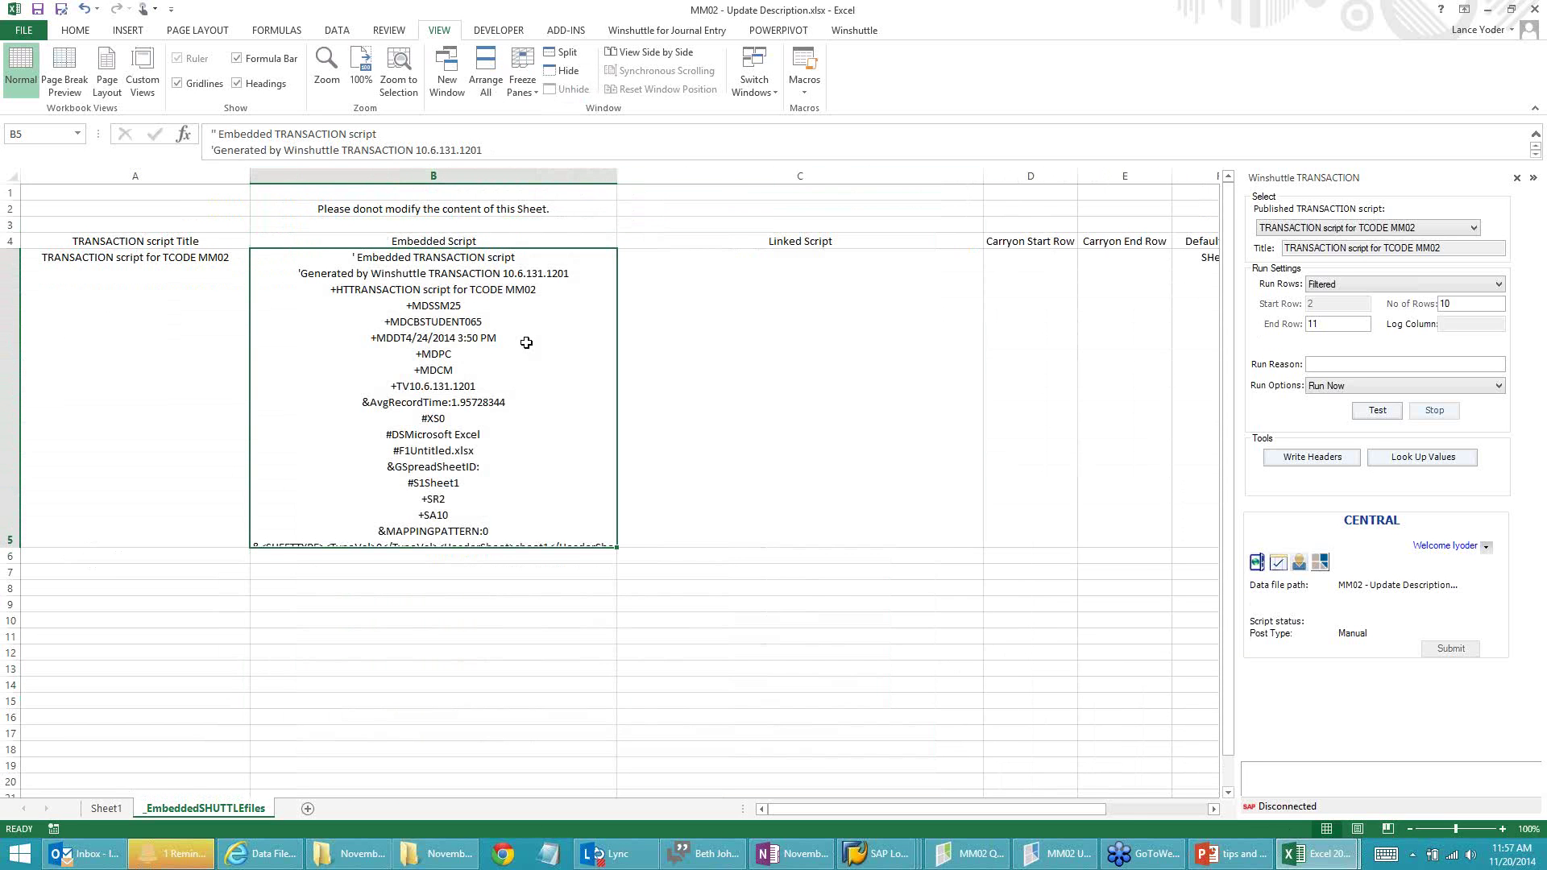
# Step: Read through B5's embedded script text and leave the cell without changes
pyautogui.click(1315, 47)
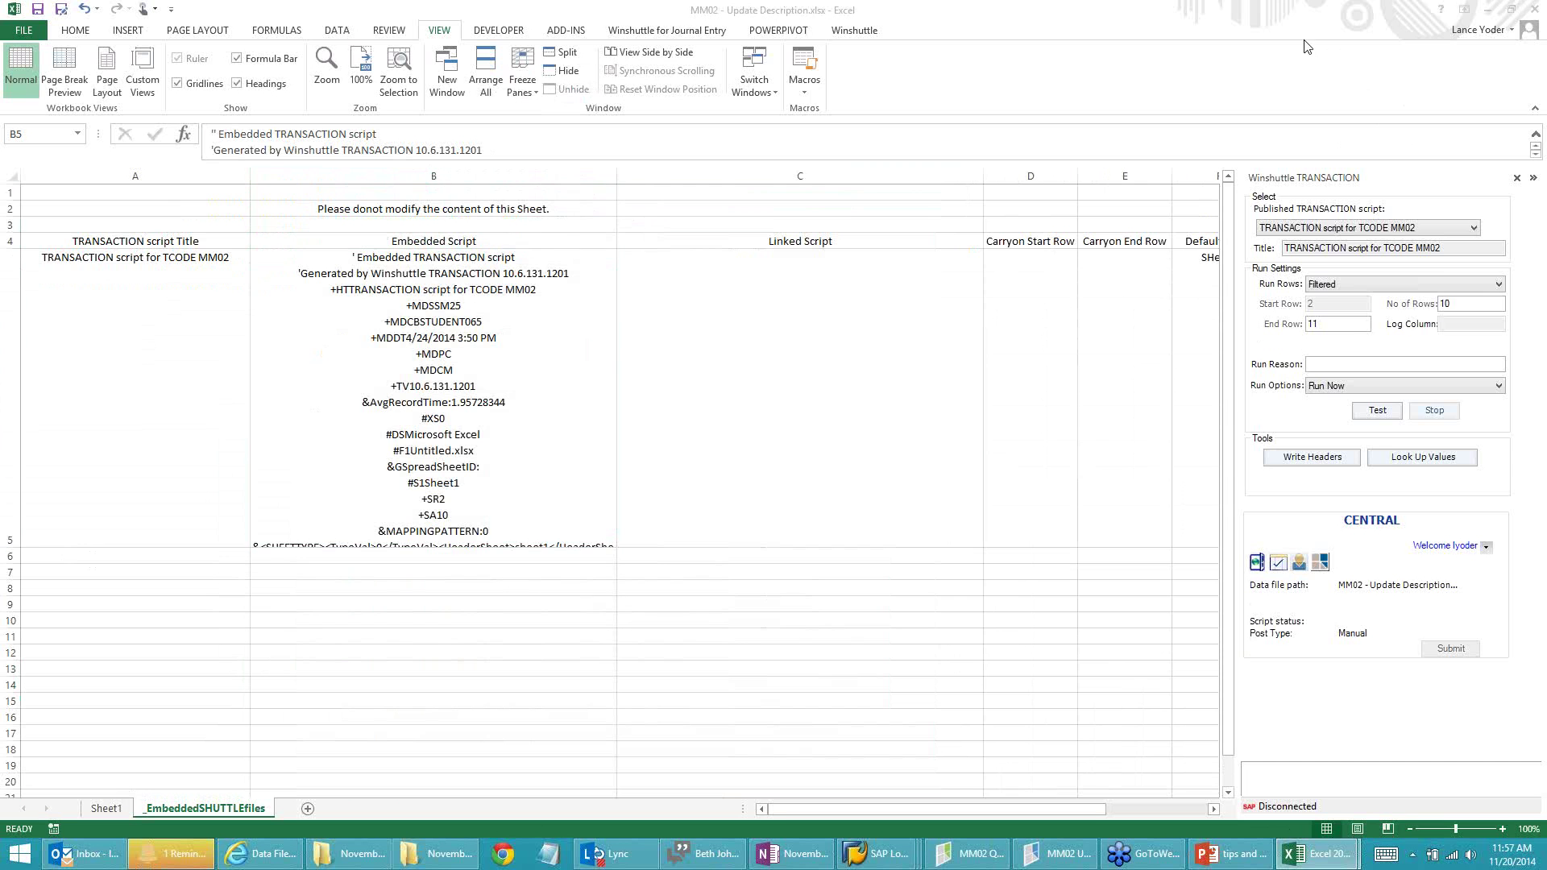
pyautogui.click(507, 394)
pyautogui.scroll(-3, 507, 394)
pyautogui.scroll(4, 507, 394)
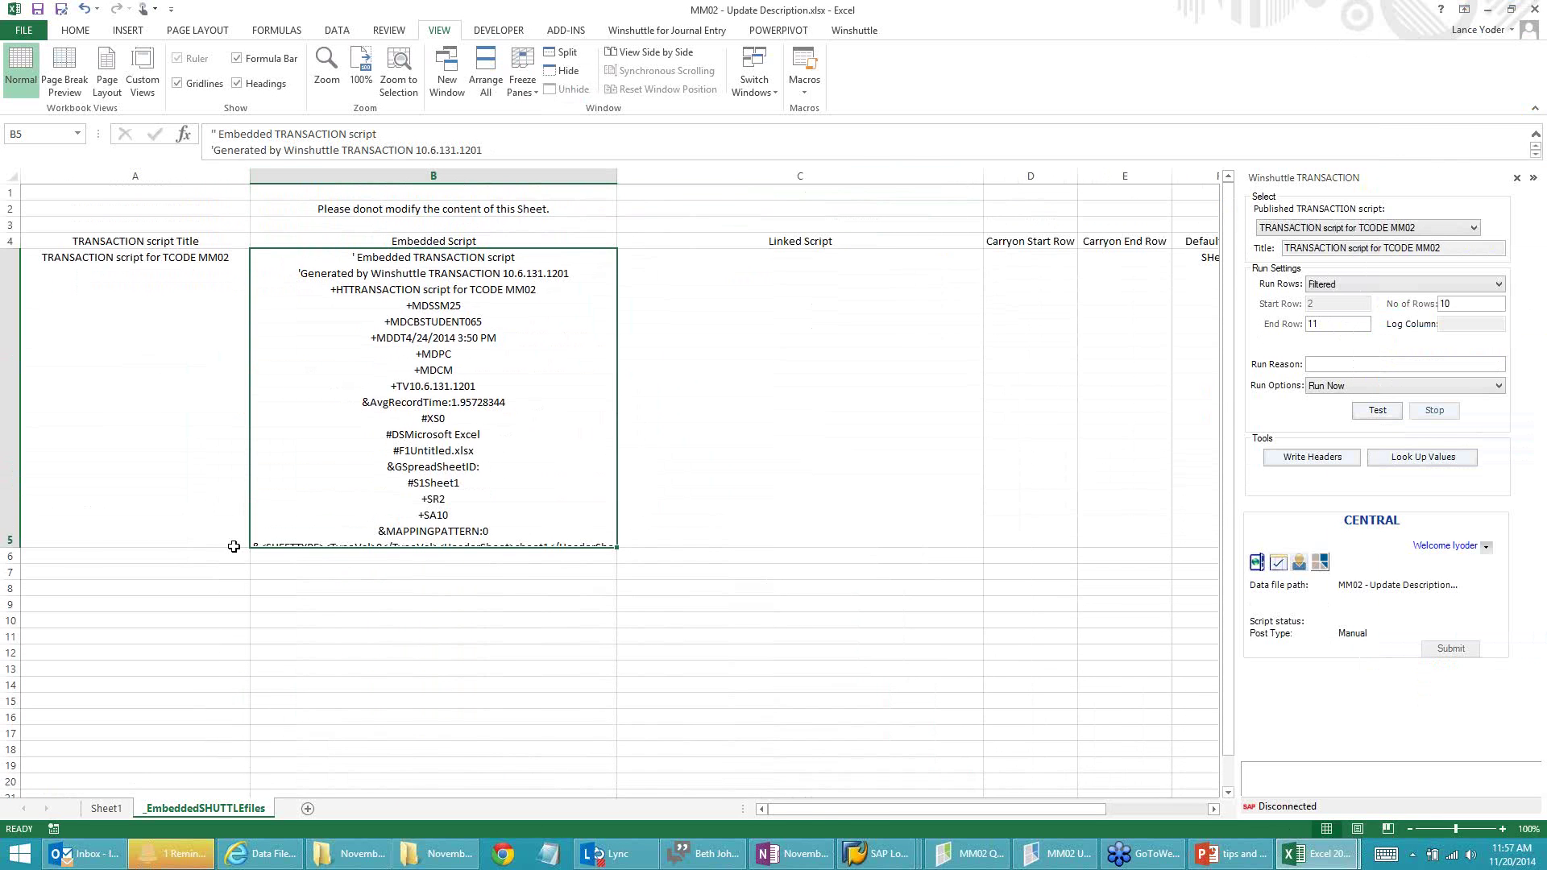
pyautogui.click(504, 148)
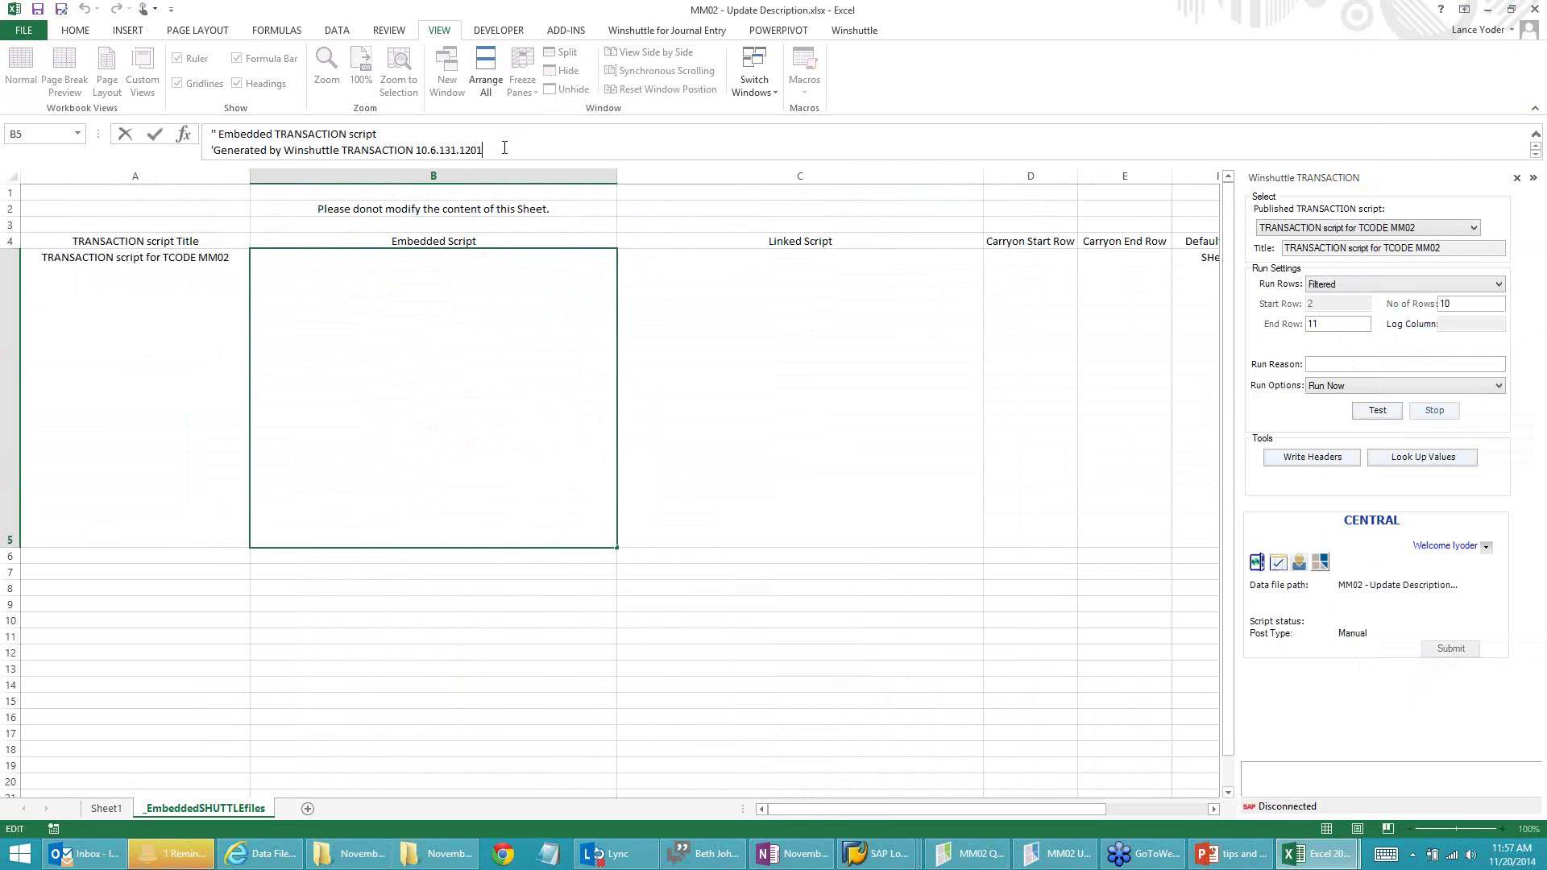
pyautogui.doubleClick(436, 304)
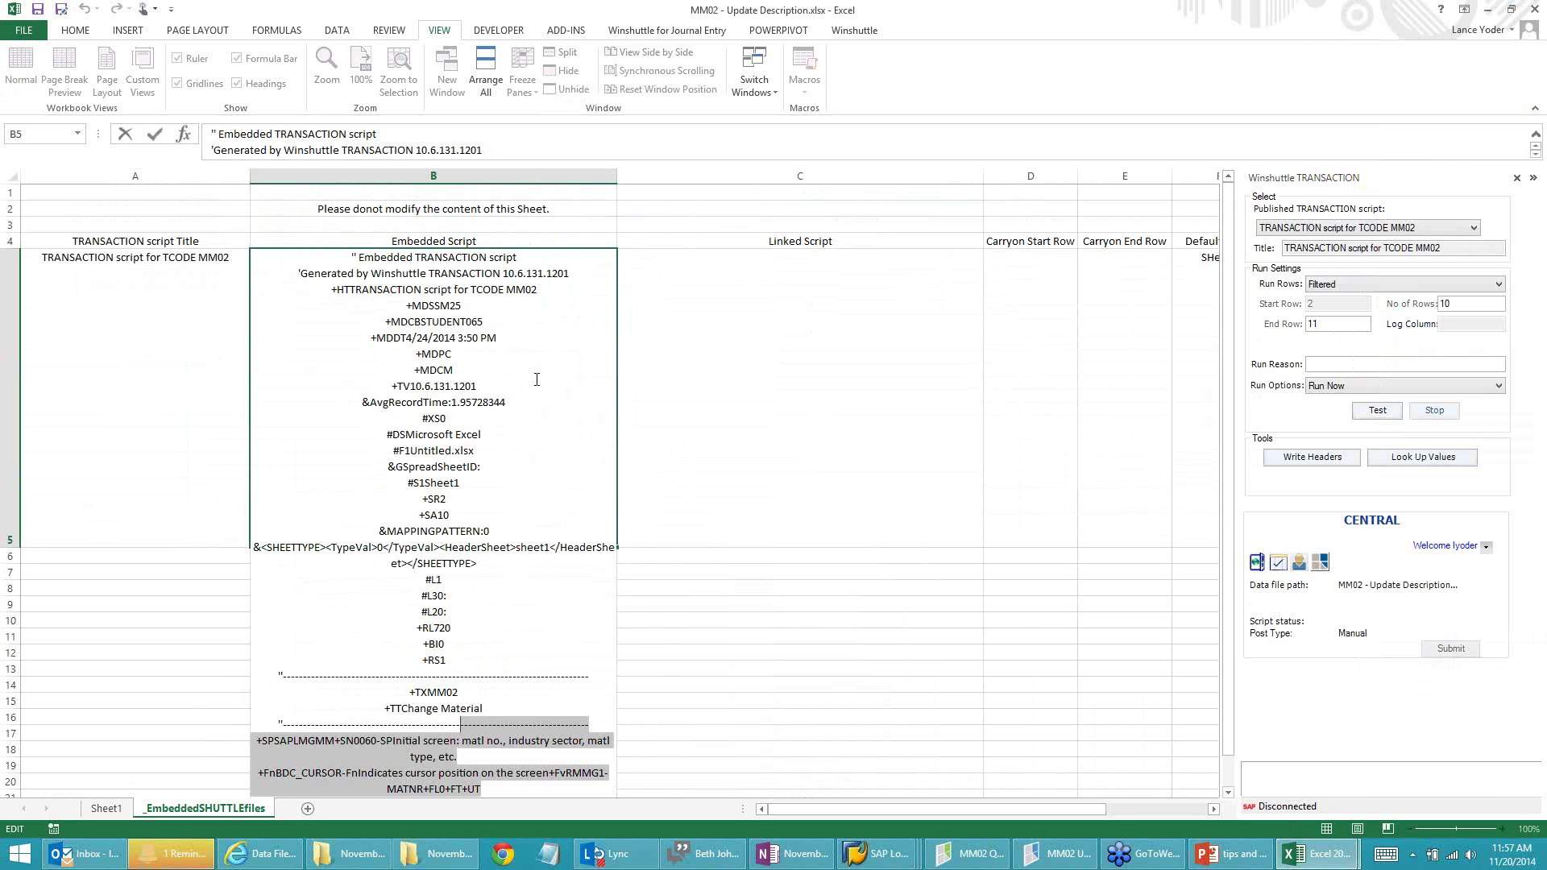
pyautogui.scroll(-1, 536, 380)
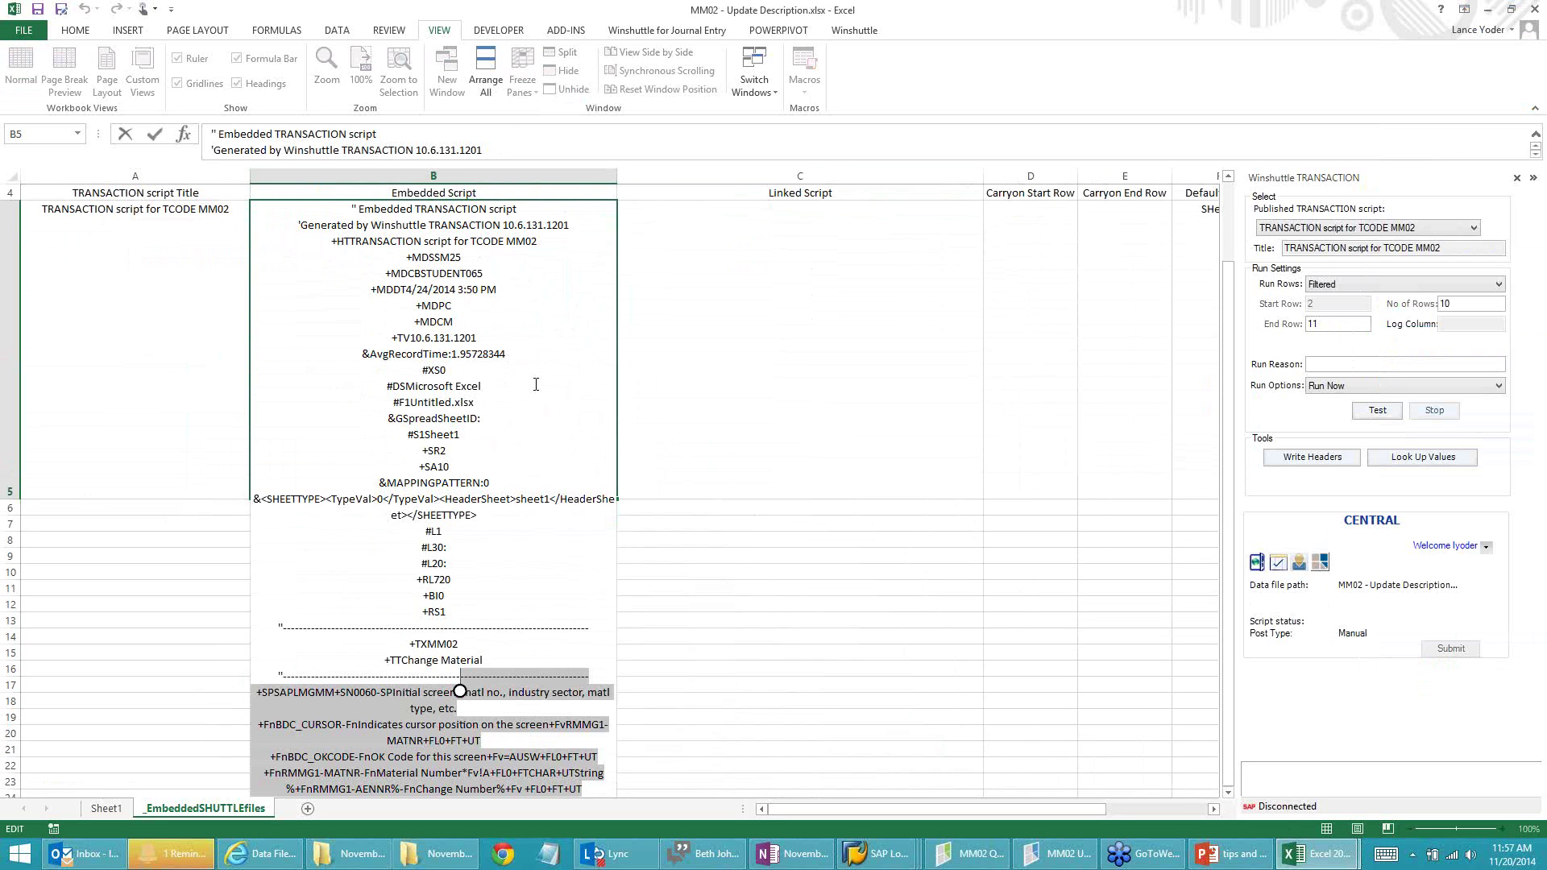
pyautogui.scroll(-1, 494, 335)
pyautogui.scroll(2, 483, 322)
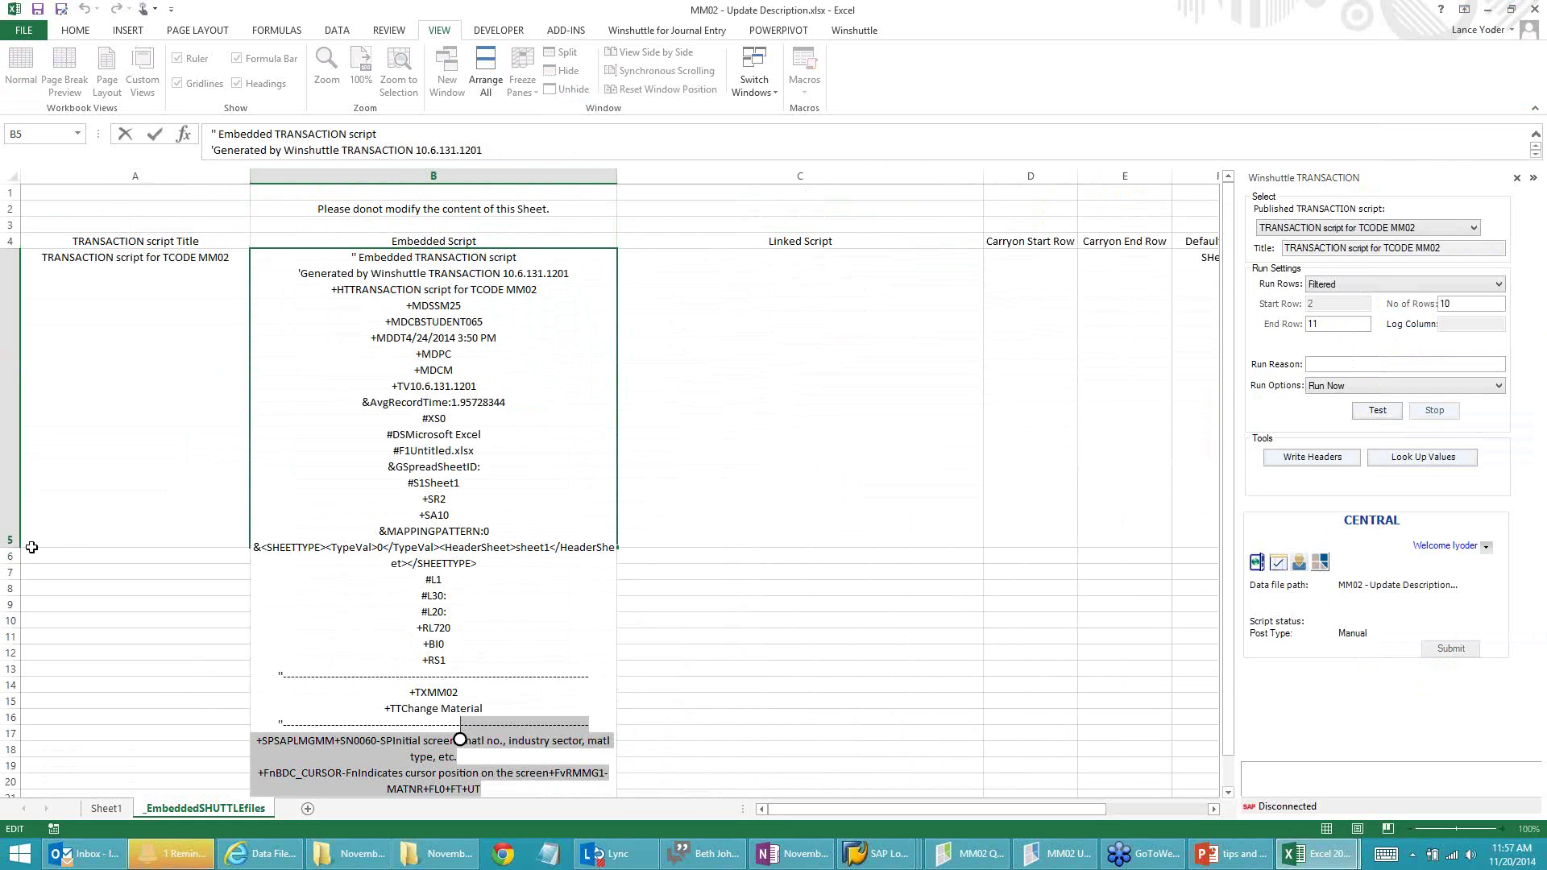
pyautogui.click(448, 495)
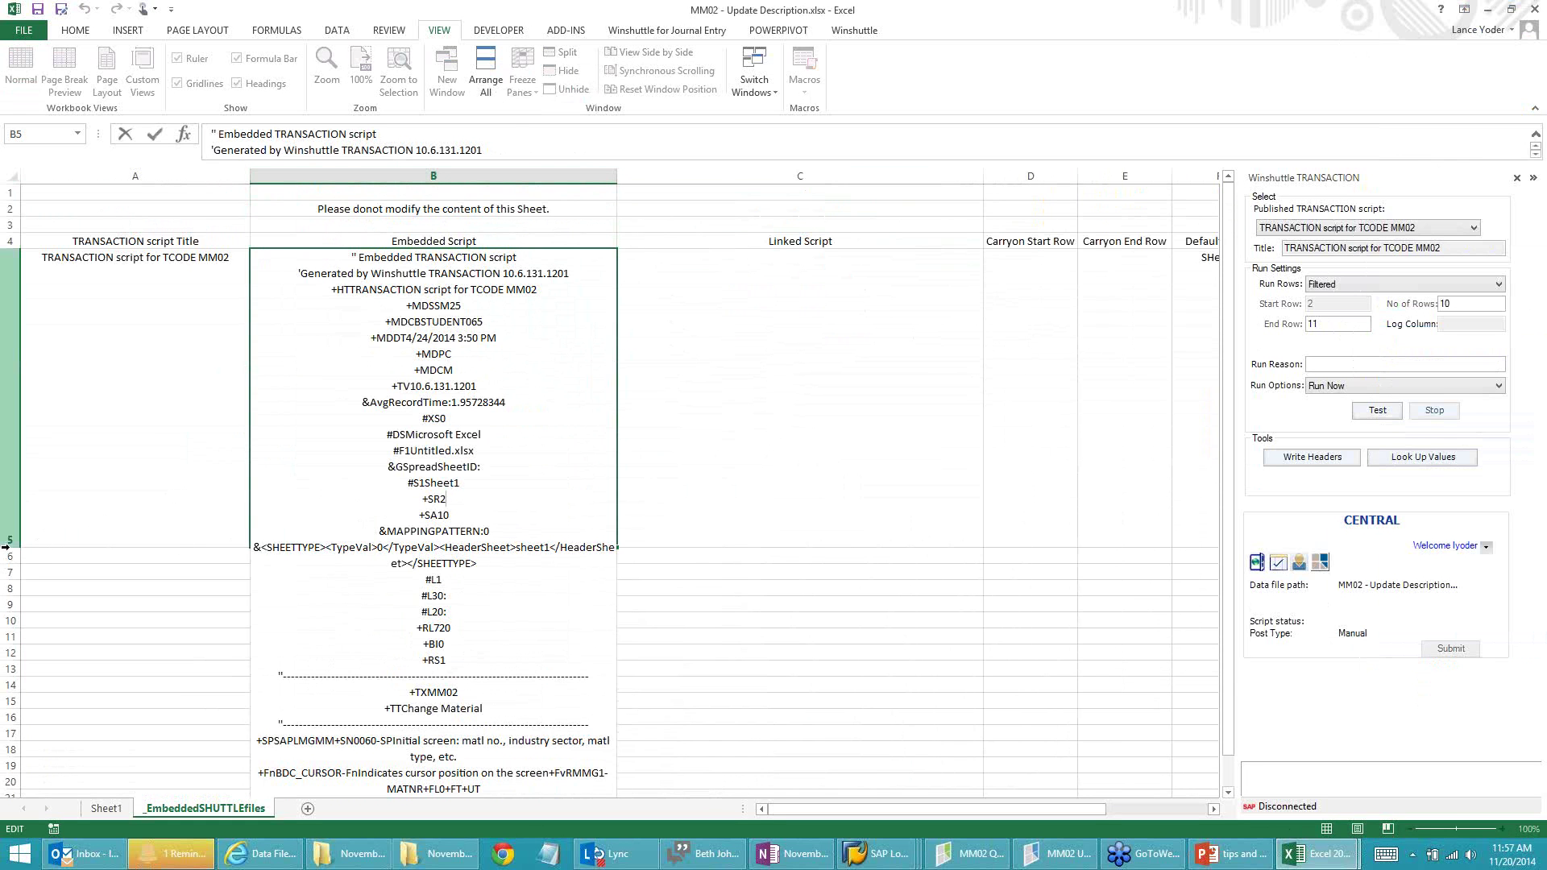
pyautogui.click(58, 543)
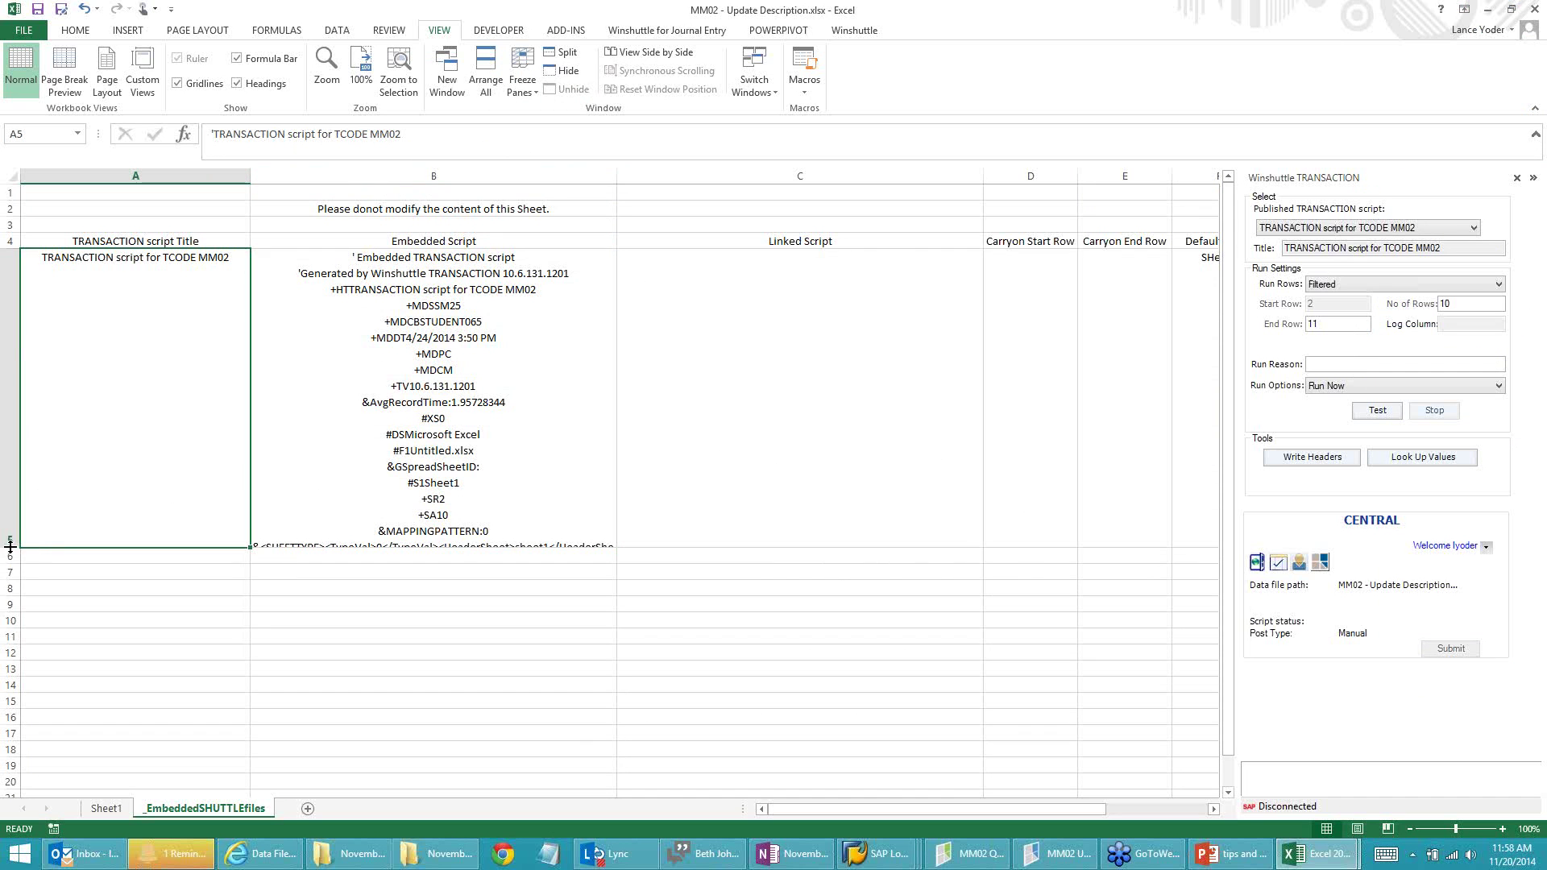
# Step: Stretch row 5 to about 345 points, revealing the header down to +RL720, +BI0, +RS1
pyautogui.moveTo(10, 548); pyautogui.dragTo(3, 853)
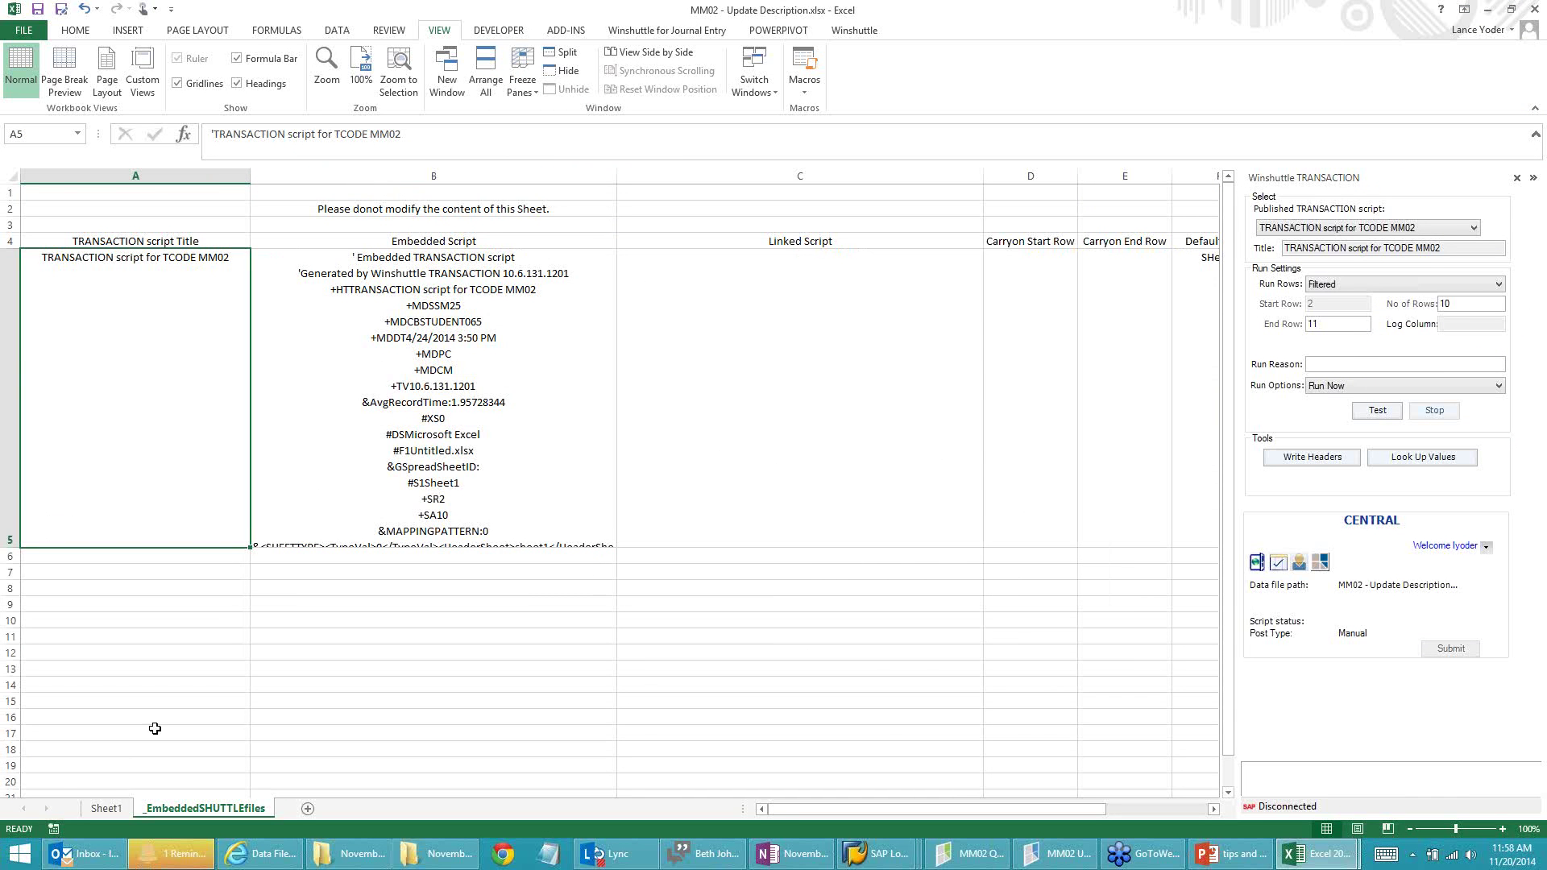
pyautogui.click(475, 543)
pyautogui.scroll(-2, 127, 381)
pyautogui.scroll(2, 177, 367)
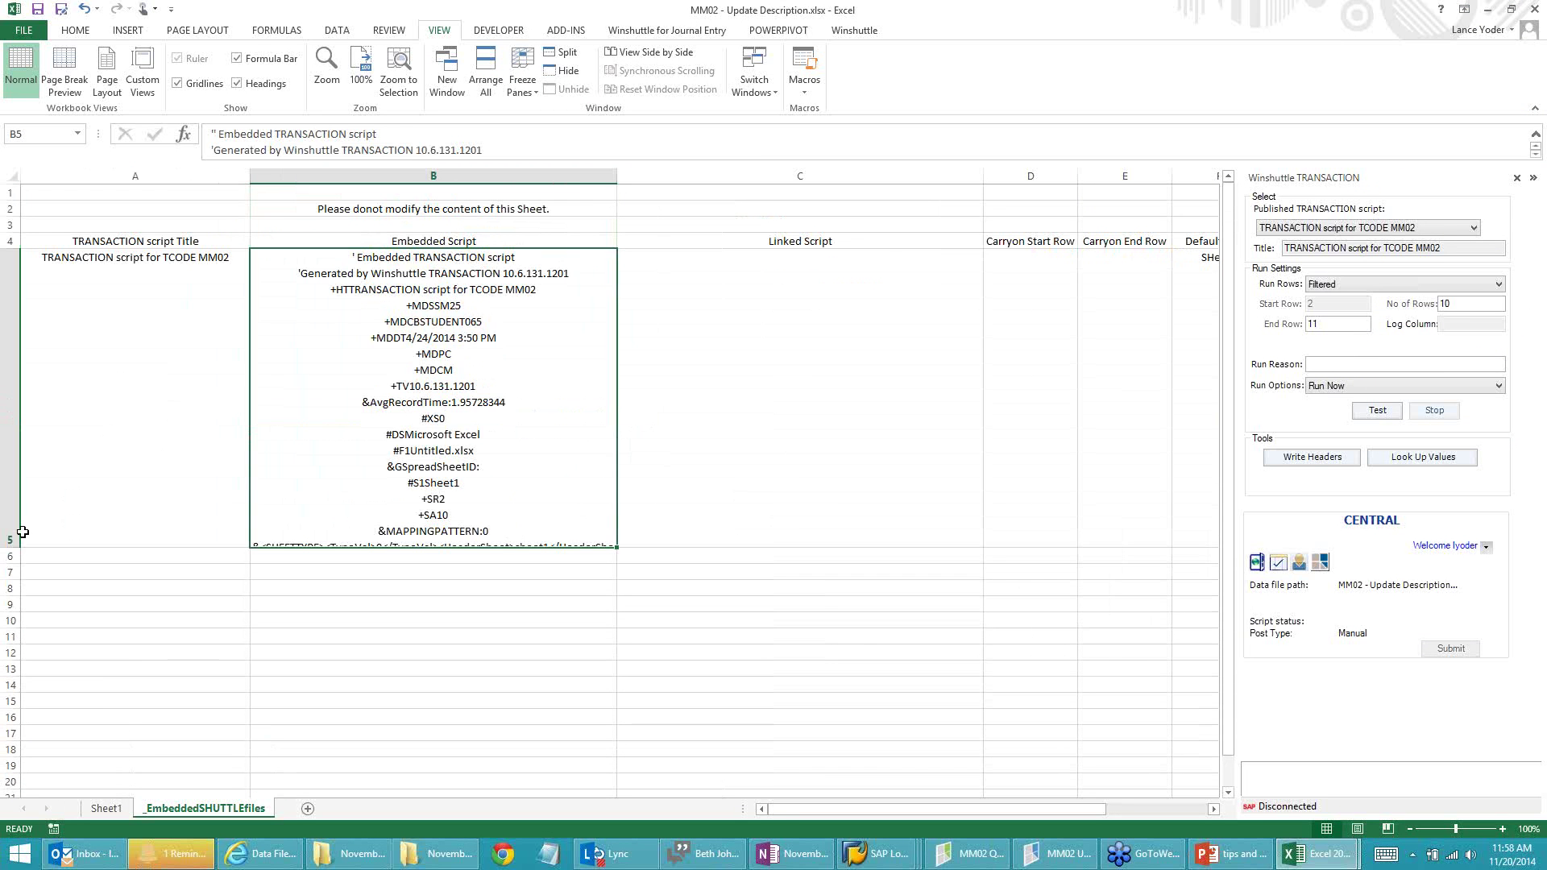
pyautogui.moveTo(15, 546); pyautogui.dragTo(15, 649)
pyautogui.scroll(-2, 324, 484)
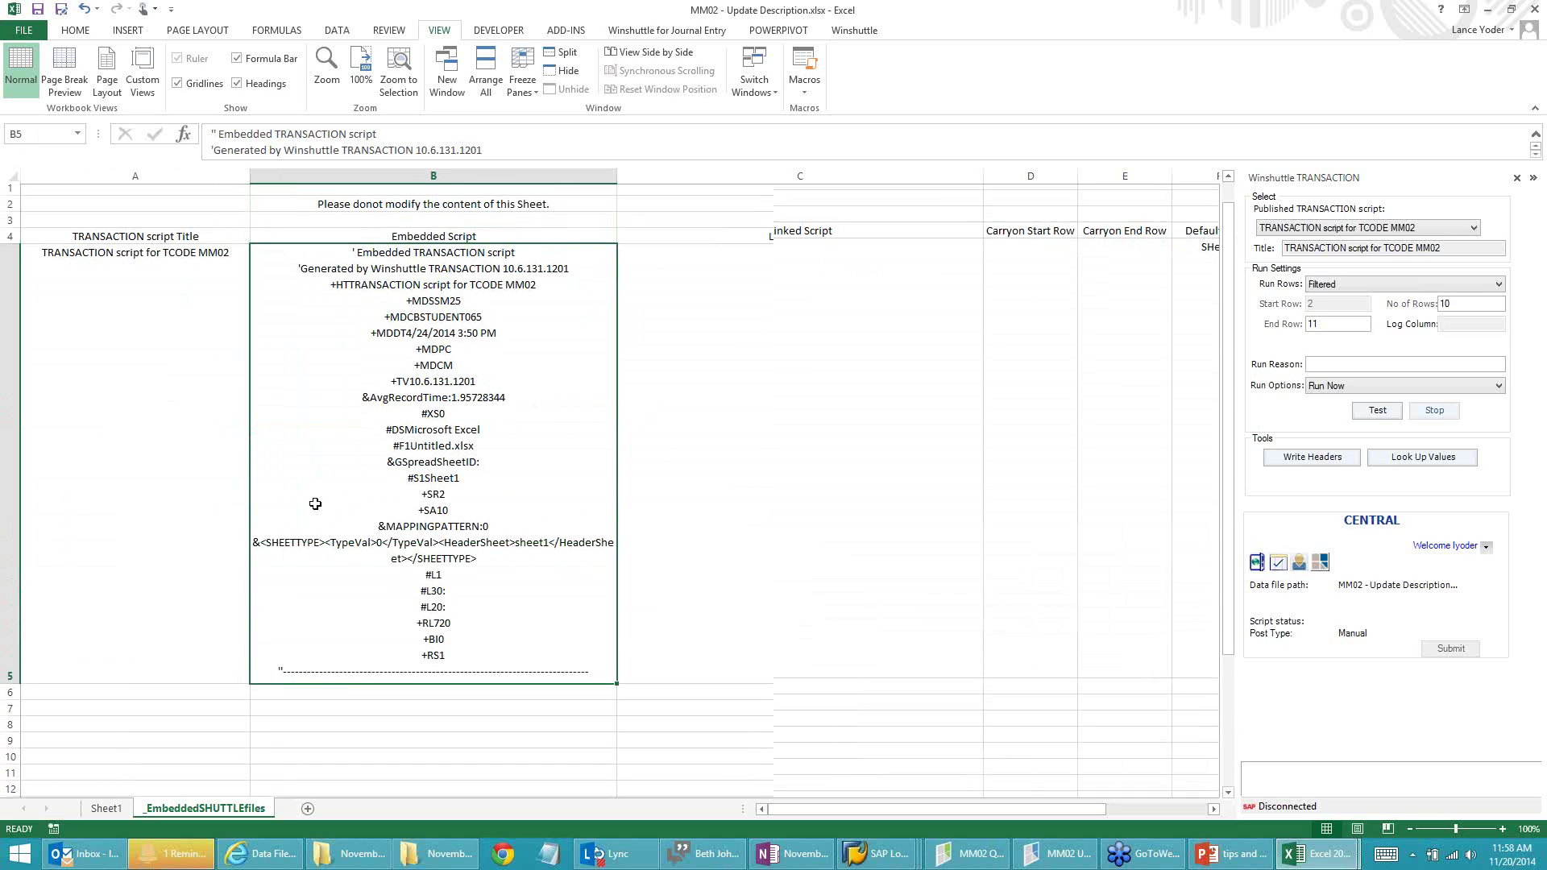
# Step: Edit B5 in-cell to read the full script, including +BI0, +TXMM02 and +TTChange Material lines
pyautogui.scroll(1, 336, 461)
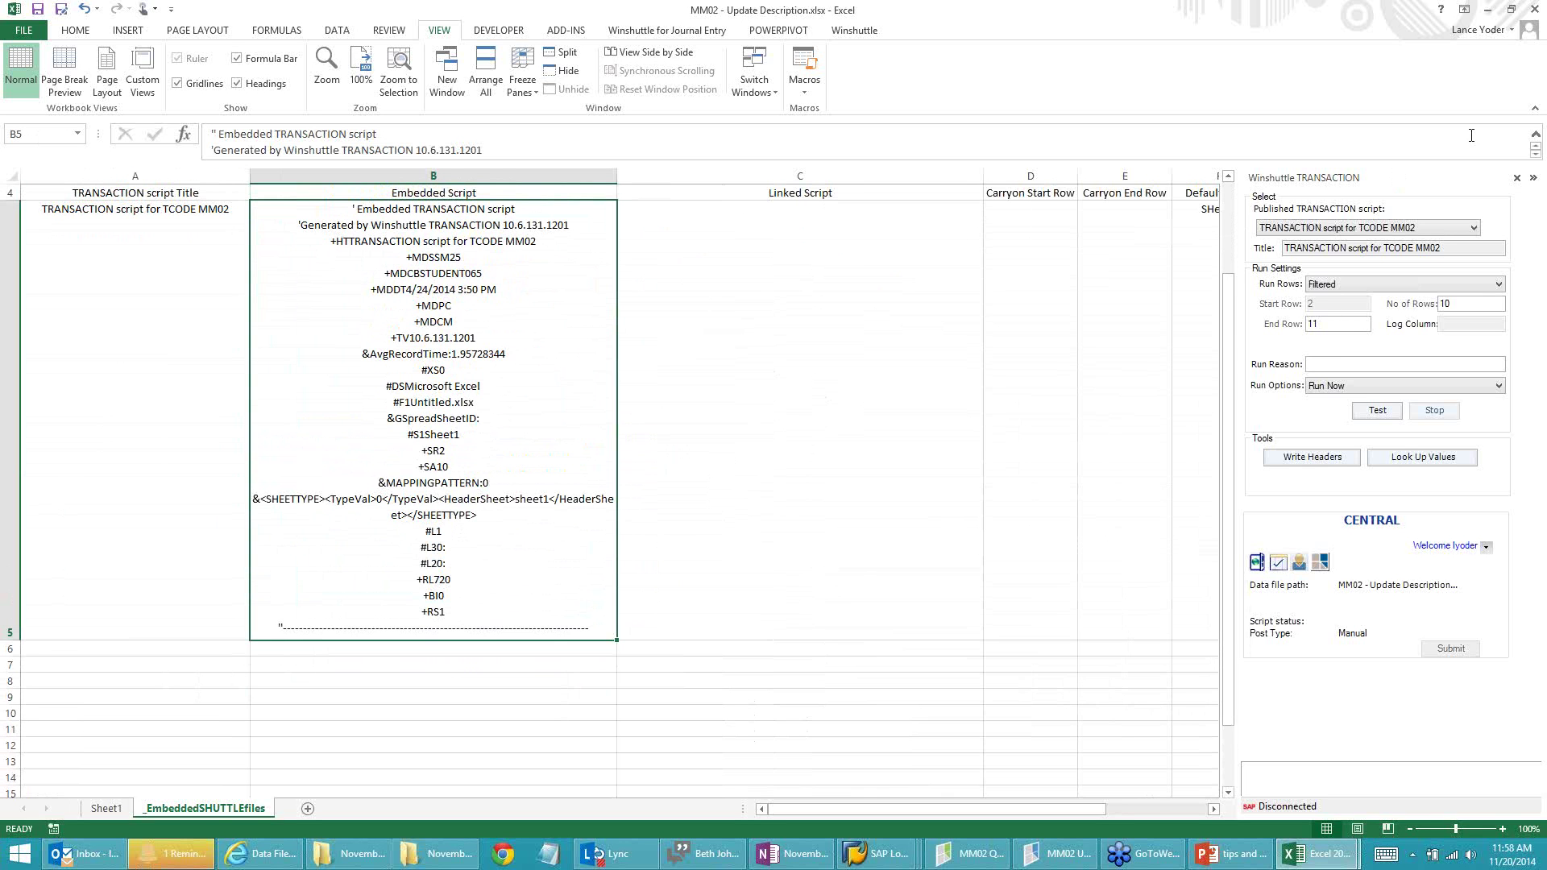
pyautogui.click(1540, 40)
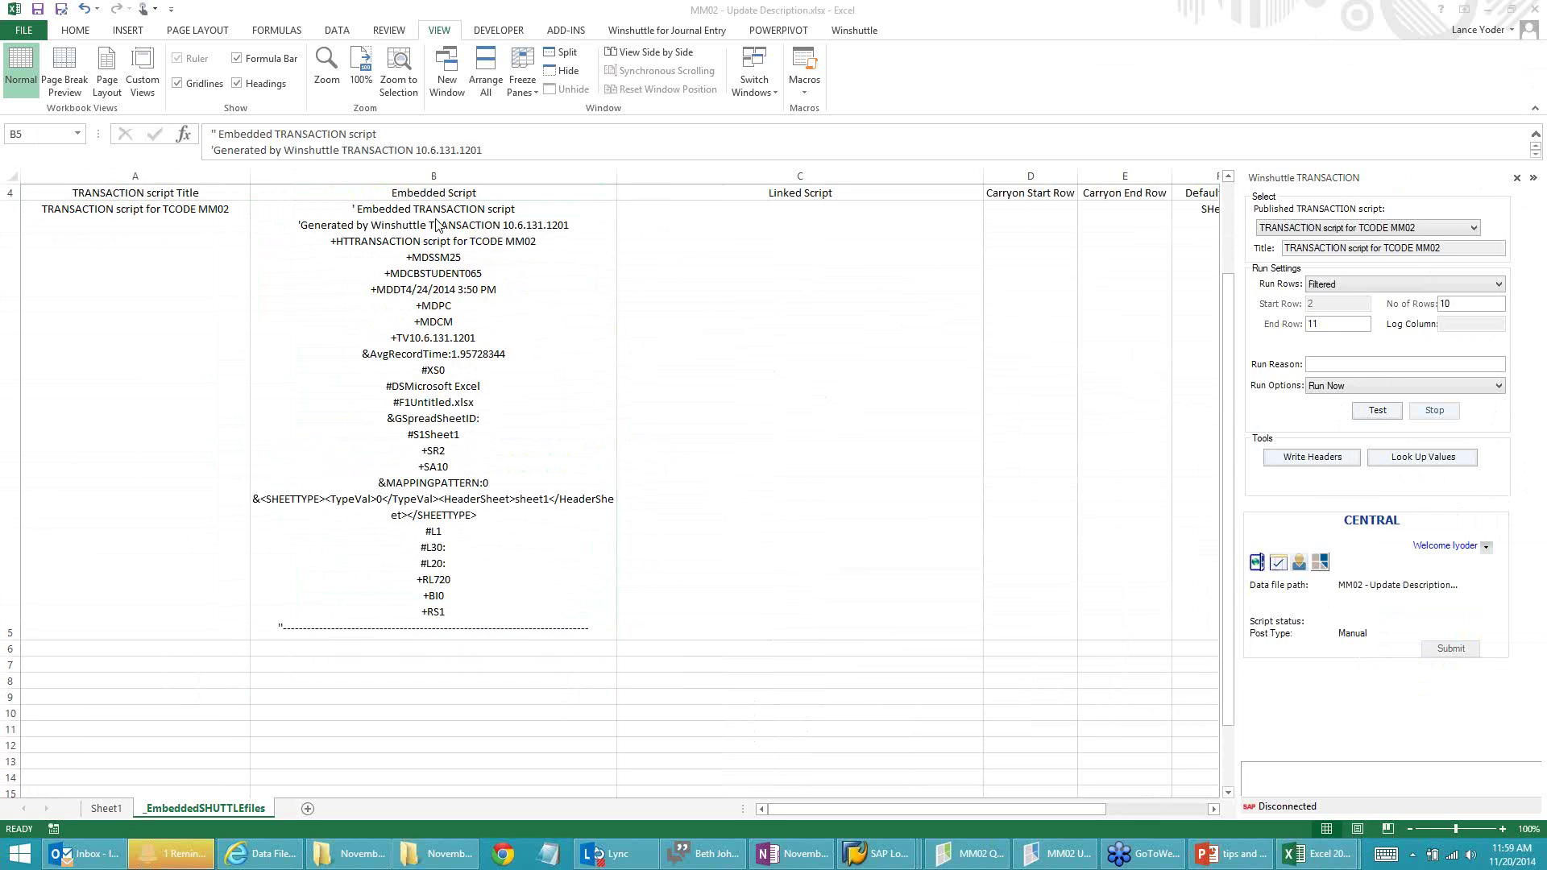
pyautogui.click(449, 359)
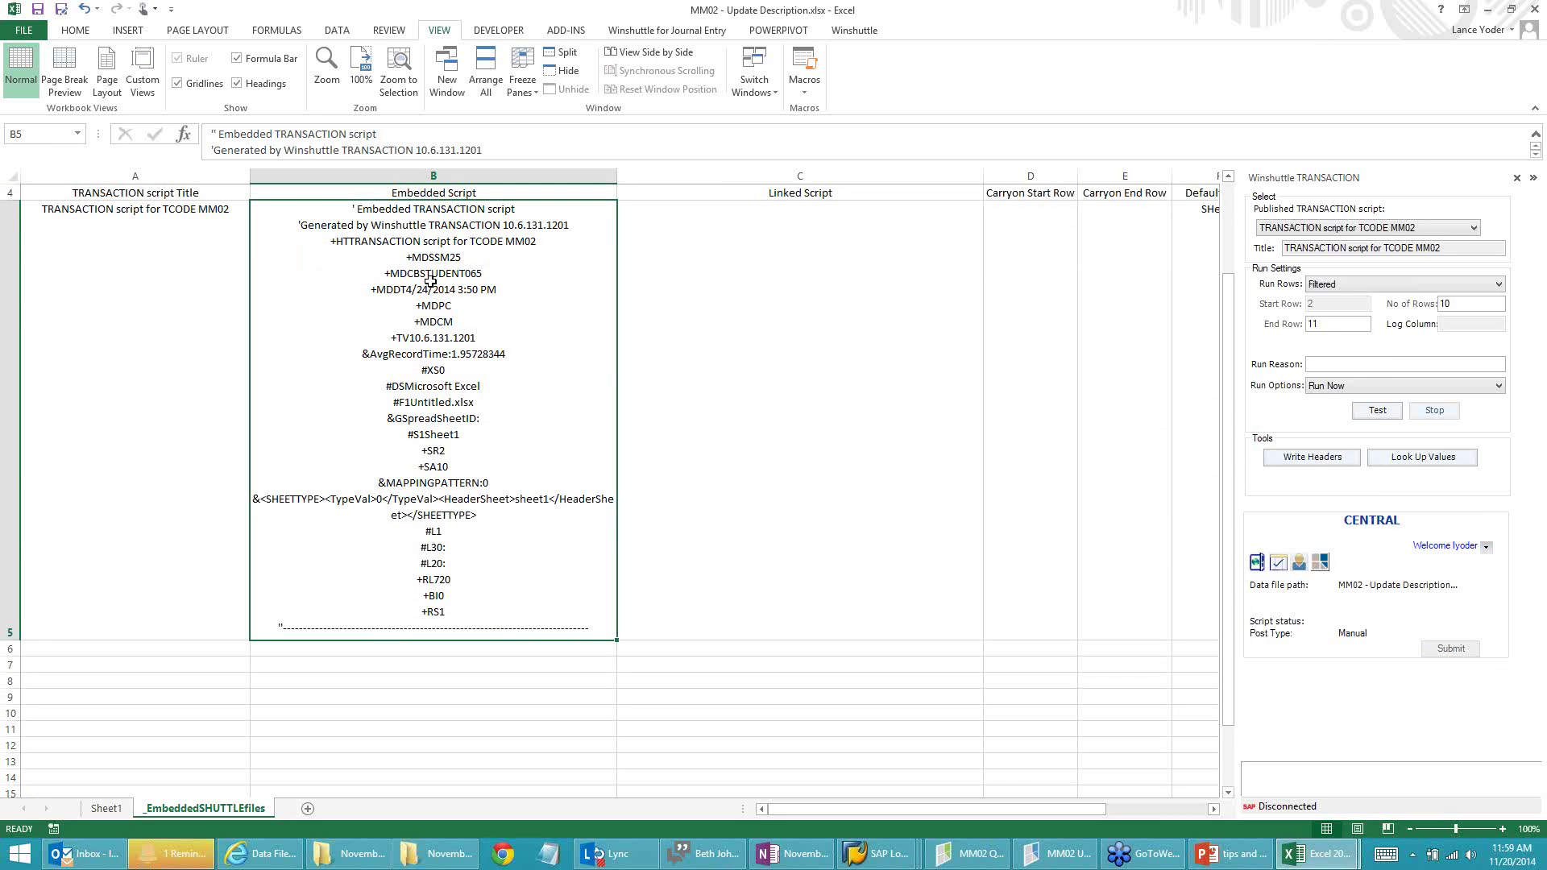
pyautogui.doubleClick(459, 555)
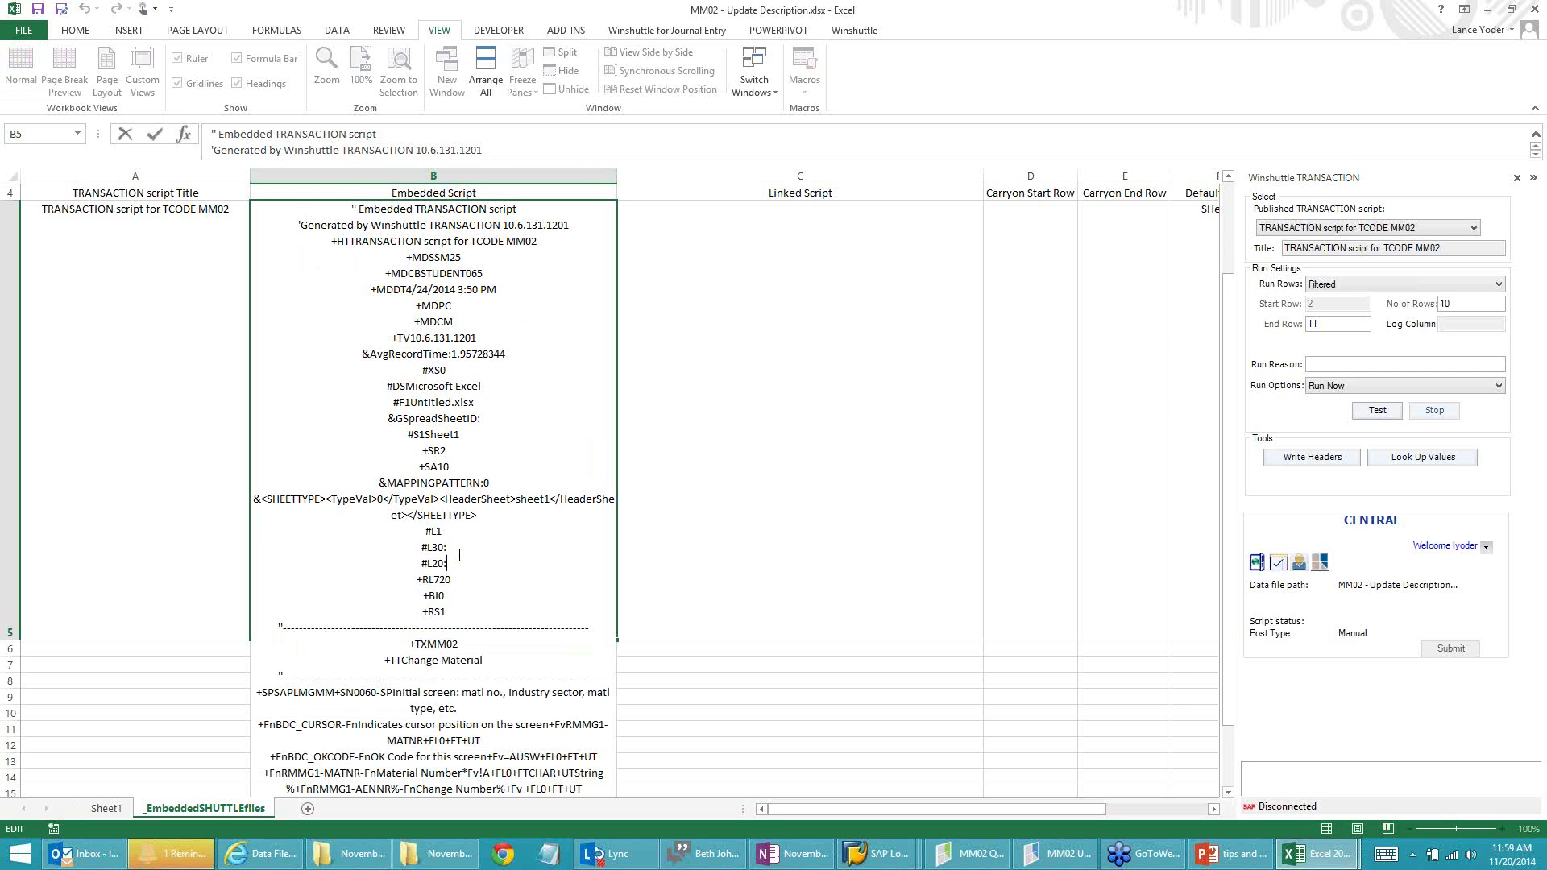
pyautogui.scroll(-1, 467, 545)
pyautogui.scroll(1, 467, 543)
pyautogui.click(453, 595)
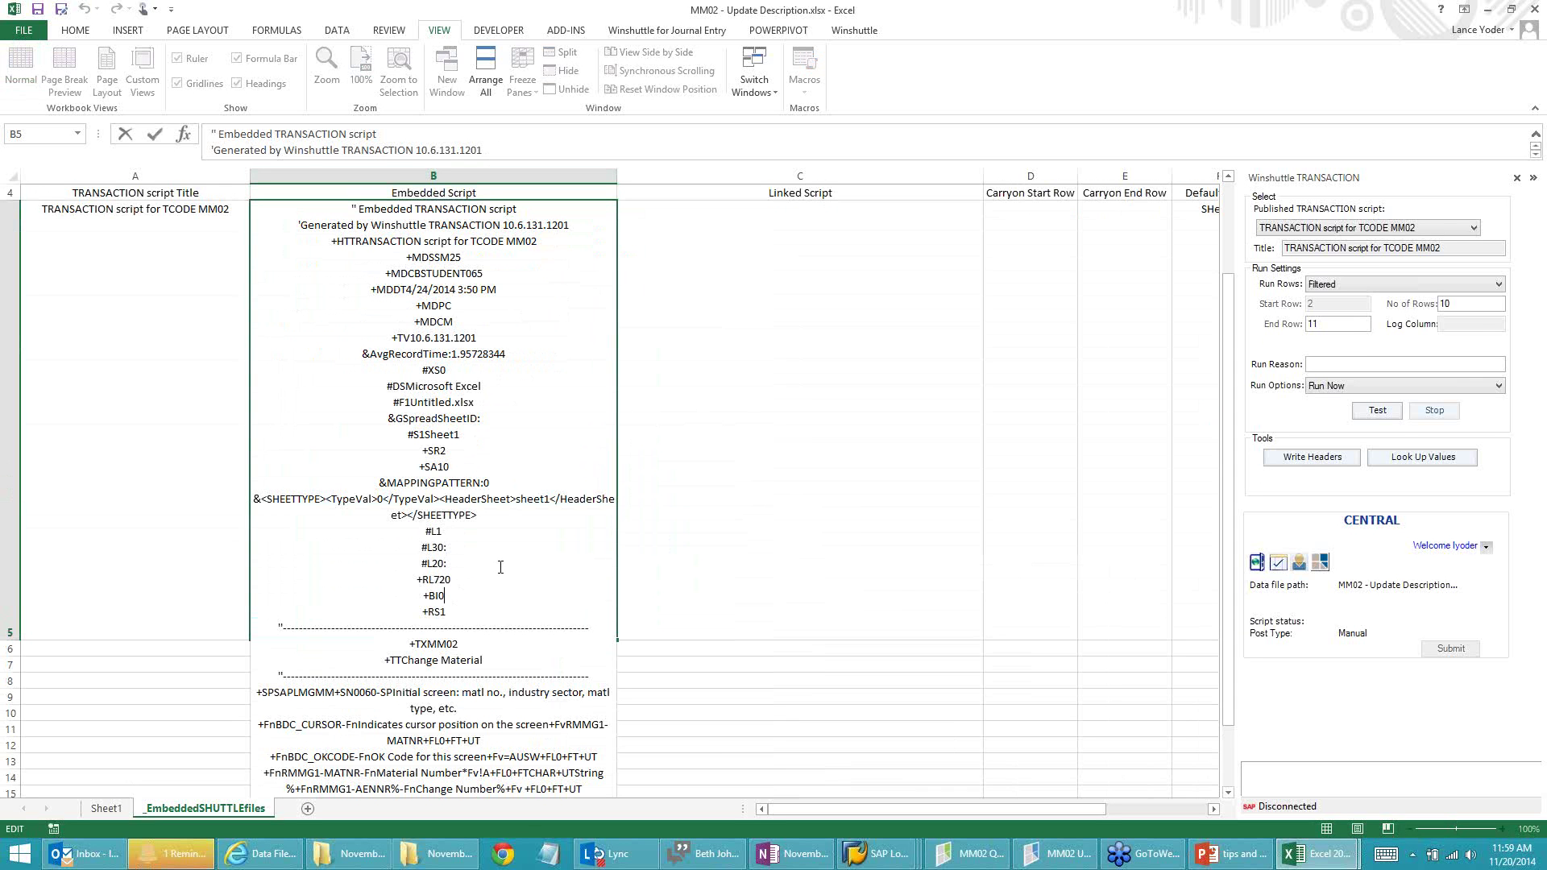